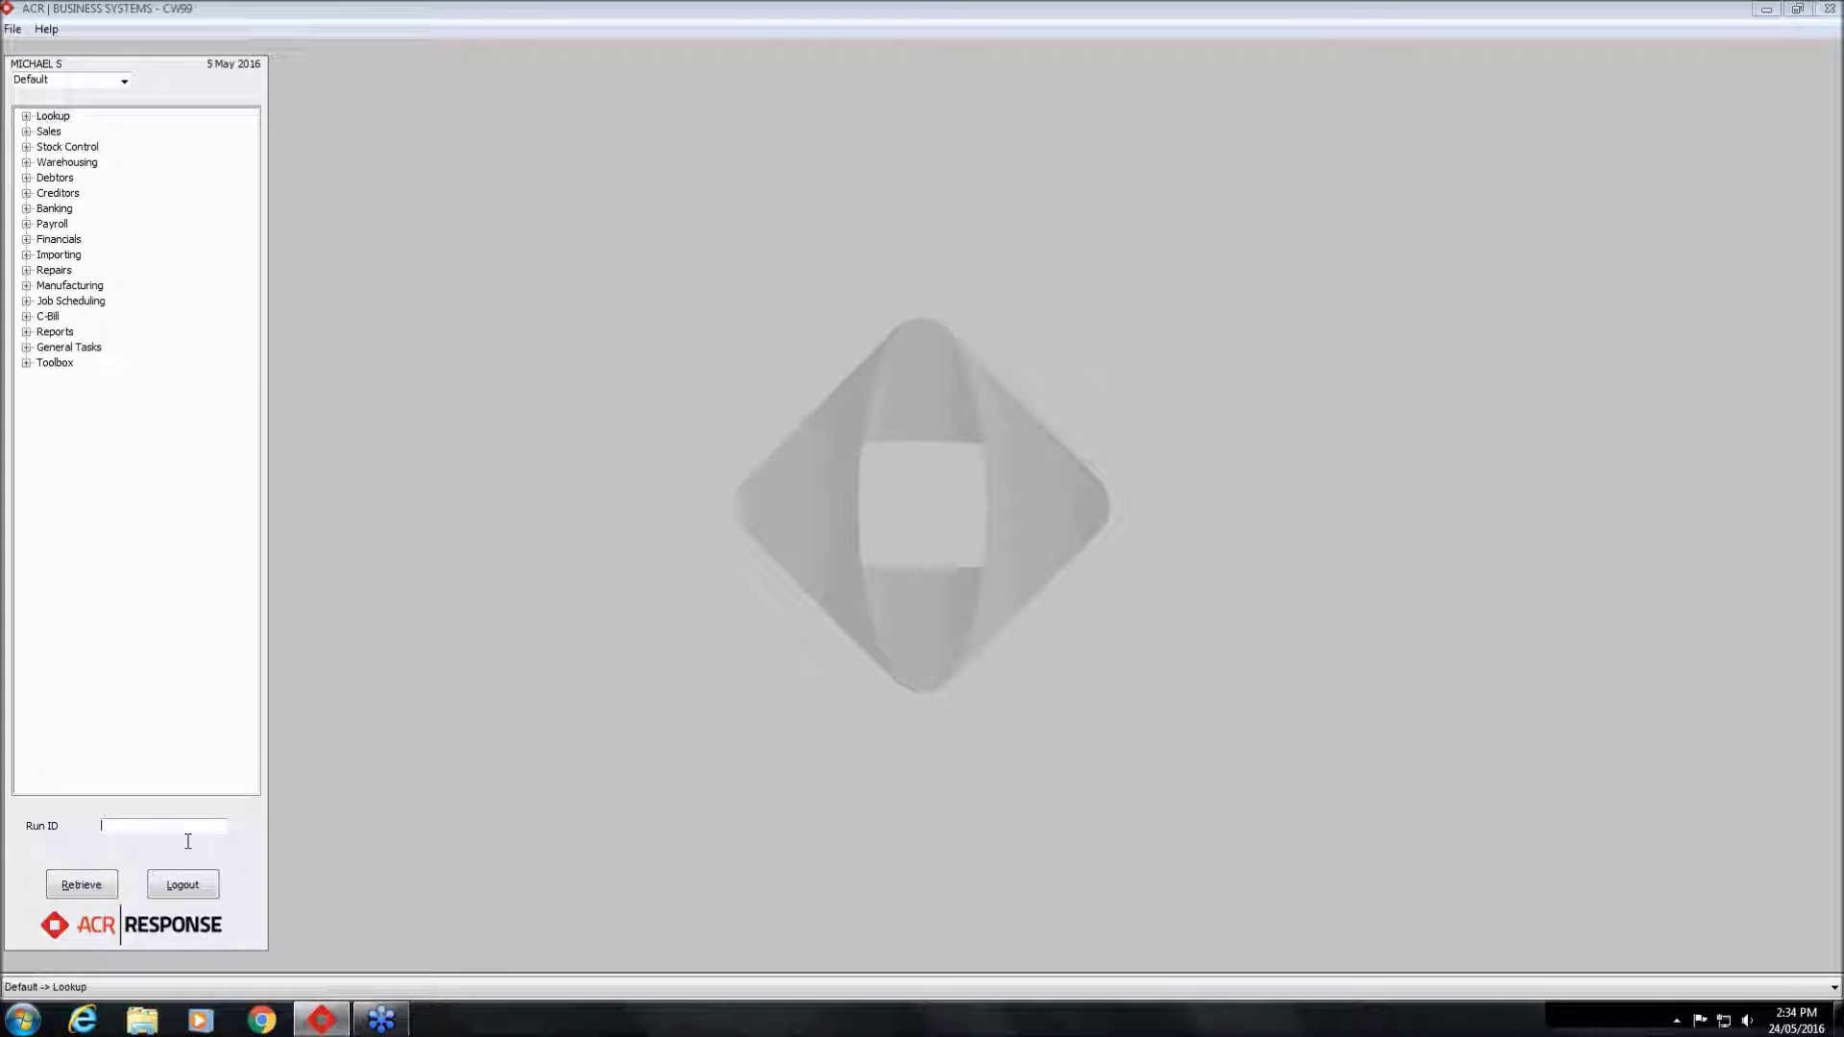
{"action": "type", "text": "STOCK"}
{"action": "key", "text": "Return"}
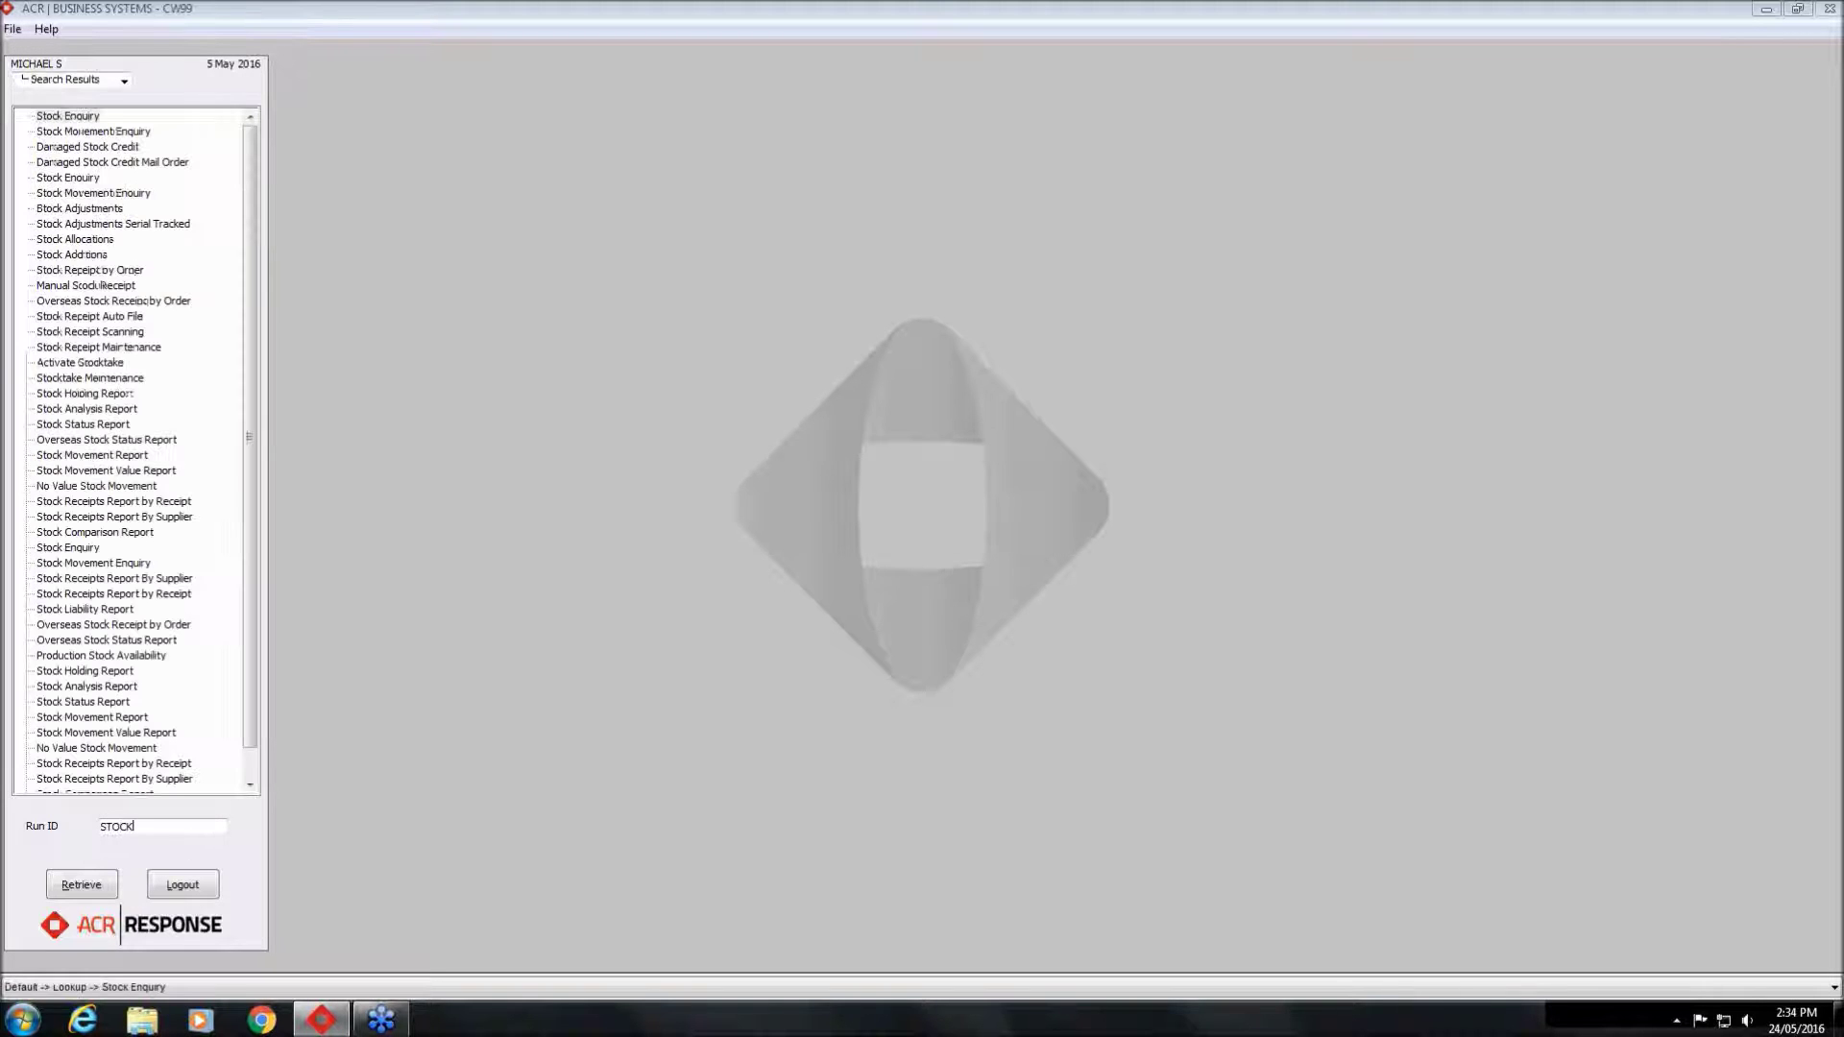
{"action": "key", "text": "Return"}
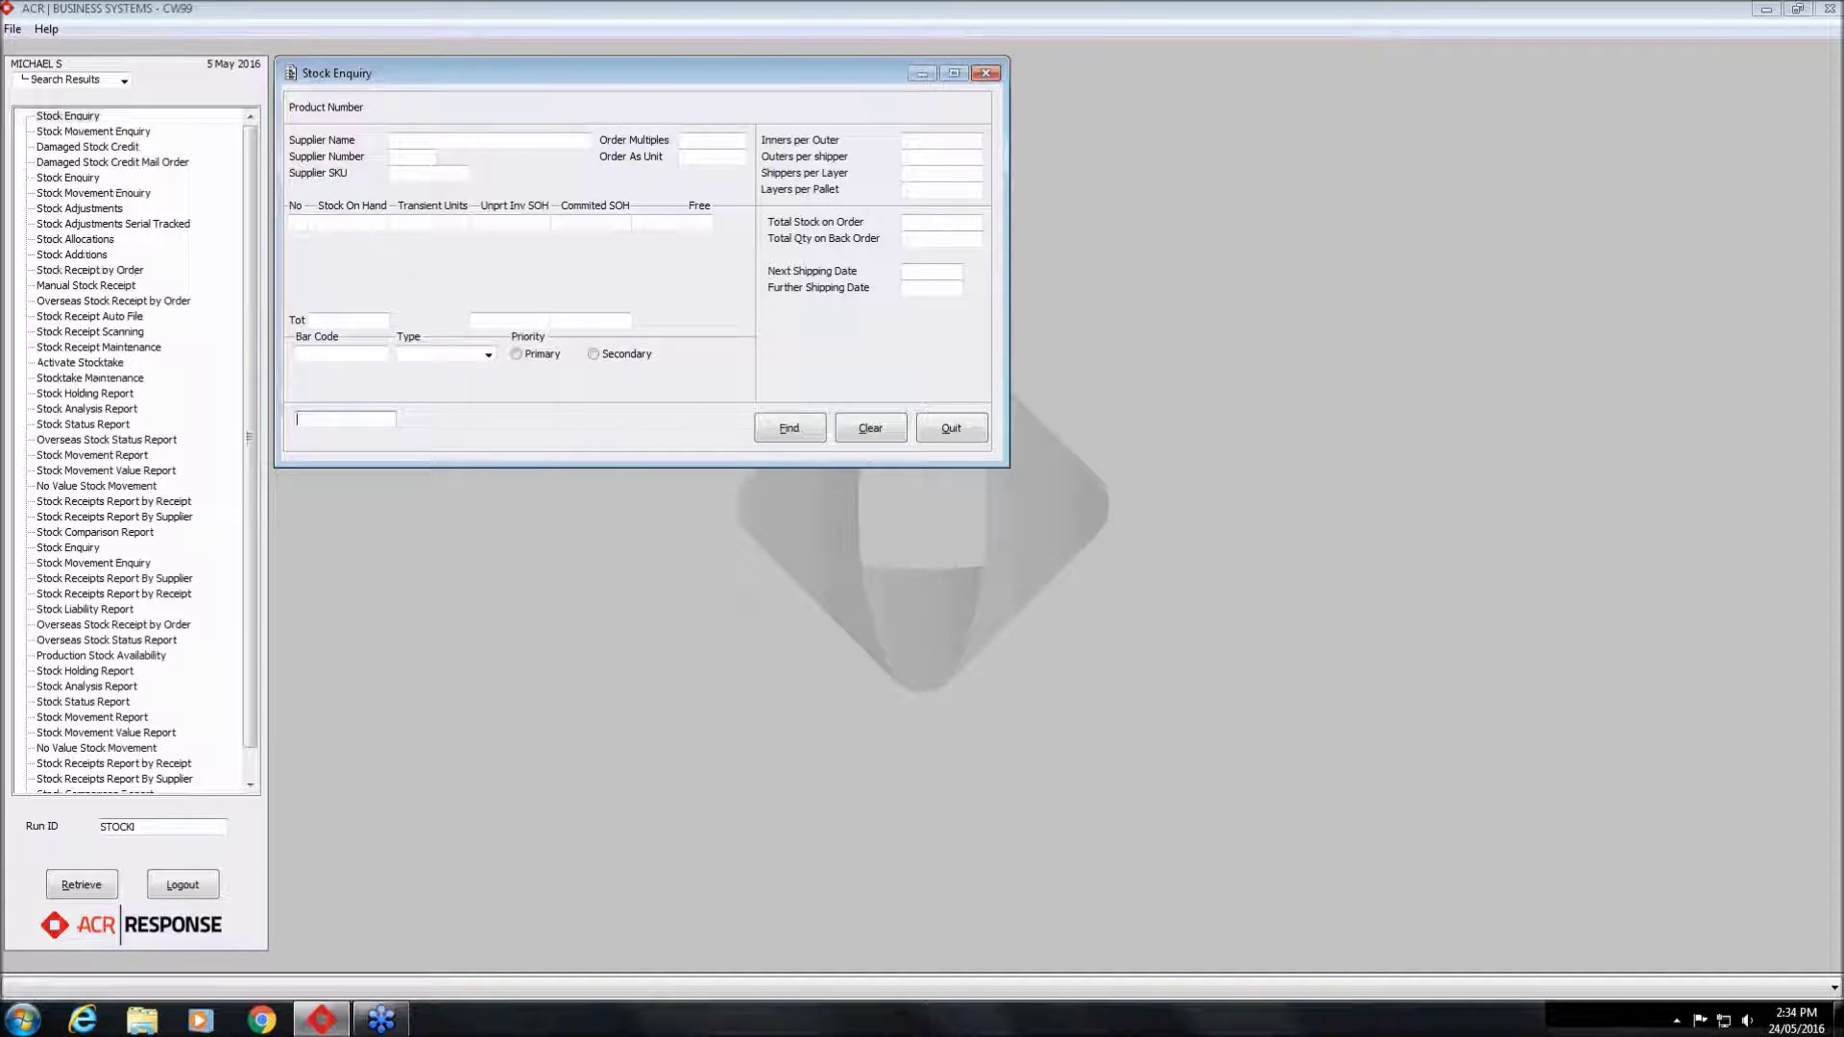
{"action": "left_click", "coordinate": [968, 426]}
{"action": "key", "text": "BackSpace"}
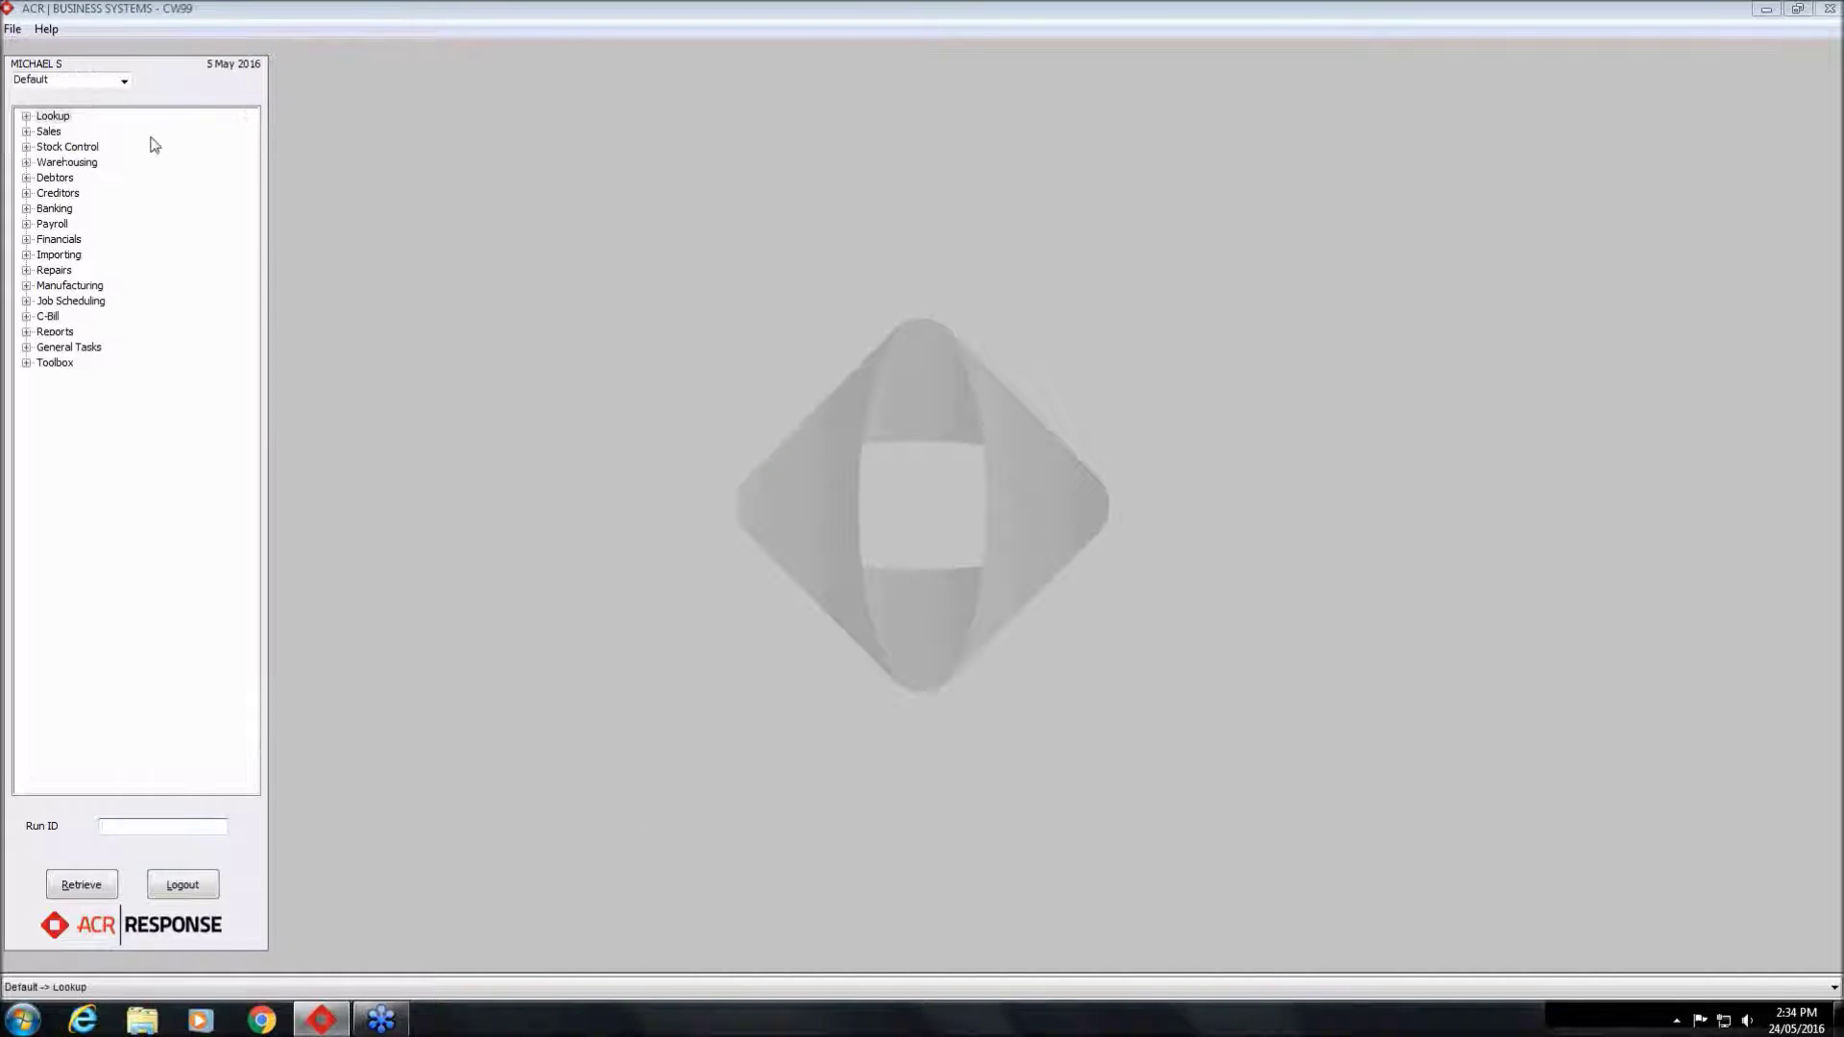
Open Product Maintenance Shoptalk, load product 80085 and dismiss its POS notes
{"action": "left_click", "coordinate": [26, 116]}
{"action": "double_click", "coordinate": [103, 178]}
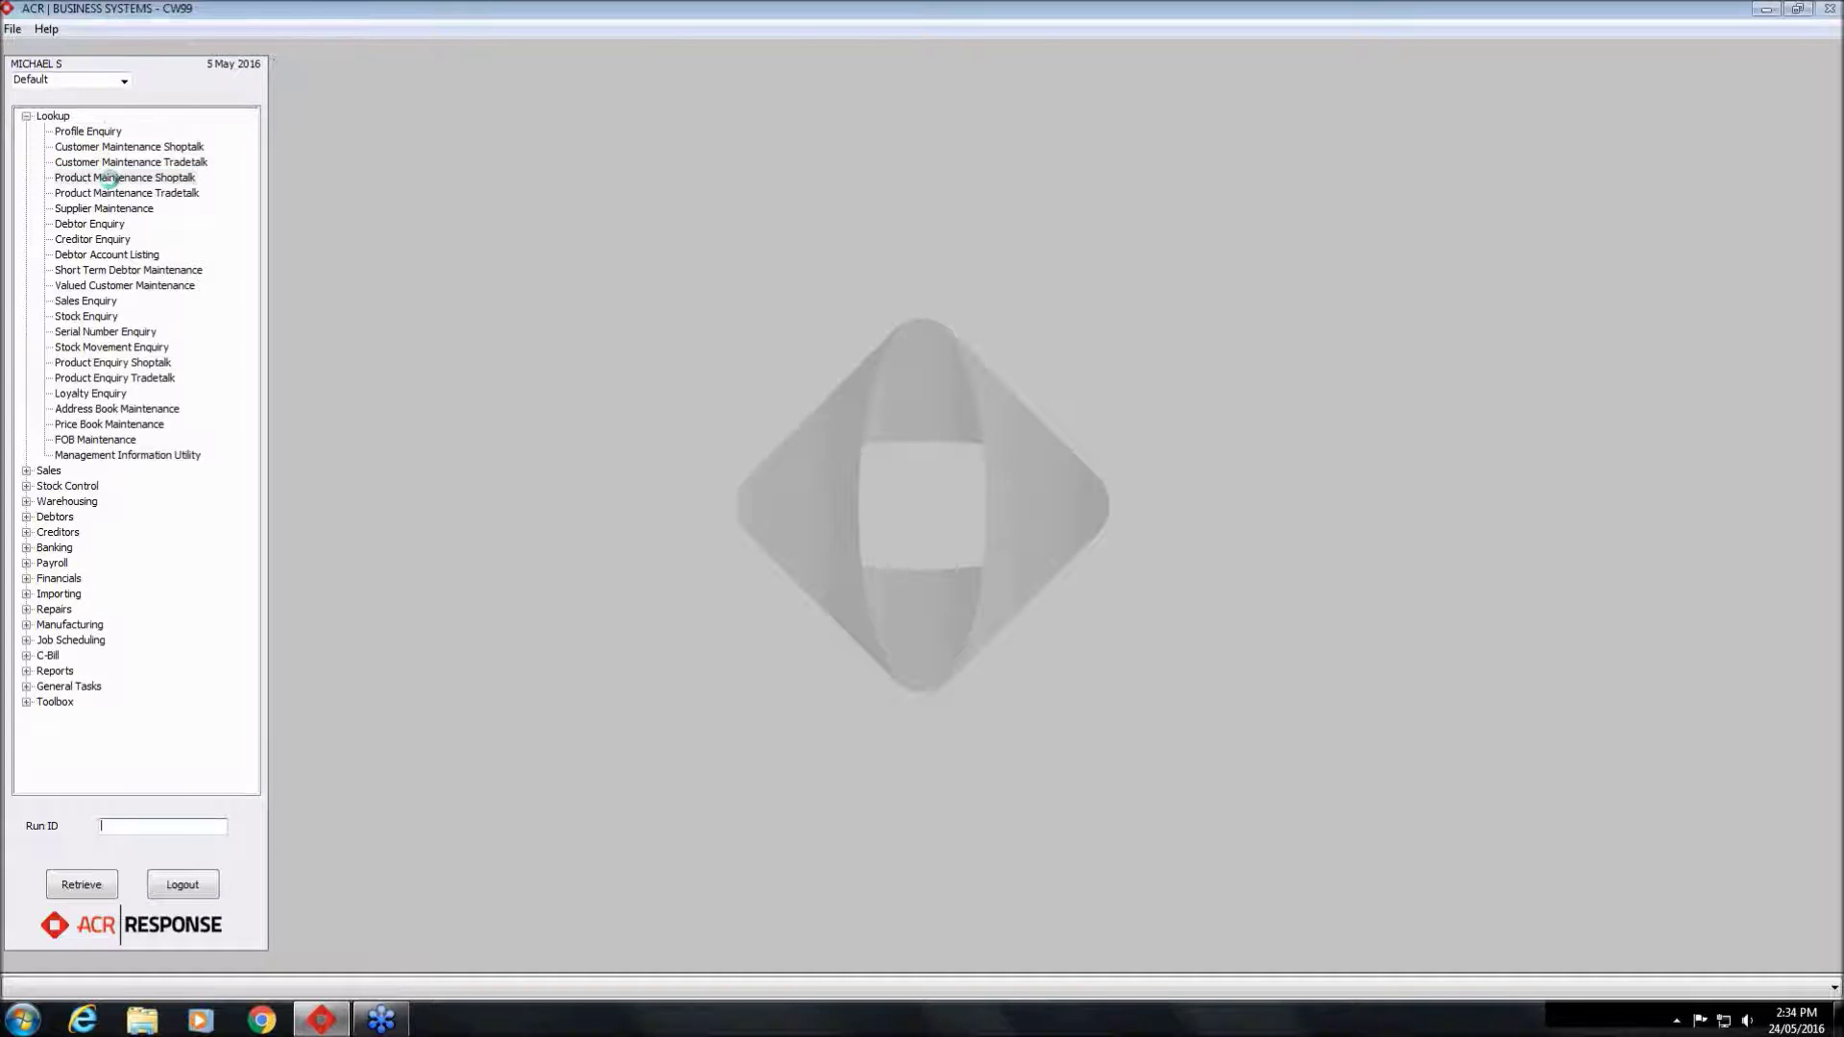
{"action": "type", "text": "80085"}
{"action": "key", "text": "Return"}
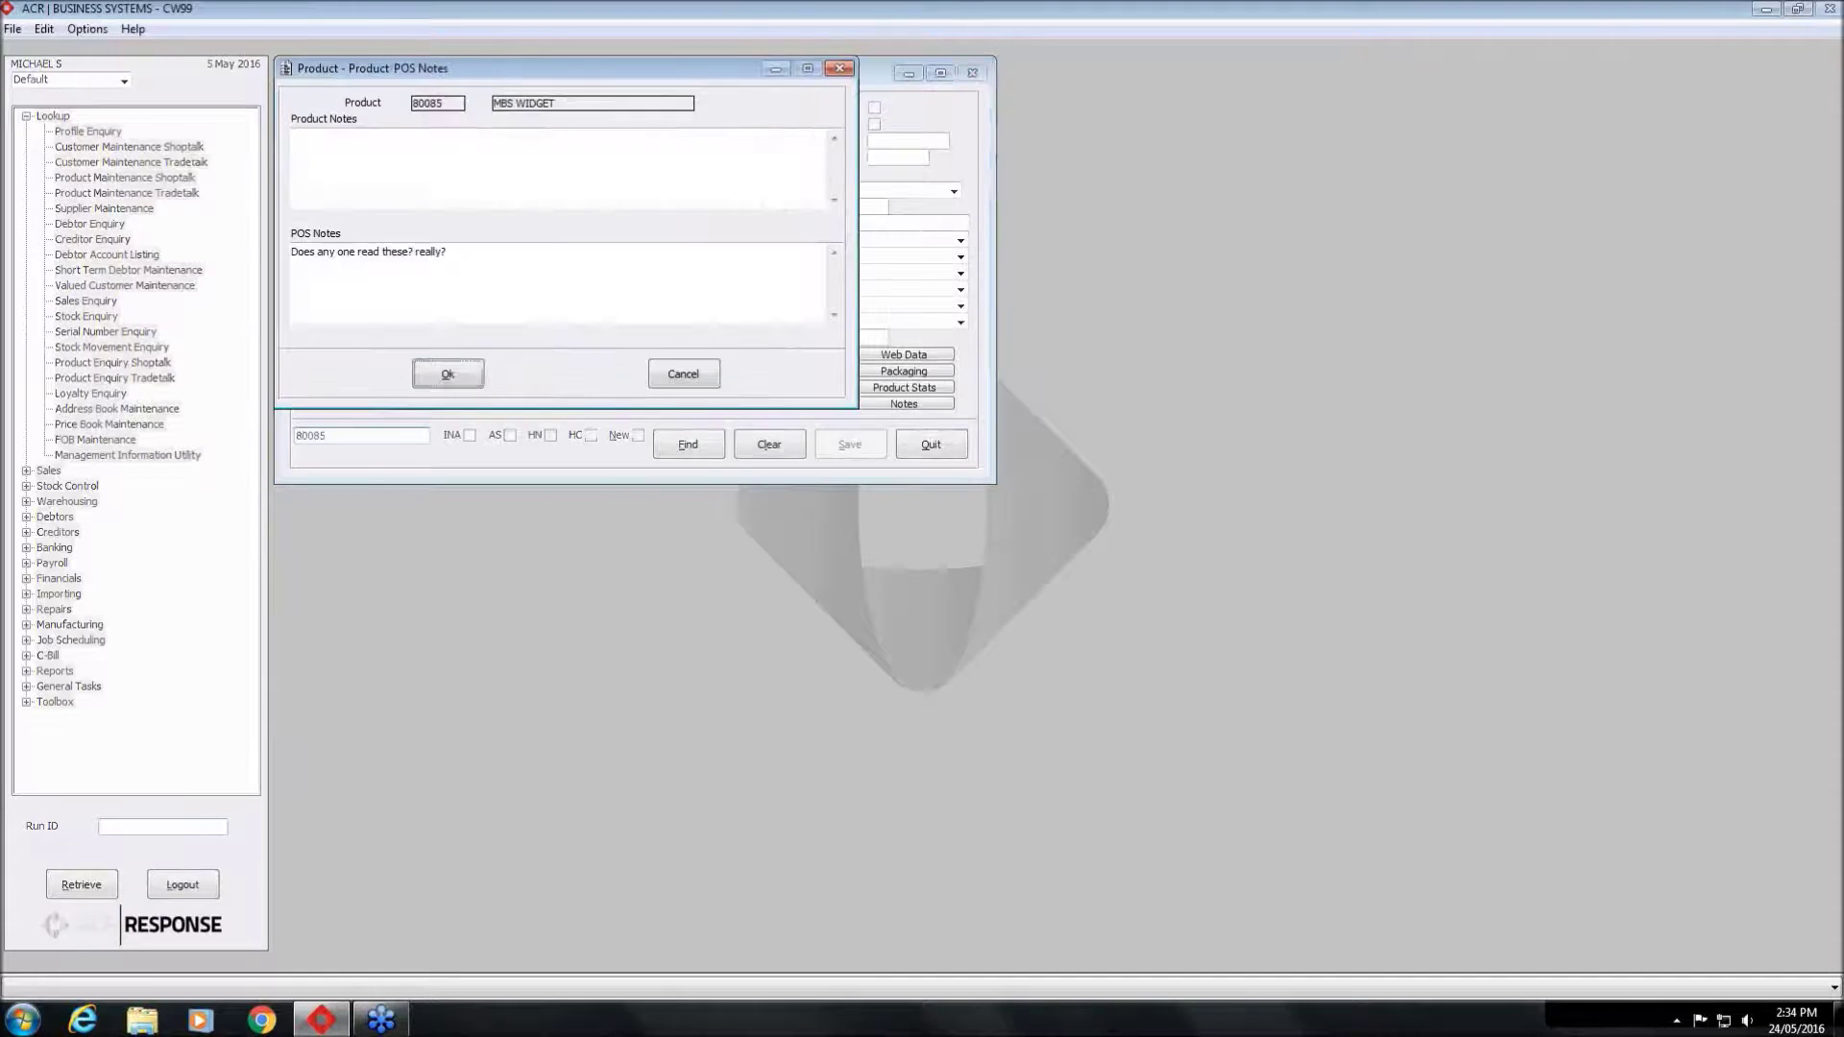
{"action": "left_click", "coordinate": [476, 383]}
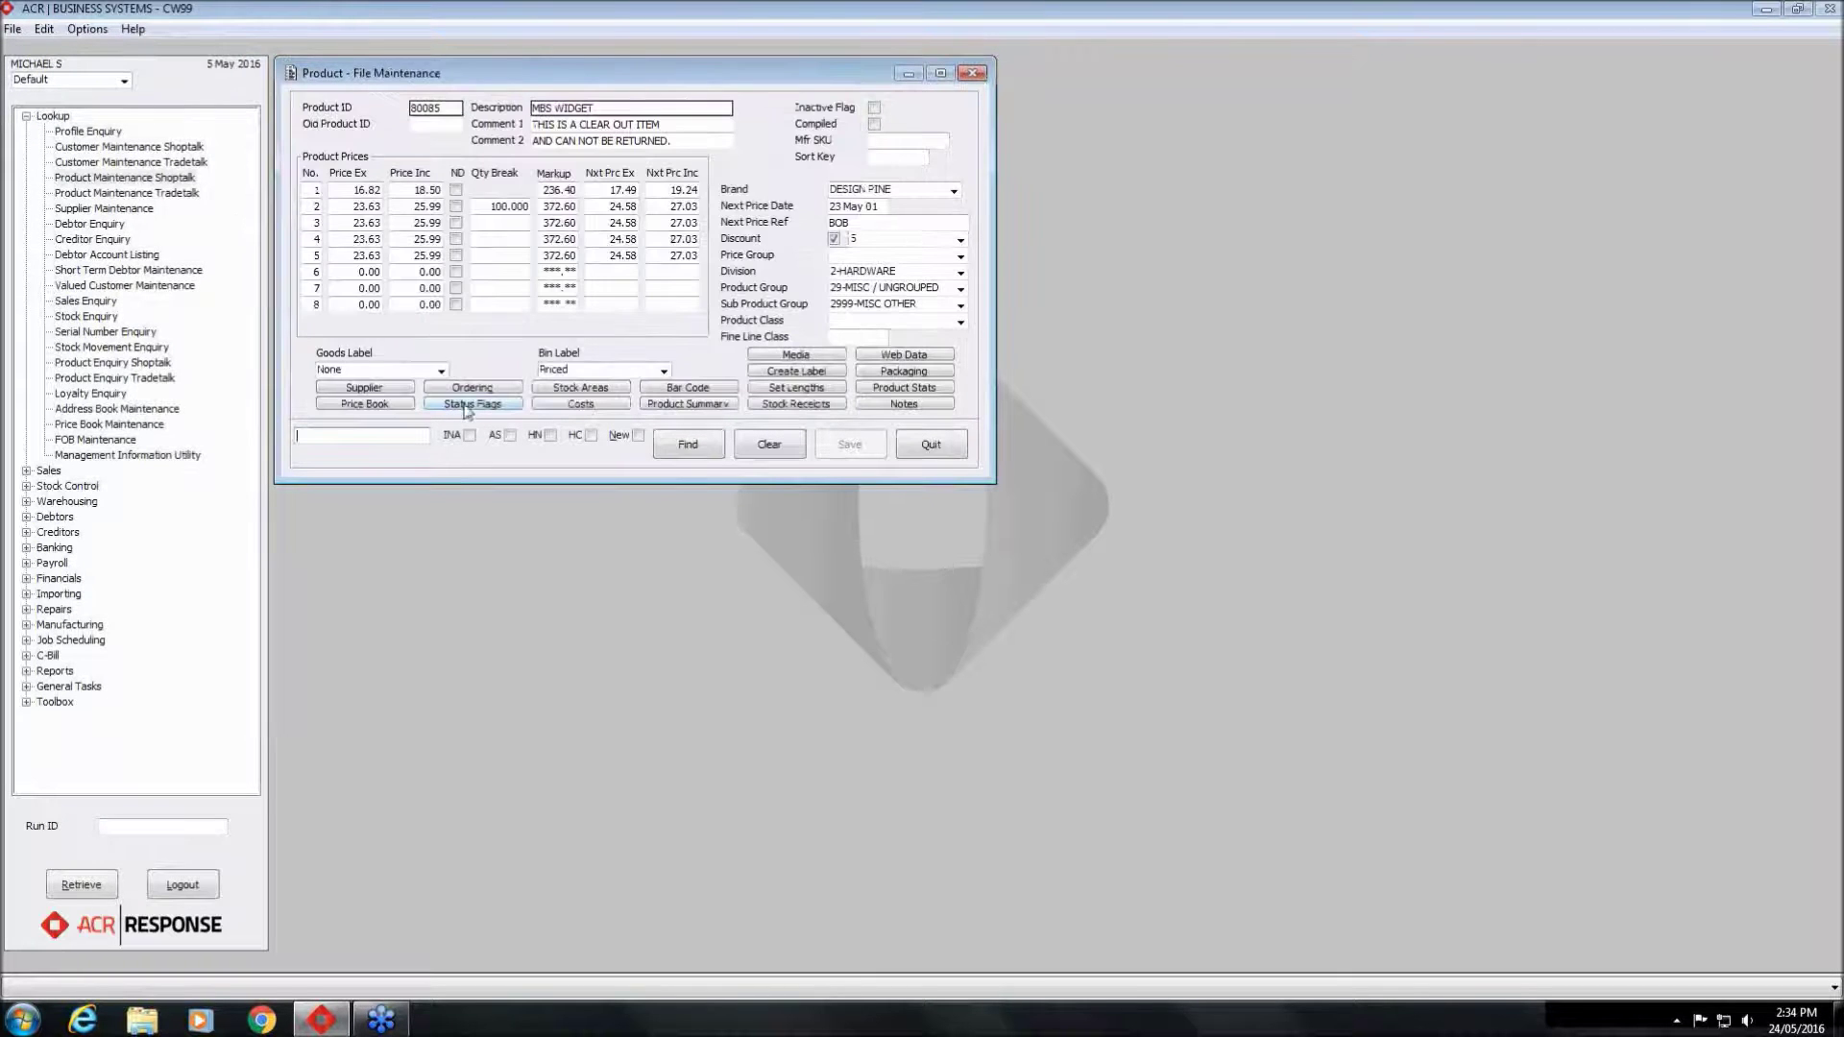
Review product 80085's stock area and costing details, and close its maintenance form
{"action": "left_click", "coordinate": [592, 389]}
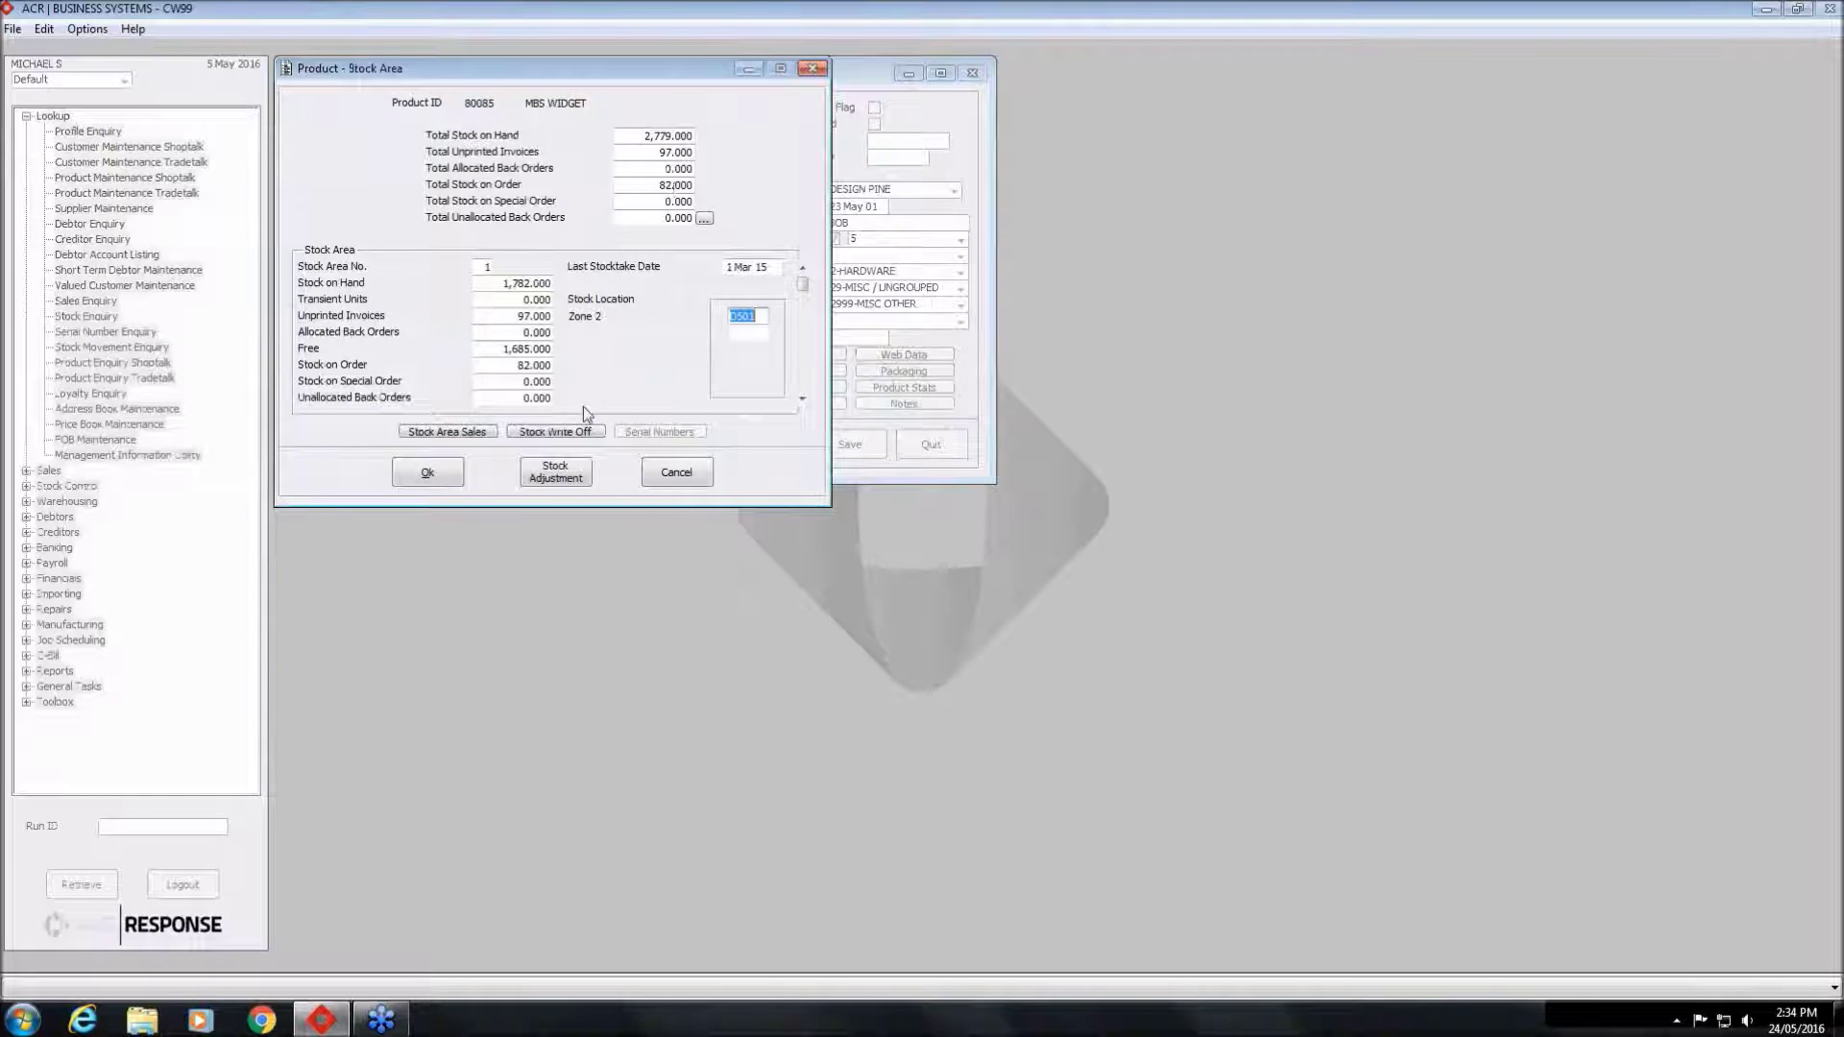
{"action": "left_click", "coordinate": [682, 471]}
{"action": "left_click", "coordinate": [578, 405]}
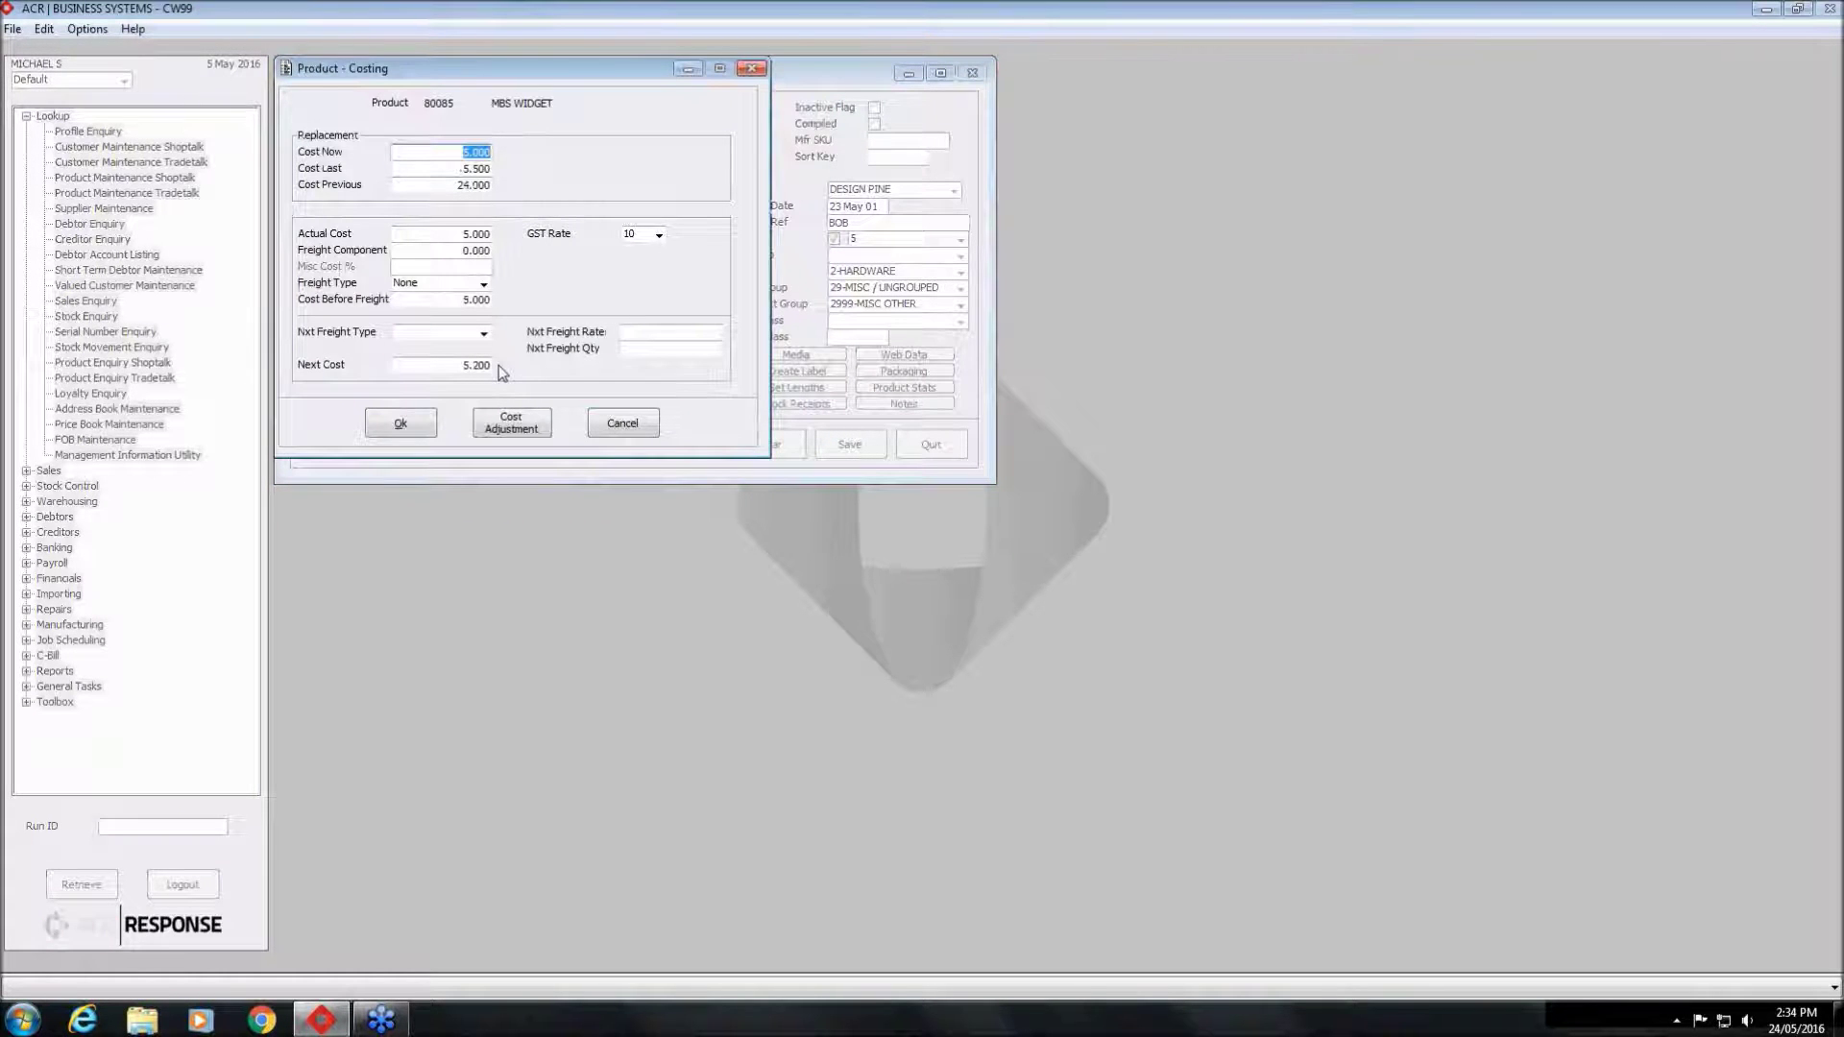
{"action": "left_click", "coordinate": [609, 428]}
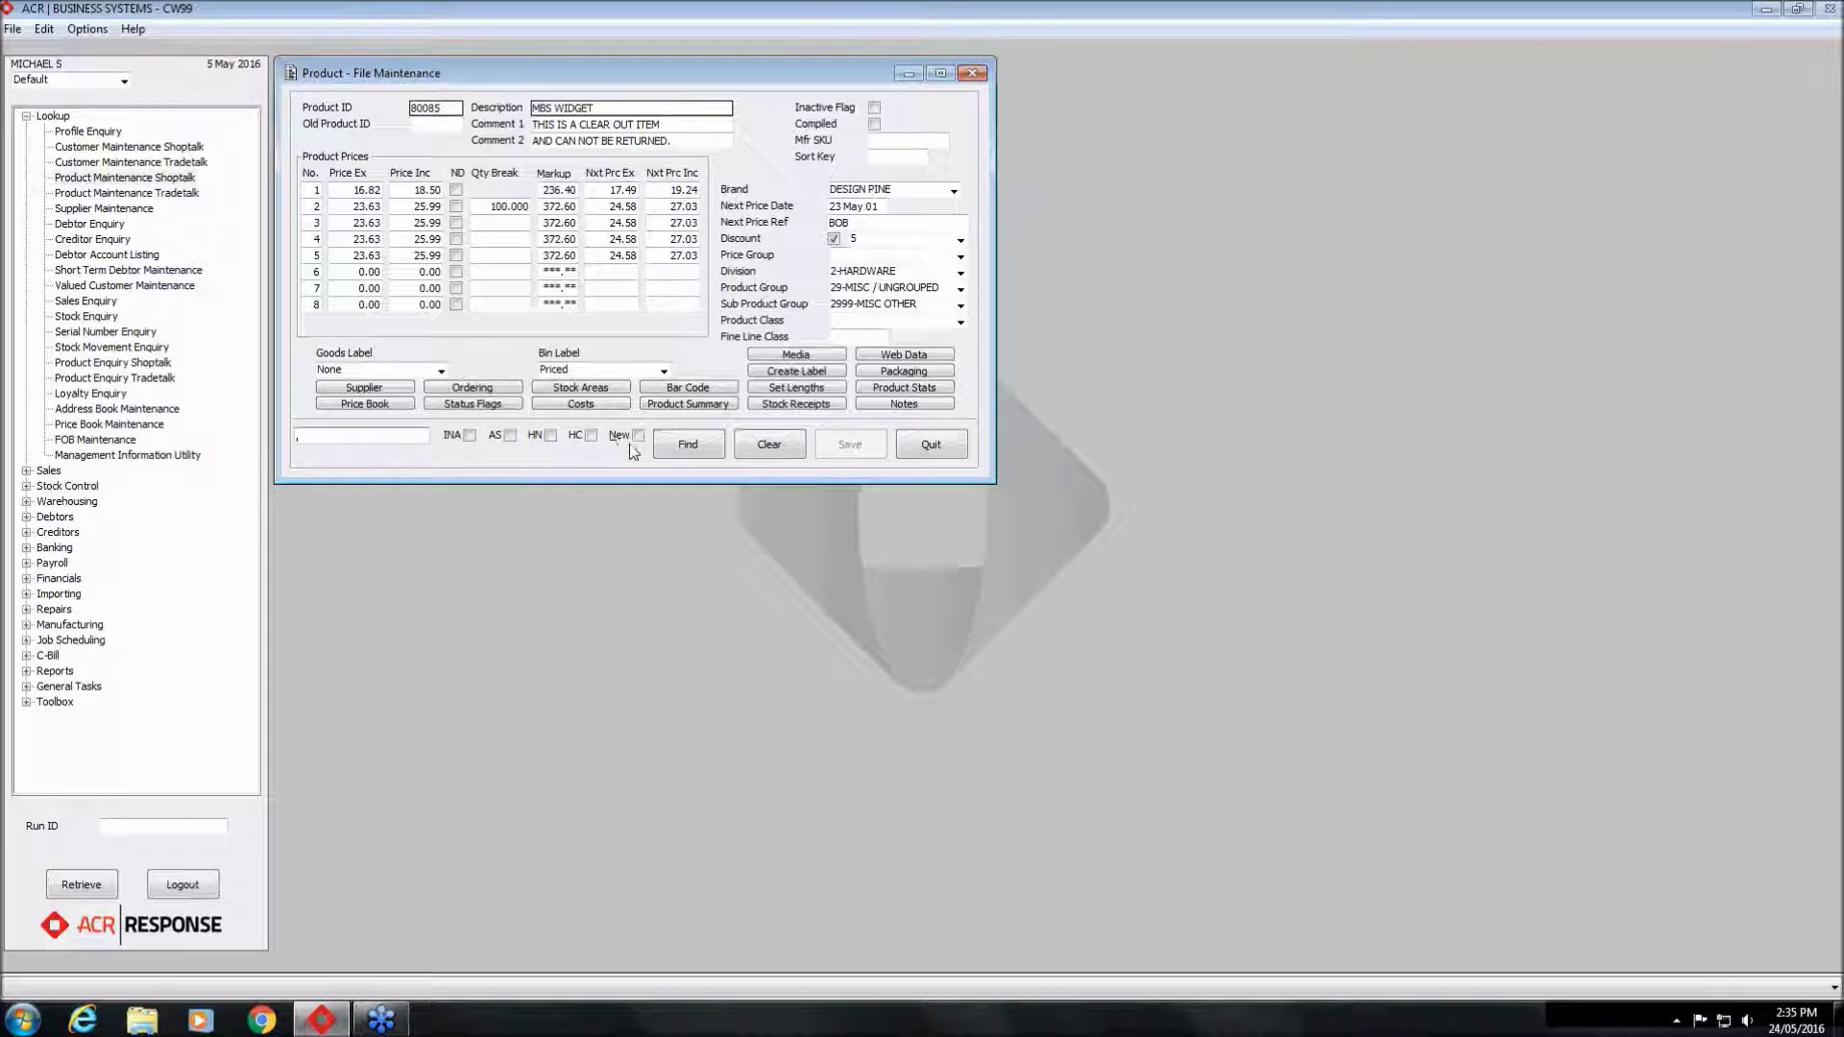
{"action": "left_click", "coordinate": [928, 452]}
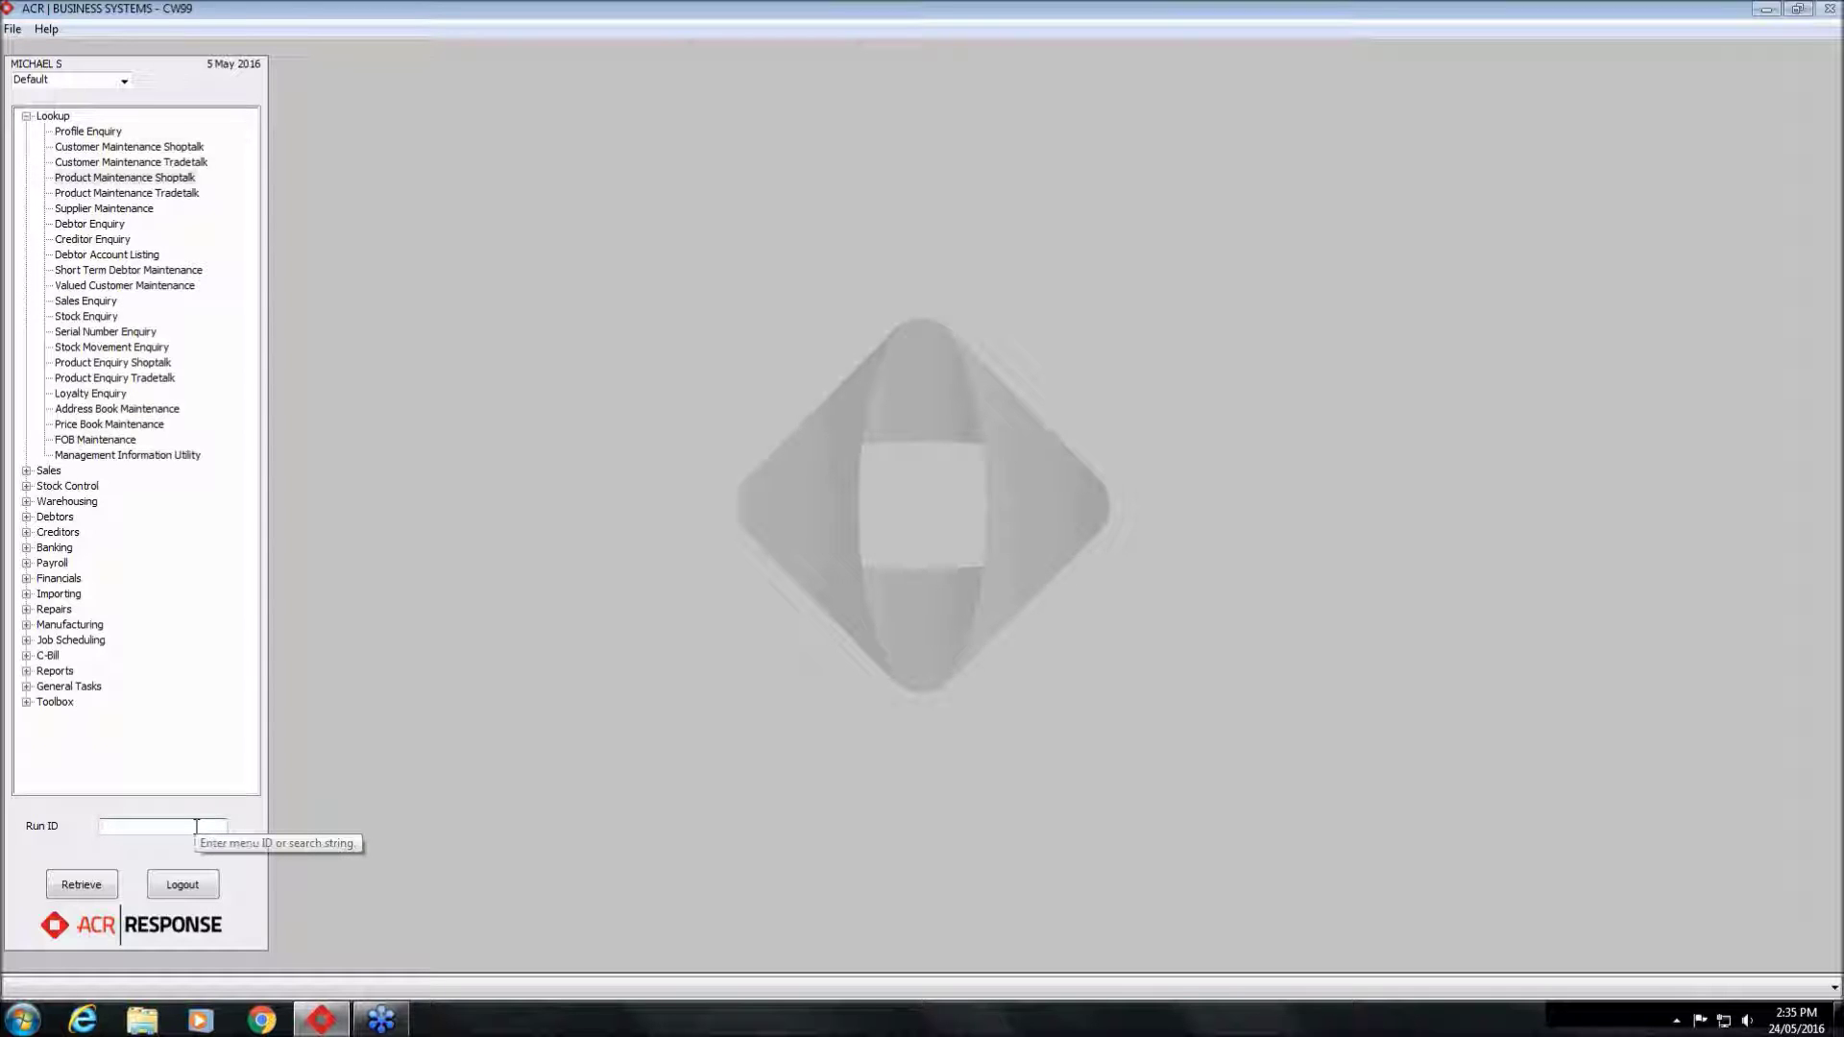
Search the functions for STOCK EN, open Stock Enquiry and look up product 80085
{"action": "type", "text": "STOCK EN"}
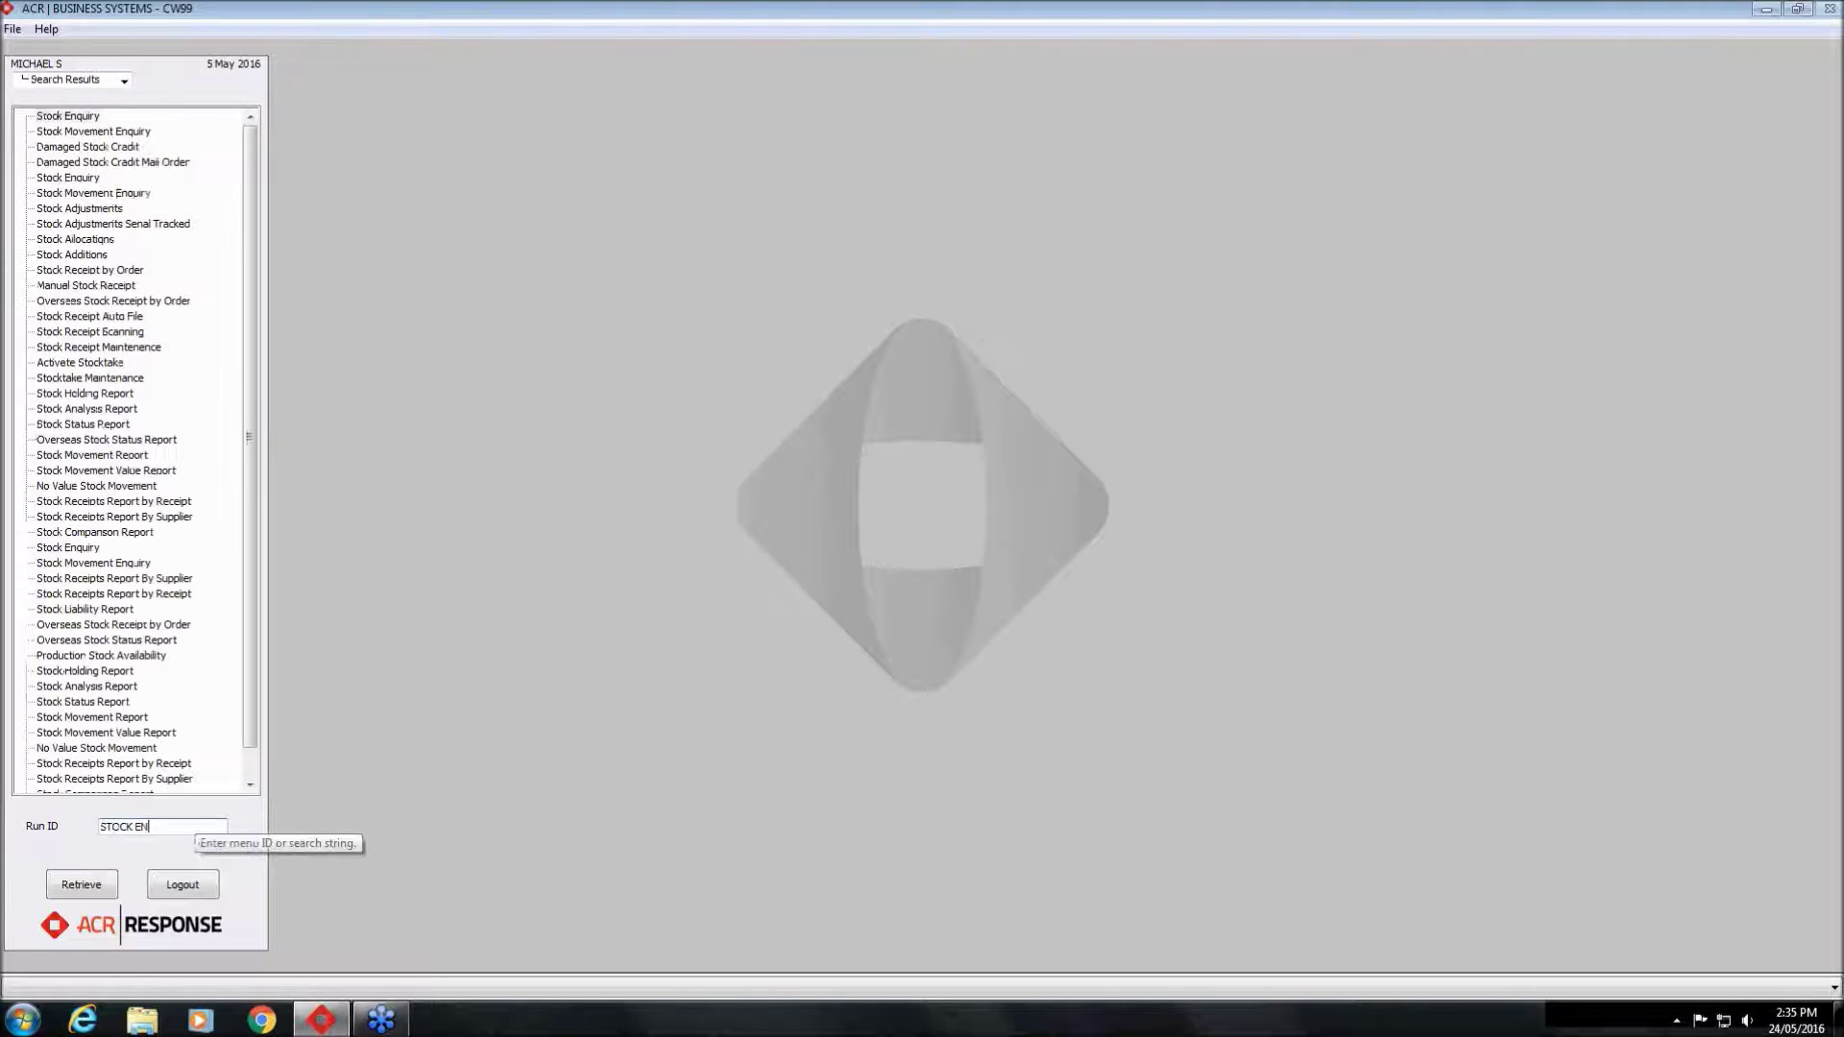
{"action": "key", "text": "Return"}
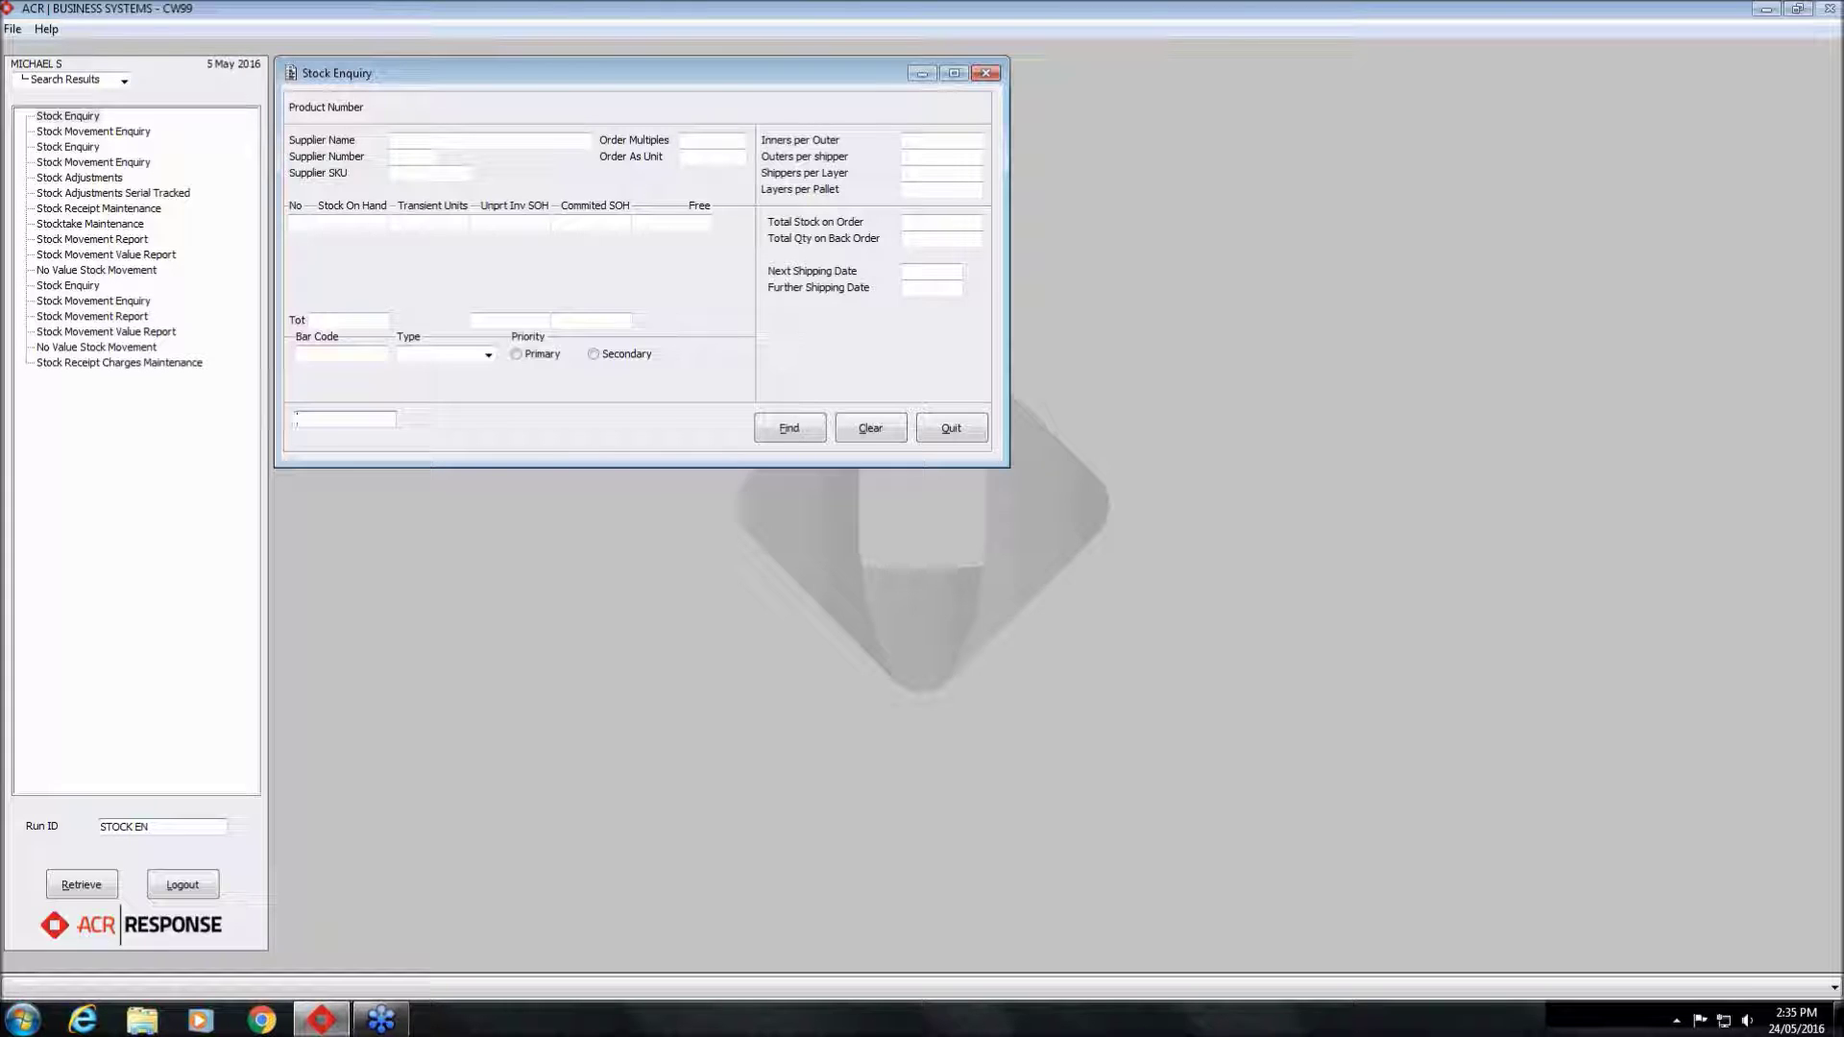
{"action": "type", "text": "80085"}
{"action": "key", "text": "Return"}
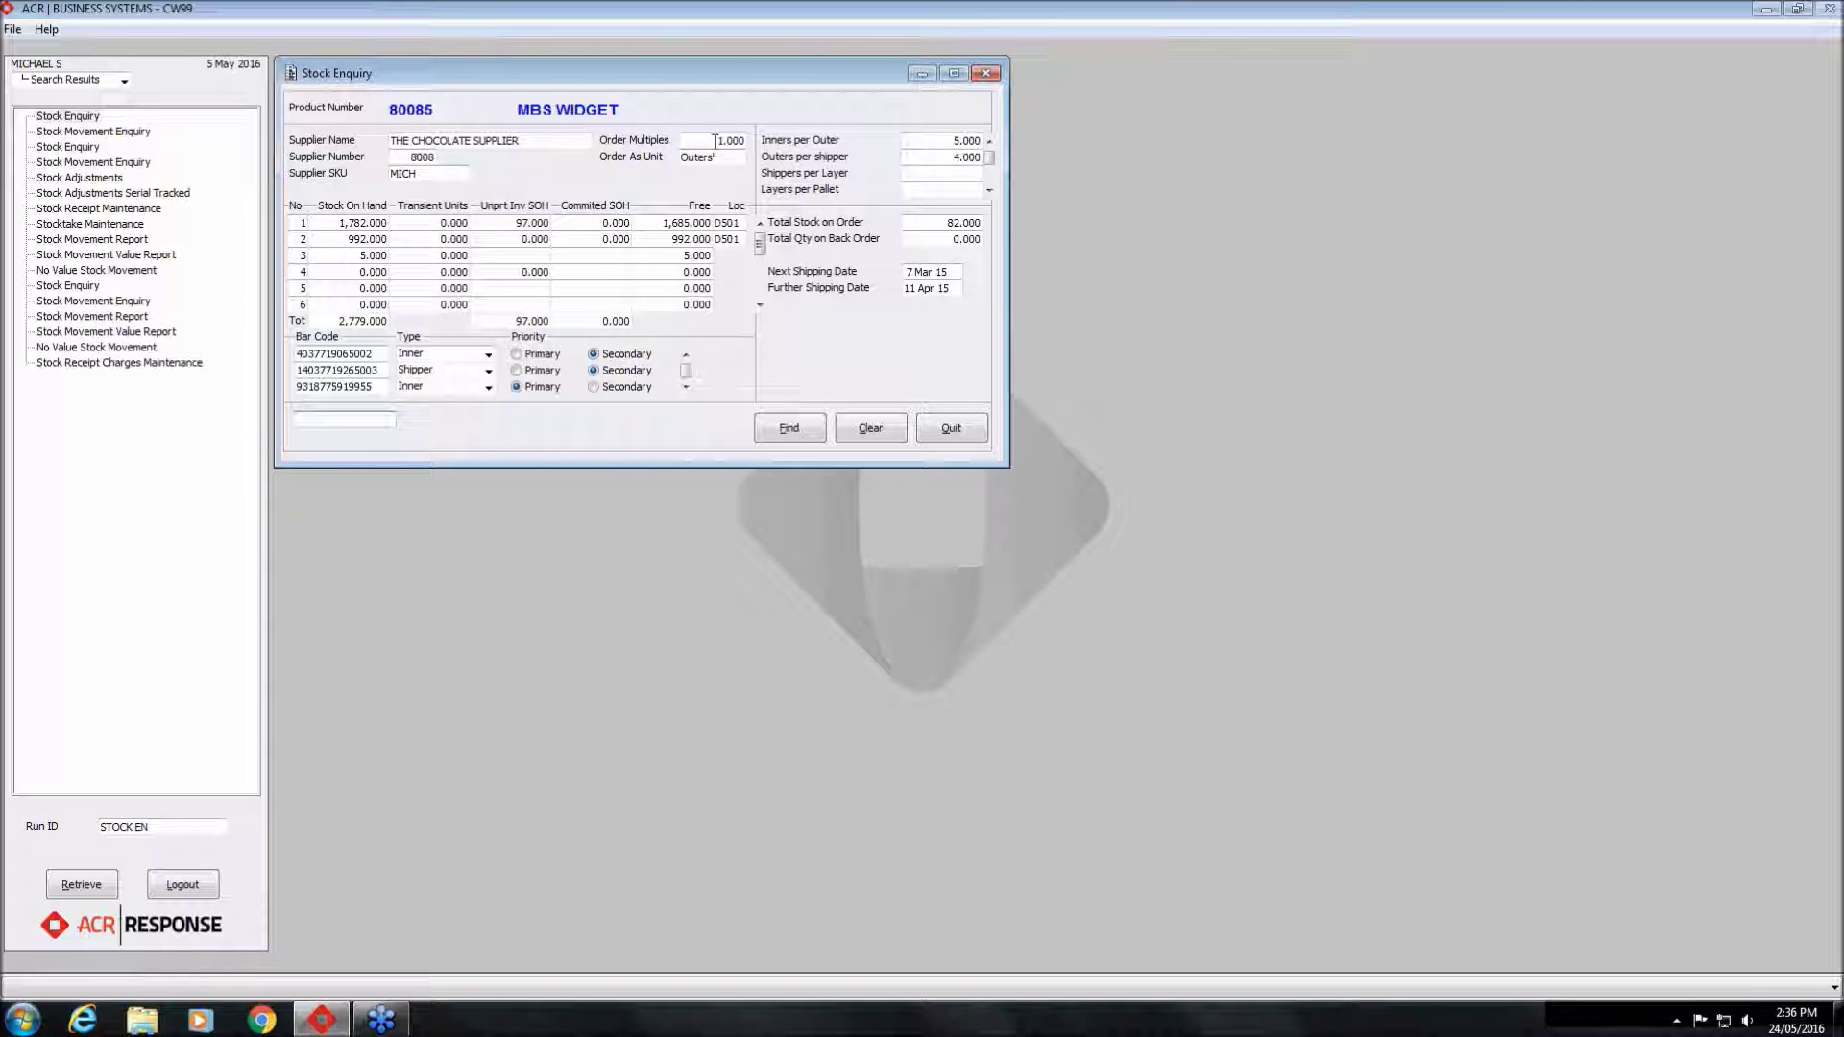
Browse the product's supplier records, checking order multiples, order units and packaging quantities for each supplier
{"action": "left_click", "coordinate": [991, 191]}
{"action": "left_click", "coordinate": [990, 191]}
{"action": "left_click", "coordinate": [991, 191]}
{"action": "left_click", "coordinate": [991, 190]}
{"action": "left_click", "coordinate": [992, 190]}
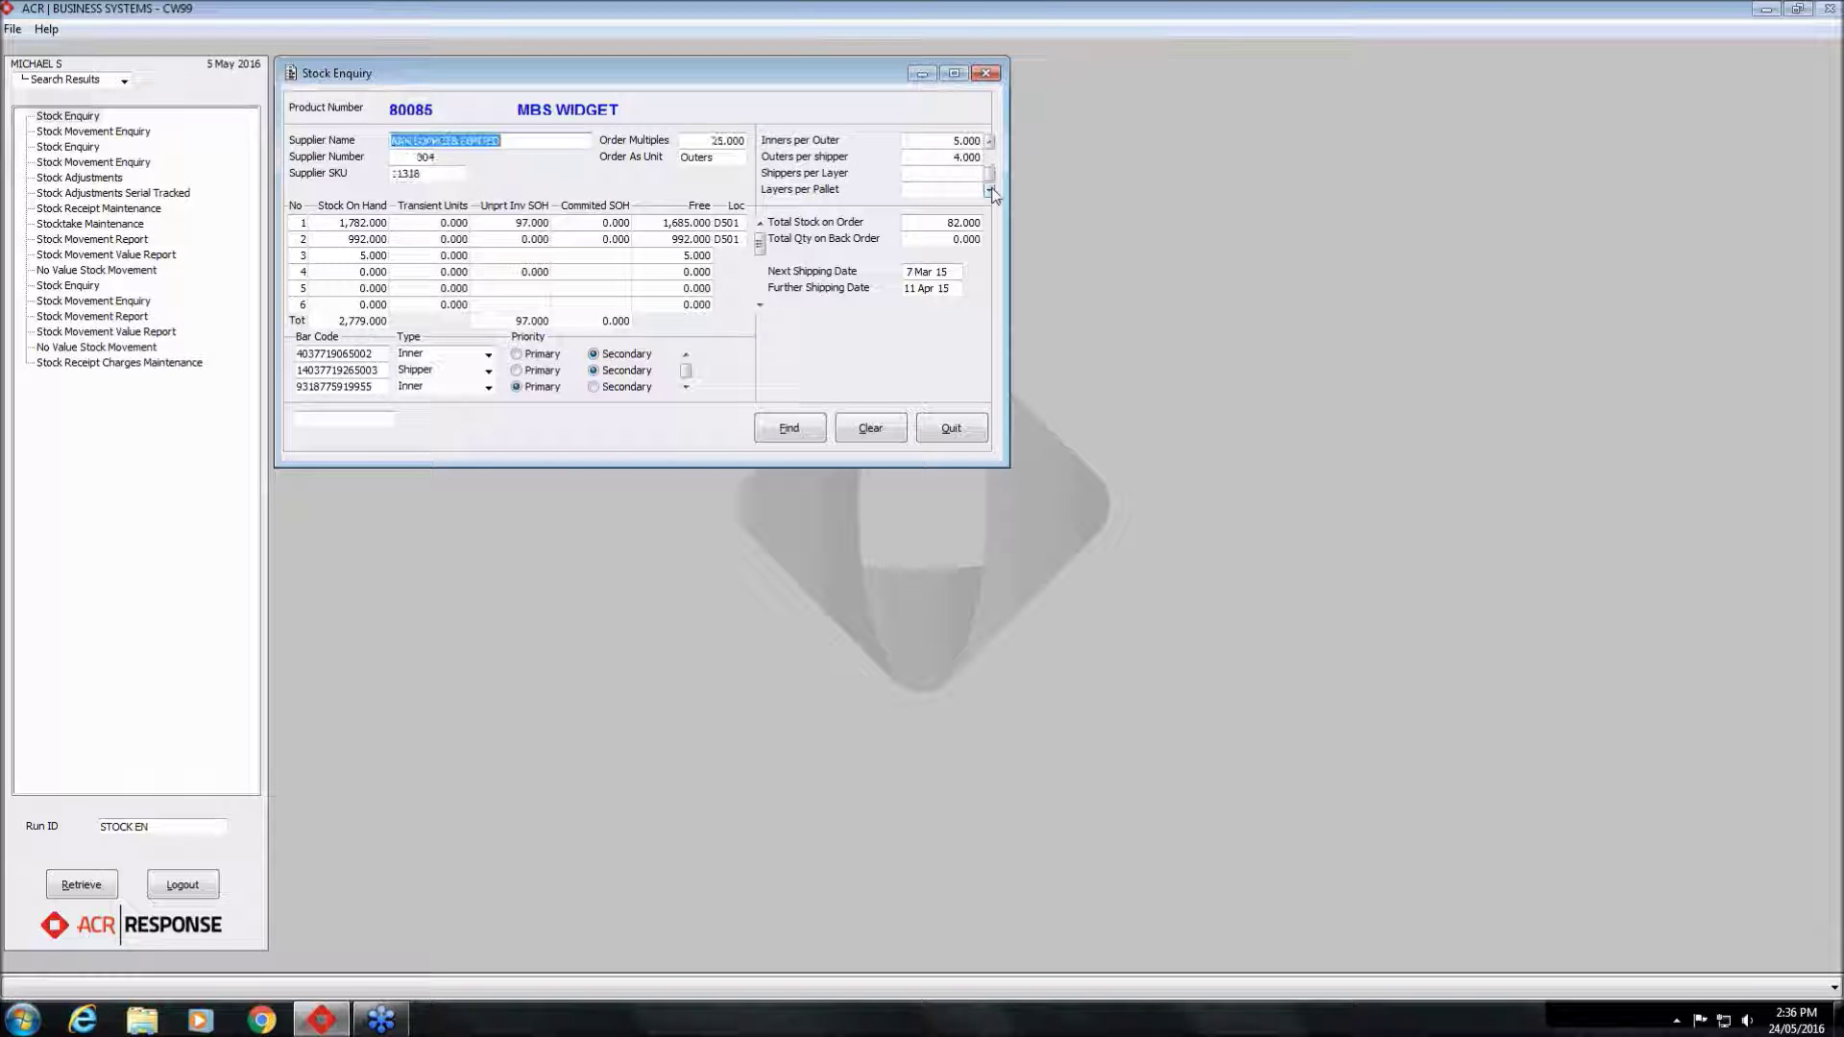
{"action": "left_click", "coordinate": [991, 143]}
{"action": "left_click", "coordinate": [991, 143]}
{"action": "left_click", "coordinate": [990, 143]}
{"action": "left_click", "coordinate": [991, 143]}
{"action": "left_click", "coordinate": [990, 143]}
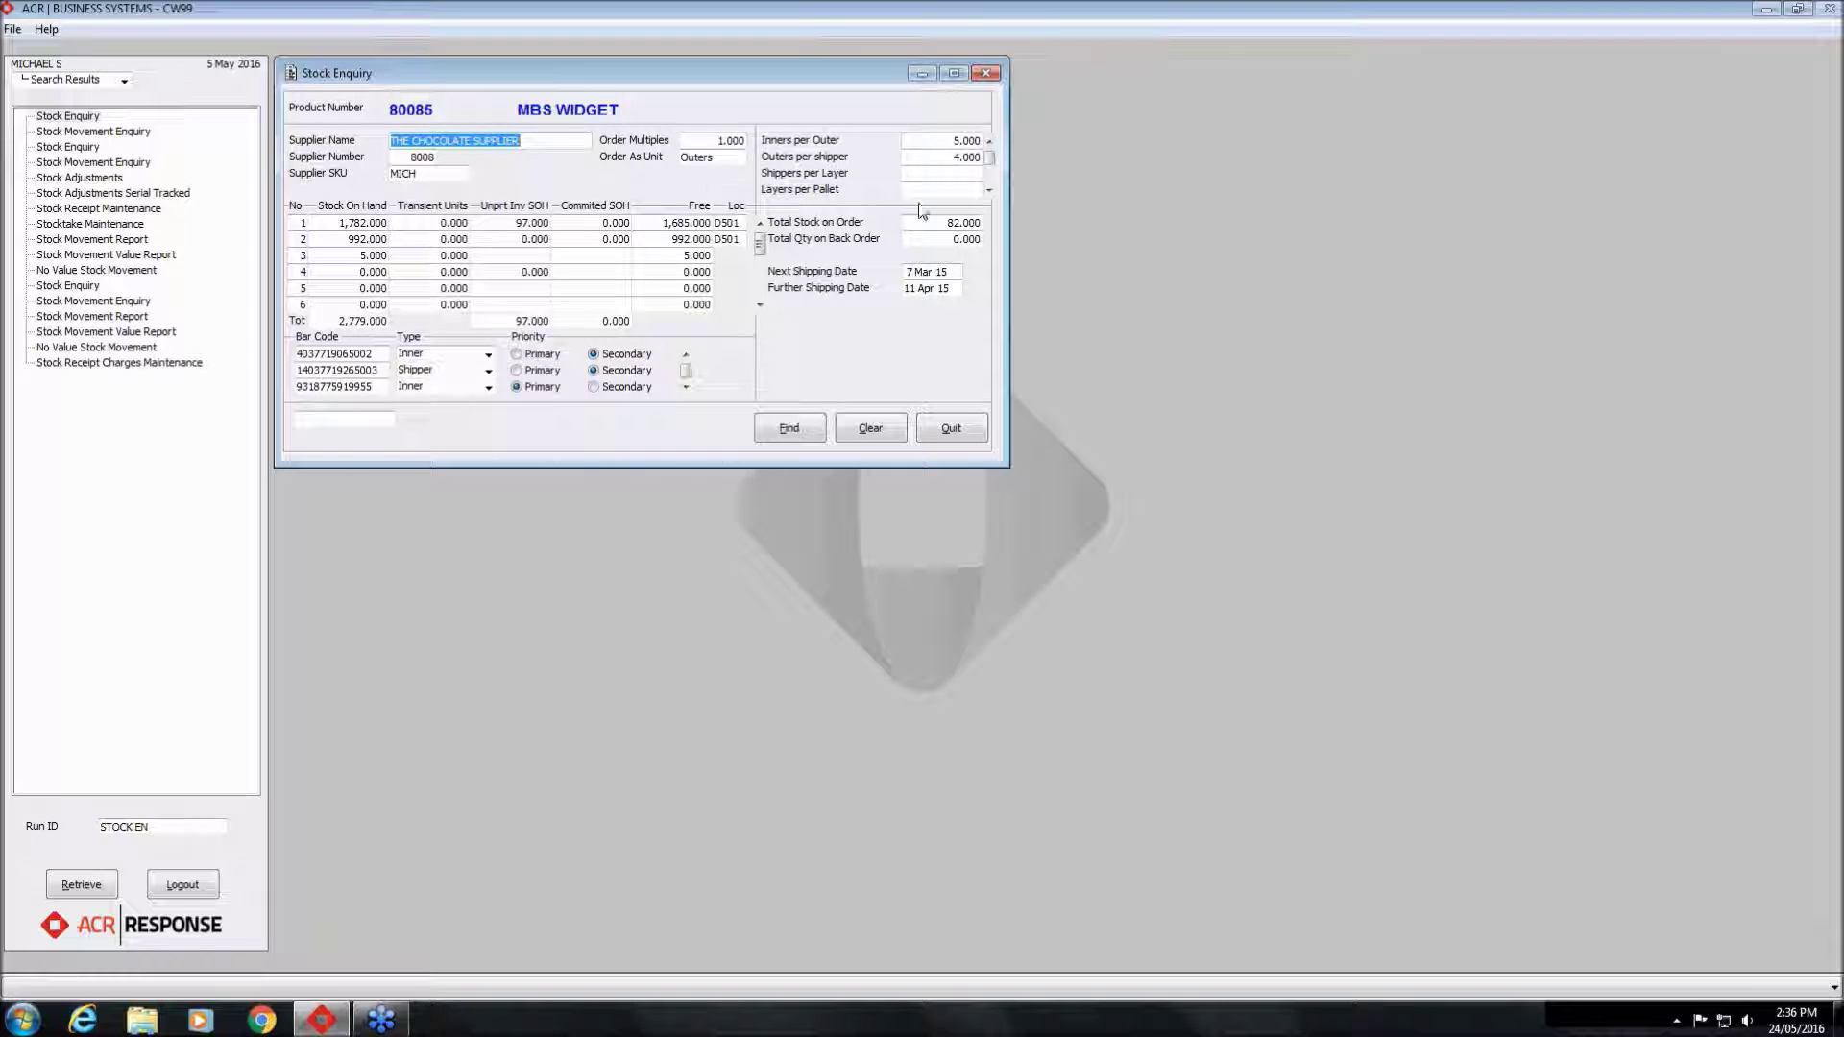
{"action": "left_click", "coordinate": [990, 190]}
{"action": "left_click", "coordinate": [991, 193]}
{"action": "left_click", "coordinate": [990, 193]}
{"action": "left_click", "coordinate": [991, 142]}
{"action": "left_click", "coordinate": [991, 142]}
{"action": "left_click", "coordinate": [993, 142]}
{"action": "left_click", "coordinate": [993, 142]}
{"action": "left_click", "coordinate": [993, 191]}
{"action": "left_click", "coordinate": [992, 191]}
{"action": "left_click", "coordinate": [993, 191]}
{"action": "left_click", "coordinate": [991, 143]}
{"action": "left_click", "coordinate": [991, 143]}
{"action": "left_click", "coordinate": [991, 142]}
Browse the stock quantities across all the product's stock areas and return to the first area
{"action": "left_click", "coordinate": [761, 308]}
{"action": "left_click", "coordinate": [760, 307]}
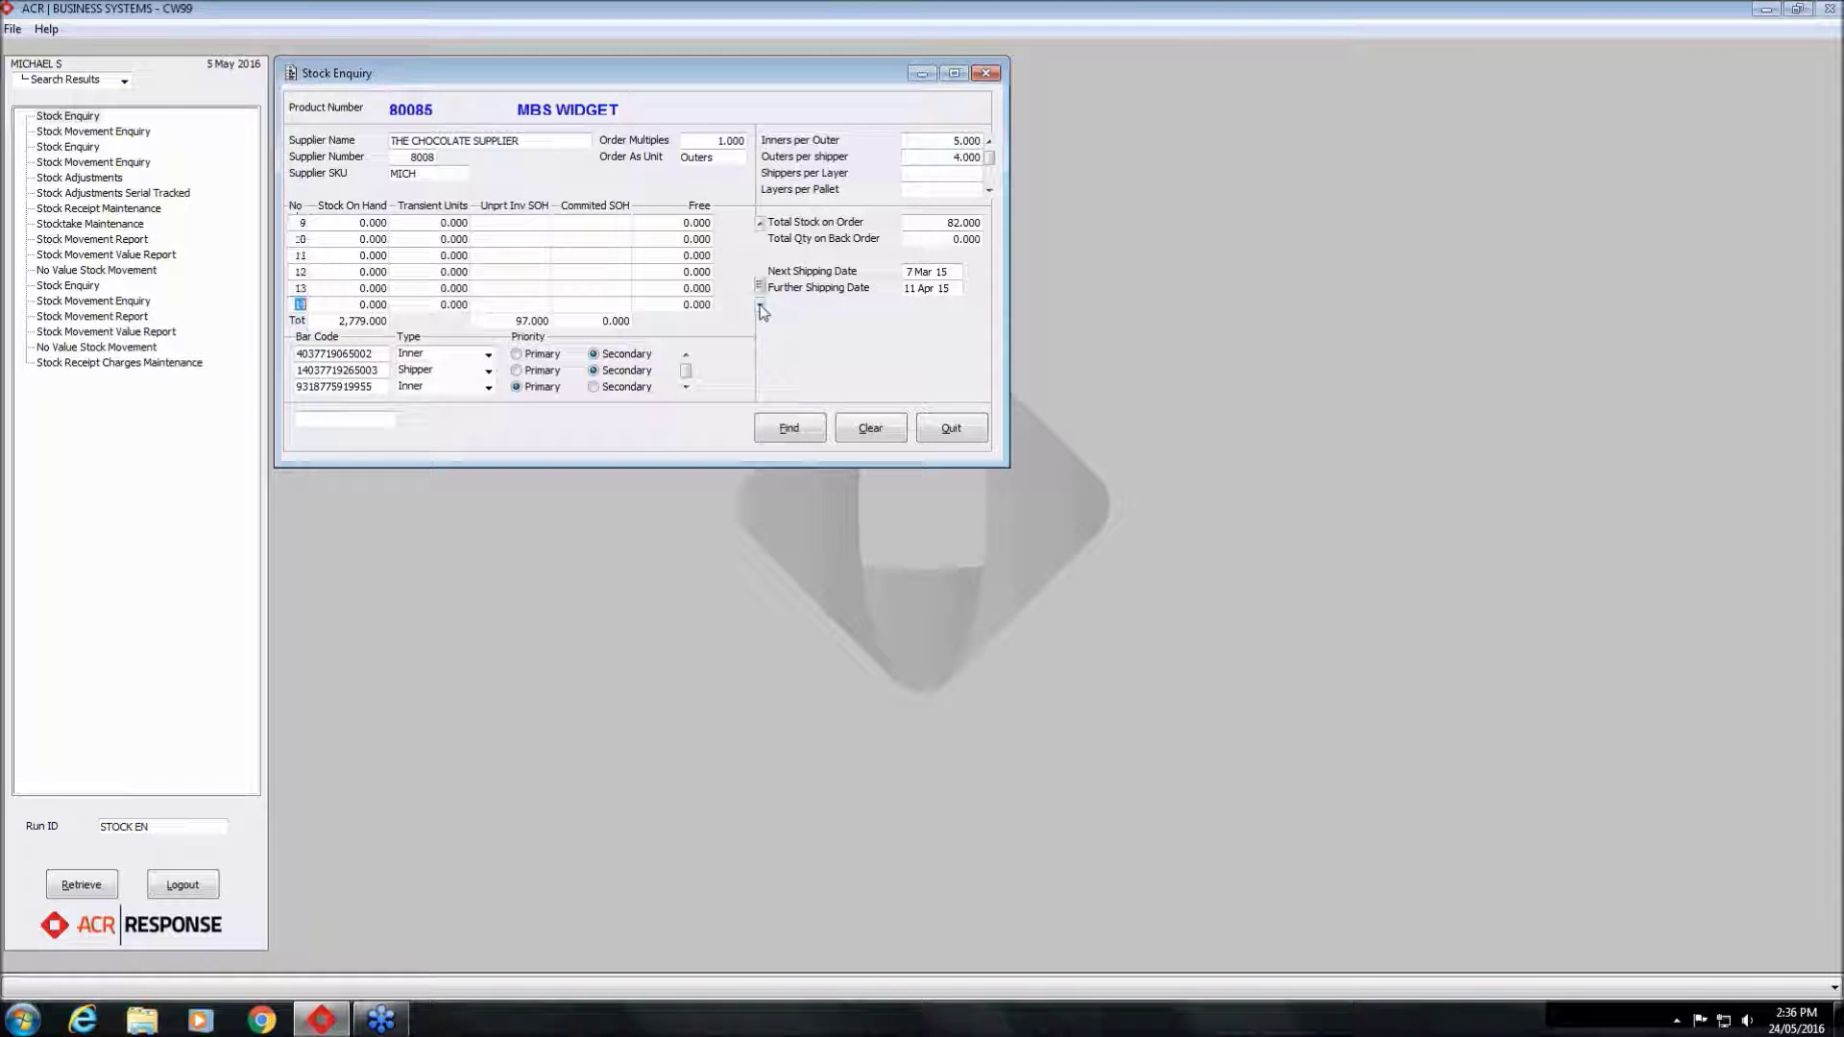
{"action": "left_click", "coordinate": [760, 223]}
{"action": "left_click", "coordinate": [760, 223]}
{"action": "left_click", "coordinate": [760, 223]}
{"action": "left_click", "coordinate": [759, 223]}
{"action": "left_click", "coordinate": [760, 223]}
{"action": "left_click", "coordinate": [760, 223]}
{"action": "left_click", "coordinate": [760, 223]}
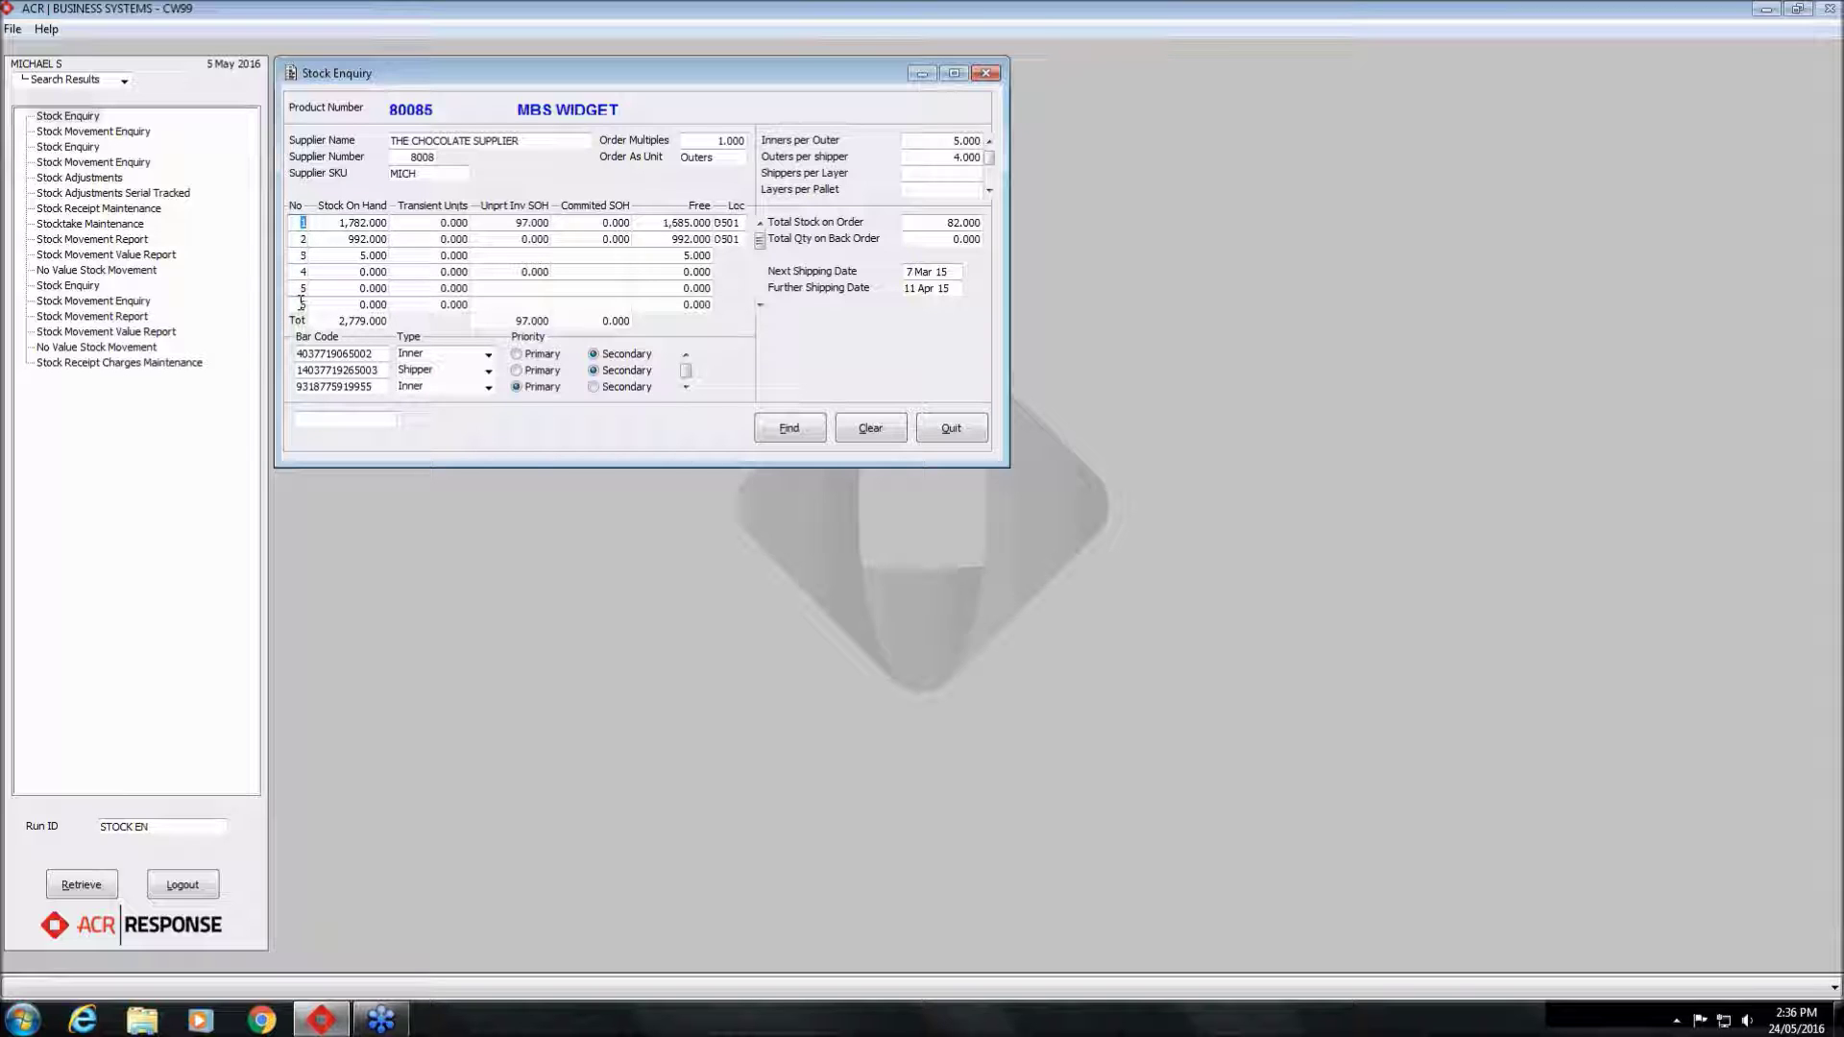
Examine the stock on hand, free stock and location of stock area 1
{"action": "left_click", "coordinate": [300, 223]}
{"action": "left_click", "coordinate": [667, 222]}
{"action": "left_click_drag", "start_coordinate": [663, 222], "coordinate": [712, 224]}
{"action": "left_click", "coordinate": [343, 222]}
{"action": "left_click_drag", "start_coordinate": [341, 222], "coordinate": [389, 223]}
{"action": "left_click", "coordinate": [658, 223]}
{"action": "left_click_drag", "start_coordinate": [658, 223], "coordinate": [708, 223]}
{"action": "left_click", "coordinate": [743, 223]}
Browse the product's bar codes, checking each one's type and its primary or secondary priority
{"action": "left_click", "coordinate": [686, 388]}
{"action": "left_click", "coordinate": [686, 388]}
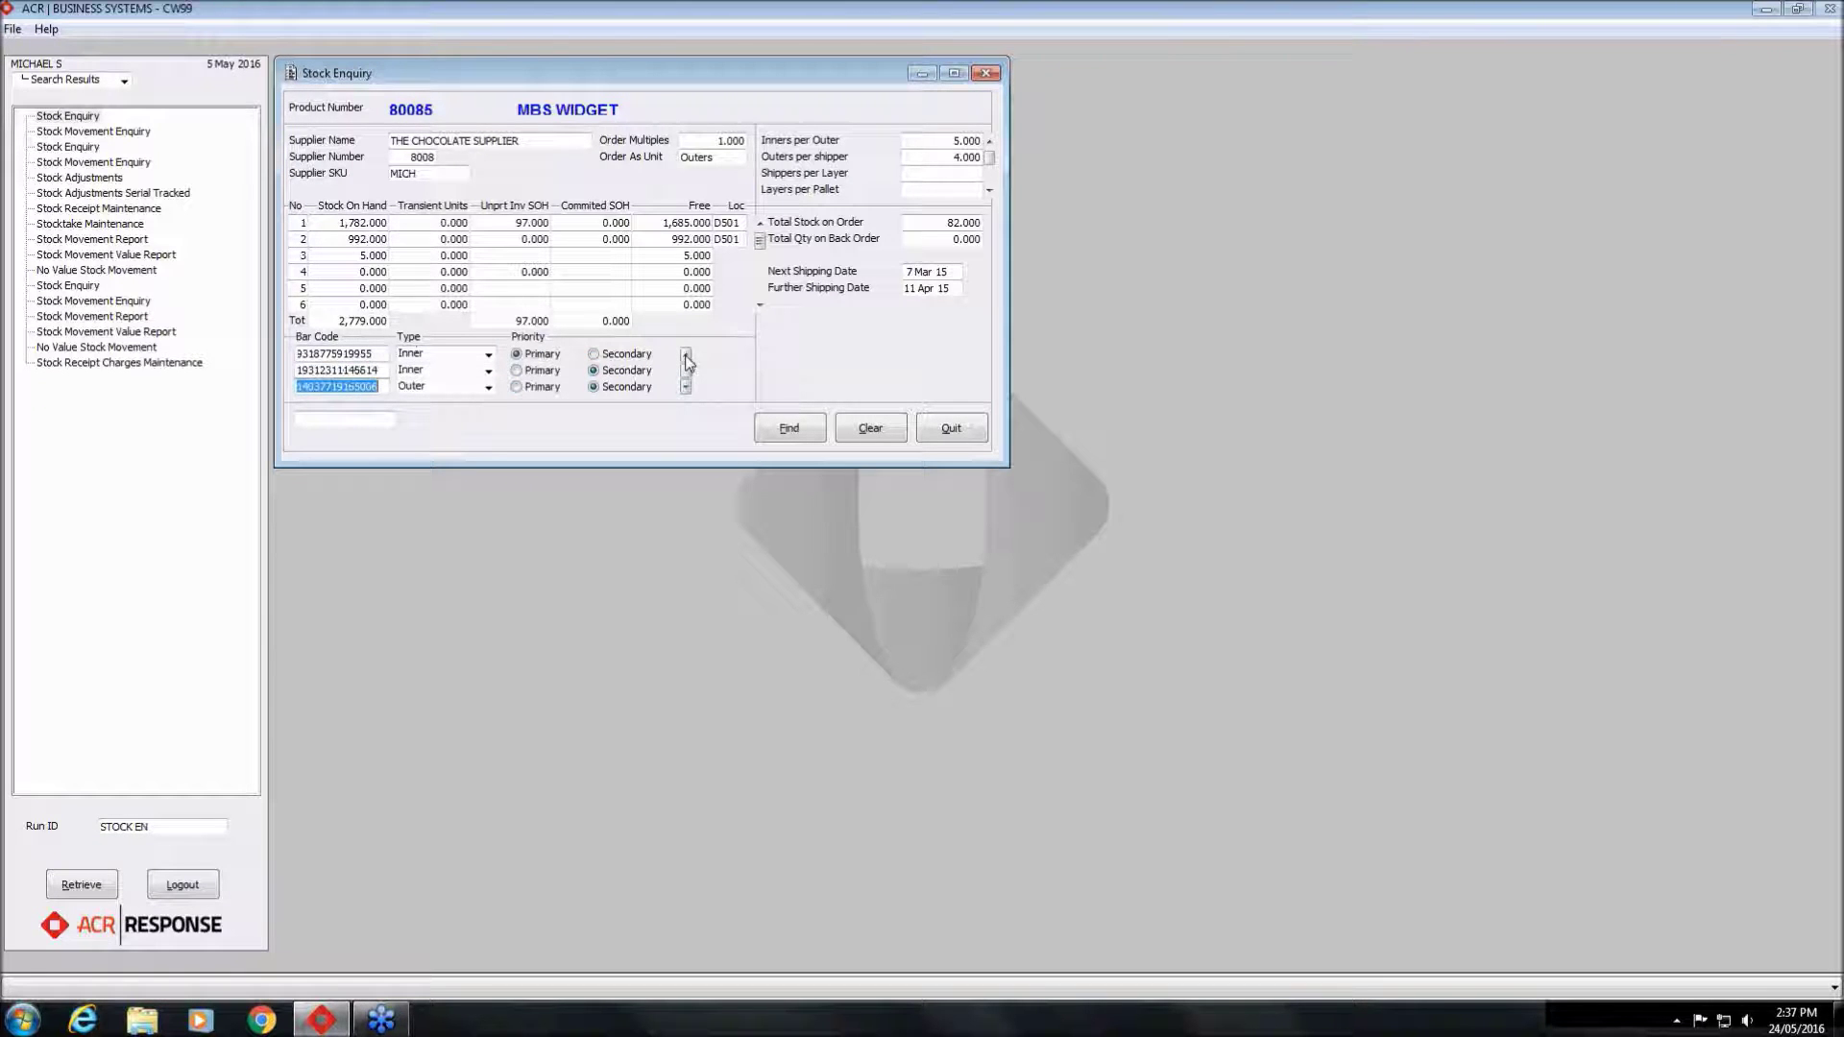
{"action": "left_click", "coordinate": [686, 356]}
{"action": "left_click", "coordinate": [686, 357]}
{"action": "left_click", "coordinate": [686, 388]}
{"action": "left_click", "coordinate": [685, 388]}
{"action": "left_click", "coordinate": [686, 356]}
{"action": "left_click", "coordinate": [686, 355]}
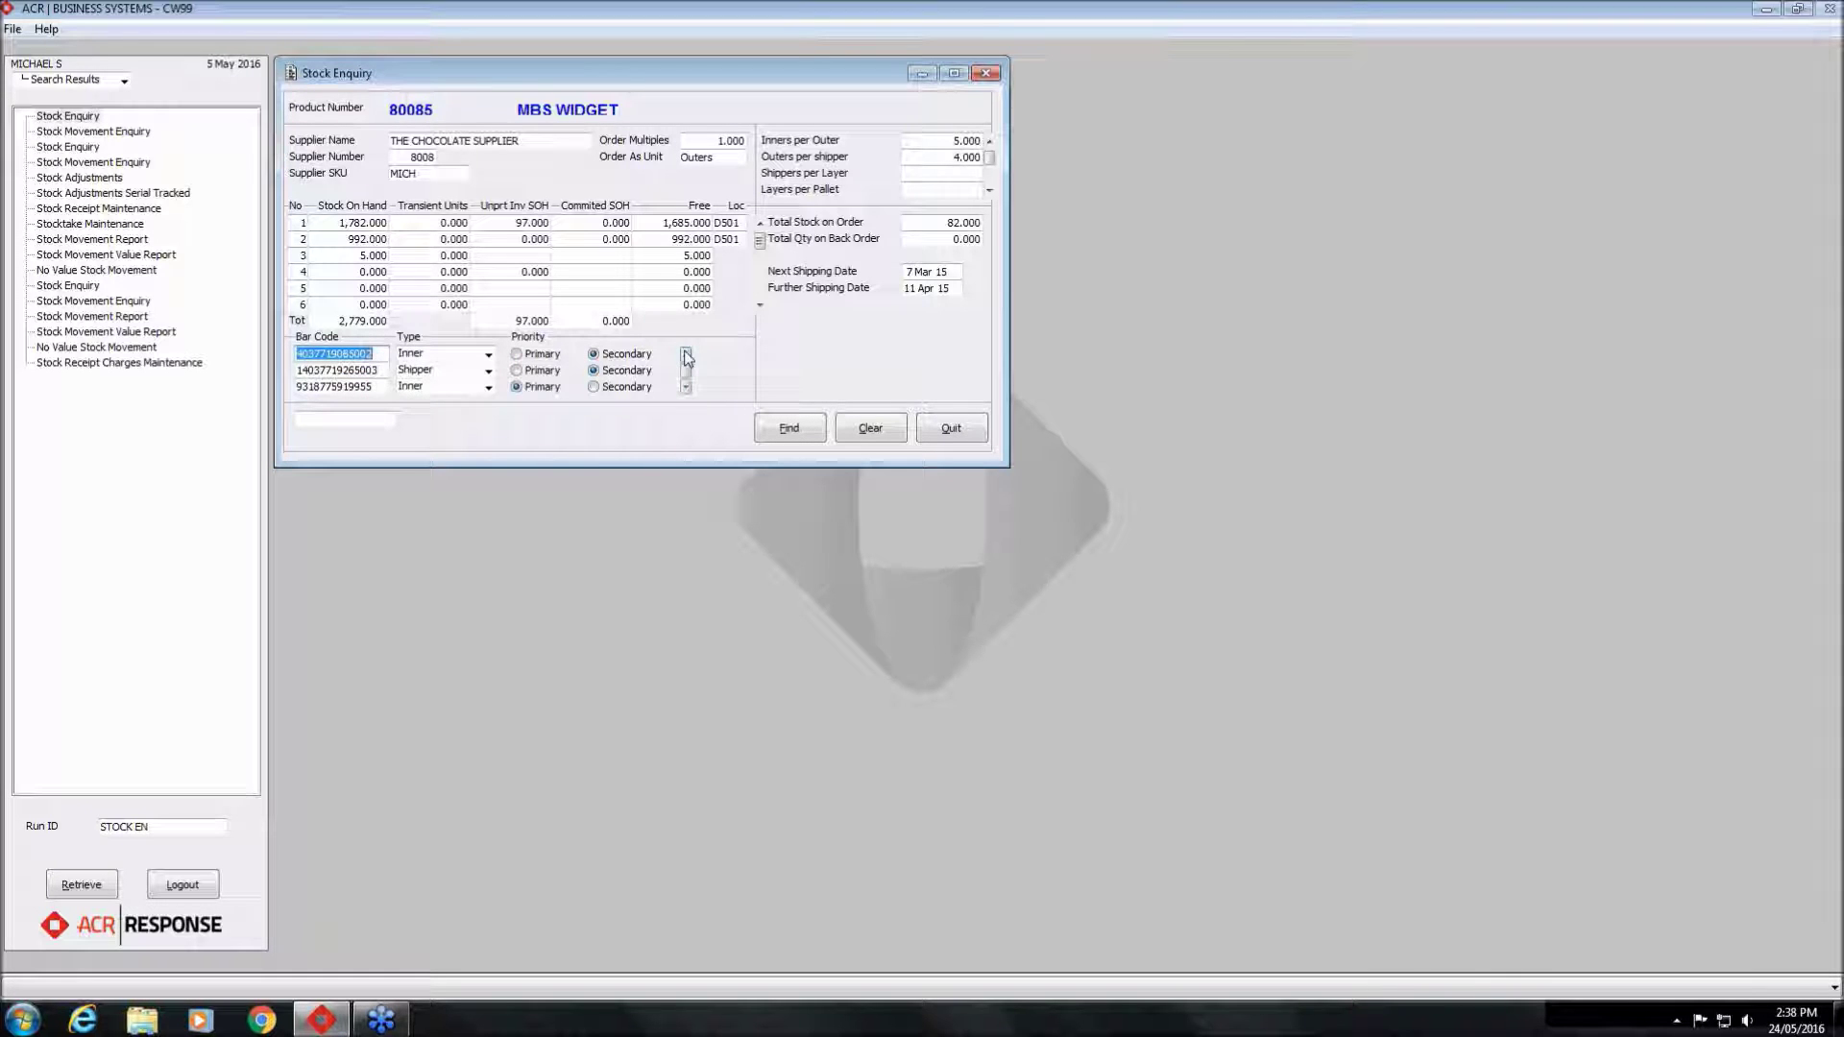
{"action": "left_click", "coordinate": [686, 388]}
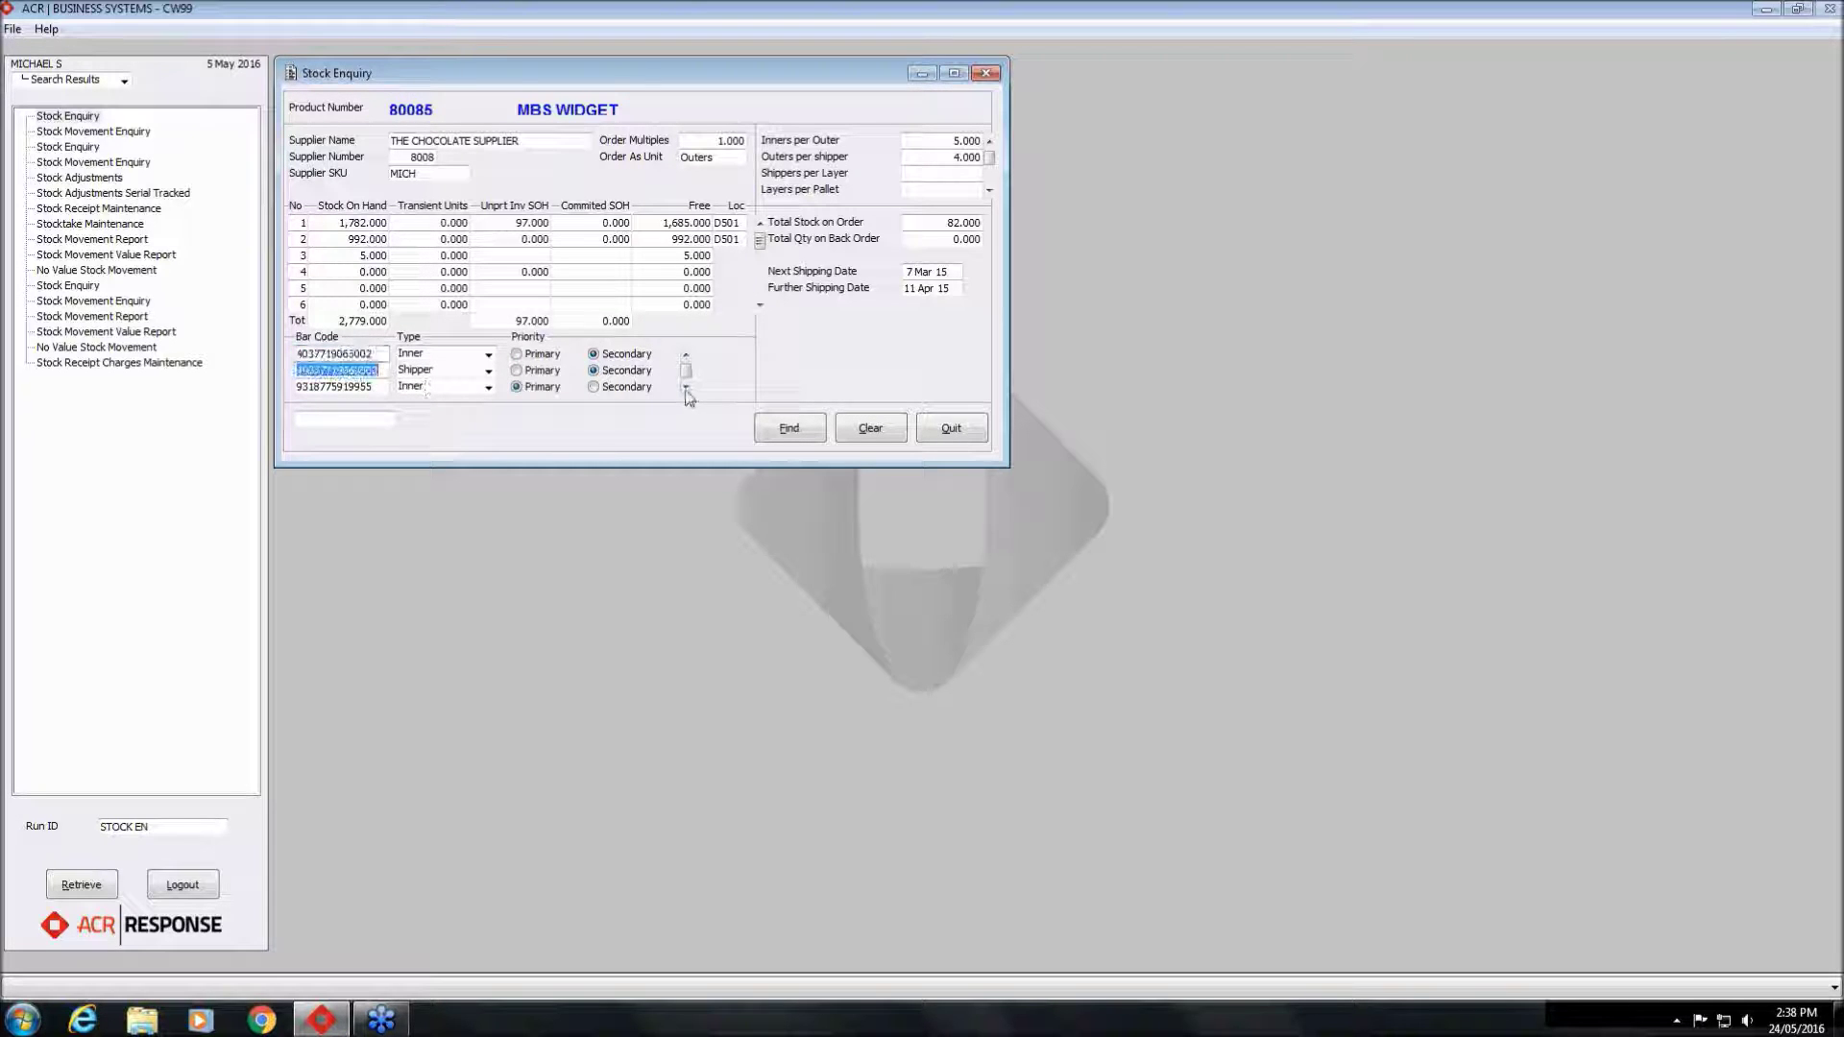
{"action": "left_click", "coordinate": [686, 388]}
{"action": "left_click", "coordinate": [686, 388]}
{"action": "left_click", "coordinate": [686, 388]}
{"action": "left_click", "coordinate": [685, 389]}
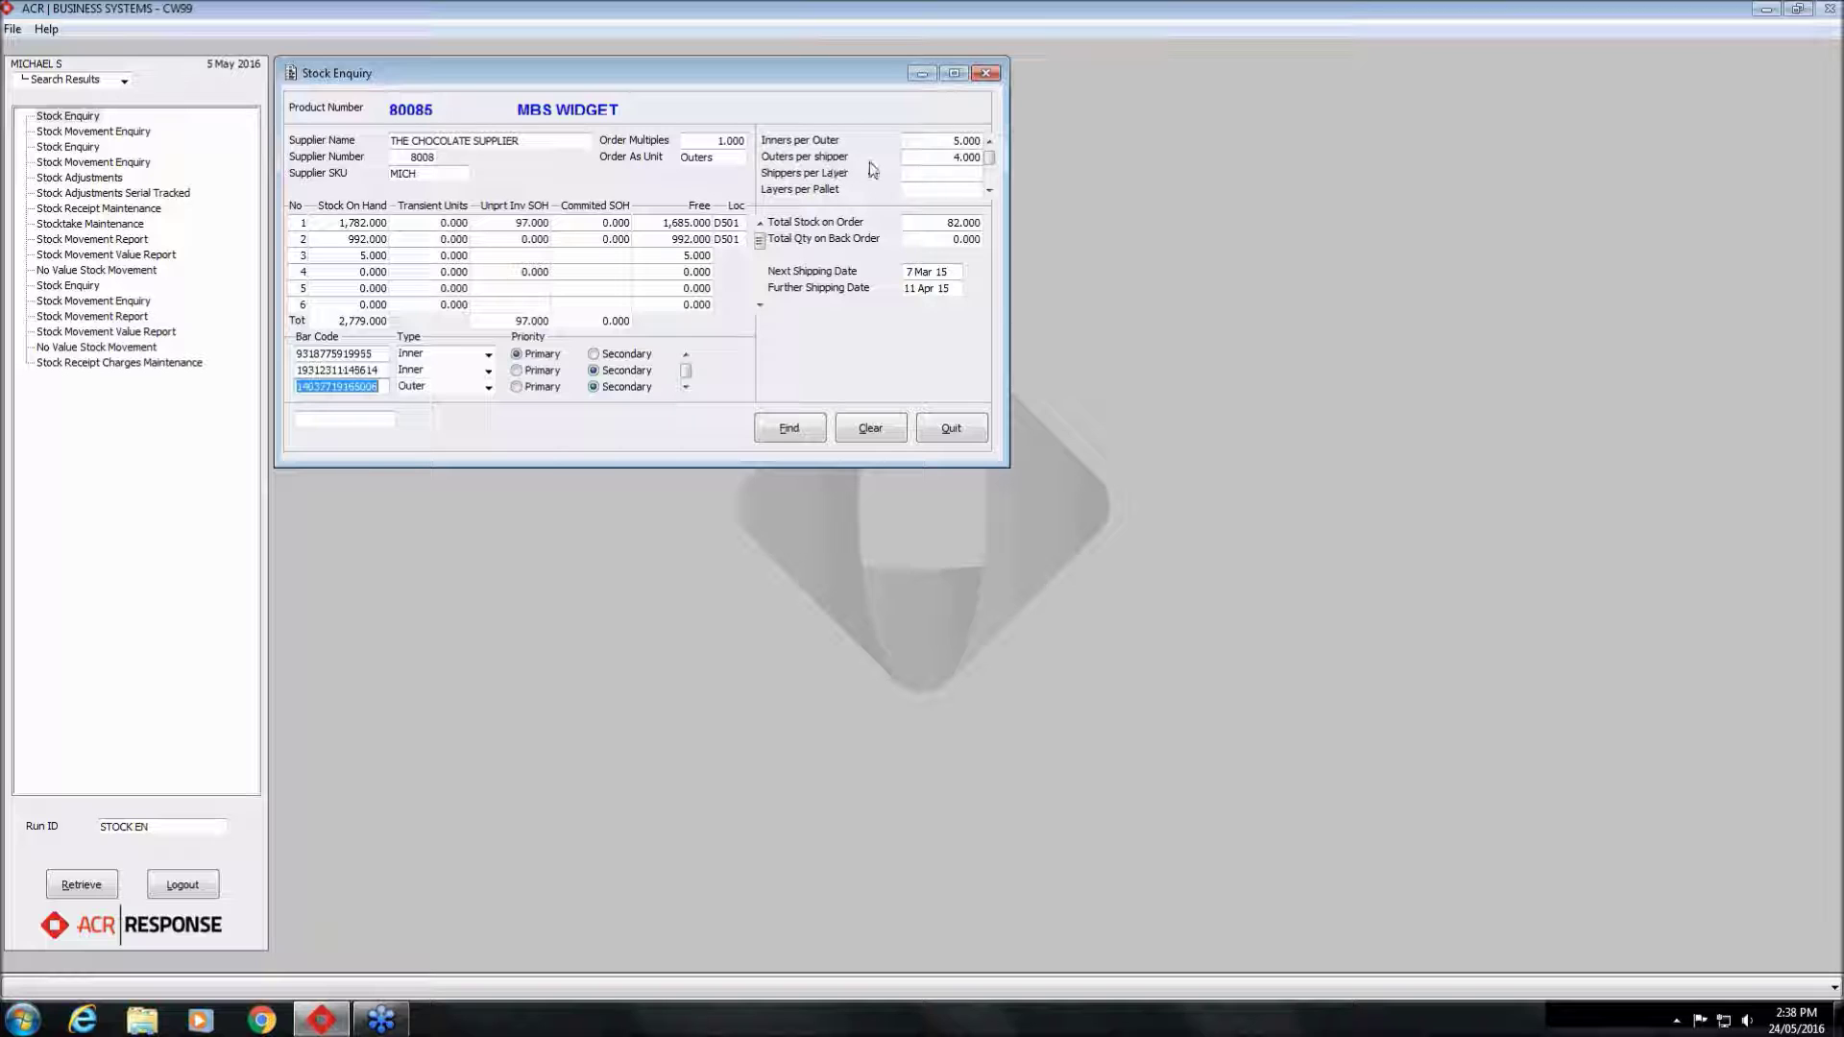
Check the next supplier's packaging details and examine the product's total stock on order and total back order quantity
{"action": "left_click", "coordinate": [989, 190]}
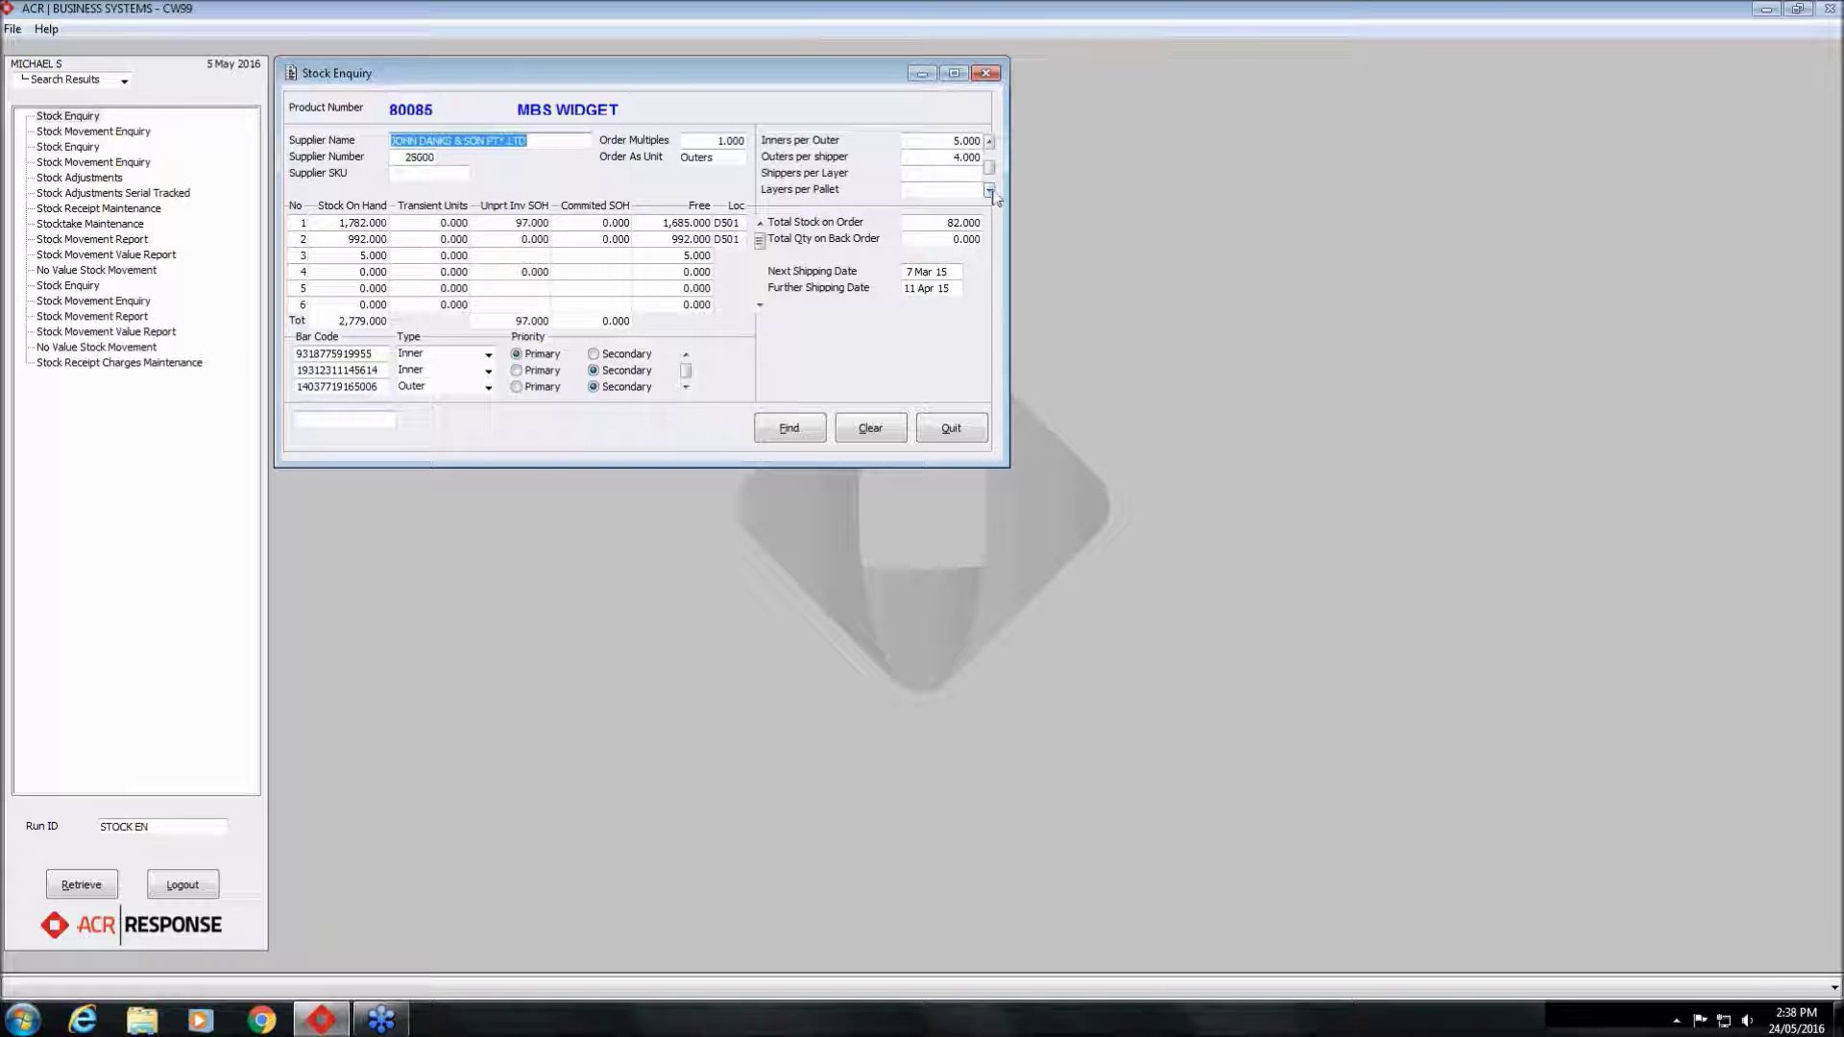
{"action": "left_click", "coordinate": [990, 141]}
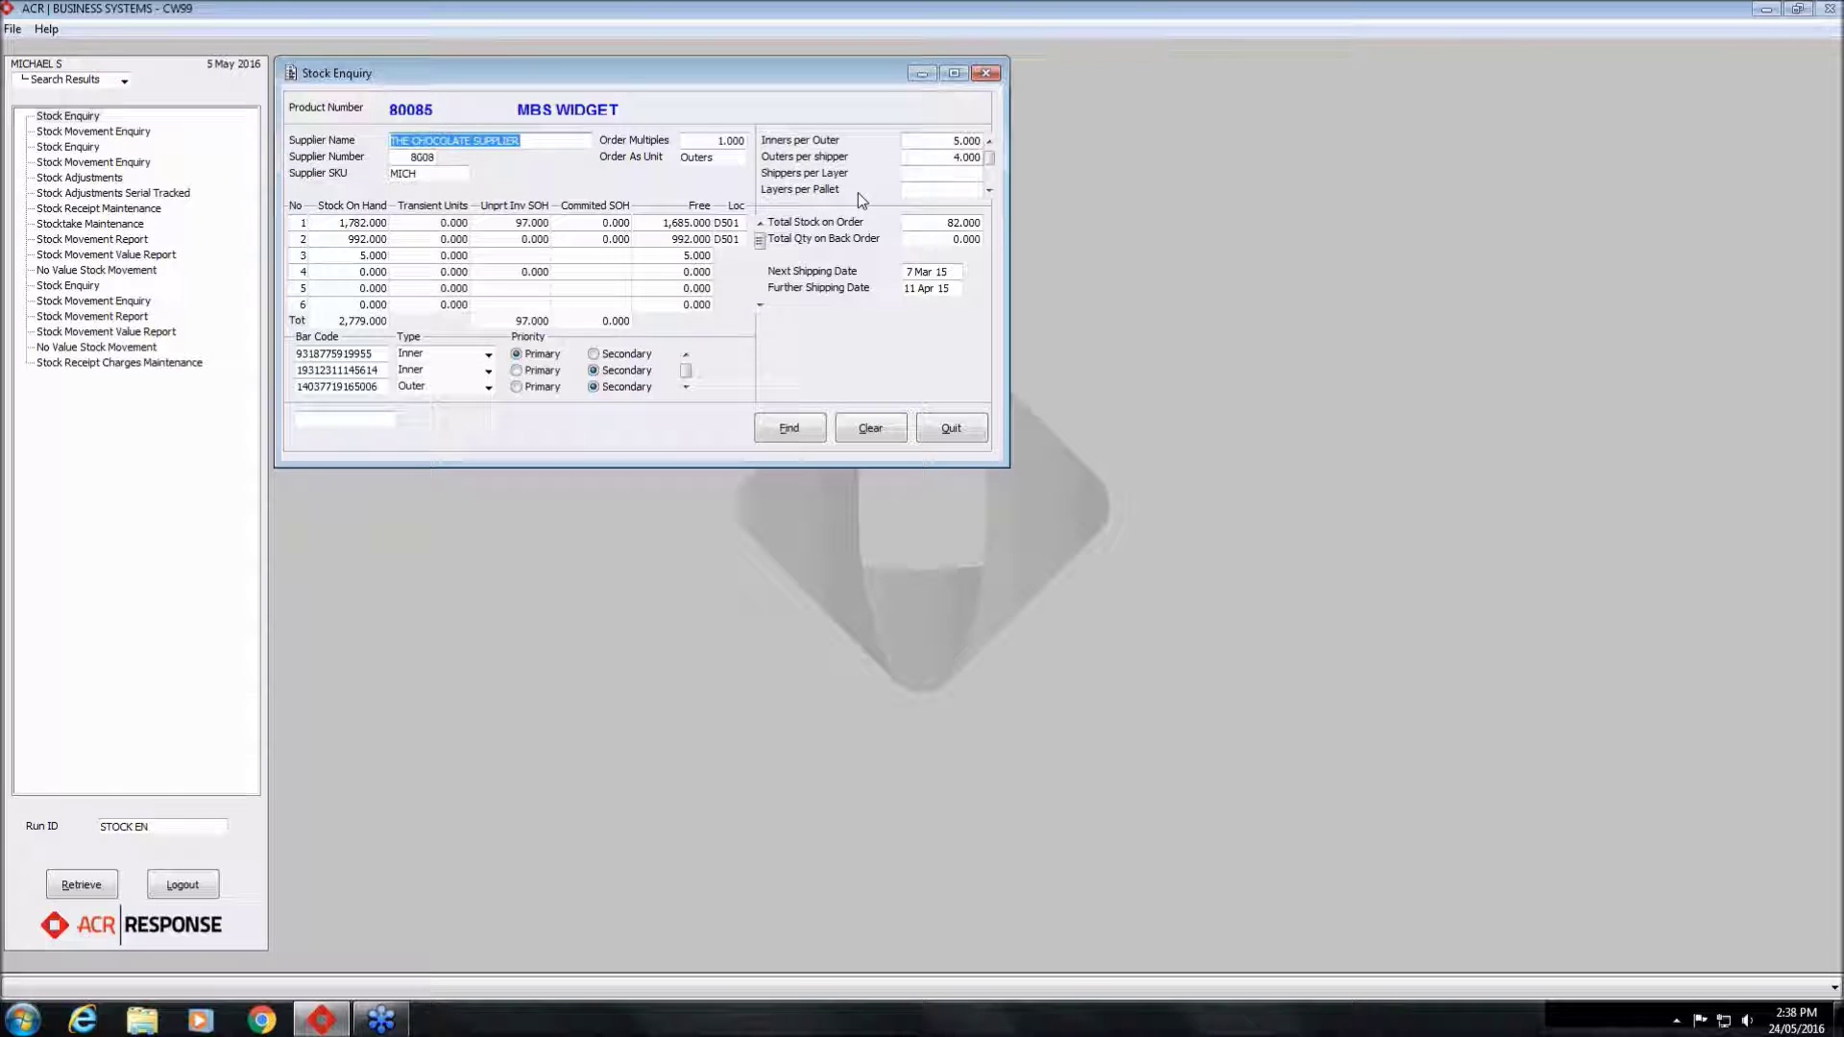
{"action": "left_click", "coordinate": [901, 227]}
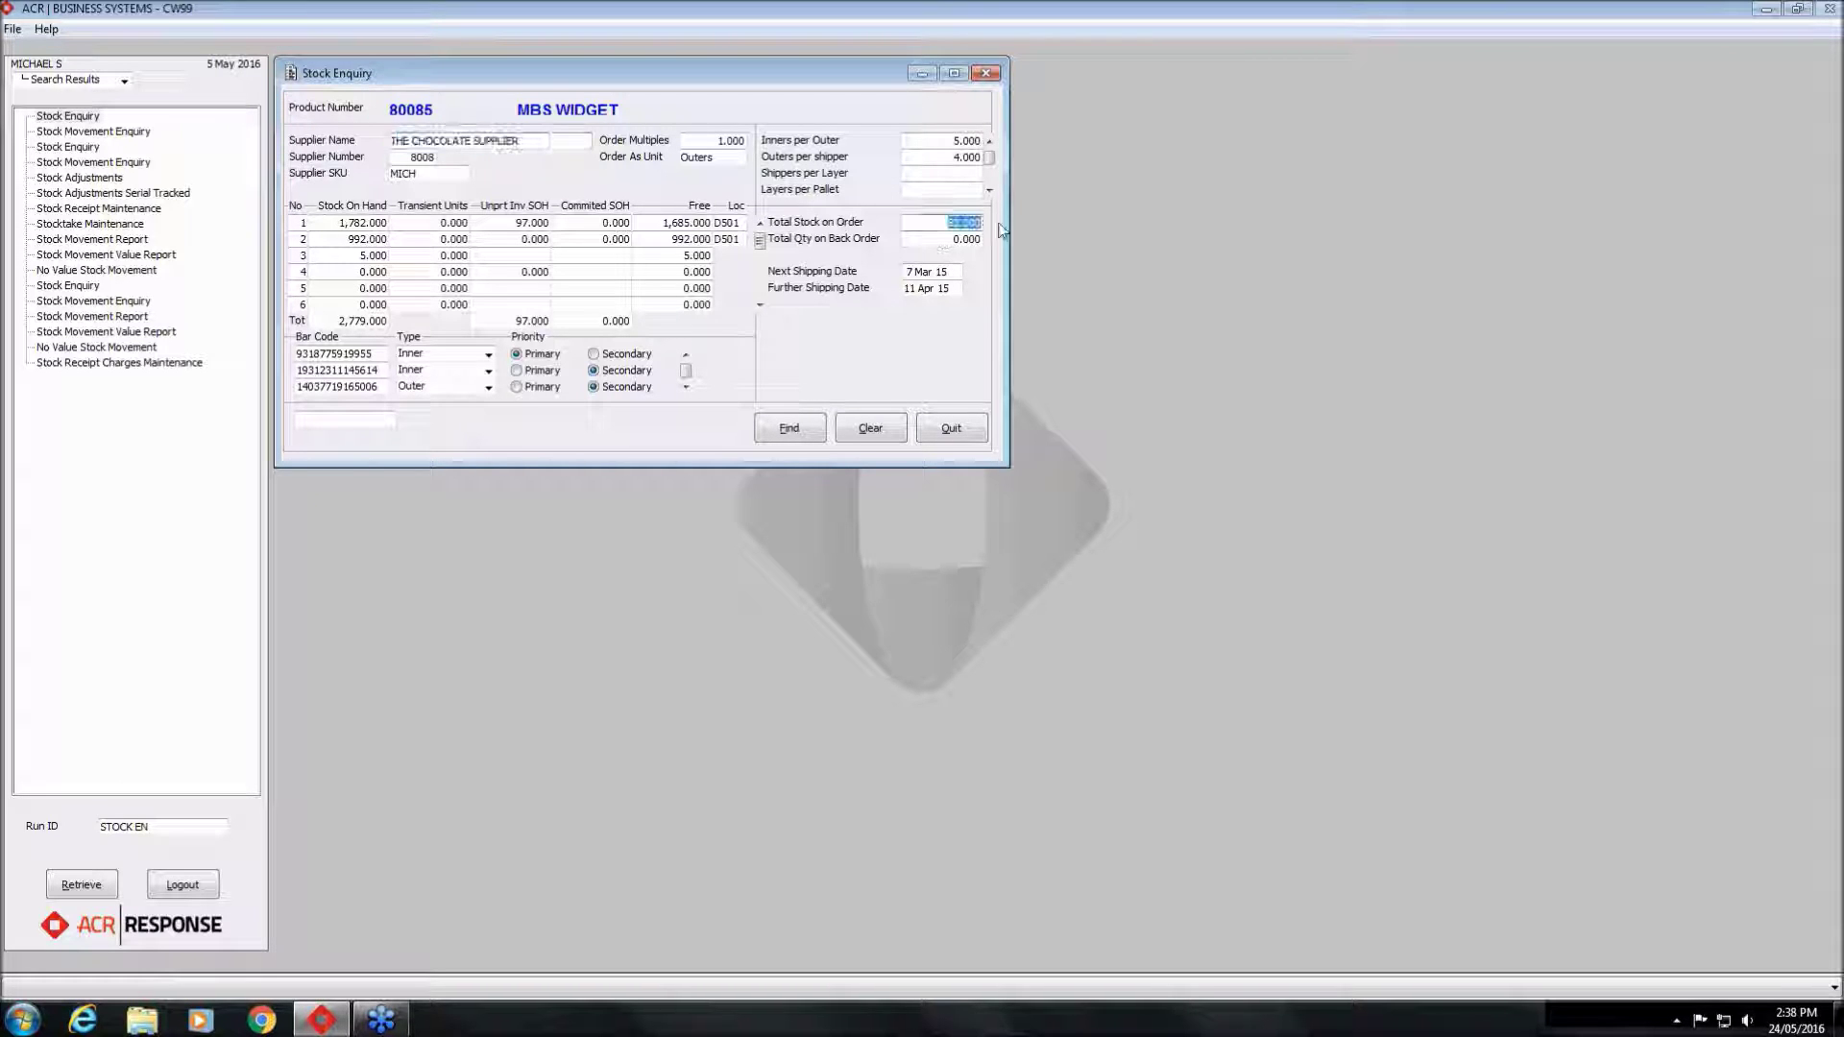
{"action": "left_click", "coordinate": [914, 240]}
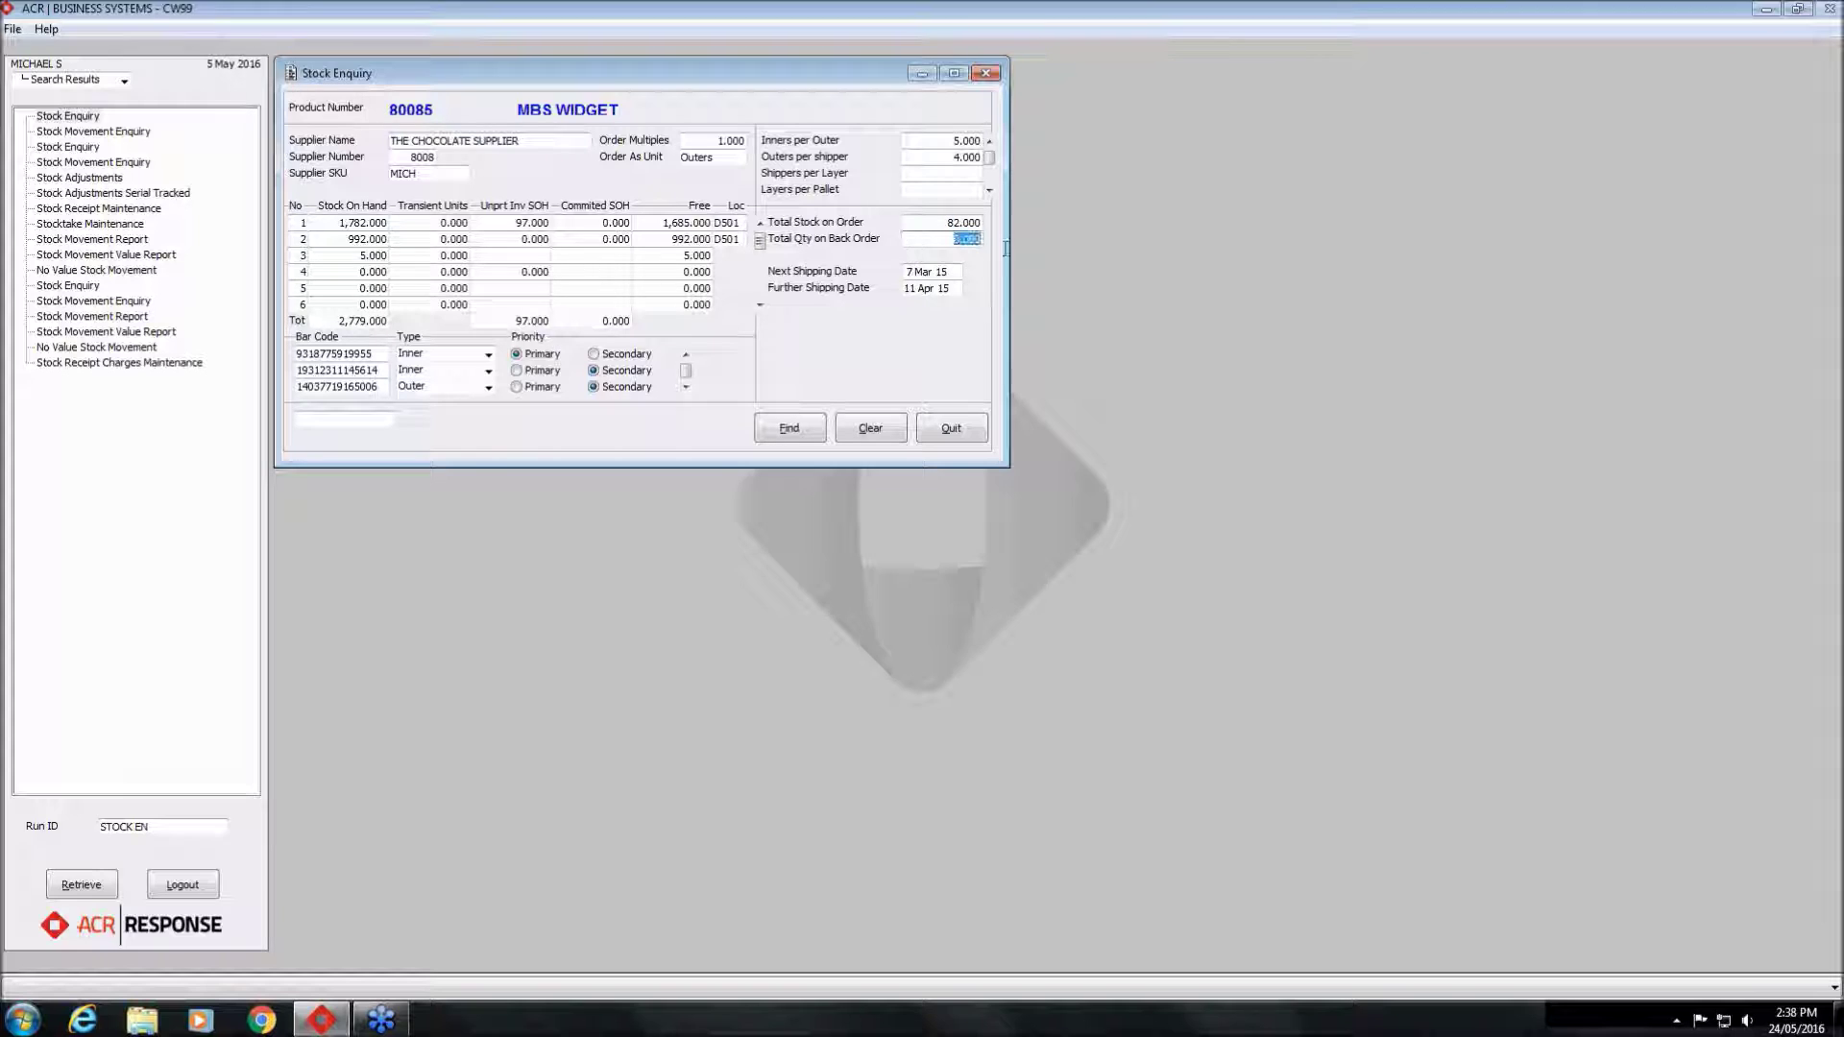
{"action": "left_click", "coordinate": [920, 239]}
{"action": "left_click", "coordinate": [922, 222]}
{"action": "left_click_drag", "start_coordinate": [922, 222], "coordinate": [1022, 230]}
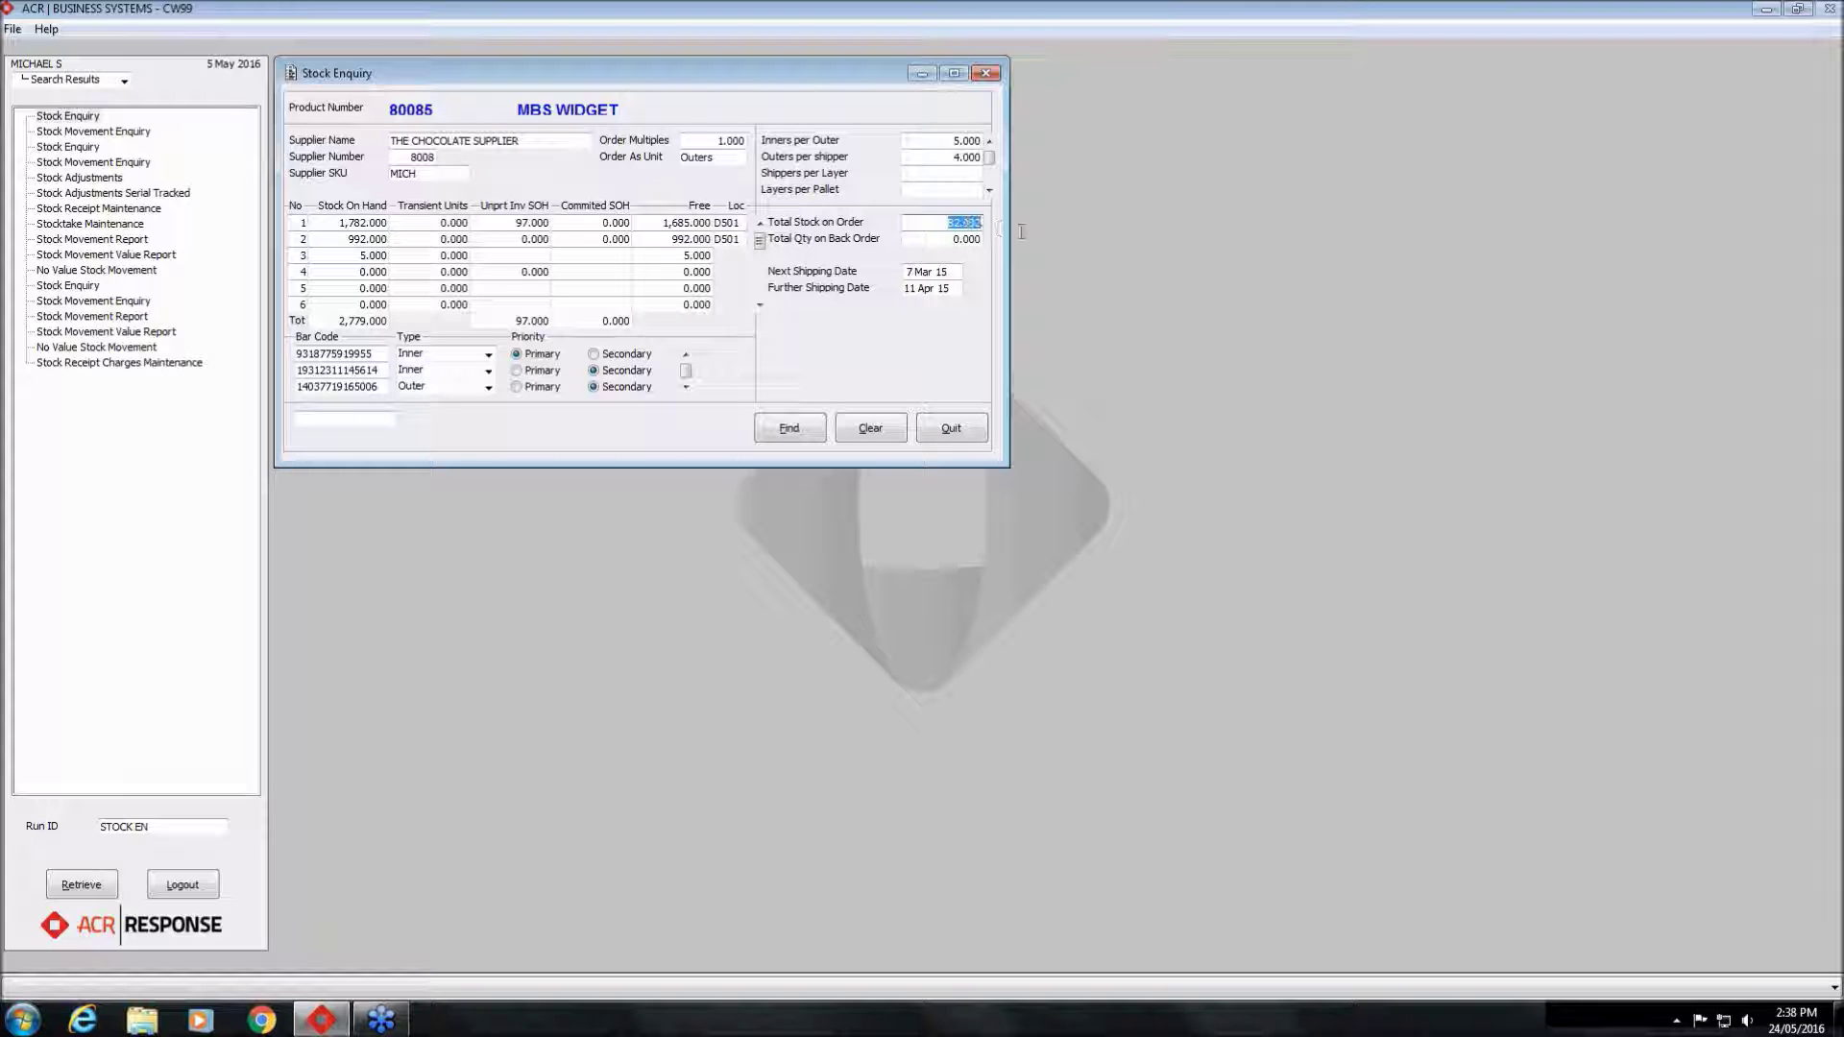
{"action": "left_click", "coordinate": [918, 222]}
{"action": "left_click", "coordinate": [1596, 585]}
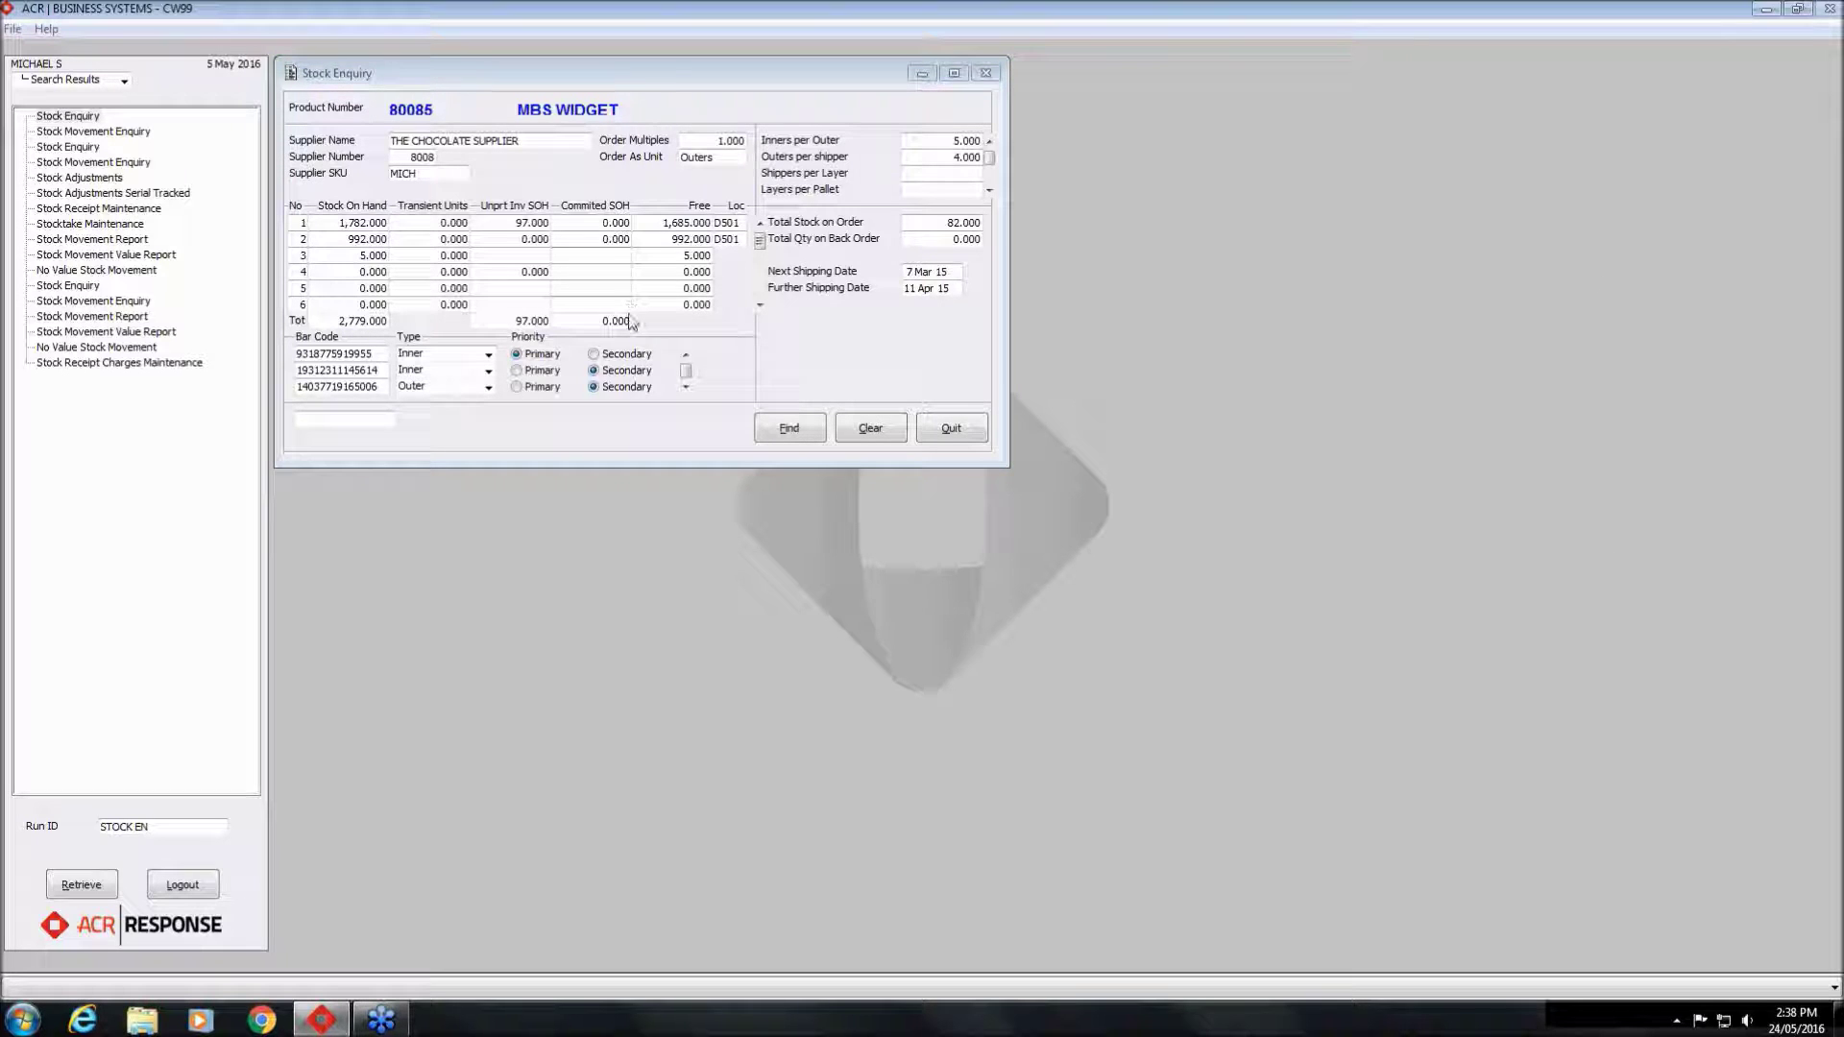
{"action": "left_click", "coordinate": [946, 224]}
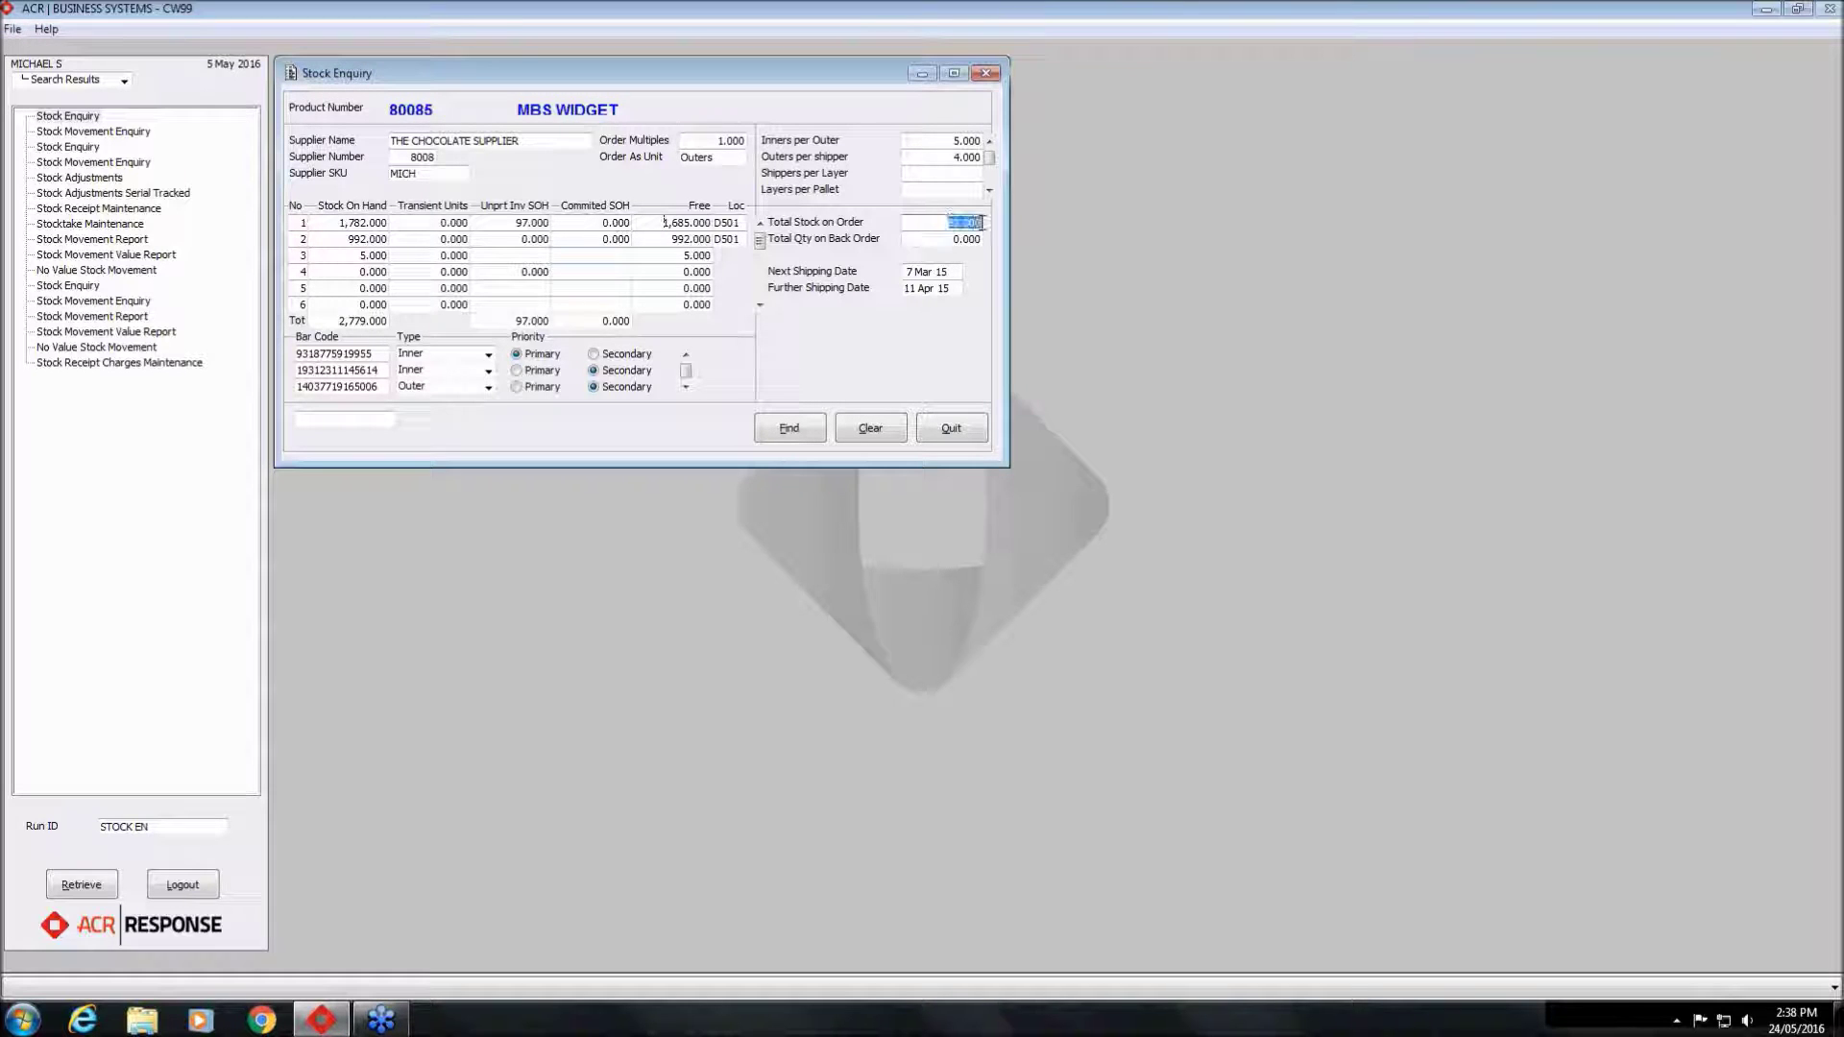
{"action": "type", "text": "80"}
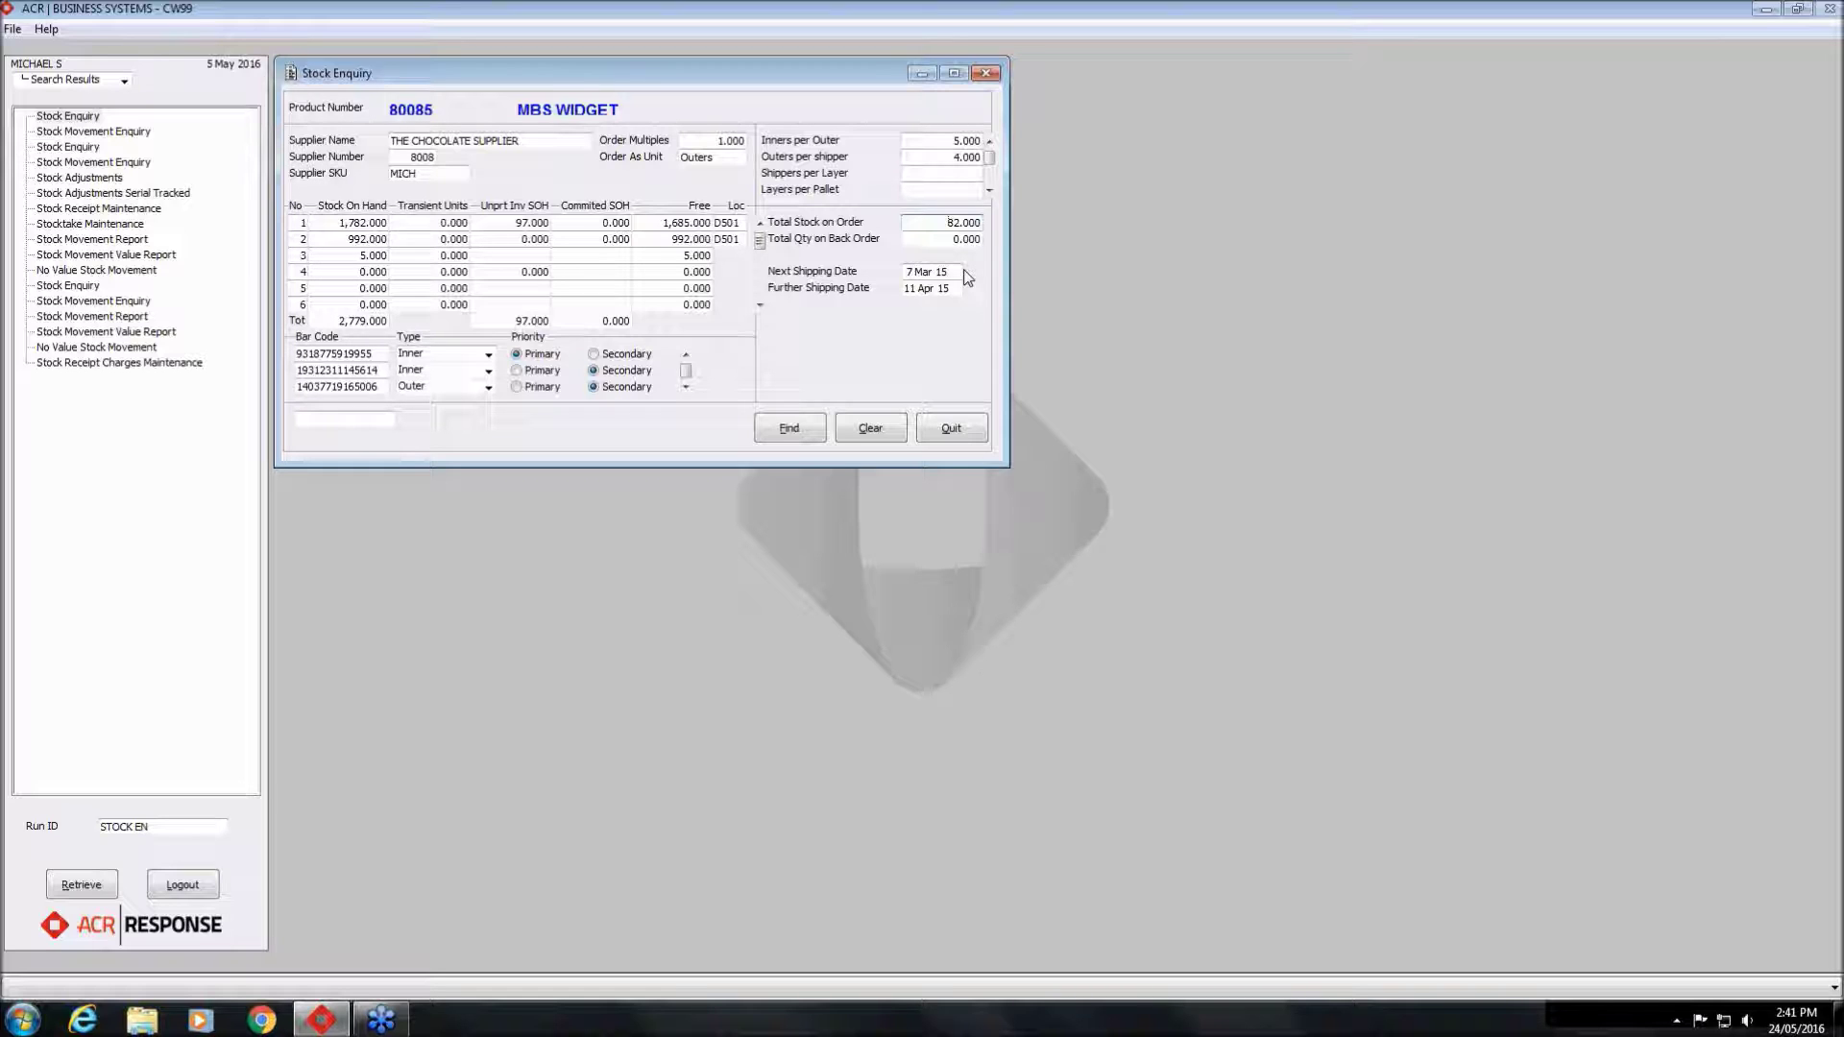
Close the stock enquiry, search the functions for PRODUCT ENQUI and open Product Enquiry Shoptalk
{"action": "left_click", "coordinate": [965, 431]}
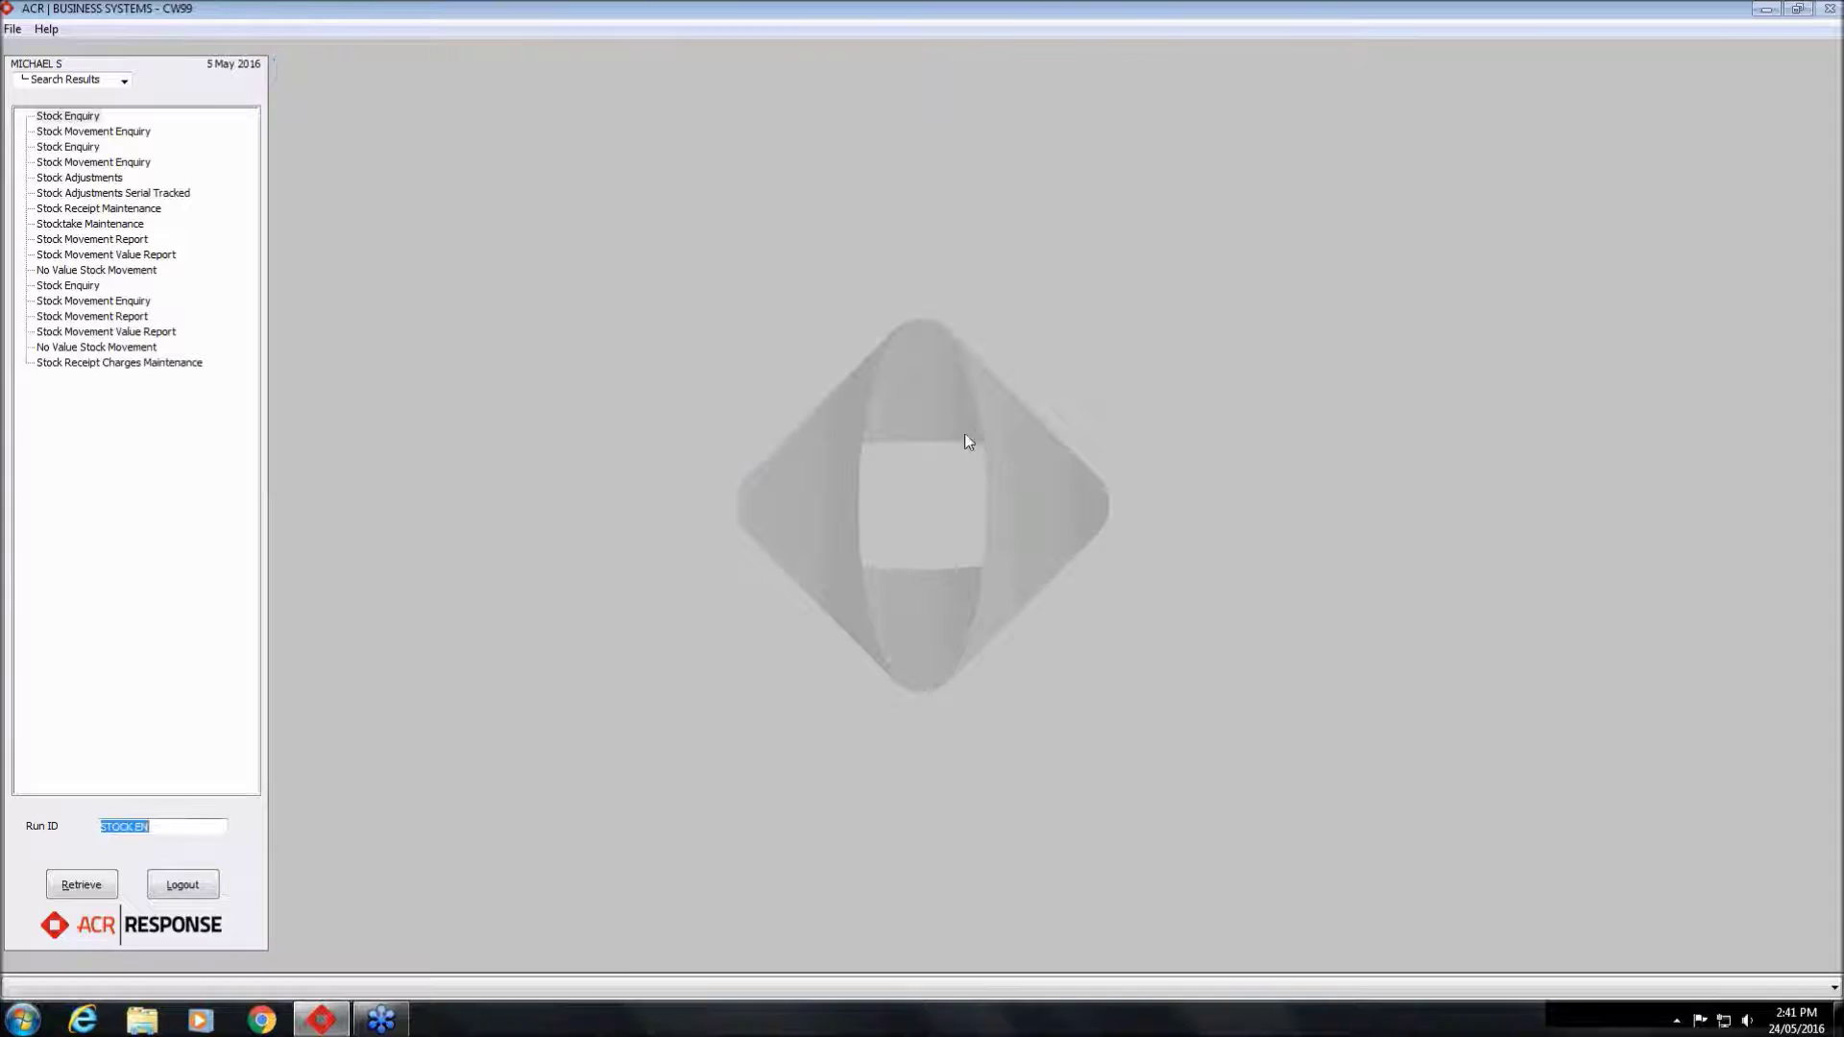
{"action": "type", "text": "PRO"}
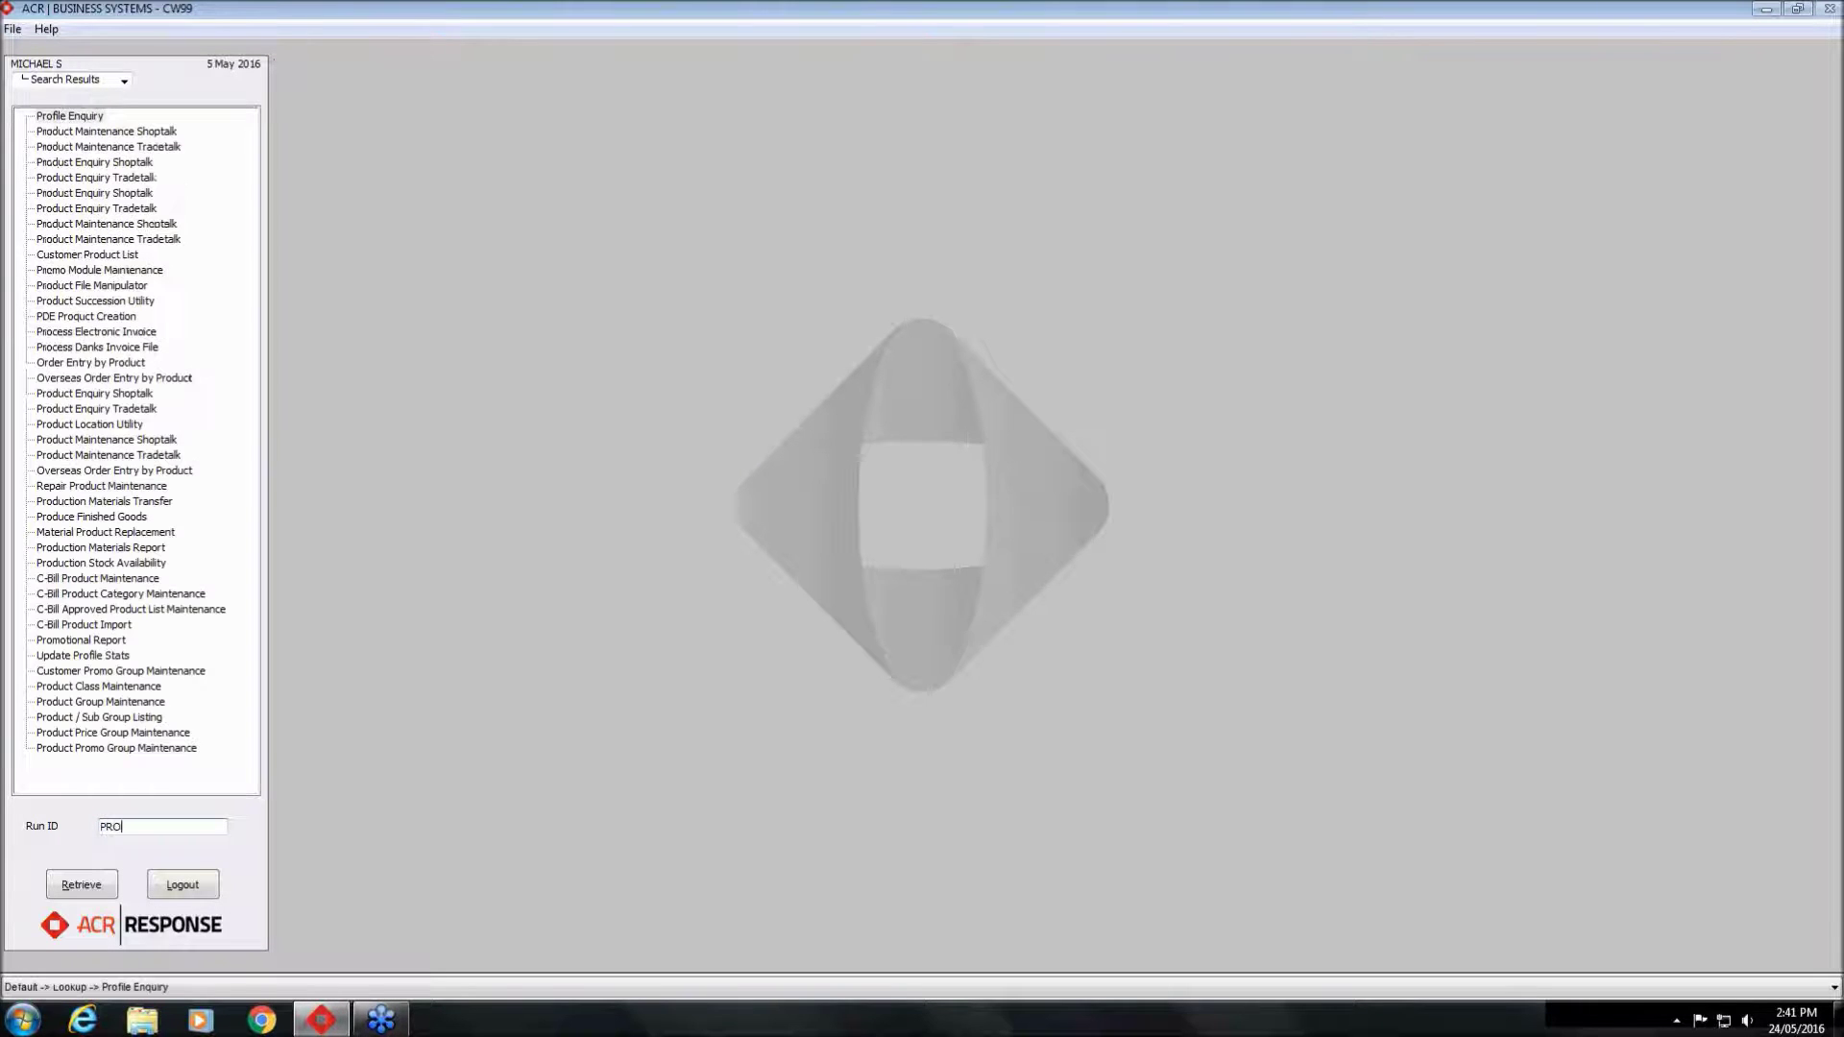
{"action": "type", "text": "DUCT ENQUI"}
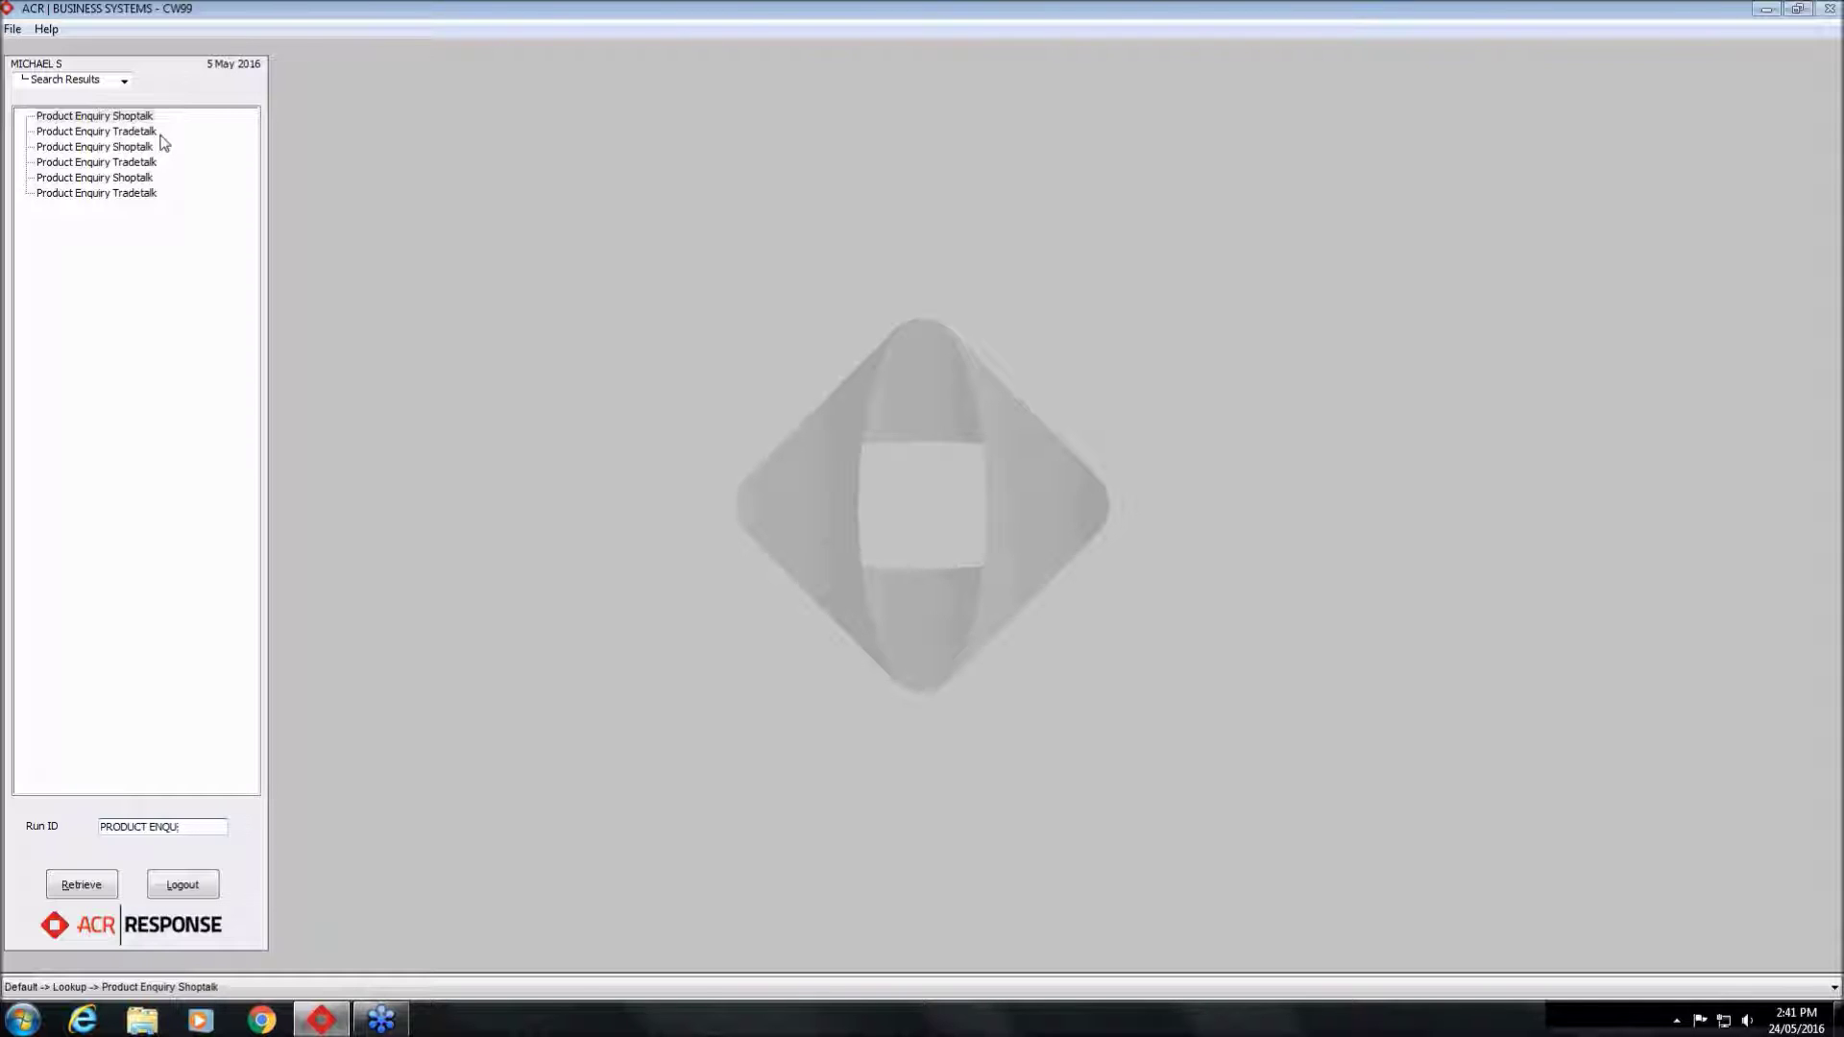
{"action": "double_click", "coordinate": [80, 121]}
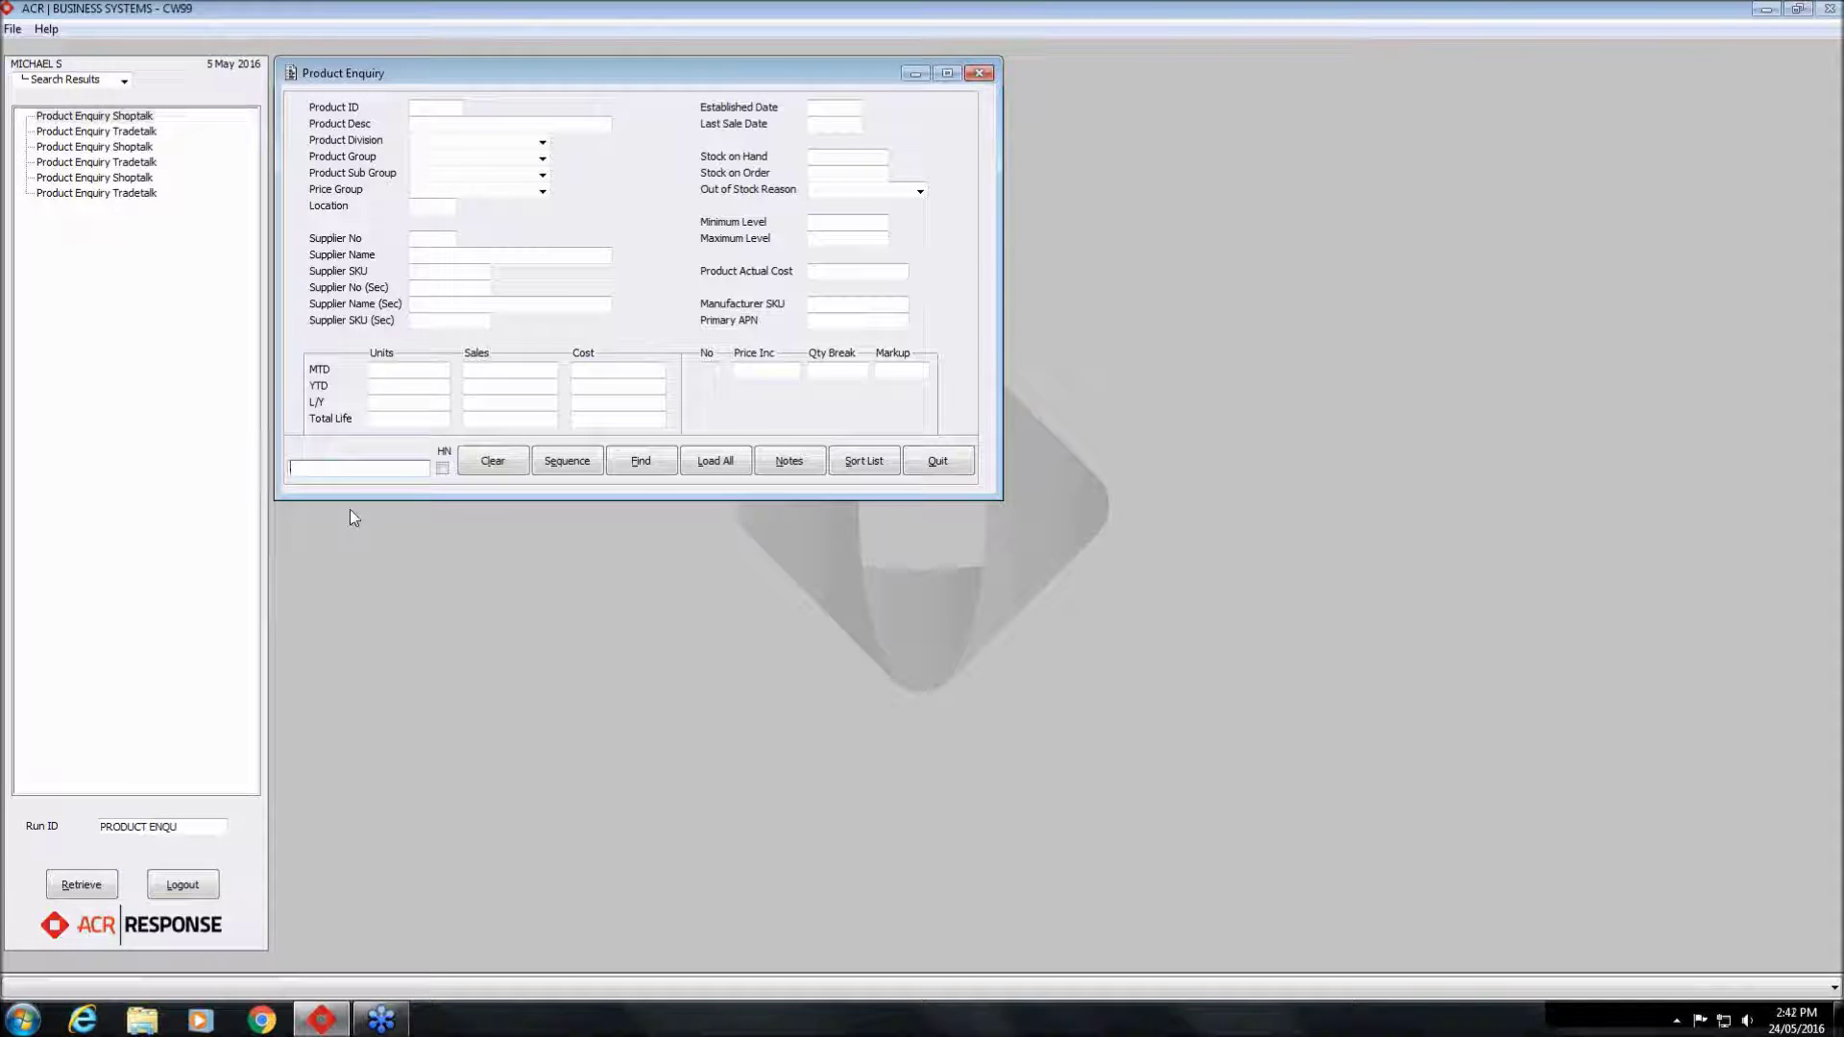
Search the products for ?MBS and open the MBS WIDGET with product number 81085
{"action": "type", "text": "?MBS"}
{"action": "key", "text": "Return"}
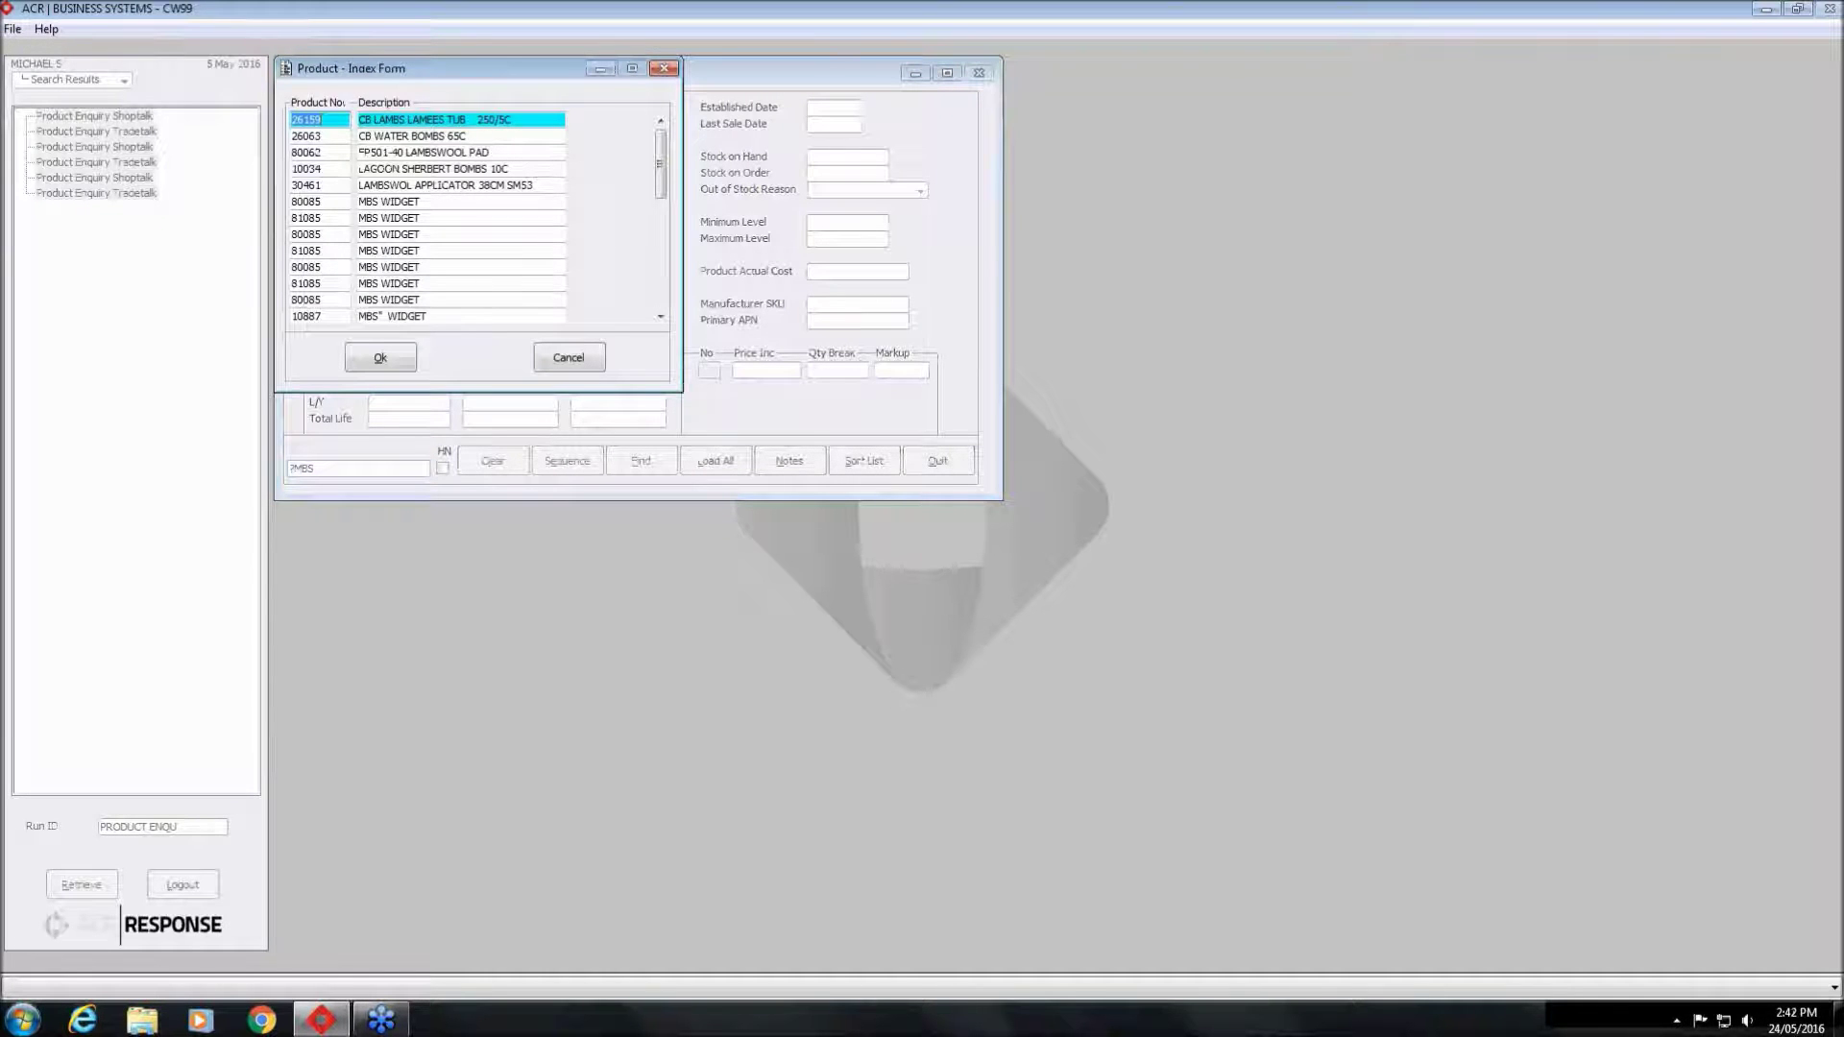
{"action": "left_click", "coordinate": [380, 218]}
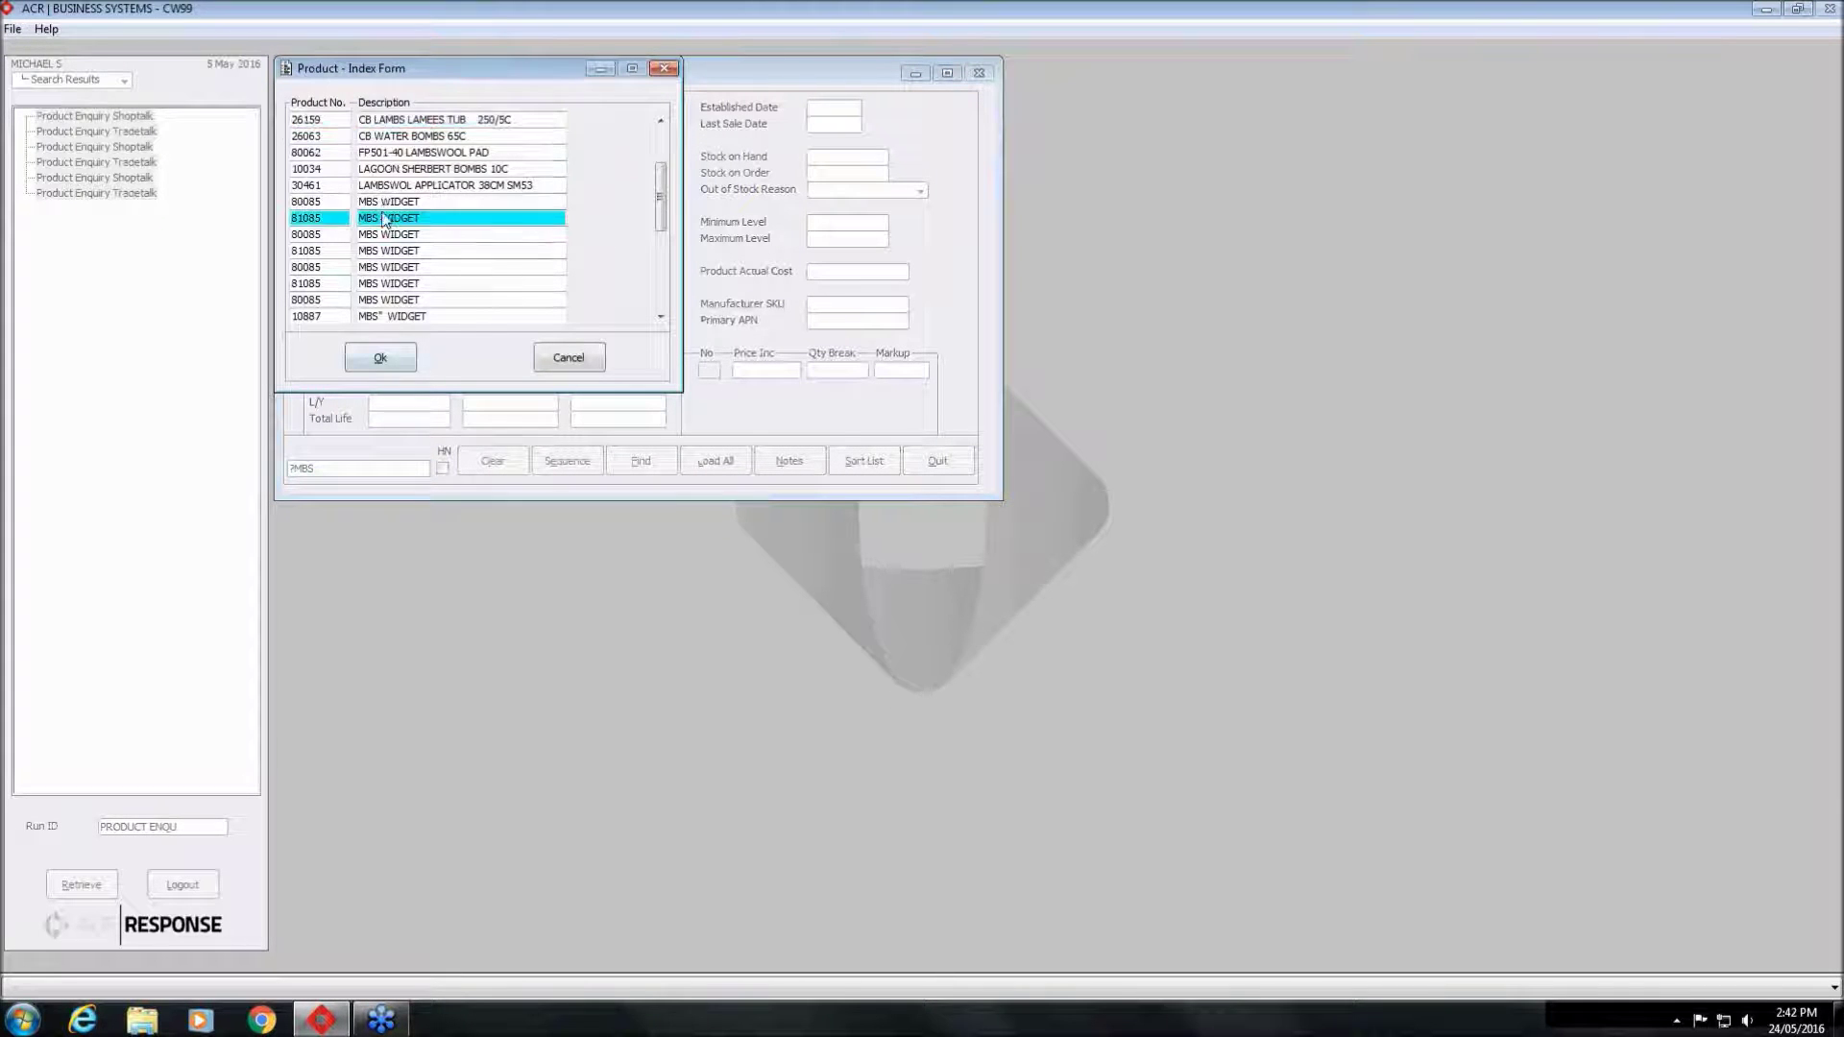
{"action": "left_click", "coordinate": [383, 369]}
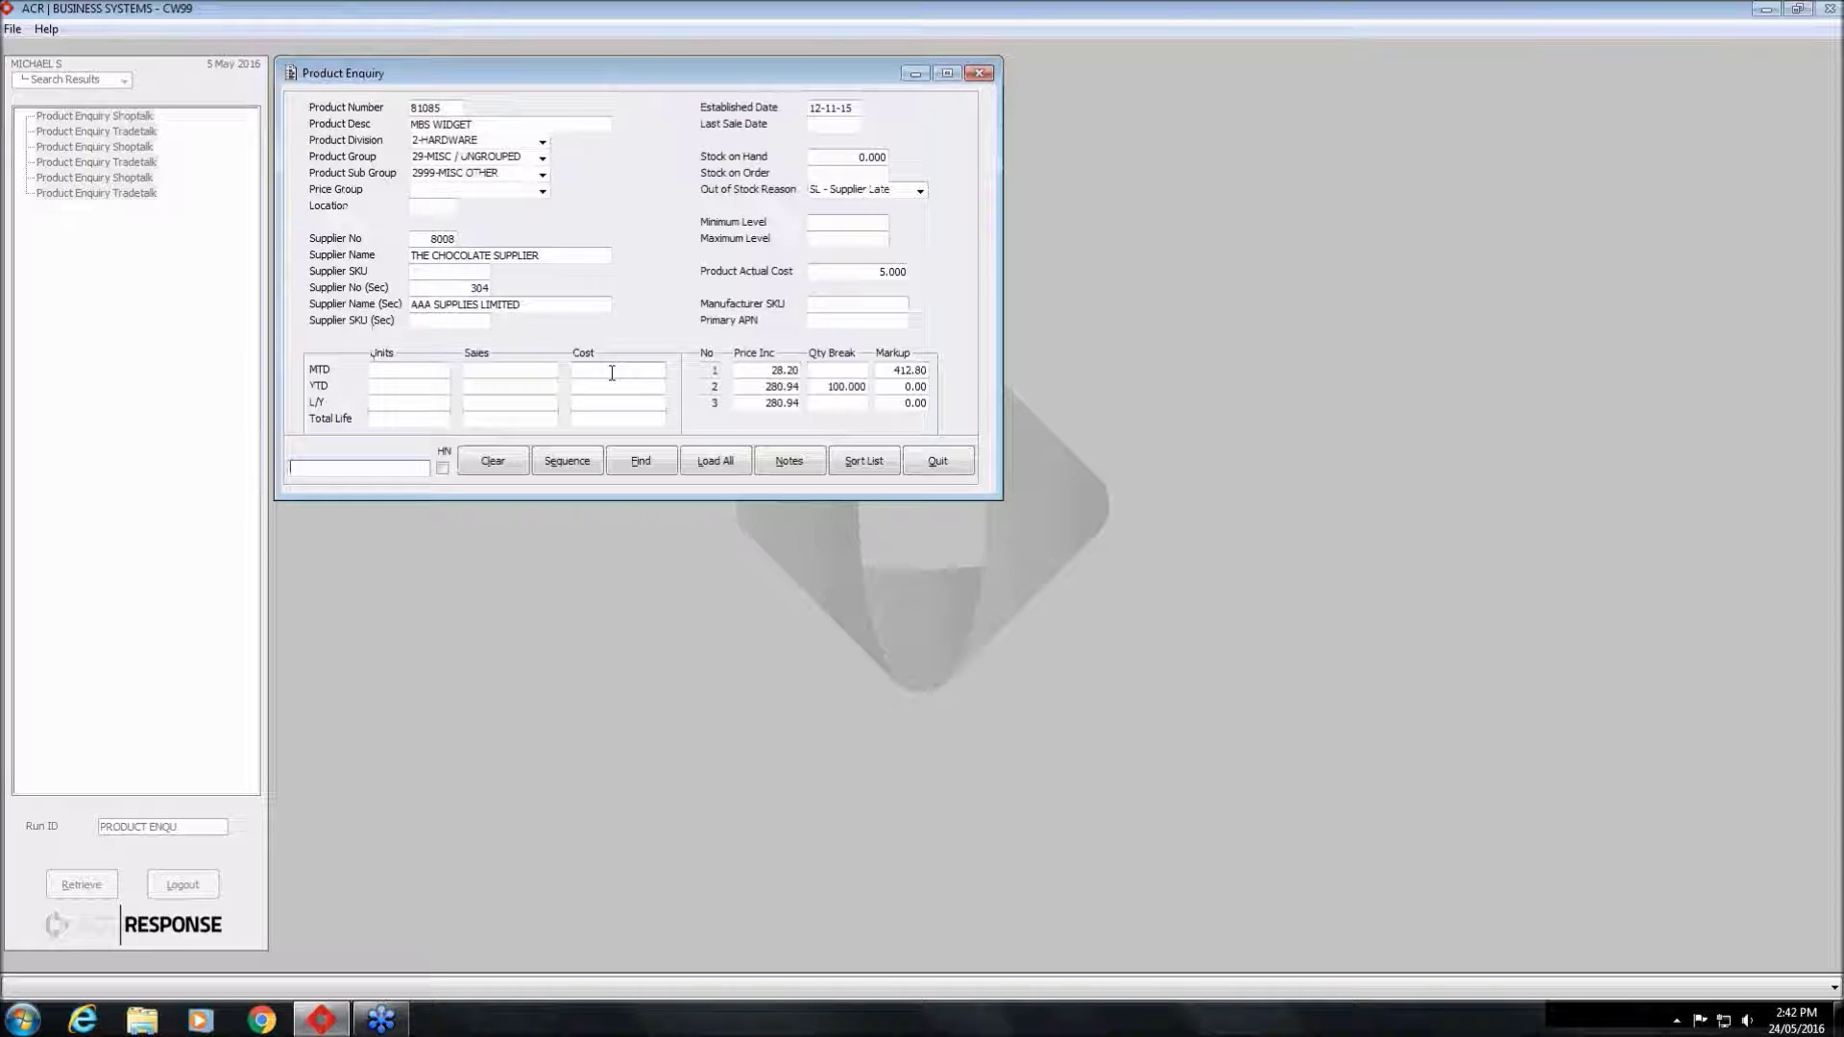
Clear the product enquiry and enter 10950 as the supplier number to search for
{"action": "left_click", "coordinate": [495, 467]}
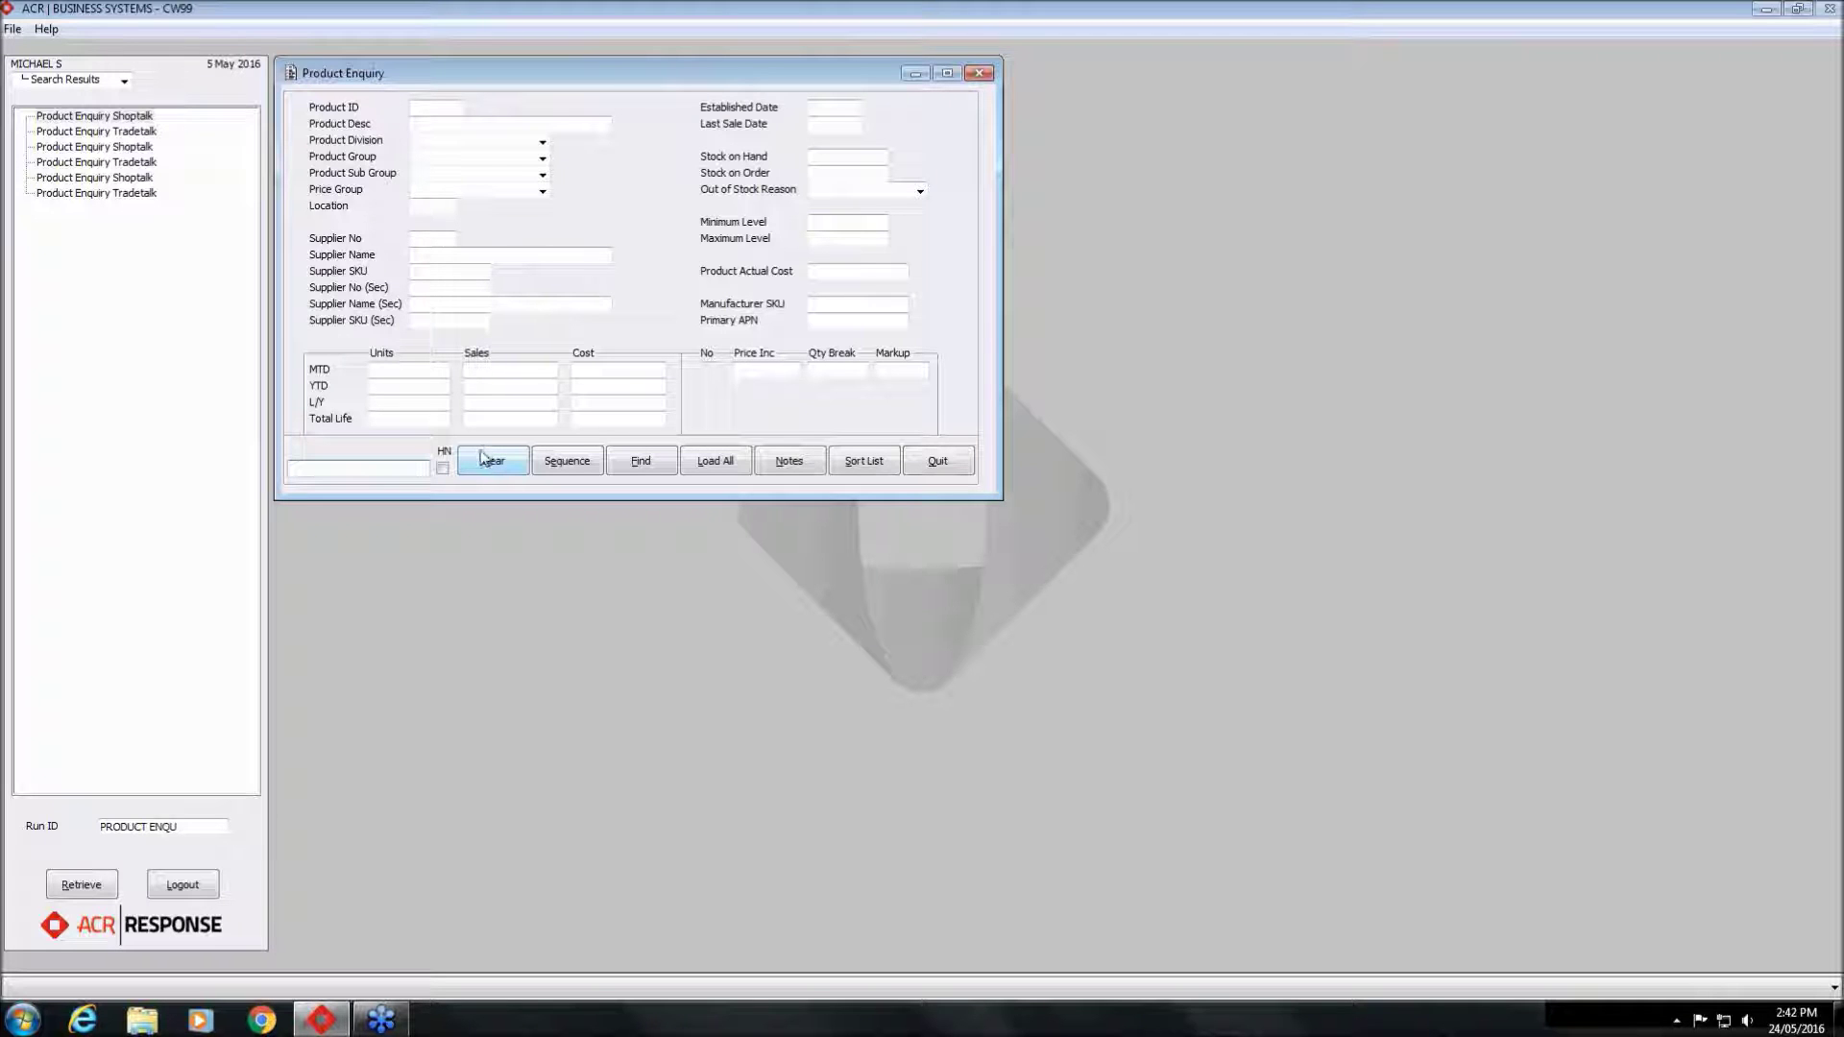
{"action": "left_click", "coordinate": [422, 241]}
{"action": "type", "text": "10953"}
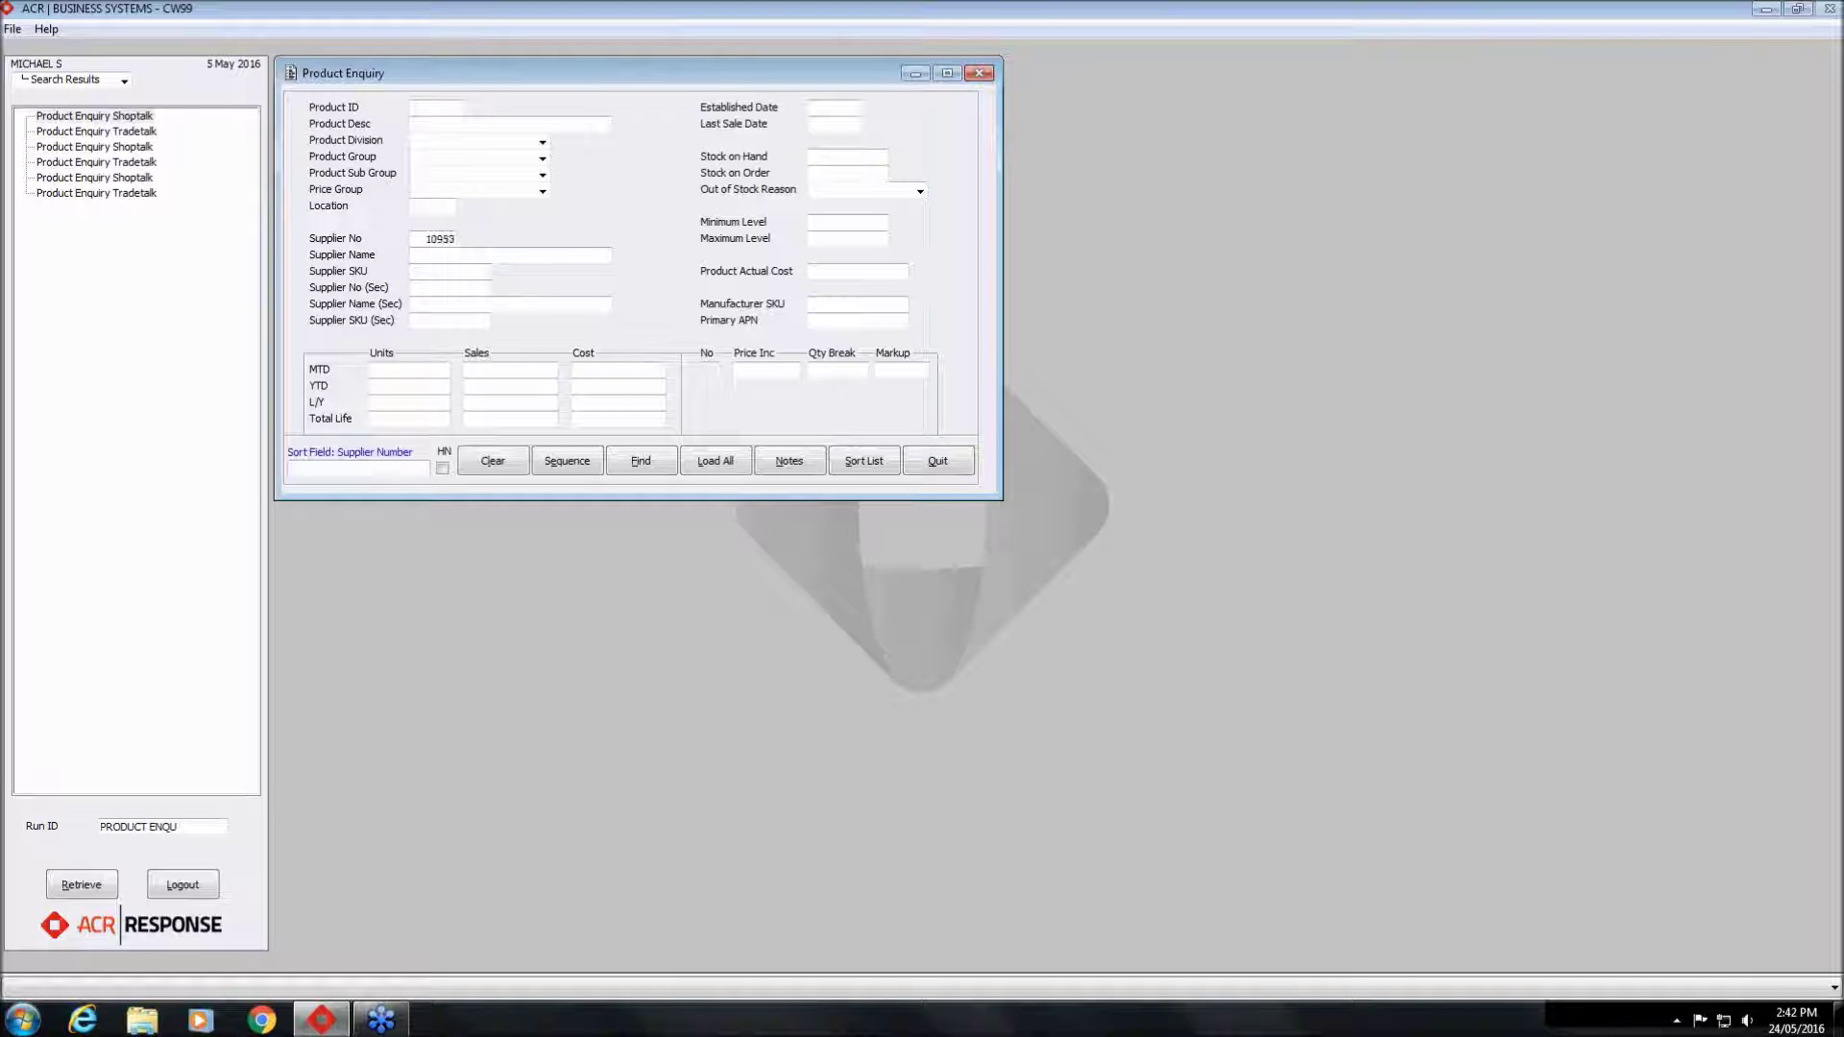
{"action": "key", "text": "BackSpace"}
{"action": "type", "text": "0"}
Narrow the search to division 1-CONFECTIONARY, group 45-DRINKS and sub group 1-CANS, and find the supplier's matching products
{"action": "left_click", "coordinate": [543, 142]}
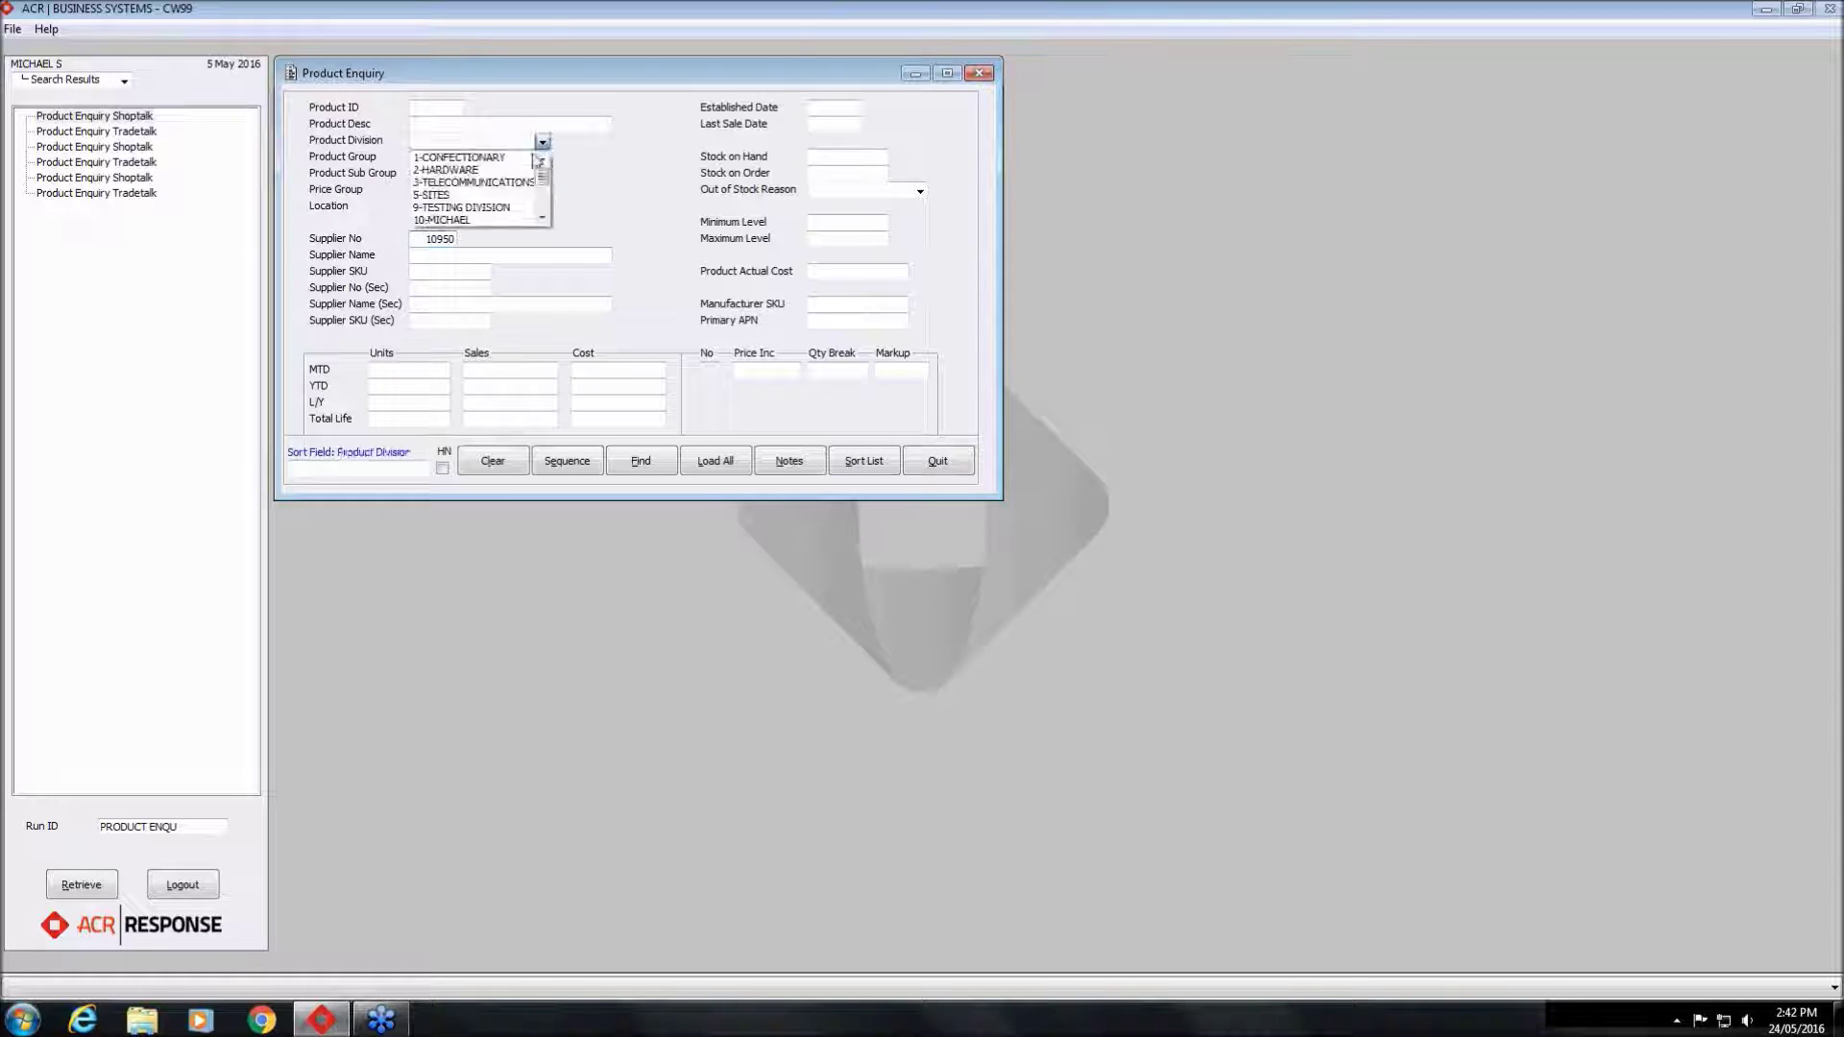
{"action": "left_click", "coordinate": [523, 154]}
{"action": "left_click", "coordinate": [543, 160]}
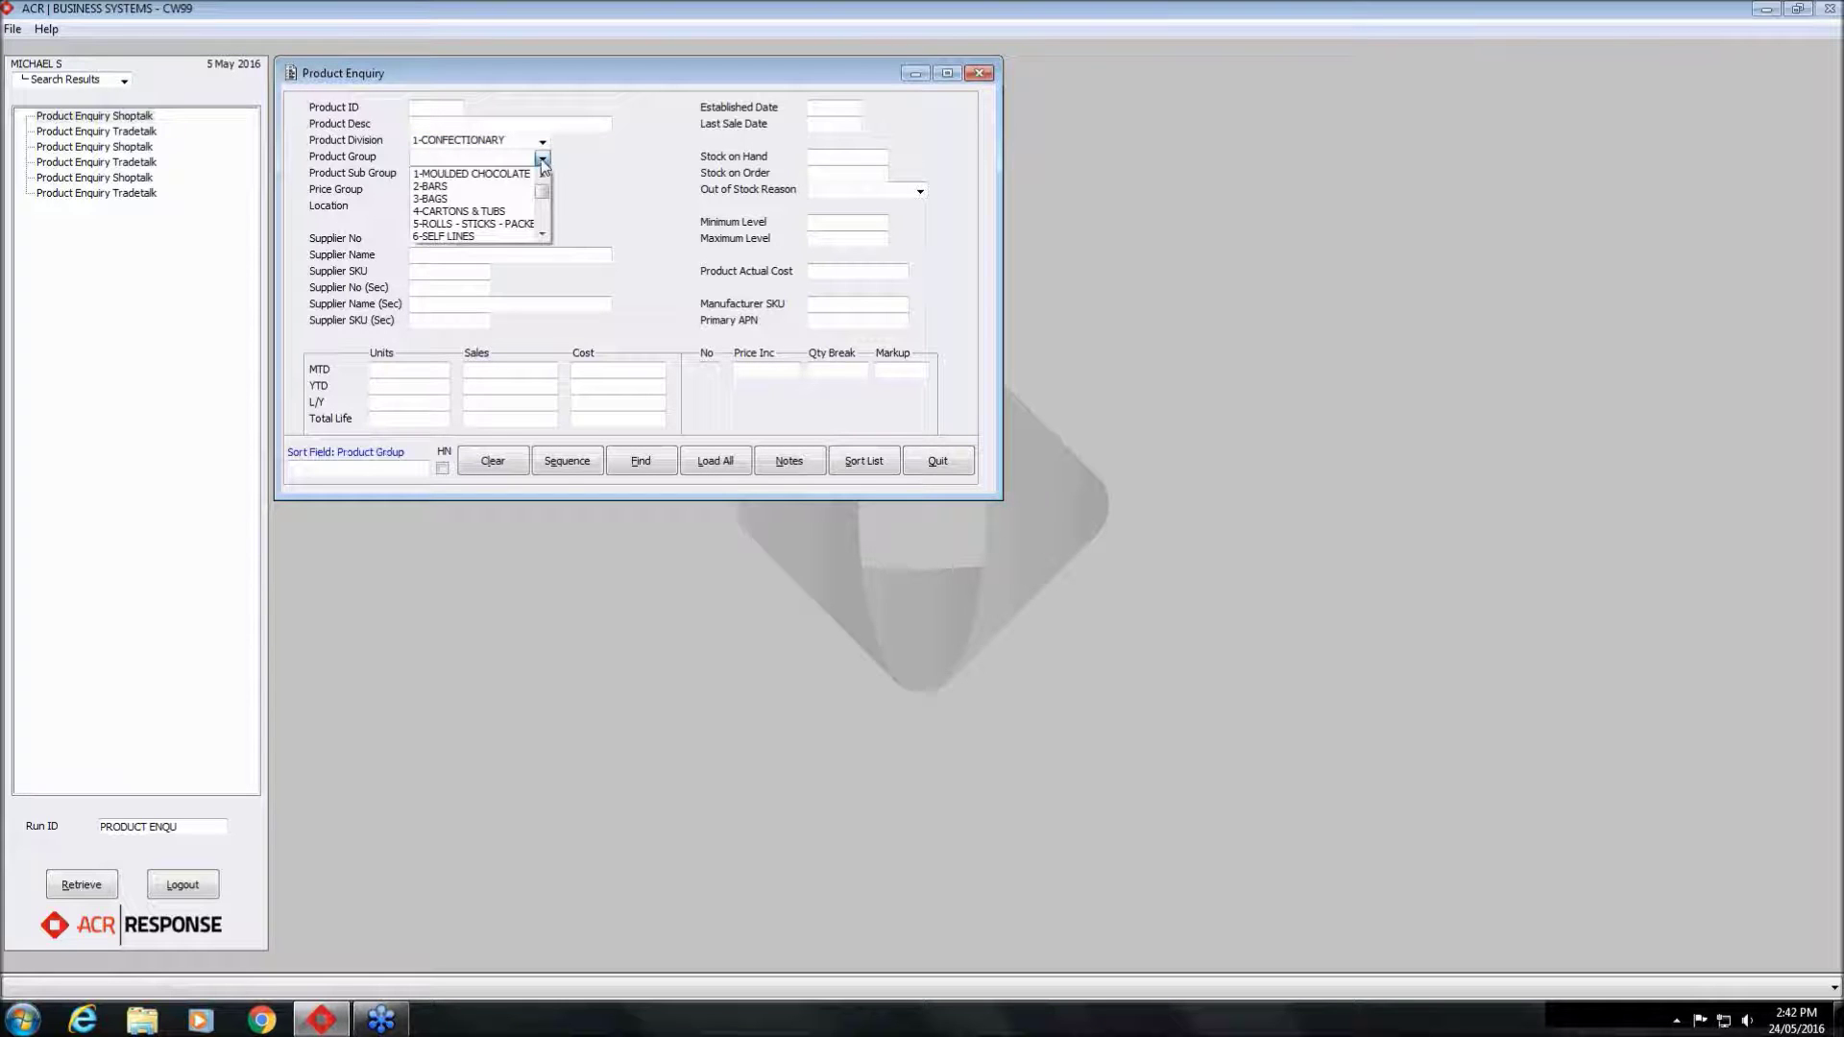
{"action": "scroll", "coordinate": [512, 216], "scroll_direction": "down", "scroll_amount": 4}
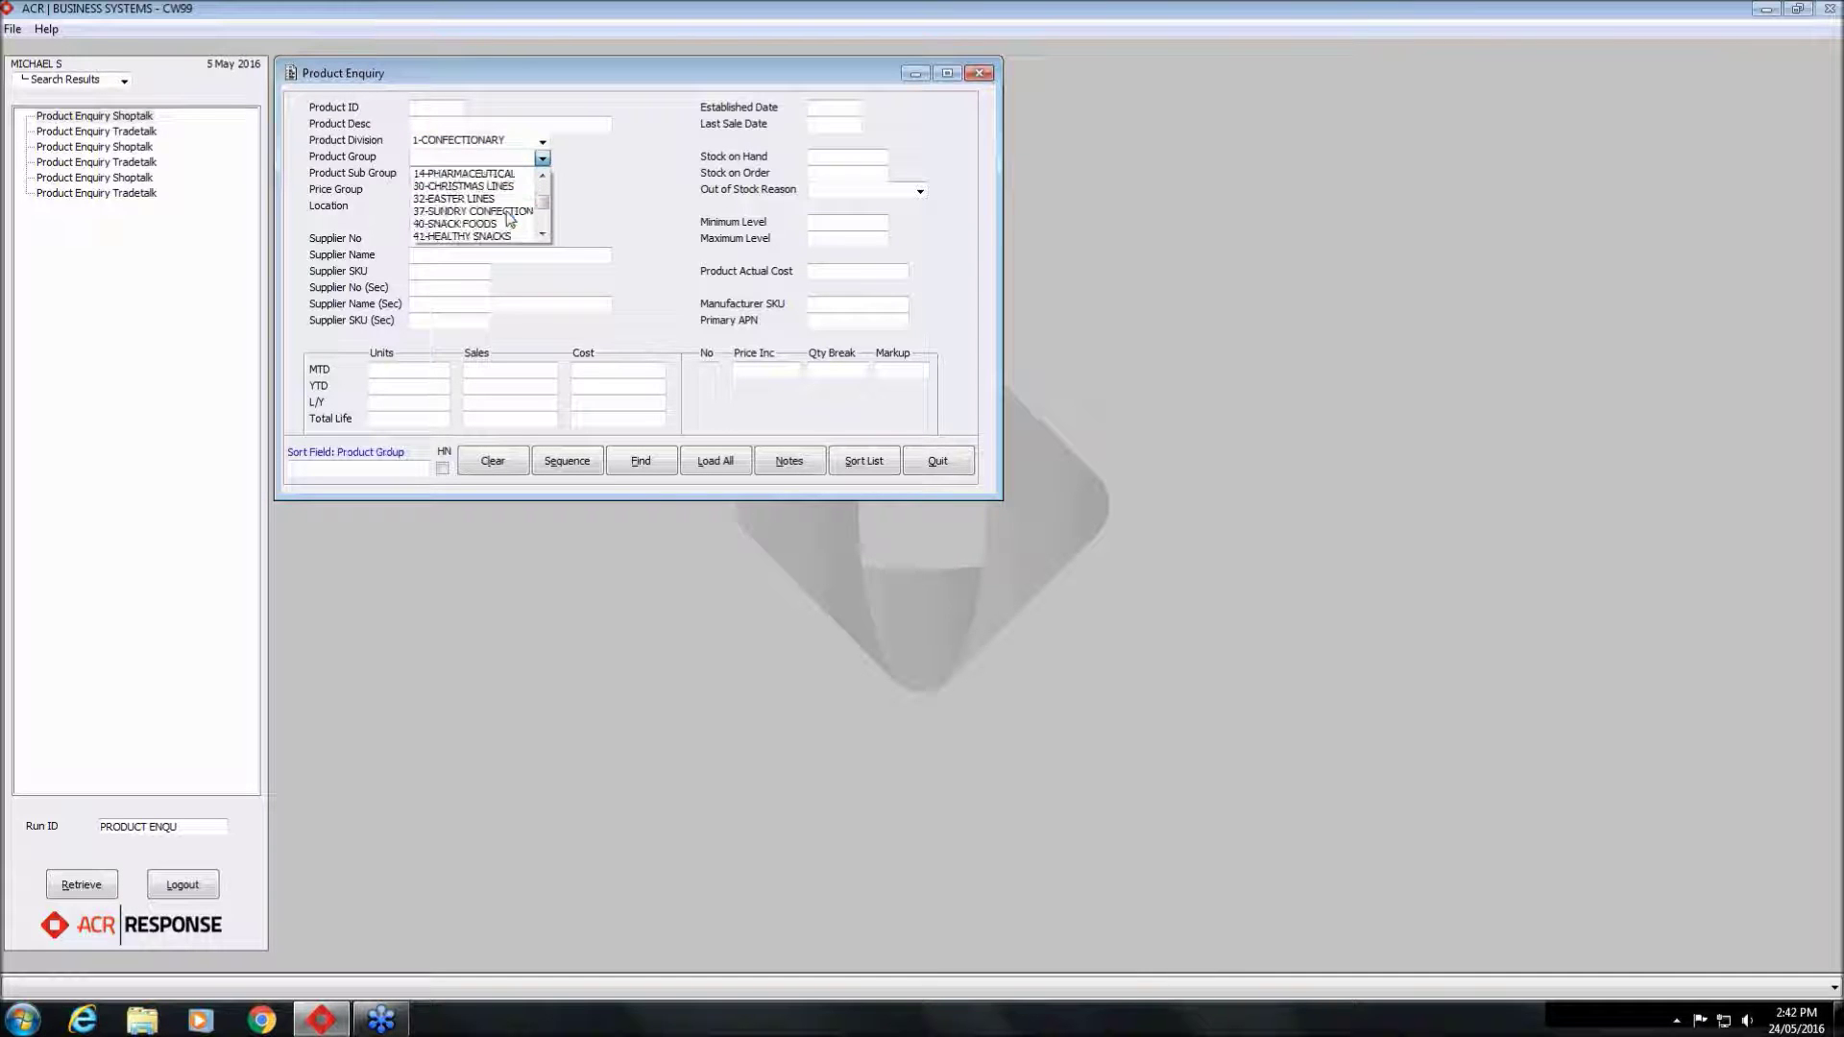
{"action": "left_click", "coordinate": [485, 213]}
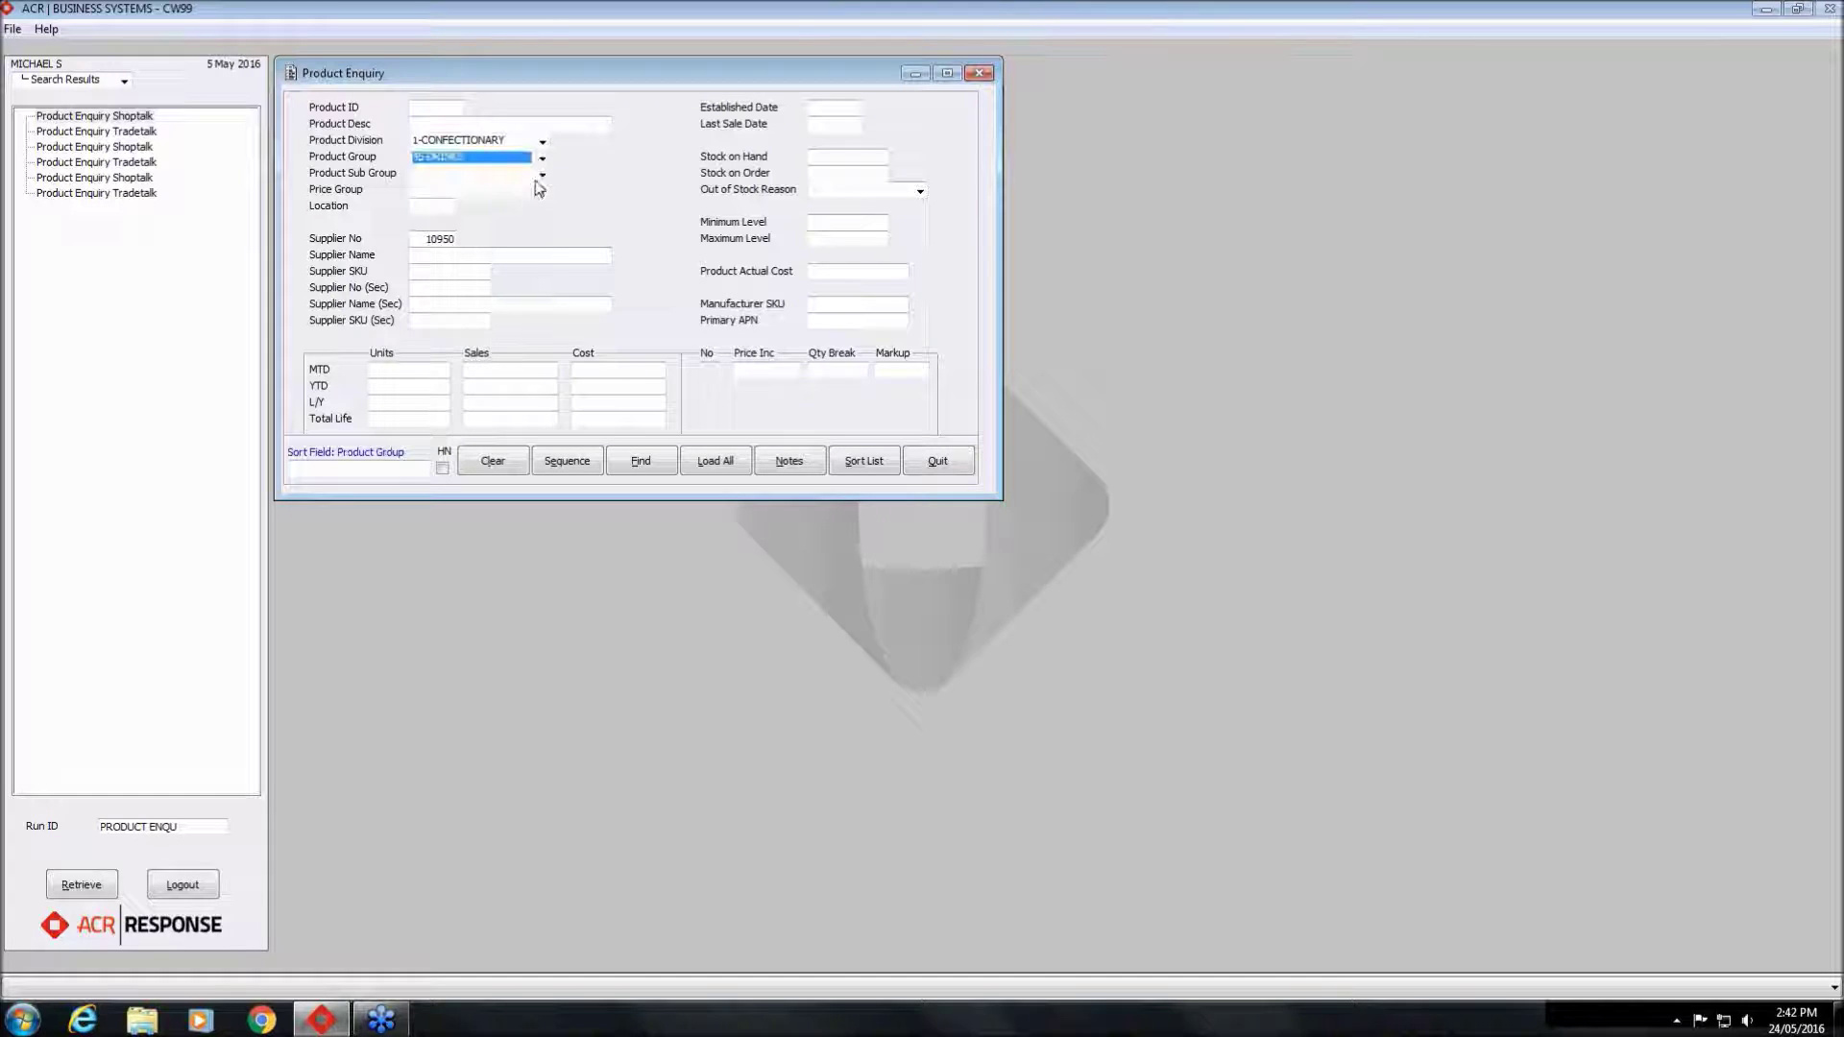
{"action": "left_click", "coordinate": [543, 175]}
{"action": "left_click", "coordinate": [471, 187]}
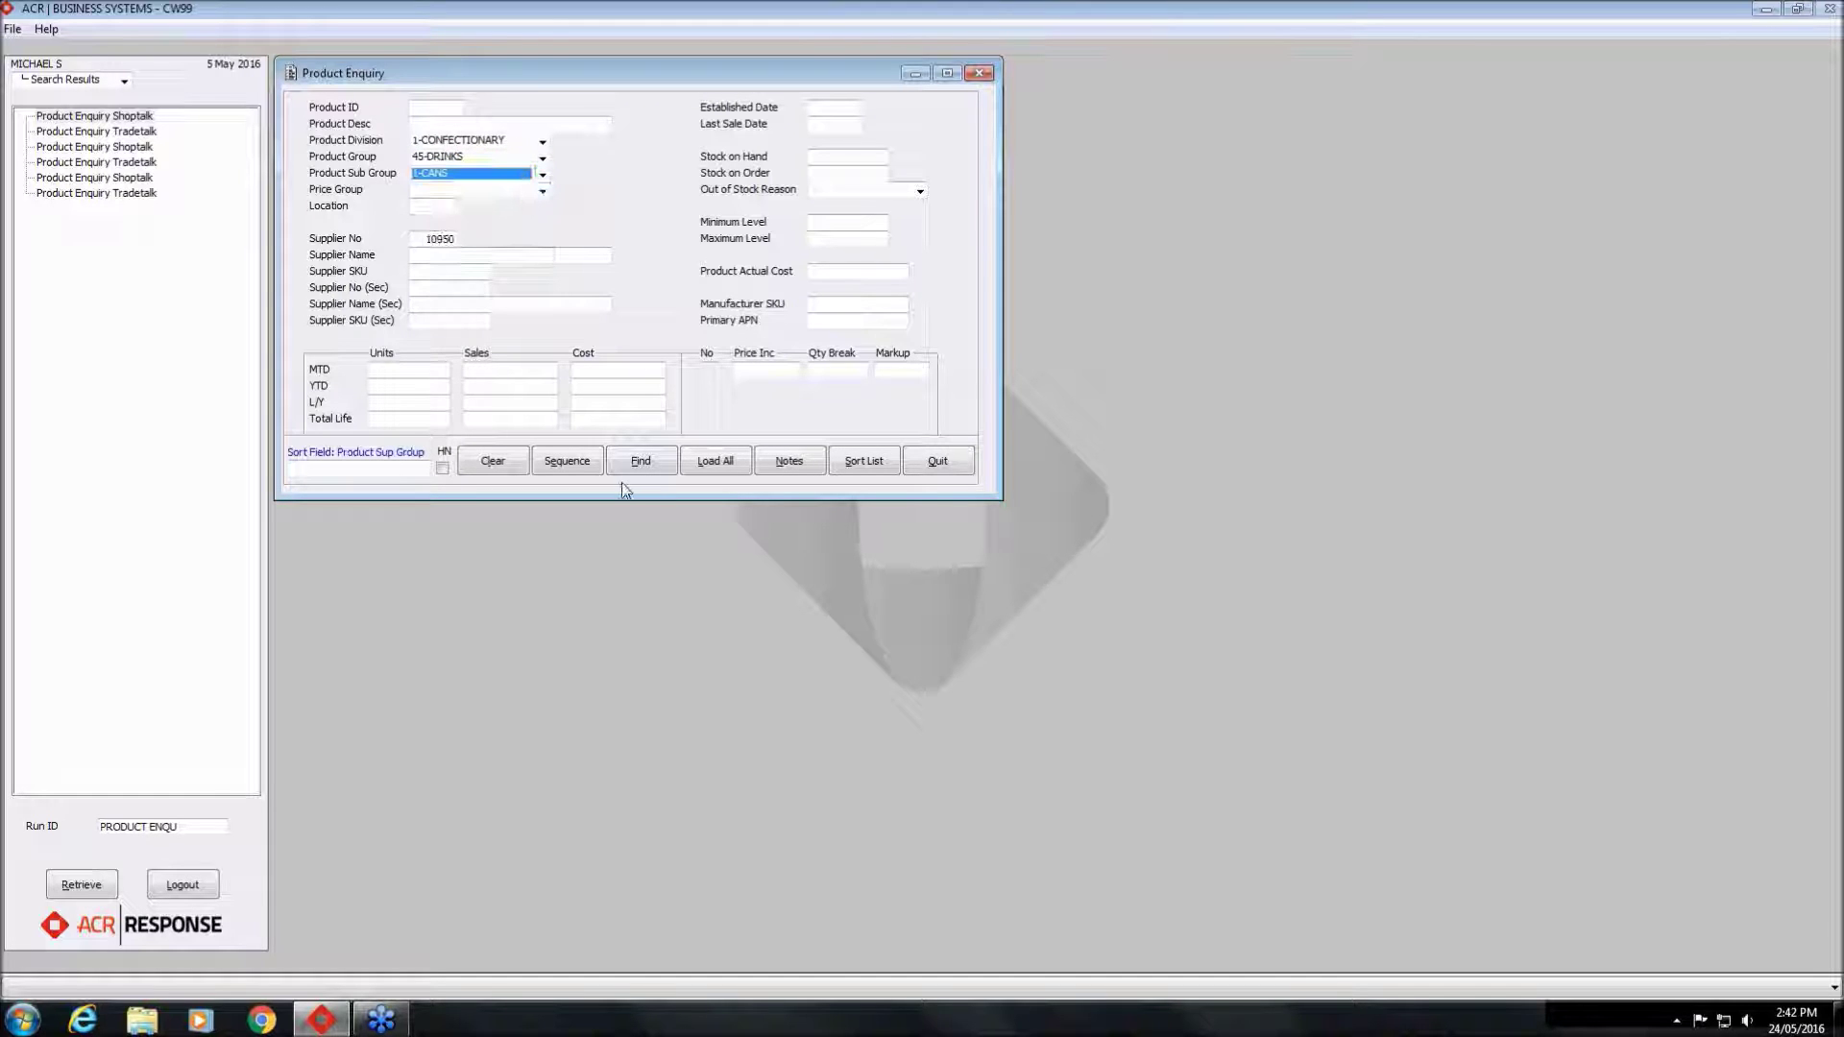
{"action": "left_click", "coordinate": [644, 463]}
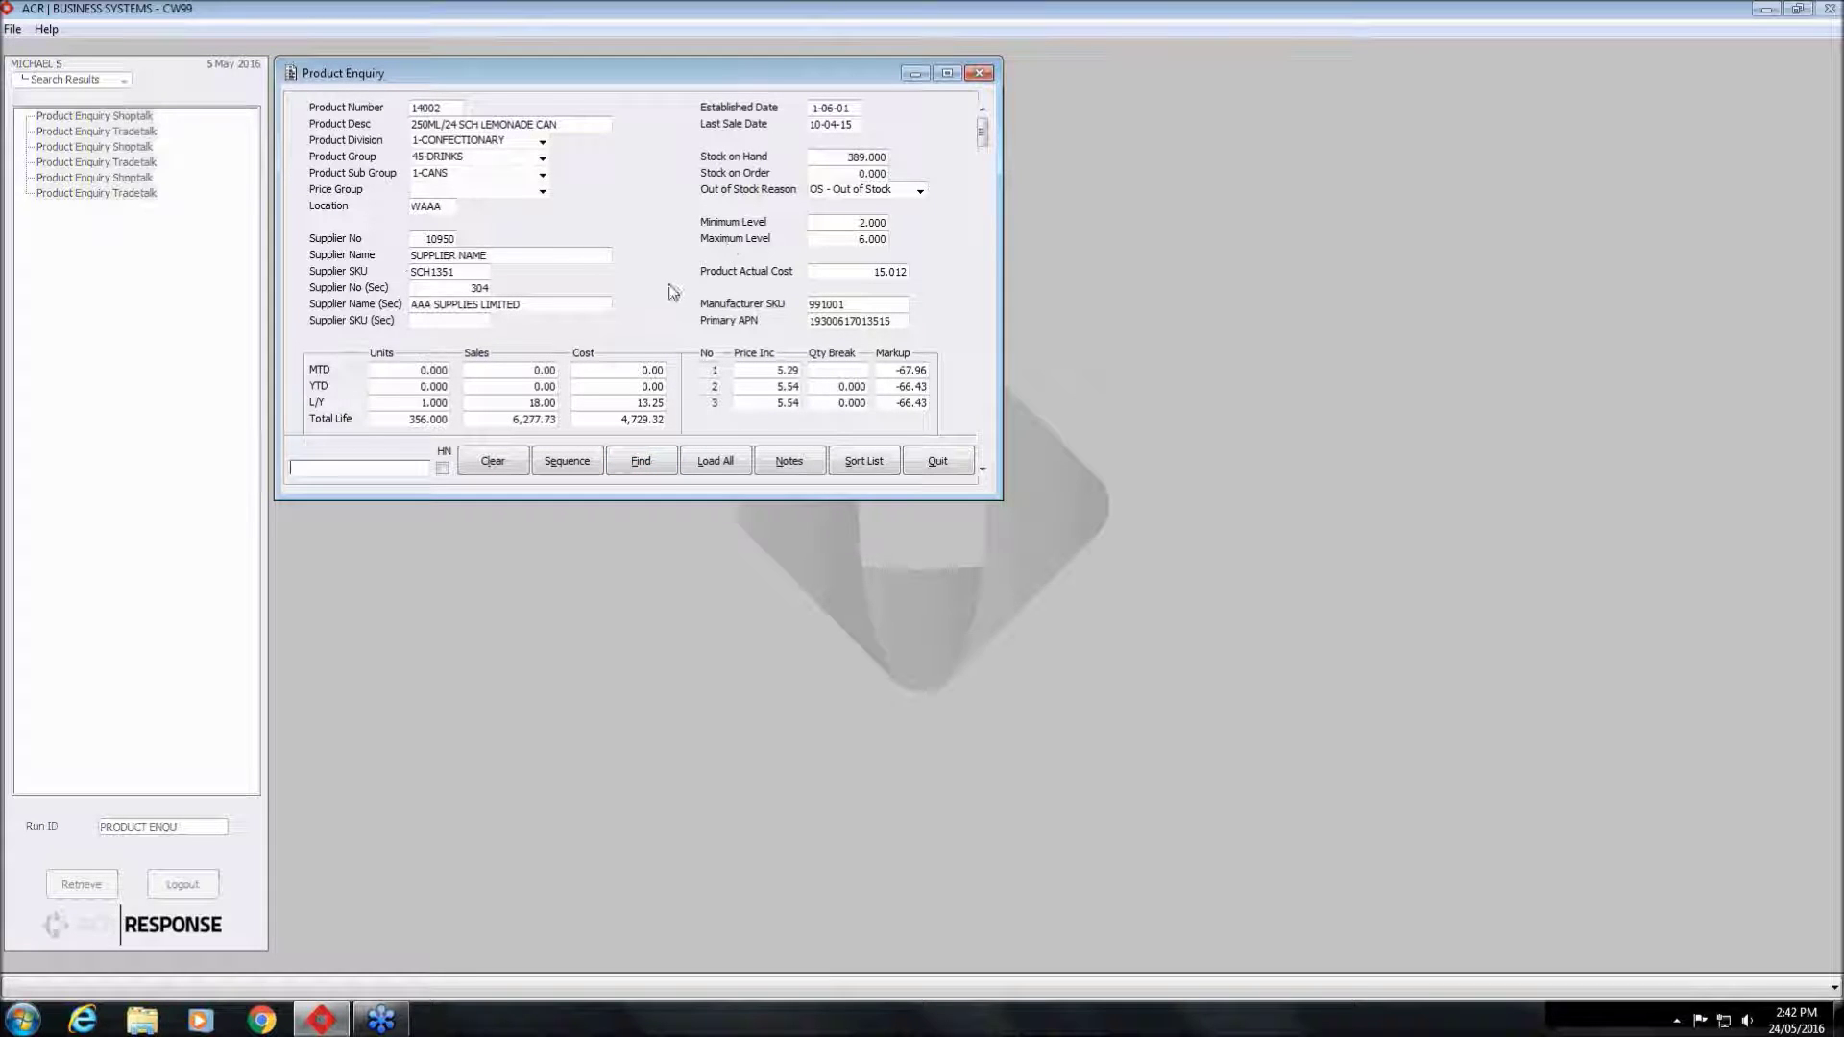
Browse forwards and backwards through the supplier's canned drink products, checking each record's division, group and sub group
{"action": "left_click", "coordinate": [982, 469]}
{"action": "left_click", "coordinate": [983, 469]}
{"action": "left_click", "coordinate": [983, 469]}
{"action": "left_click", "coordinate": [983, 469]}
{"action": "left_click", "coordinate": [982, 469]}
{"action": "left_click", "coordinate": [983, 109]}
{"action": "left_click", "coordinate": [983, 109]}
{"action": "left_click", "coordinate": [983, 108]}
{"action": "left_click", "coordinate": [983, 109]}
{"action": "left_click", "coordinate": [983, 108]}
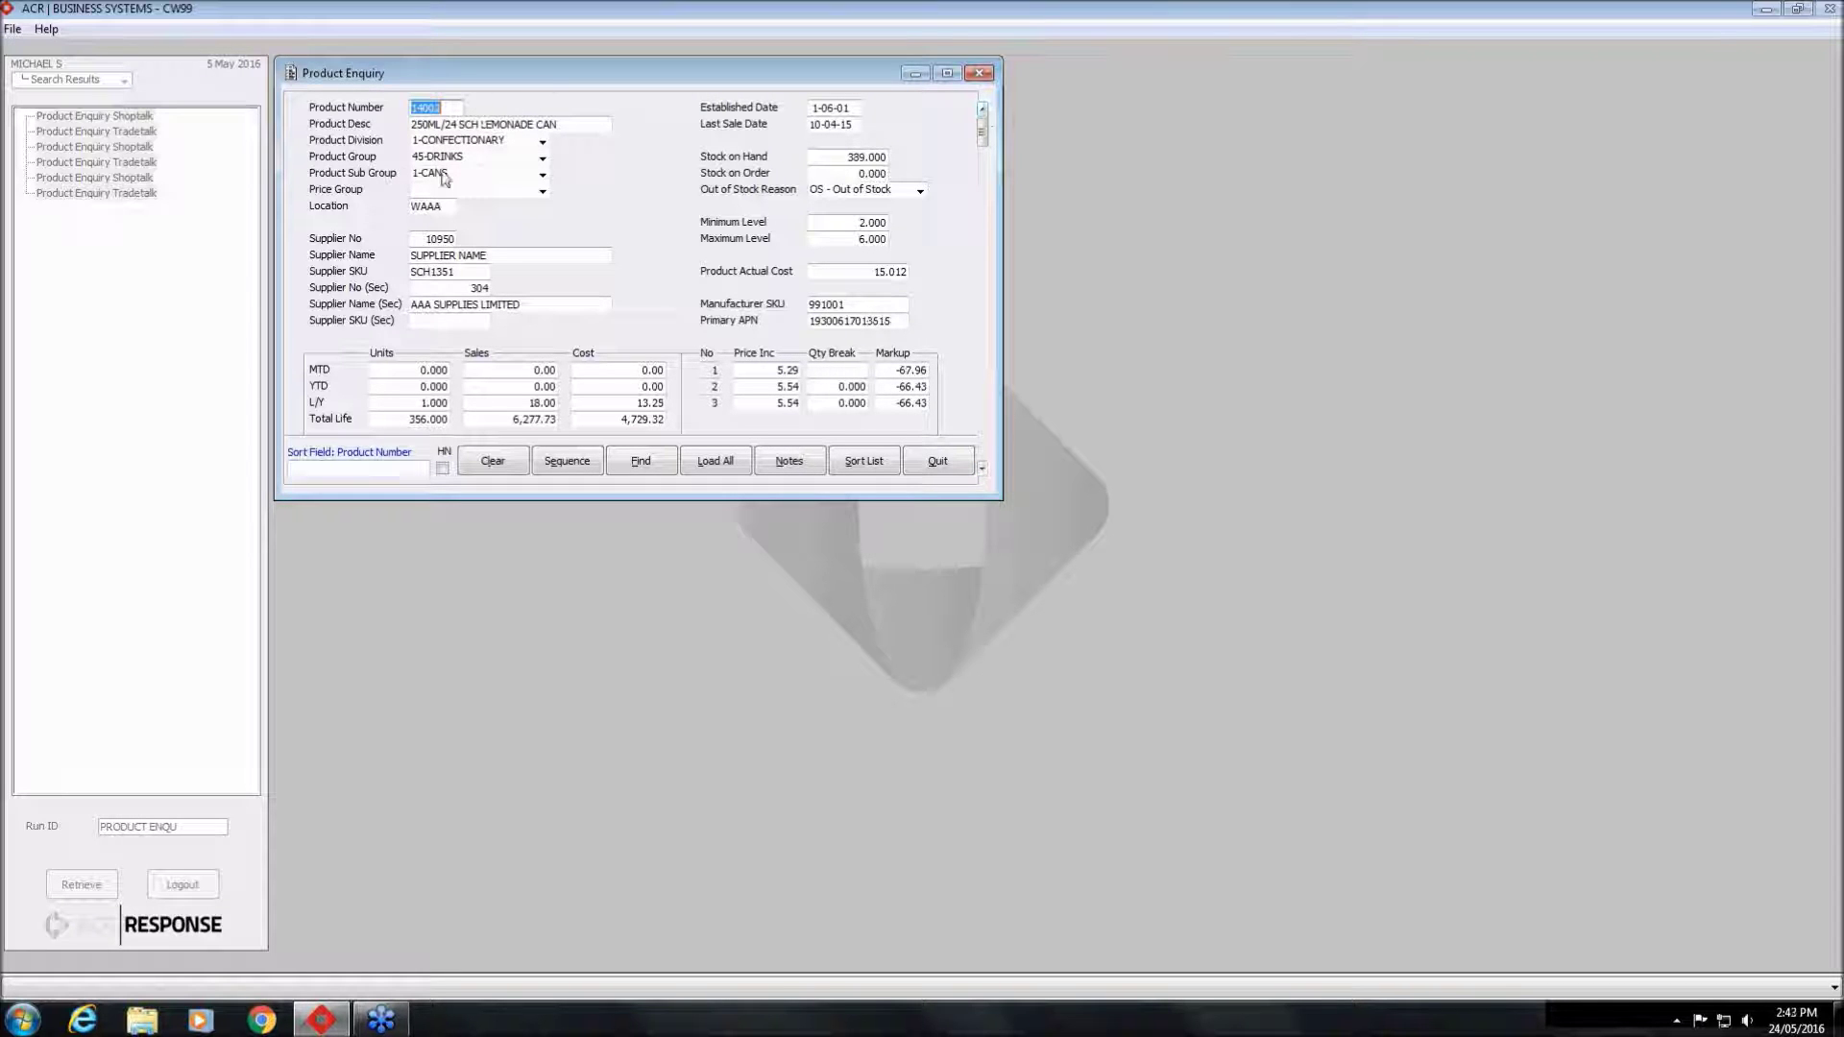
{"action": "left_click", "coordinate": [983, 469]}
{"action": "left_click_drag", "start_coordinate": [982, 471], "coordinate": [982, 470]}
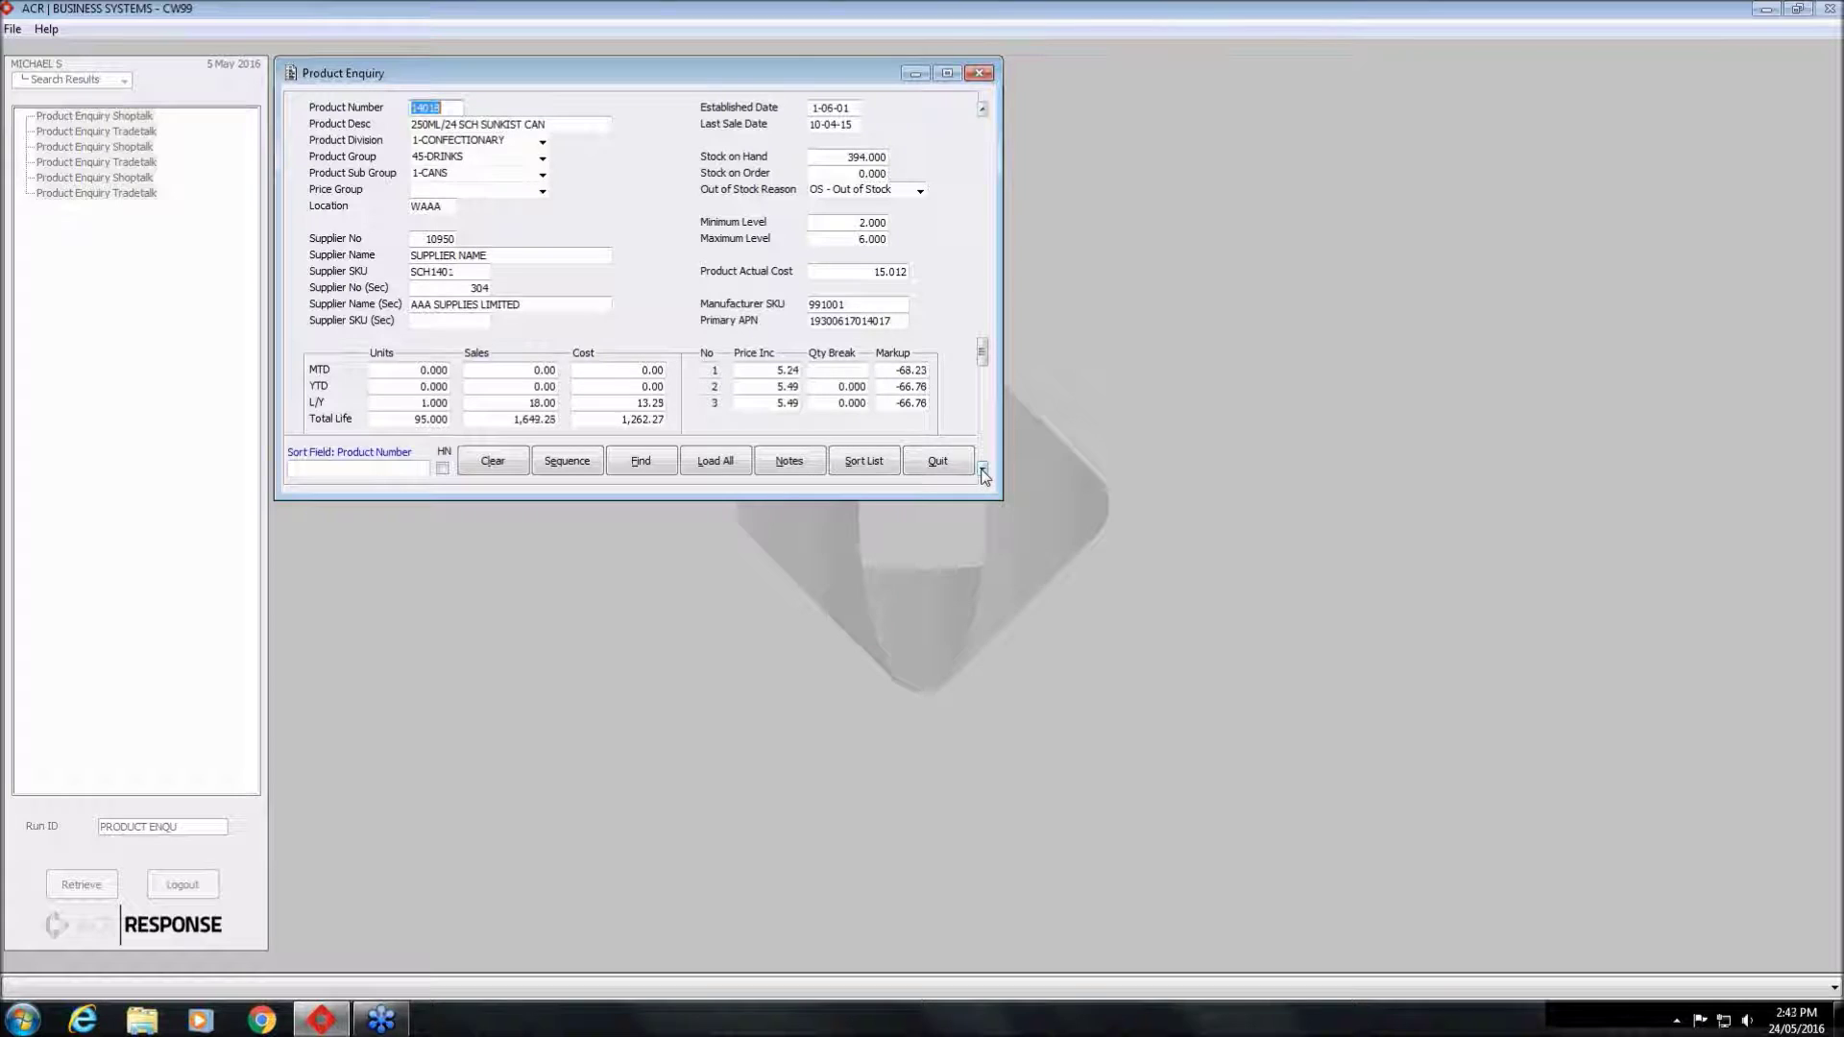
Clear the enquiry and find products from all suppliers in division 1-CONFECTIONARY, group 45-DRINKS, sub group 1-CANS
{"action": "left_click", "coordinate": [478, 463]}
{"action": "left_click", "coordinate": [543, 143]}
{"action": "left_click", "coordinate": [528, 158]}
{"action": "left_click", "coordinate": [544, 159]}
{"action": "left_click", "coordinate": [544, 236]}
{"action": "left_click_drag", "start_coordinate": [544, 236], "coordinate": [544, 235]}
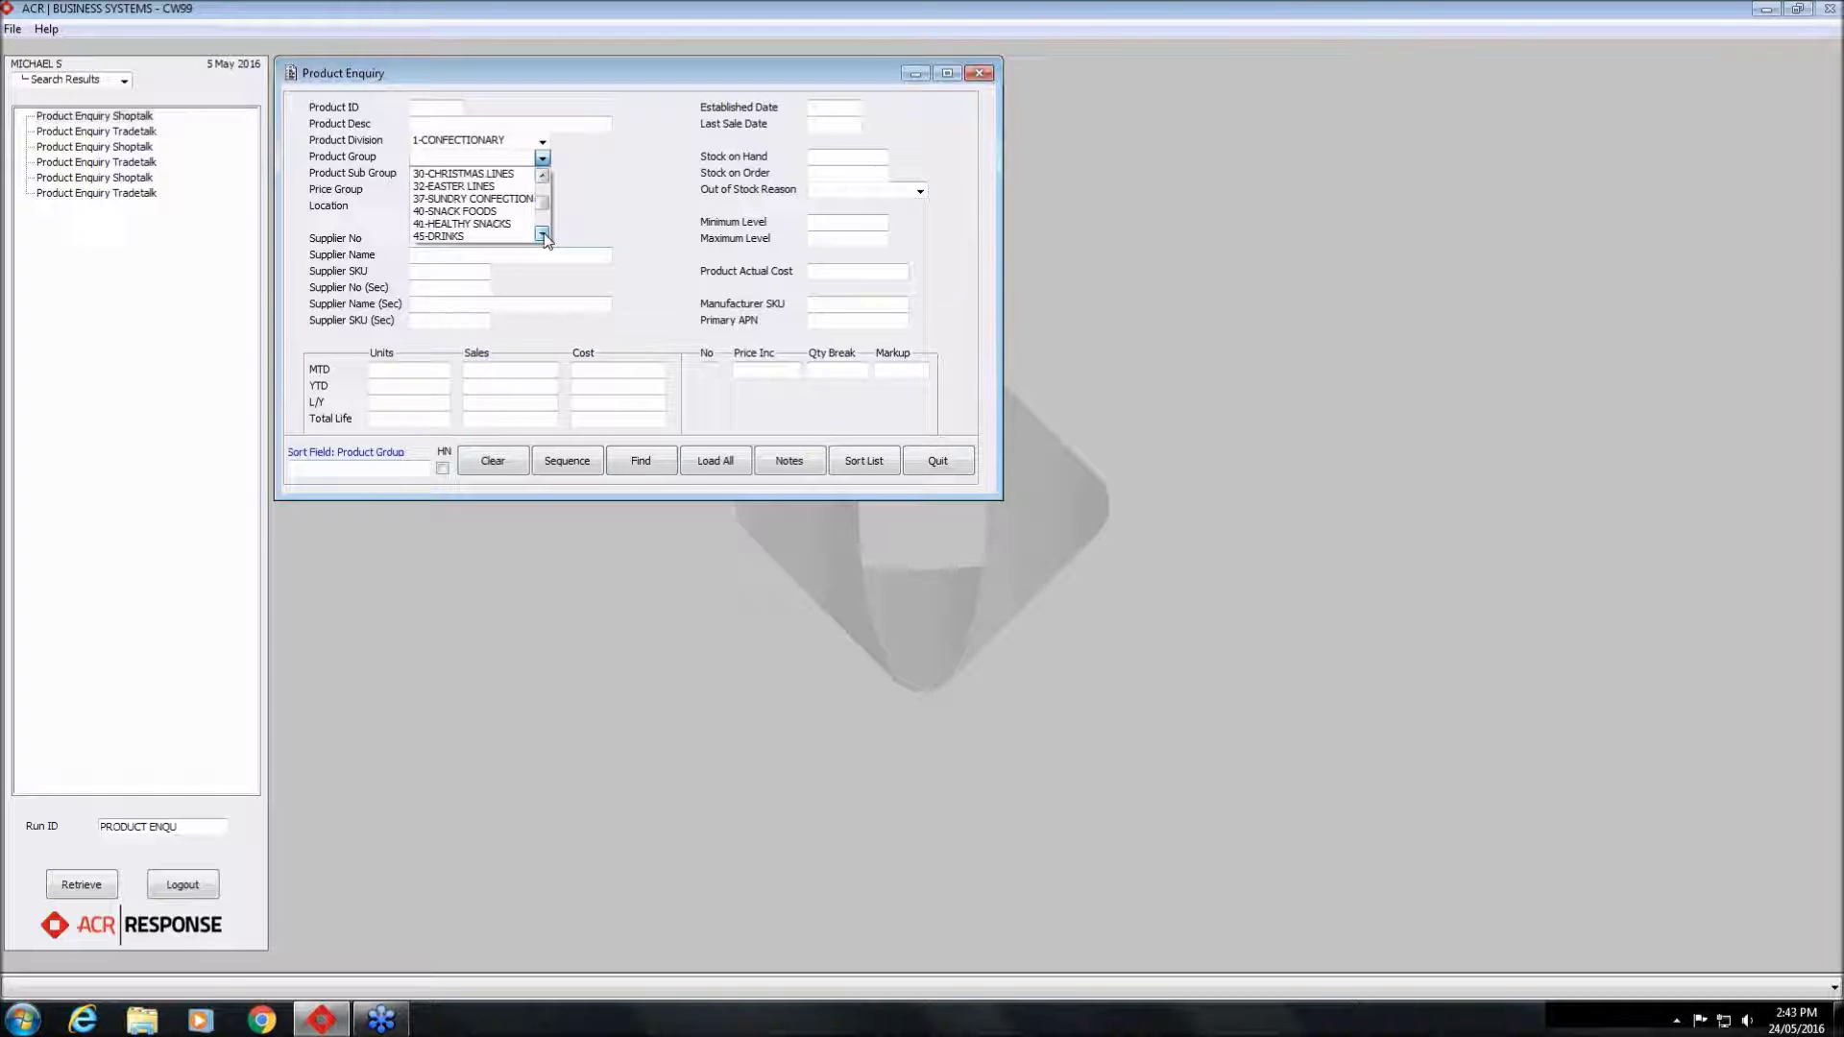
{"action": "left_click", "coordinate": [480, 222]}
{"action": "left_click", "coordinate": [543, 175]}
{"action": "left_click", "coordinate": [451, 183]}
{"action": "left_click", "coordinate": [636, 463]}
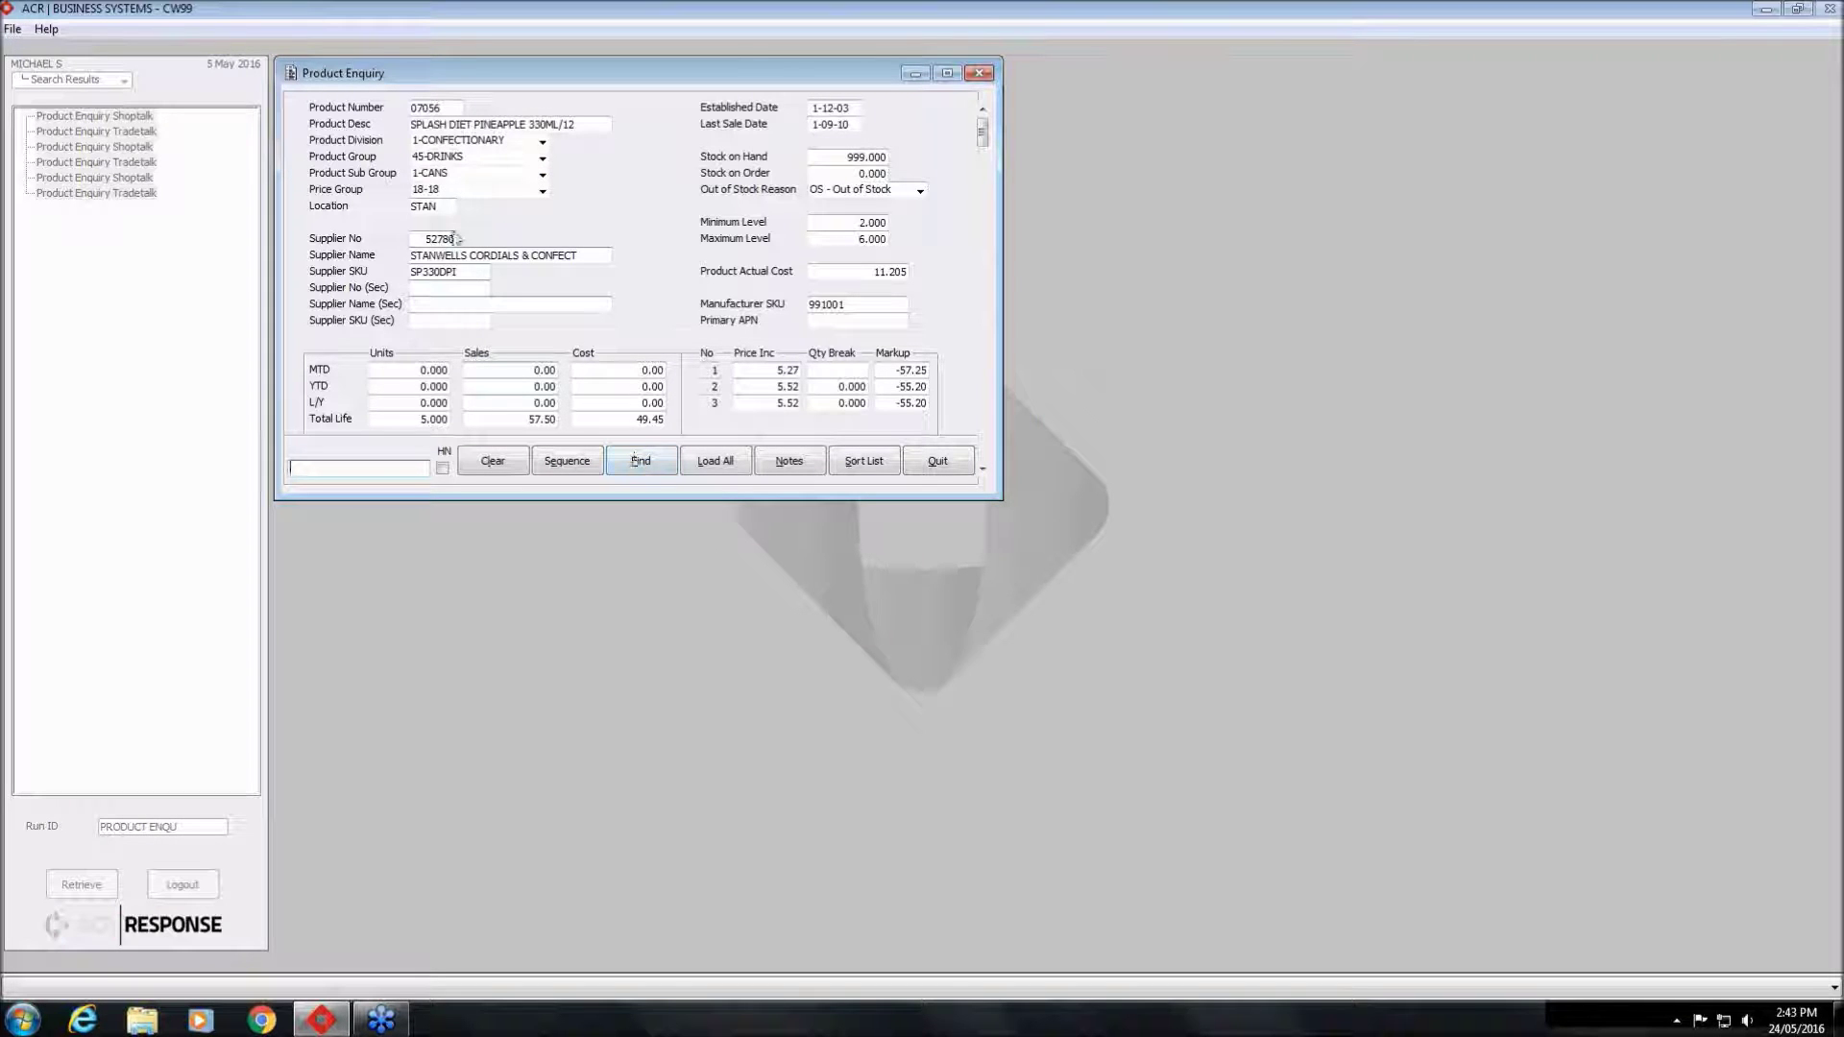
Clear the enquiry and find all products of supplier number 10950, whatever their product group
{"action": "left_click", "coordinate": [490, 462]}
{"action": "left_click", "coordinate": [447, 242]}
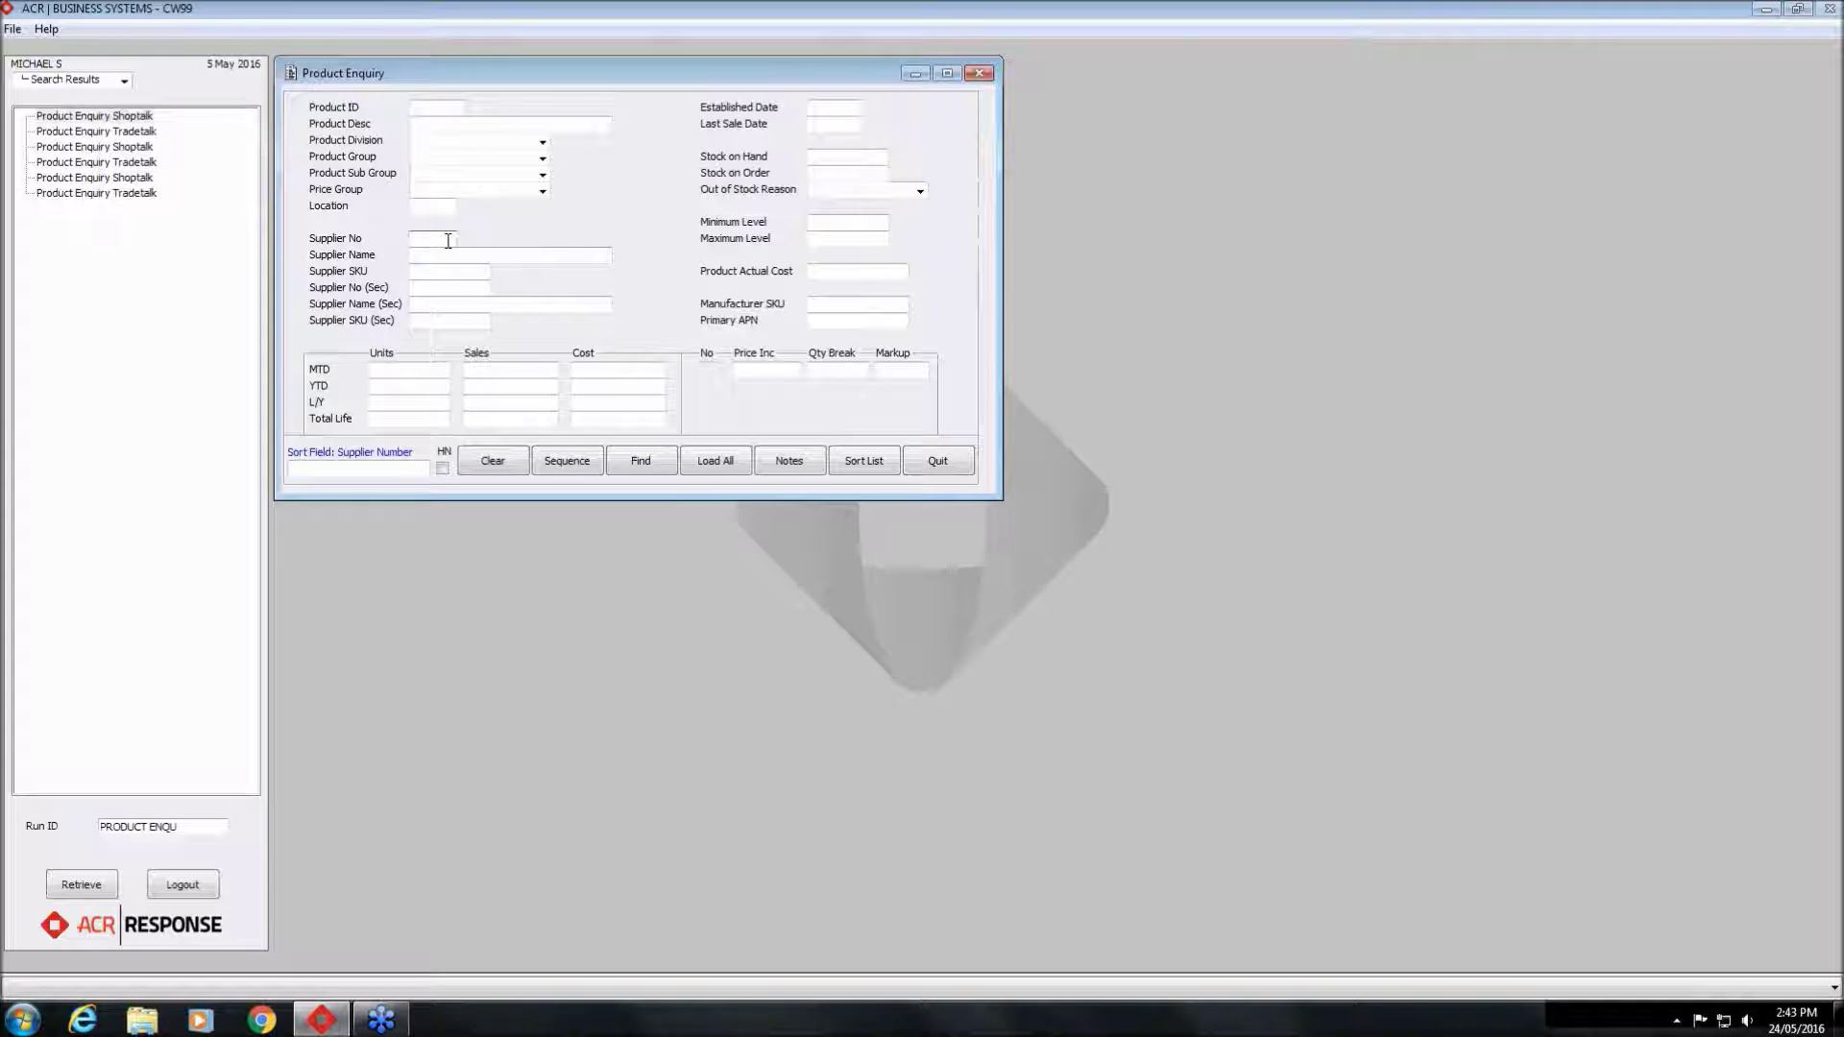
{"action": "type", "text": "10950"}
{"action": "left_click", "coordinate": [630, 467]}
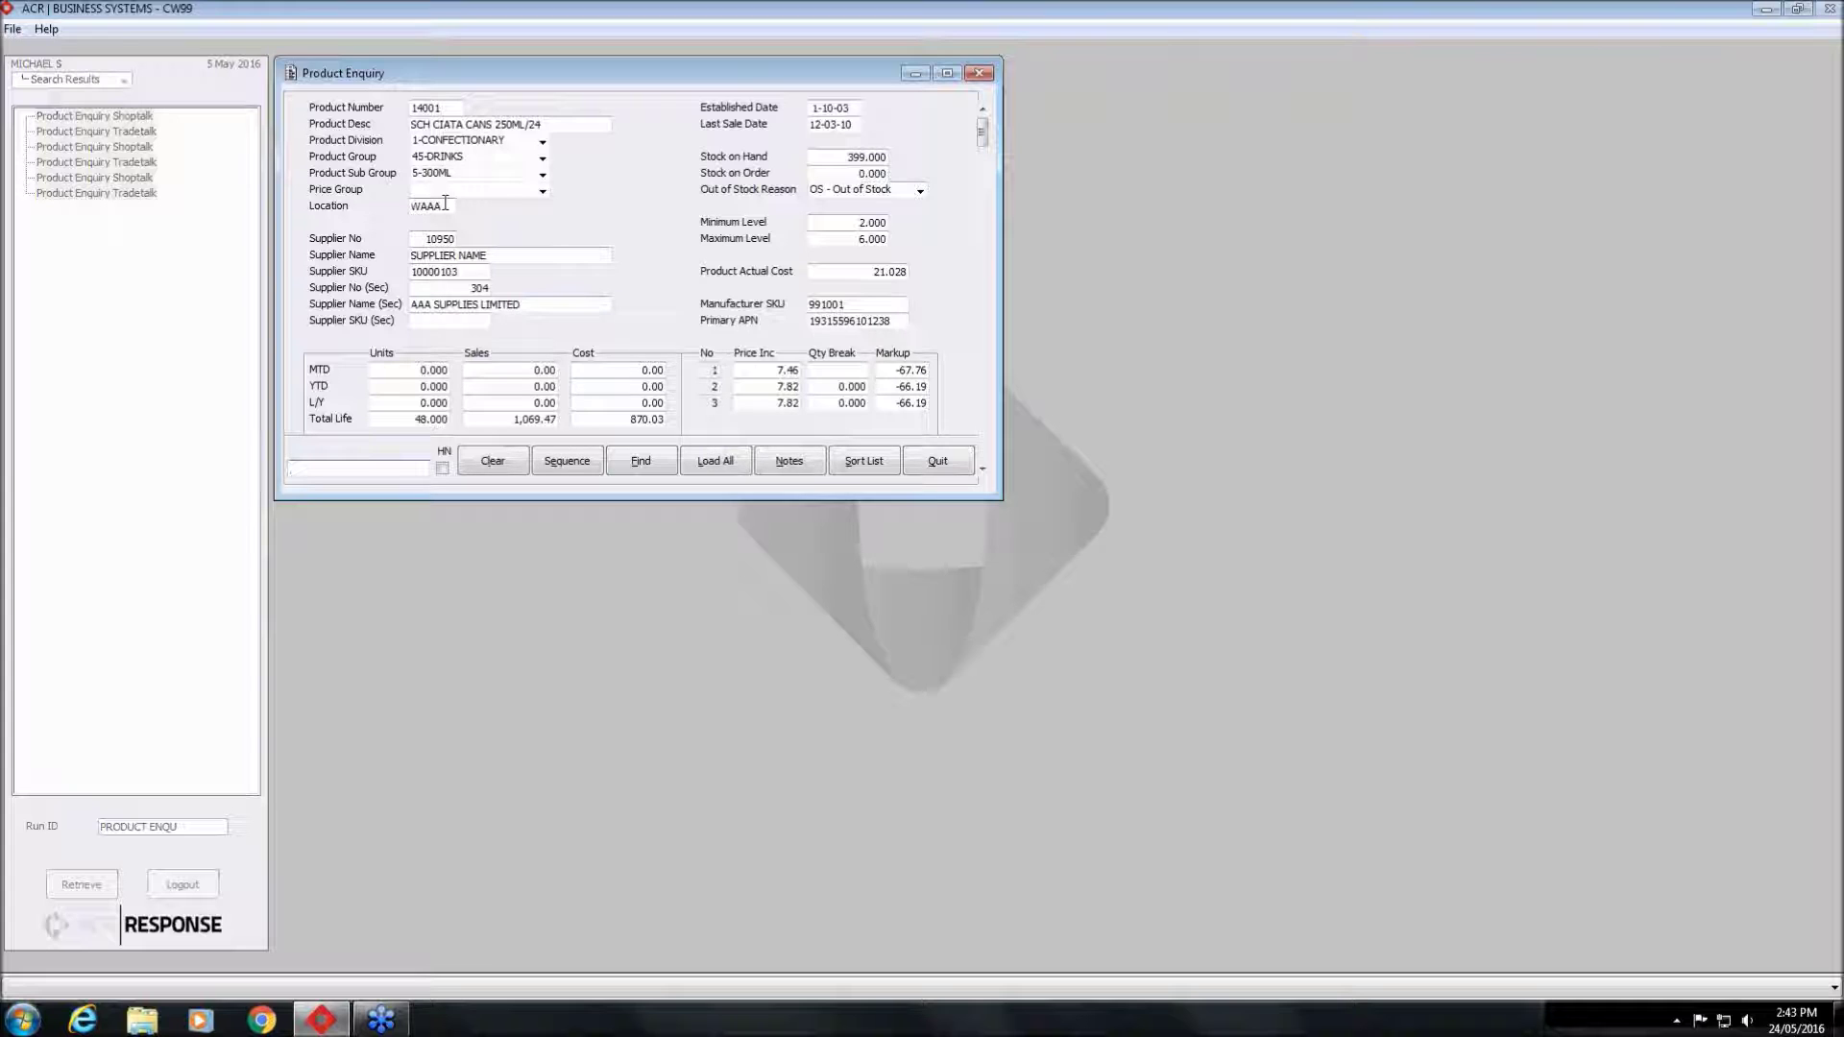
Browse all products of the supplier and return to the first record, SCH CIATA CANS 250ML/24
{"action": "left_click", "coordinate": [983, 469]}
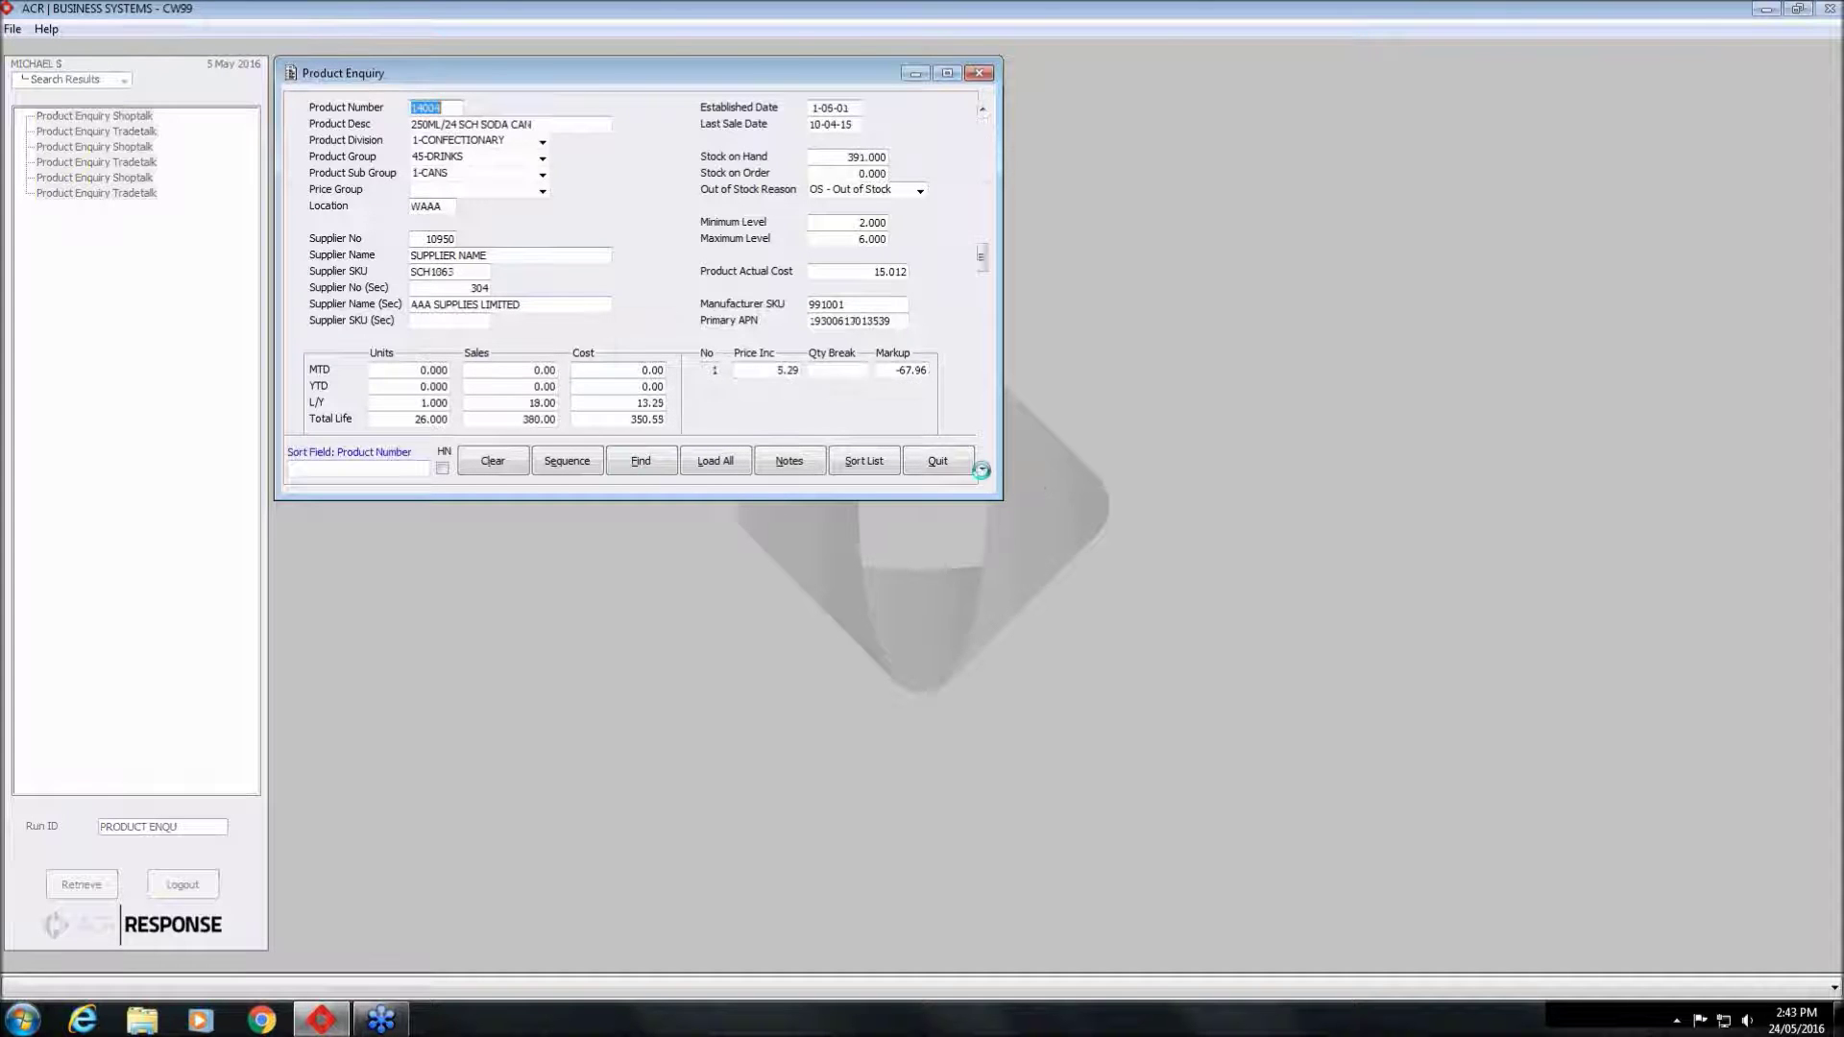
{"action": "left_click", "coordinate": [983, 471]}
{"action": "left_click", "coordinate": [983, 471]}
{"action": "left_click", "coordinate": [983, 471]}
{"action": "left_click", "coordinate": [983, 471]}
{"action": "left_click", "coordinate": [982, 471]}
{"action": "left_click", "coordinate": [985, 110]}
{"action": "left_click", "coordinate": [984, 111]}
{"action": "left_click", "coordinate": [985, 110]}
{"action": "left_click", "coordinate": [985, 112]}
{"action": "left_click", "coordinate": [985, 113]}
{"action": "left_click", "coordinate": [986, 112]}
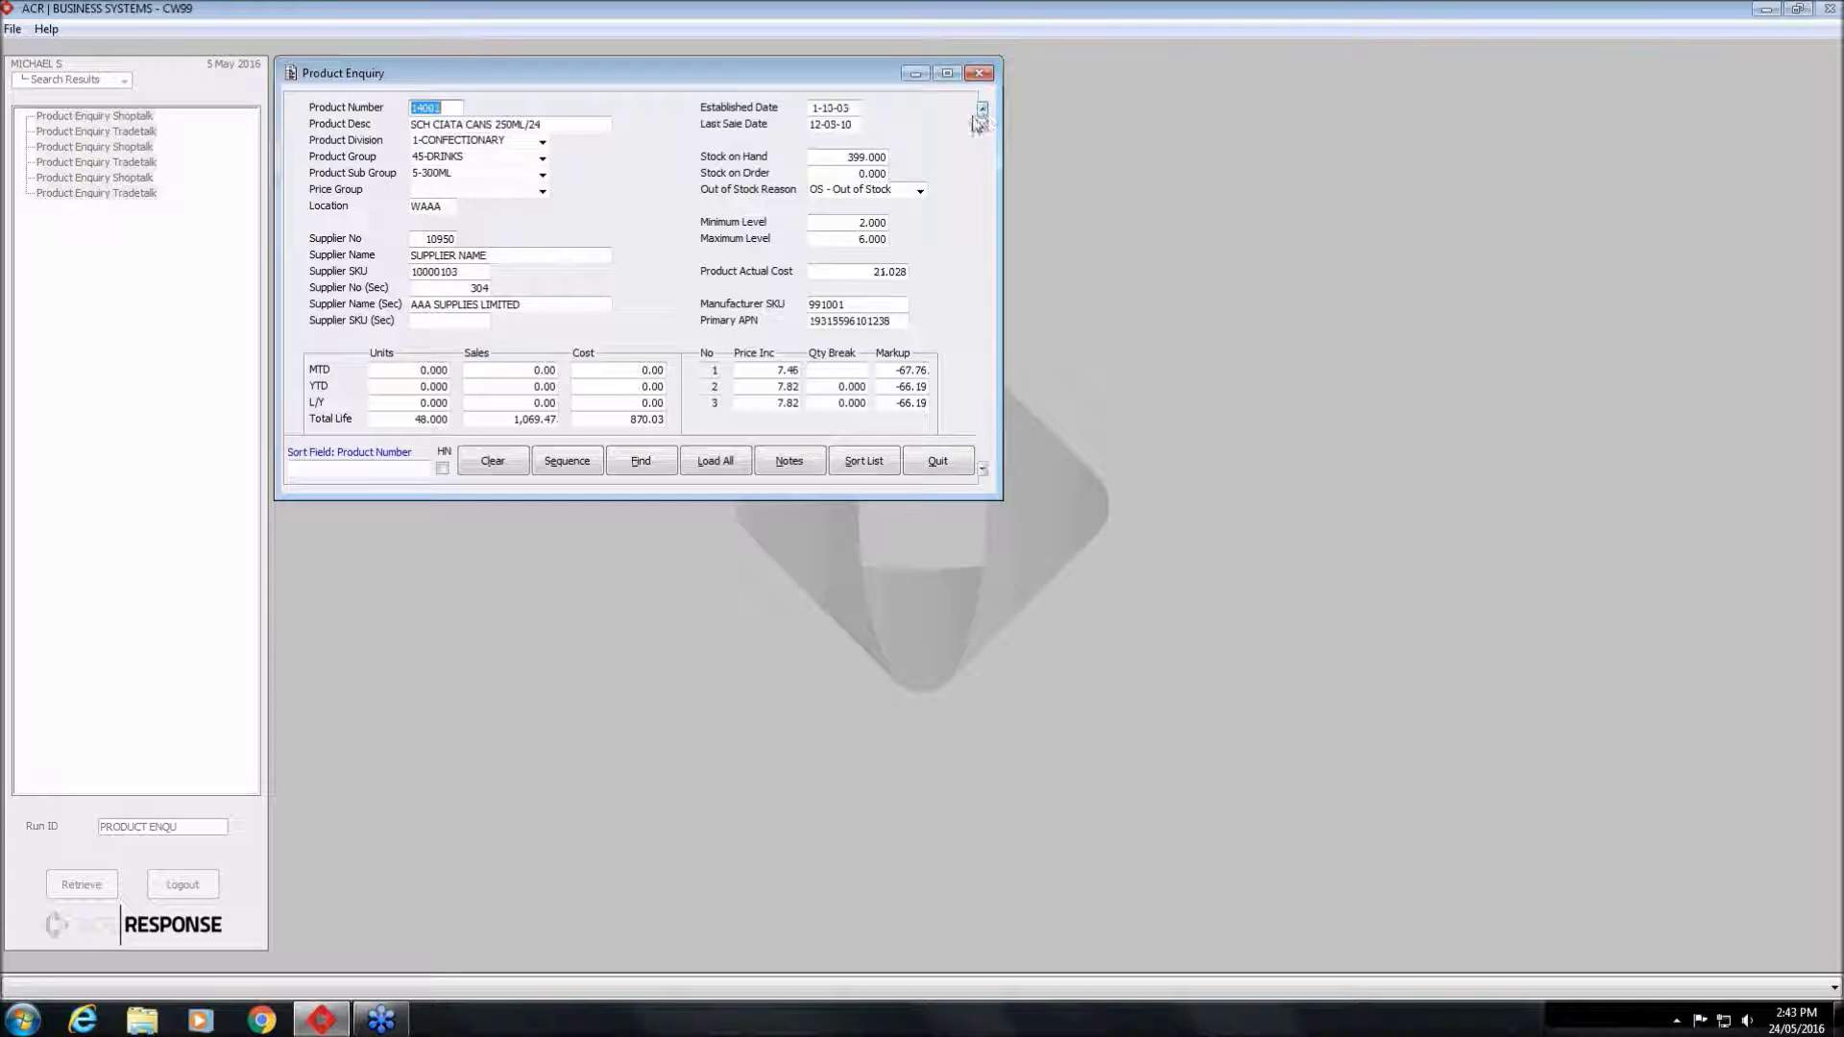
Clear the enquiry and find the products with the established date 1-10-03
{"action": "left_click", "coordinate": [854, 108]}
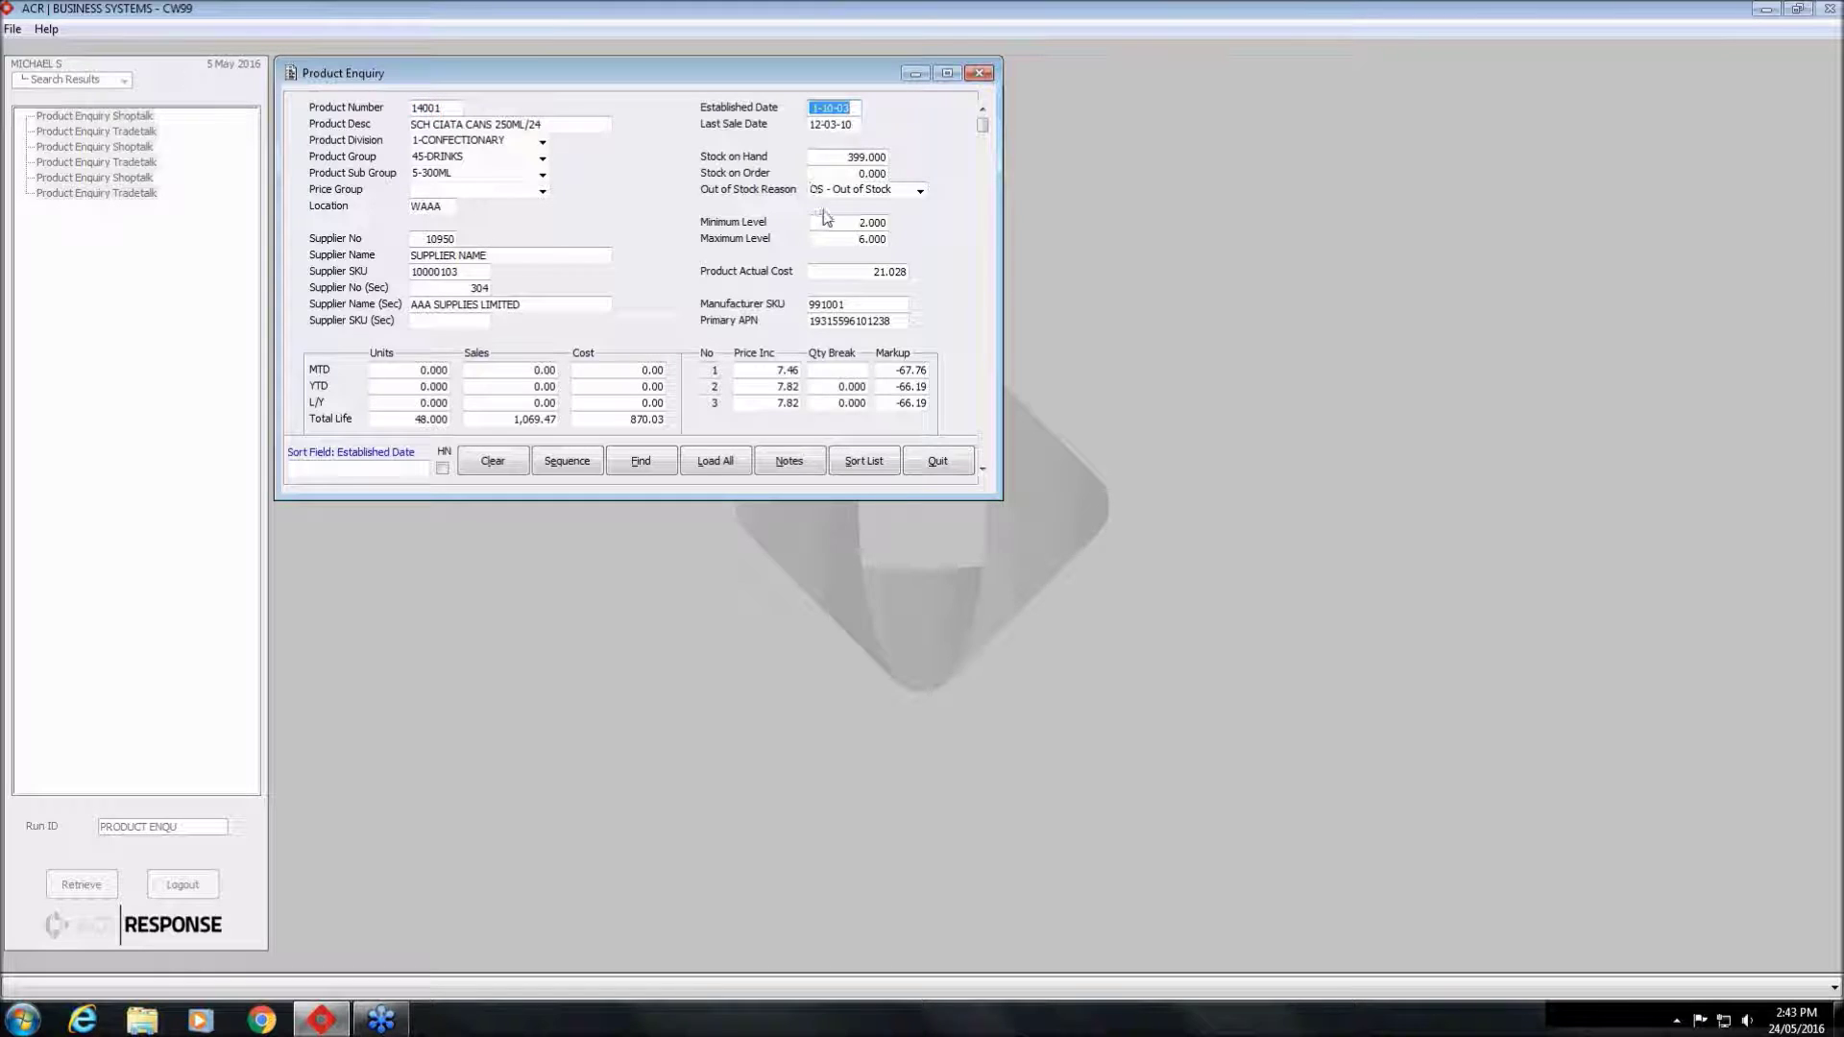
{"action": "left_click", "coordinate": [490, 461]}
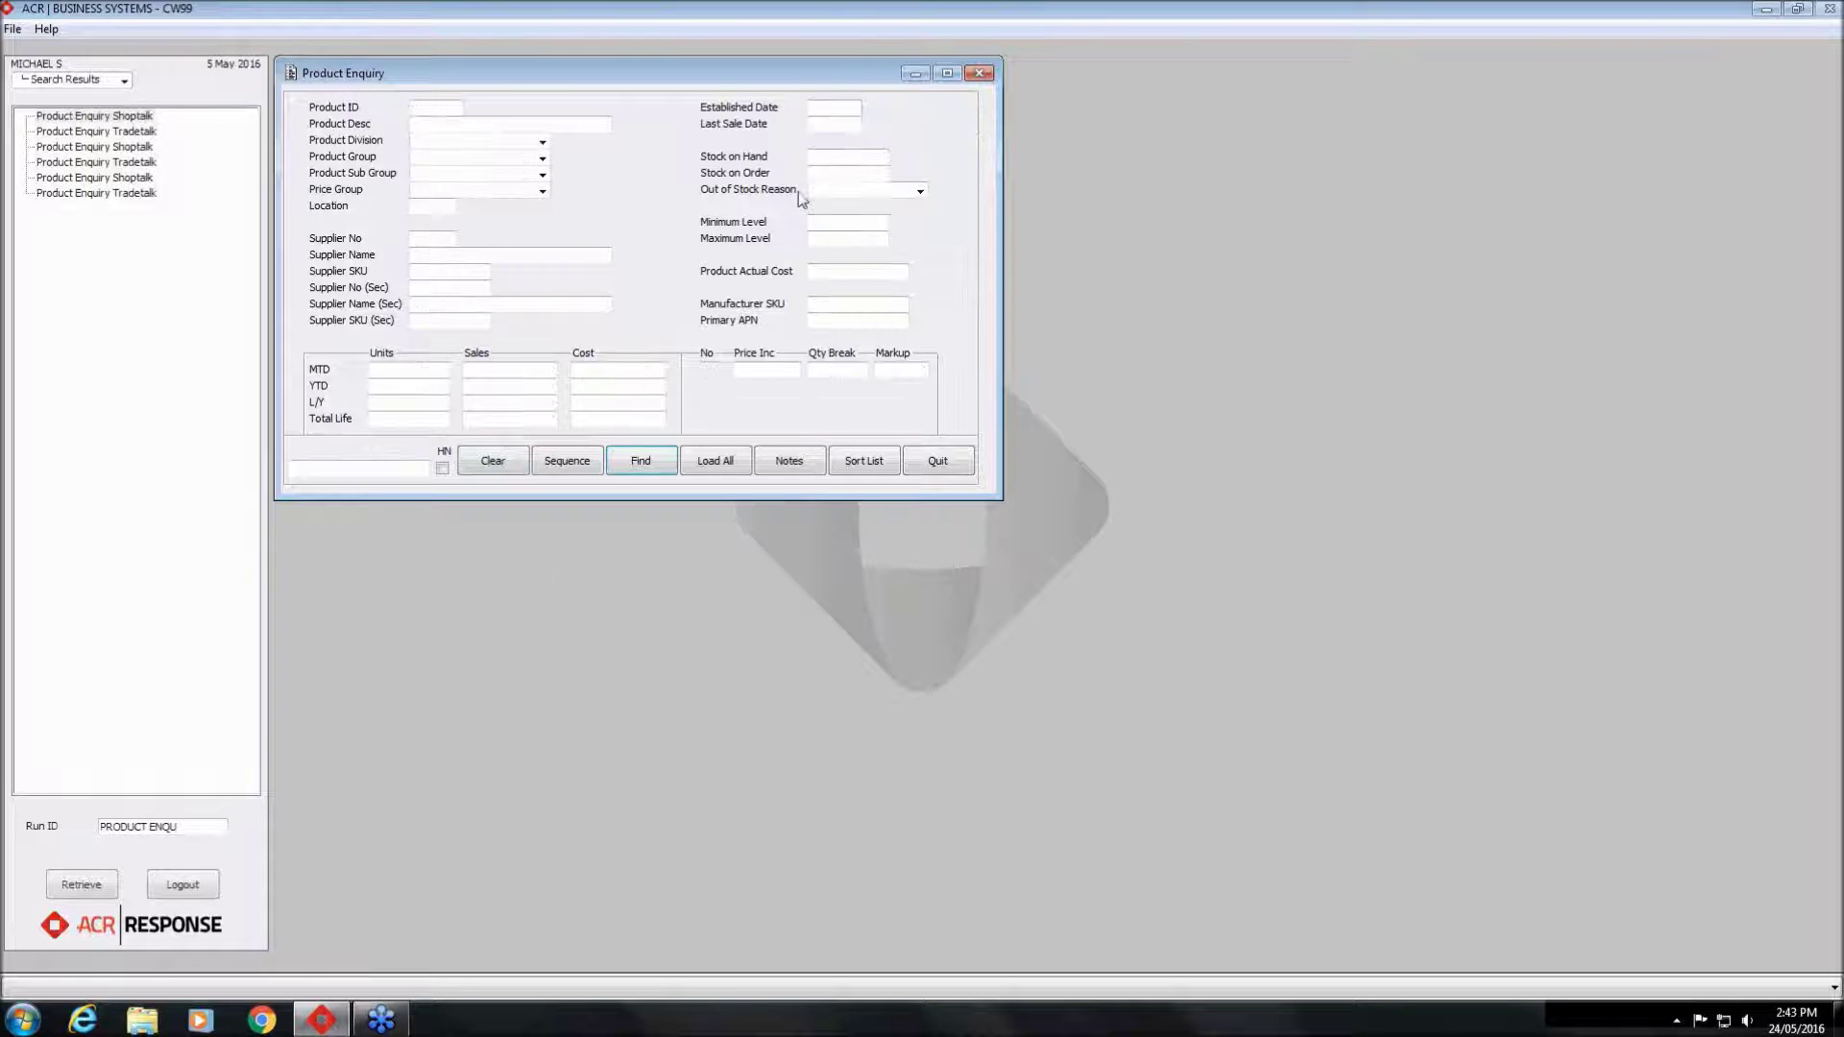
{"action": "type", "text": "1-10-03"}
{"action": "left_click", "coordinate": [640, 461]}
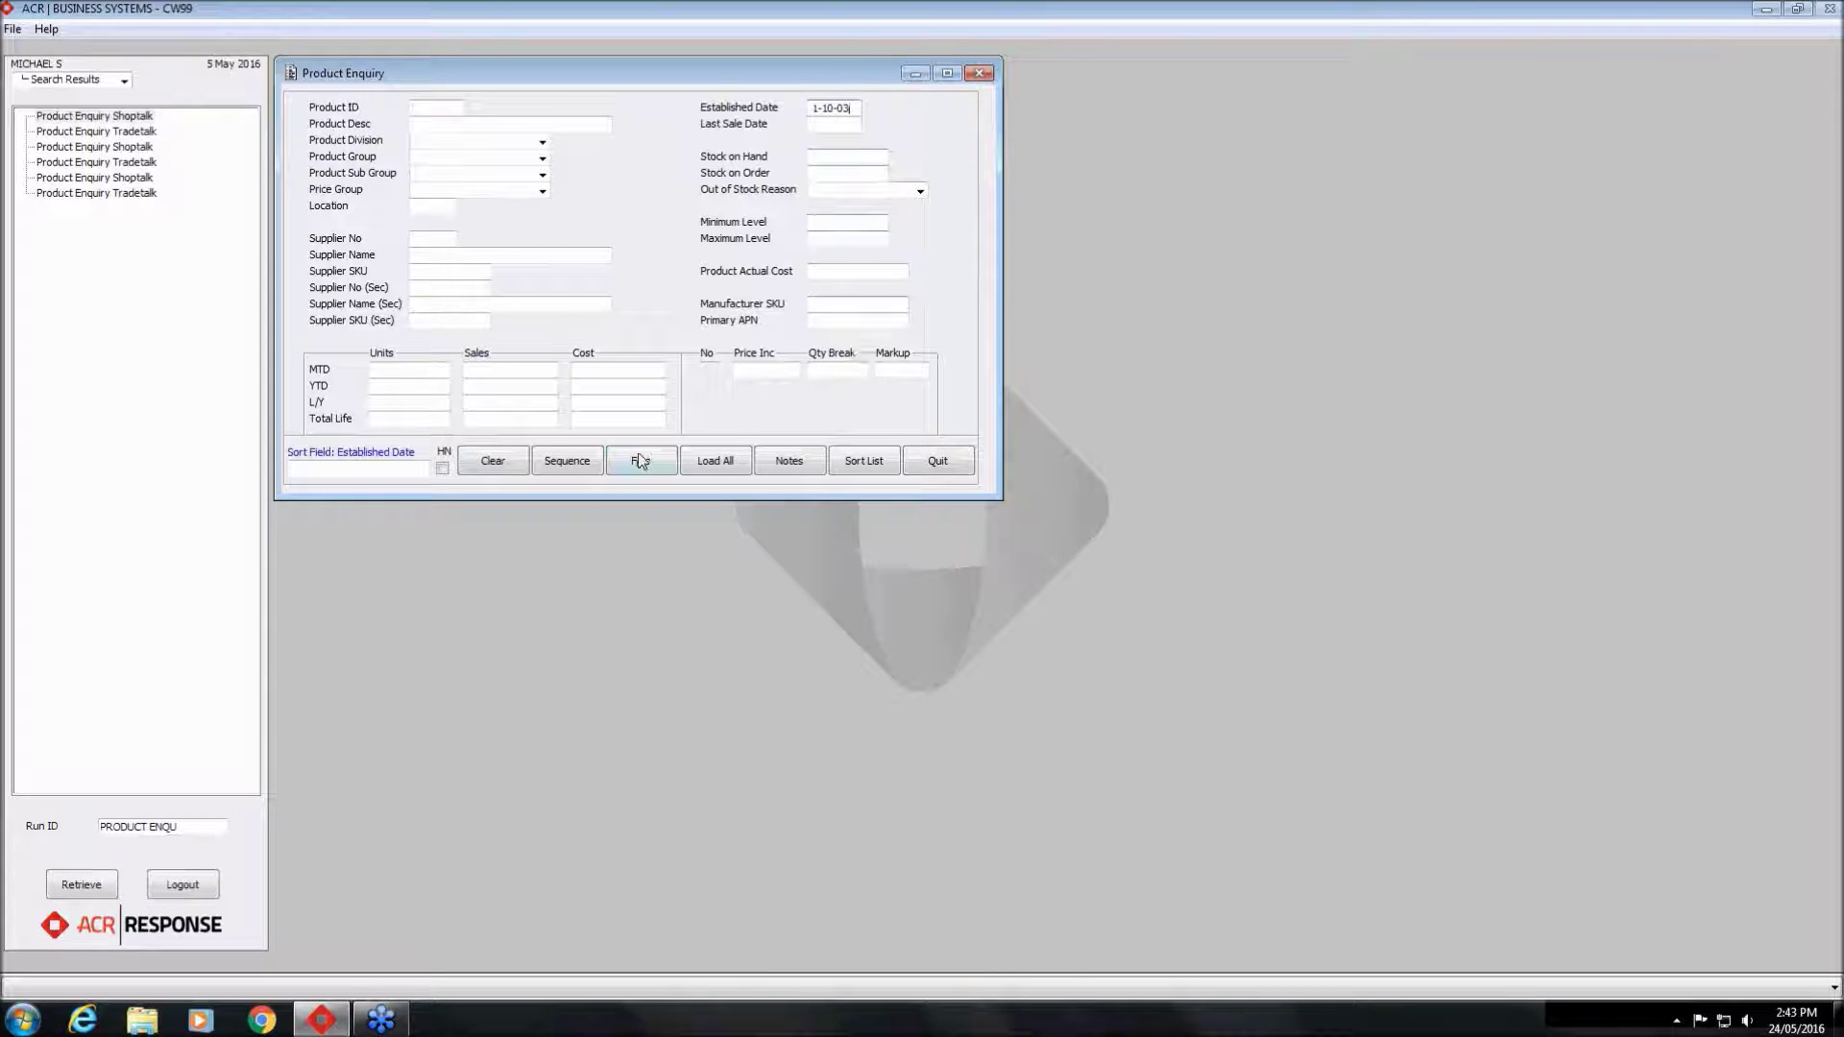
Browse the products established on that date, checking the established and last sale dates of each record
{"action": "left_click", "coordinate": [983, 468]}
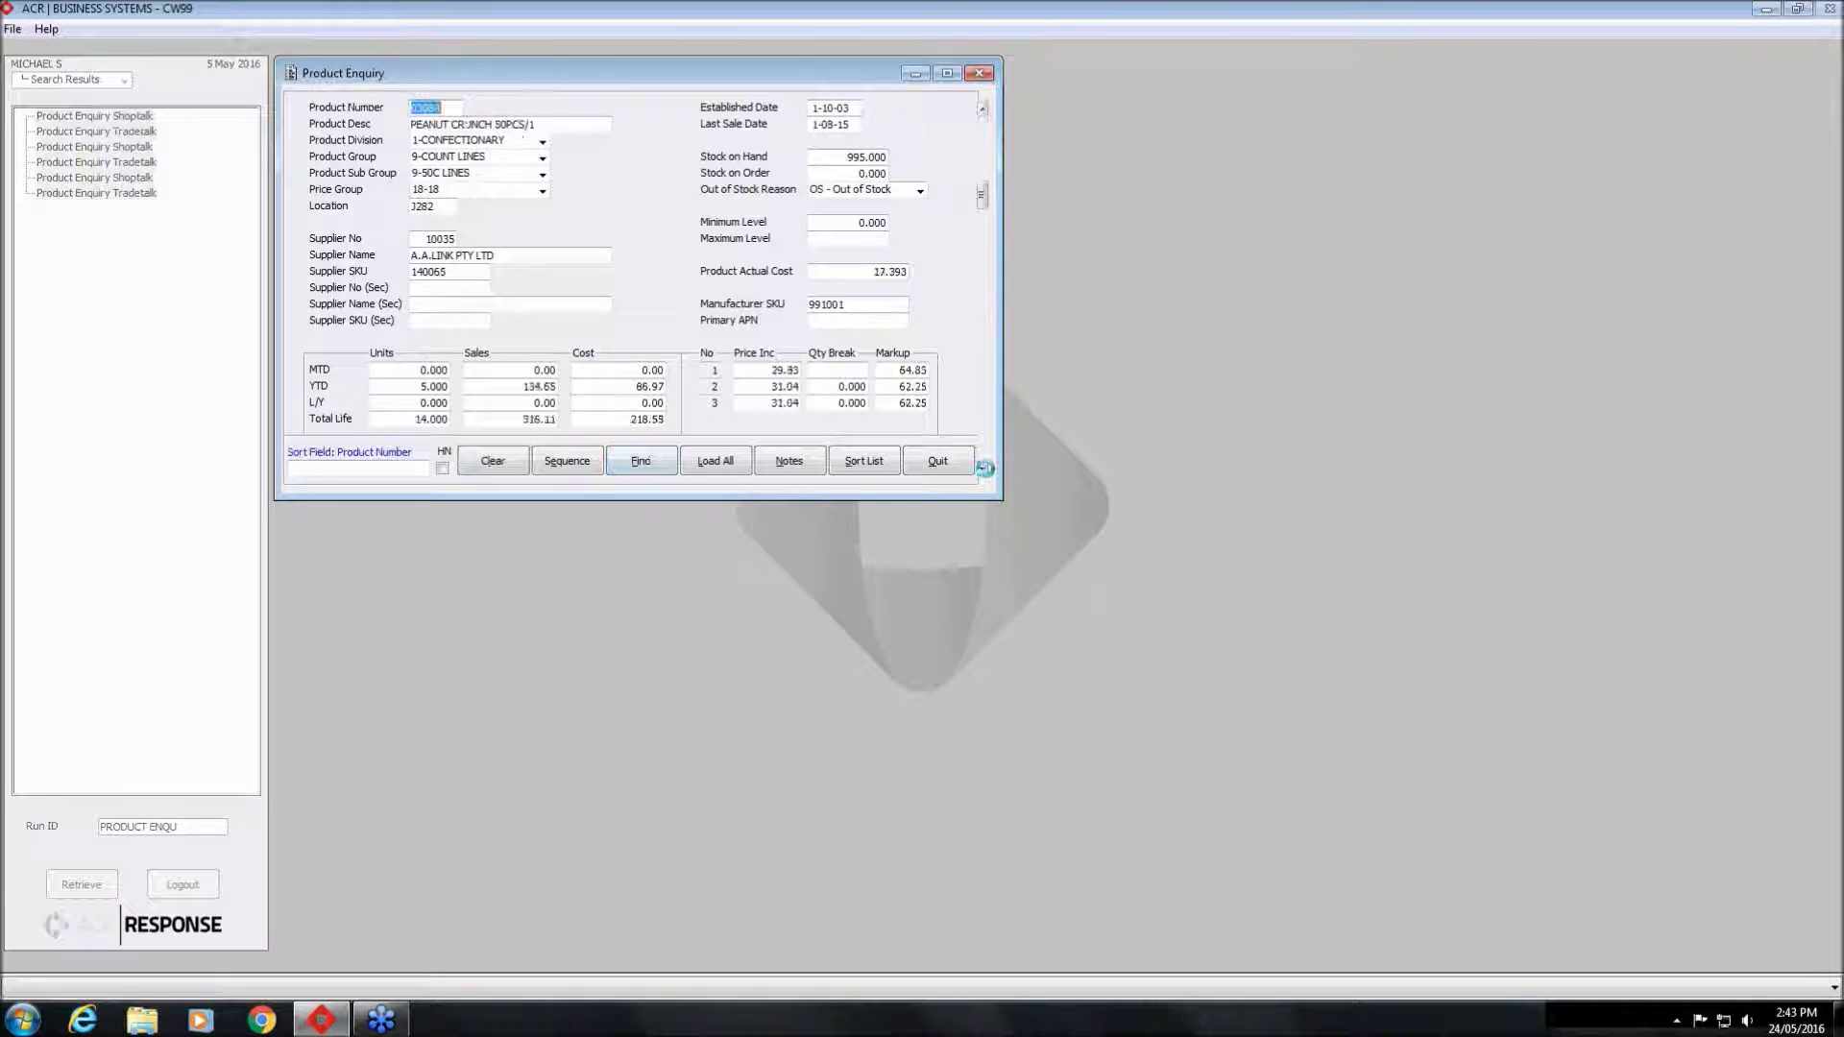
{"action": "left_click", "coordinate": [983, 468]}
{"action": "left_click", "coordinate": [984, 469]}
{"action": "left_click", "coordinate": [983, 469]}
{"action": "left_click", "coordinate": [984, 469]}
{"action": "left_click", "coordinate": [983, 469]}
{"action": "left_click", "coordinate": [984, 469]}
{"action": "left_click", "coordinate": [983, 469]}
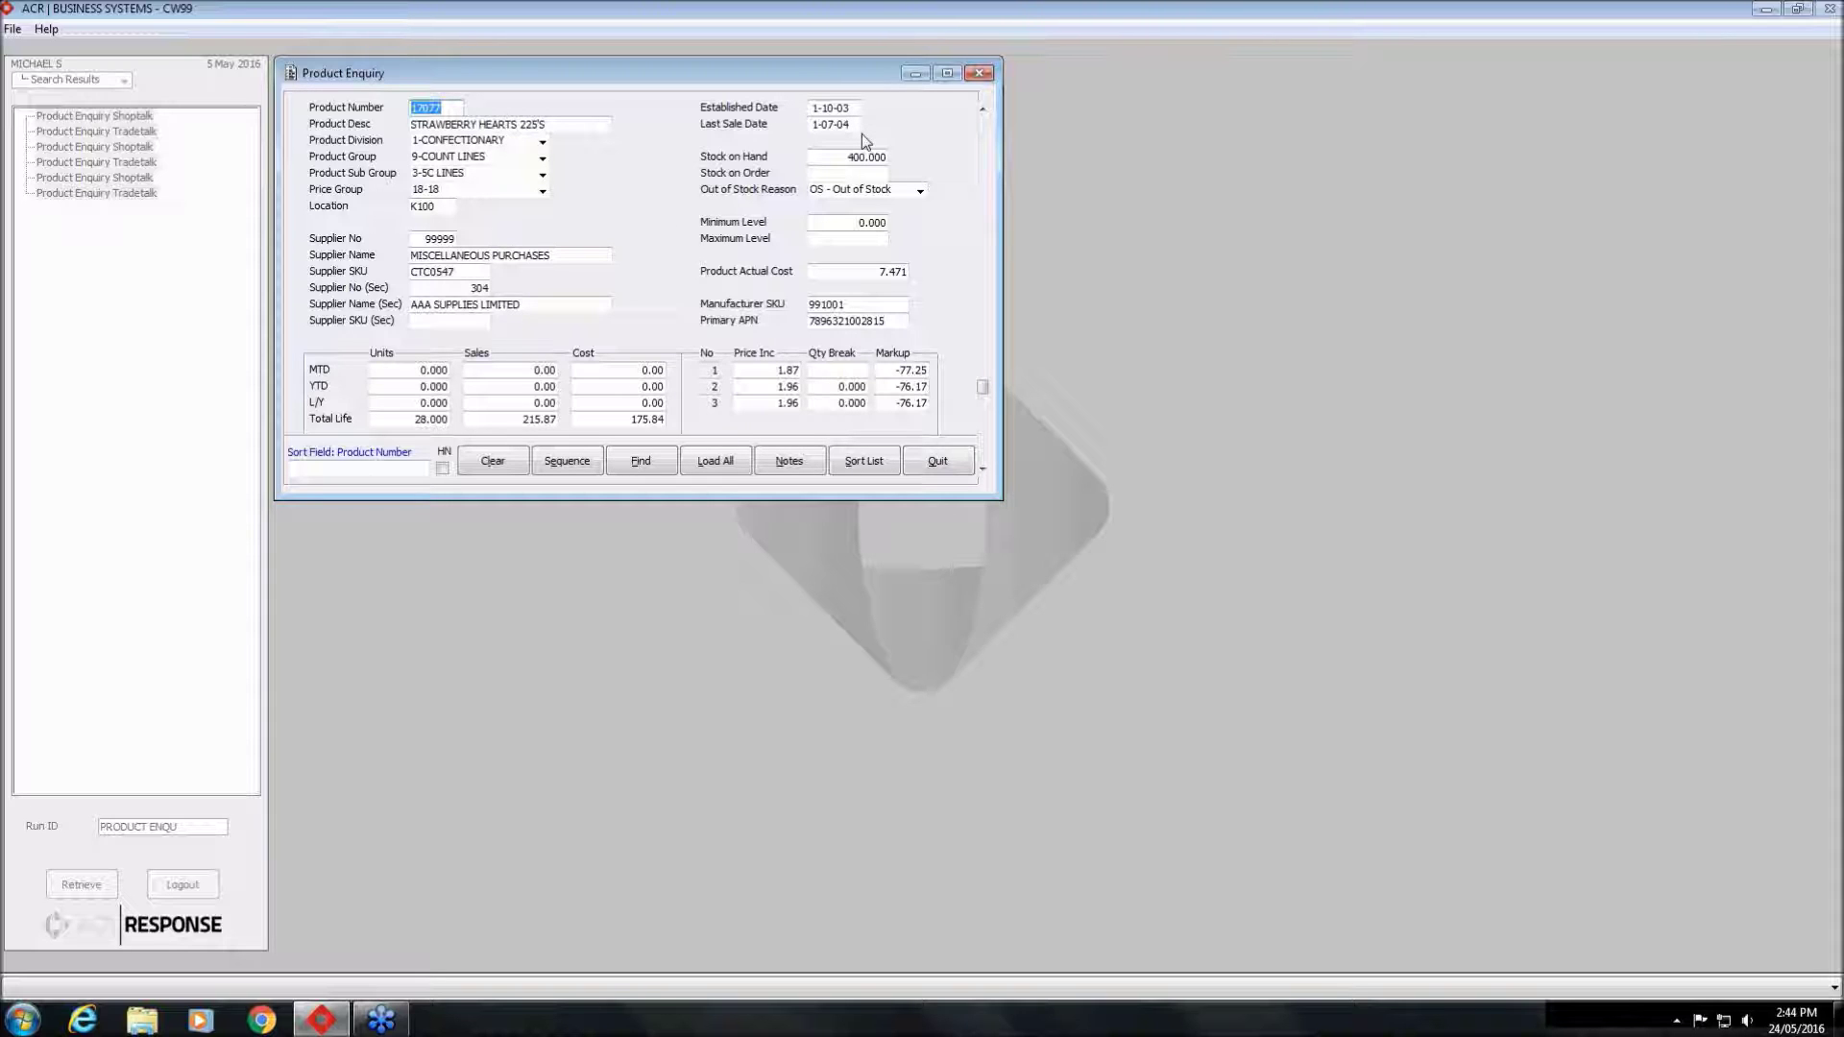
Examine the Strawberry Hearts product's stock on hand and stock on order
{"action": "left_click", "coordinate": [836, 156]}
{"action": "left_click_drag", "start_coordinate": [839, 160], "coordinate": [906, 166]}
{"action": "left_click", "coordinate": [894, 171]}
Review the available out of stock reasons for the product, keeping OS - Out of Stock selected
{"action": "left_click", "coordinate": [920, 193]}
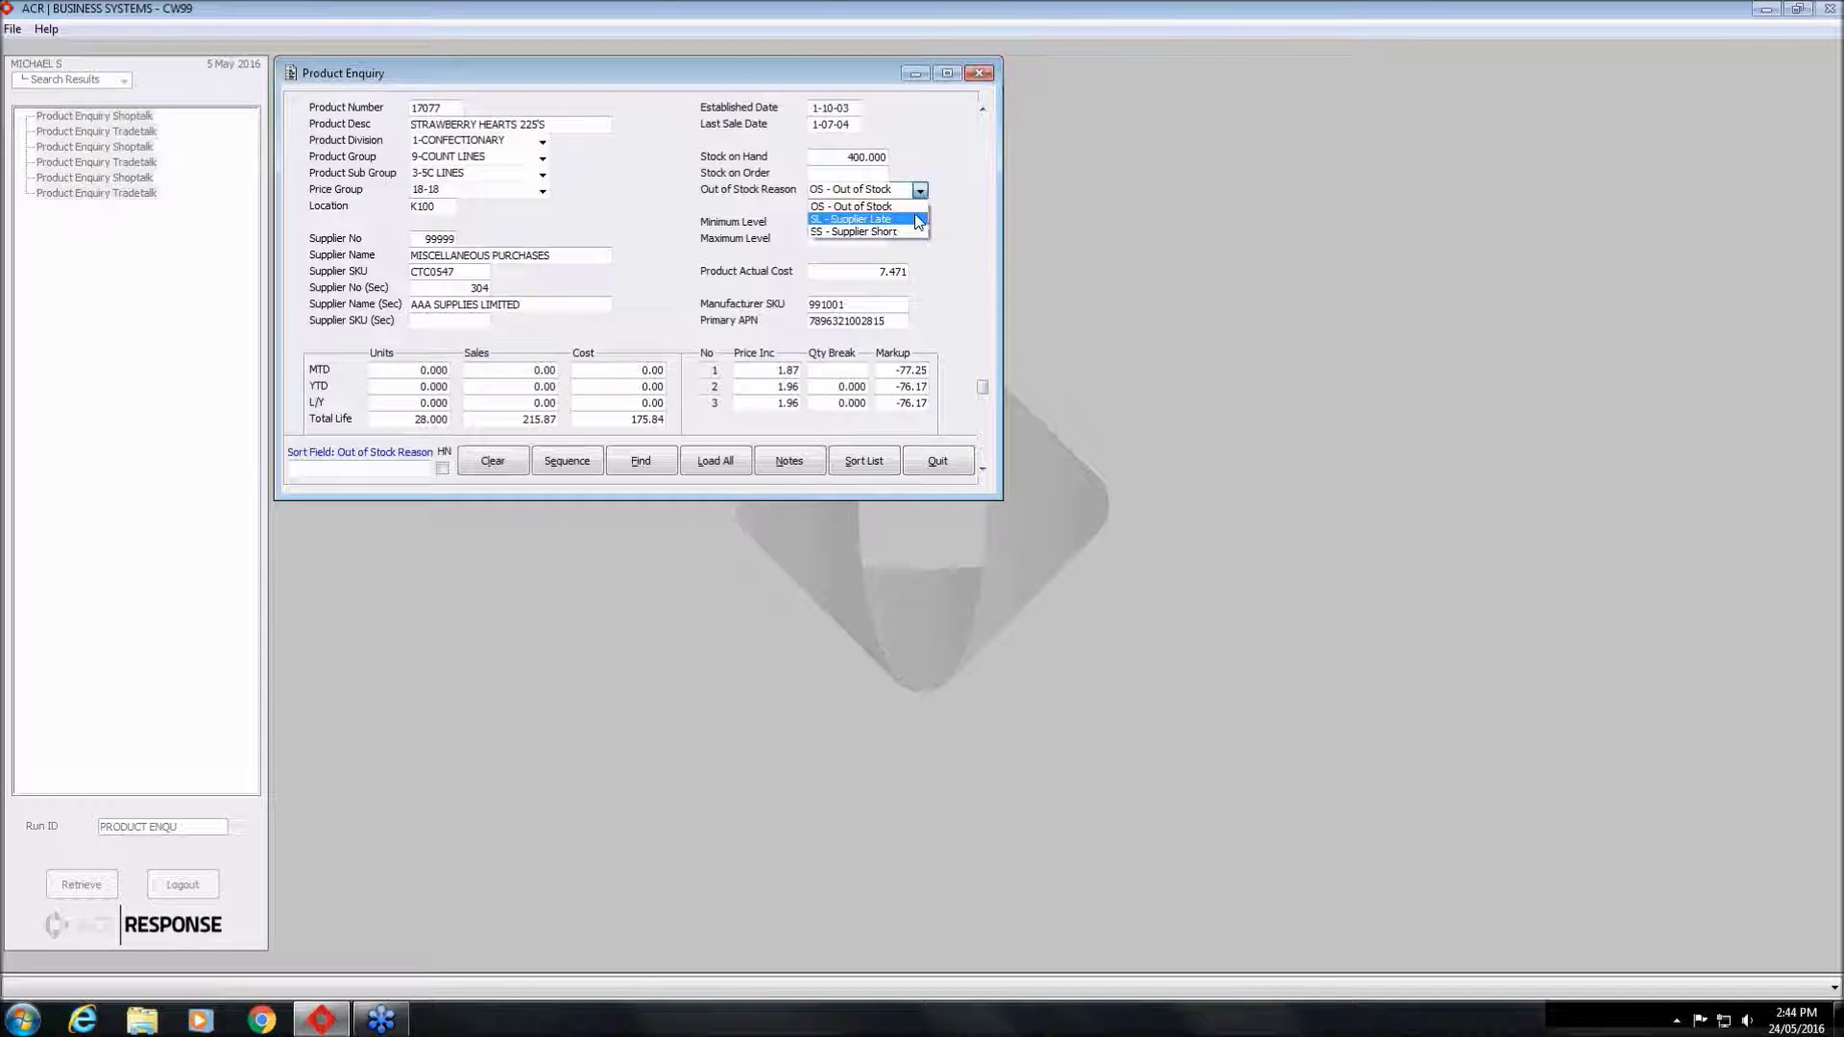
{"action": "left_click", "coordinate": [939, 204]}
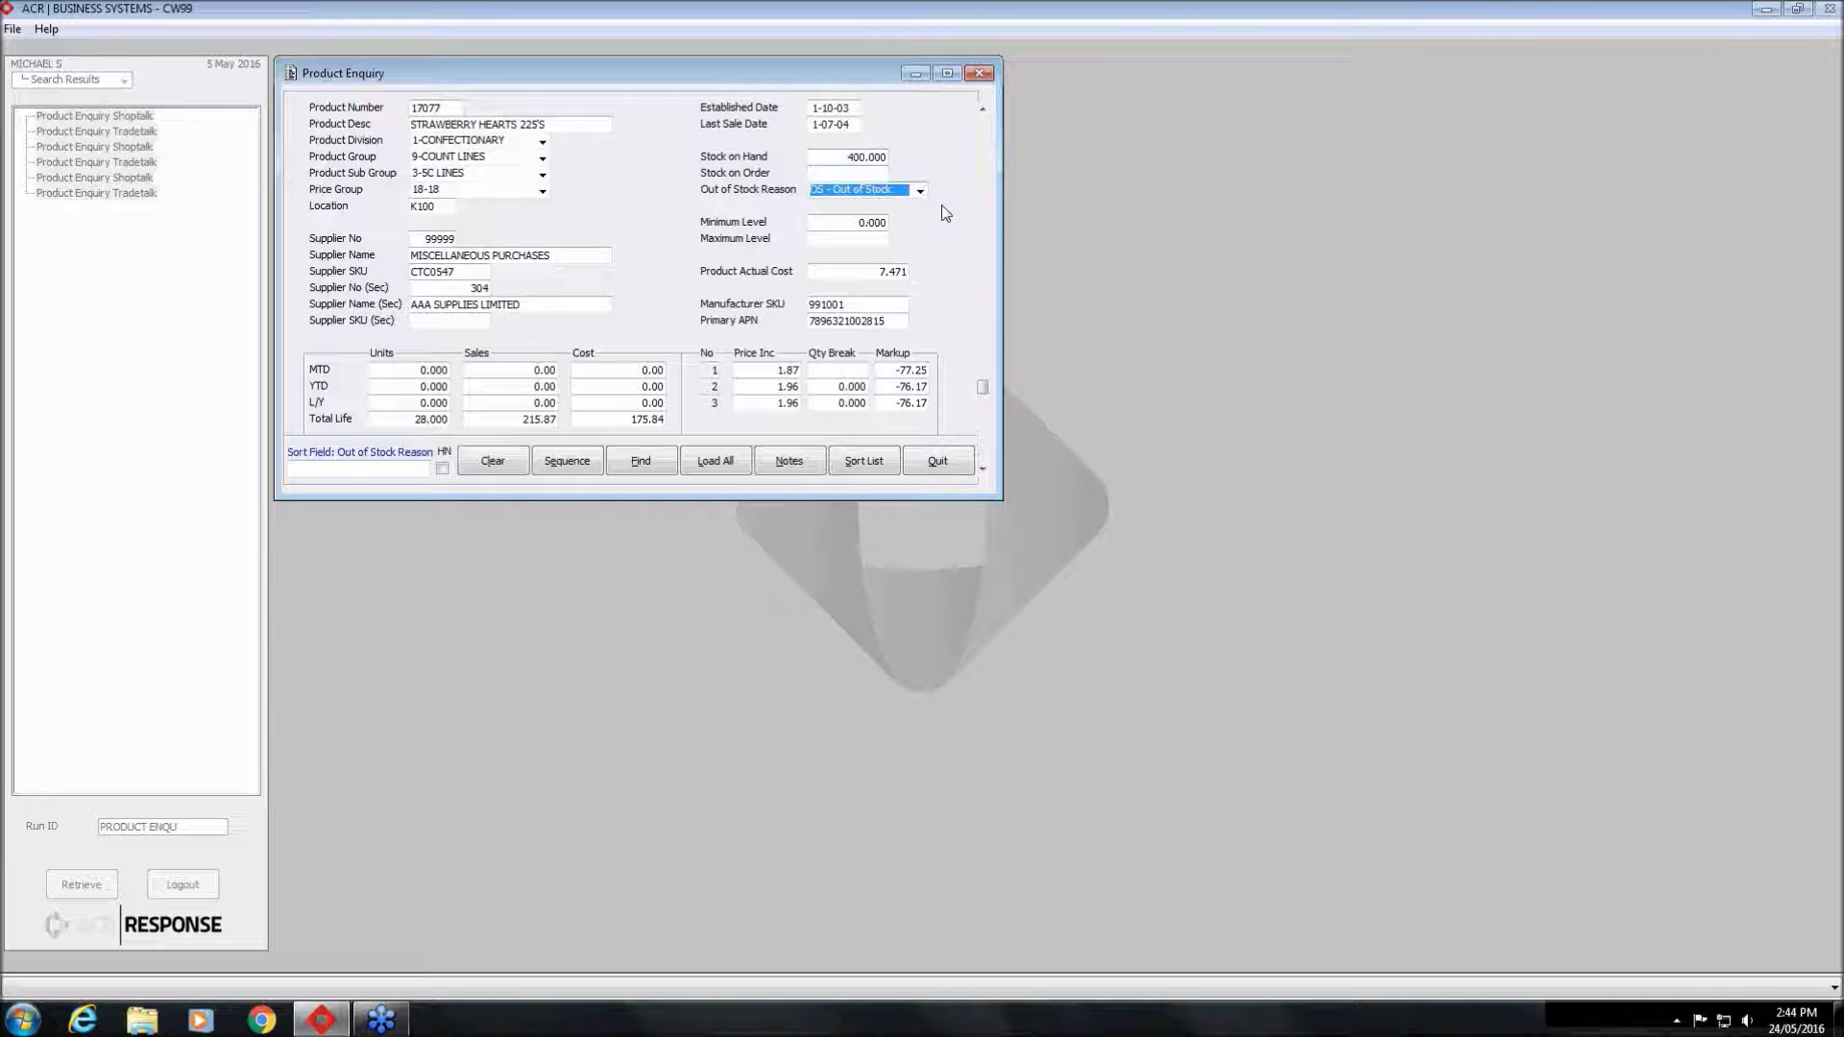
{"action": "left_click", "coordinate": [920, 193]}
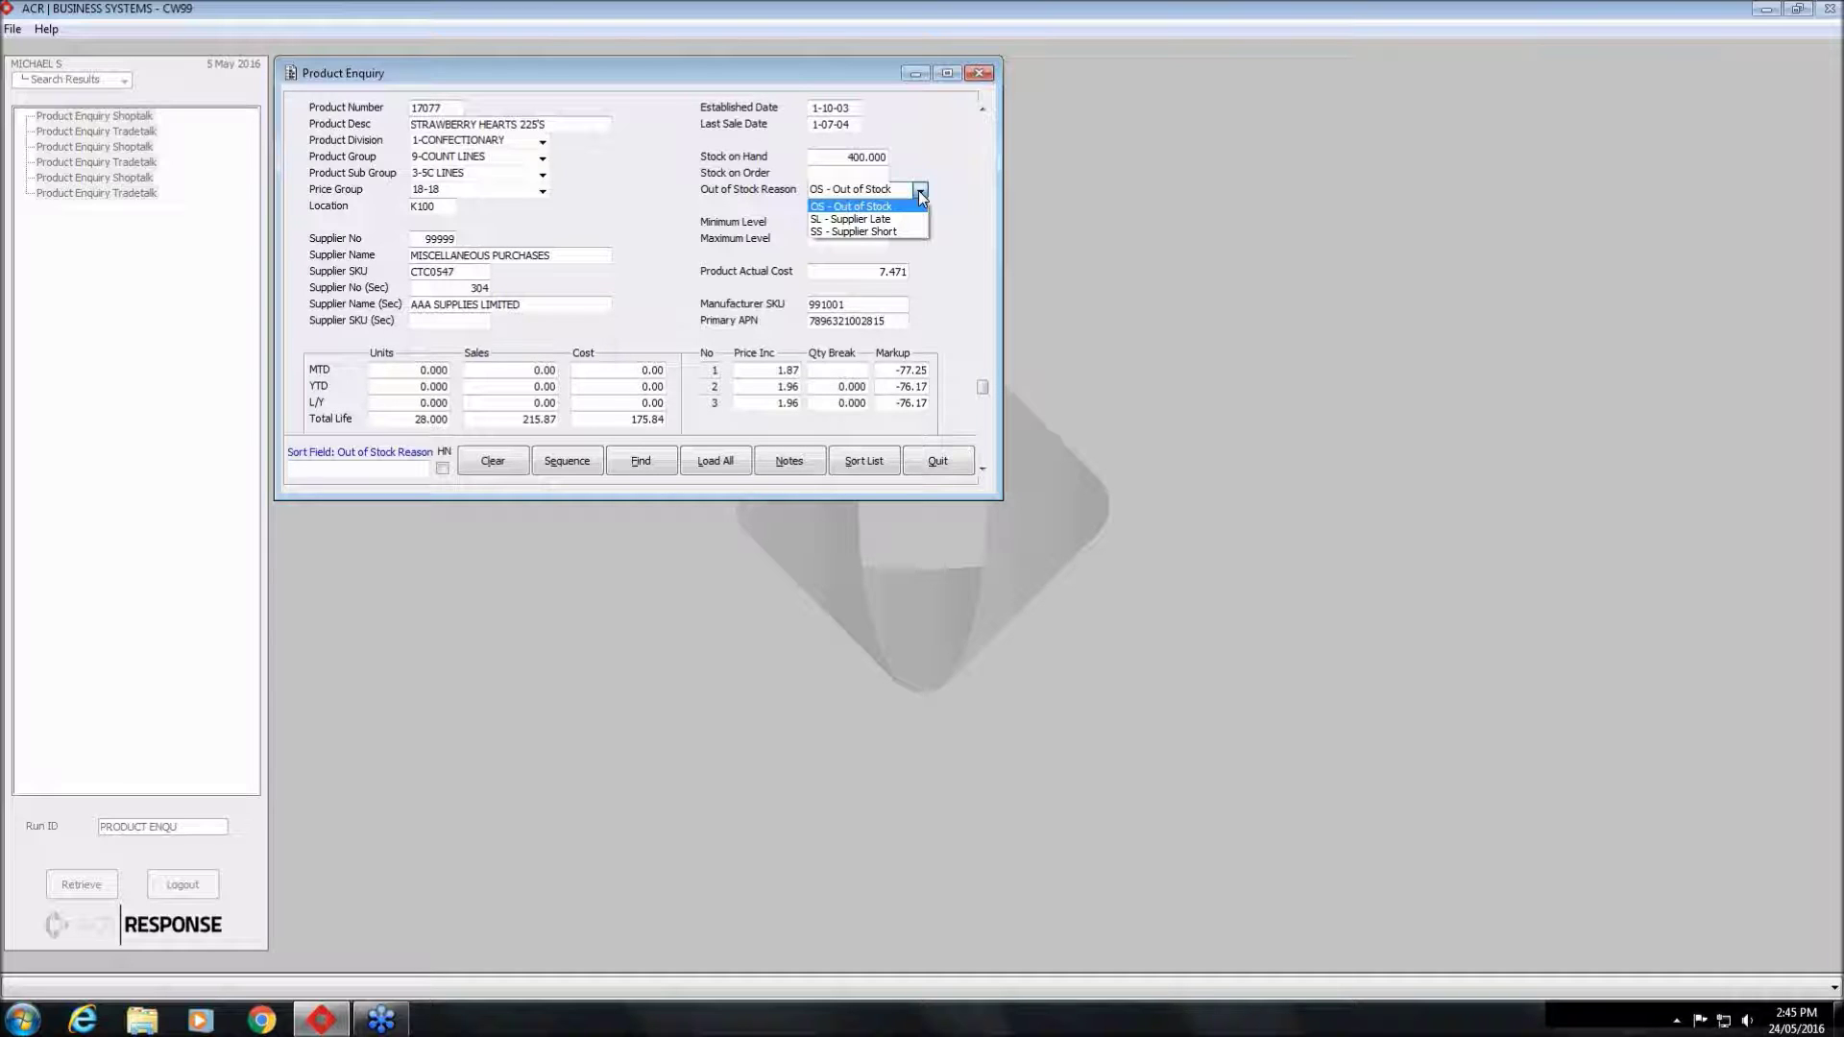
{"action": "left_click", "coordinate": [913, 207]}
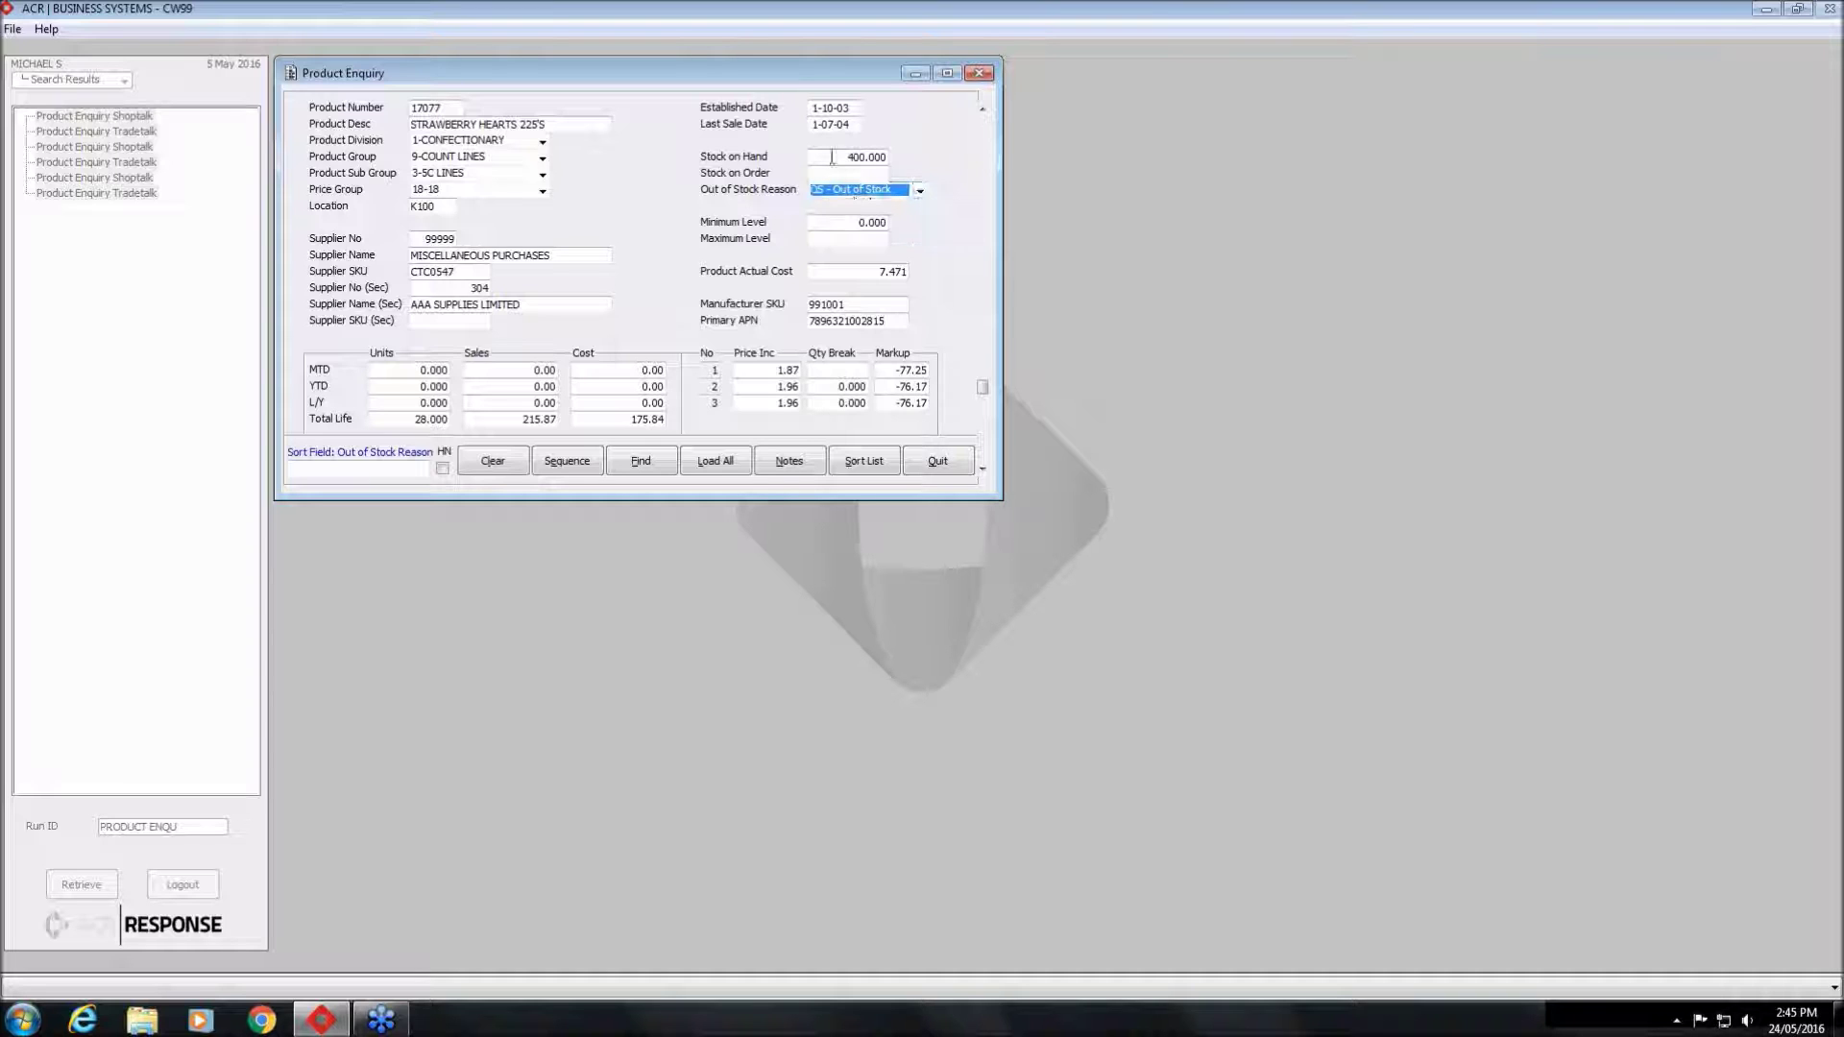
{"action": "left_click", "coordinate": [922, 194]}
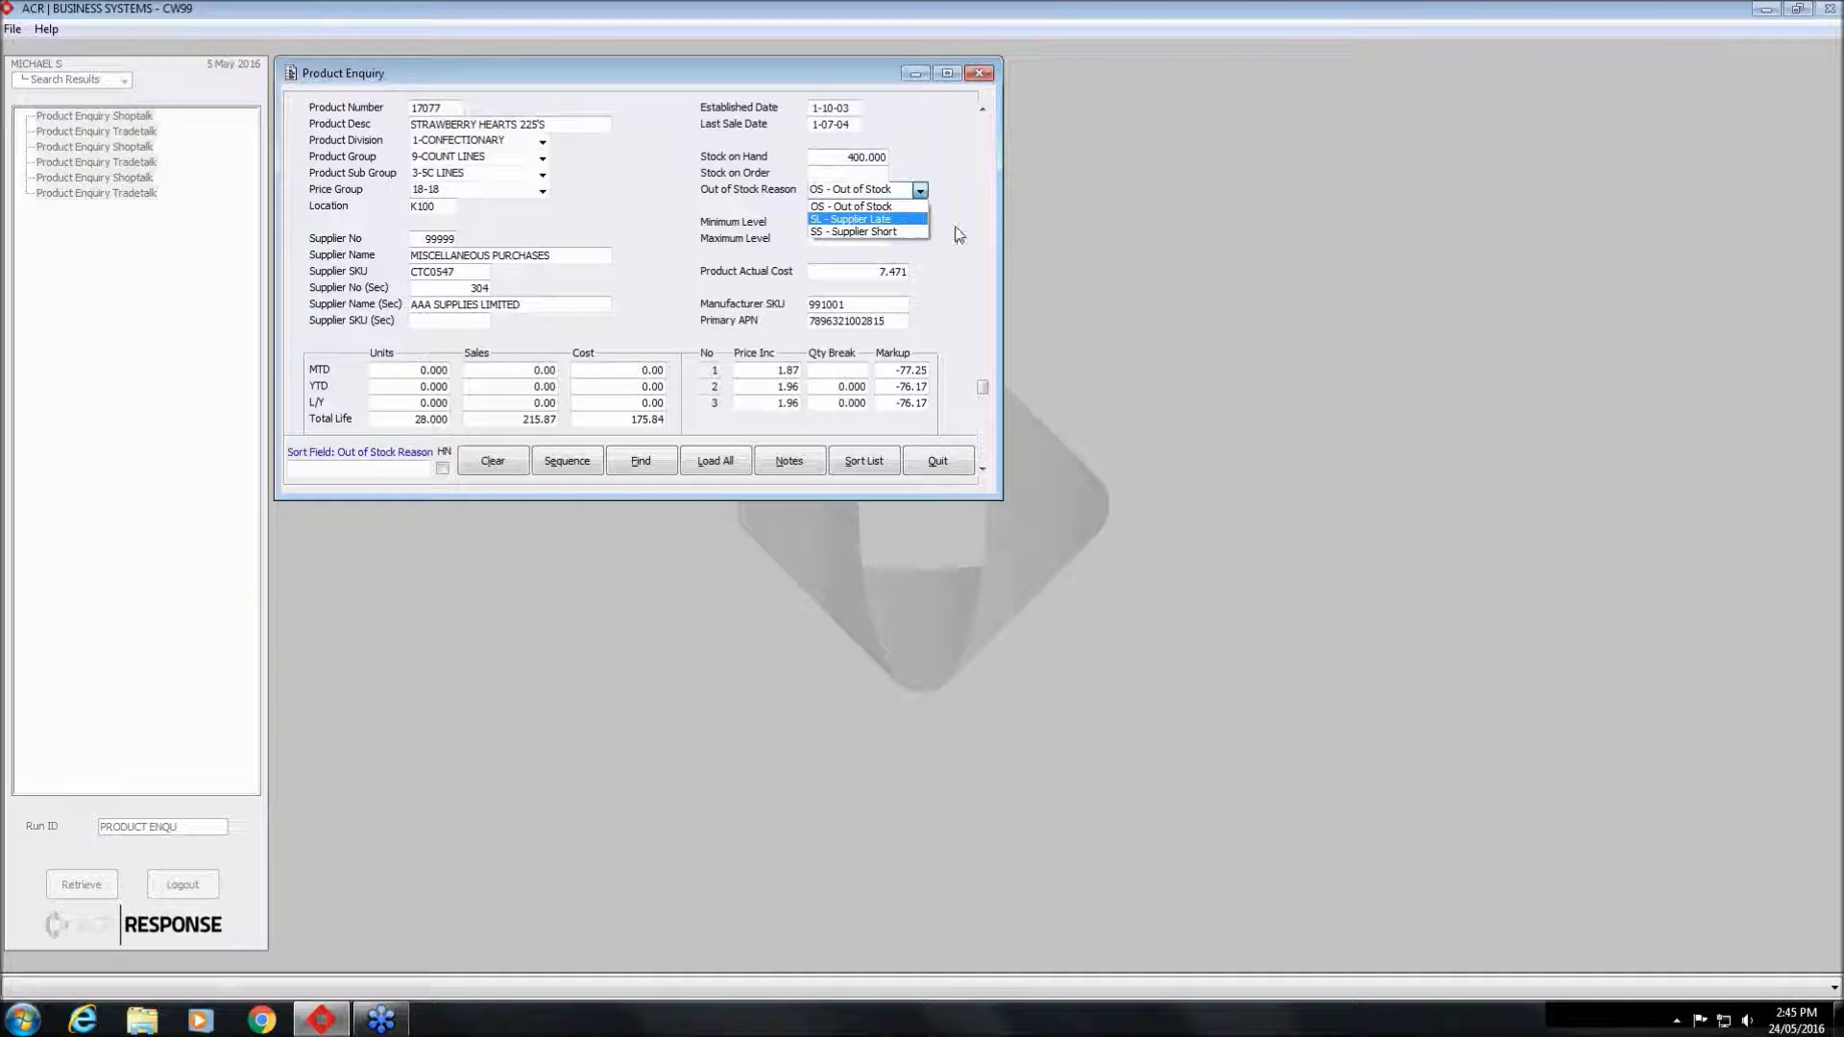
{"action": "left_click", "coordinate": [952, 230]}
{"action": "left_click", "coordinate": [1599, 259]}
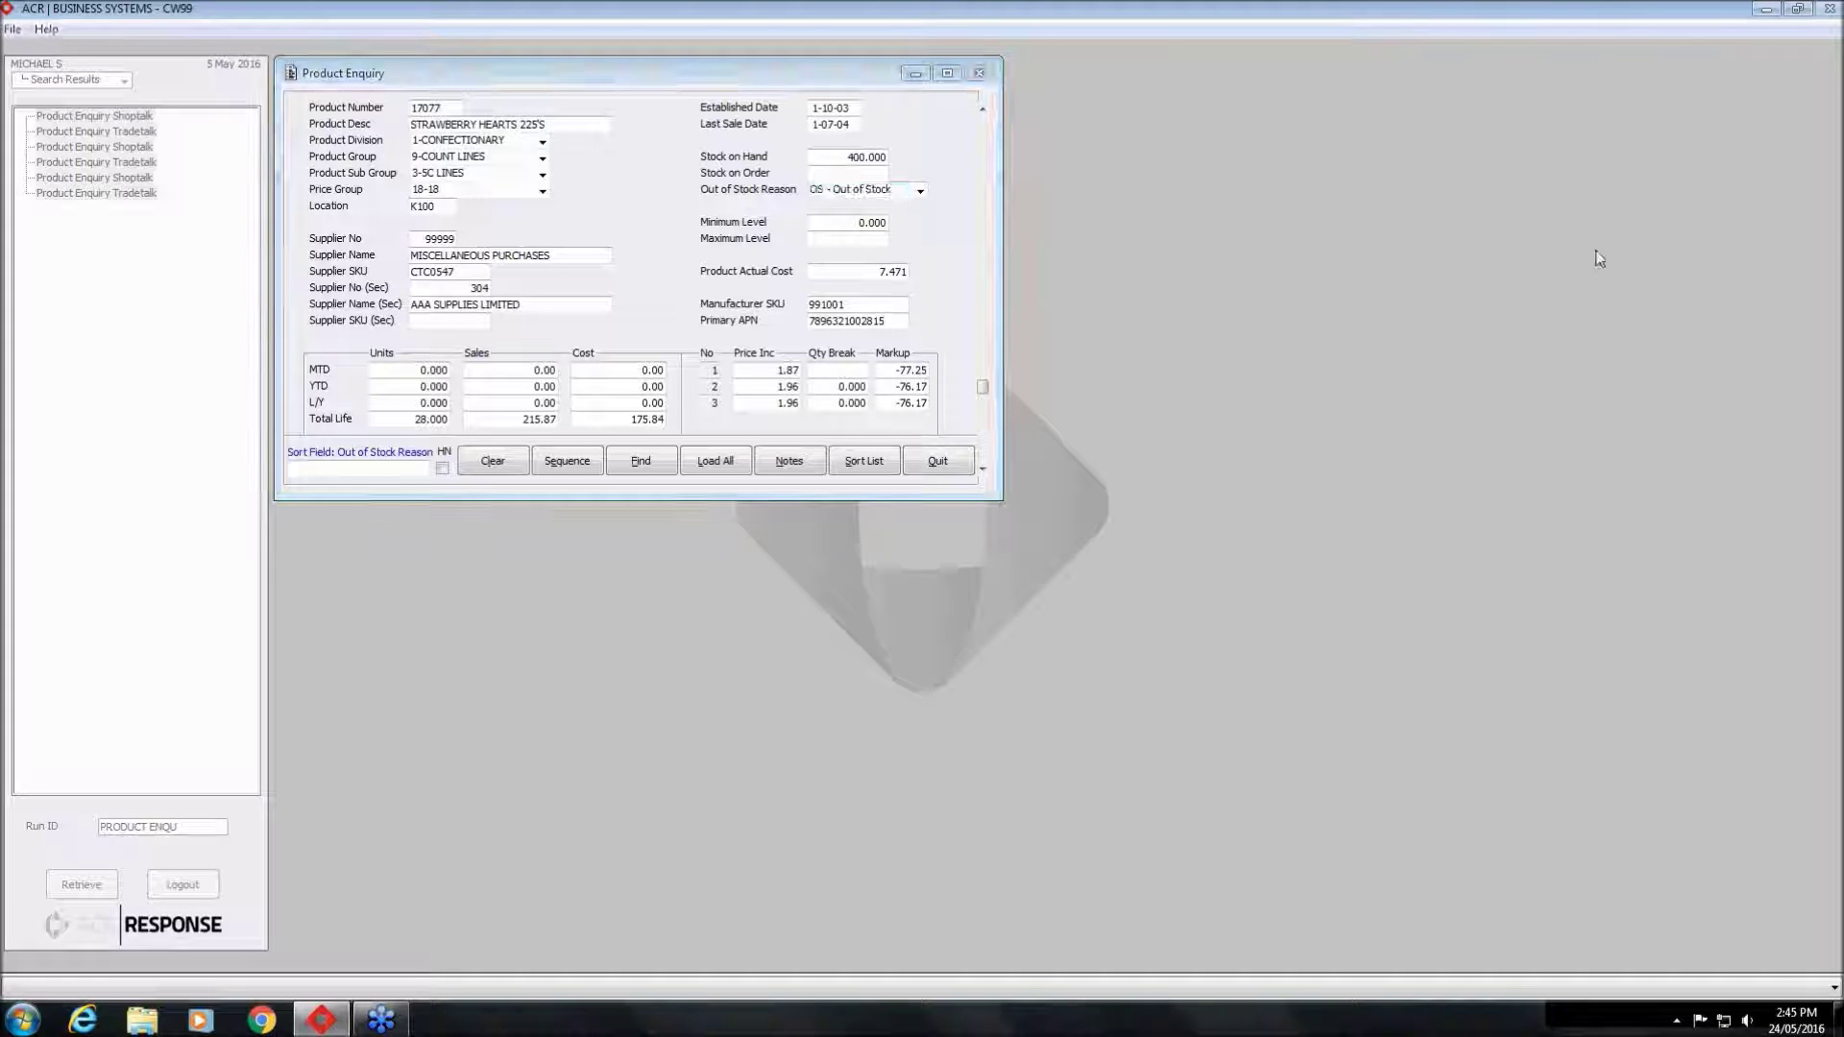
{"action": "left_click", "coordinate": [920, 192]}
{"action": "left_click", "coordinate": [920, 192]}
{"action": "left_click", "coordinate": [921, 192]}
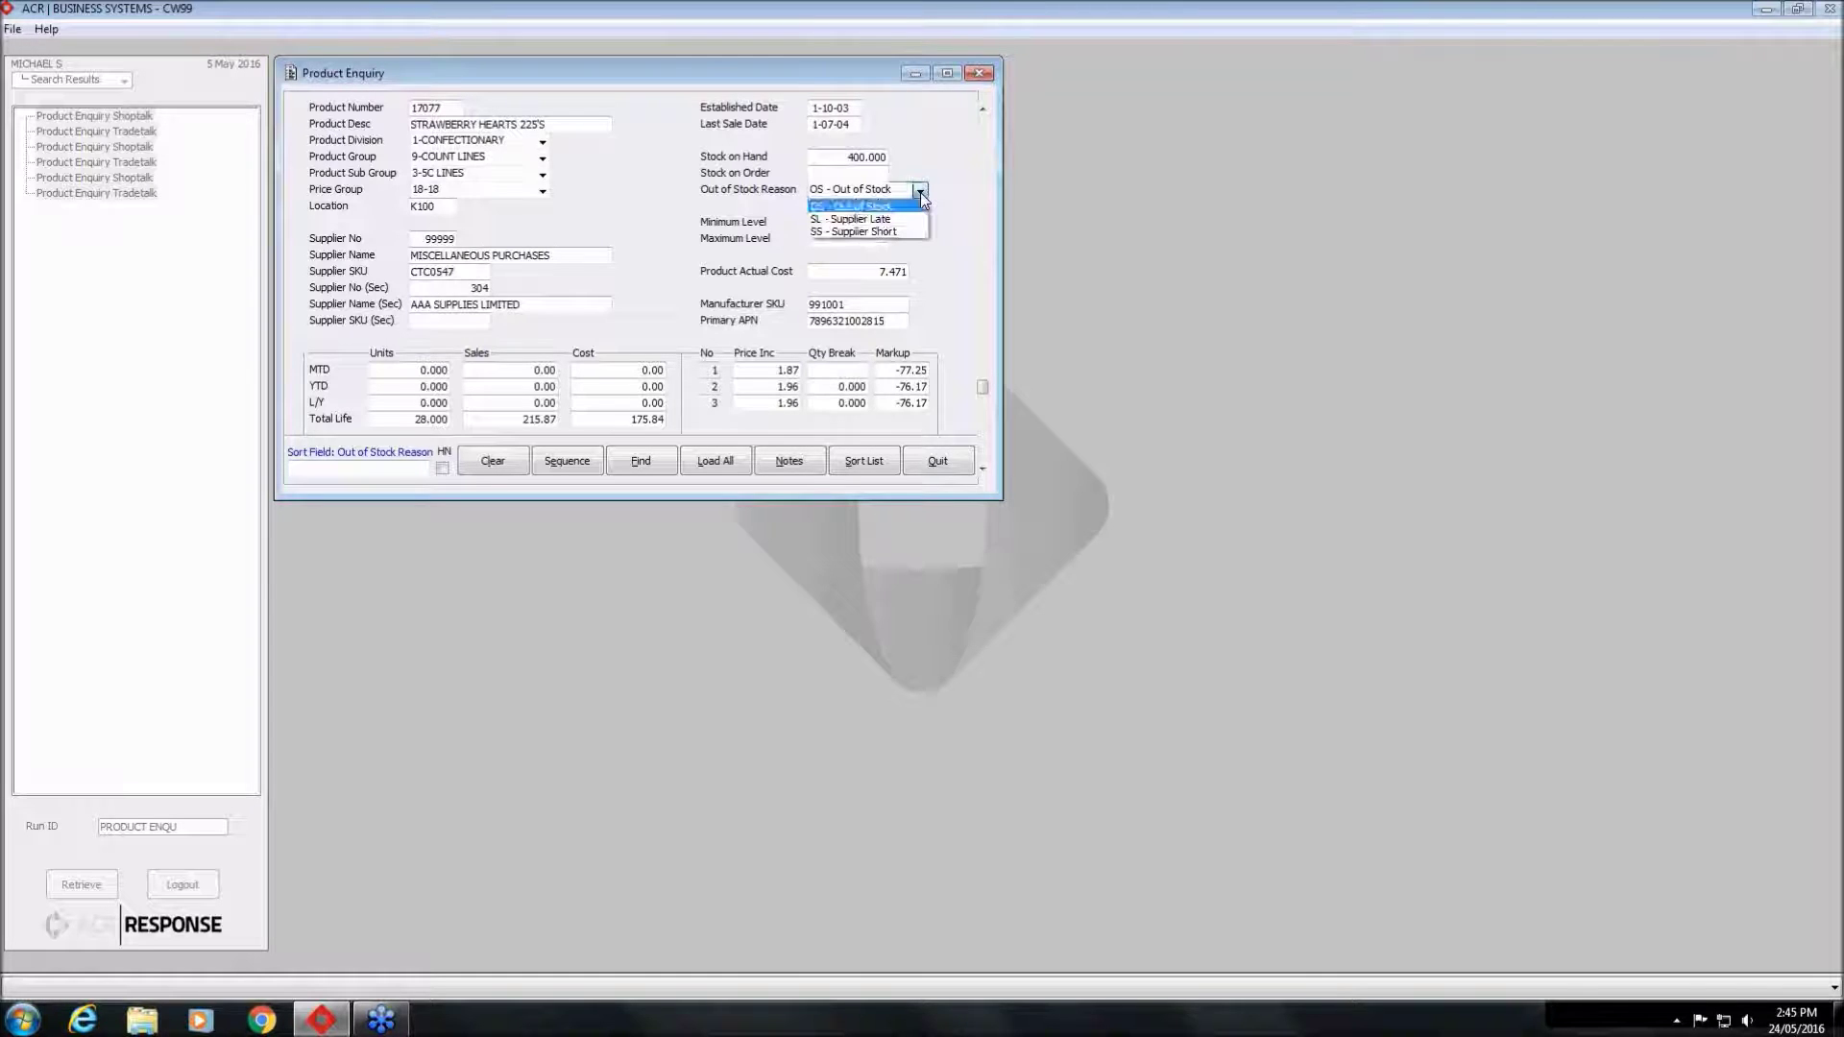
{"action": "left_click", "coordinate": [920, 192]}
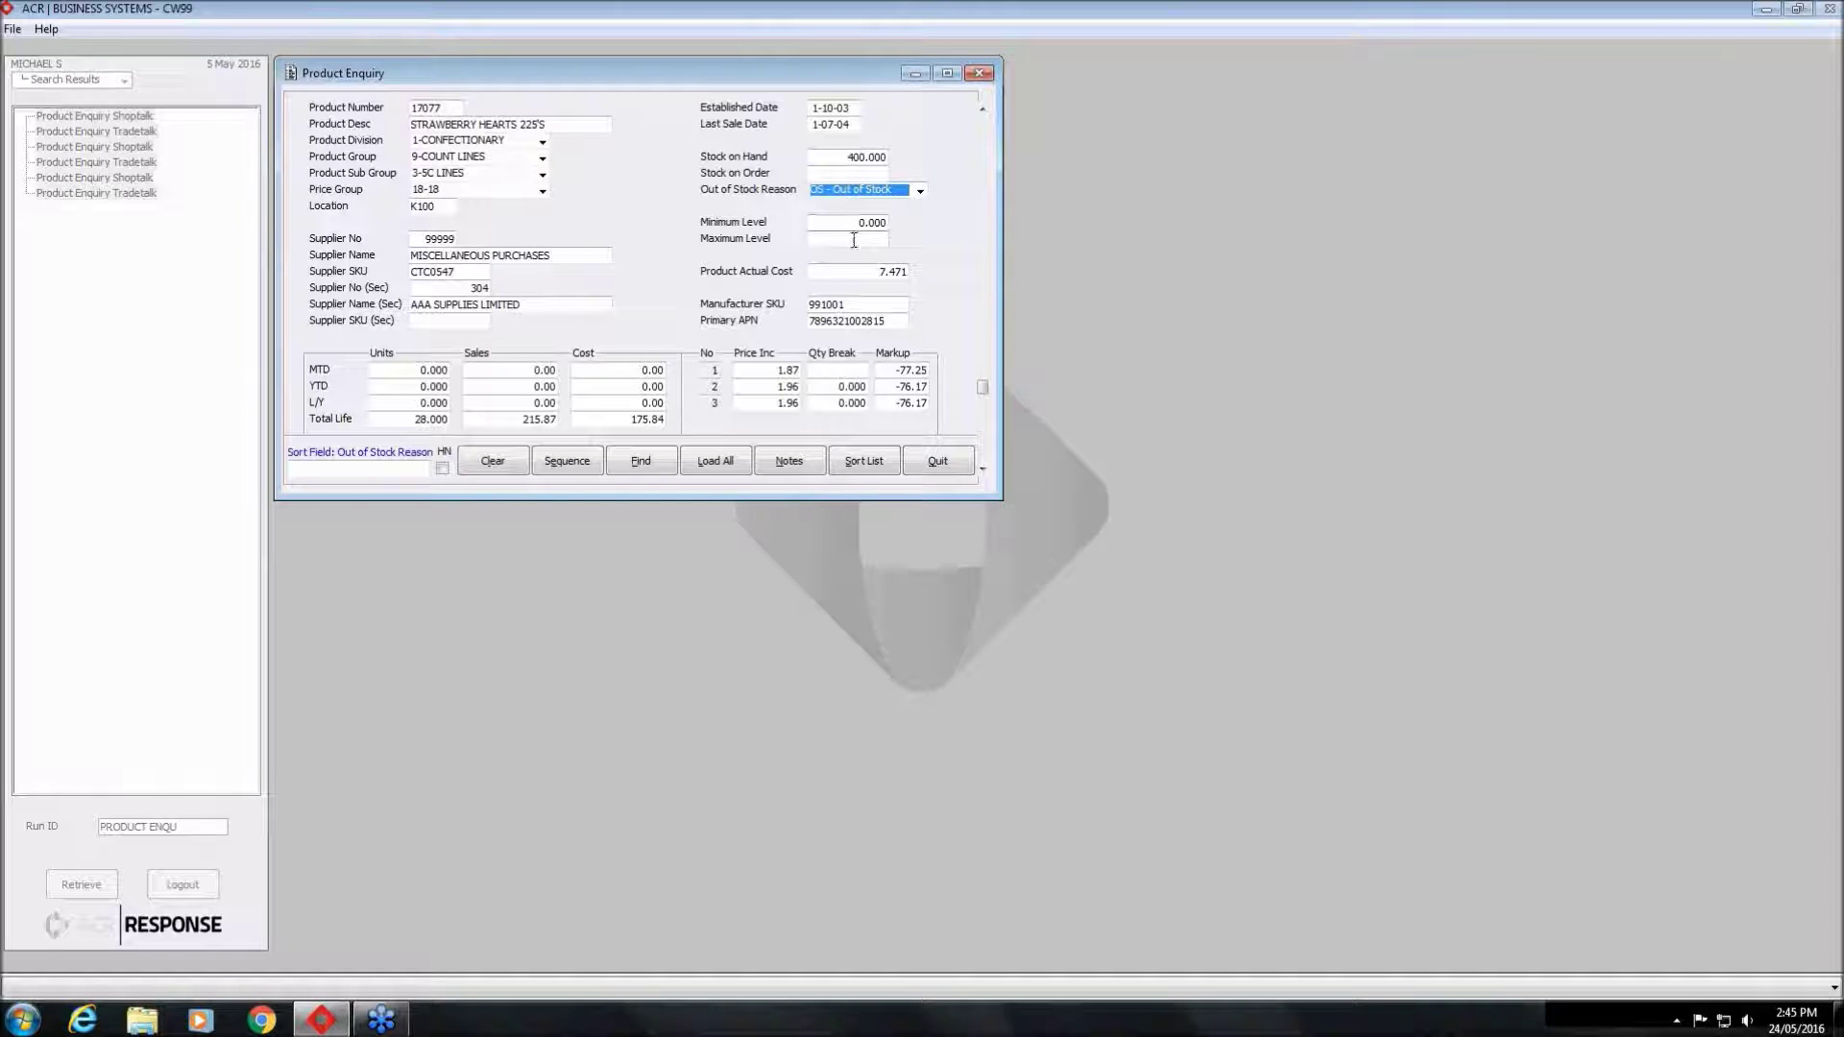
Examine the product's actual cost, manufacturer SKU and primary APN
{"action": "left_click", "coordinate": [870, 273]}
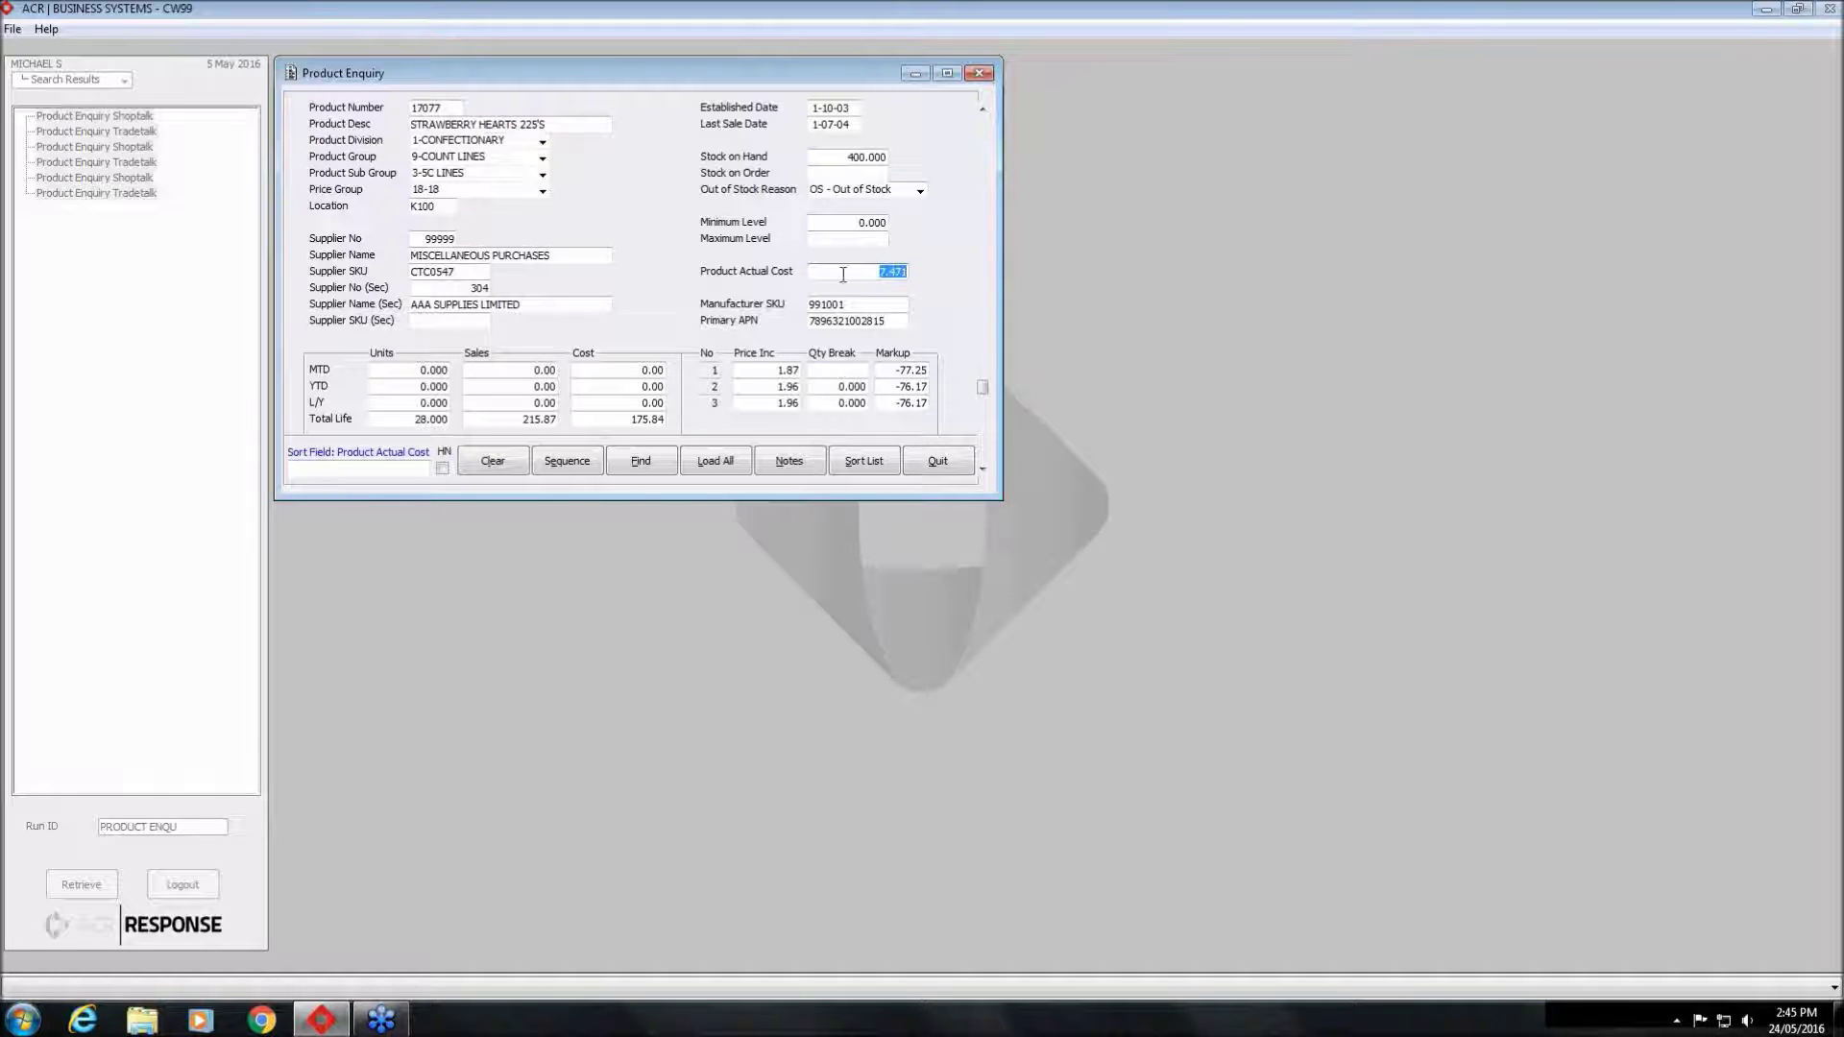
{"action": "left_click", "coordinate": [878, 272]}
{"action": "left_click", "coordinate": [893, 304]}
{"action": "left_click_drag", "start_coordinate": [904, 321], "coordinate": [774, 314]}
{"action": "left_click", "coordinate": [920, 322]}
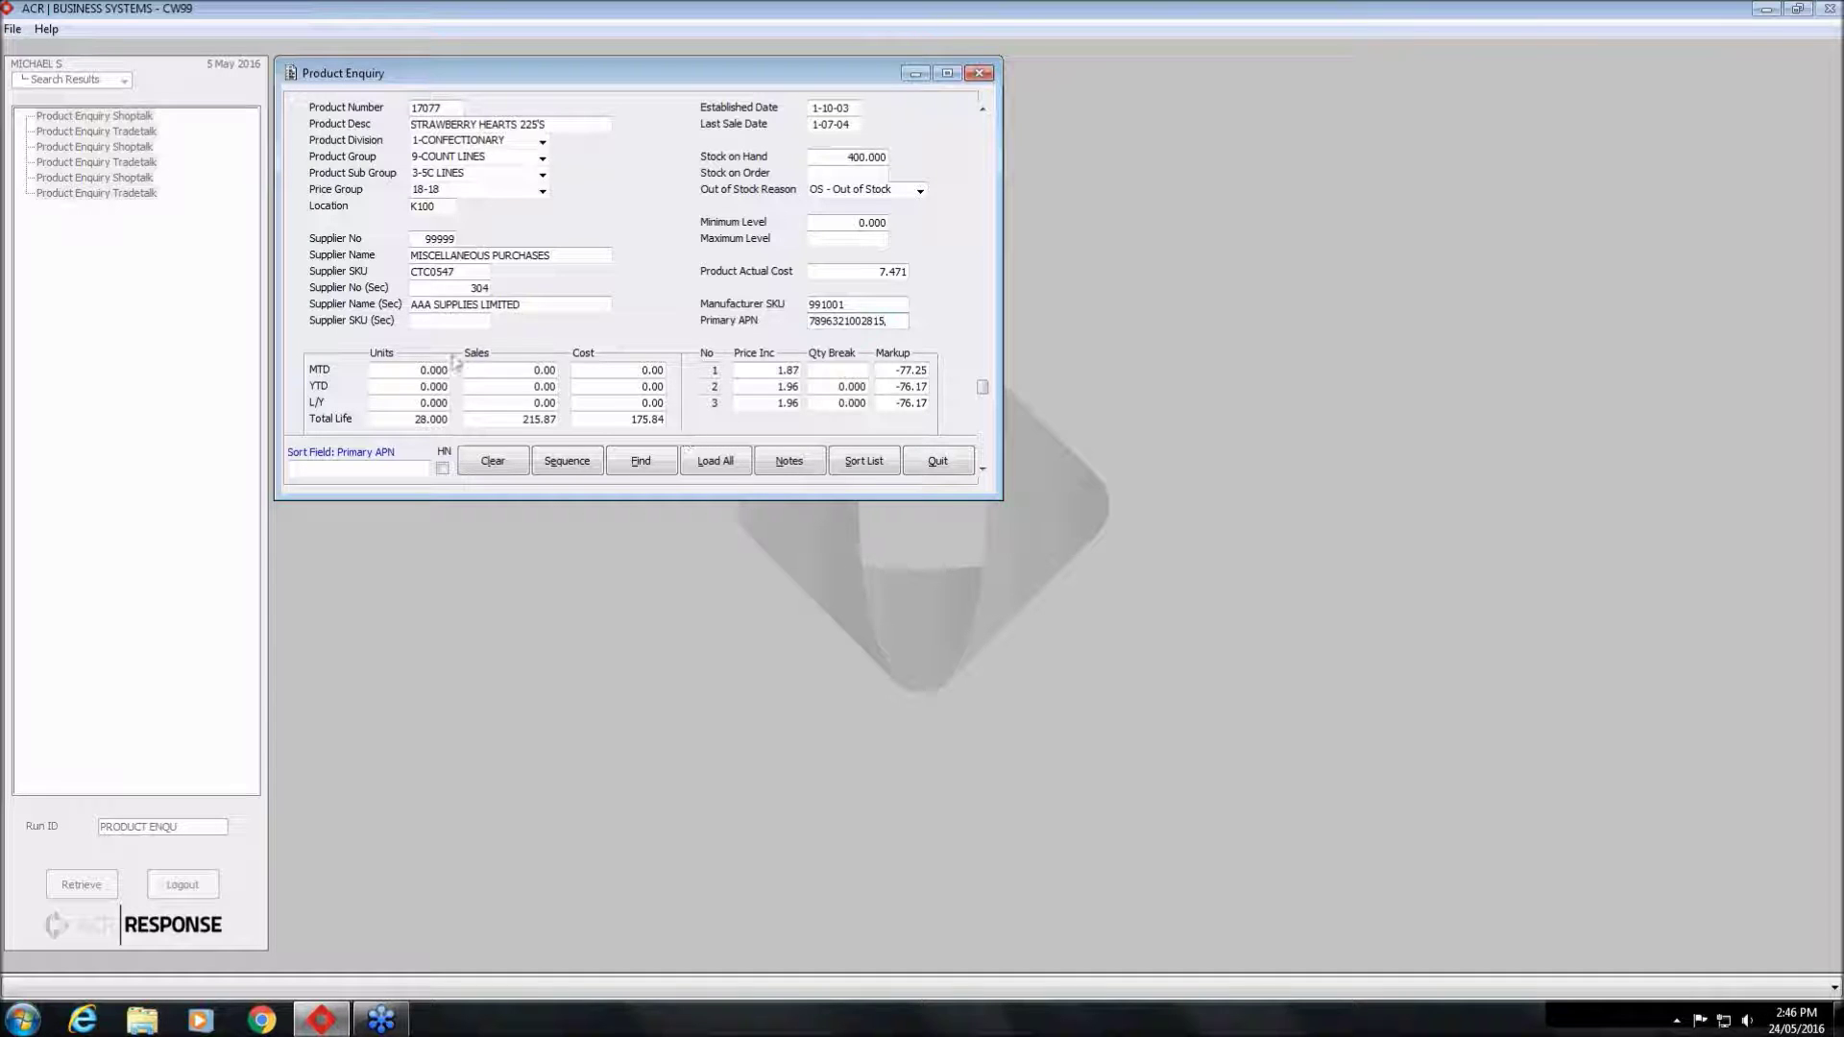
Go back to the 250ML/24 RED BULL 4PK X 6 record and examine its unit, sales and cost history
{"action": "left_click", "coordinate": [983, 108]}
{"action": "left_click", "coordinate": [982, 108]}
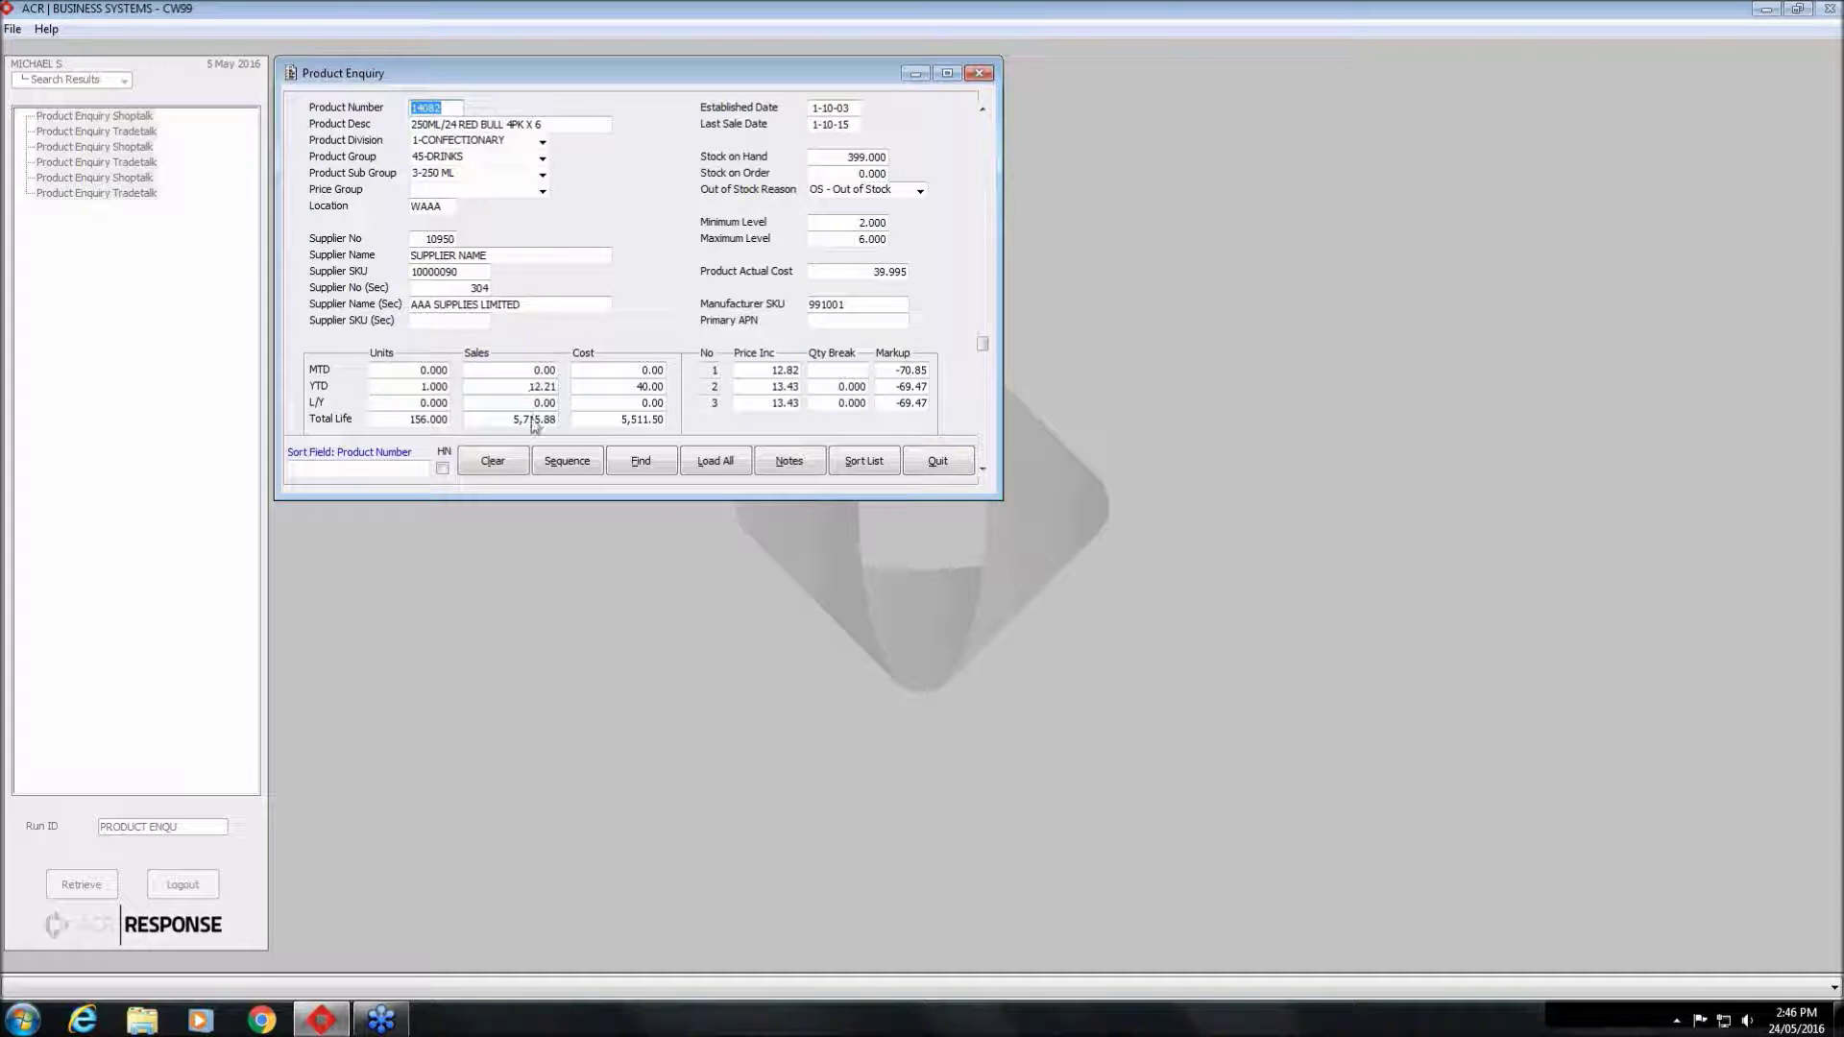
Examine the product's lifetime cost and sales and its year-to-date cost, sales and units, and close the enquiry
{"action": "left_click", "coordinate": [587, 423]}
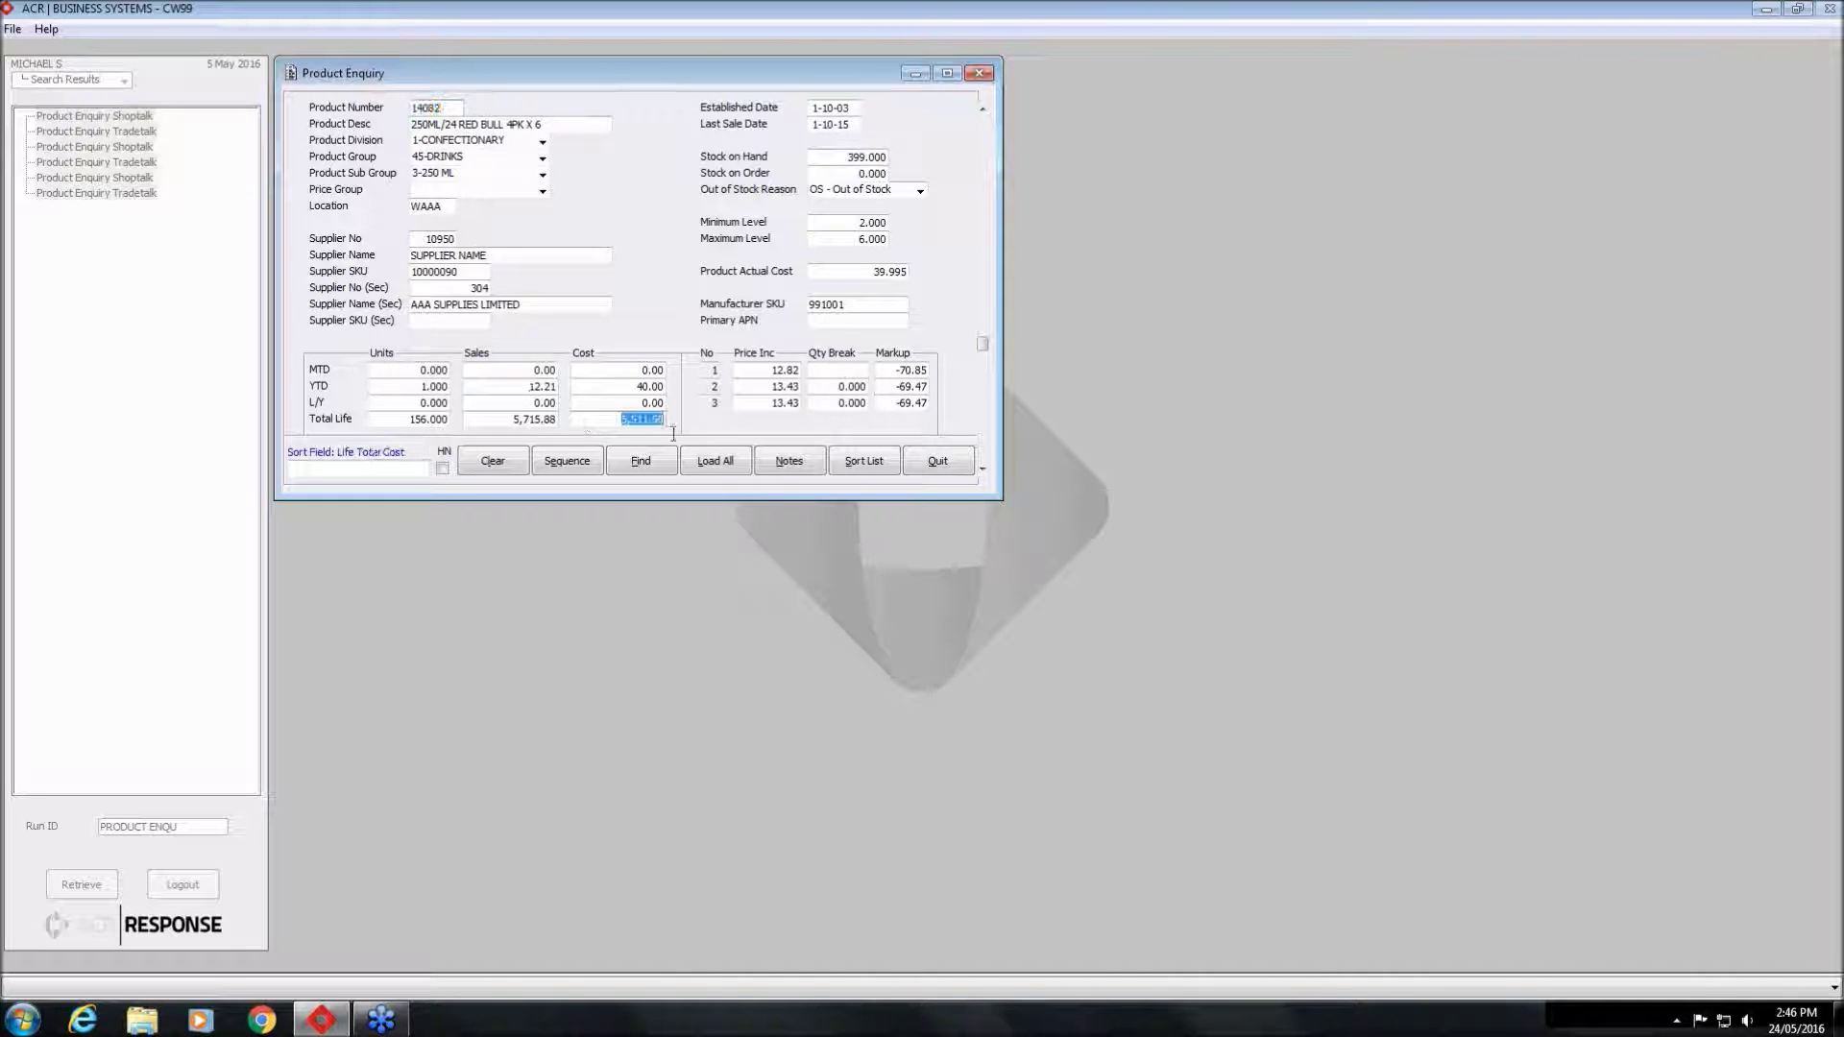
{"action": "left_click", "coordinate": [550, 420]}
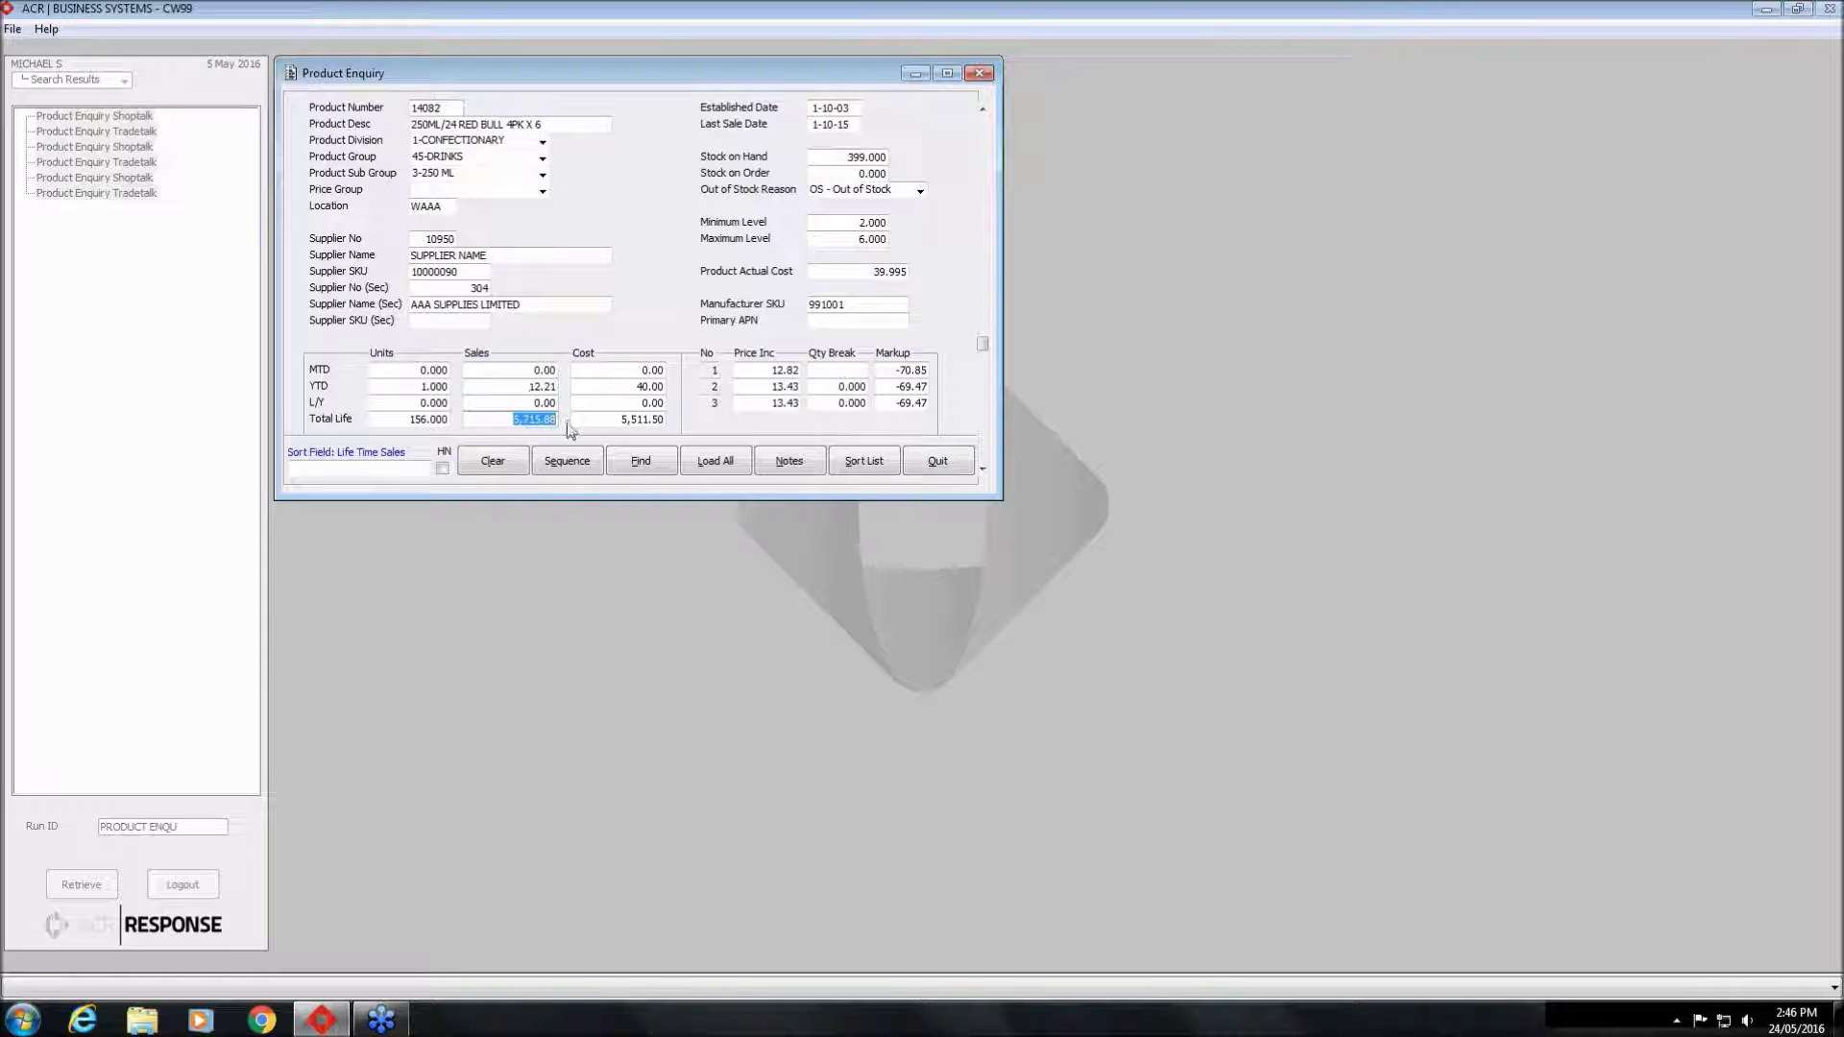
{"action": "left_click", "coordinate": [623, 388]}
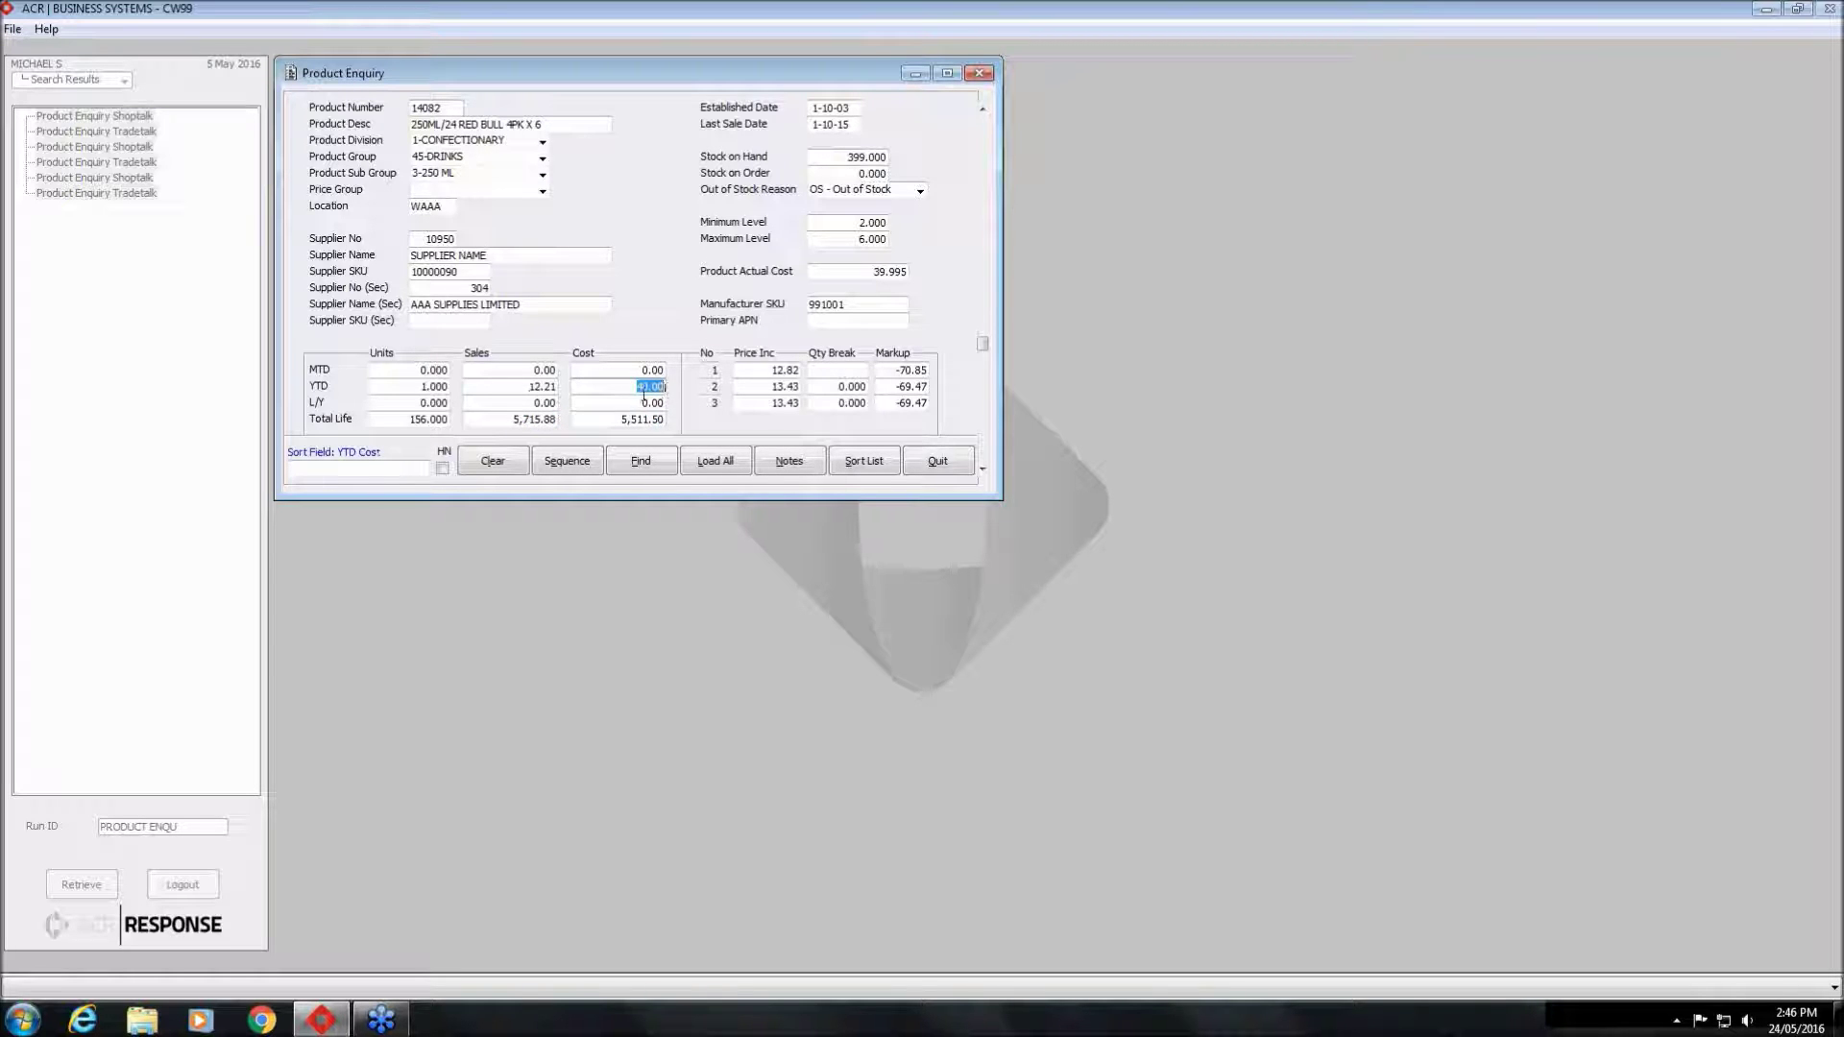
{"action": "left_click", "coordinate": [523, 387]}
{"action": "left_click", "coordinate": [438, 388]}
{"action": "left_click", "coordinate": [945, 471]}
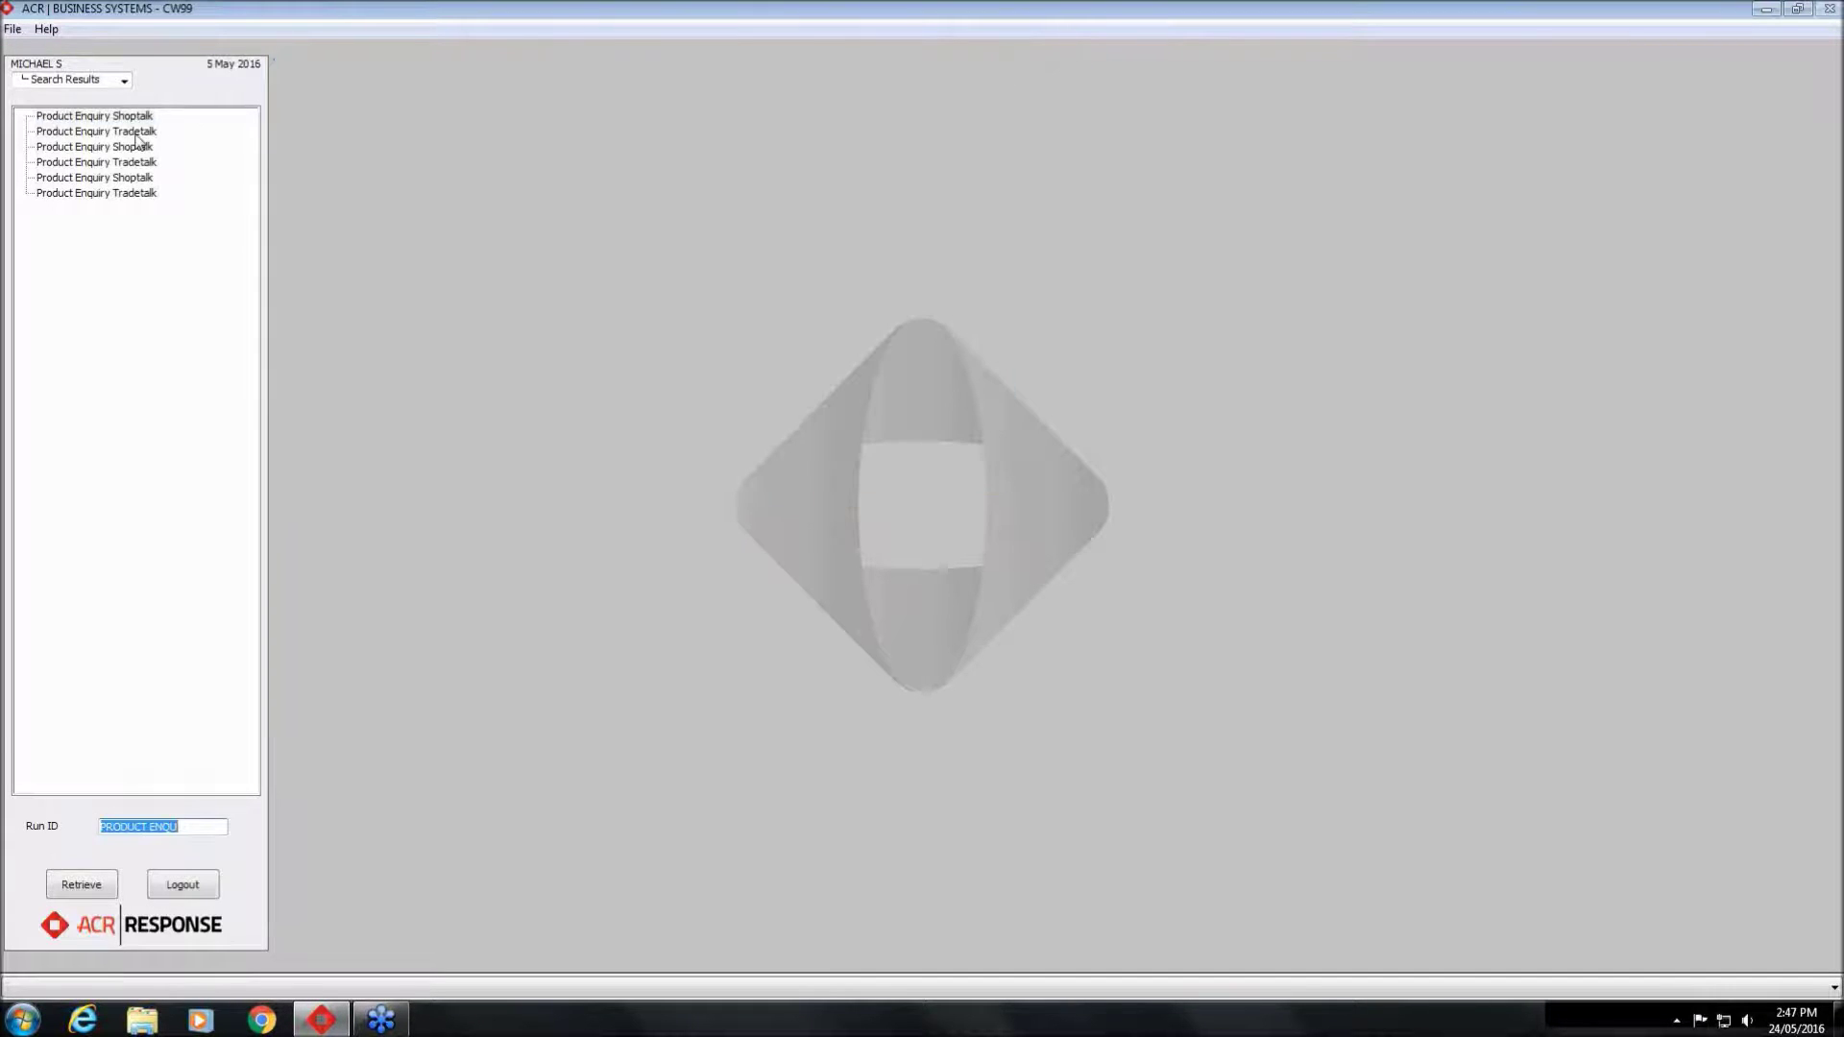
In Product Enquiry Tradetalk, find the products in division 1-CONFECTIONARY, group 45-DRINKS, from supplier 10950
{"action": "double_click", "coordinate": [136, 134]}
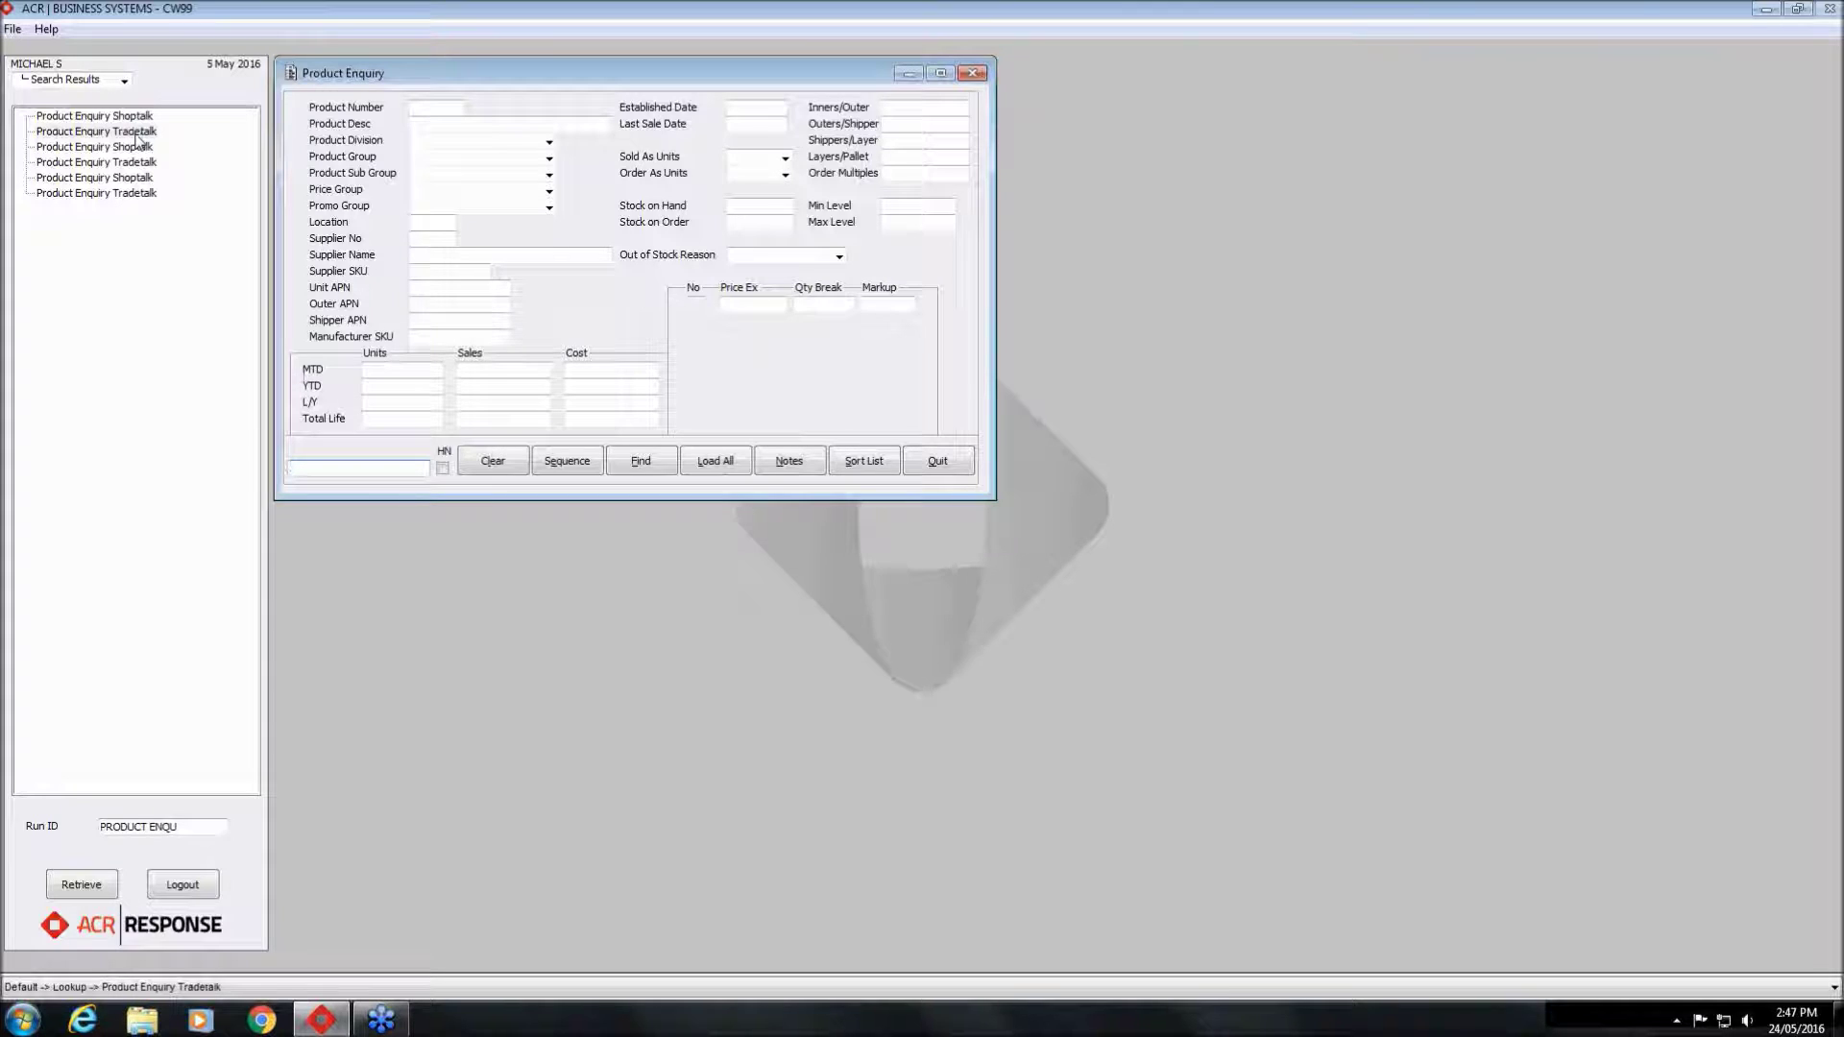
{"action": "left_click", "coordinate": [551, 143]}
{"action": "left_click", "coordinate": [555, 166]}
{"action": "left_click", "coordinate": [549, 158]}
{"action": "scroll", "coordinate": [499, 207], "scroll_direction": "down", "scroll_amount": 3}
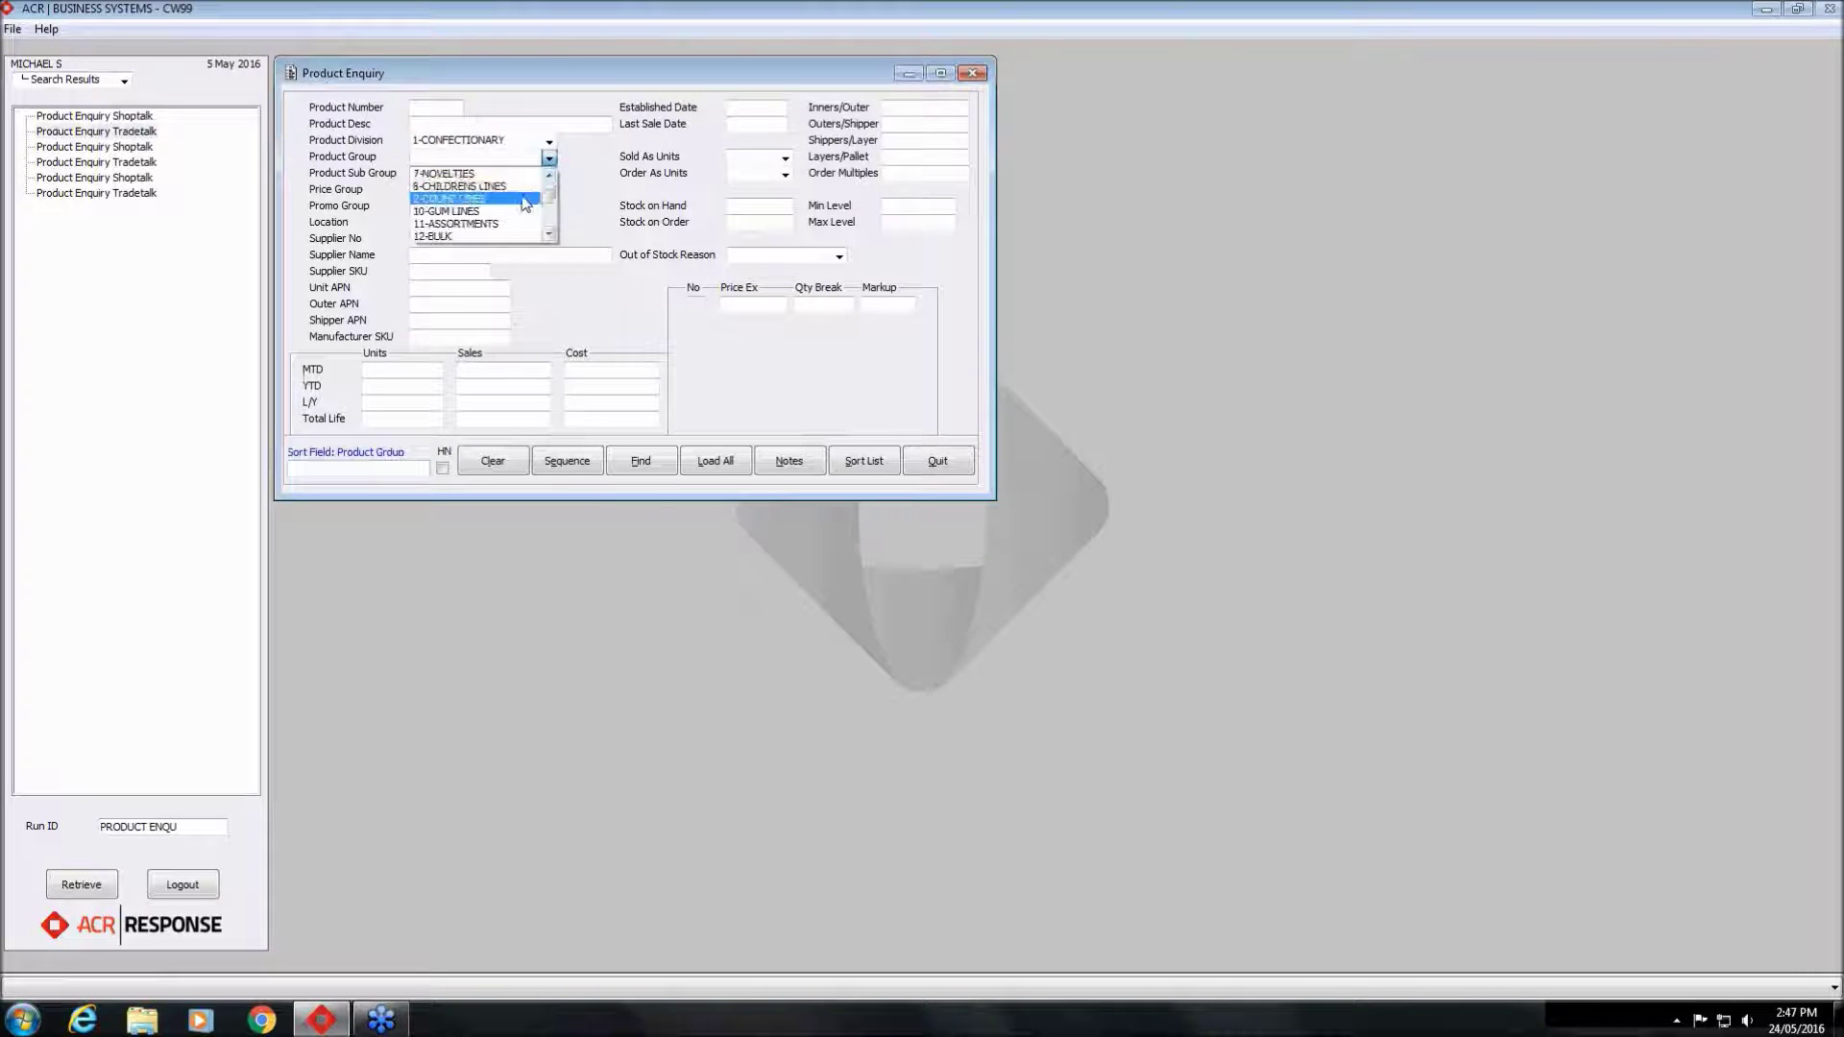
{"action": "left_click", "coordinate": [499, 212]}
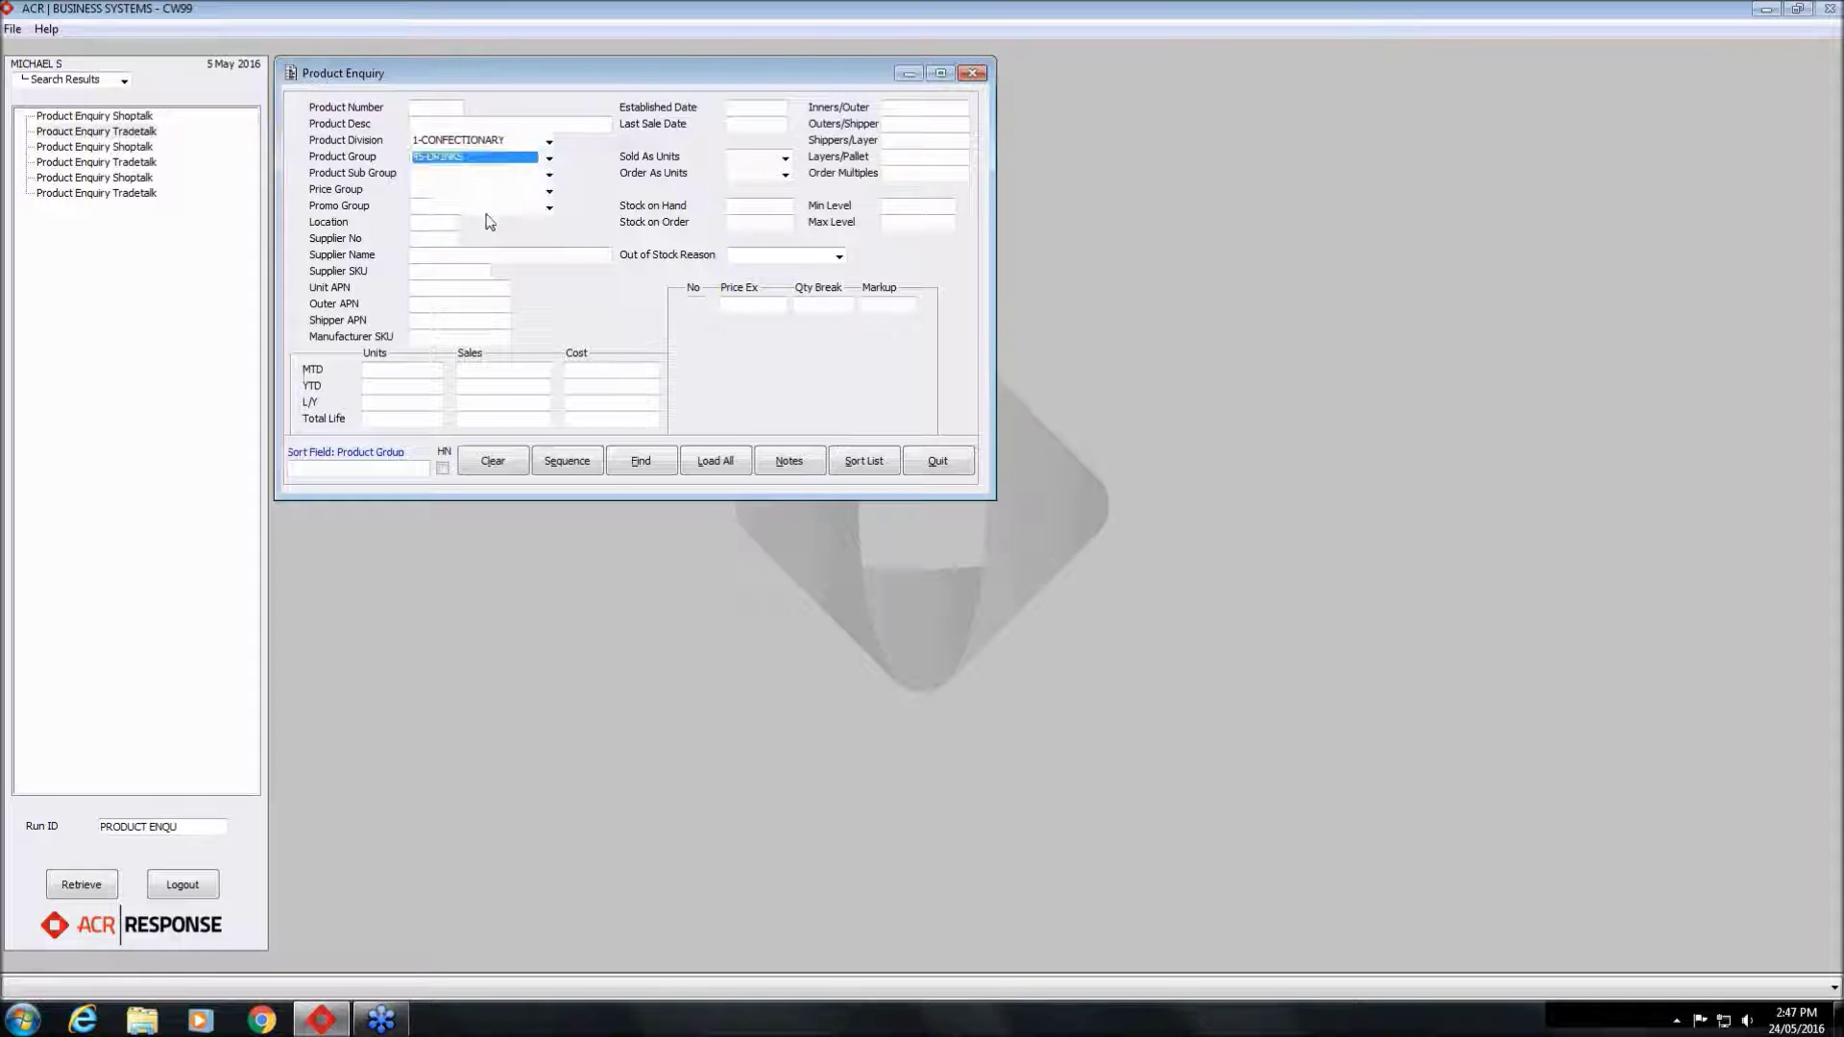
{"action": "left_click", "coordinate": [420, 237]}
{"action": "type", "text": "10990"}
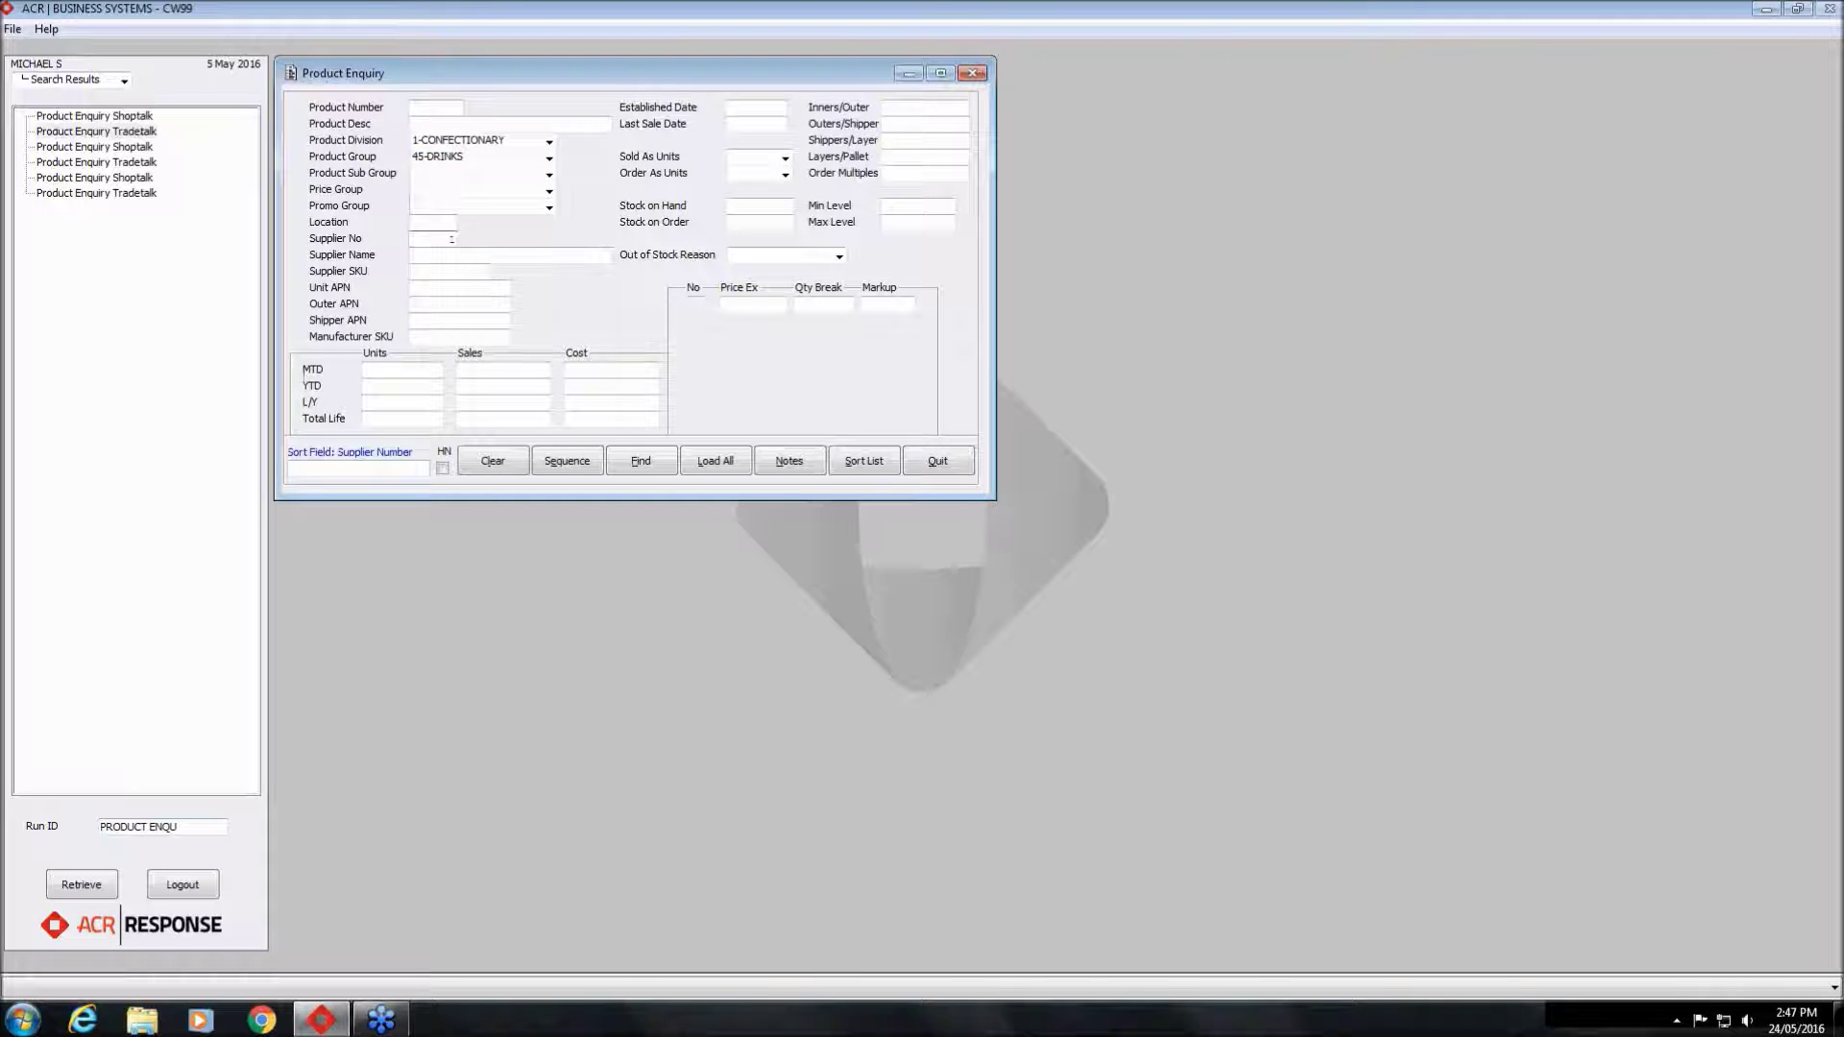
{"action": "left_click", "coordinate": [634, 465]}
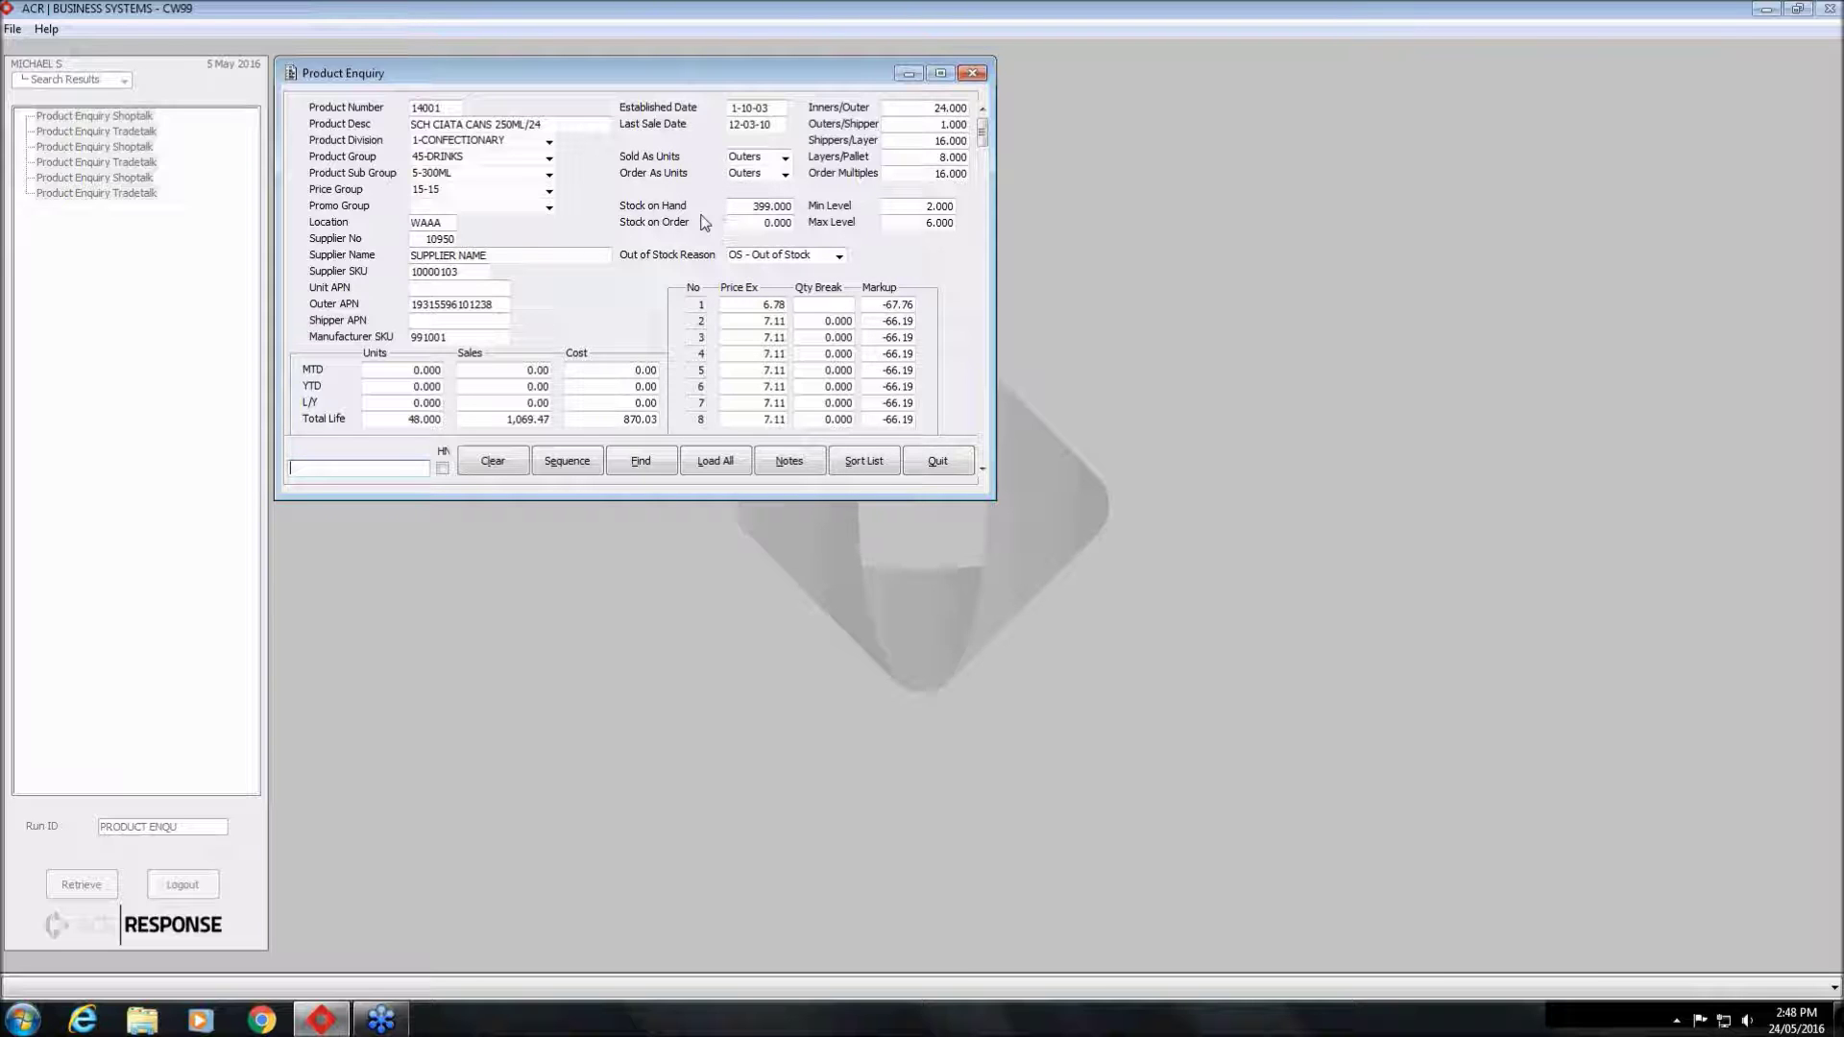
Examine the stock on hand and stock on order of the SCH CIATA CANS 250ML/24 product
{"action": "left_click", "coordinate": [755, 207]}
{"action": "left_click", "coordinate": [742, 223]}
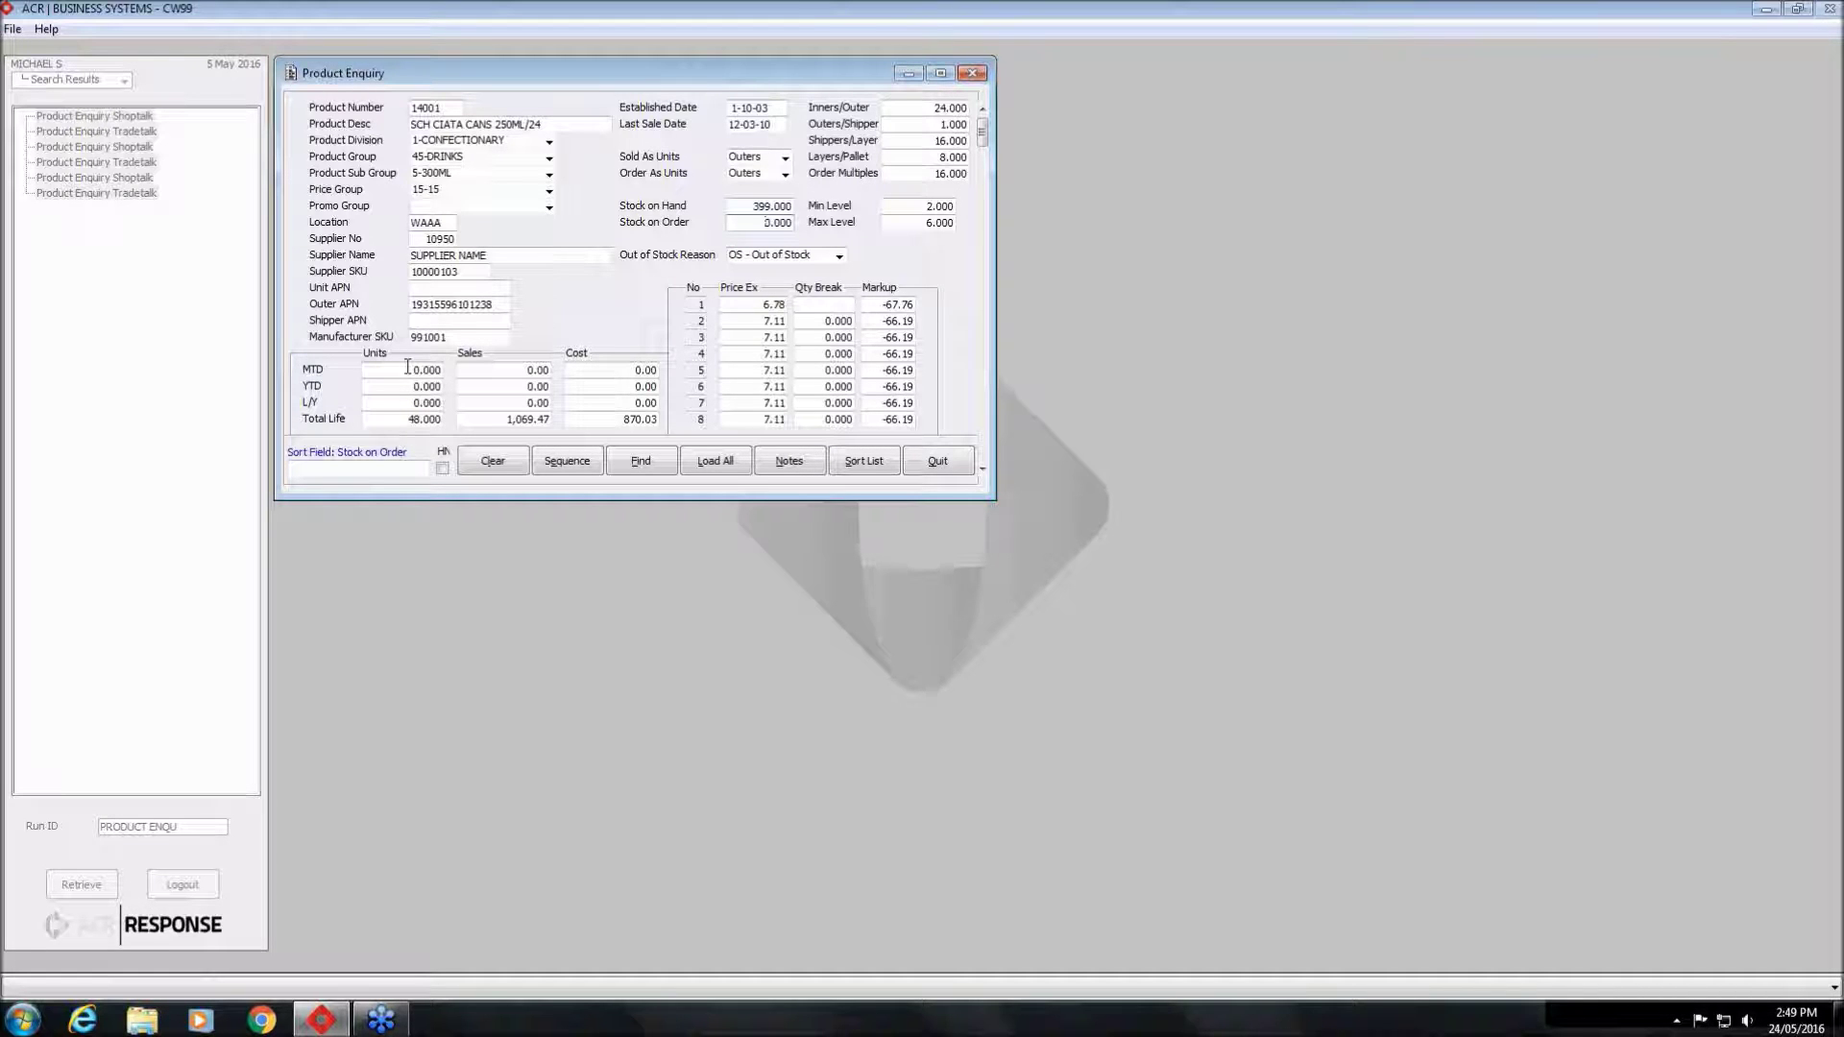
Look up product 80085 and dismiss its Product/POS notes after reading them
{"action": "left_click", "coordinate": [442, 469]}
{"action": "type", "text": "80085"}
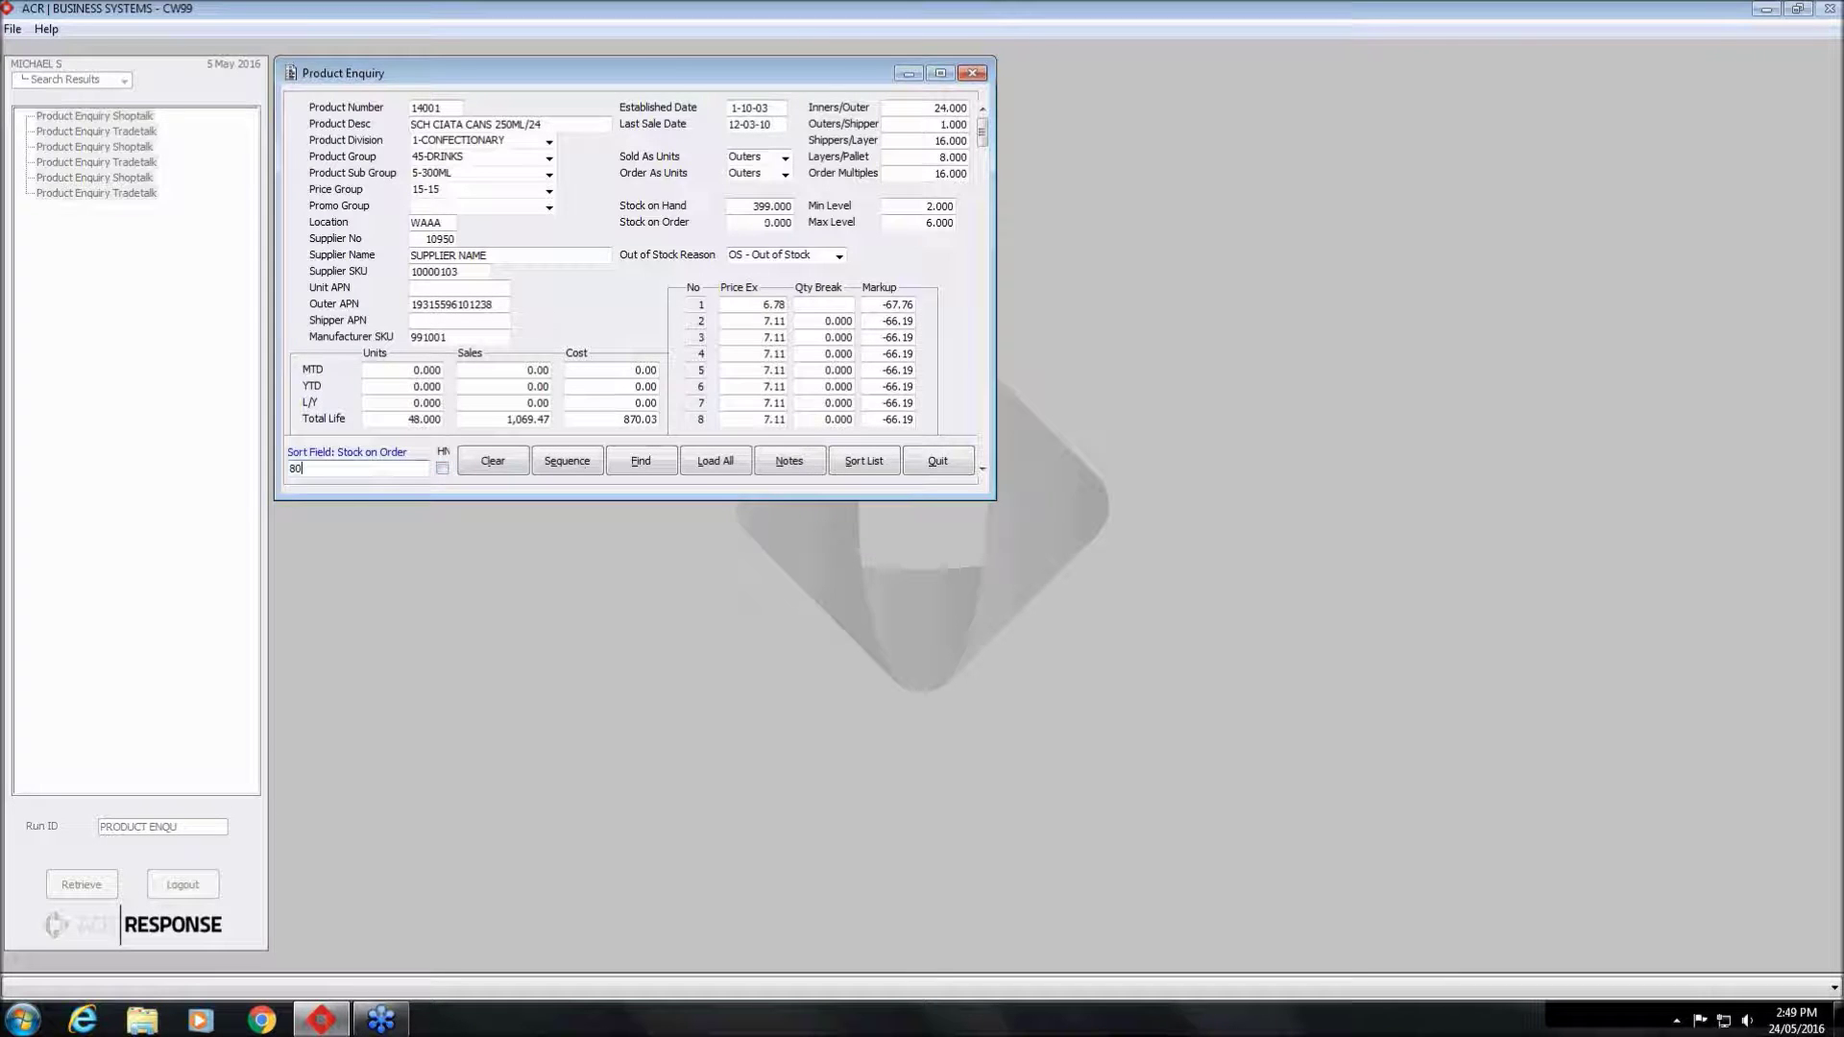
{"action": "key", "text": "Return"}
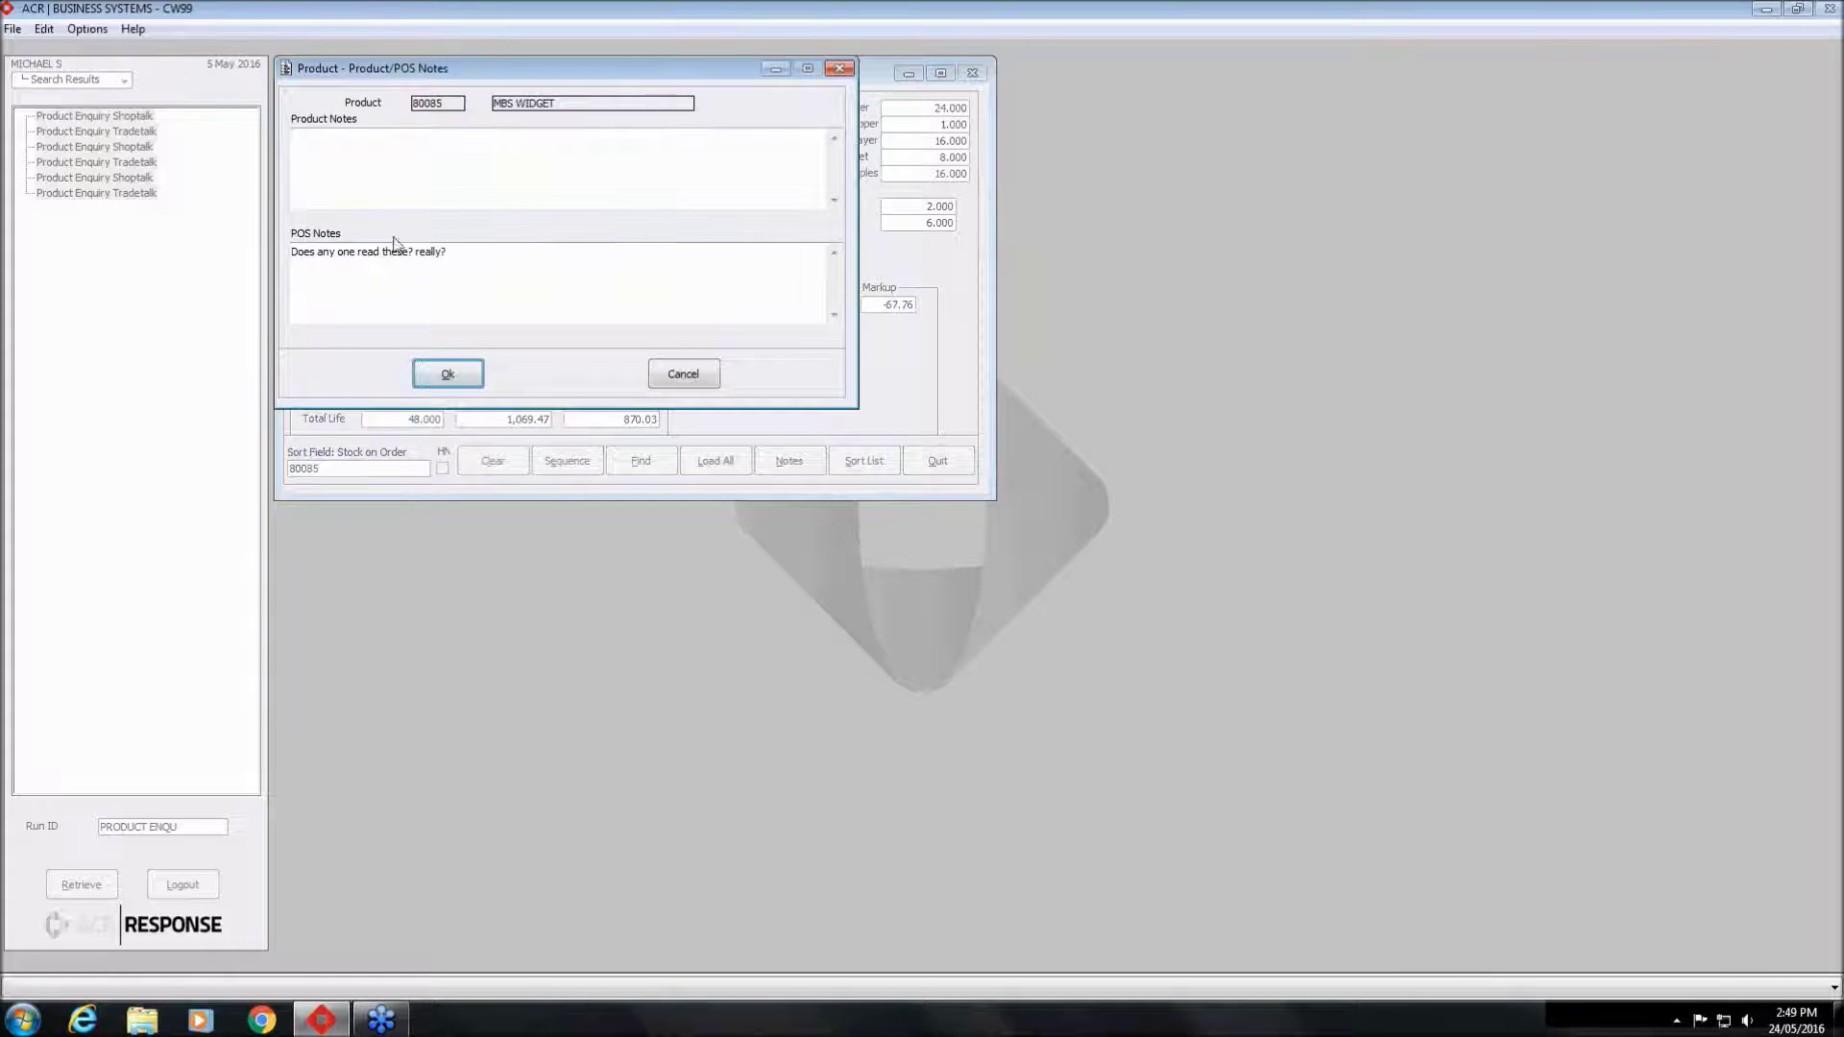
{"action": "left_click", "coordinate": [459, 375]}
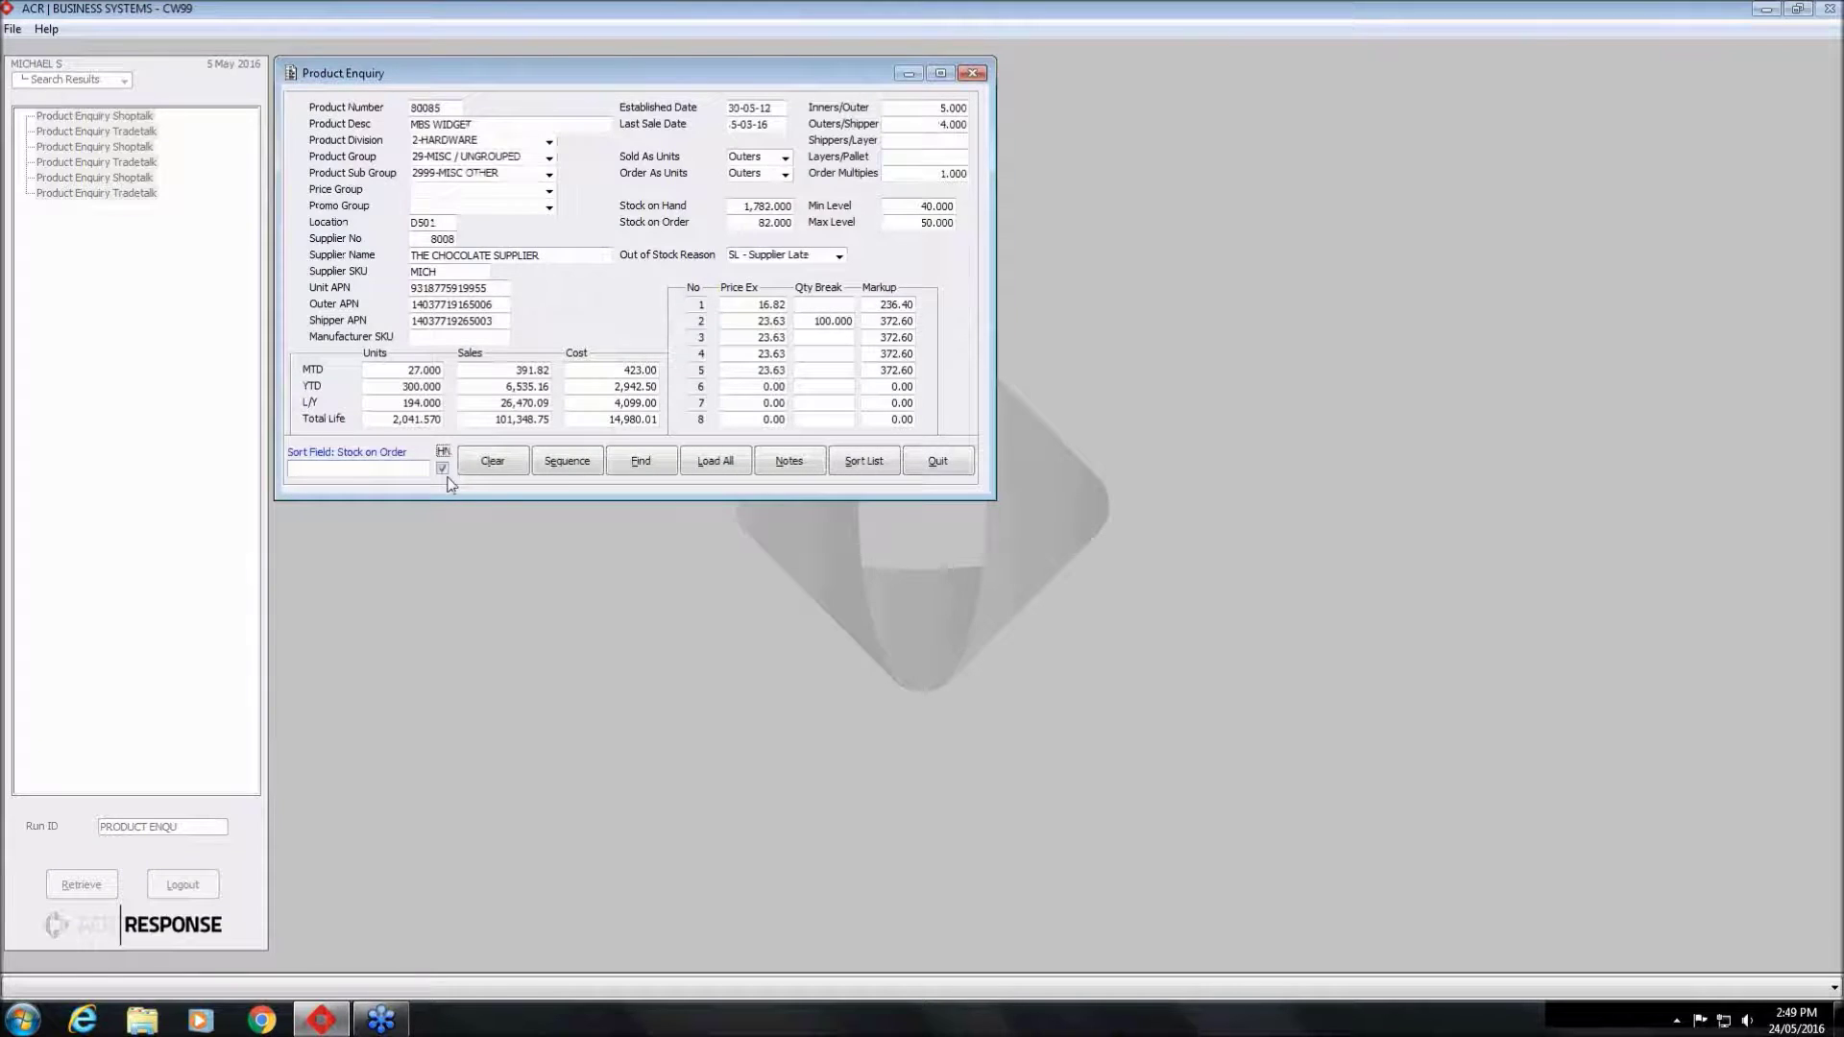
Clear the enquiry, look up product 80085 again, and open and close its notes
{"action": "left_click", "coordinate": [500, 465]}
{"action": "type", "text": "80085"}
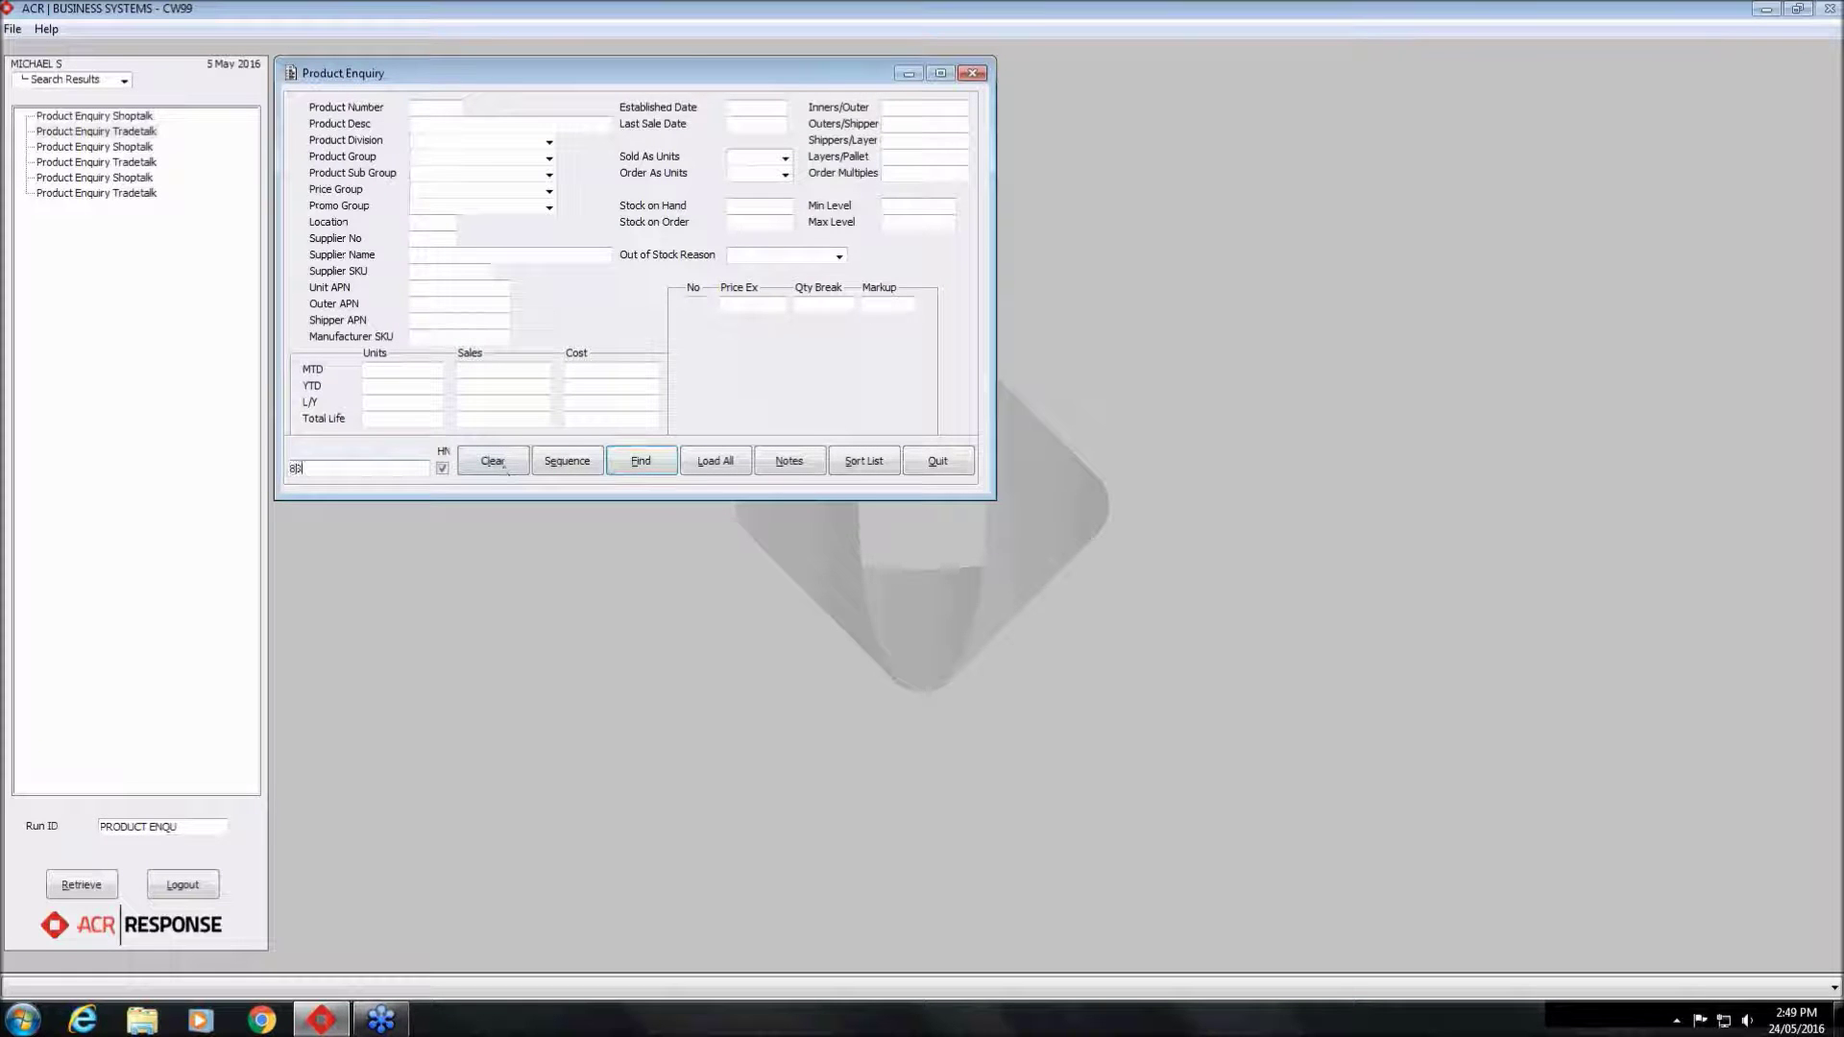
{"action": "key", "text": "Return"}
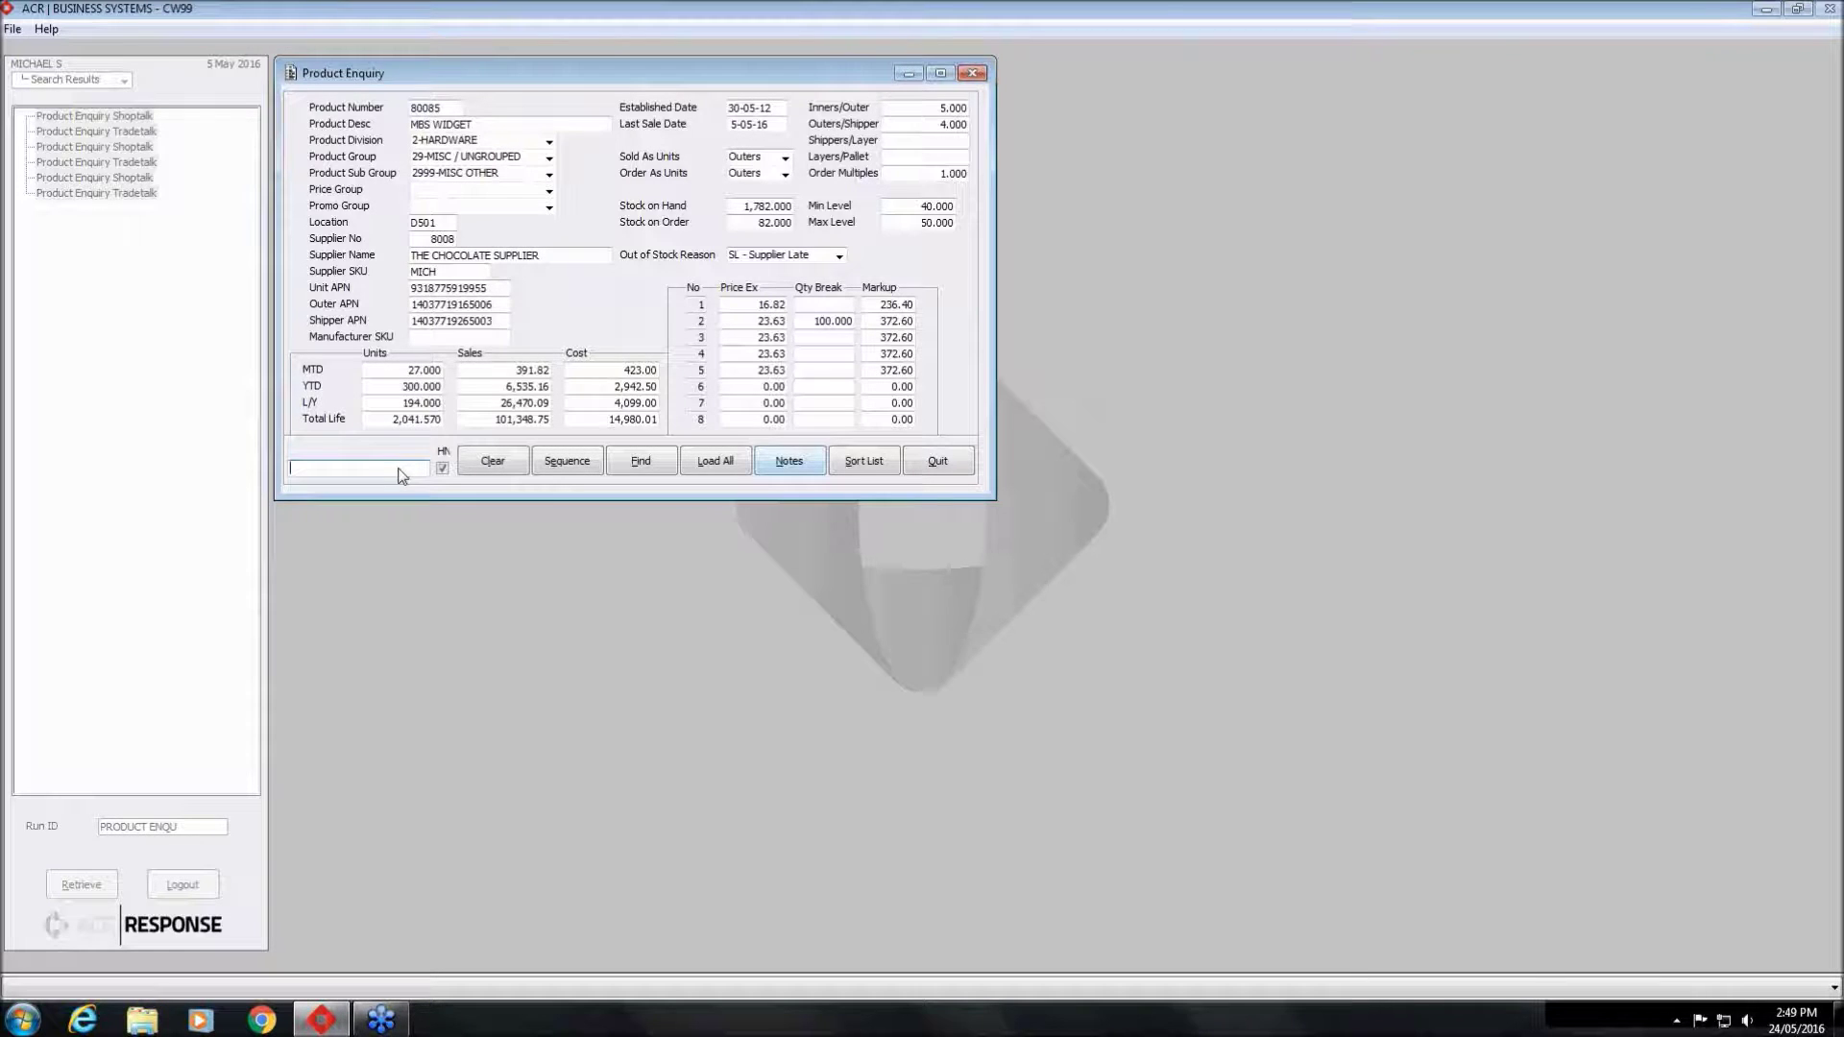
{"action": "key", "text": "alt+n"}
{"action": "left_click", "coordinate": [687, 372]}
Clear the enquiry and find the products in division 1-CONFECTIONARY, group 45-DRINKS, for supplier number 10950
{"action": "left_click", "coordinate": [495, 461]}
{"action": "left_click", "coordinate": [550, 142]}
{"action": "left_click", "coordinate": [549, 147]}
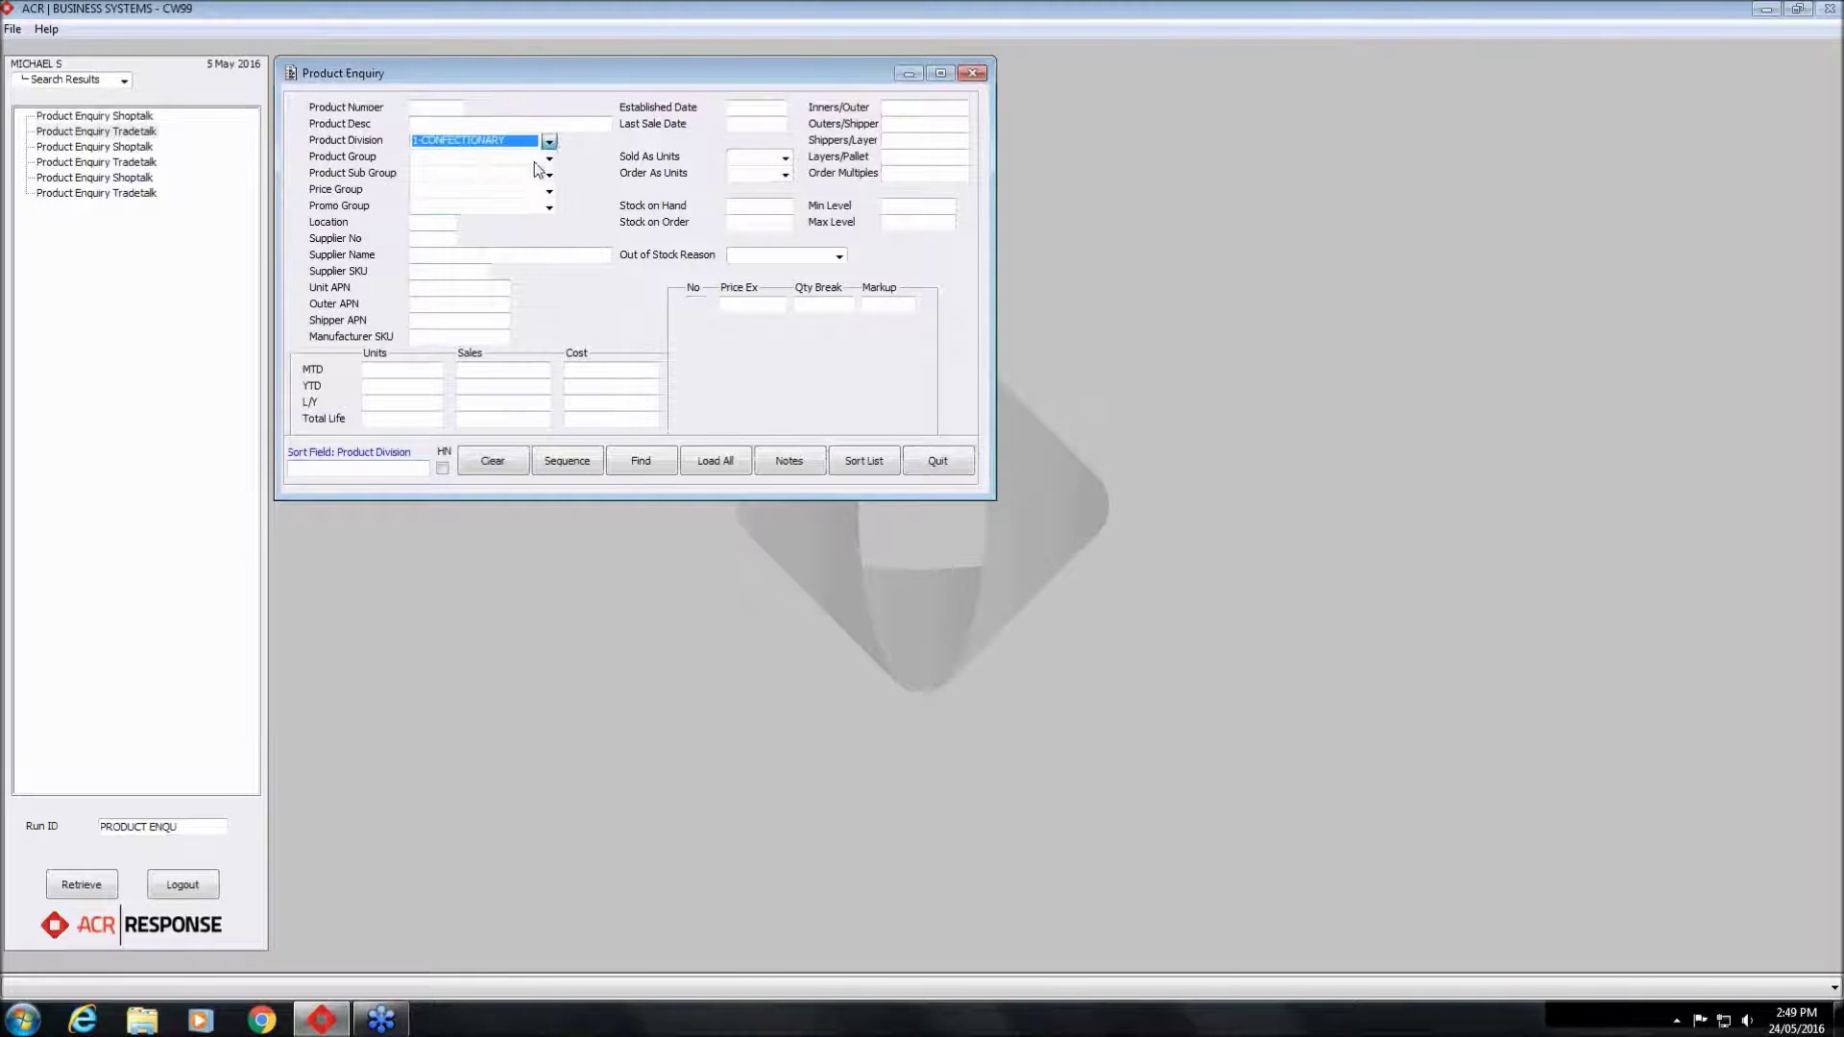
{"action": "left_click", "coordinate": [549, 159]}
{"action": "scroll", "coordinate": [516, 202], "scroll_direction": "down", "scroll_amount": 2}
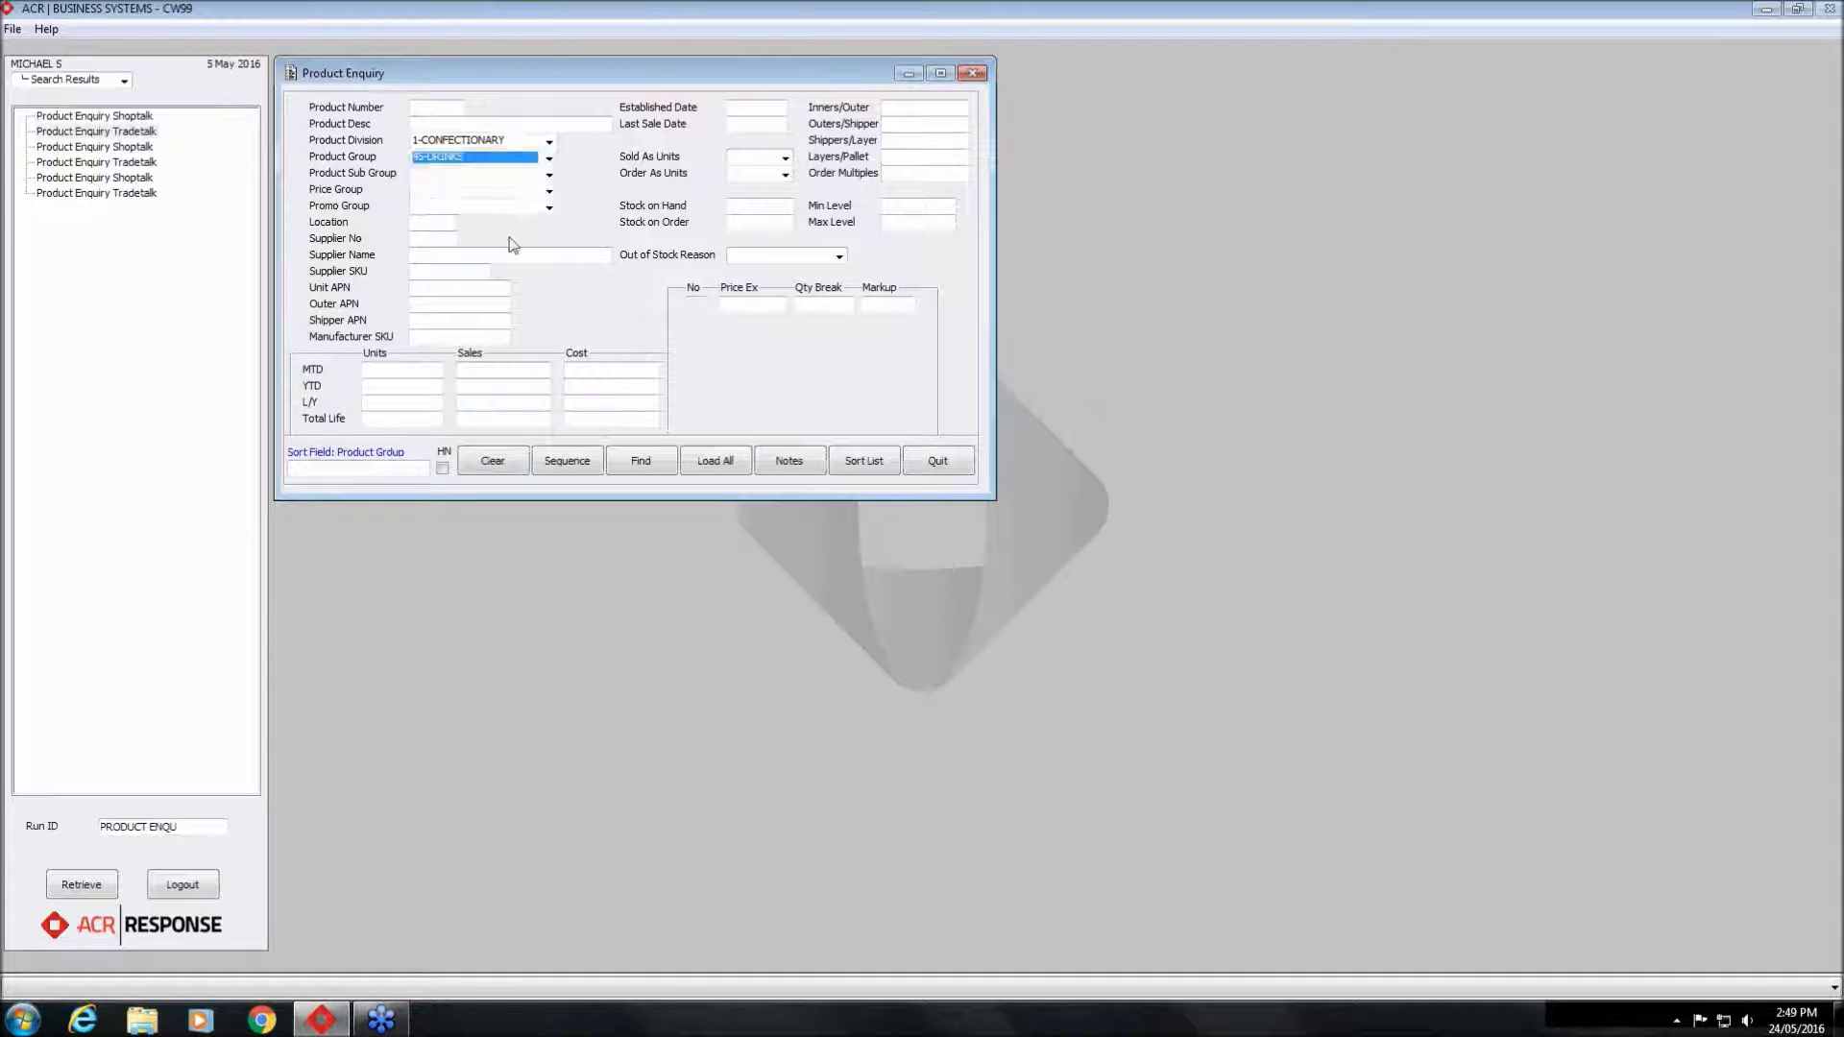
{"action": "left_click", "coordinate": [427, 237]}
{"action": "type", "text": "10950"}
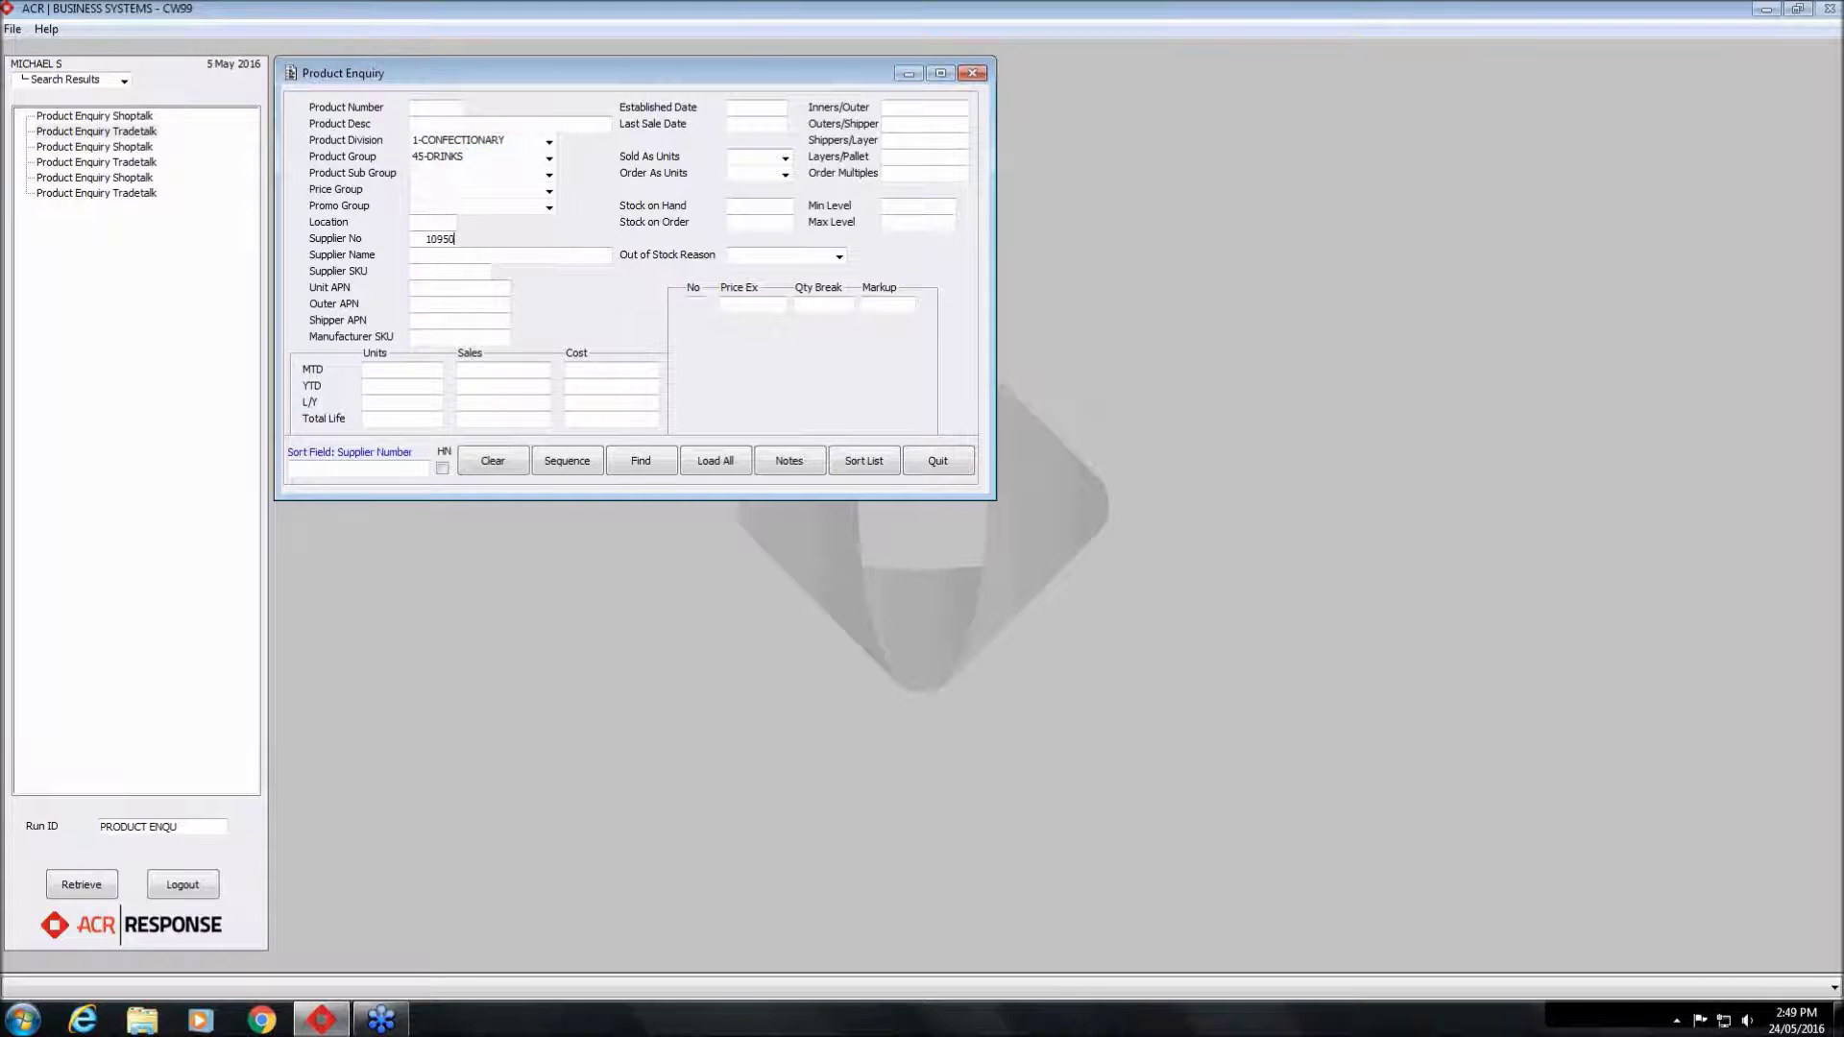
{"action": "left_click", "coordinate": [641, 463]}
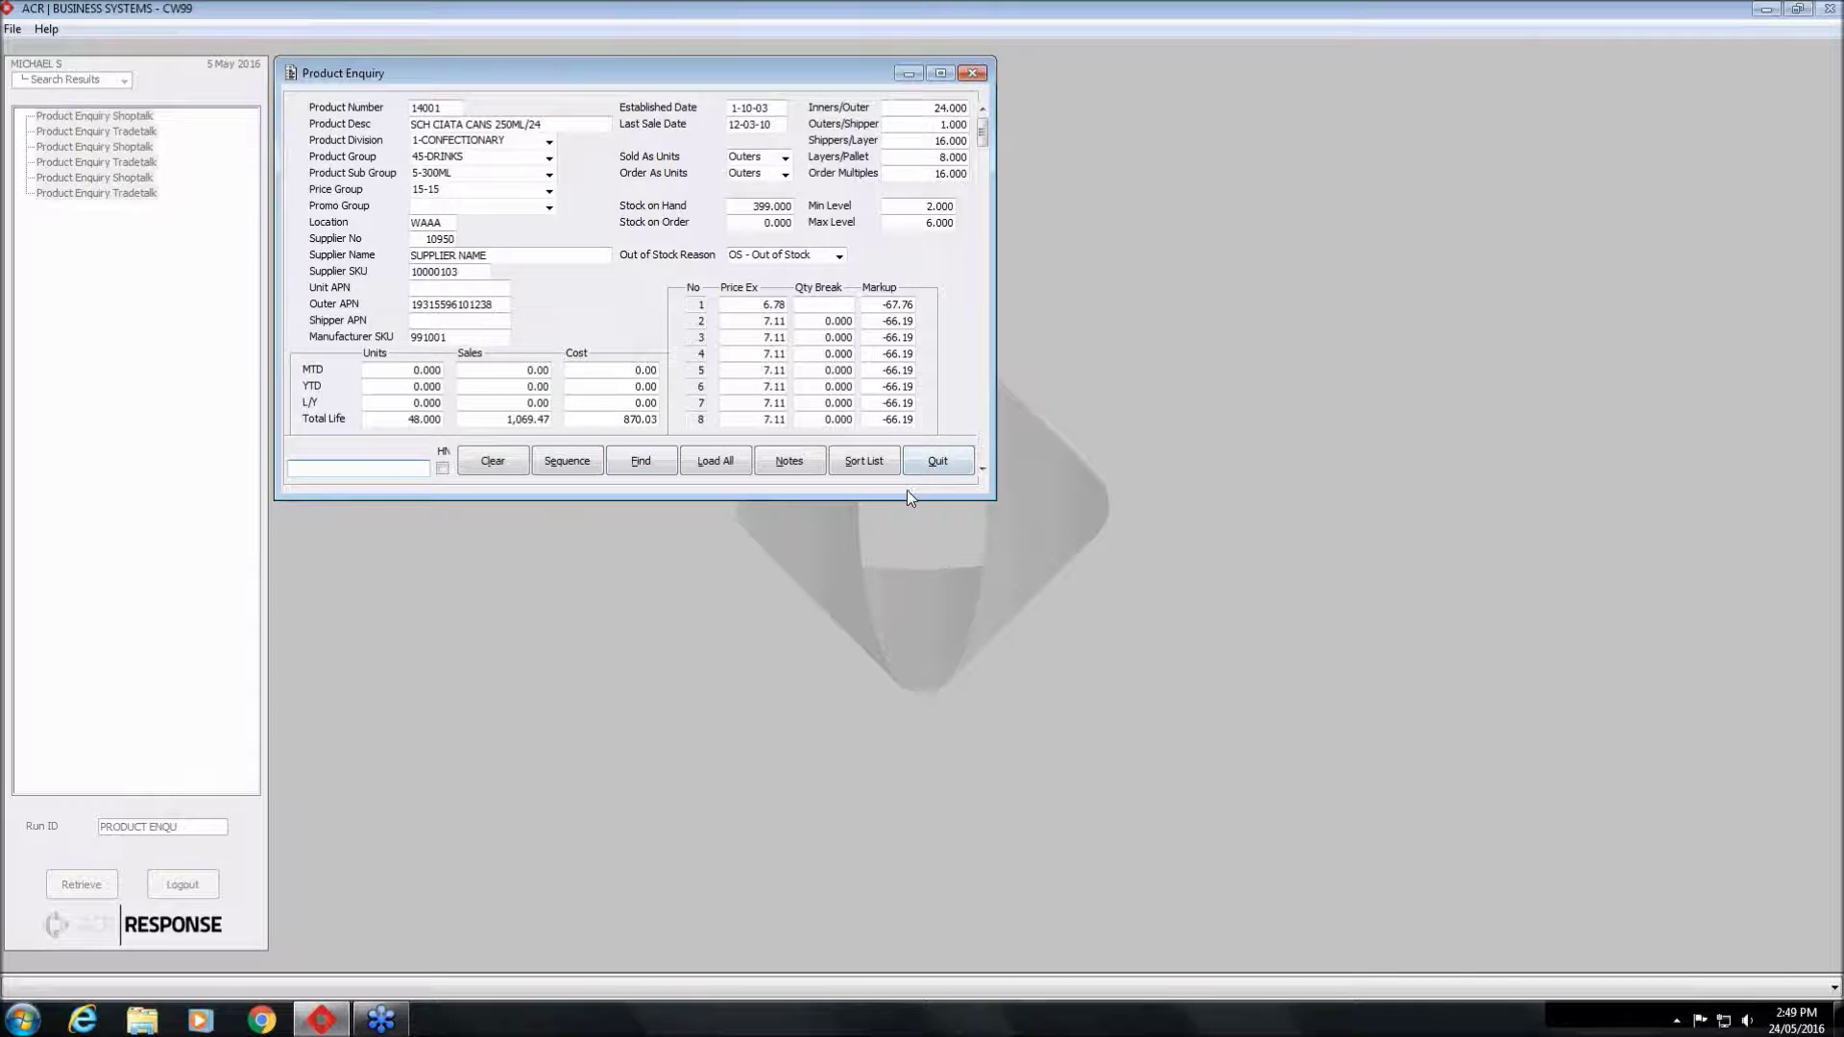
Review the Product Number, Product Description, Location and Supplier Number sequence options without applying a change
{"action": "left_click", "coordinate": [562, 465]}
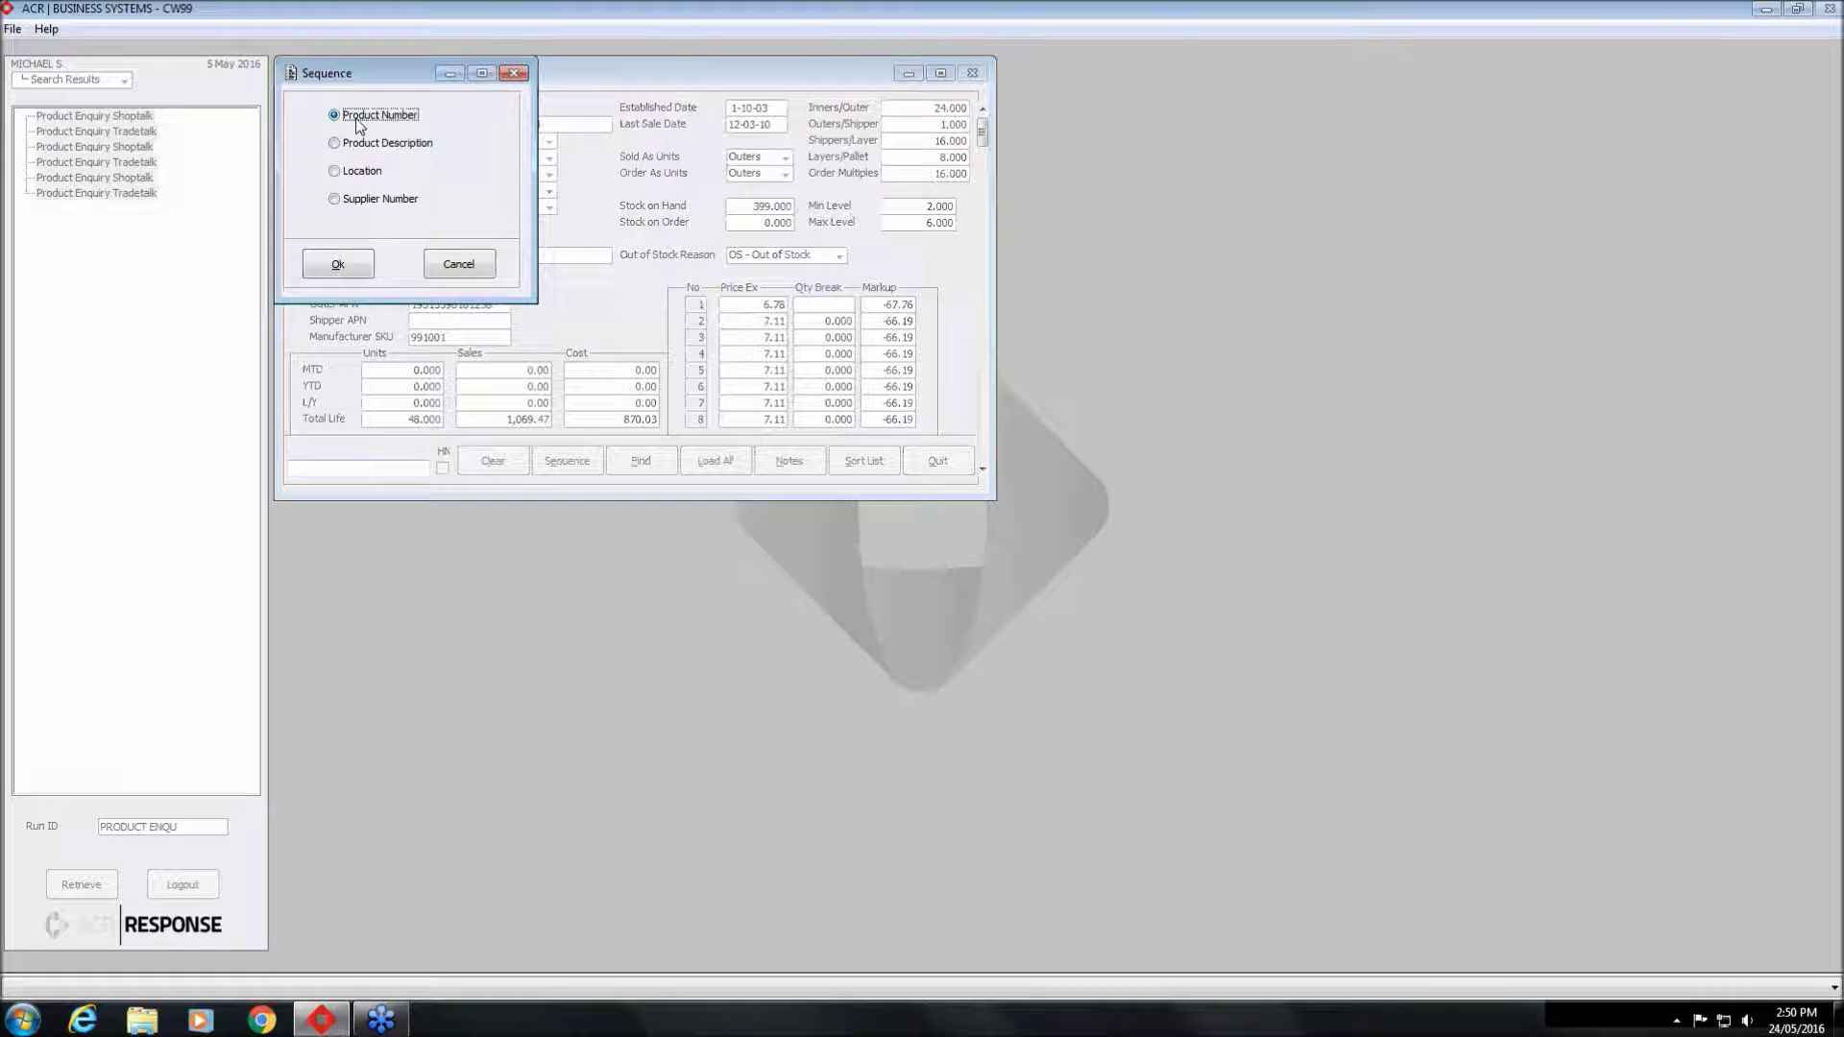
{"action": "left_click", "coordinate": [370, 146]}
{"action": "left_click", "coordinate": [368, 173]}
{"action": "left_click", "coordinate": [367, 204]}
{"action": "left_click", "coordinate": [450, 266]}
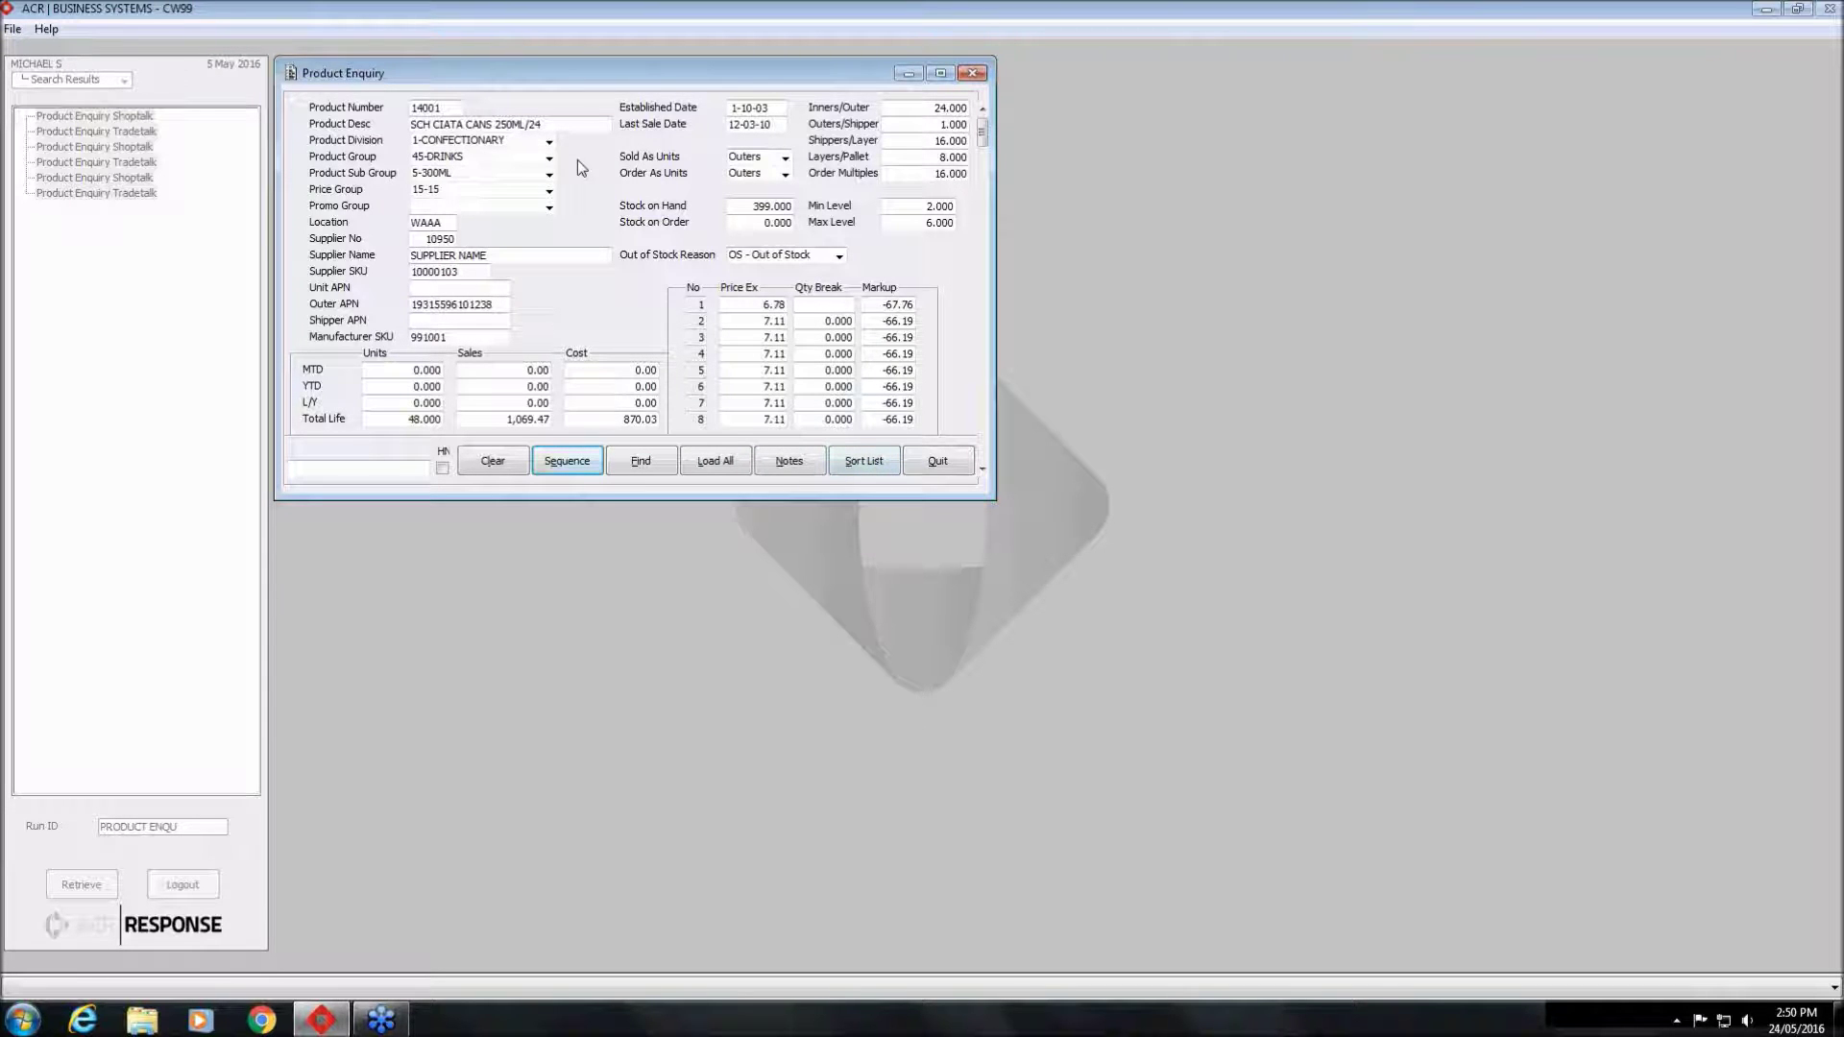
Sort the found products by established date
{"action": "left_click", "coordinate": [796, 112]}
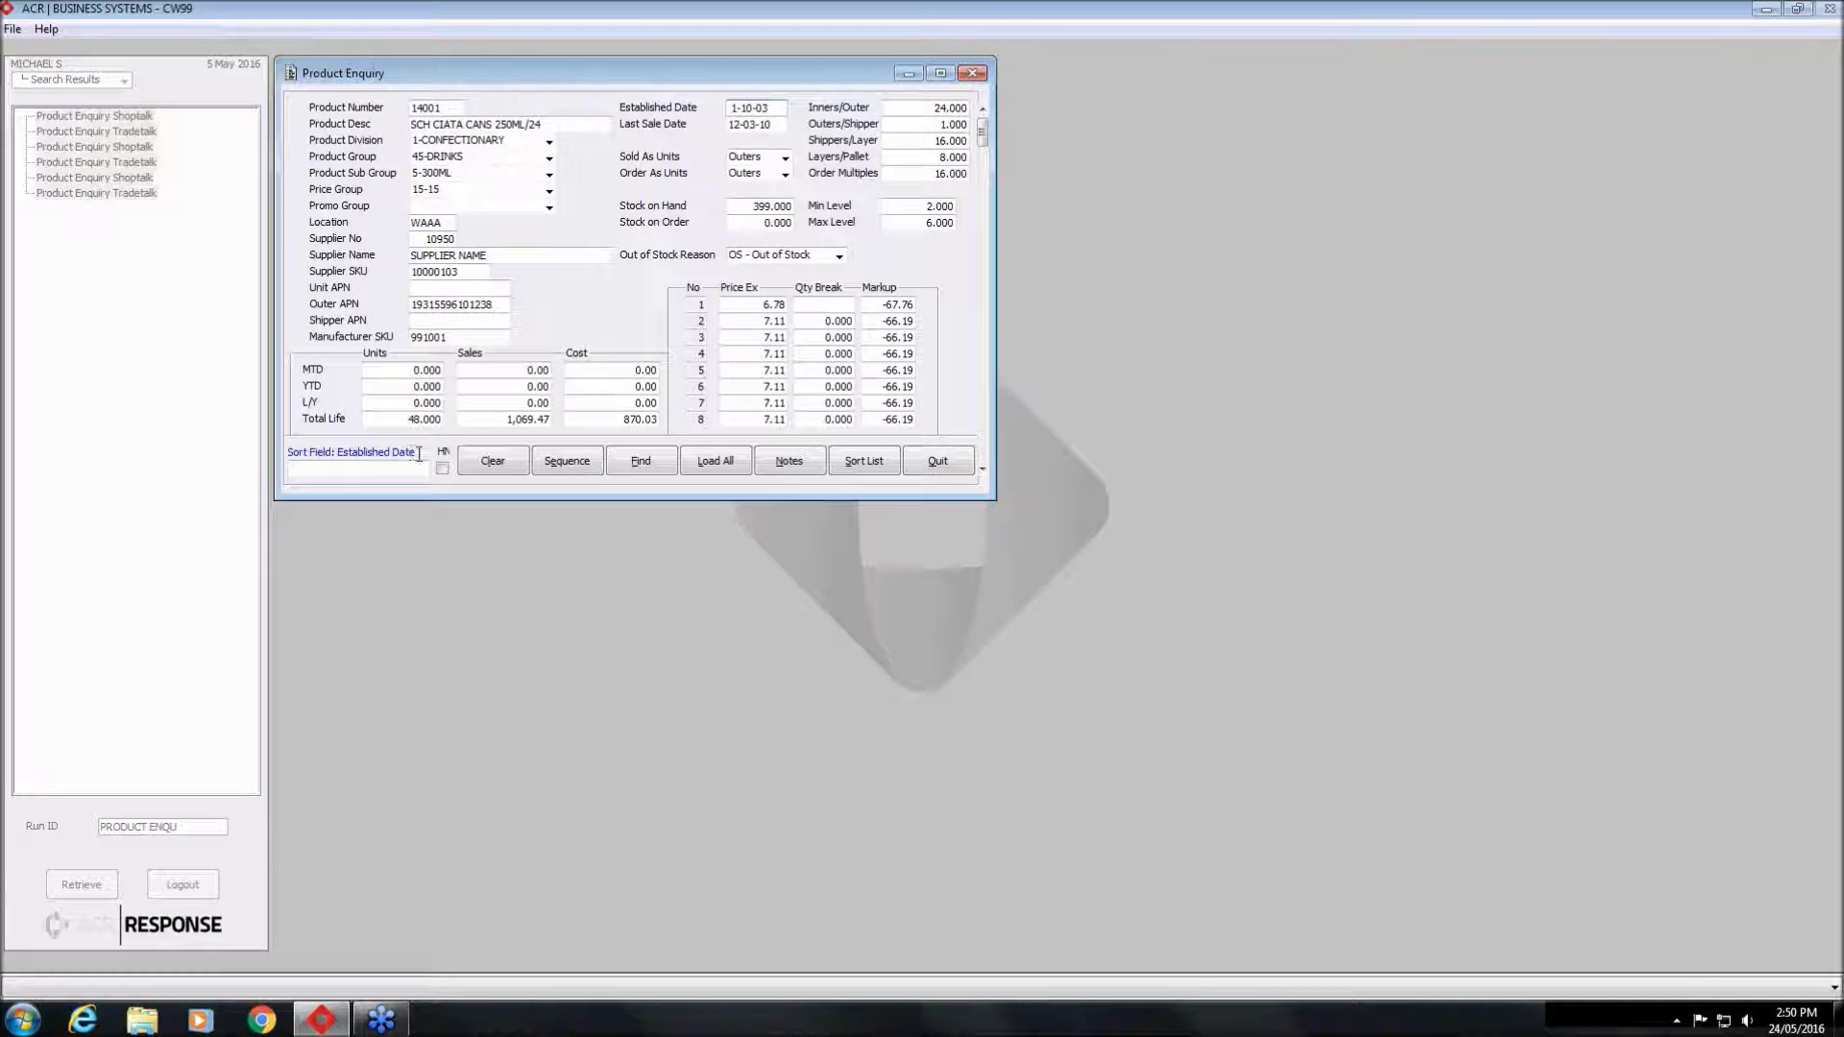
{"action": "left_click", "coordinate": [983, 470]}
{"action": "left_click", "coordinate": [983, 470]}
{"action": "left_click", "coordinate": [757, 108]}
{"action": "left_click", "coordinate": [859, 452]}
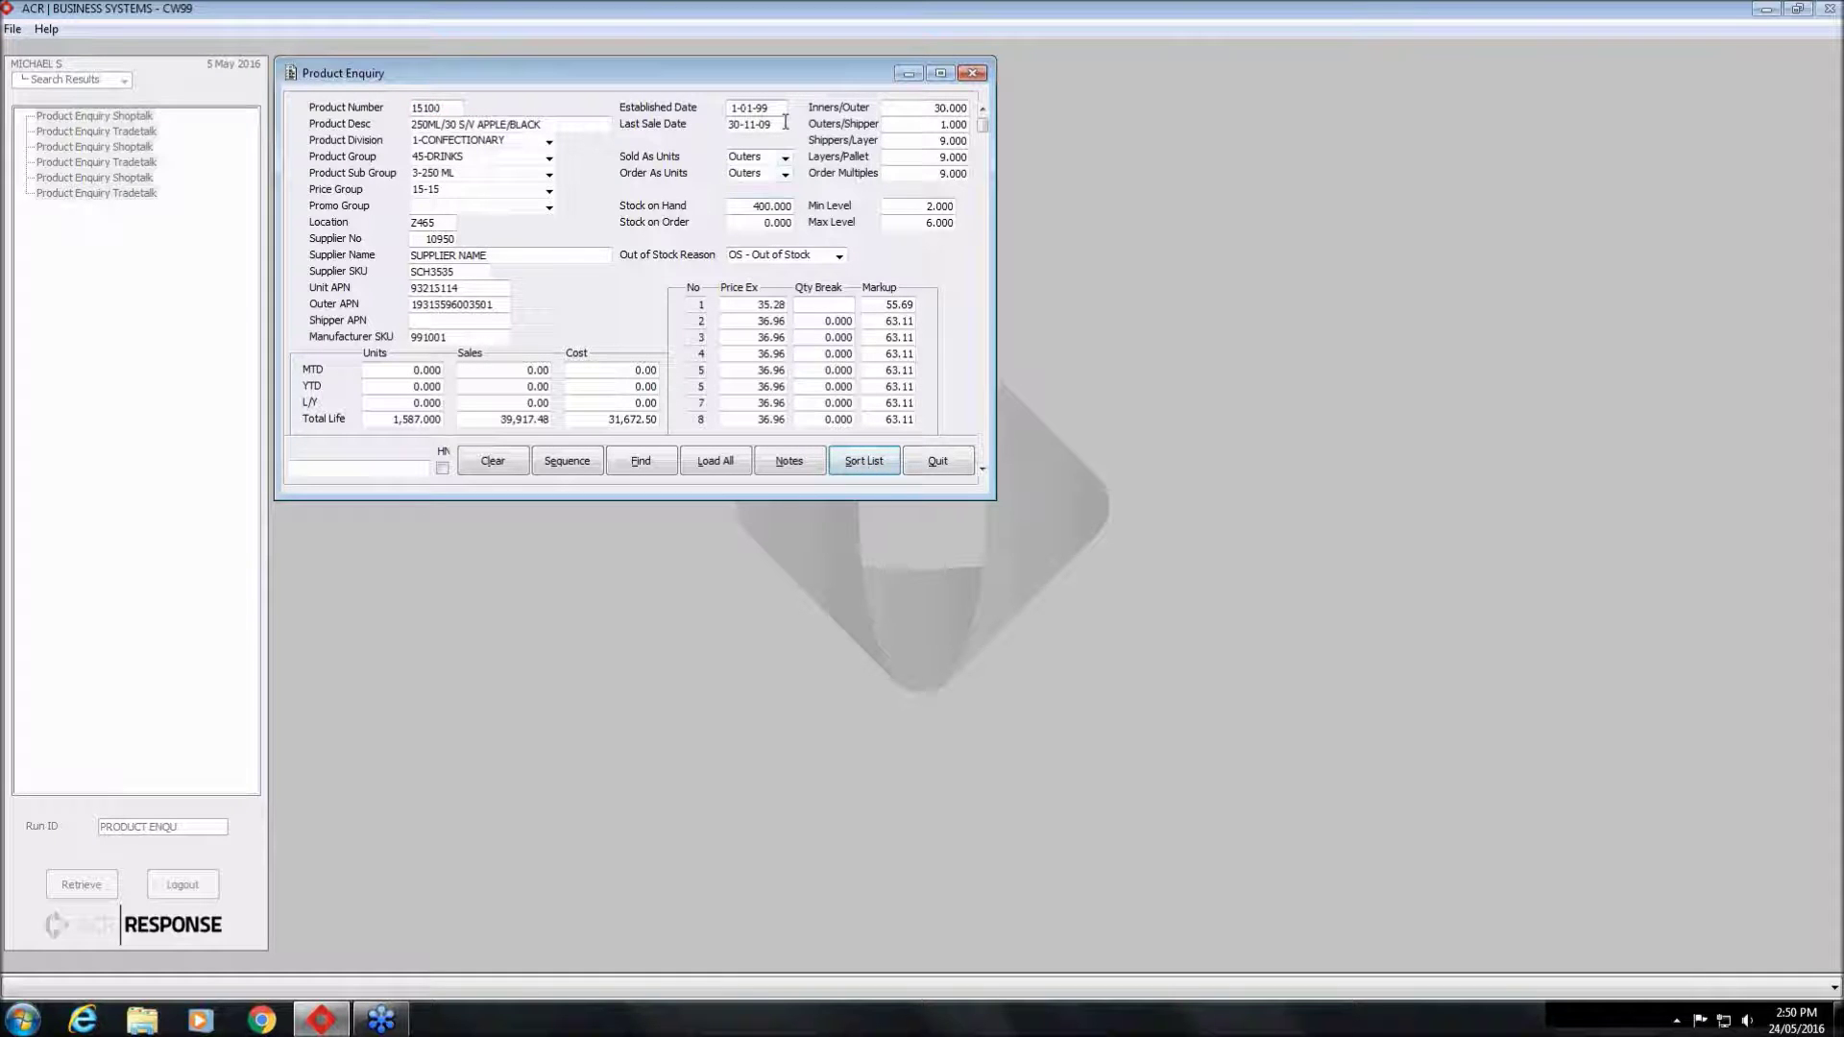
Browse forward through the date-sorted product records, checking the order of their established dates
{"action": "left_click", "coordinate": [981, 469]}
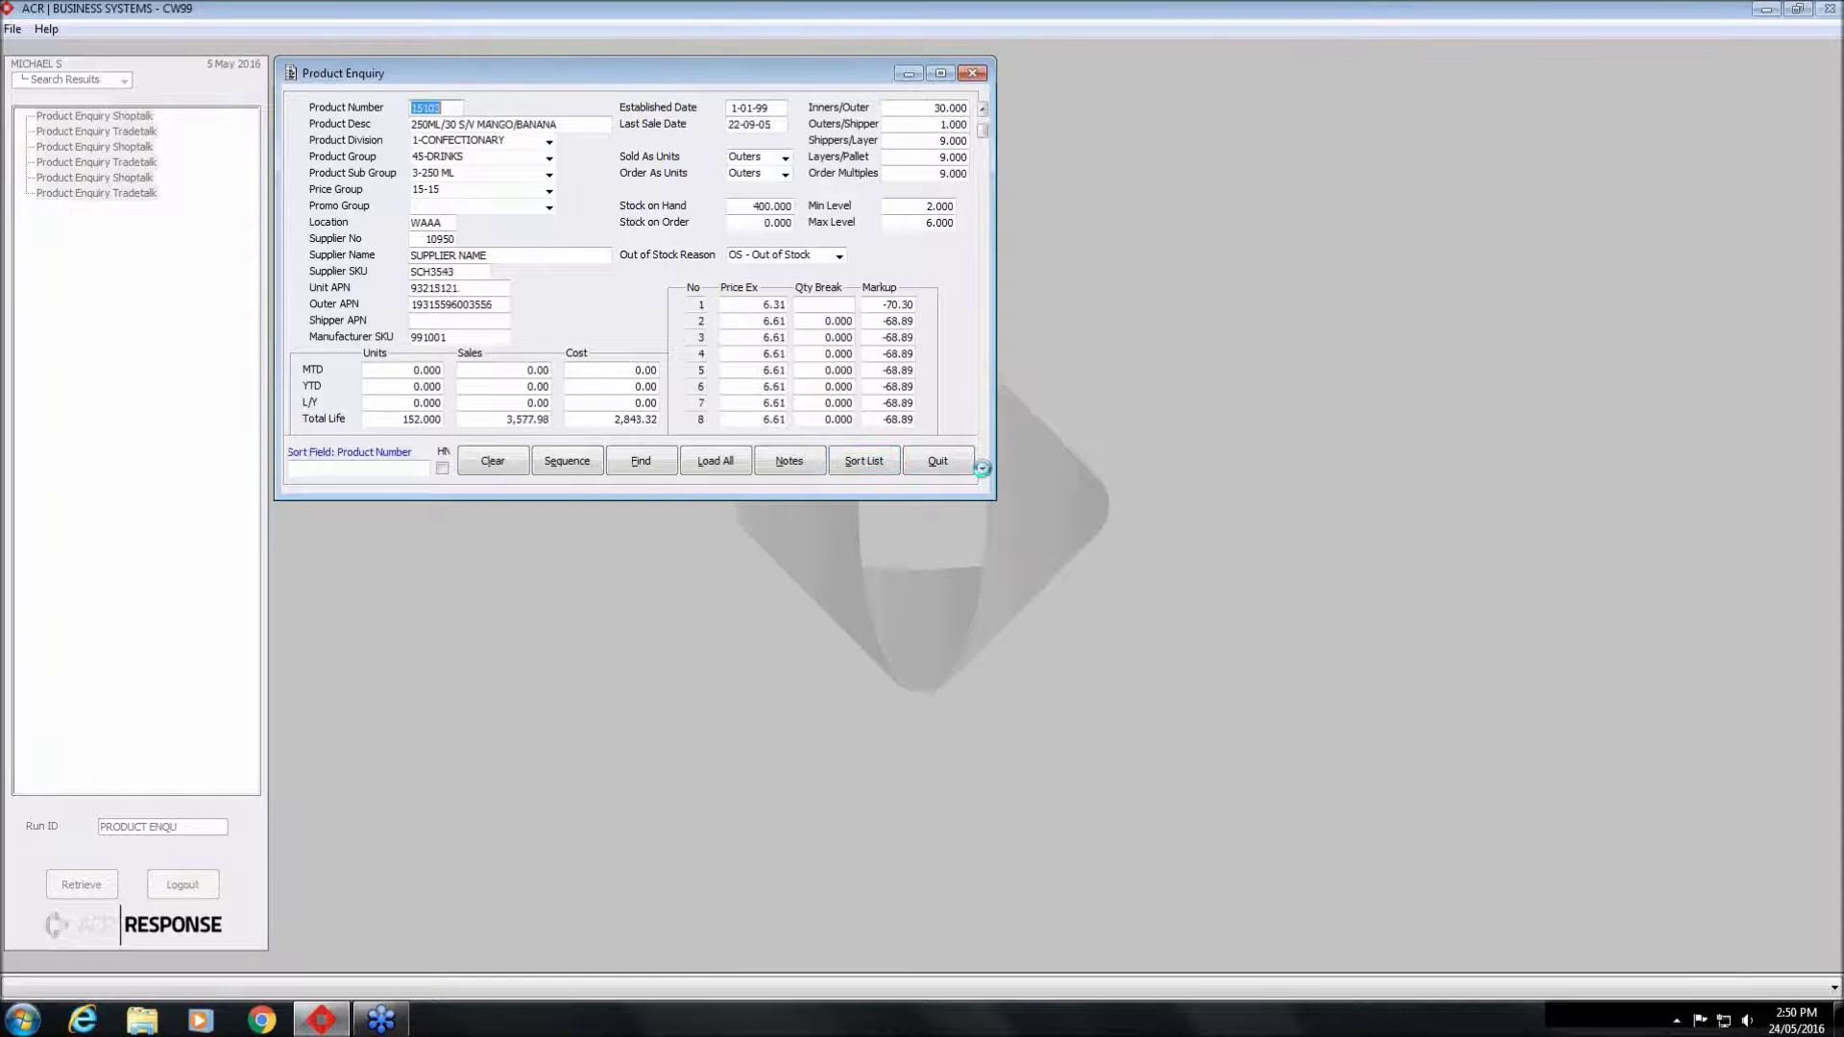
{"action": "left_click", "coordinate": [981, 469]}
{"action": "left_click", "coordinate": [982, 469]}
{"action": "left_click", "coordinate": [981, 469]}
{"action": "left_click", "coordinate": [982, 469]}
{"action": "left_click", "coordinate": [982, 469]}
{"action": "left_click", "coordinate": [981, 468]}
{"action": "left_click", "coordinate": [982, 469]}
{"action": "left_click", "coordinate": [982, 469]}
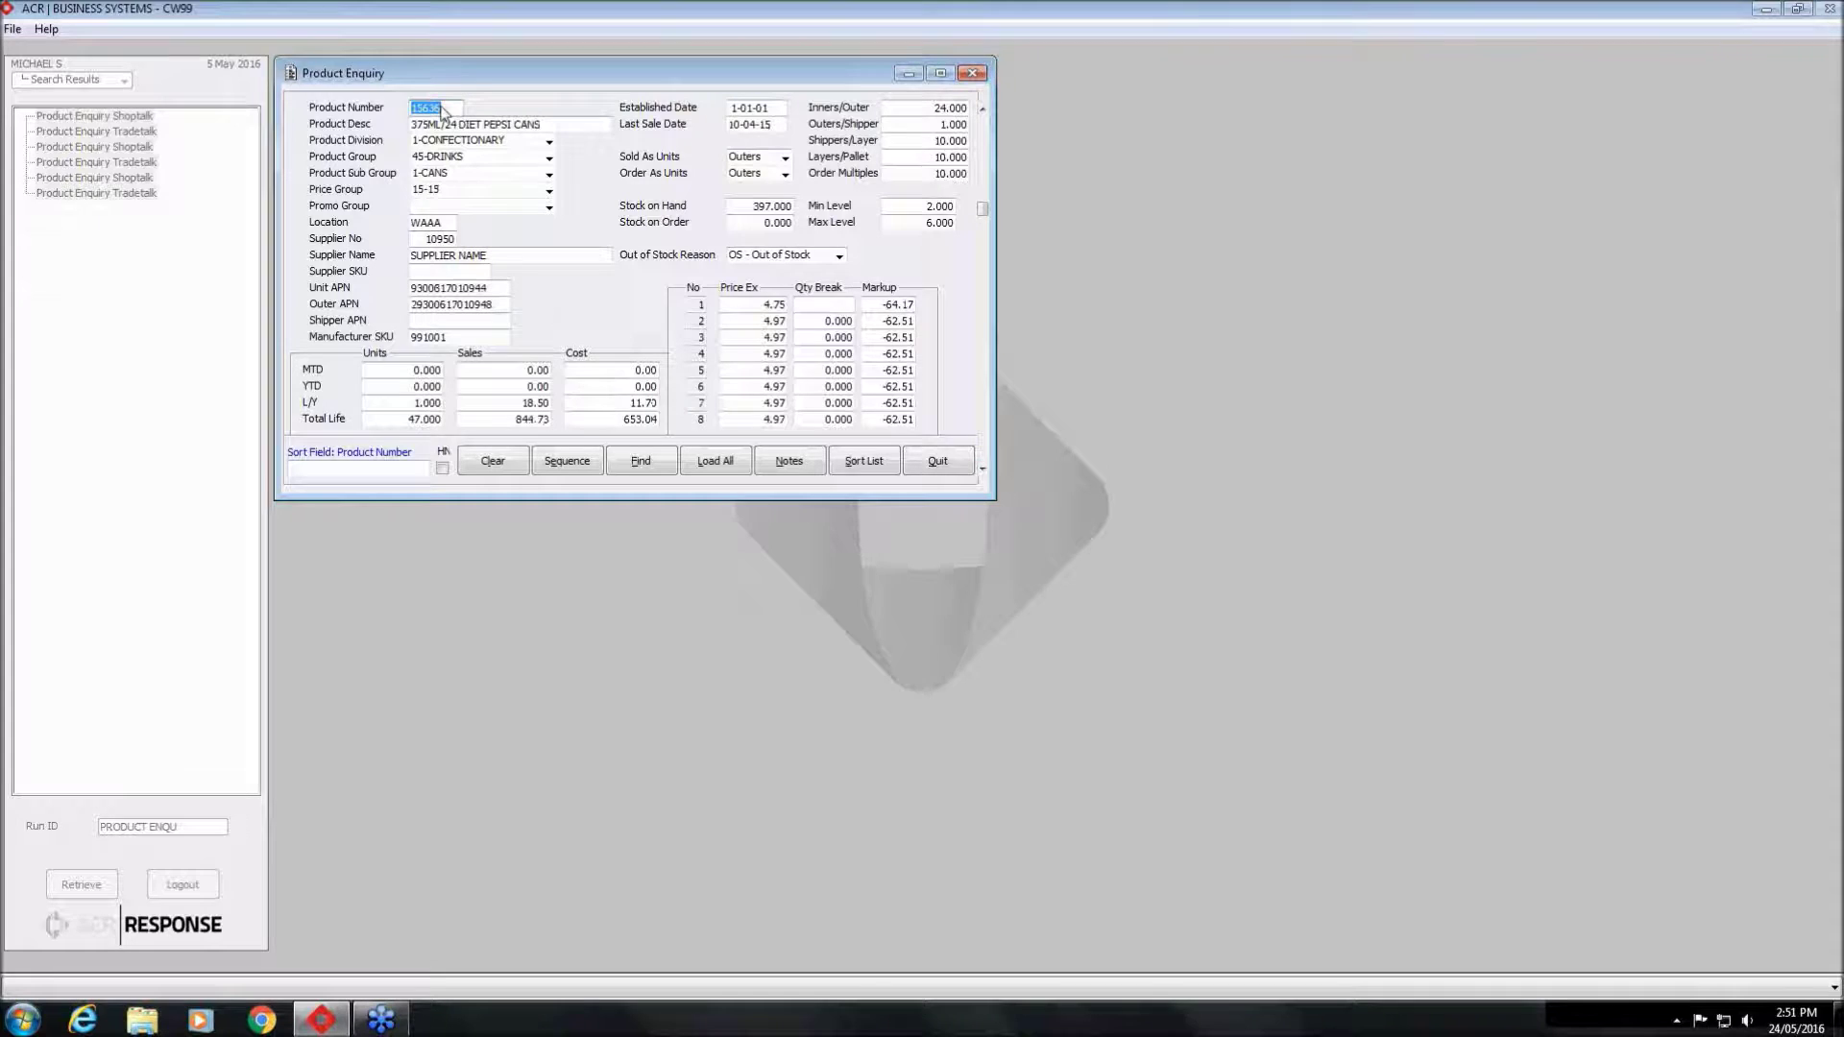
Sort the list by product number and step forward through the first few records
{"action": "left_click", "coordinate": [863, 461]}
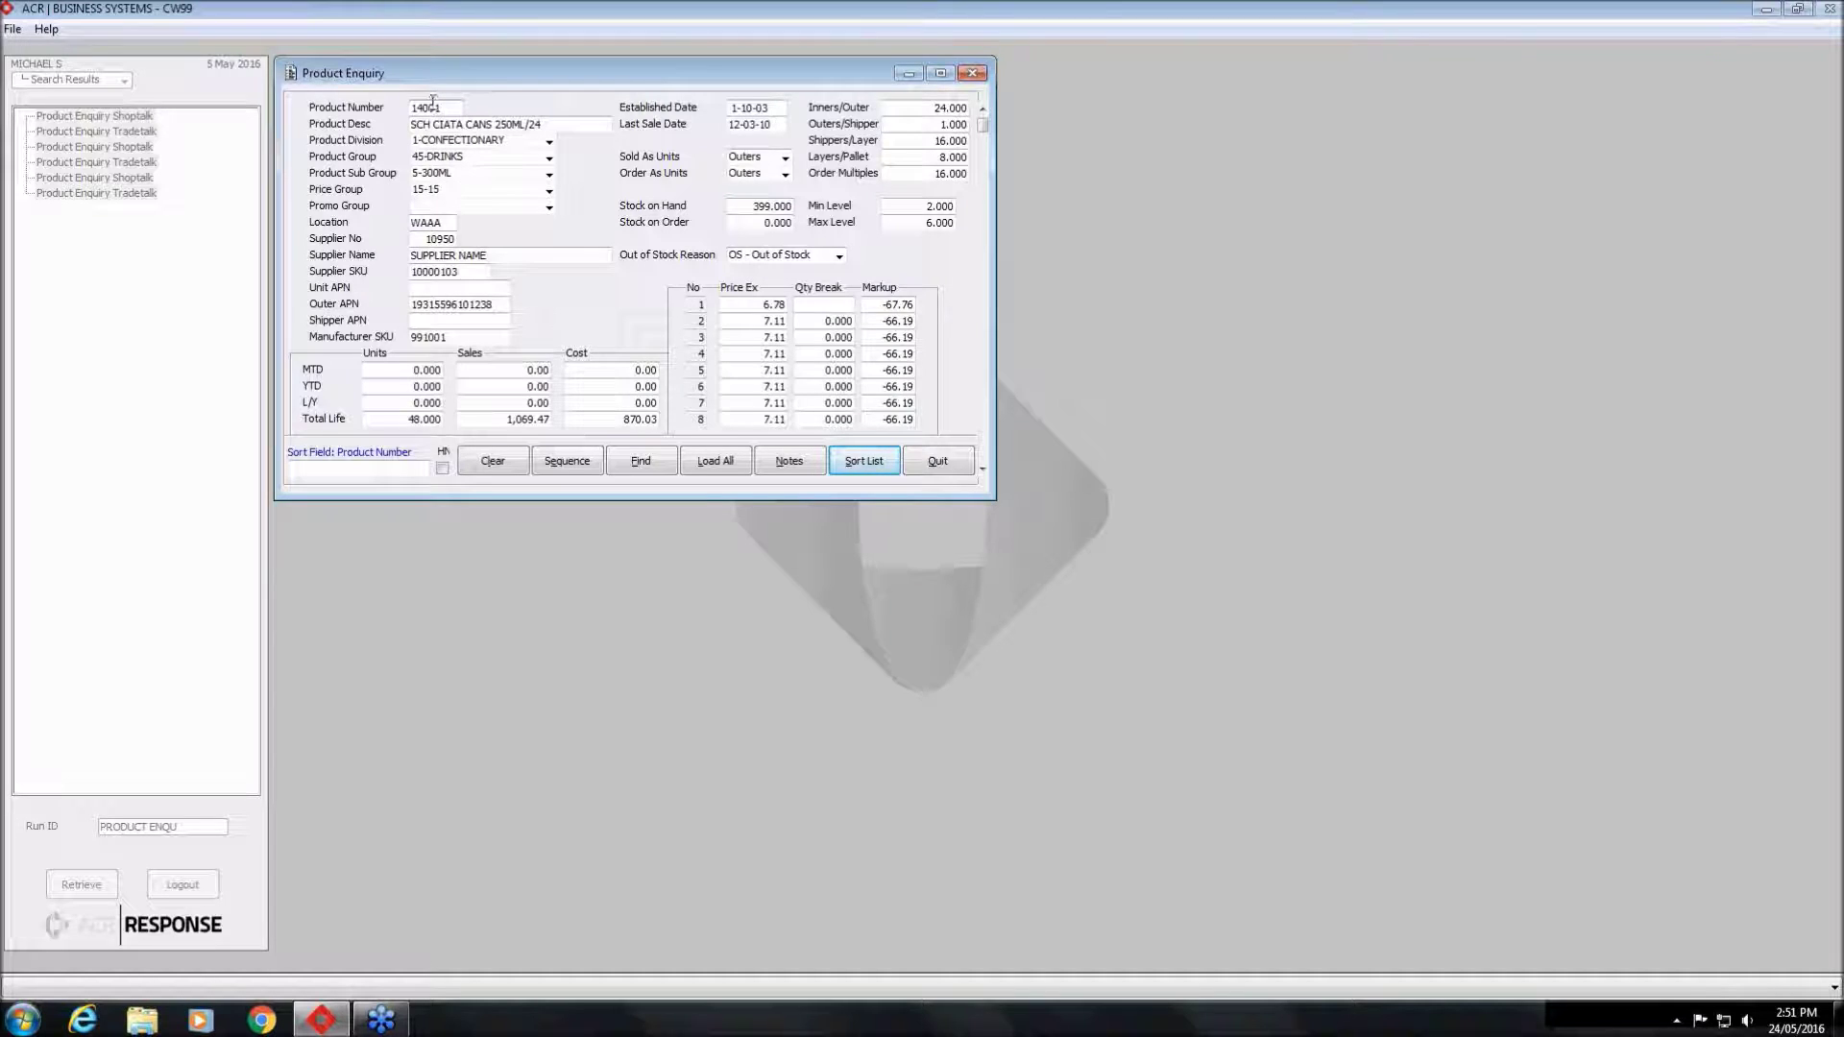
{"action": "left_click", "coordinate": [982, 470]}
{"action": "left_click", "coordinate": [982, 471]}
{"action": "left_click", "coordinate": [983, 471]}
{"action": "left_click", "coordinate": [983, 471]}
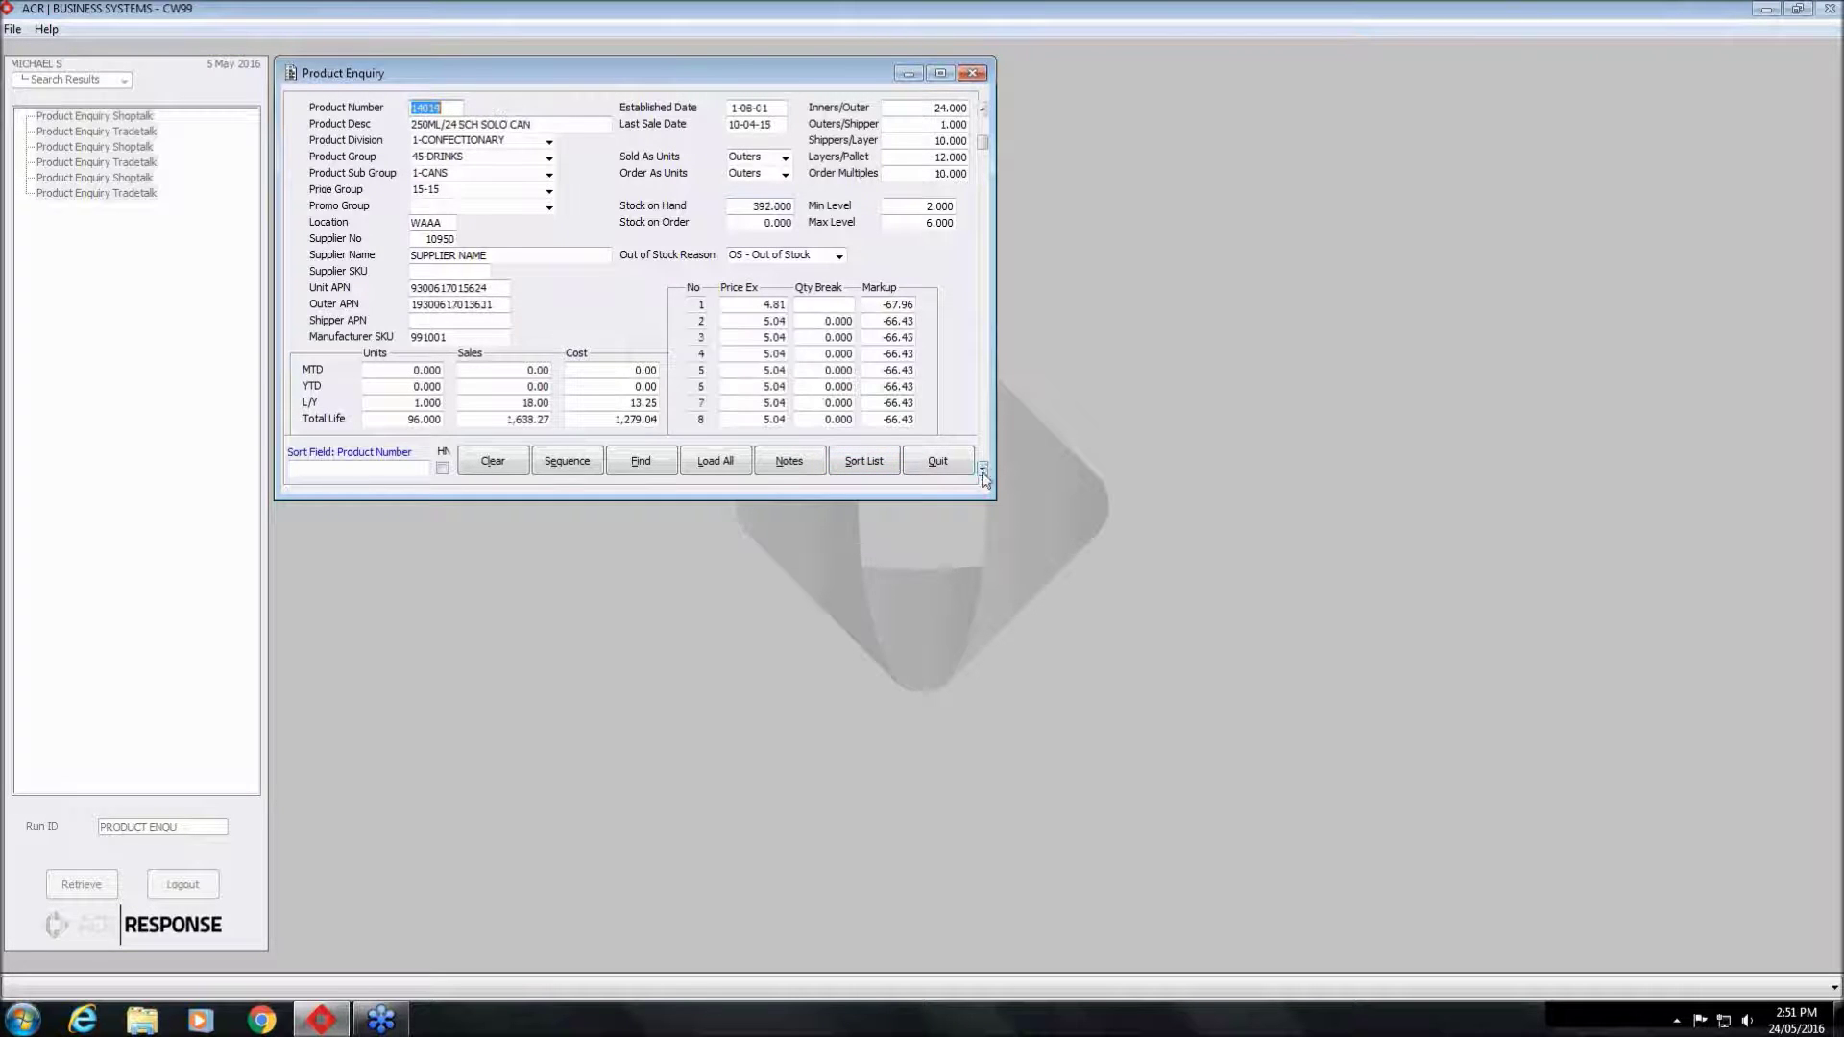
Sort the list by product description and step forward through the records
{"action": "left_click", "coordinate": [590, 122]}
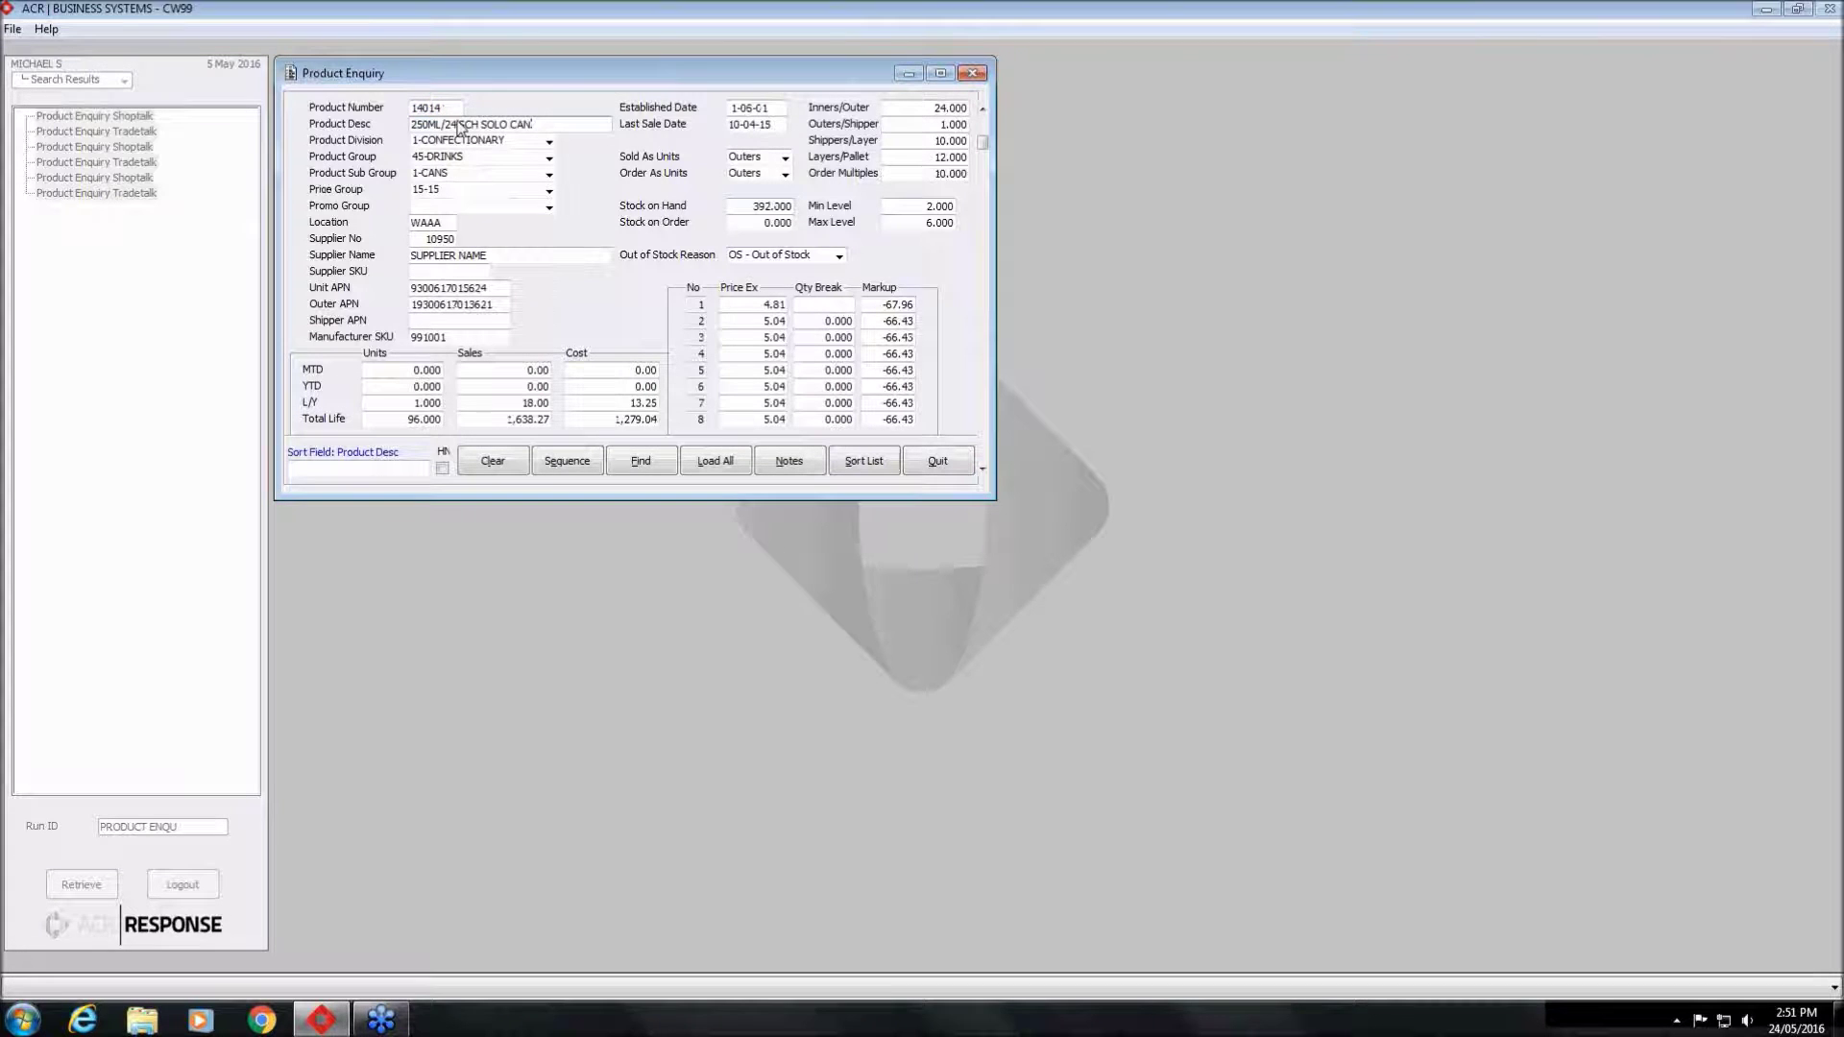
{"action": "left_click", "coordinate": [864, 463]}
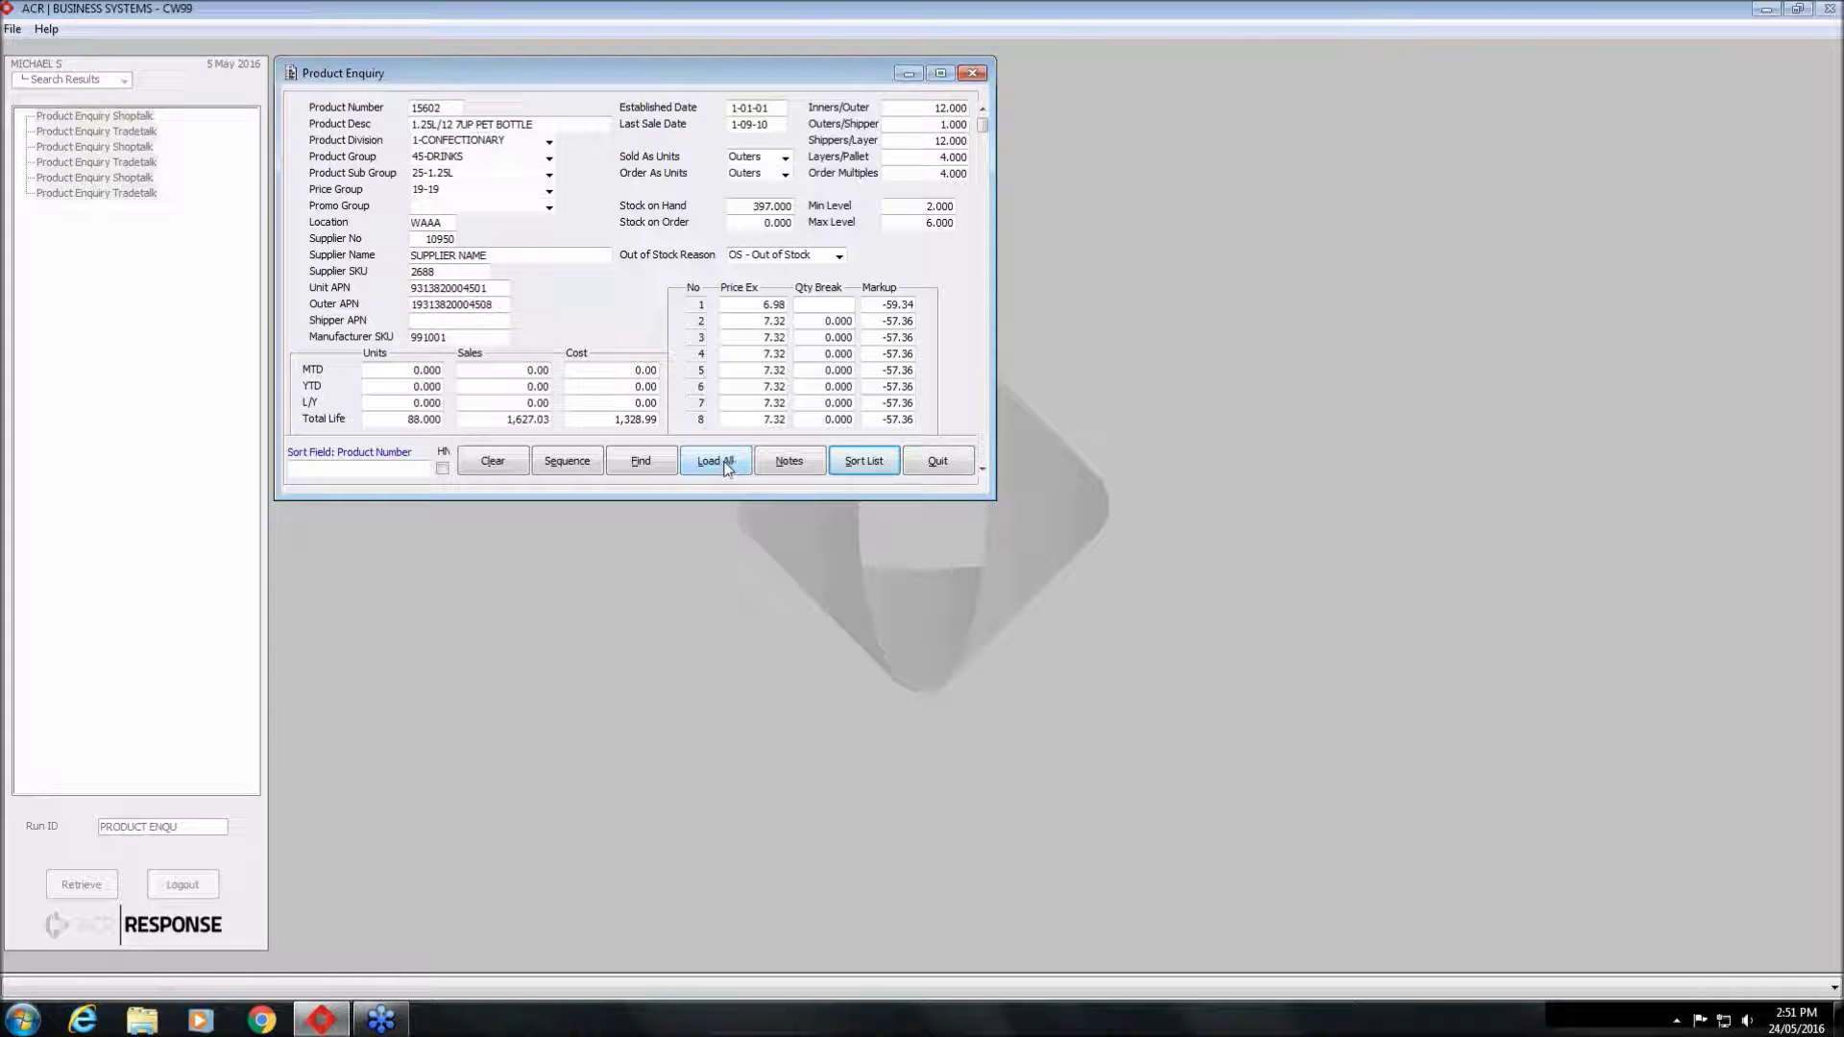
{"action": "left_click", "coordinate": [982, 469]}
{"action": "left_click", "coordinate": [983, 471]}
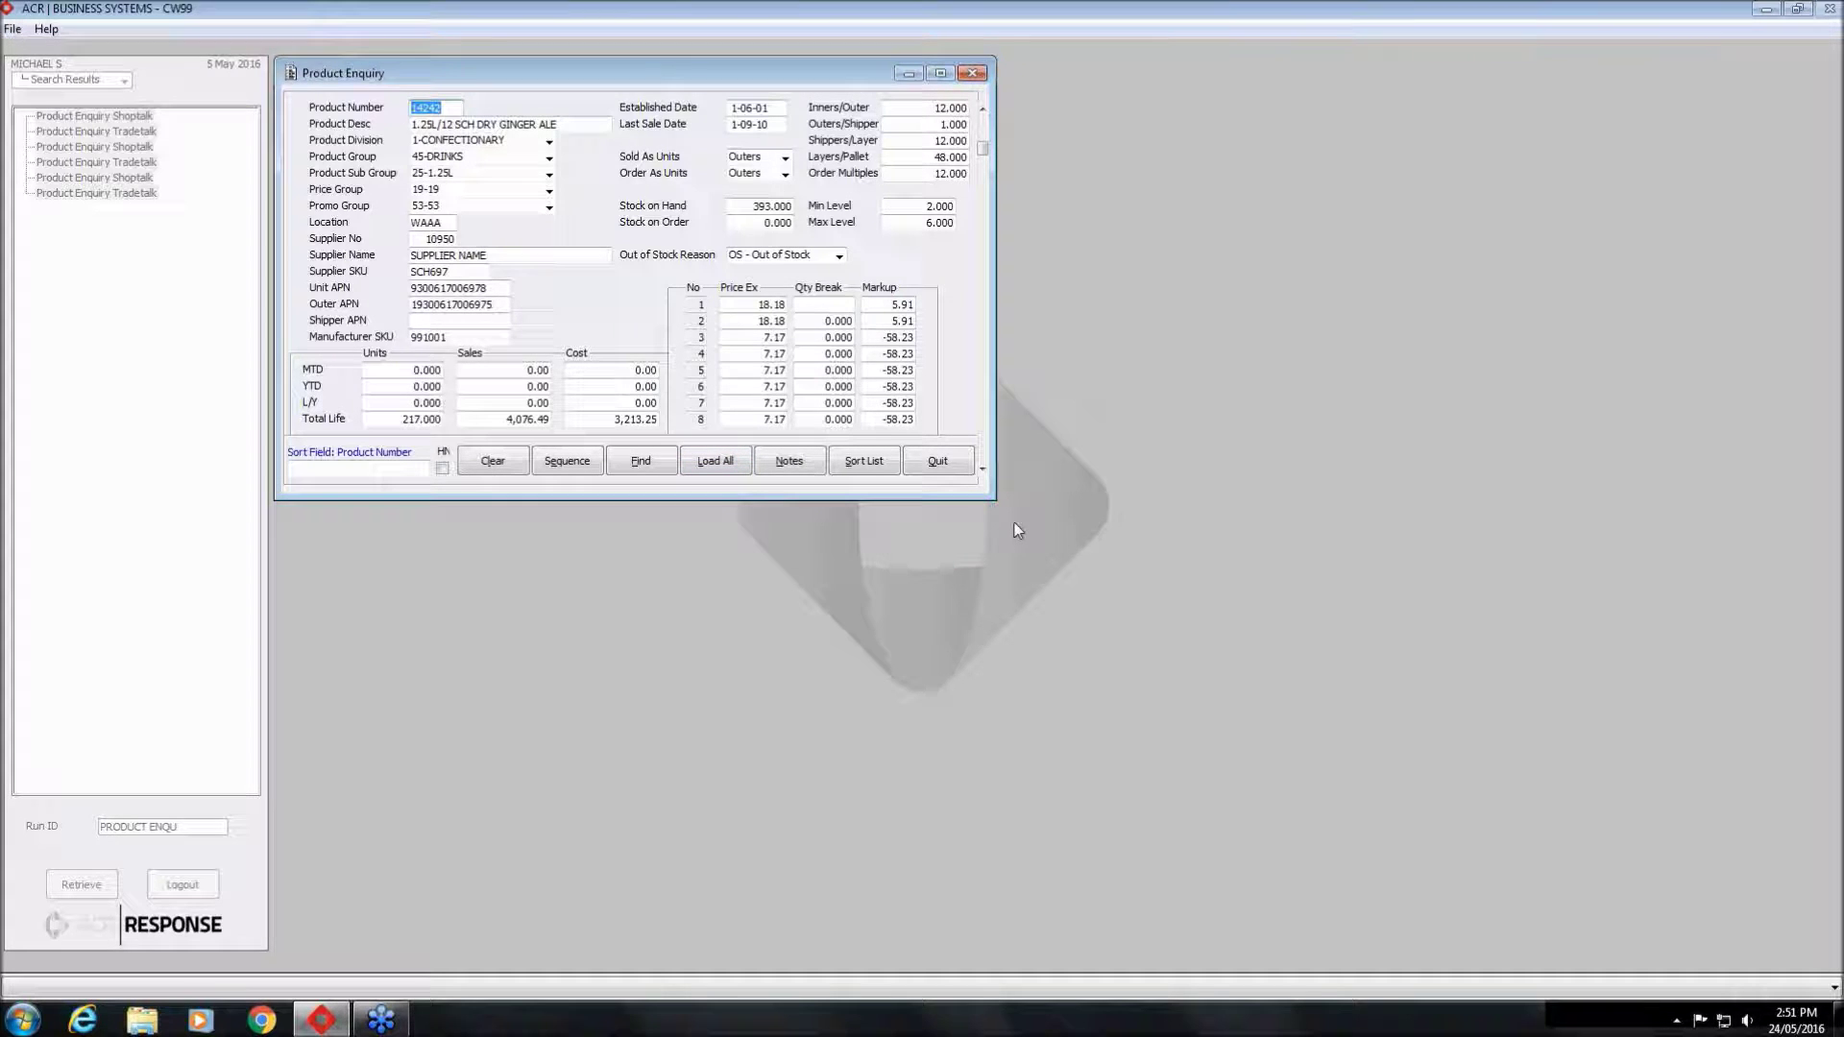
Sort the list by unit APN and browse down through the product records
{"action": "left_click", "coordinate": [494, 288]}
{"action": "left_click", "coordinate": [863, 461]}
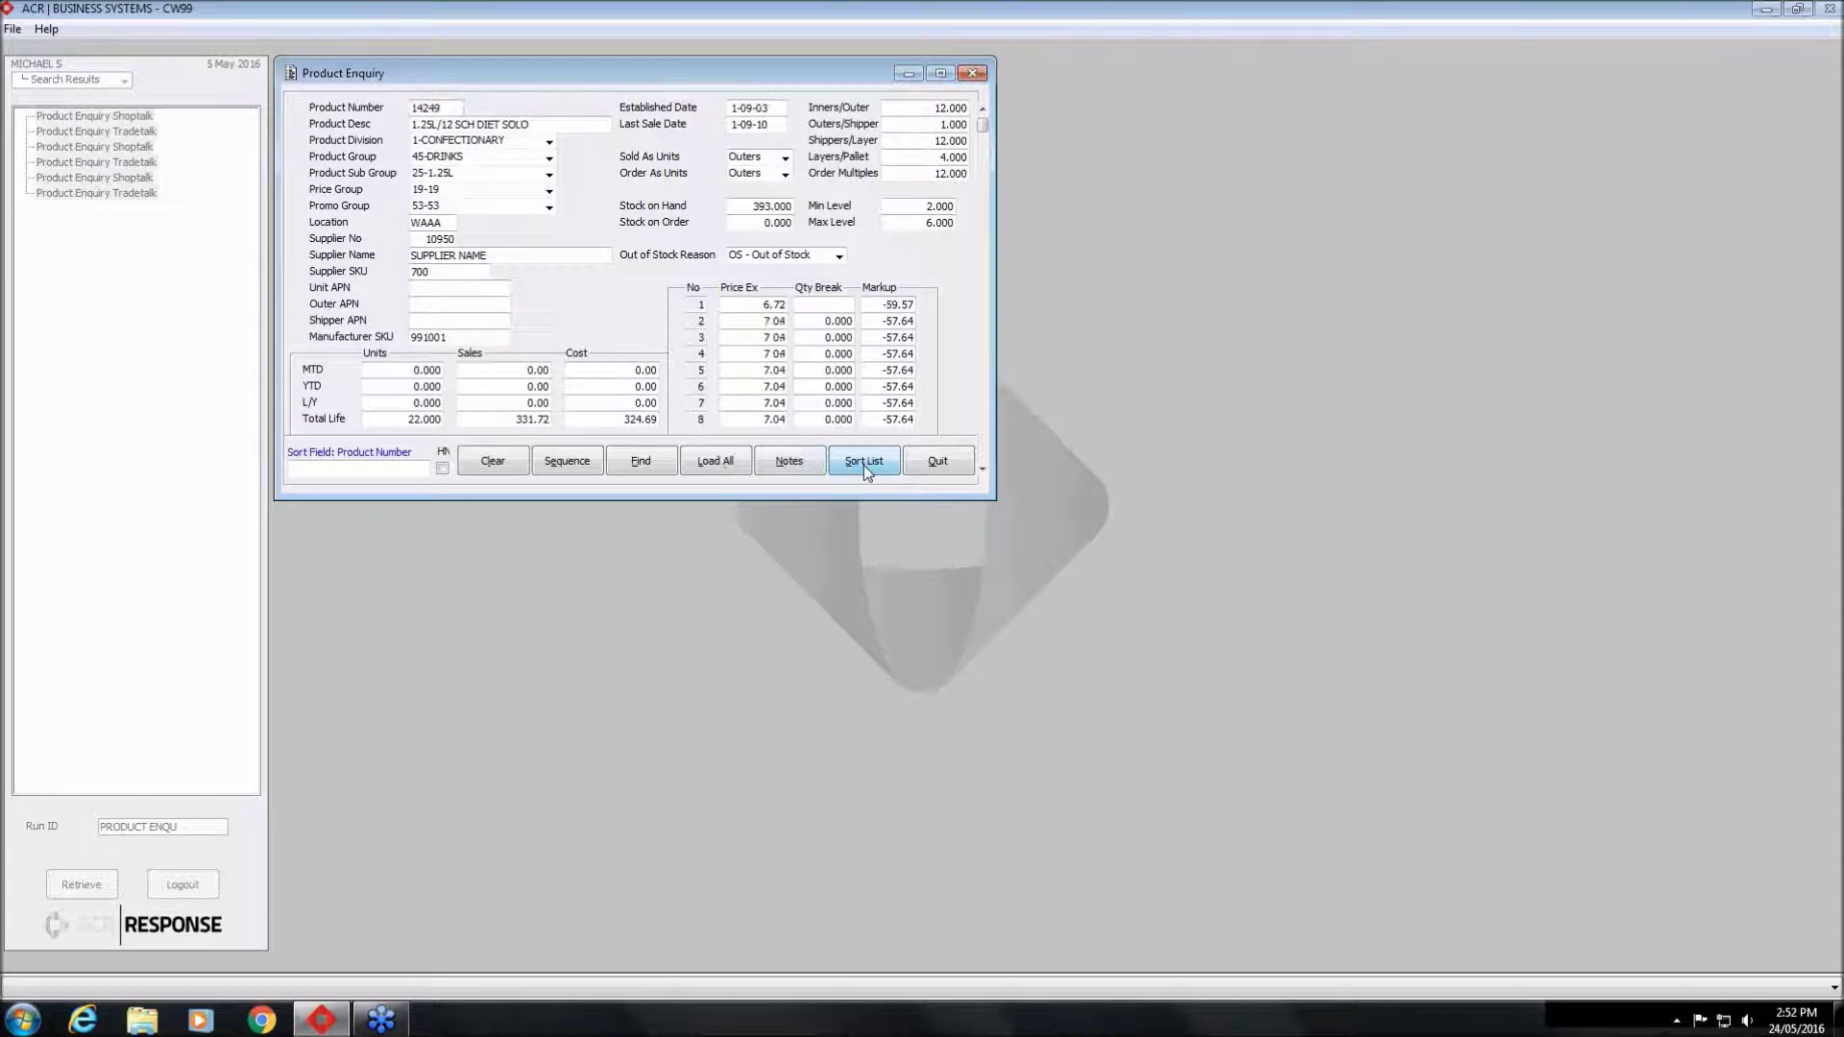
{"action": "scroll", "coordinate": [1016, 462], "scroll_direction": "down", "scroll_amount": 7}
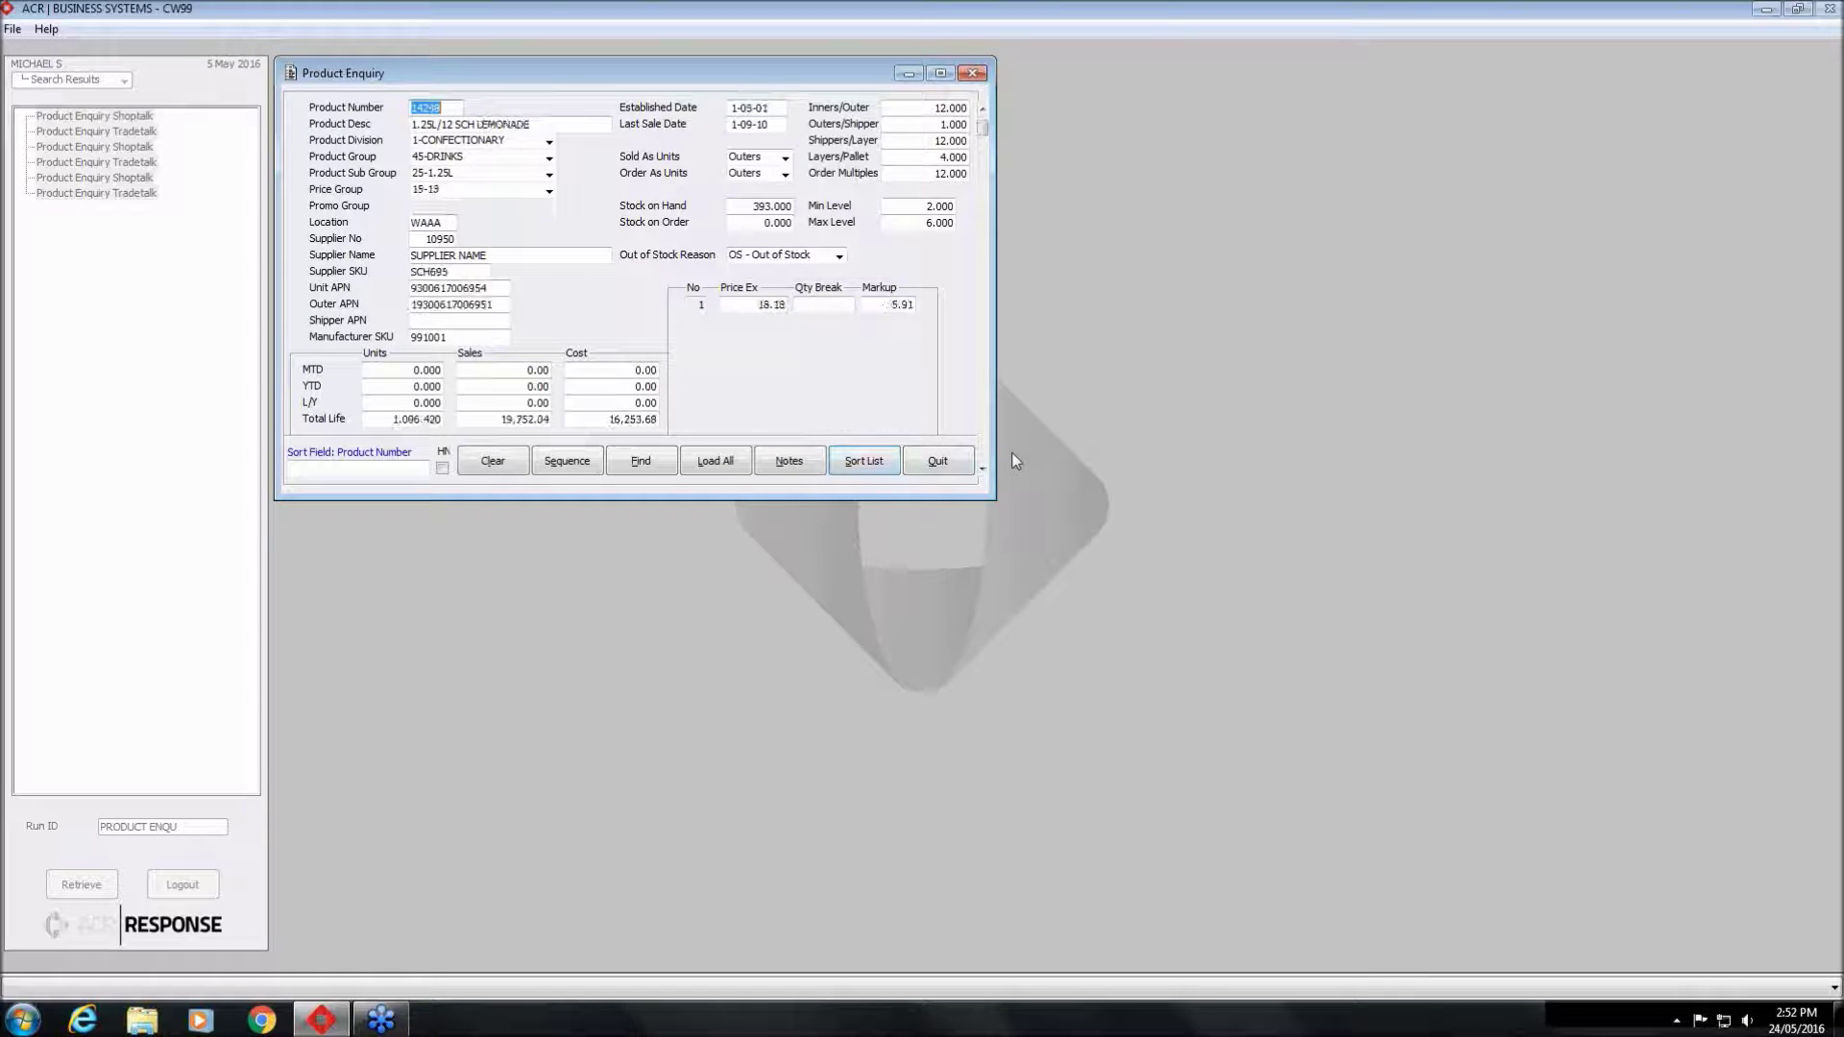
{"action": "scroll", "coordinate": [1015, 461], "scroll_direction": "down", "scroll_amount": 8}
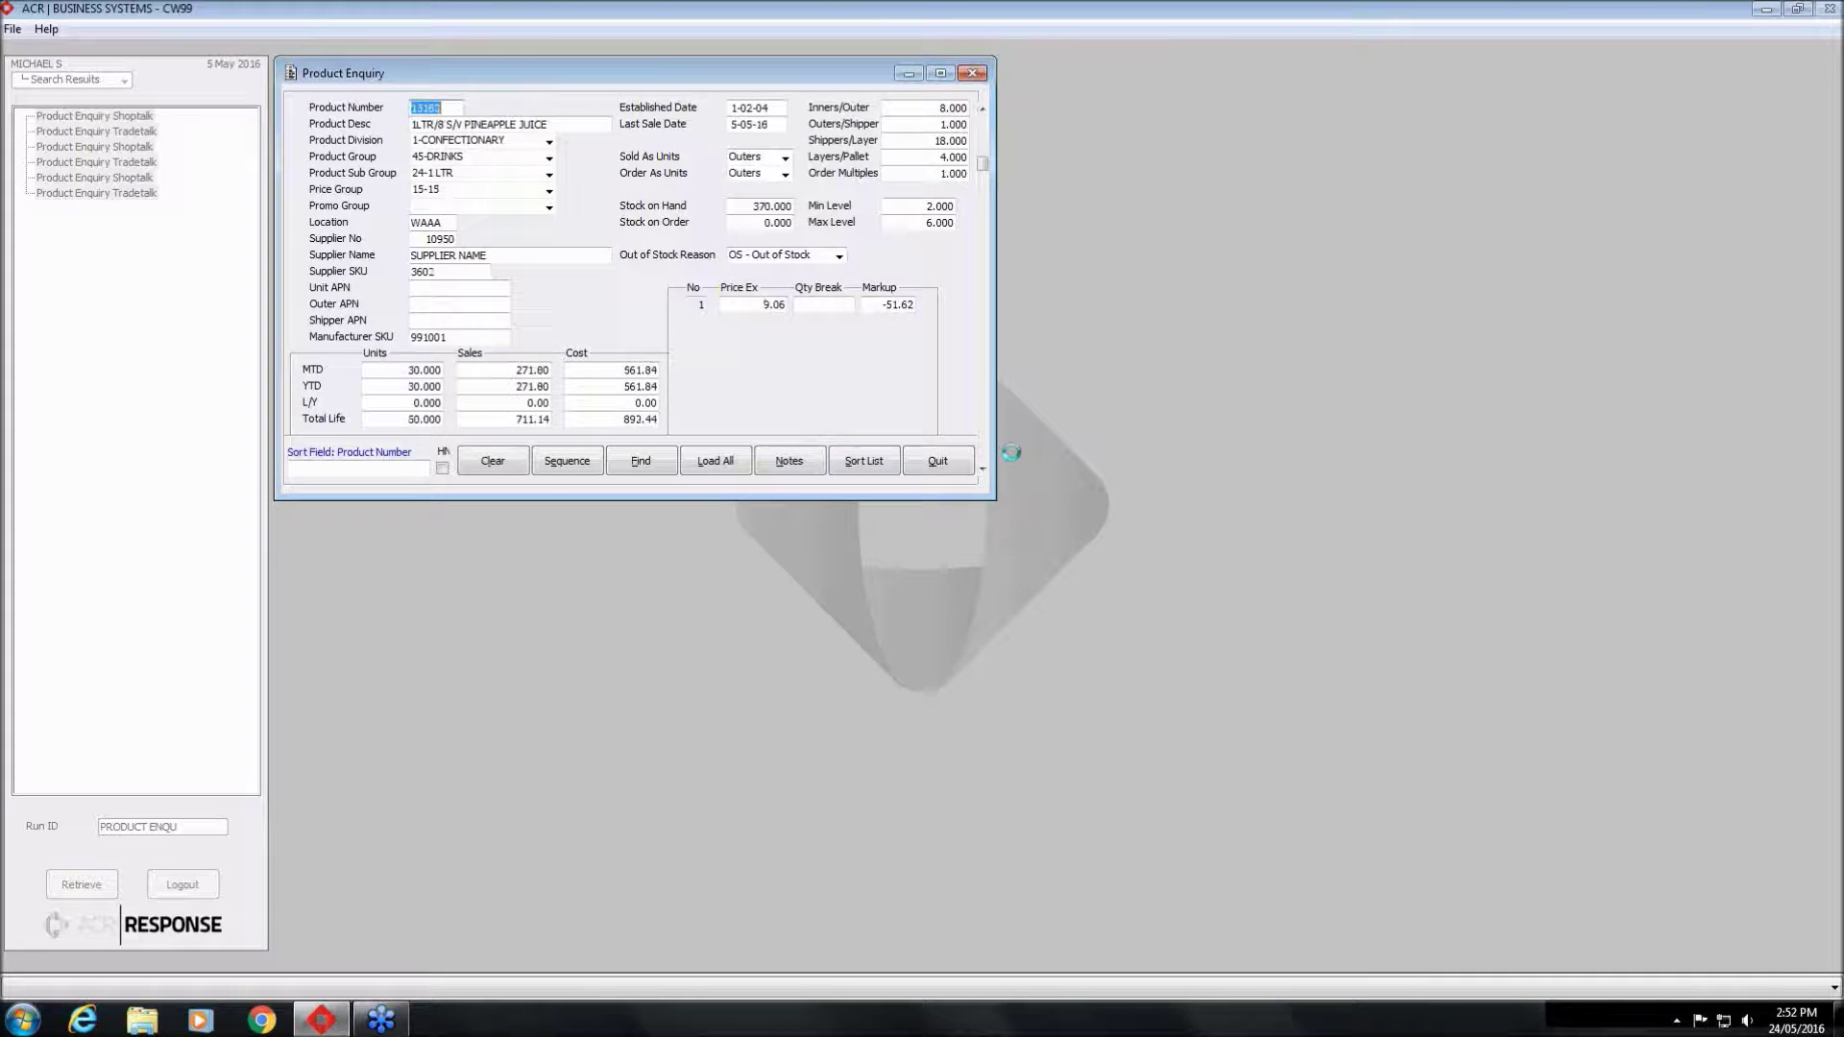
{"action": "left_click", "coordinate": [982, 134]}
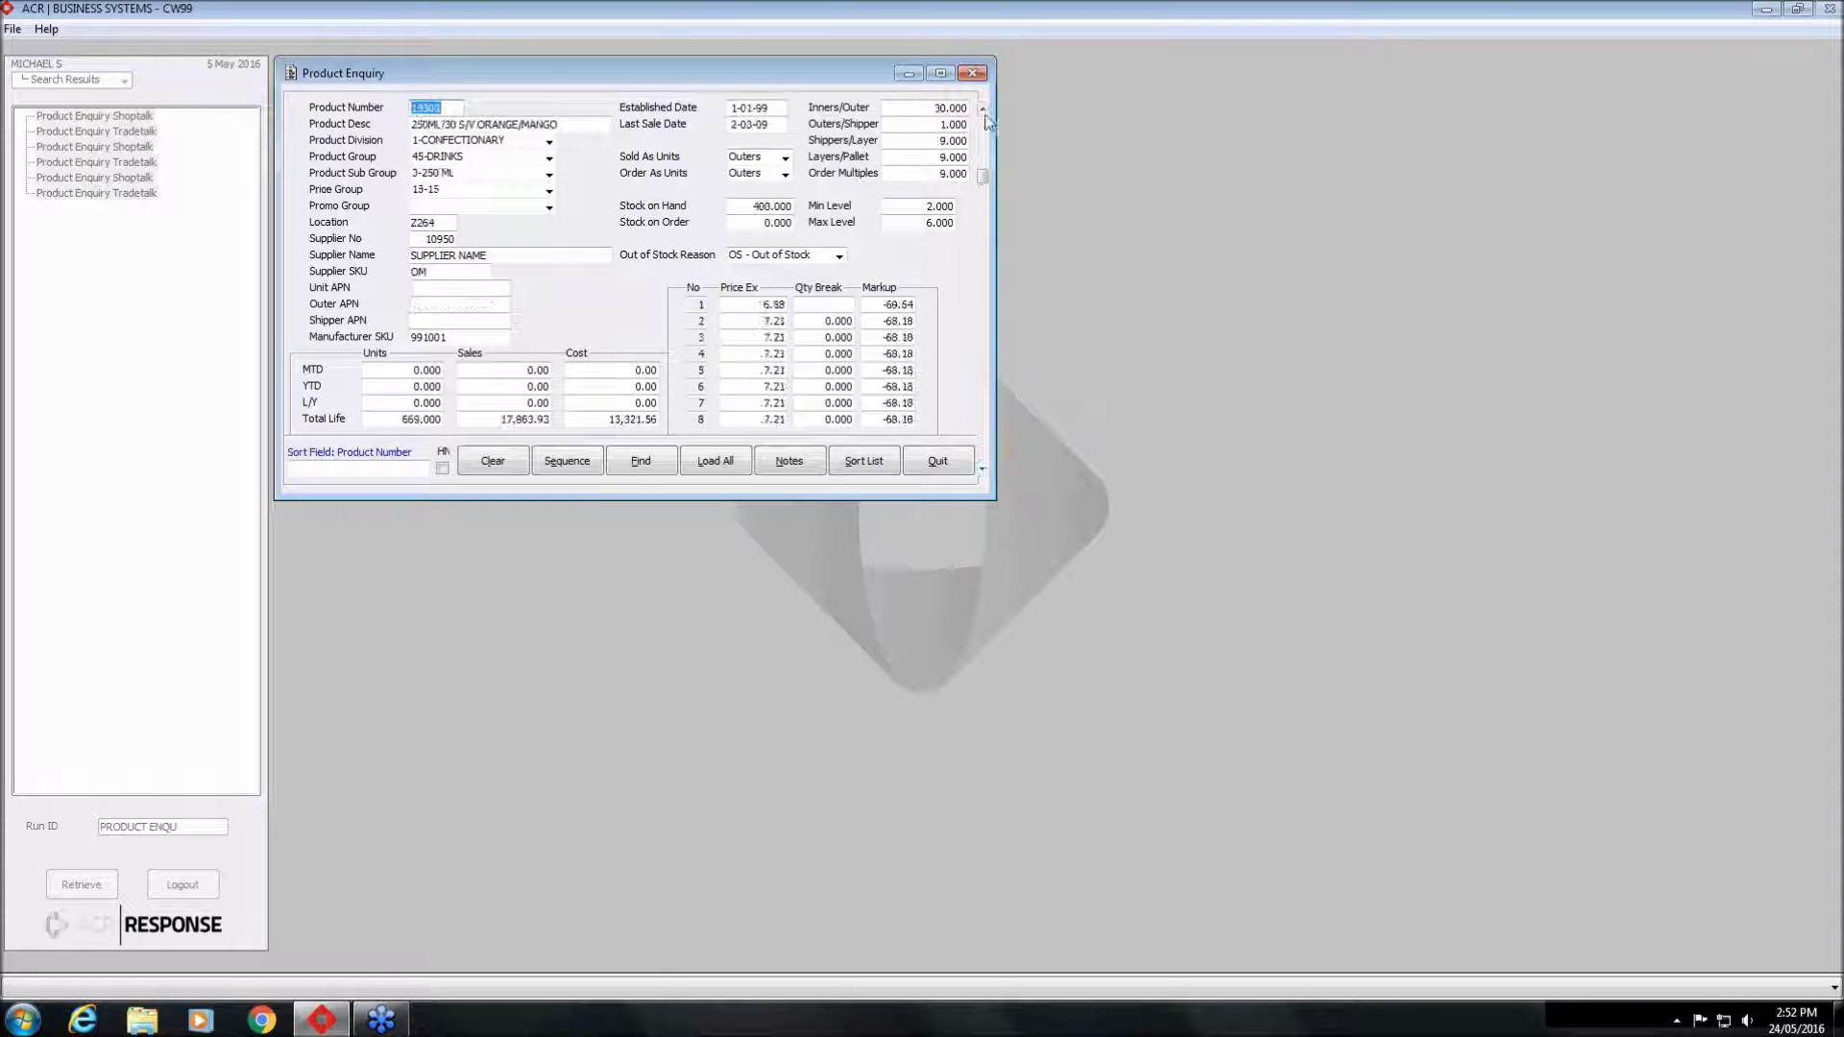
{"action": "left_click_drag", "start_coordinate": [983, 179], "coordinate": [991, 366]}
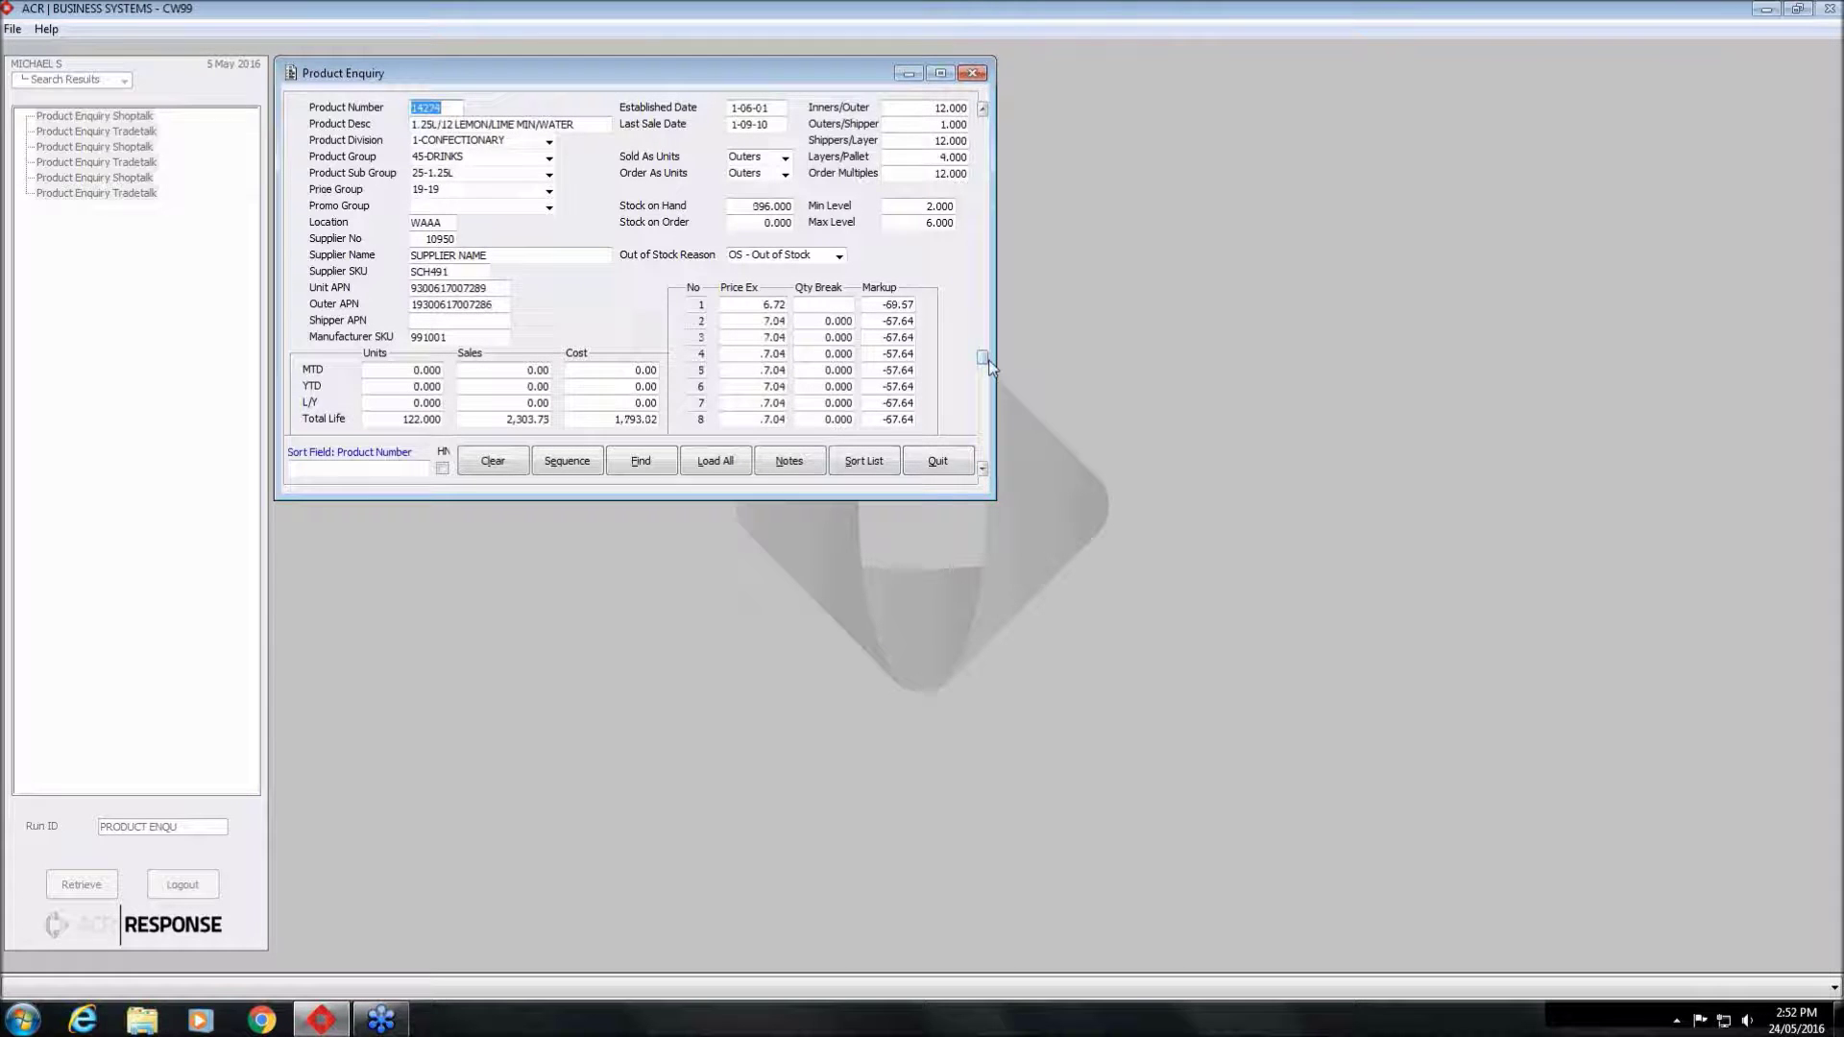
Close Product Enquiry, search the programs for STOCK ADJUST and open Stock Adjustments
{"action": "left_click", "coordinate": [937, 463]}
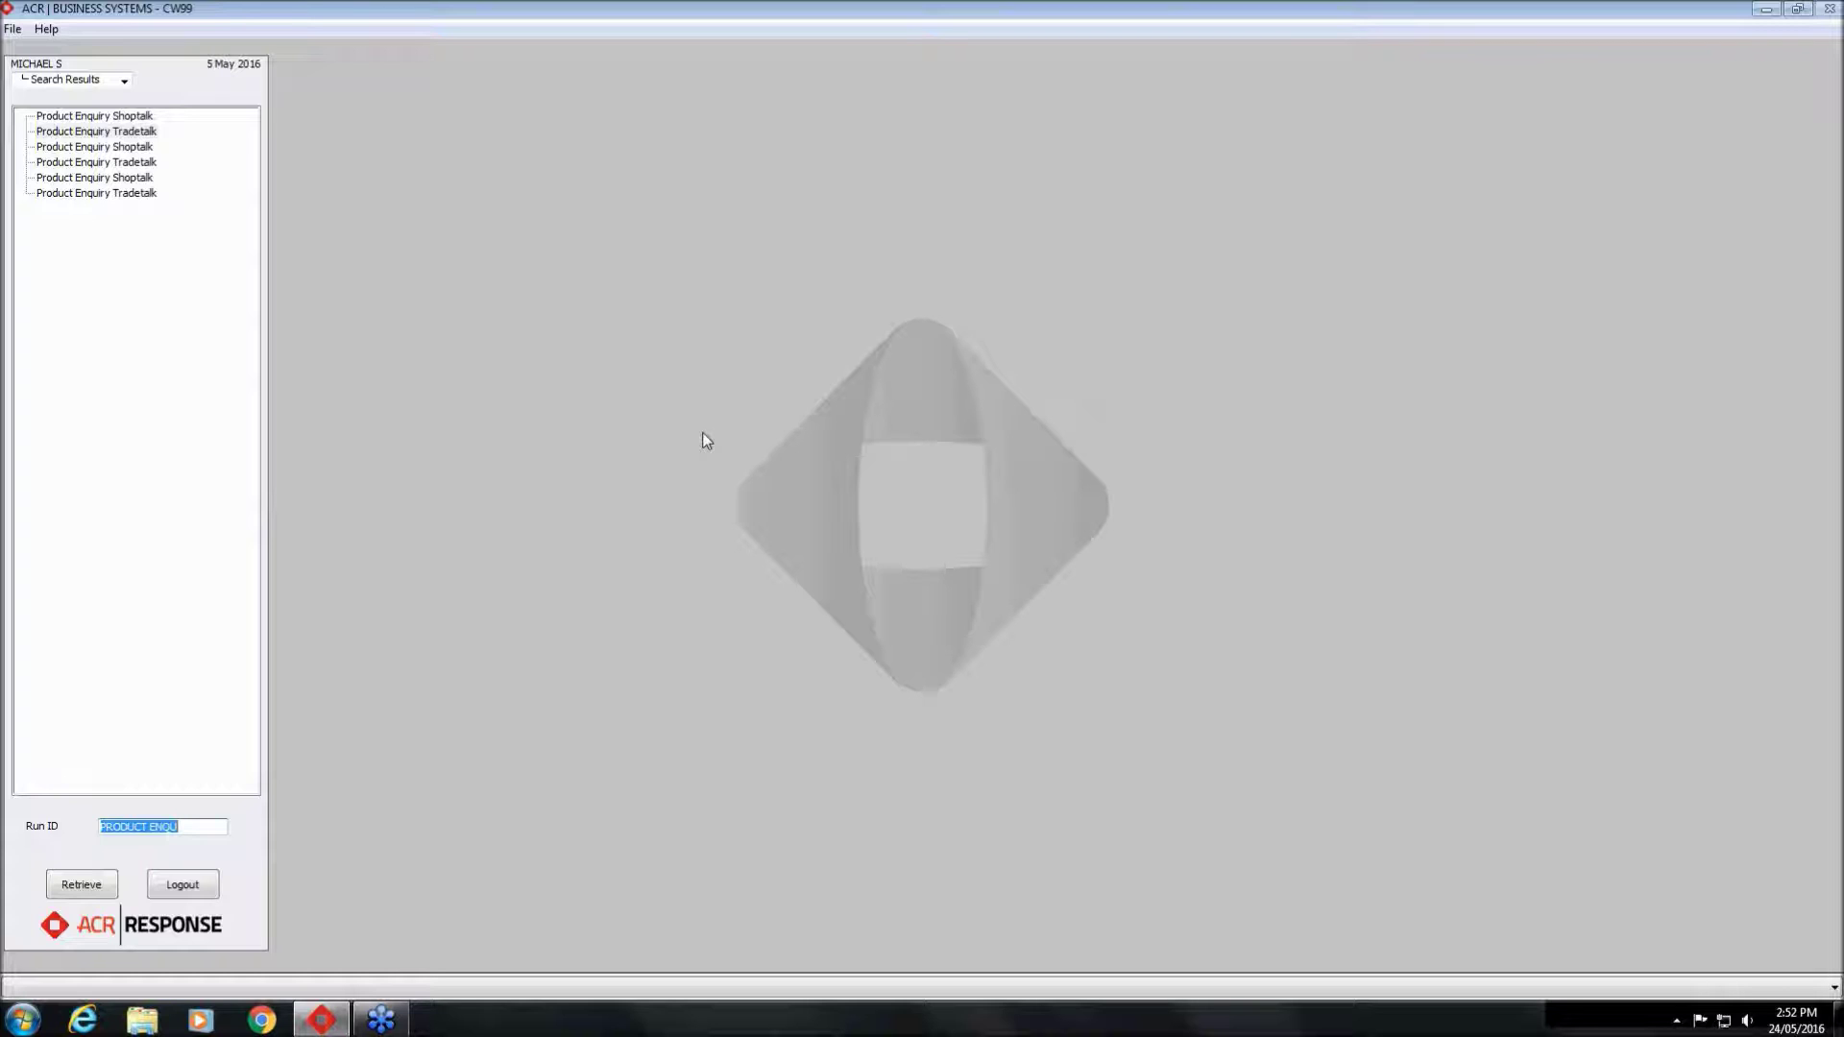
{"action": "key", "text": "BackSpace"}
{"action": "type", "text": "STO"}
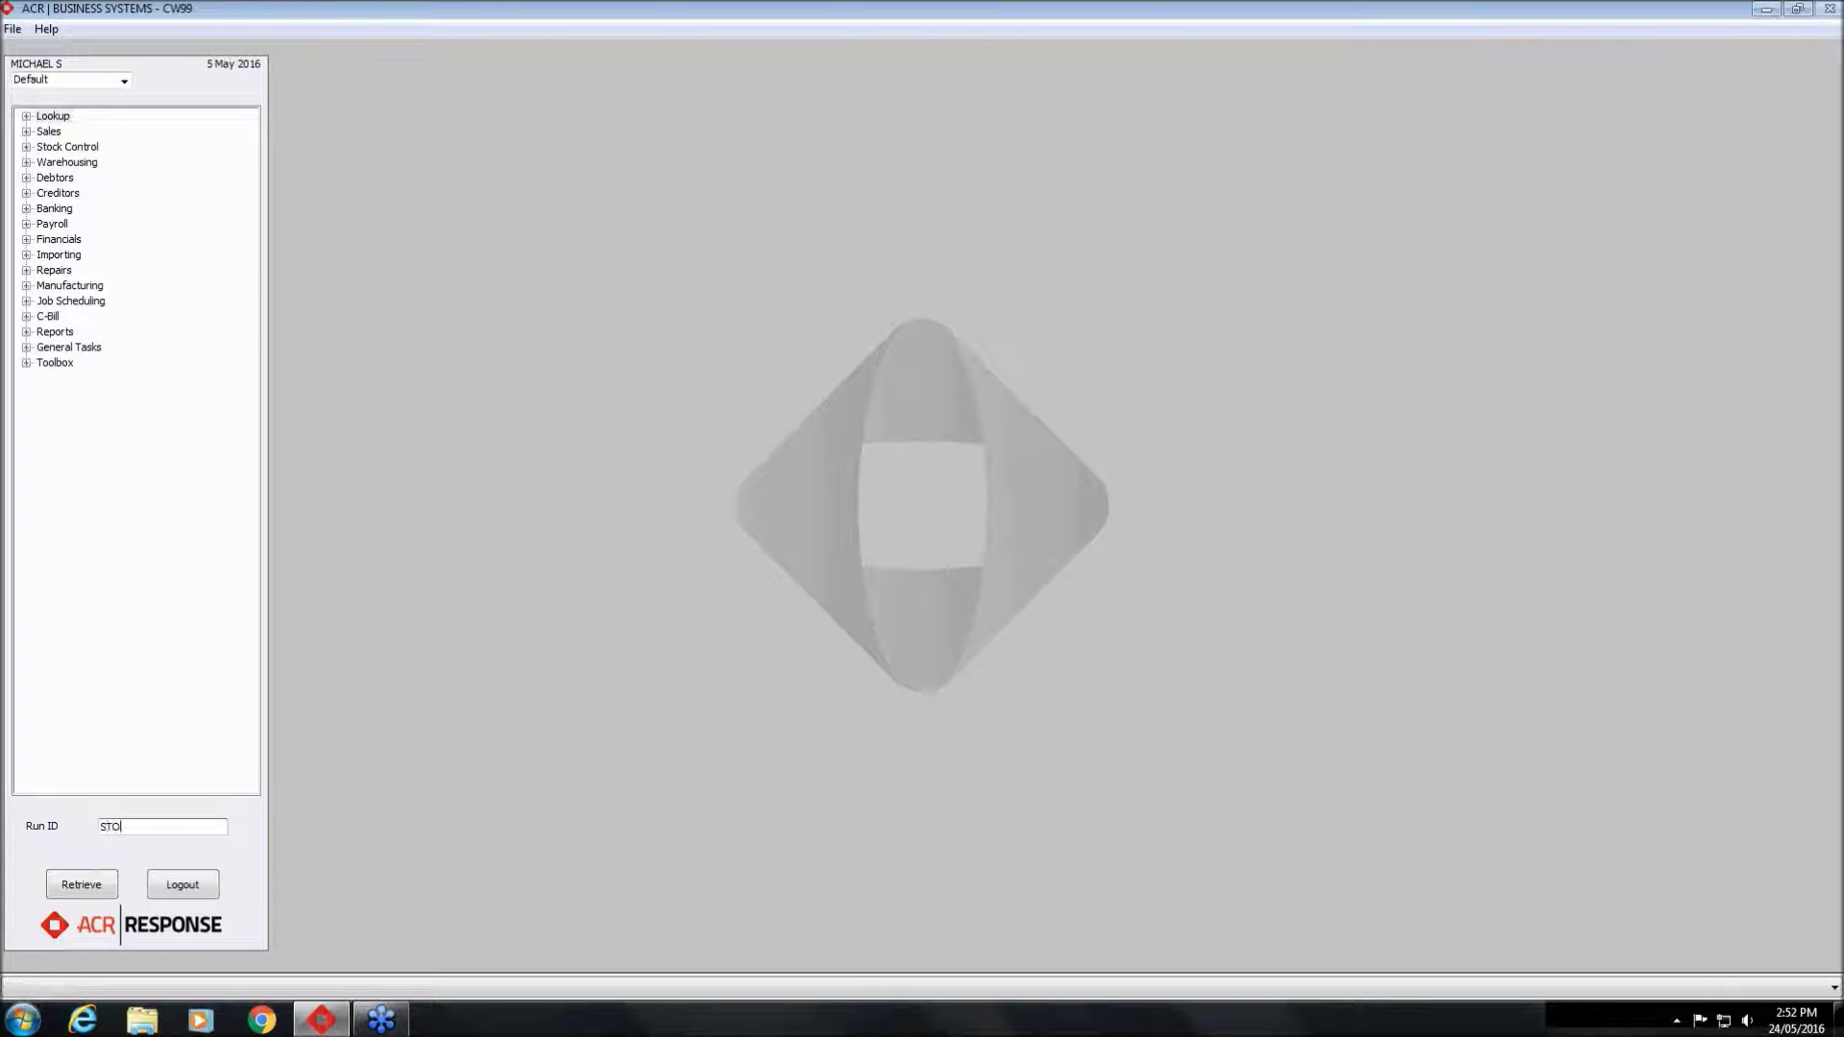
{"action": "type", "text": "CK ADJUST"}
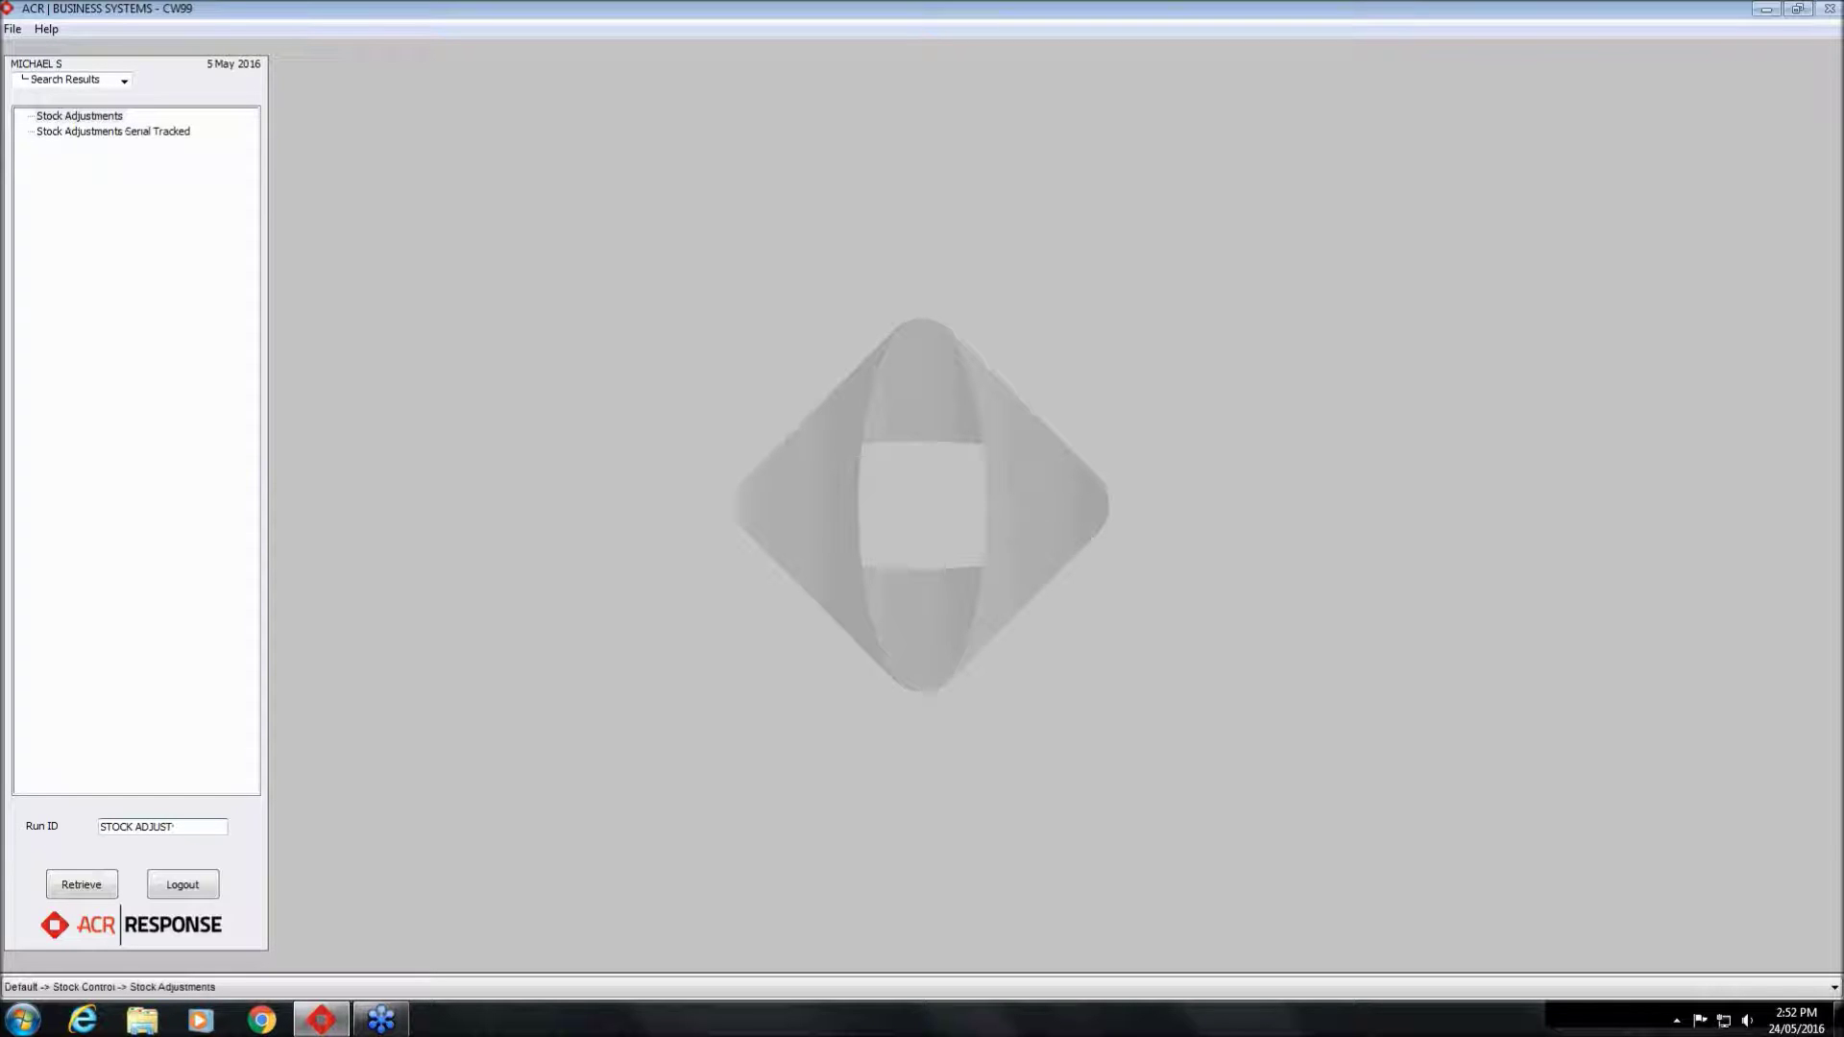
{"action": "key", "text": "Return"}
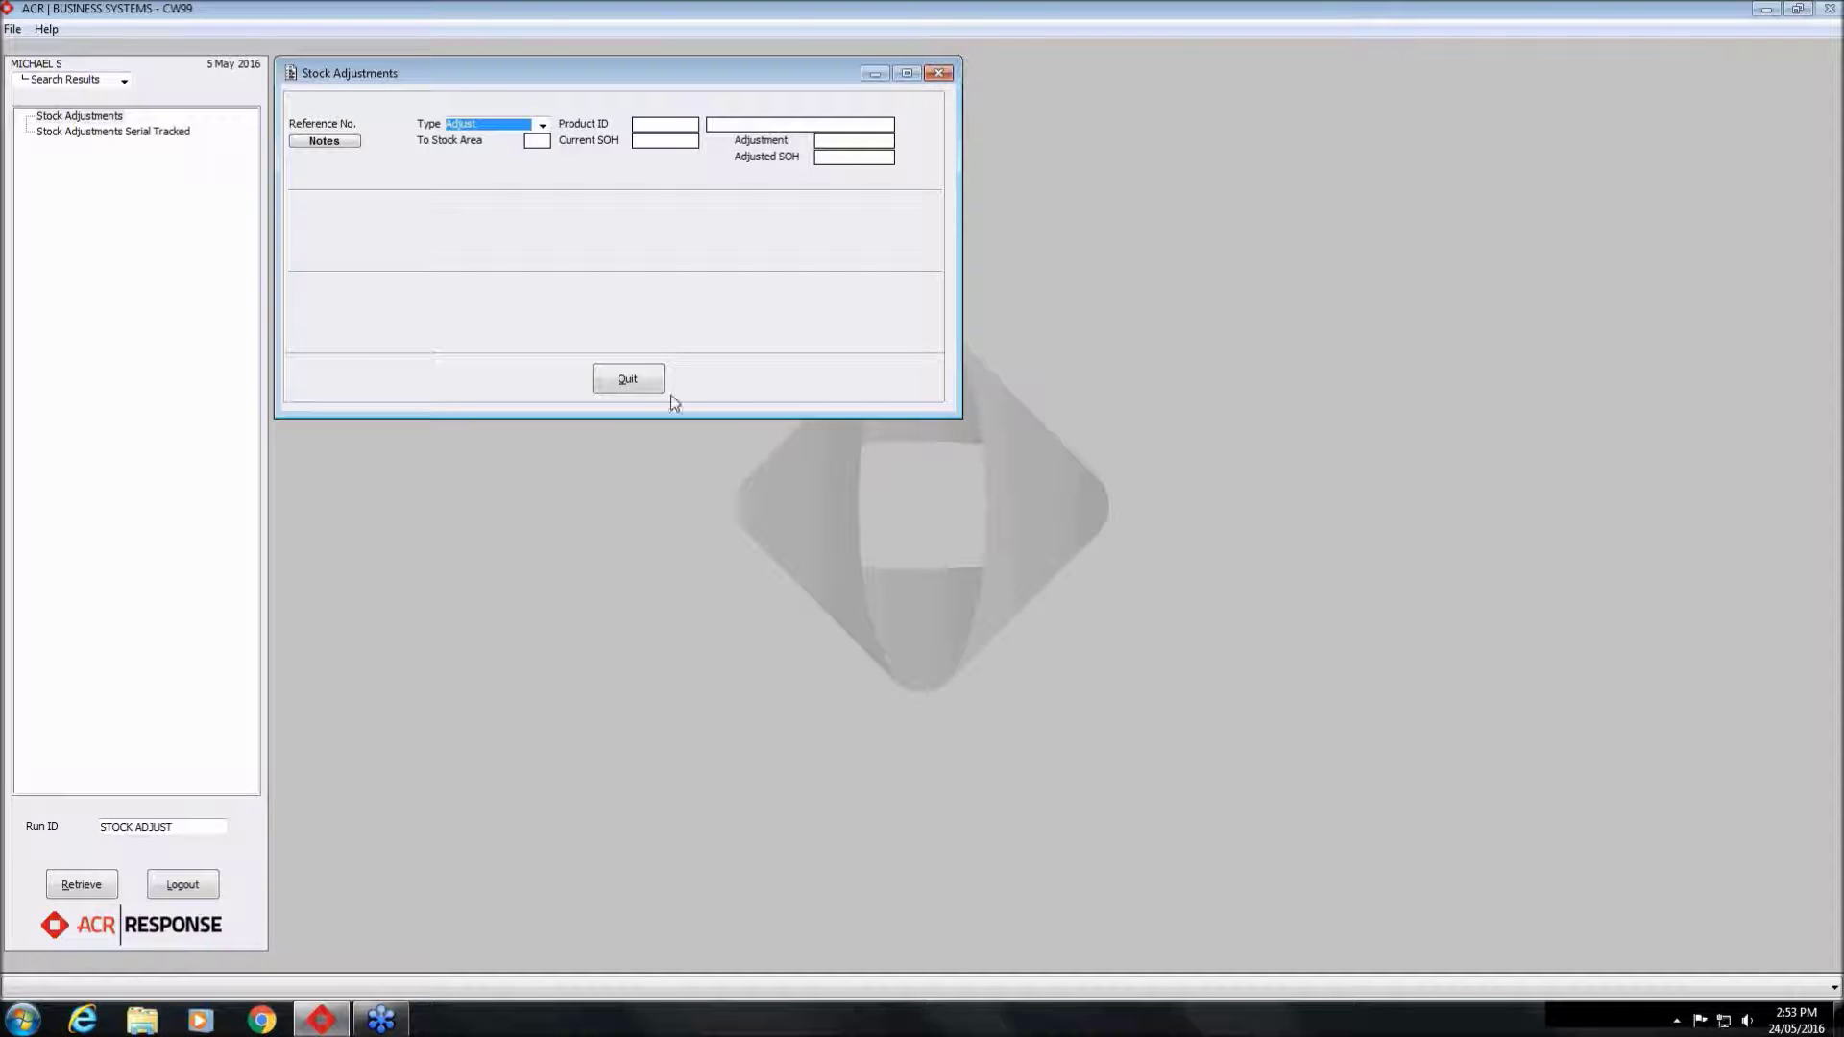
Check the available adjustment types, and view the adjustment's notes memo without entering anything
{"action": "left_click", "coordinate": [543, 125]}
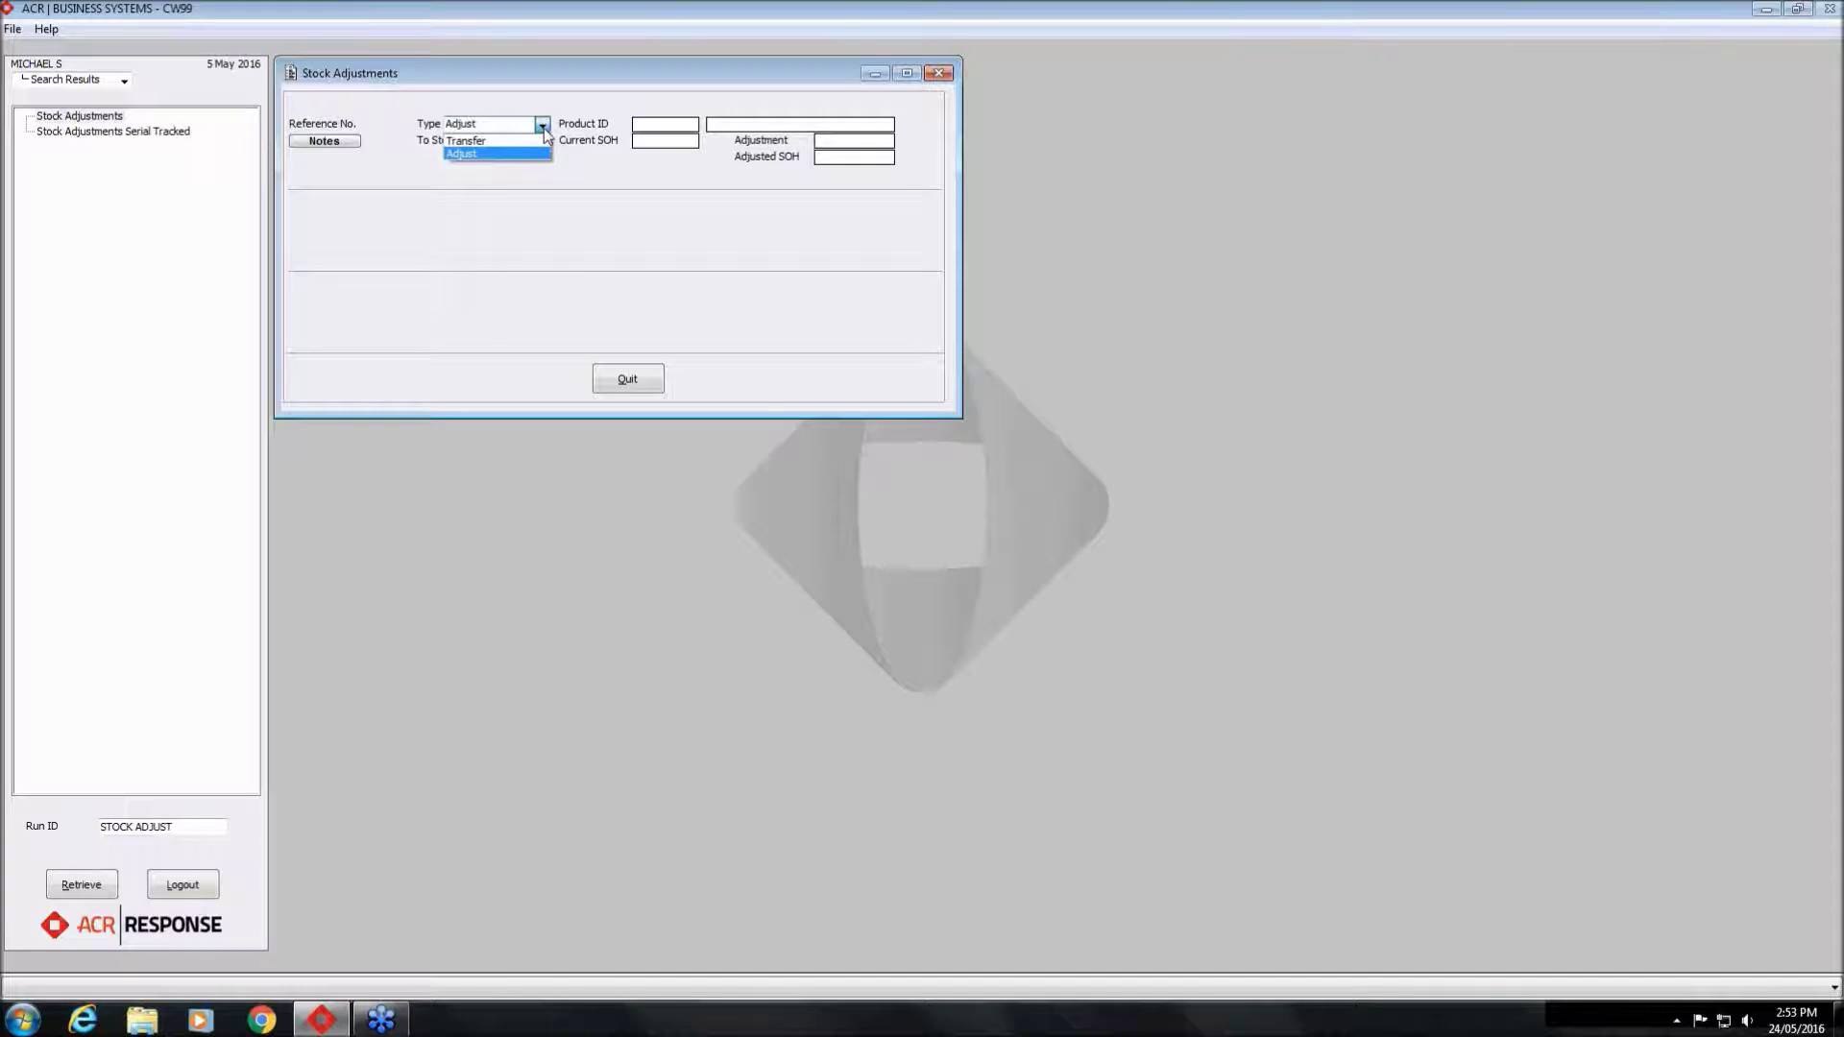
{"action": "left_click", "coordinate": [544, 131]}
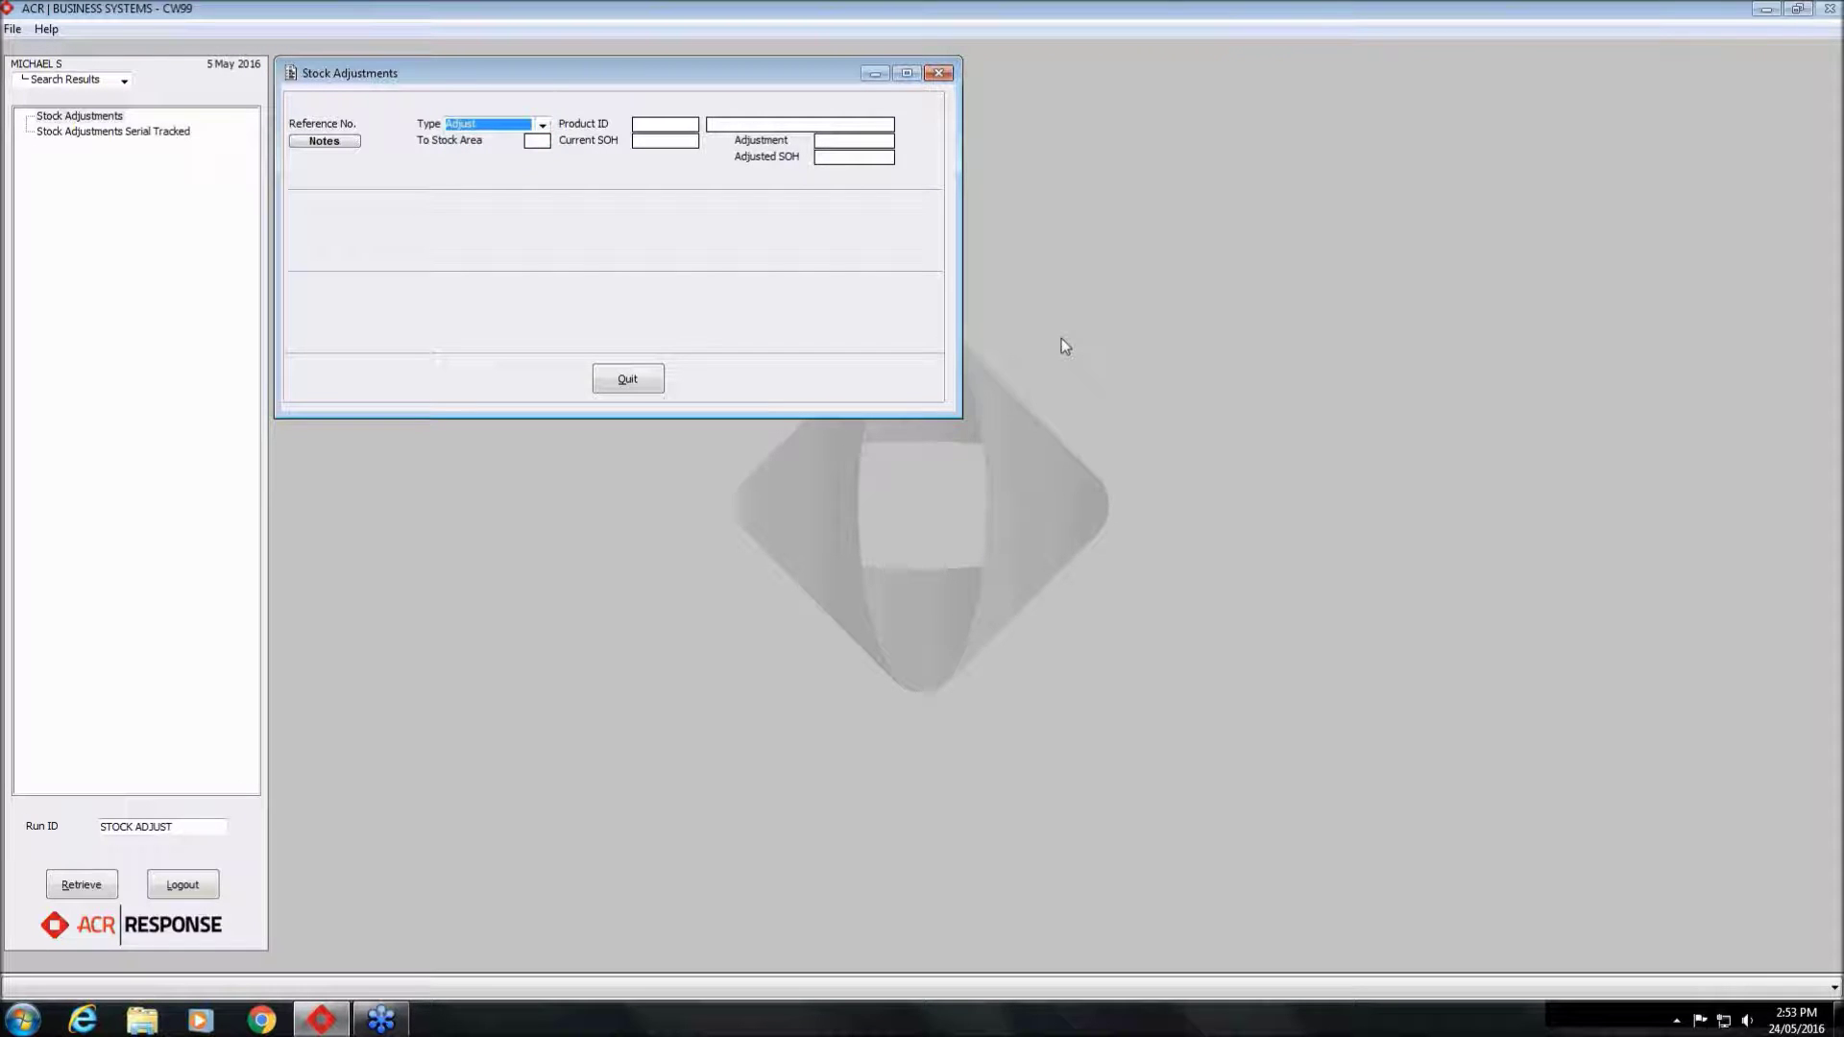
{"action": "key", "text": "Tab"}
{"action": "key", "text": "Return"}
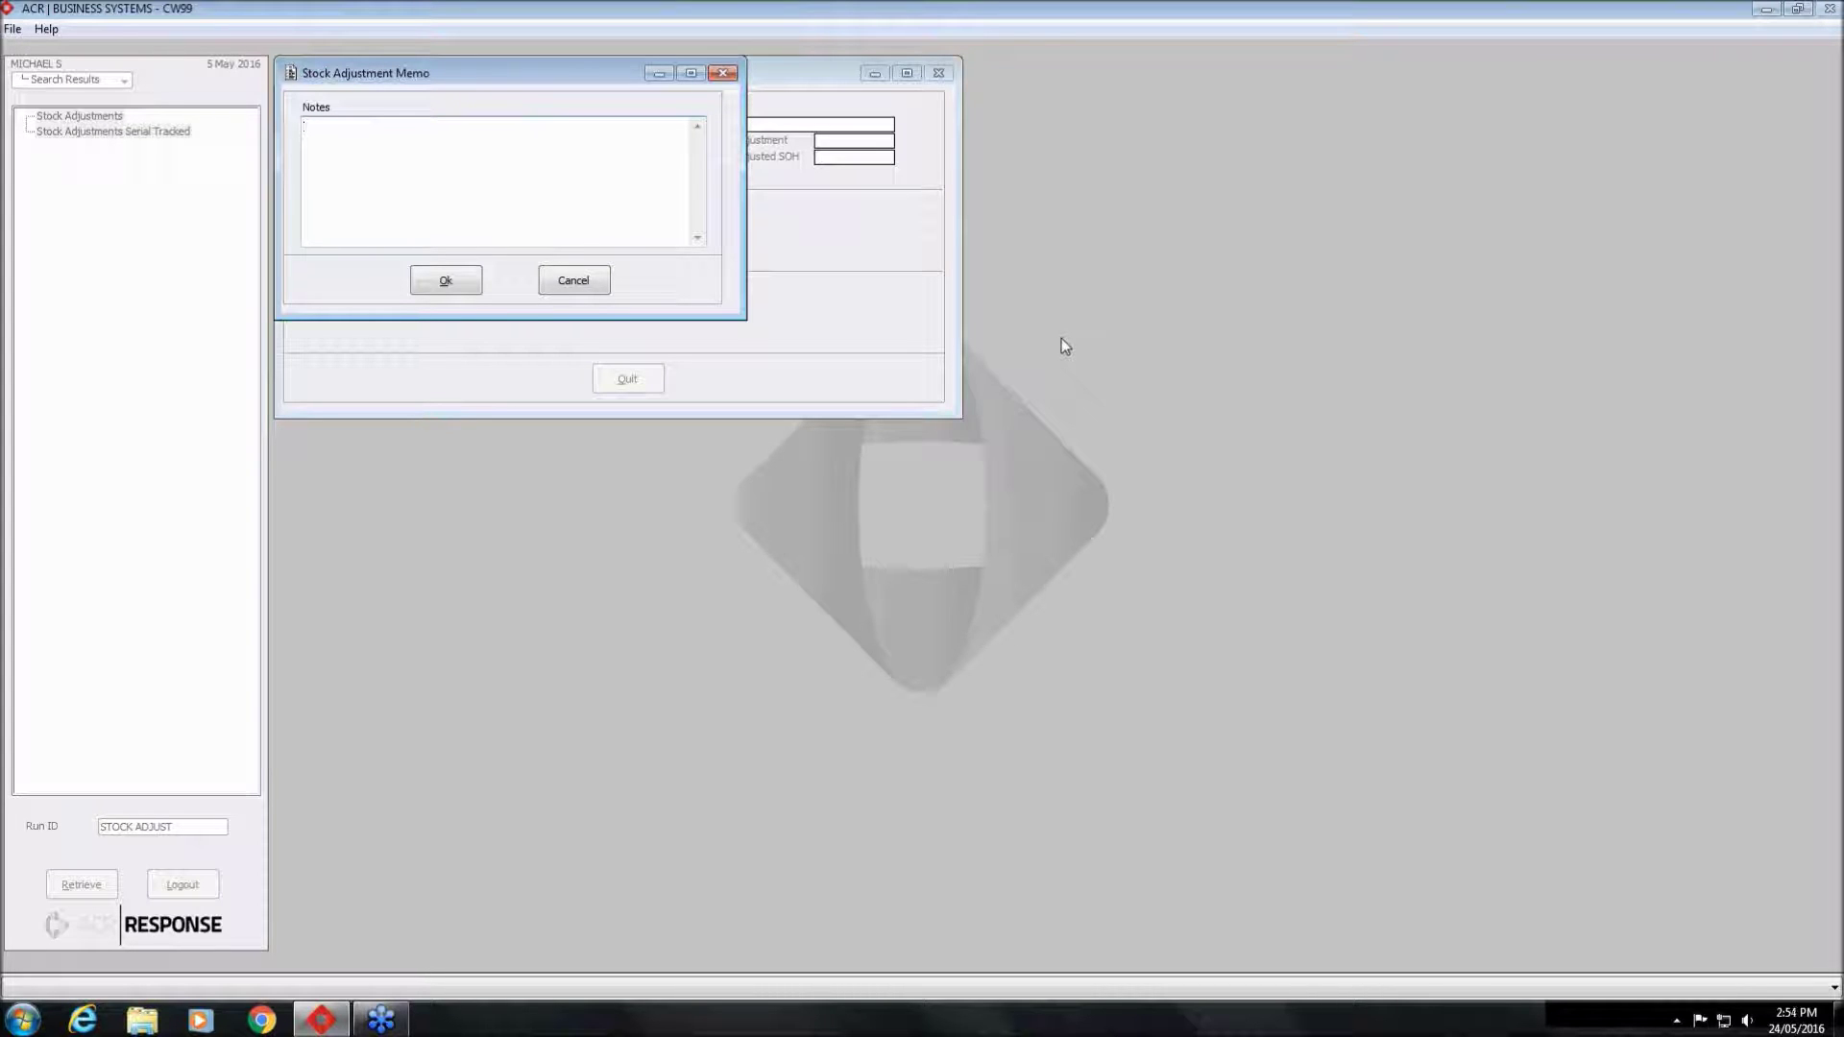
{"action": "left_click", "coordinate": [580, 290]}
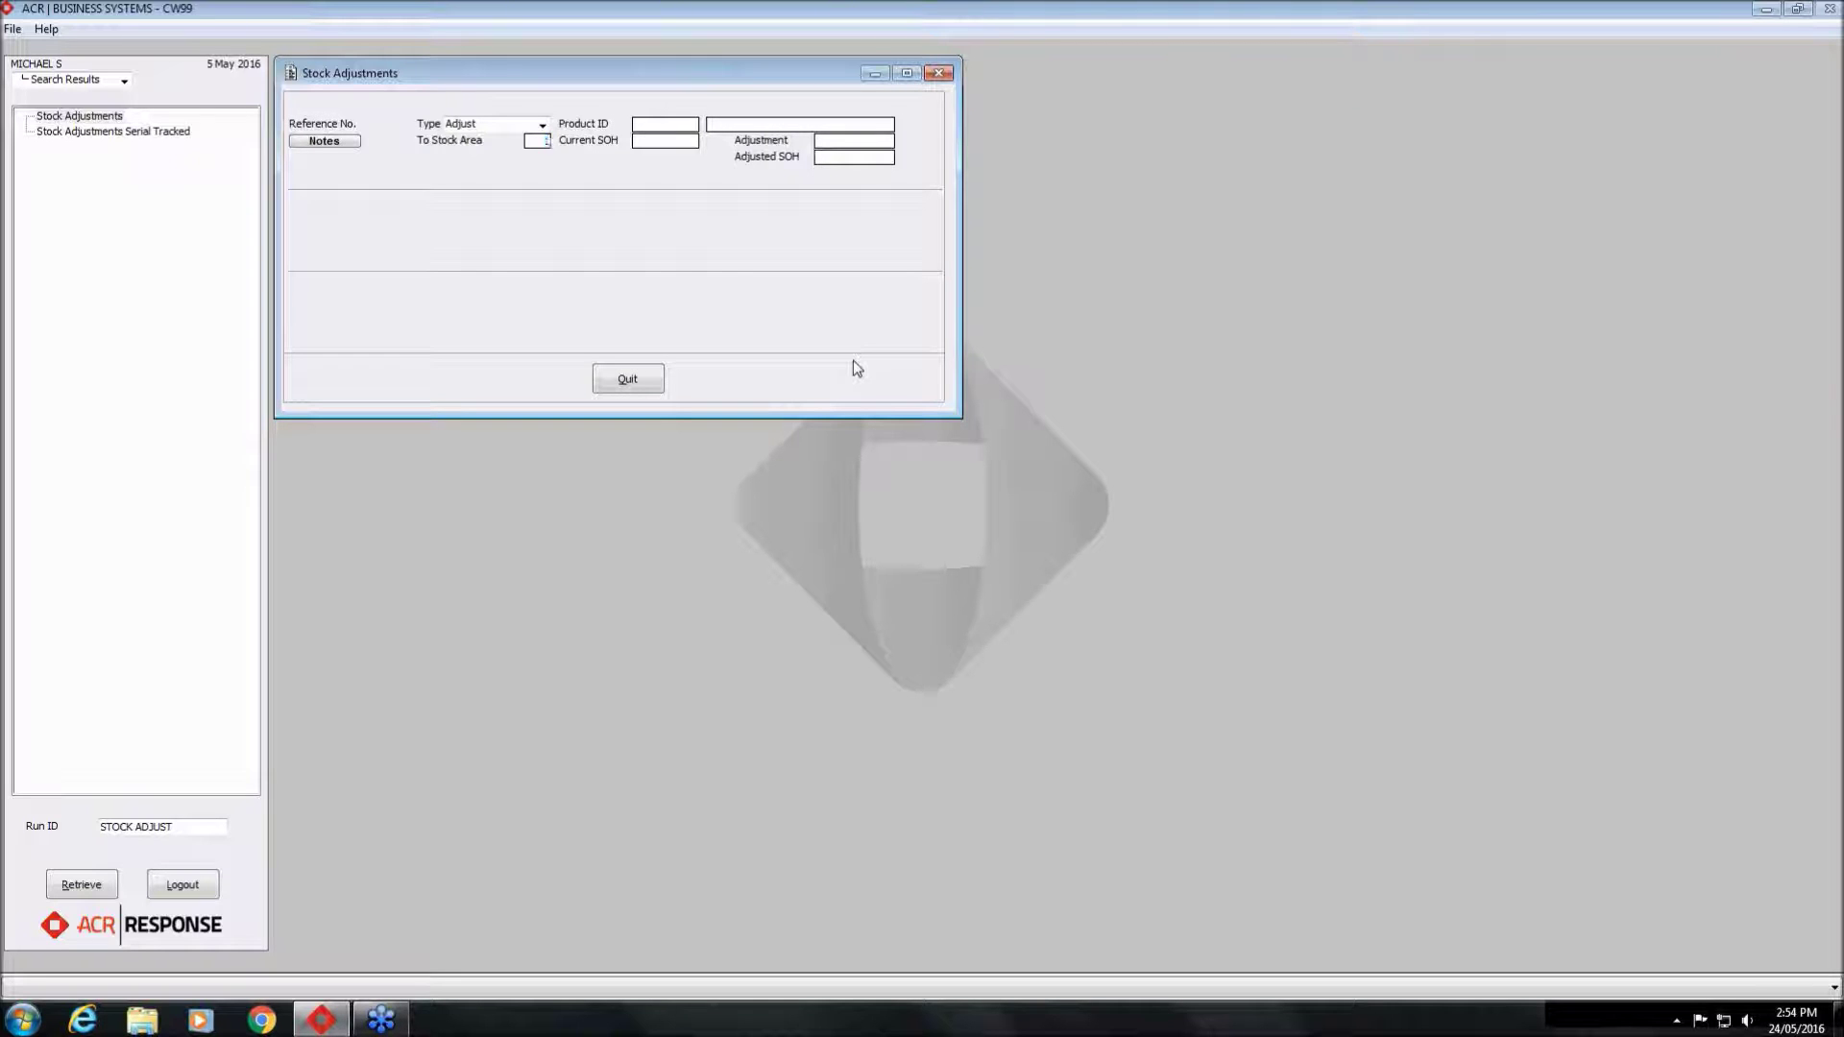
Try the Transfer adjustment type to show its From Stock Area field, and return the type to Adjust
{"action": "left_click", "coordinate": [544, 125]}
{"action": "left_click", "coordinate": [543, 125]}
{"action": "left_click", "coordinate": [538, 154]}
{"action": "left_click", "coordinate": [534, 157]}
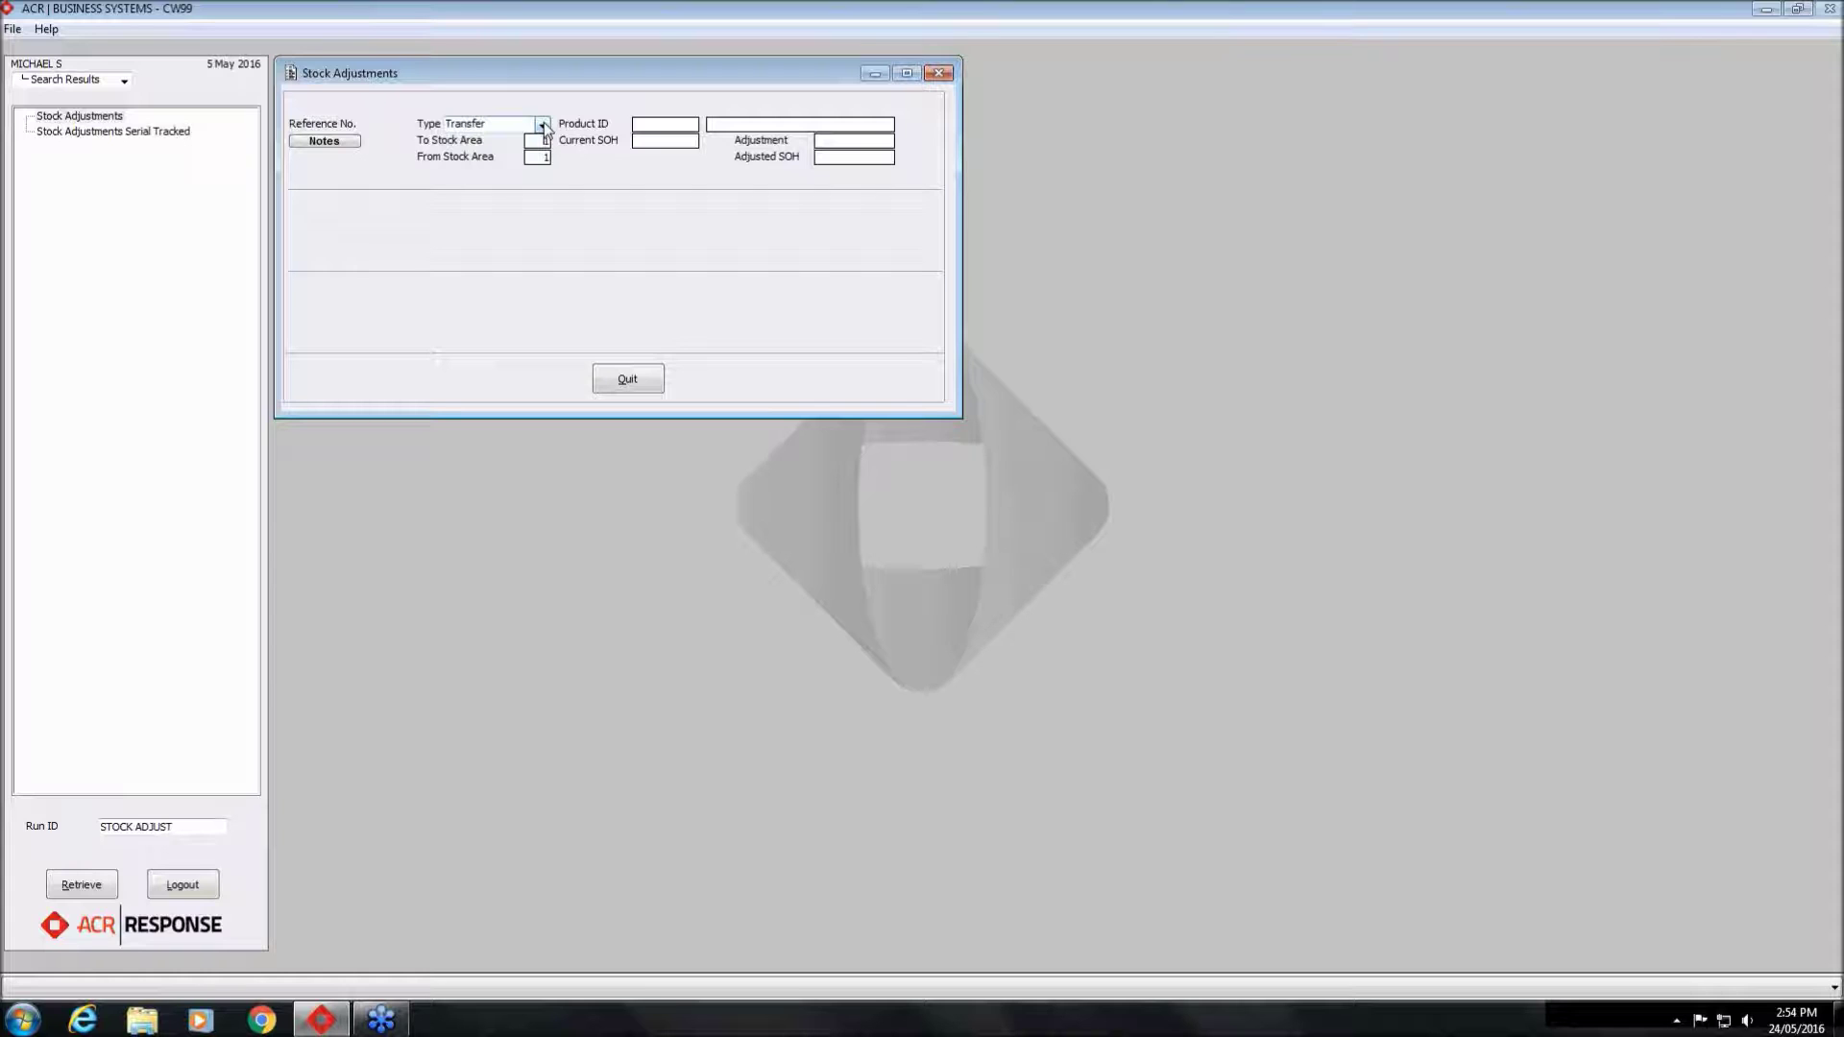
{"action": "left_click", "coordinate": [544, 125]}
{"action": "left_click", "coordinate": [537, 156]}
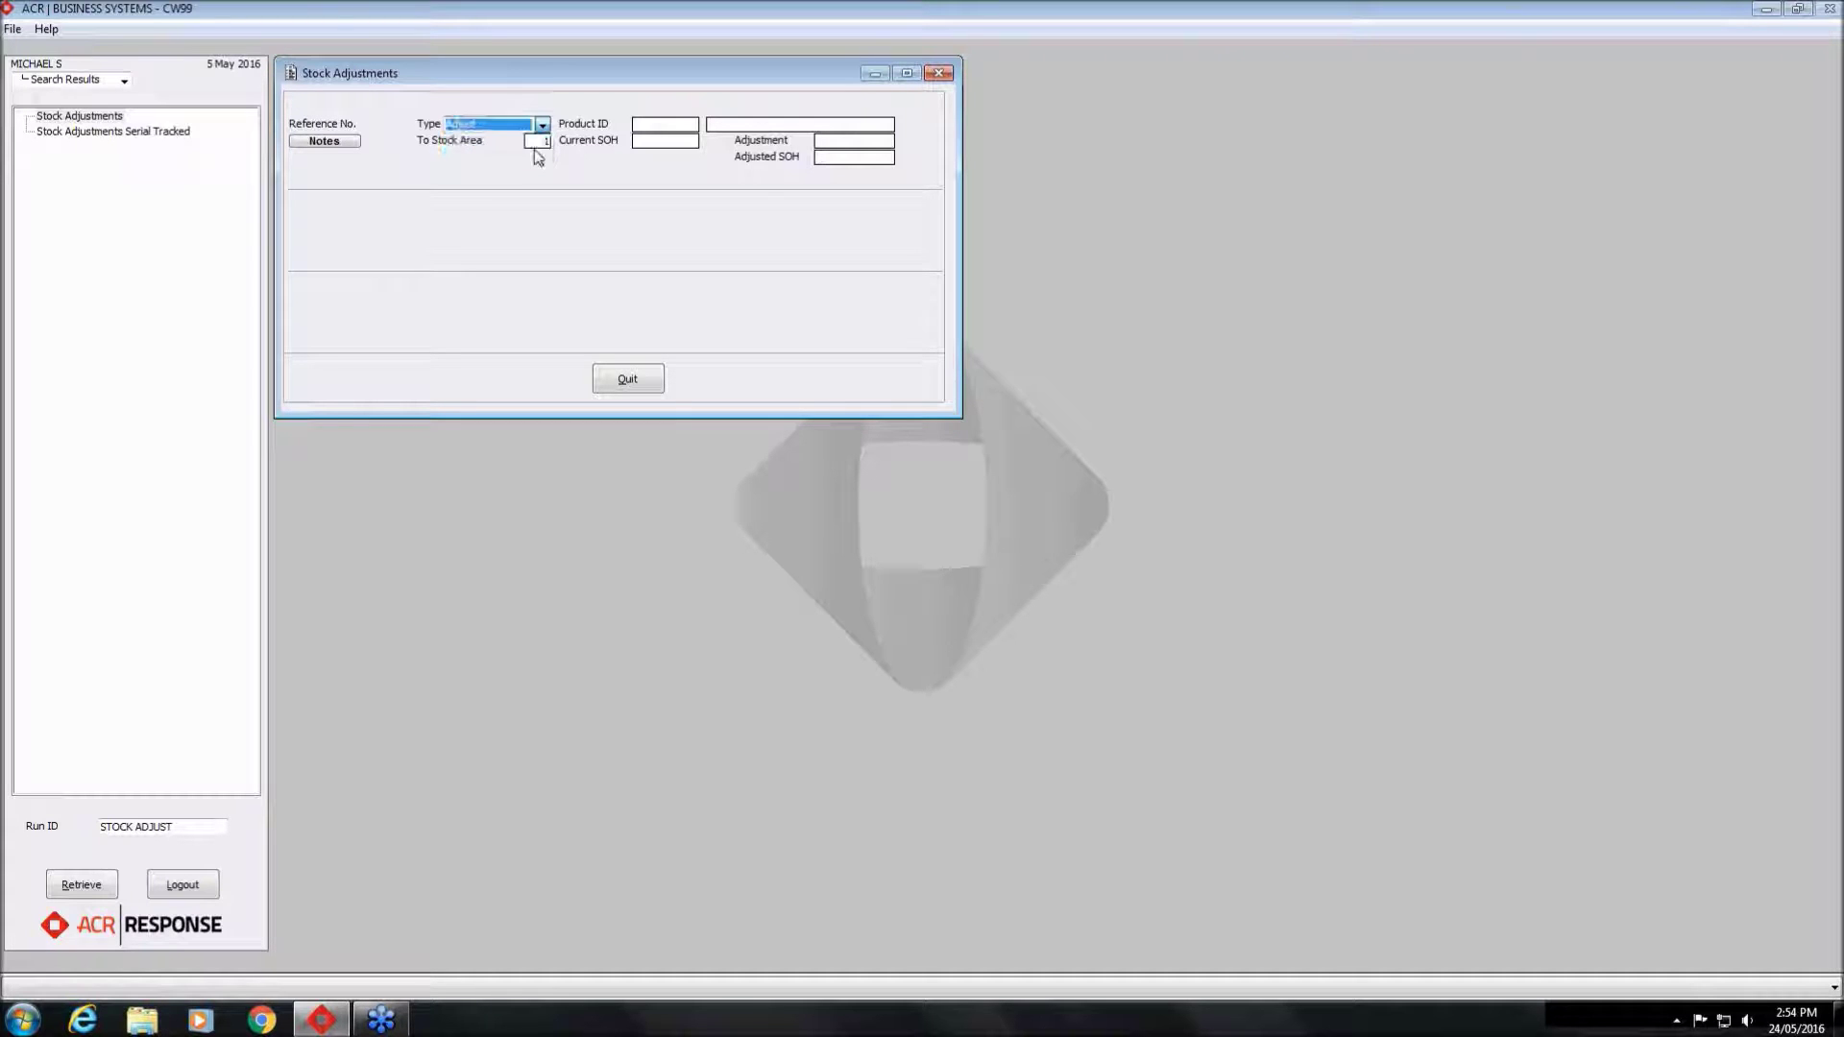
Enter stock area 1 and product 80085 on the first adjustment line
{"action": "key", "text": "Tab"}
{"action": "key", "text": "Tab"}
{"action": "type", "text": "80085"}
{"action": "key", "text": "Tab"}
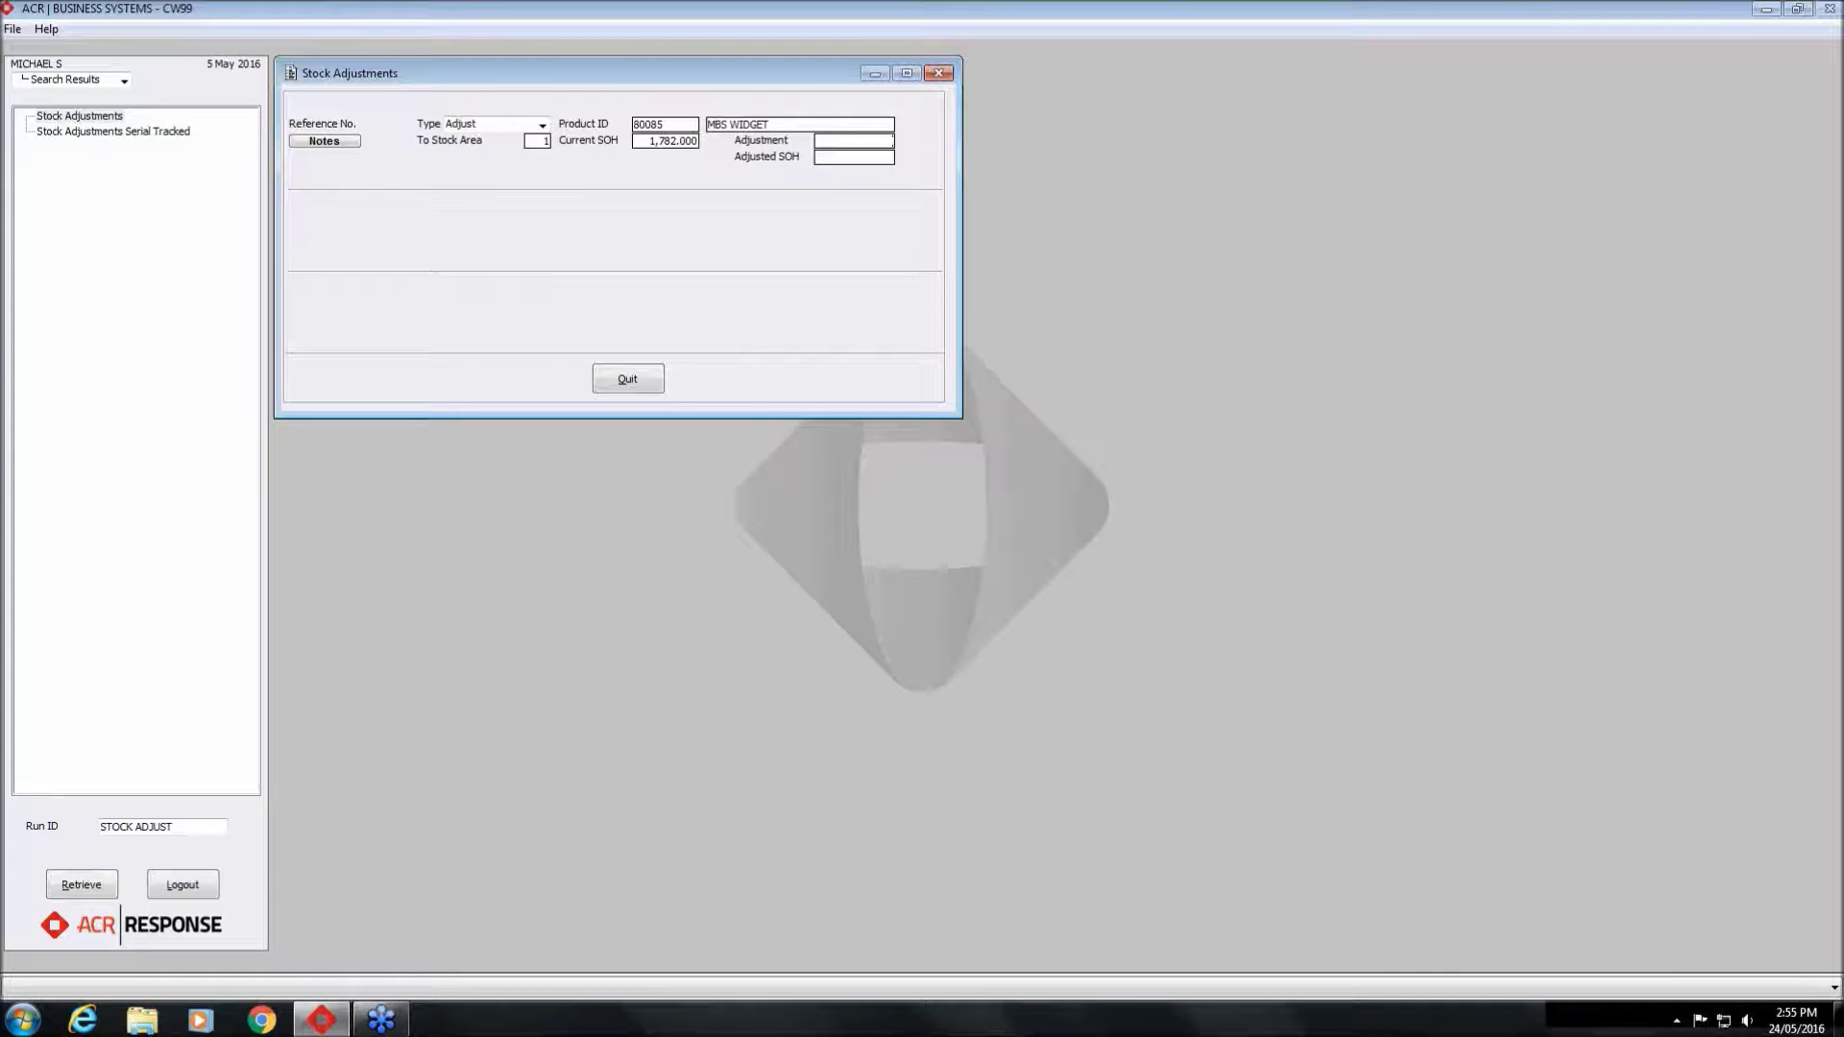
{"action": "type", "text": "-10"}
{"action": "key", "text": "BackSpace"}
{"action": "key", "text": "BackSpace"}
{"action": "key", "text": "BackSpace"}
Set the adjusted stock on hand of MBS WIDGET to 1500 and save the adjustment line
{"action": "key", "text": "Tab"}
{"action": "type", "text": "1500"}
{"action": "left_click", "coordinate": [1599, 252]}
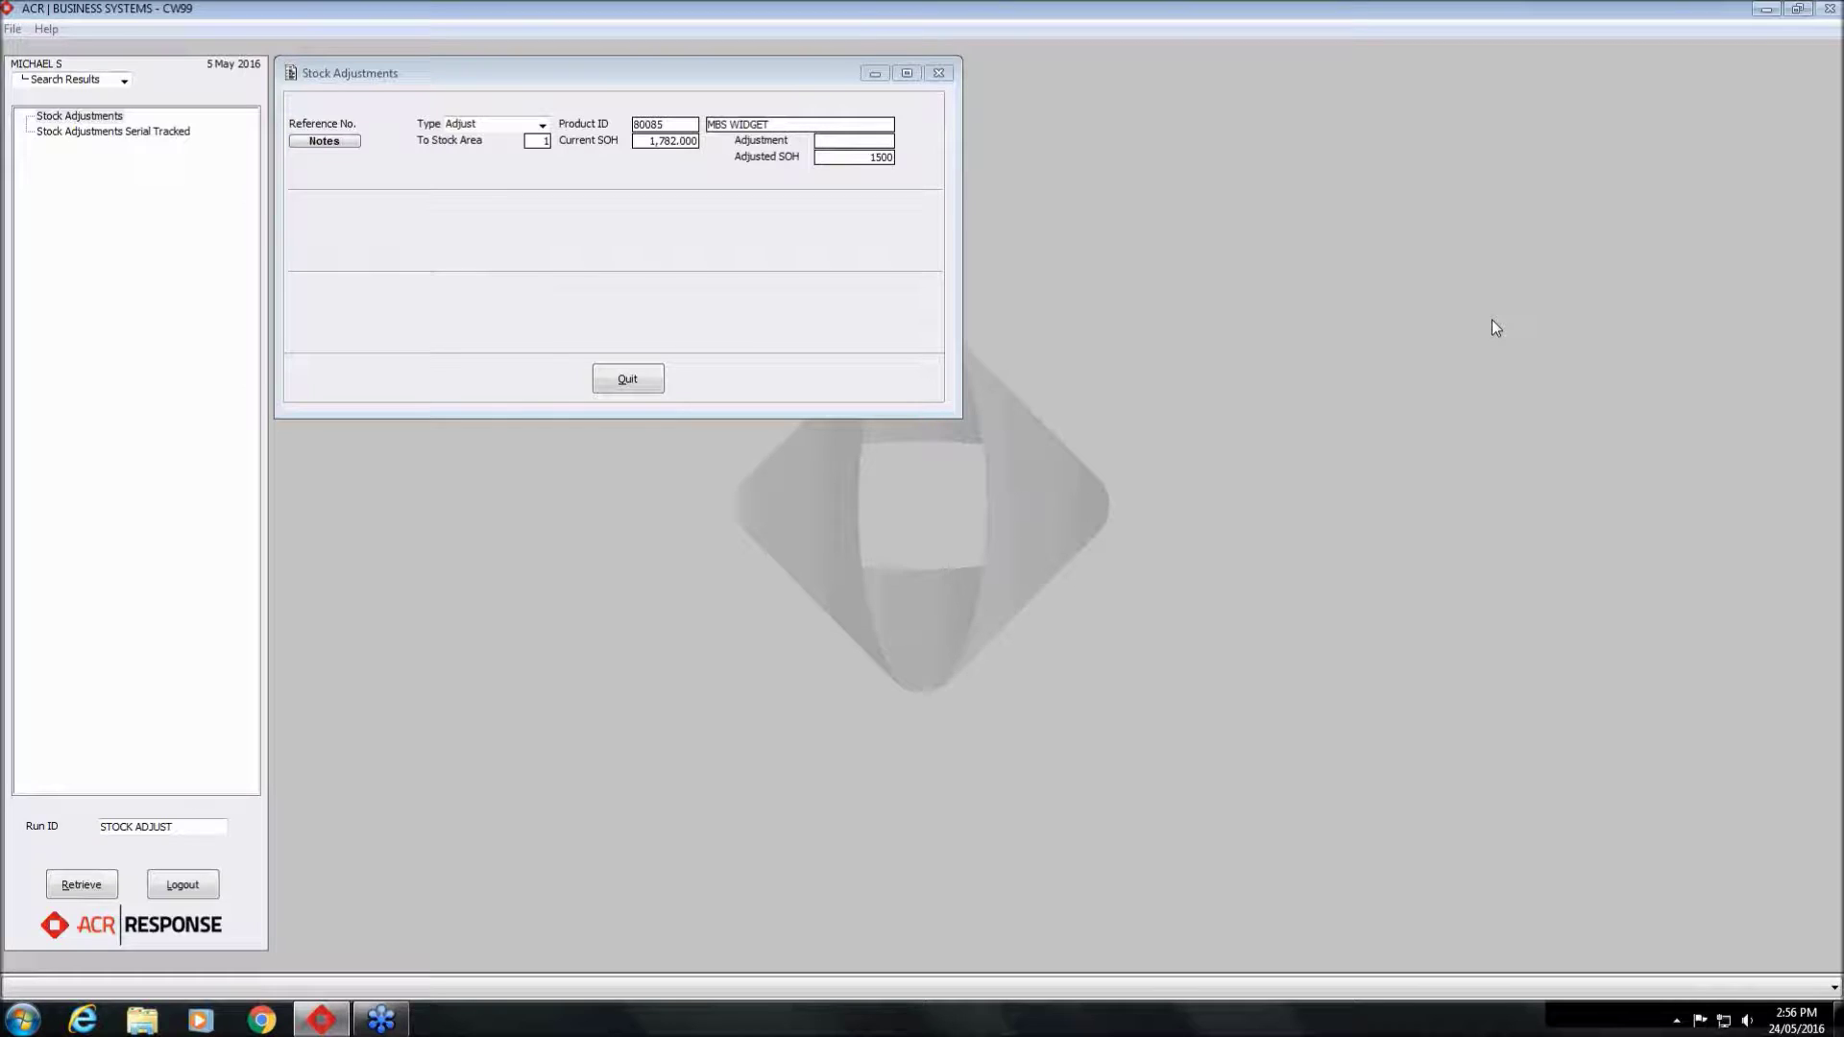
{"action": "left_click", "coordinate": [897, 157]}
{"action": "type", "text": "1500"}
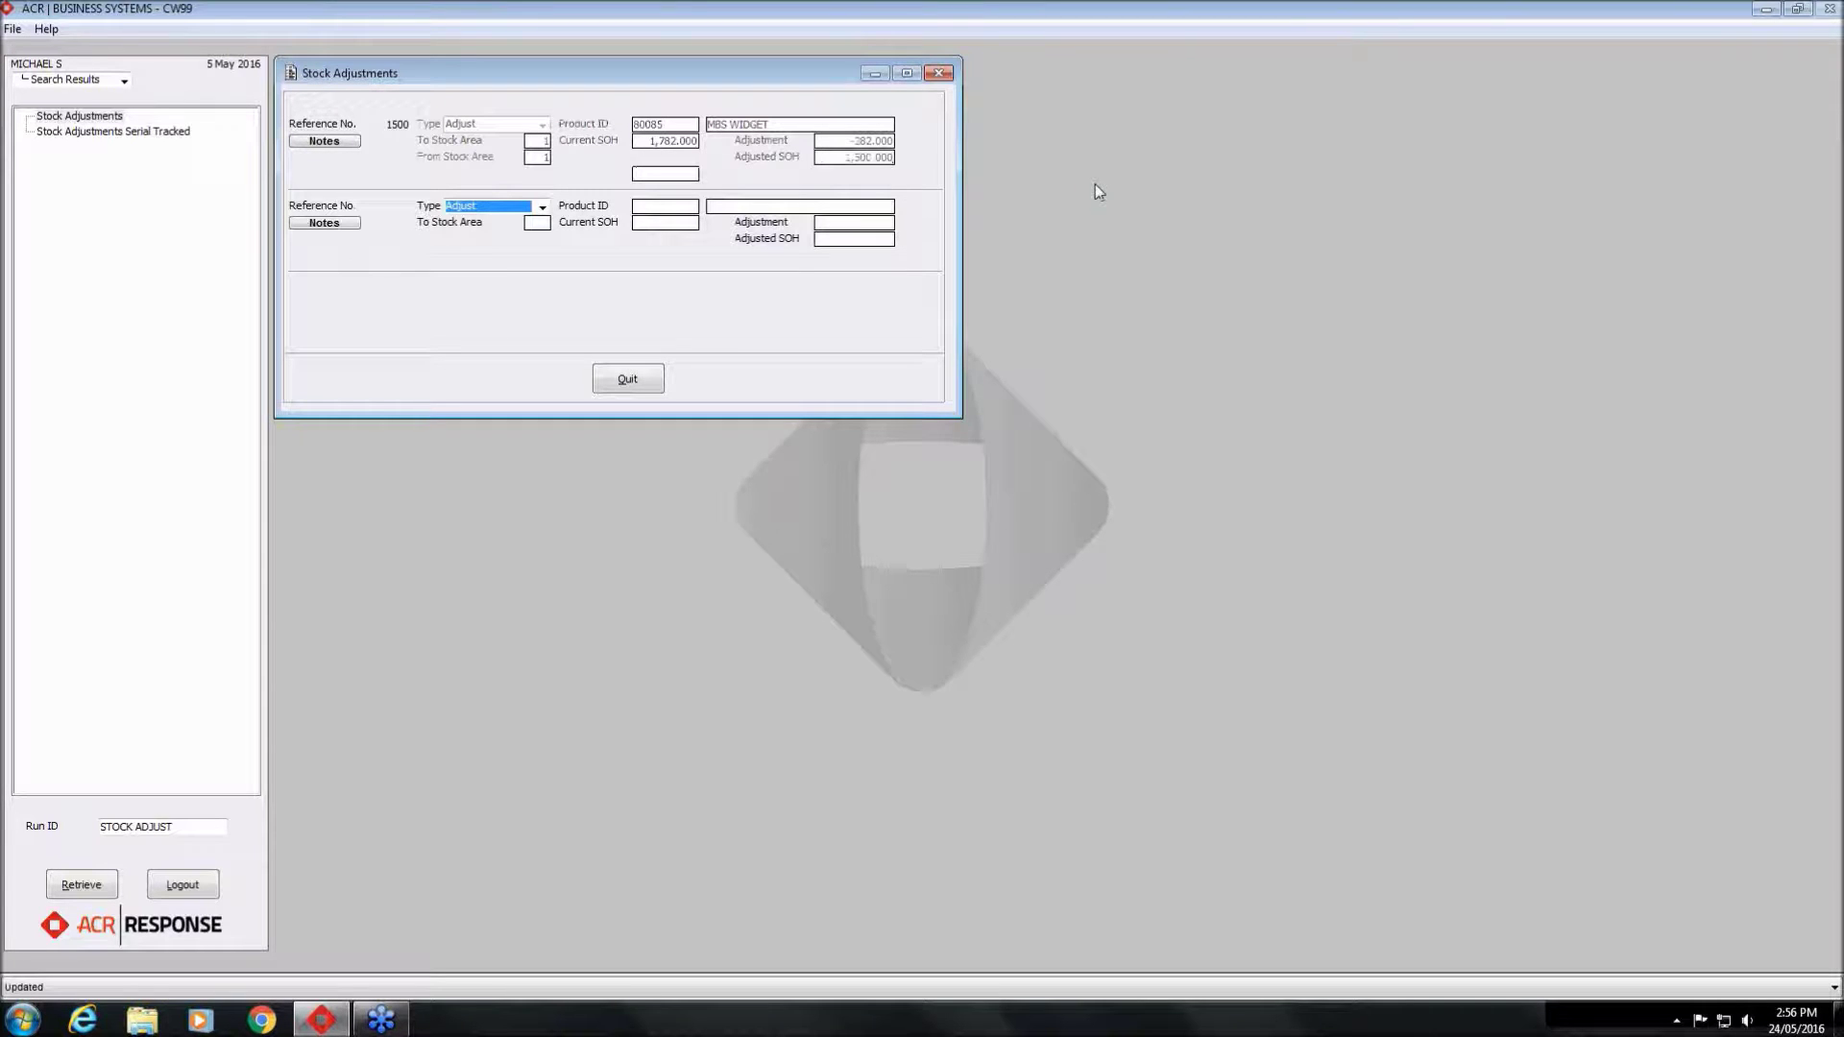
Record a second adjustment of 200 for product 80085 in stock area 1
{"action": "key", "text": "Tab"}
{"action": "key", "text": "Tab"}
{"action": "type", "text": "80085"}
{"action": "key", "text": "Tab"}
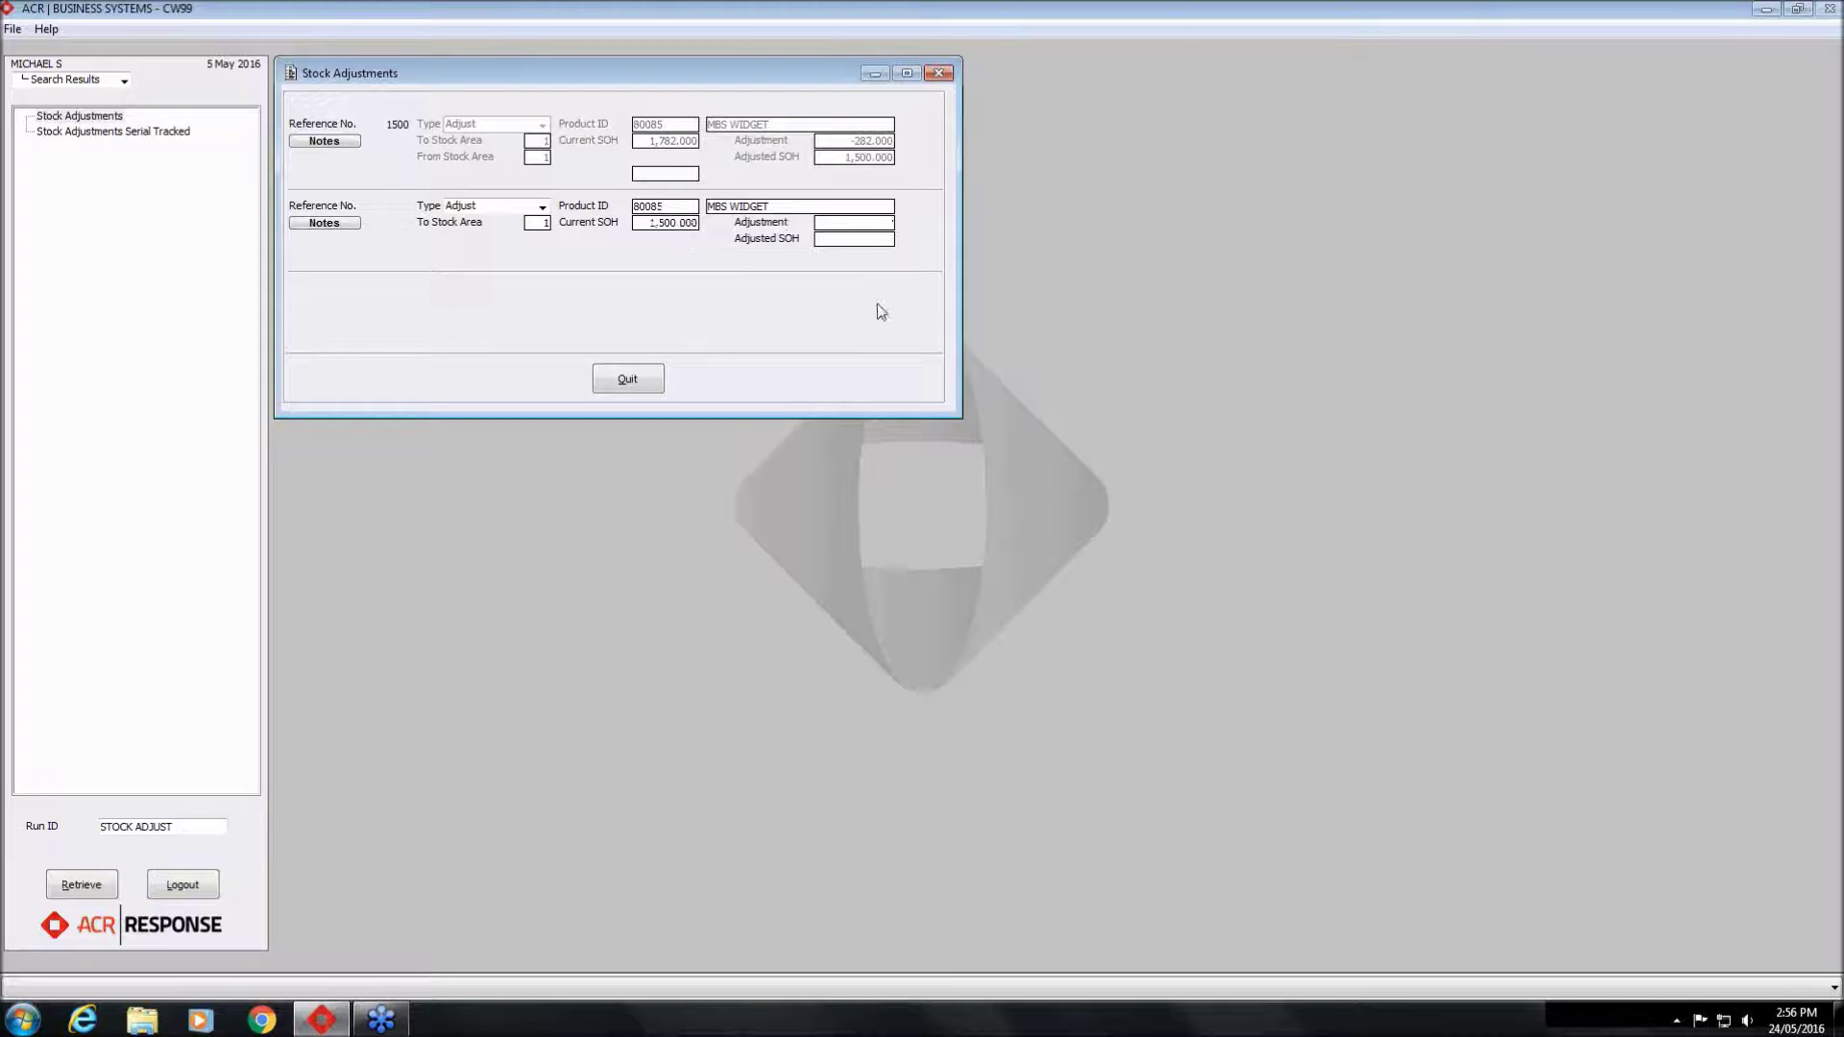
{"action": "type", "text": "200"}
{"action": "key", "text": "Return"}
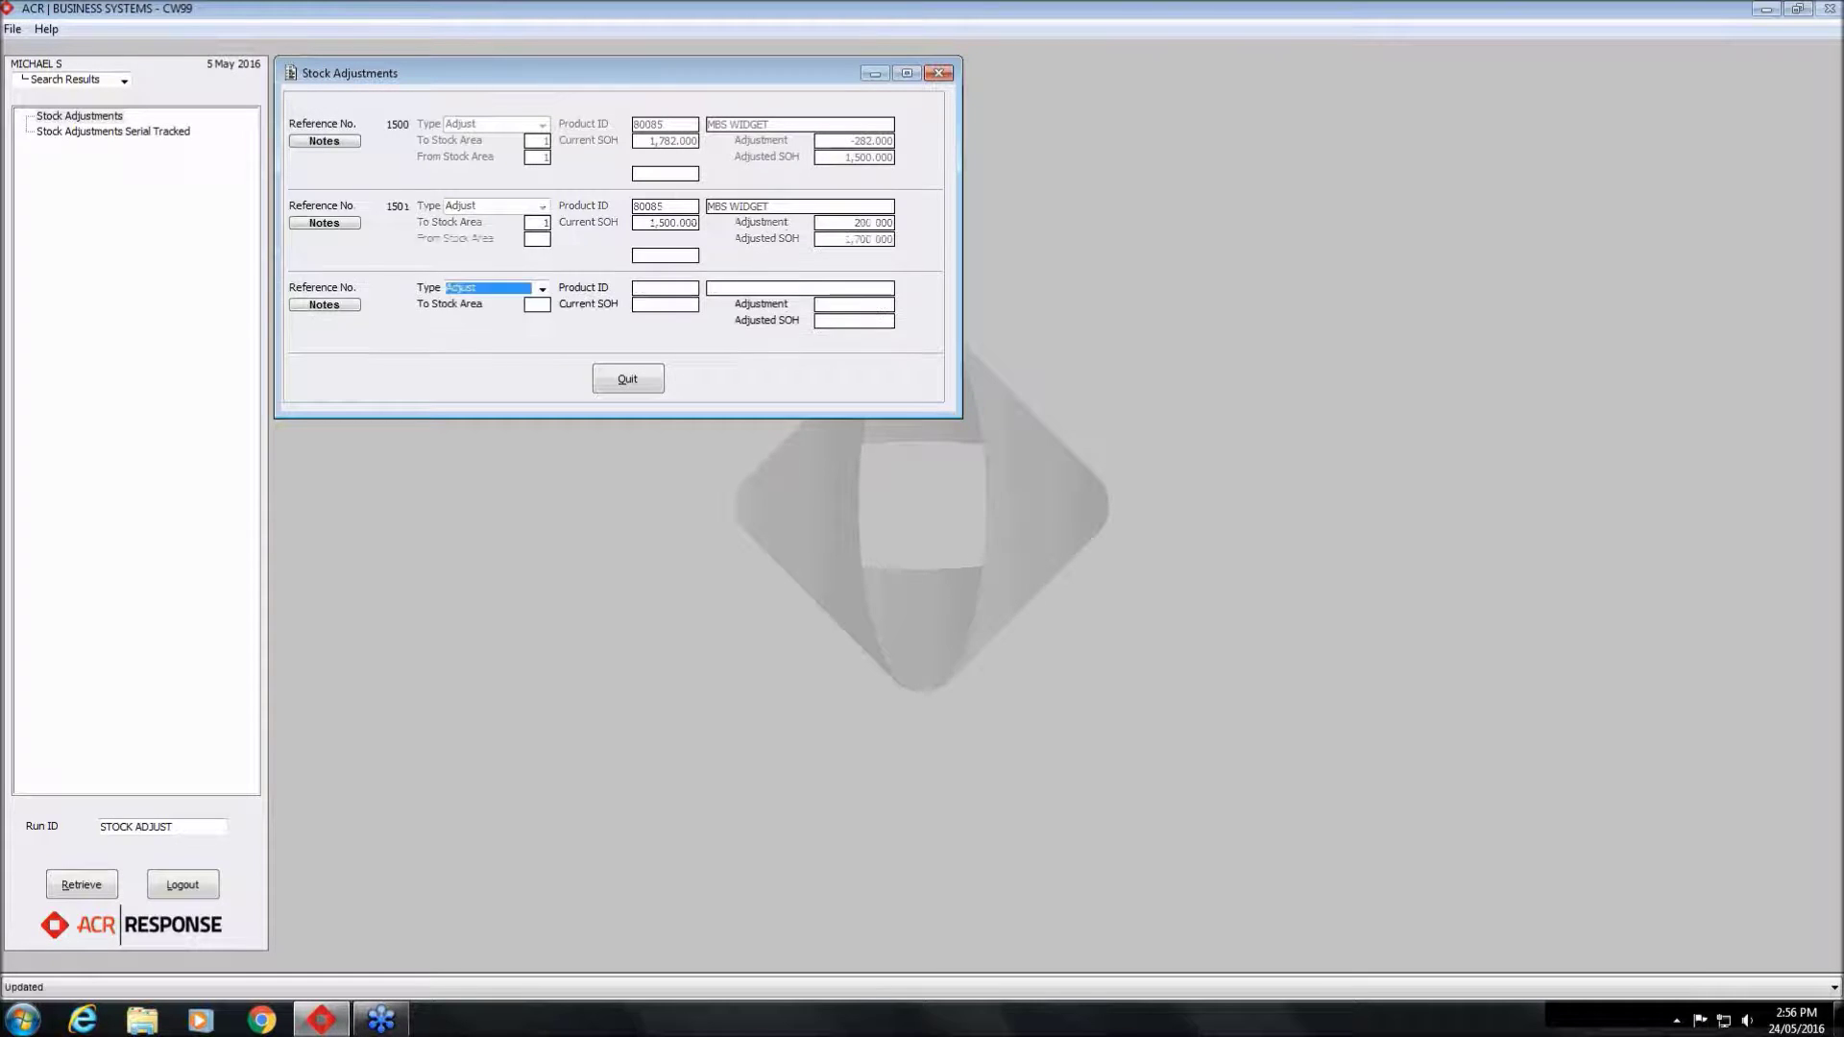
Load product 80085 on a third adjustment line to check its updated stock on hand, and clear the entry
{"action": "key", "text": "Return"}
{"action": "key", "text": "Return"}
{"action": "type", "text": "80085"}
{"action": "key", "text": "Return"}
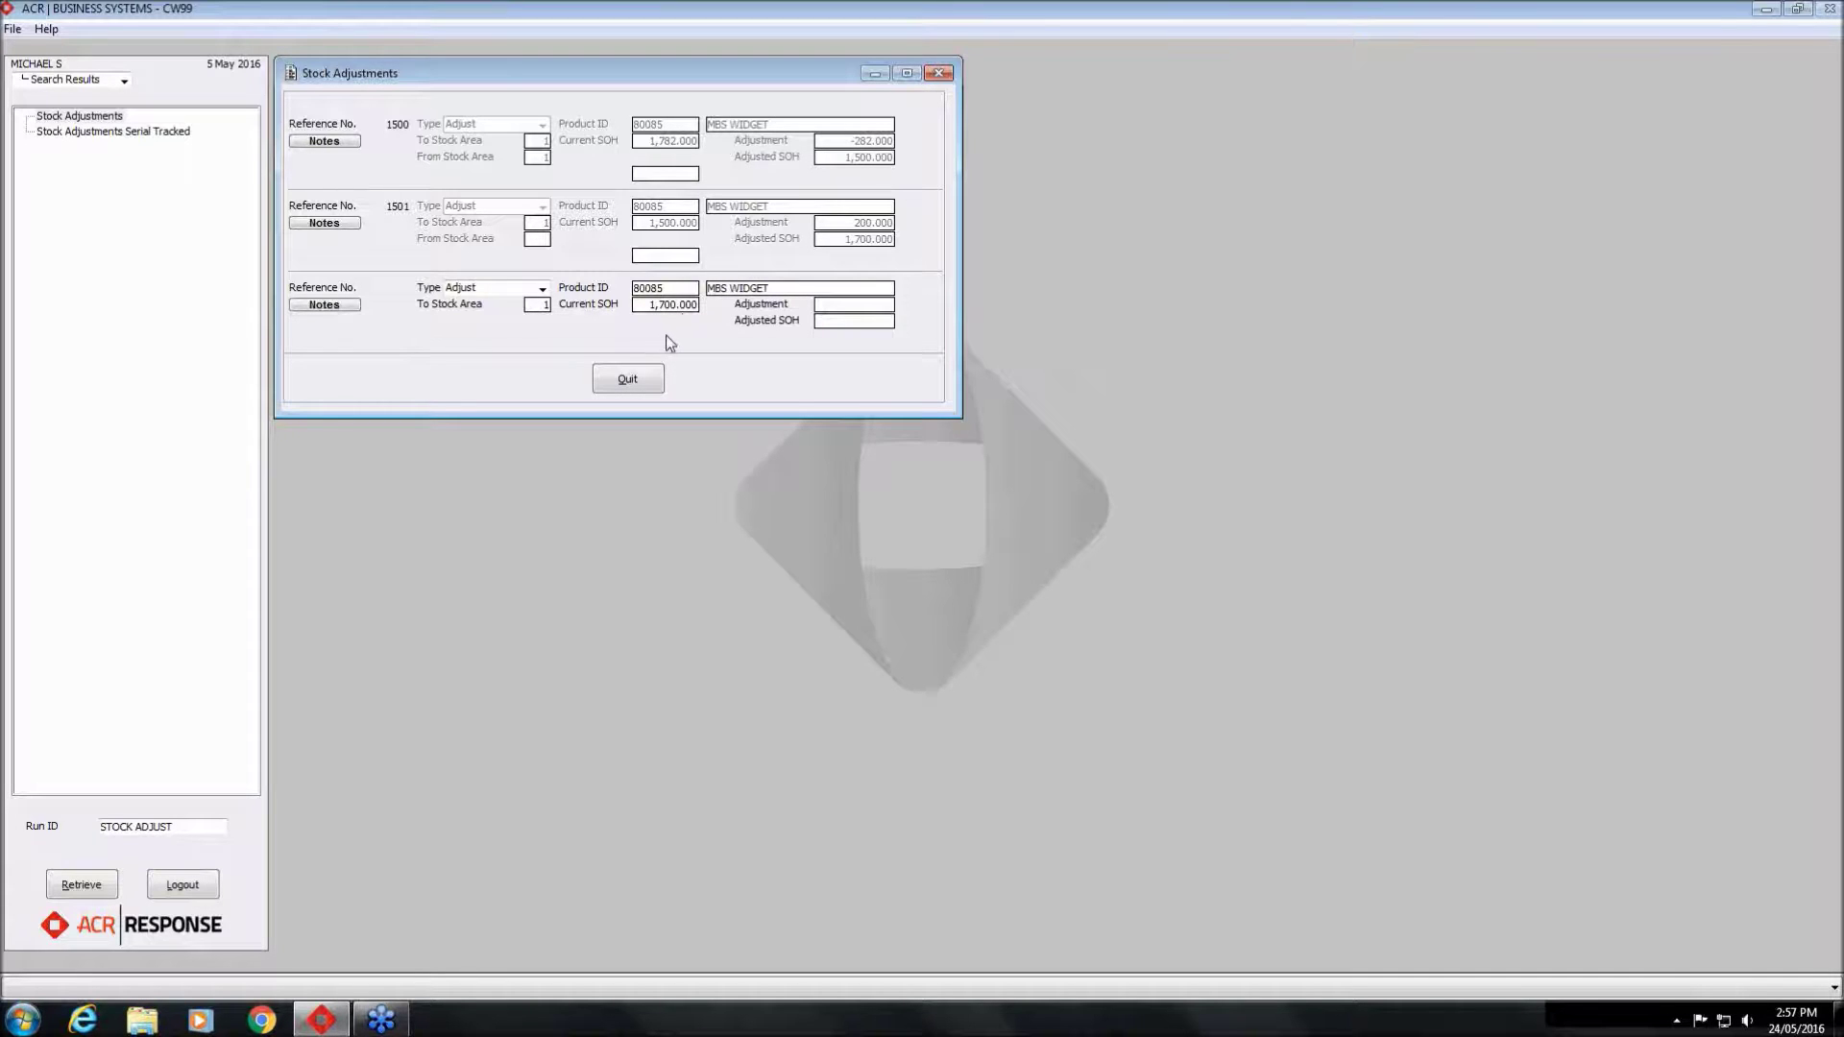
{"action": "key", "text": "Escape"}
Pick product 1516 HOSE VERSAMATIC from the product index and save an adjusted stock on hand of 0
{"action": "key", "text": "Return"}
{"action": "key", "text": "Return"}
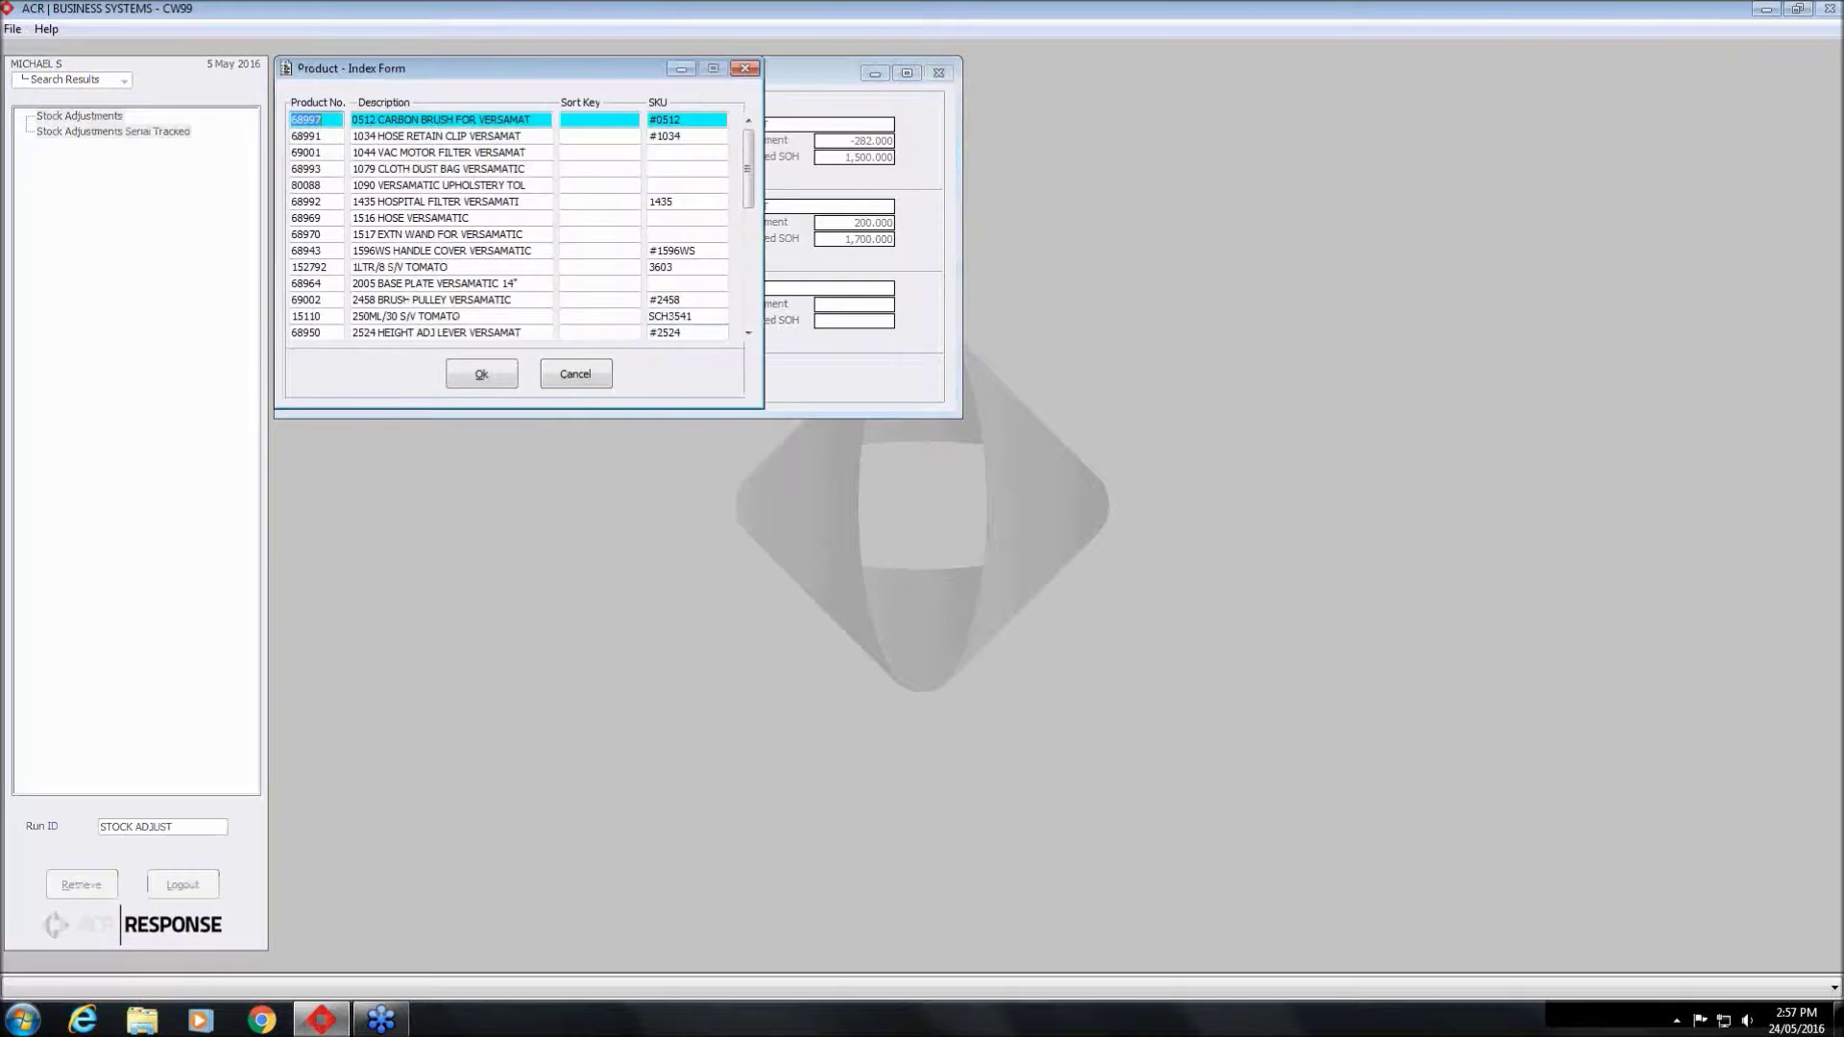
{"action": "double_click", "coordinate": [500, 219]}
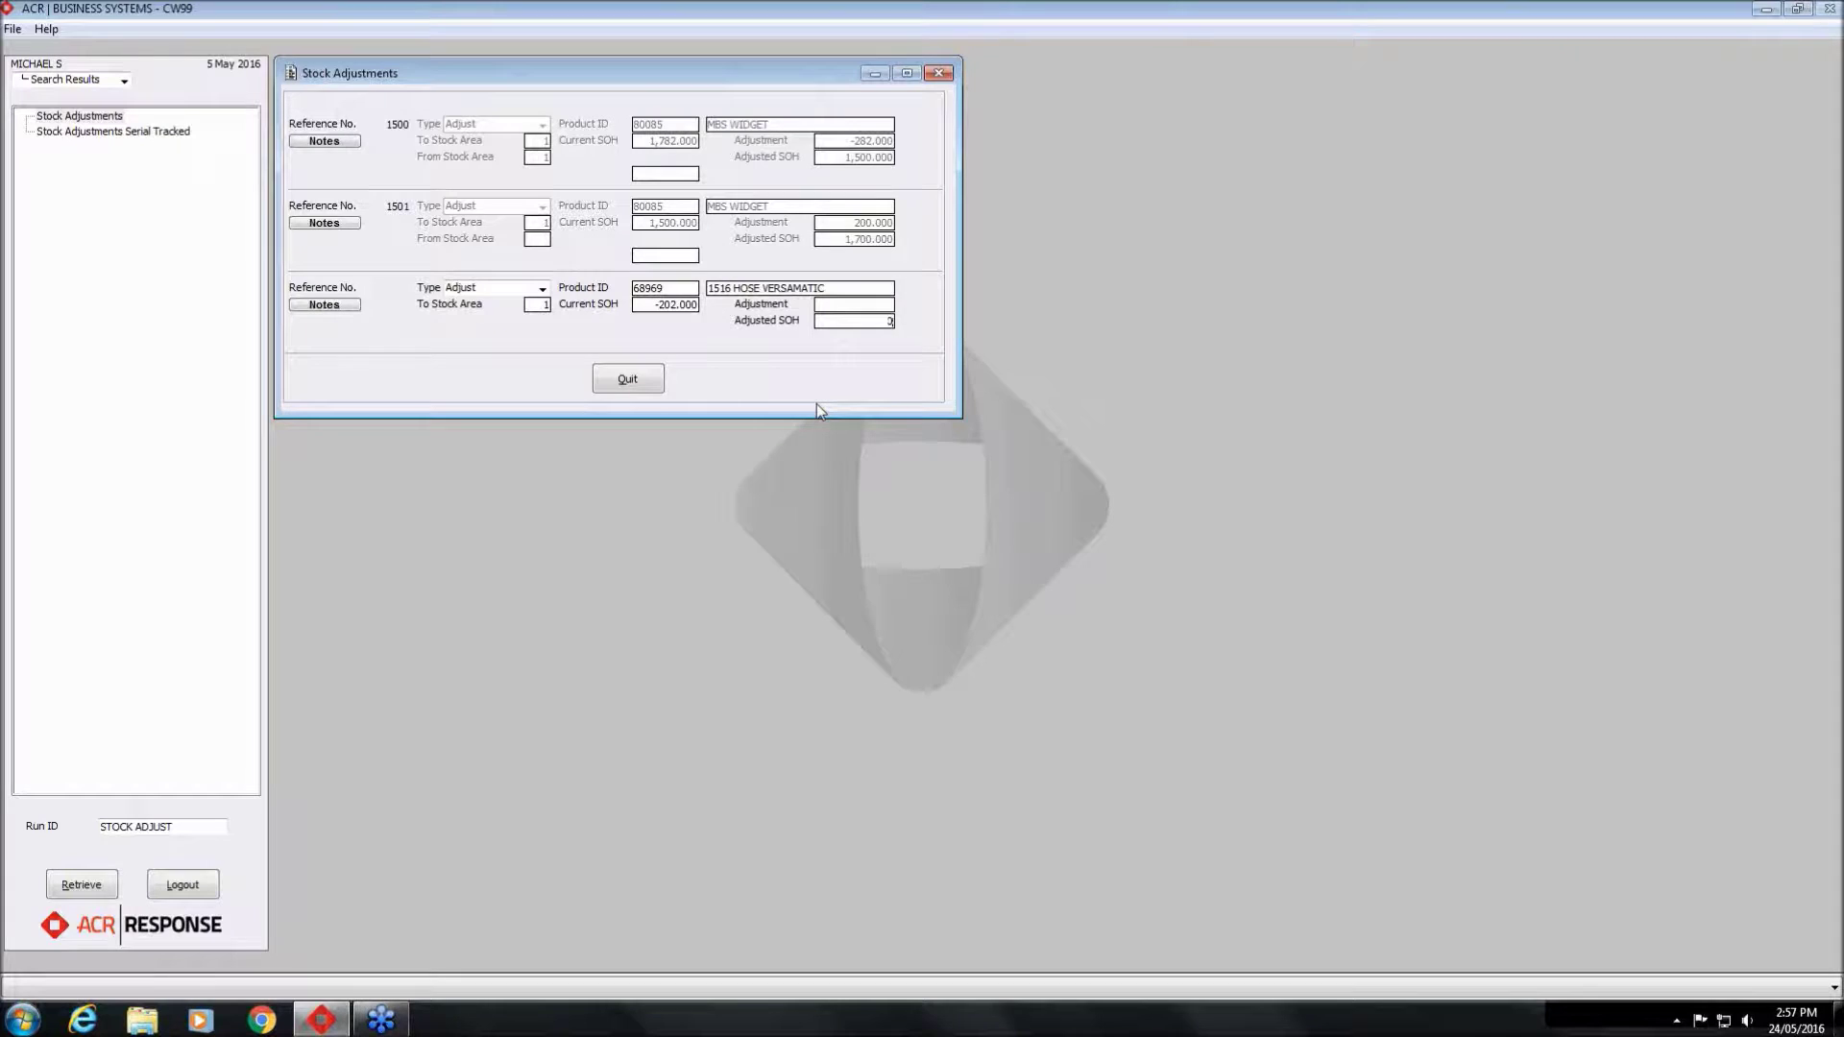
{"action": "key", "text": "Return"}
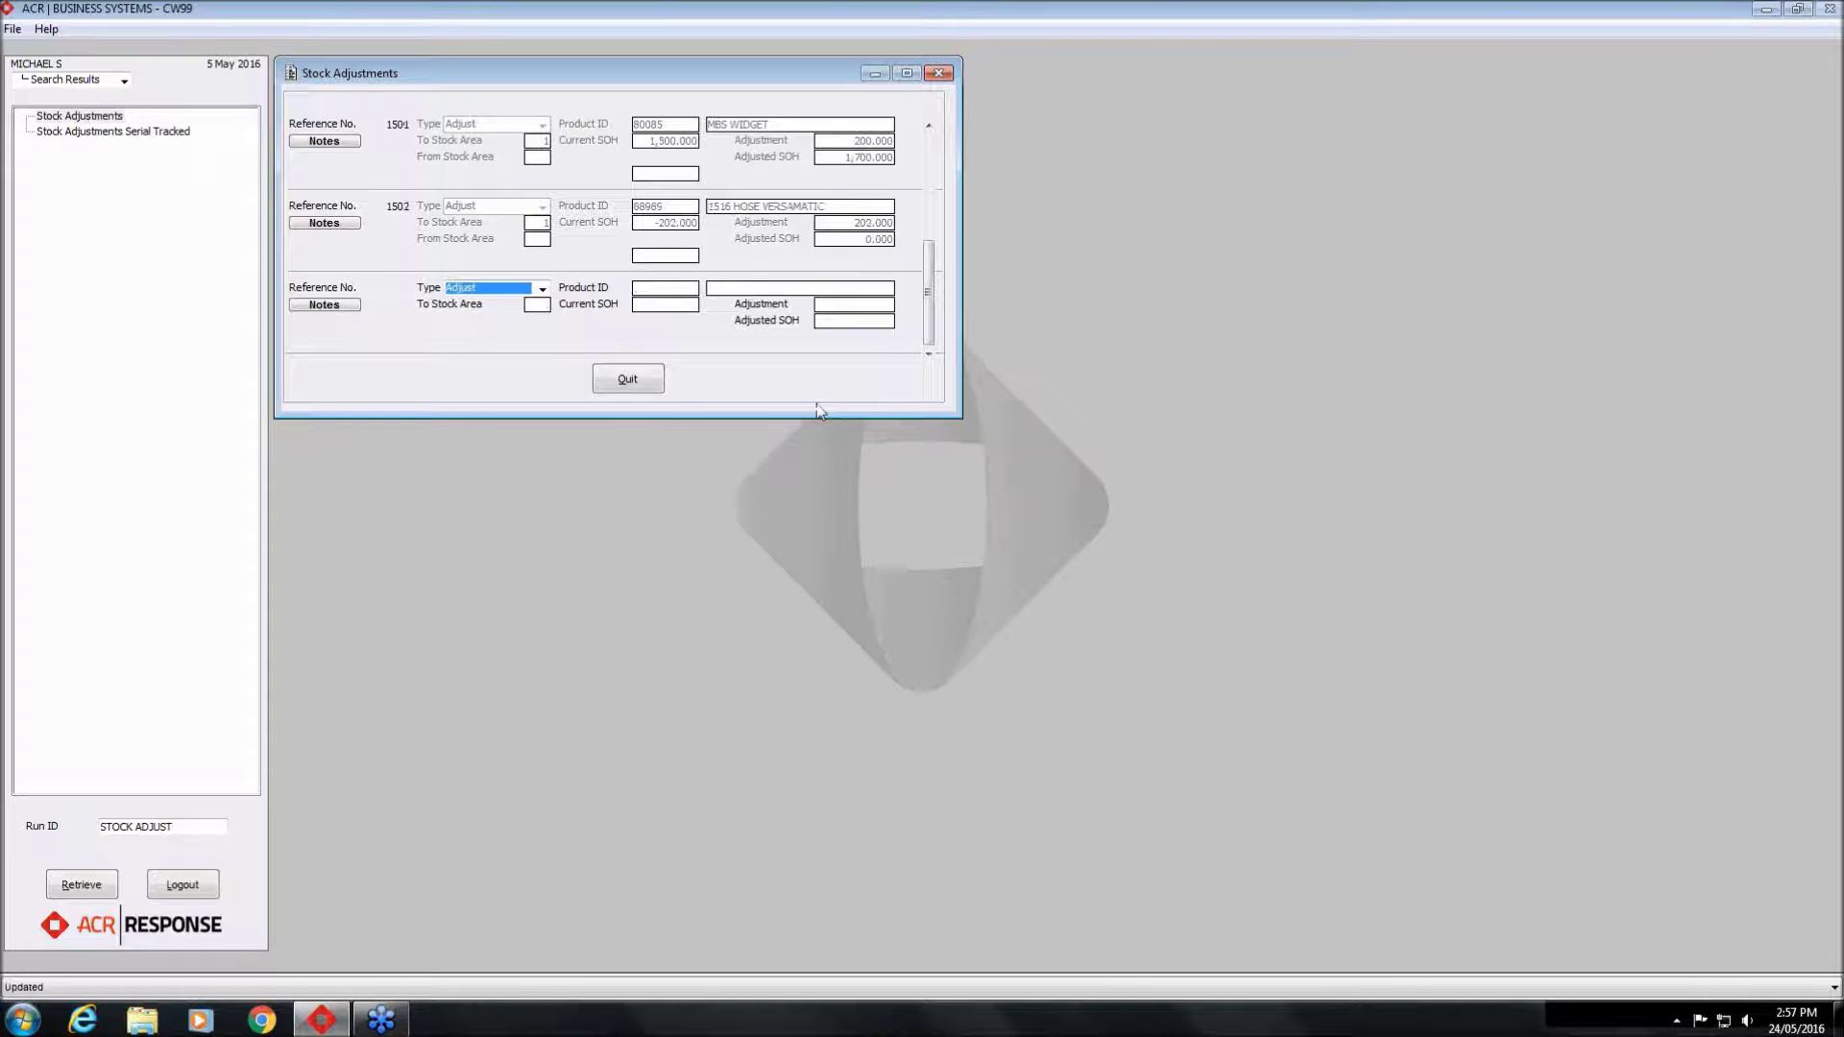
Close Stock Adjustments and open Stock Adjustments Serial Tracked
{"action": "left_click", "coordinate": [640, 379]}
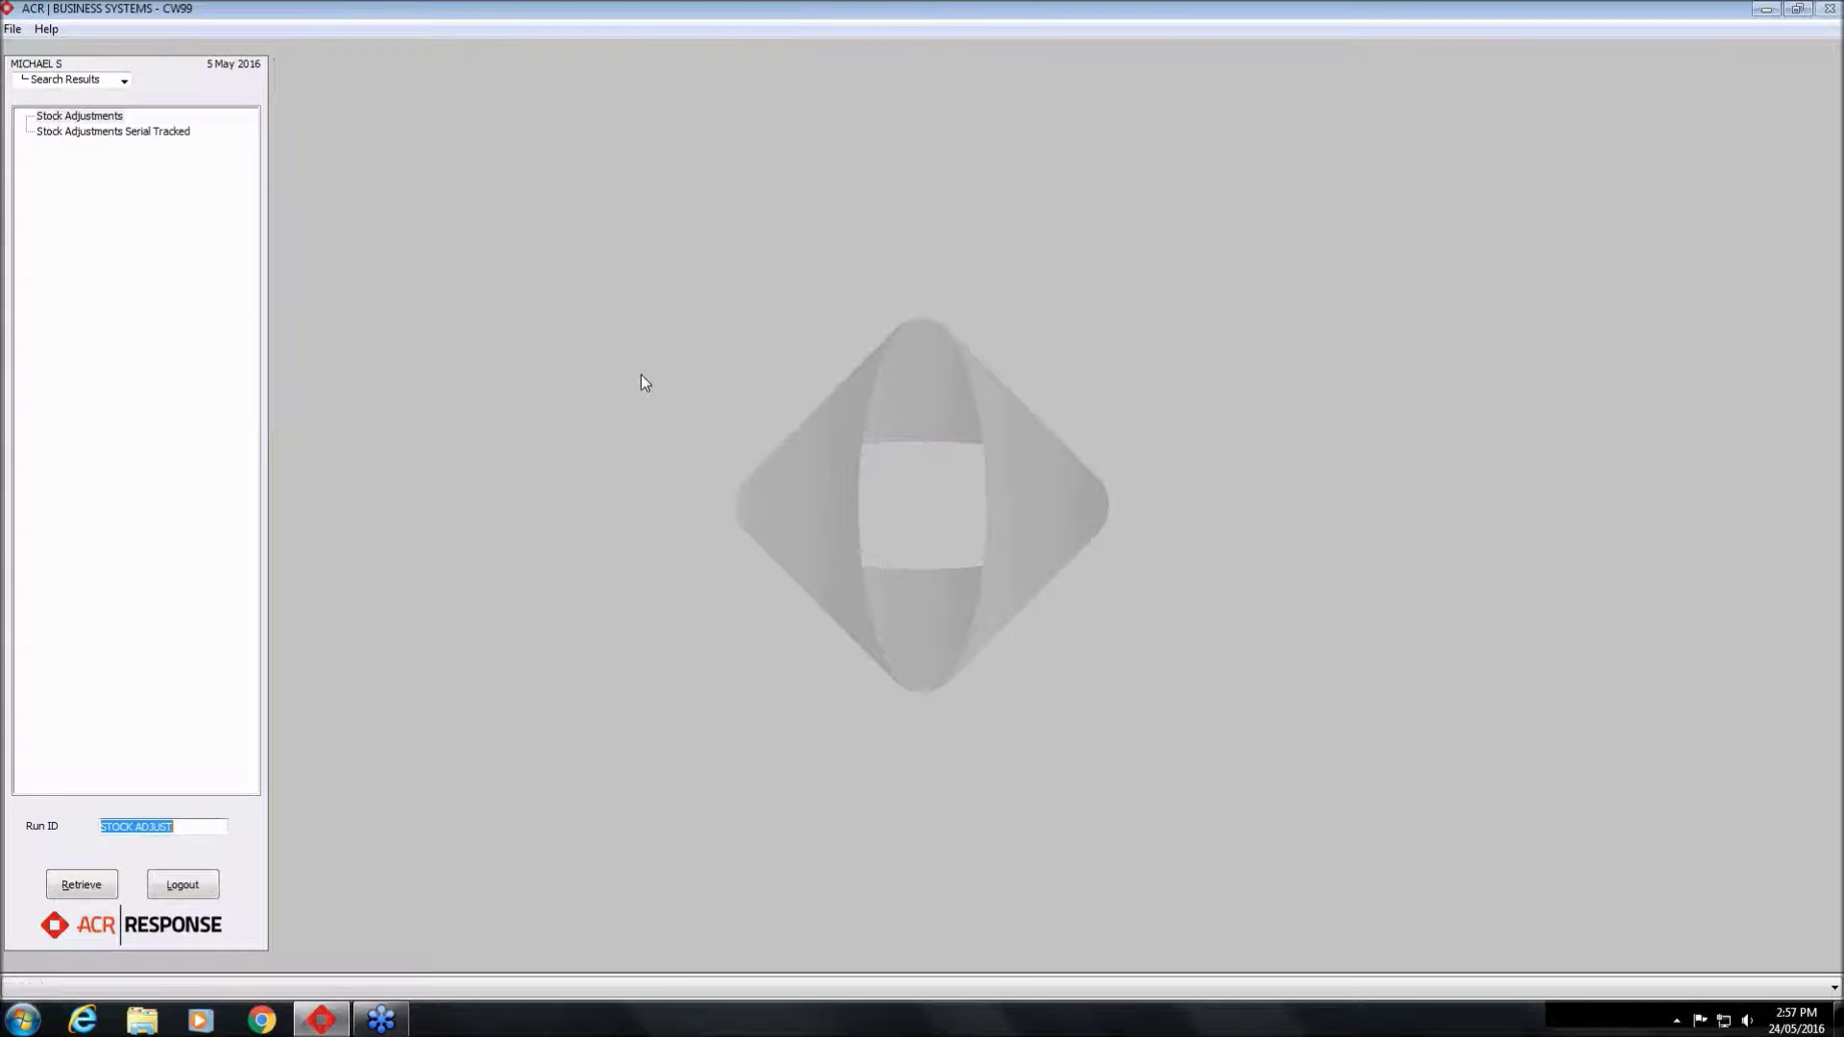
{"action": "left_click", "coordinate": [163, 135]}
{"action": "double_click", "coordinate": [165, 135]}
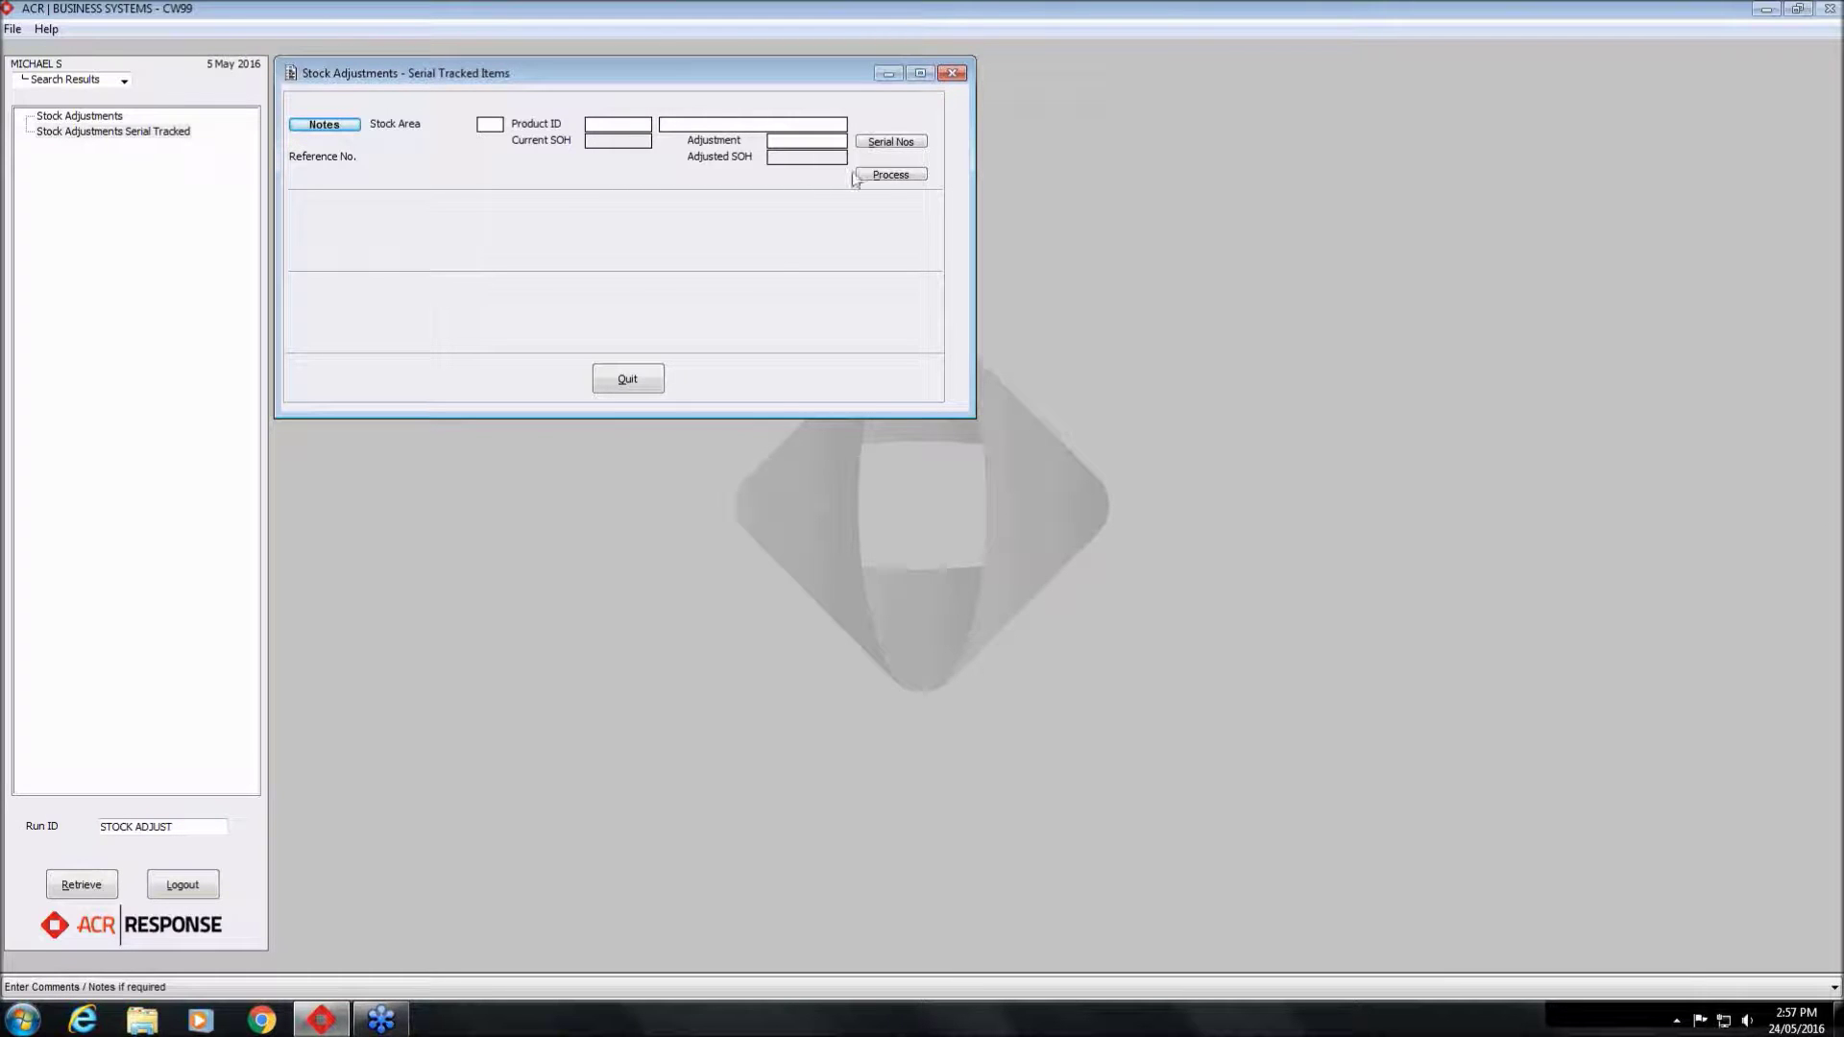
Enter an adjustment of -2 for serial-tracked product 80086 in stock area 1
{"action": "key", "text": "Tab"}
{"action": "type", "text": "1"}
{"action": "key", "text": "Tab"}
{"action": "type", "text": "80086"}
{"action": "key", "text": "Tab"}
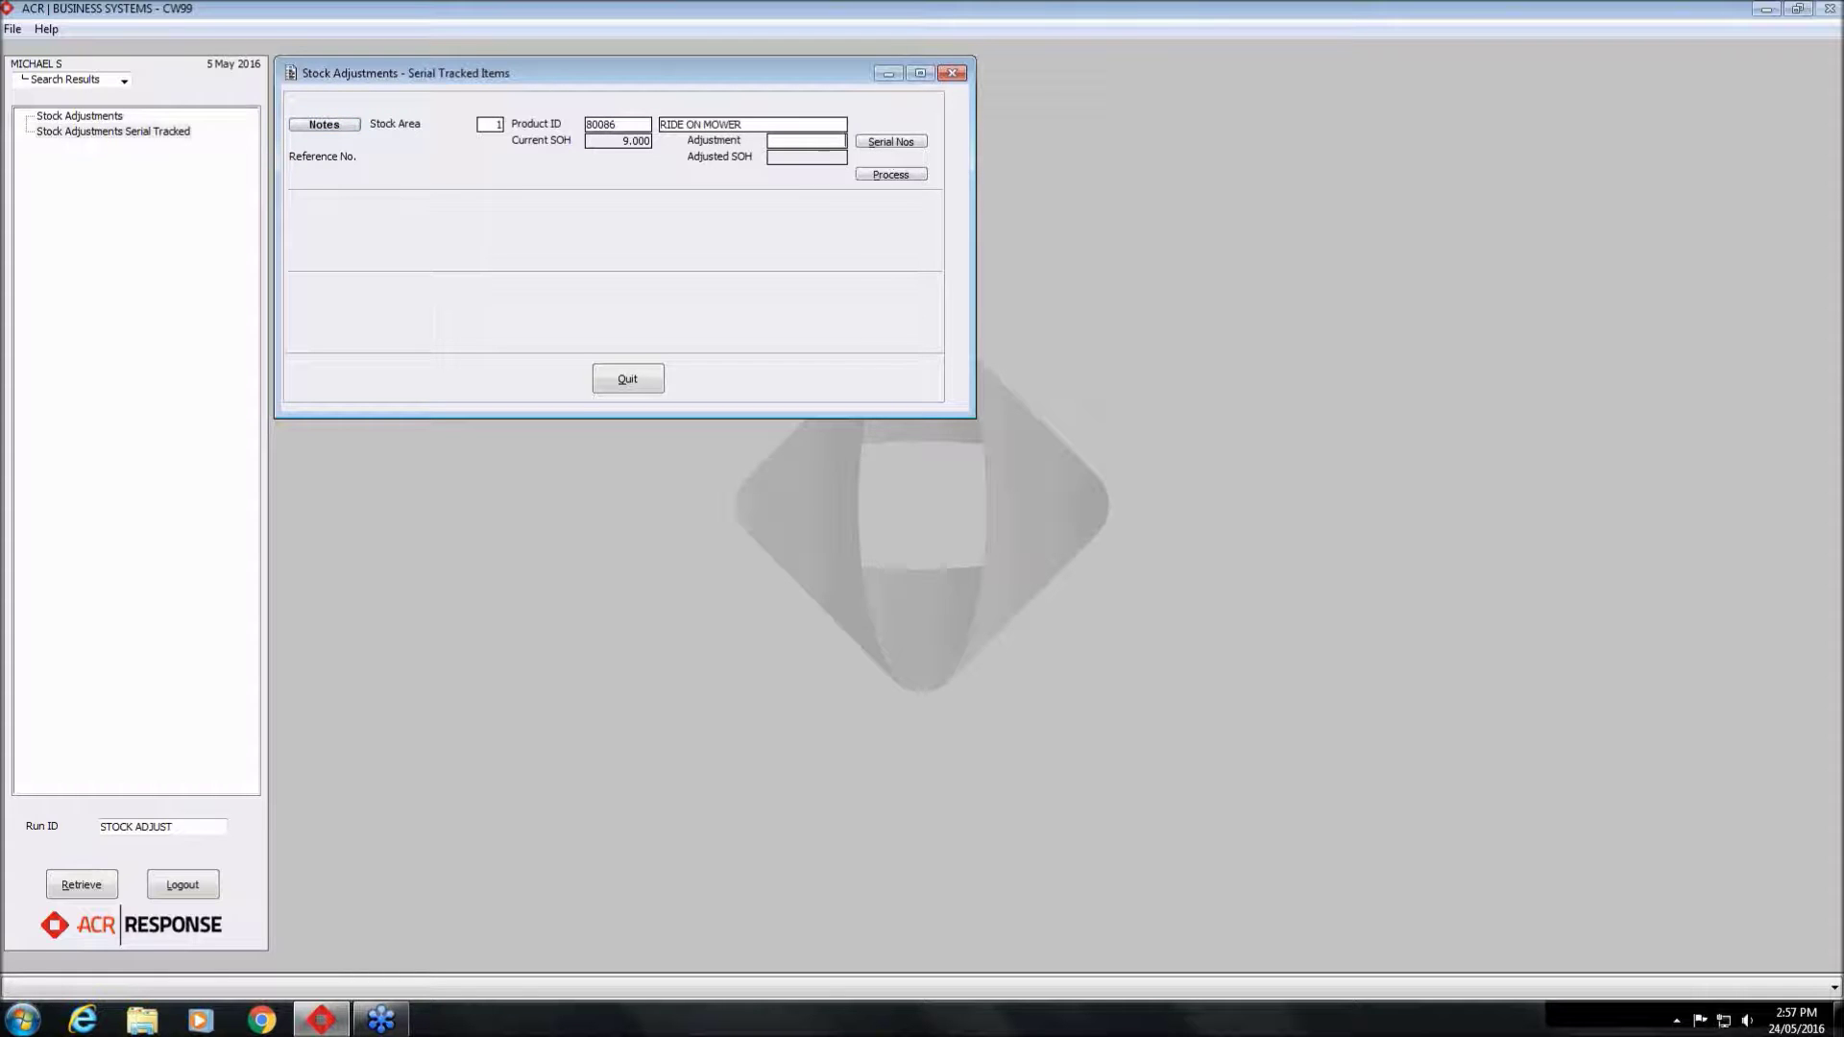
{"action": "type", "text": "-2"}
{"action": "key", "text": "Tab"}
Select serial numbers 198333 and 552425 for the RIDE ON MOWER adjustment and process it
{"action": "key", "text": "Return"}
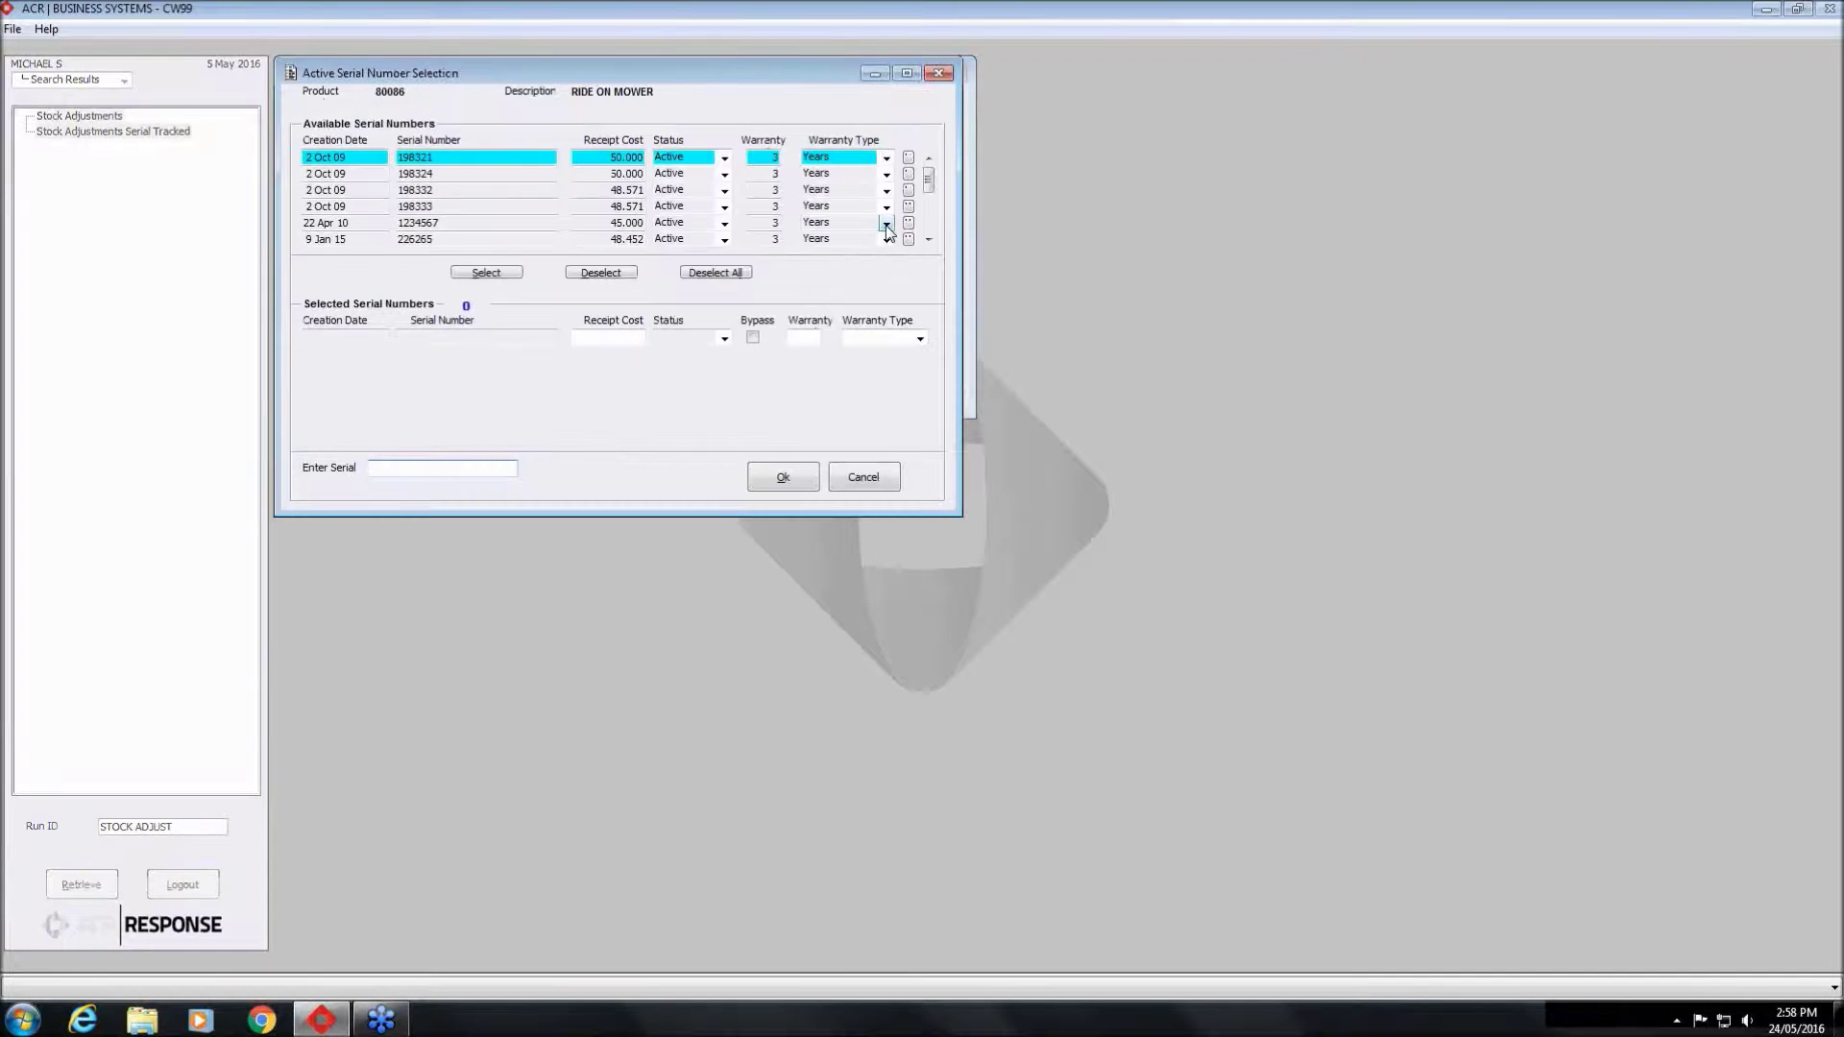
{"action": "left_click", "coordinate": [477, 276]}
{"action": "type", "text": "198333"}
{"action": "key", "text": "Return"}
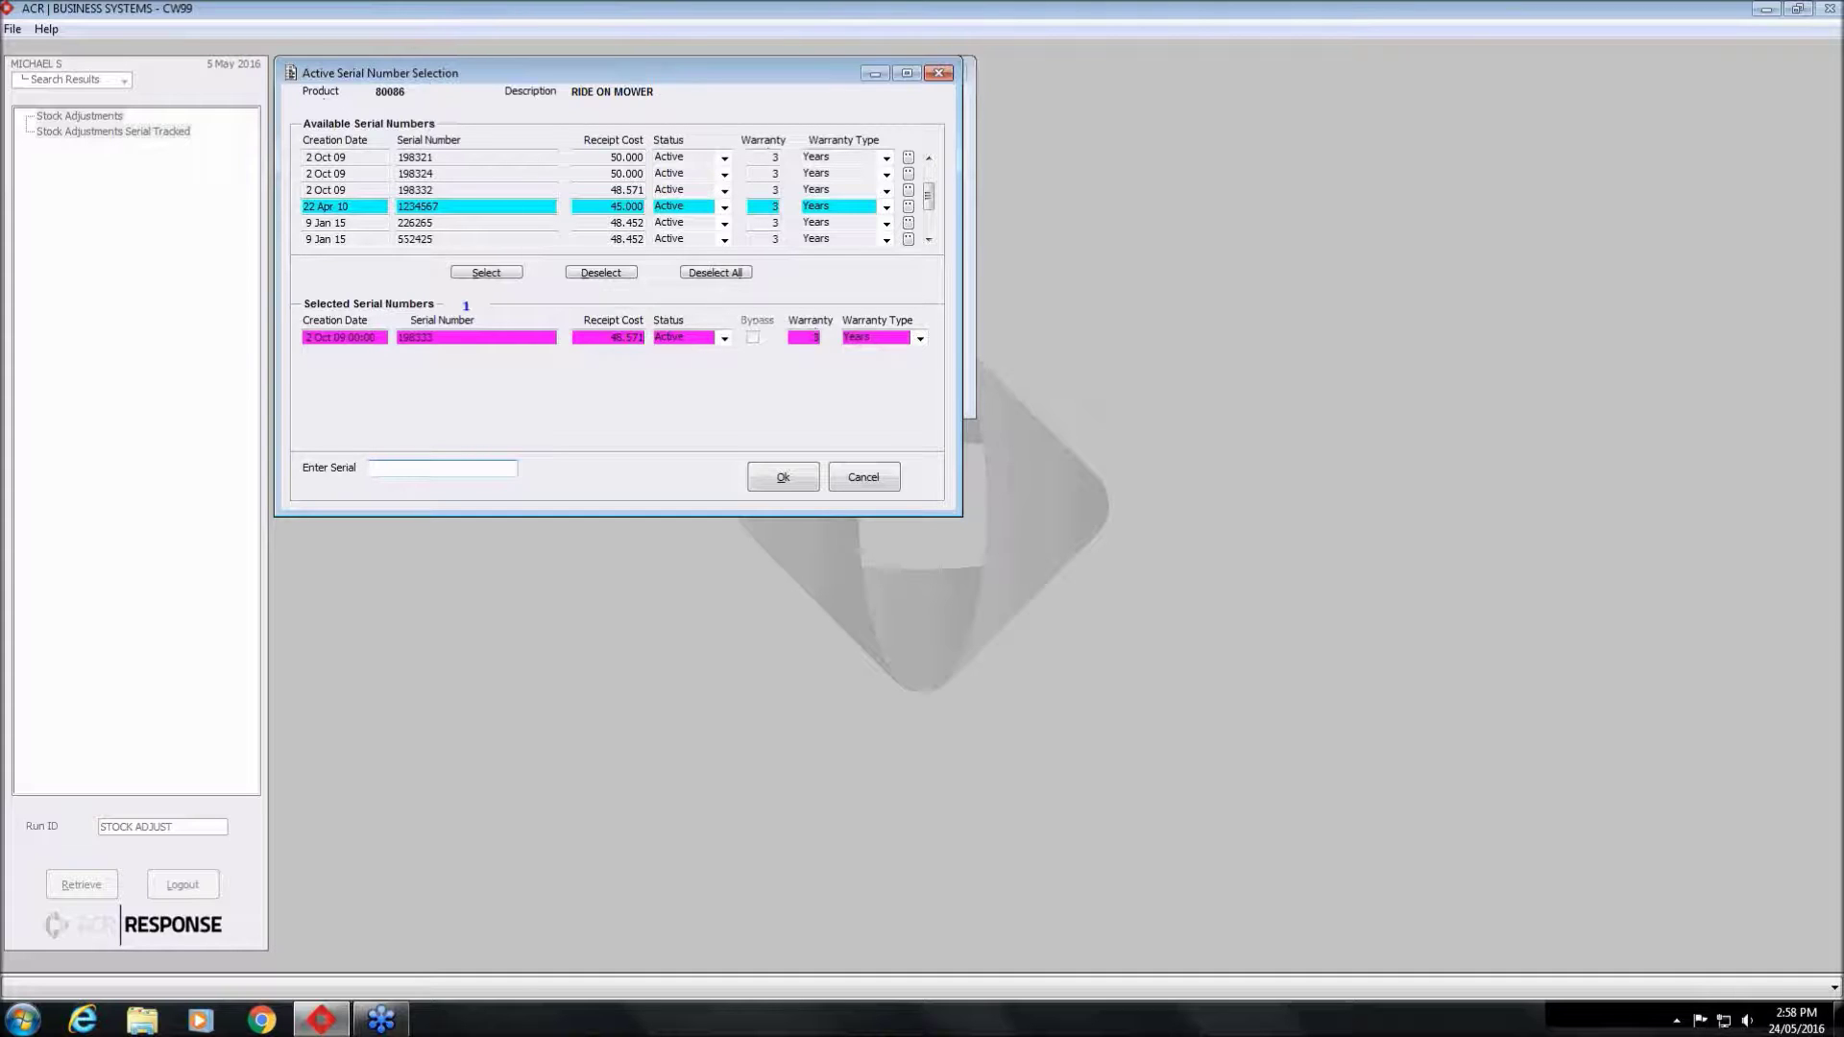
{"action": "type", "text": "552425"}
{"action": "key", "text": "Return"}
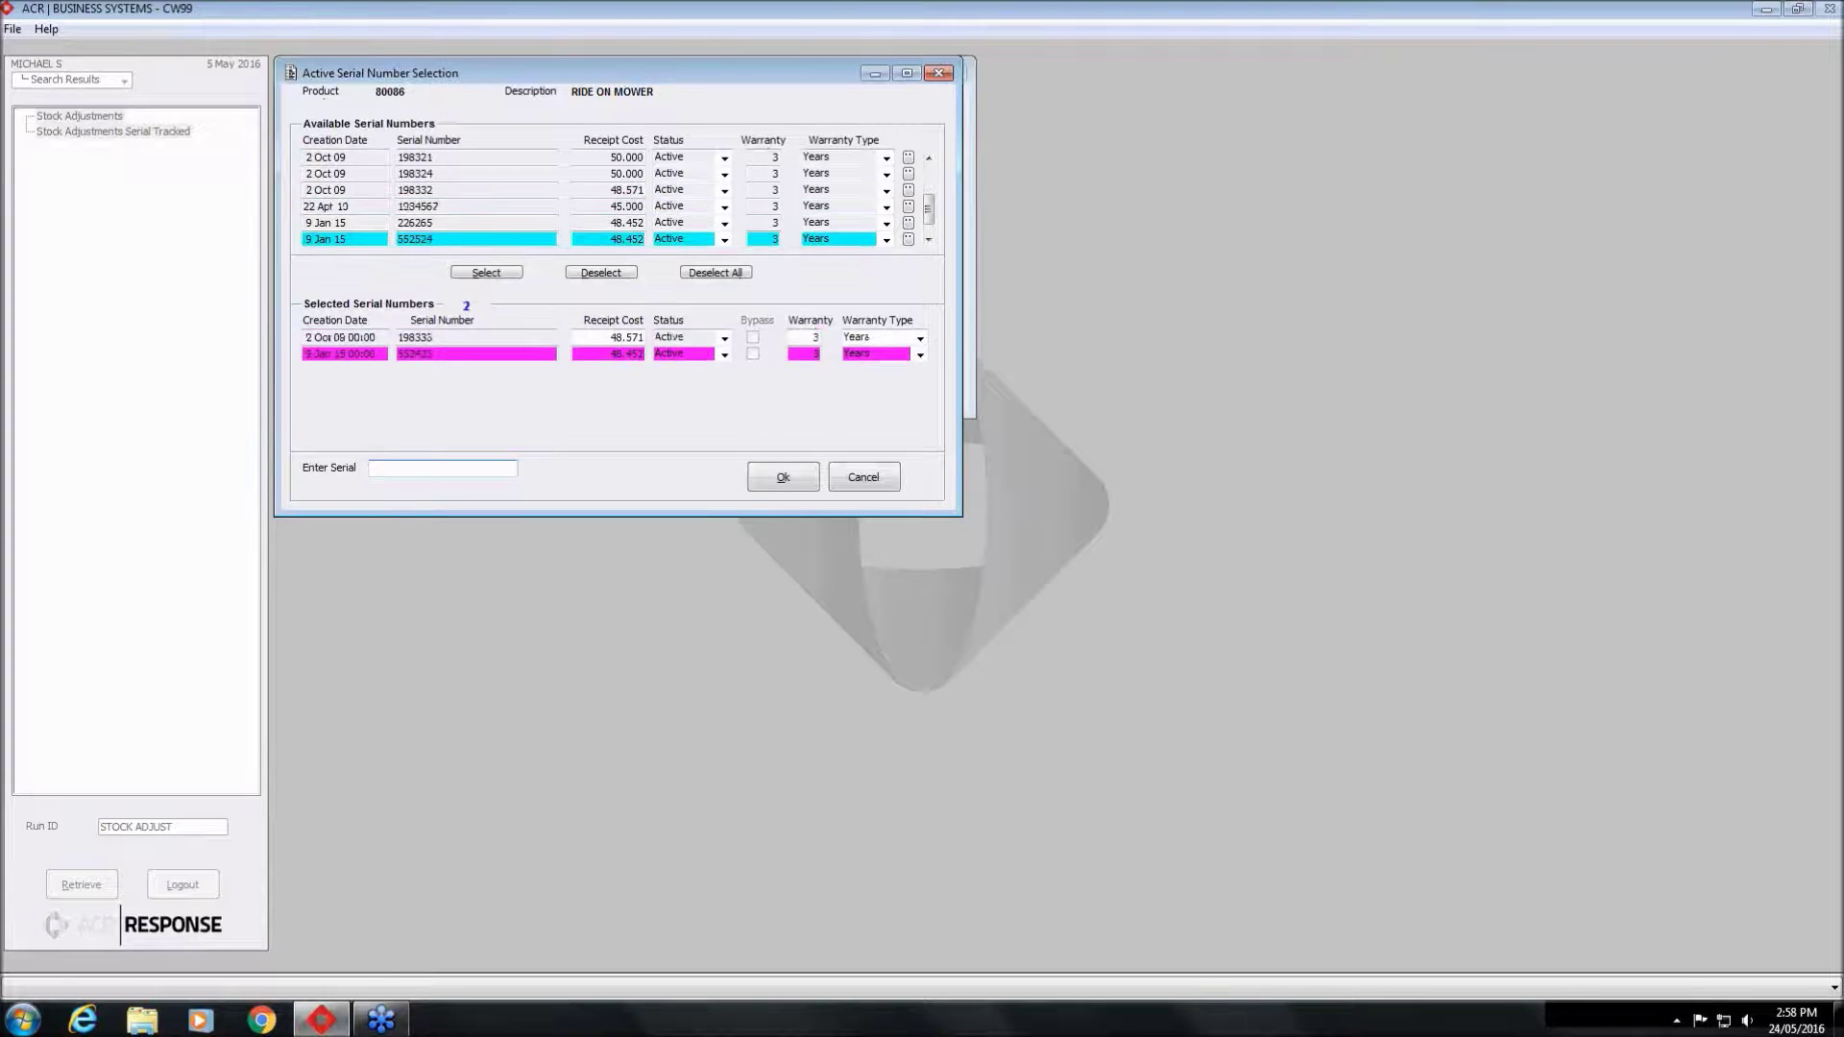
{"action": "left_click", "coordinate": [784, 479]}
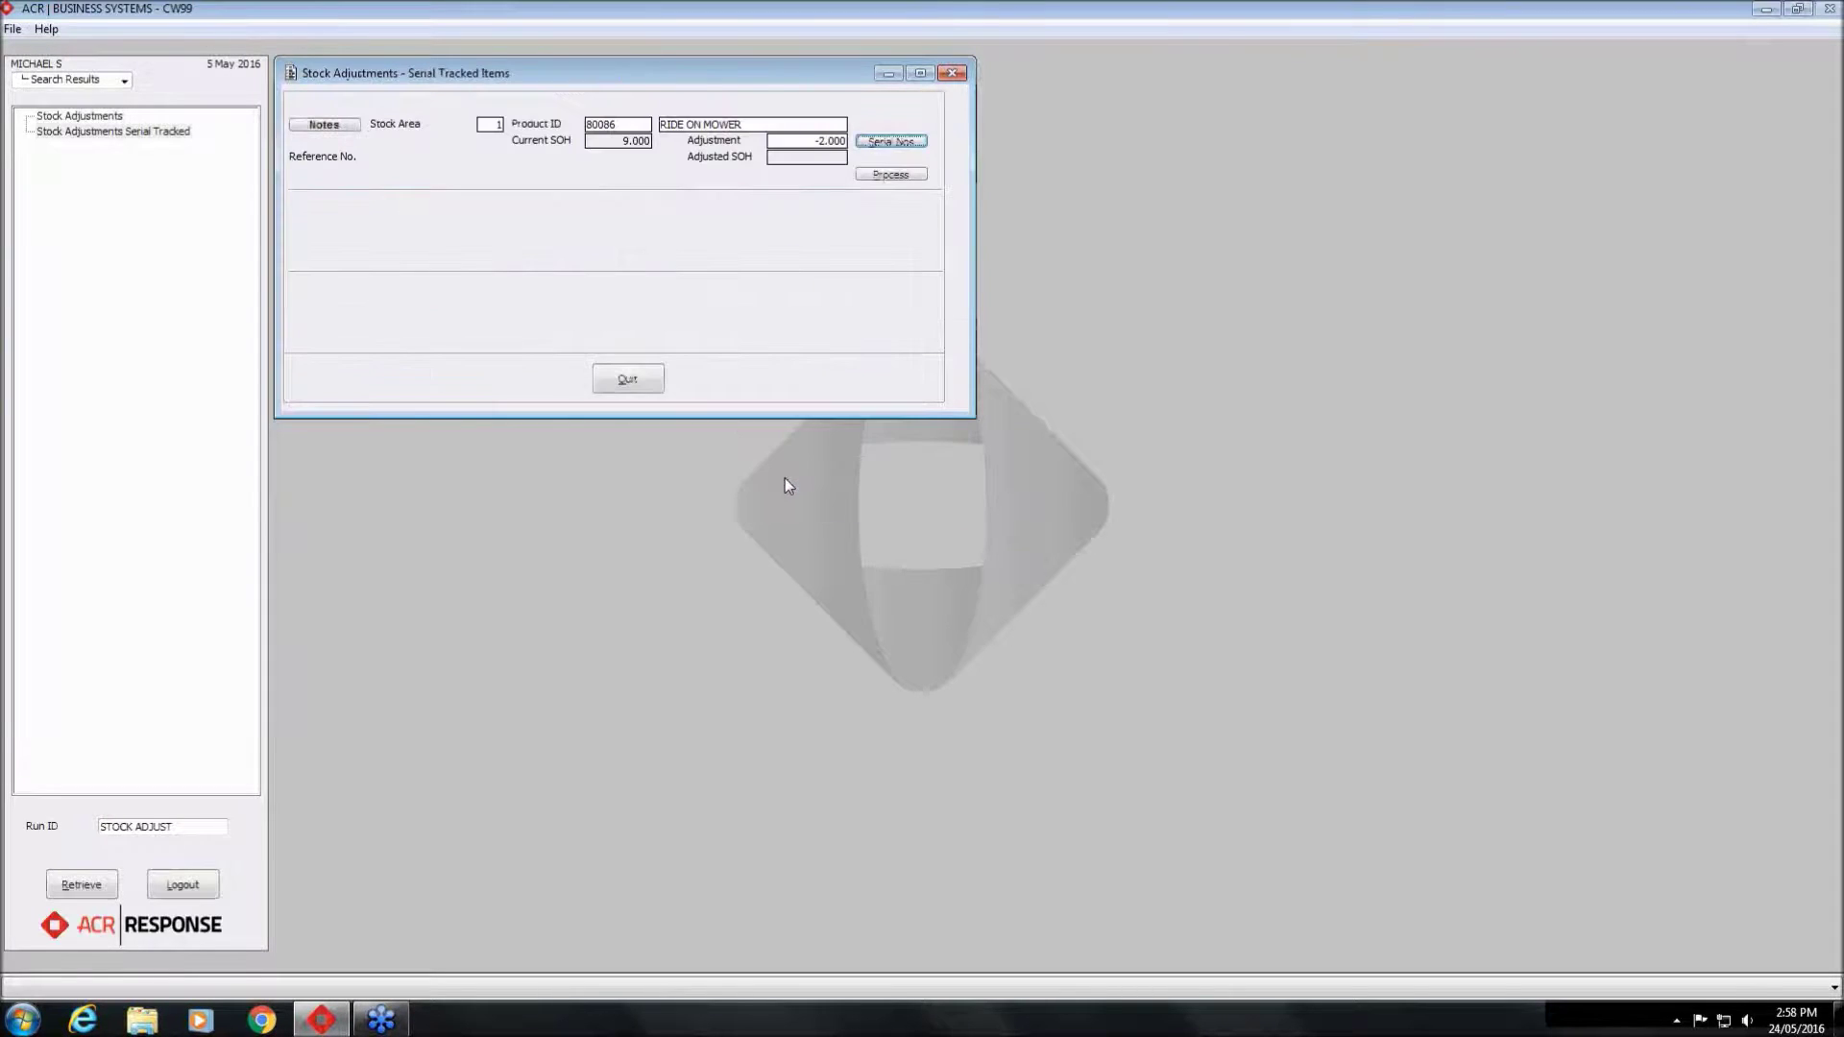
{"action": "left_click", "coordinate": [881, 176]}
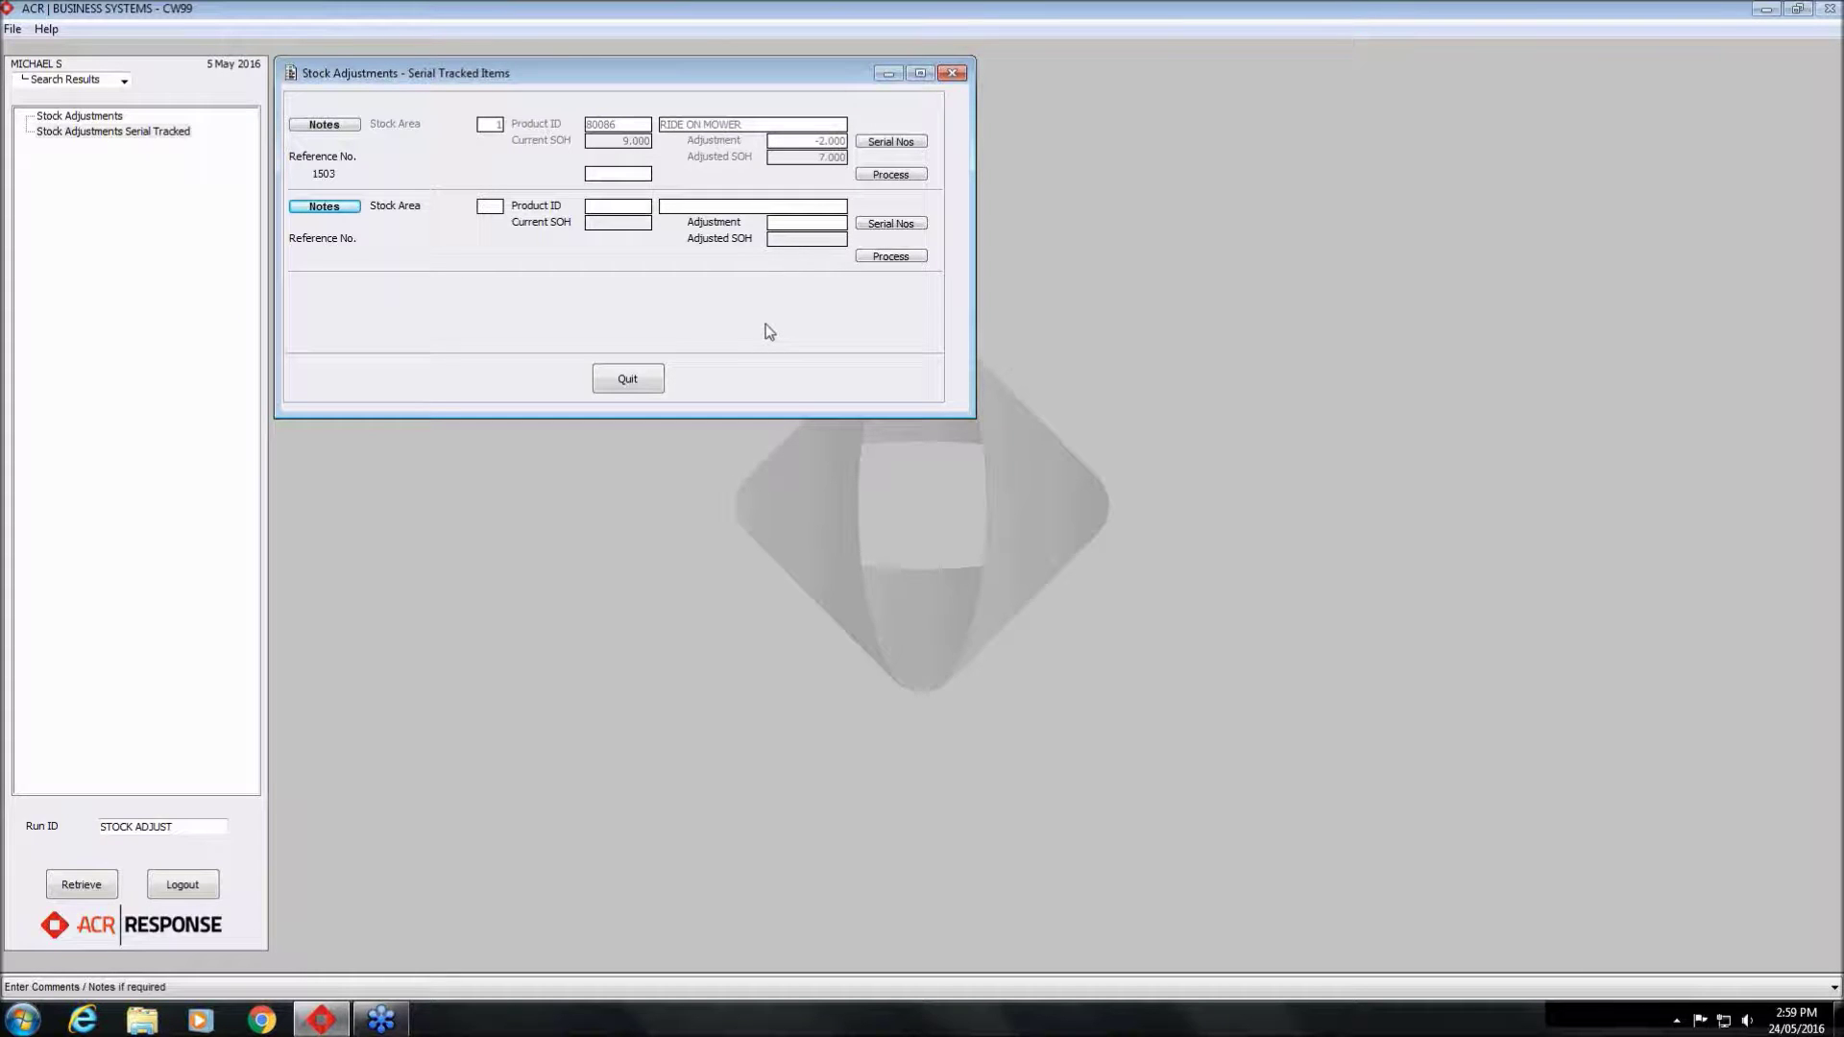
Close the serial-tracked adjustments, open the Cost Adjustment Utility and load product 80085
{"action": "left_click", "coordinate": [647, 384]}
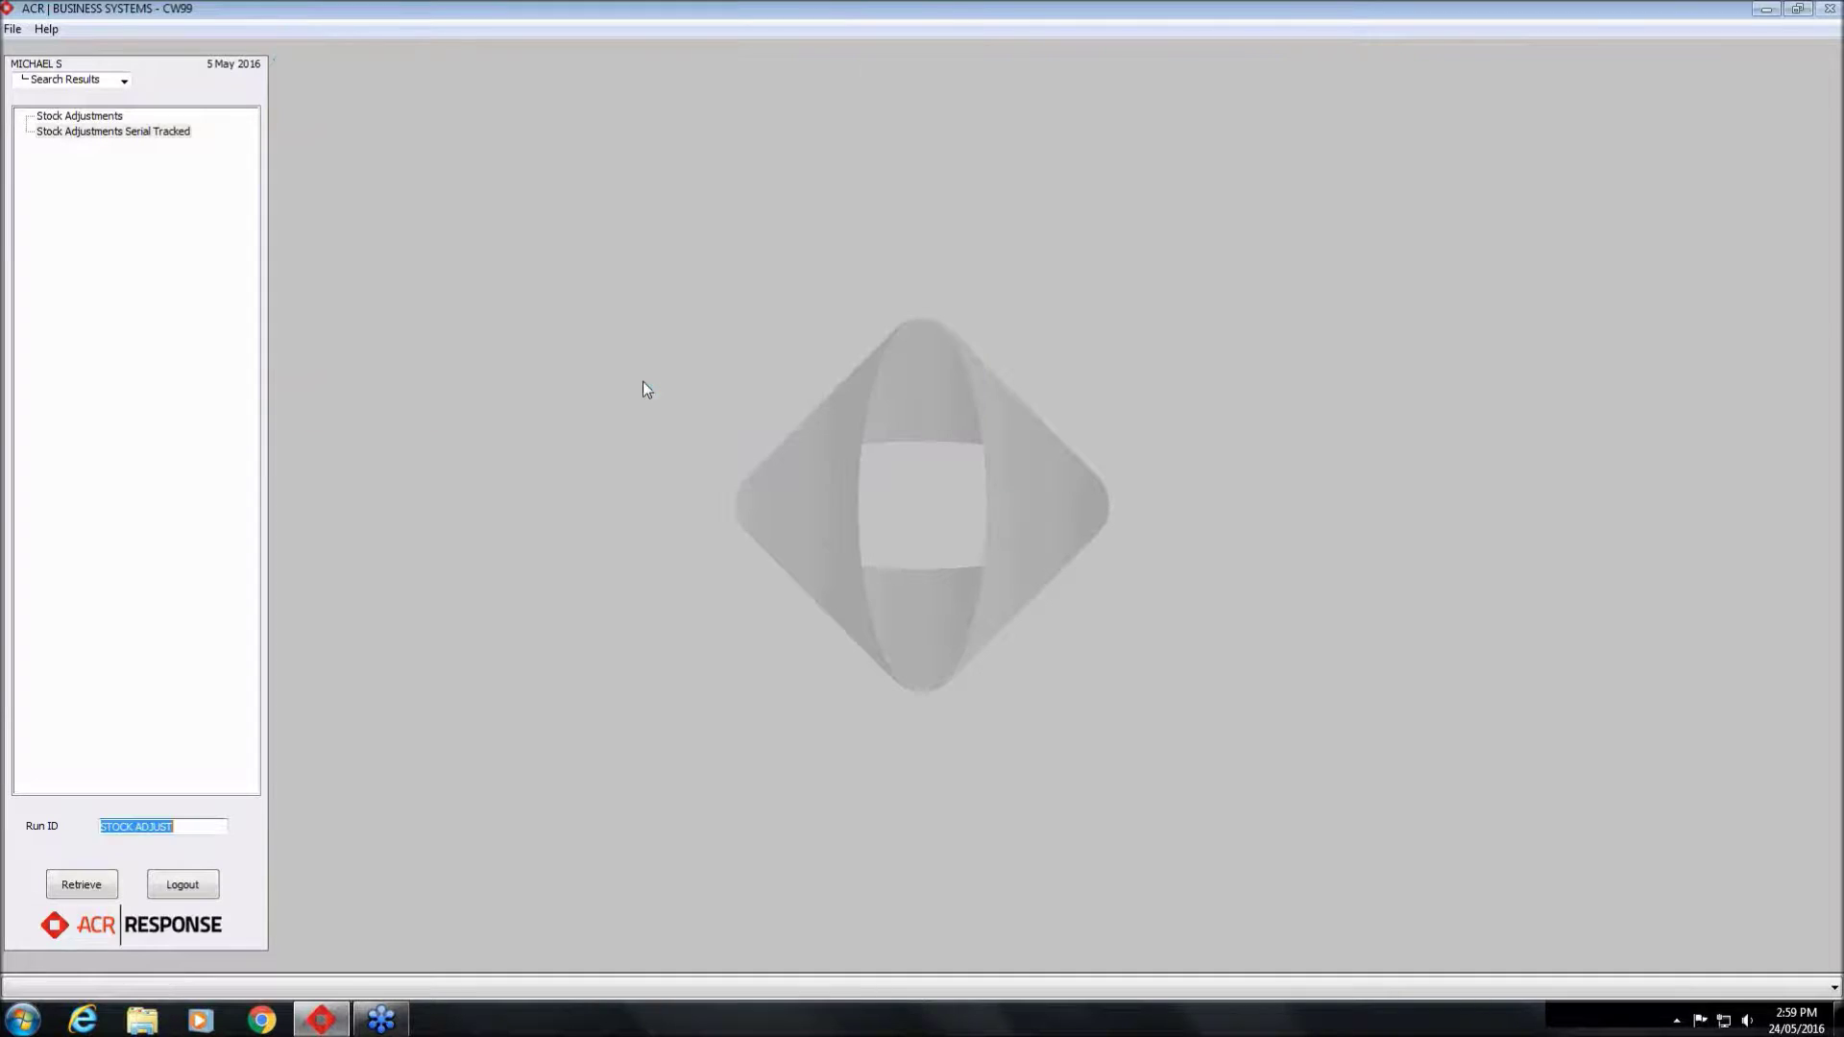
{"action": "type", "text": "COST"}
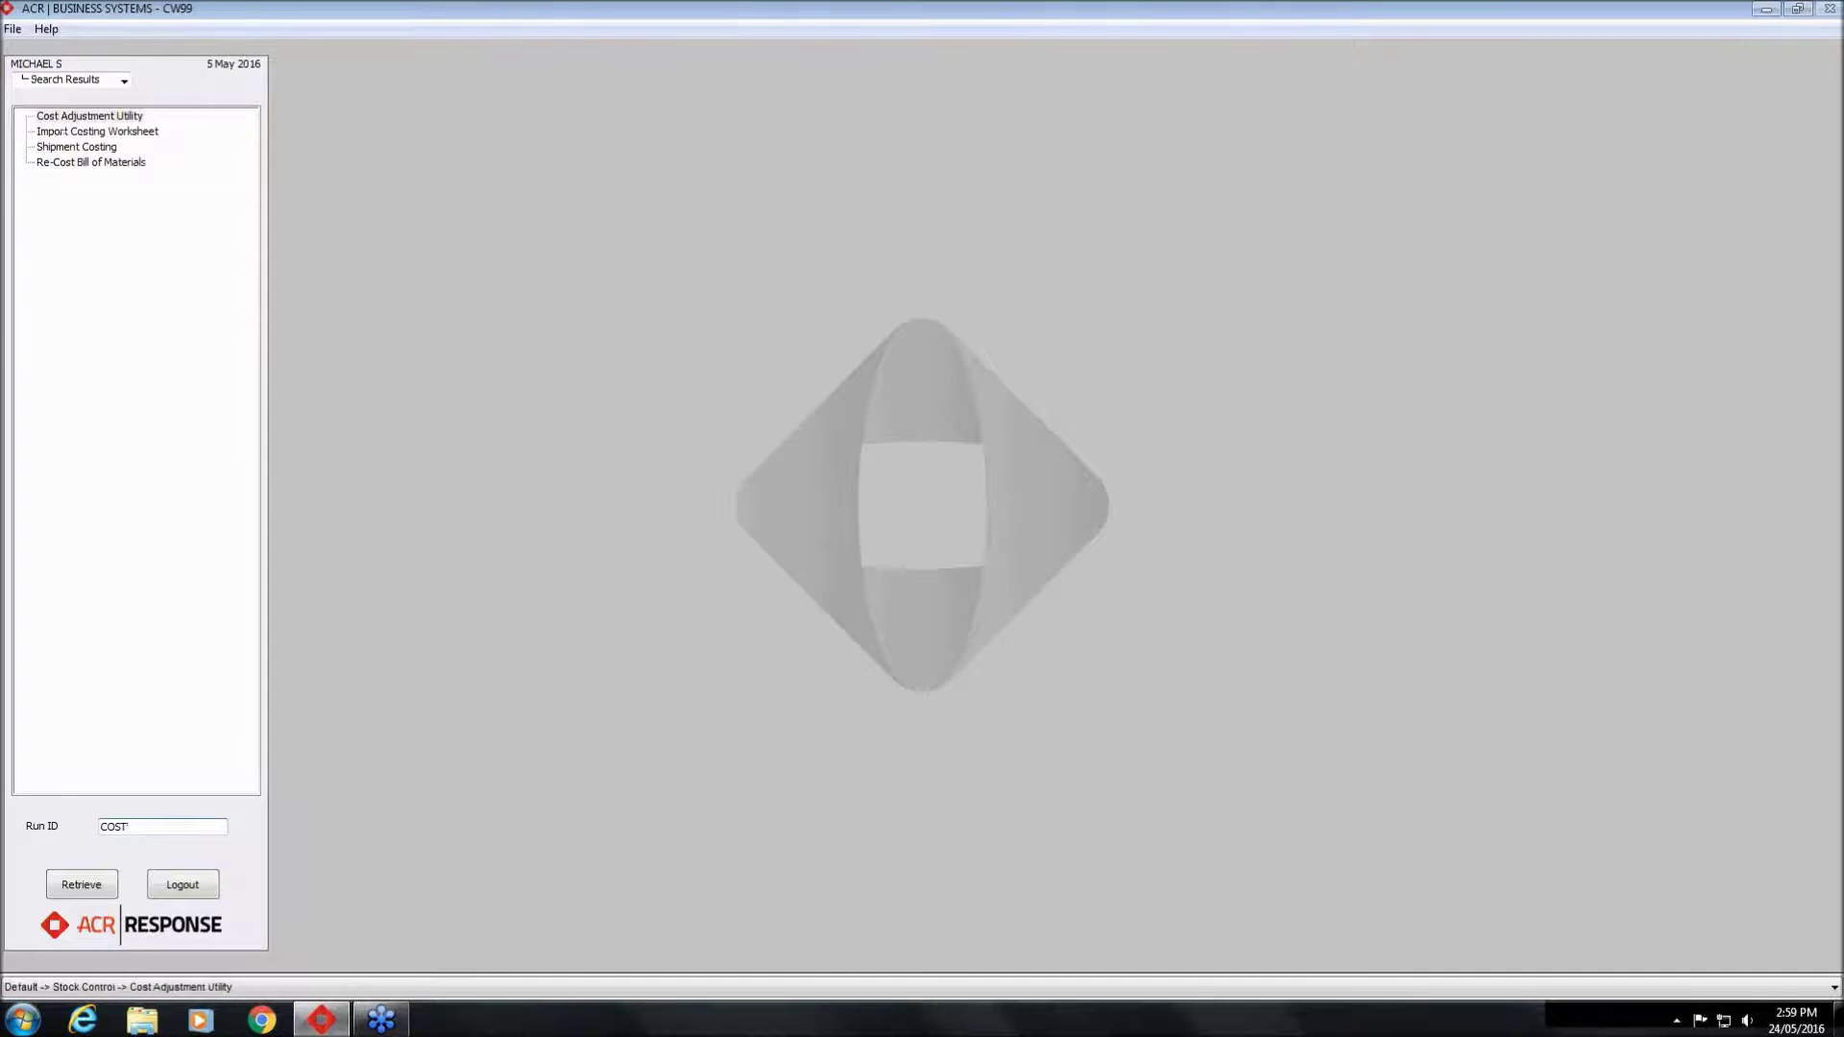
{"action": "key", "text": "Return"}
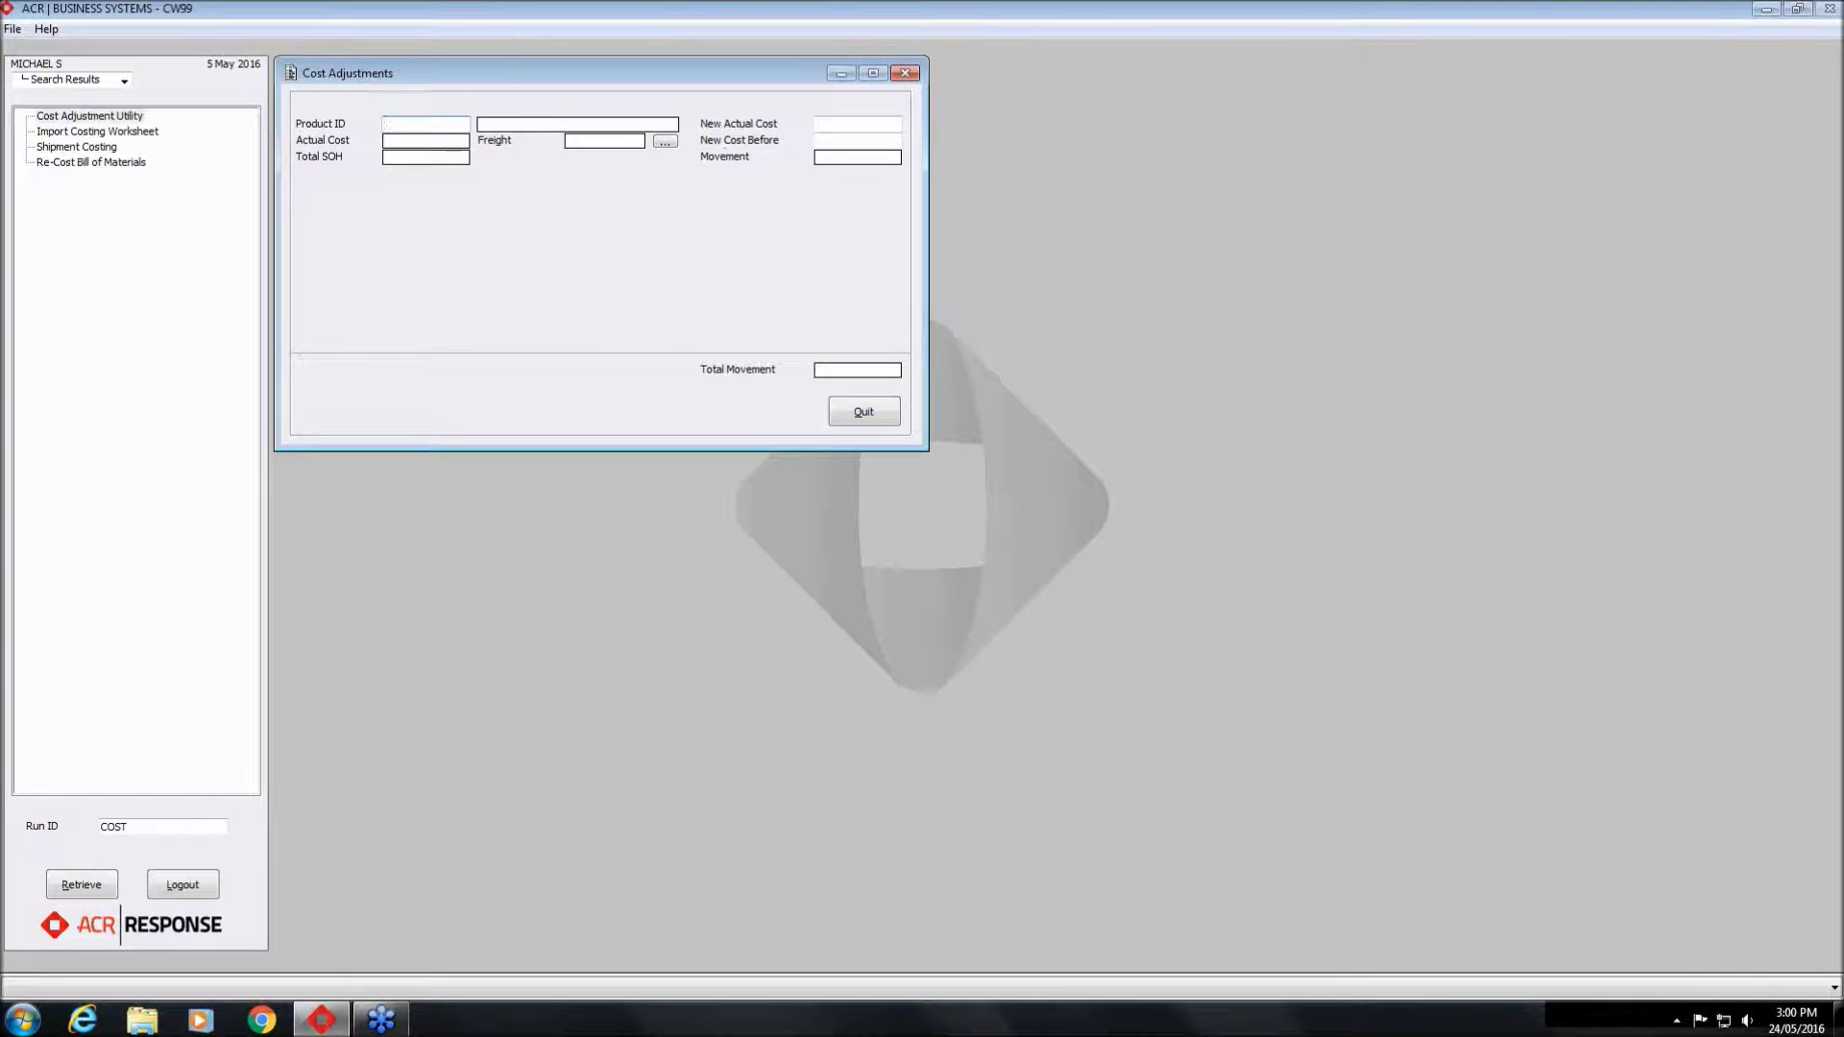
{"action": "type", "text": "0085"}
{"action": "key", "text": "Return"}
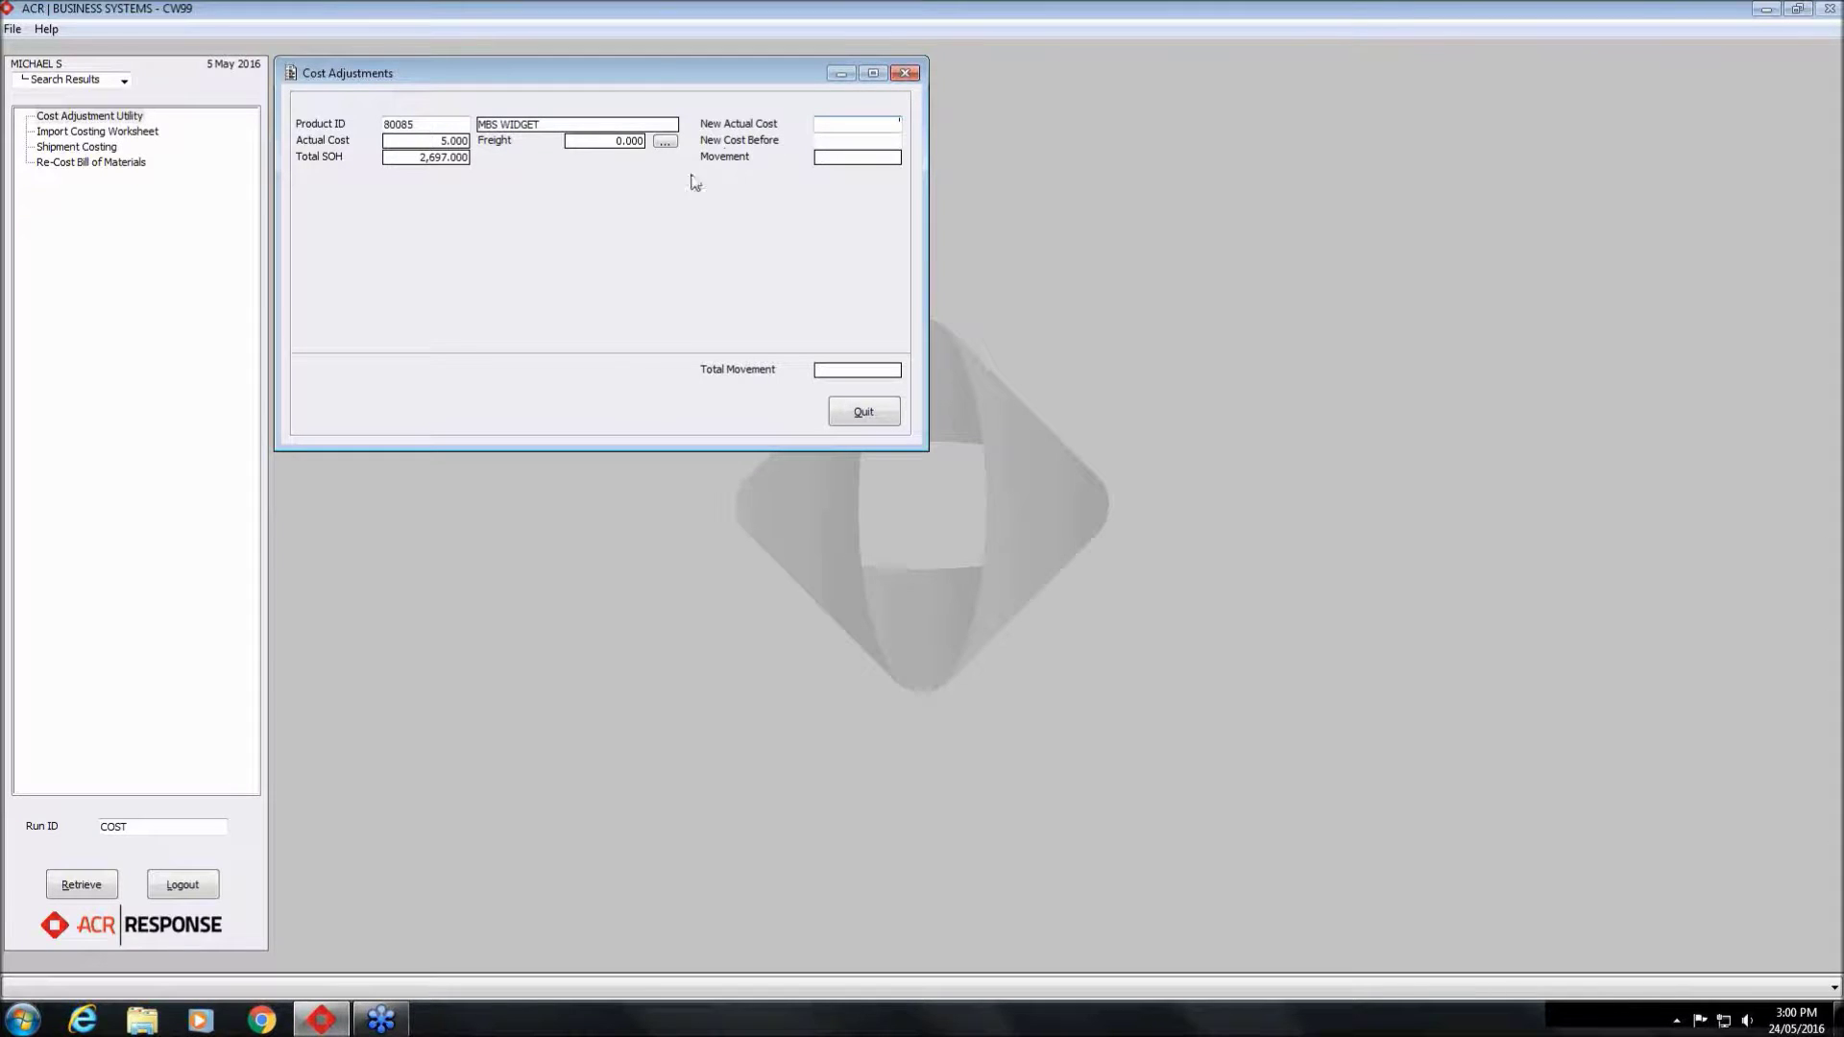
Try calculating a new actual cost for product 80085 with freight type $ Amount, switched to None, and dismiss the resulting message
{"action": "left_click", "coordinate": [665, 142]}
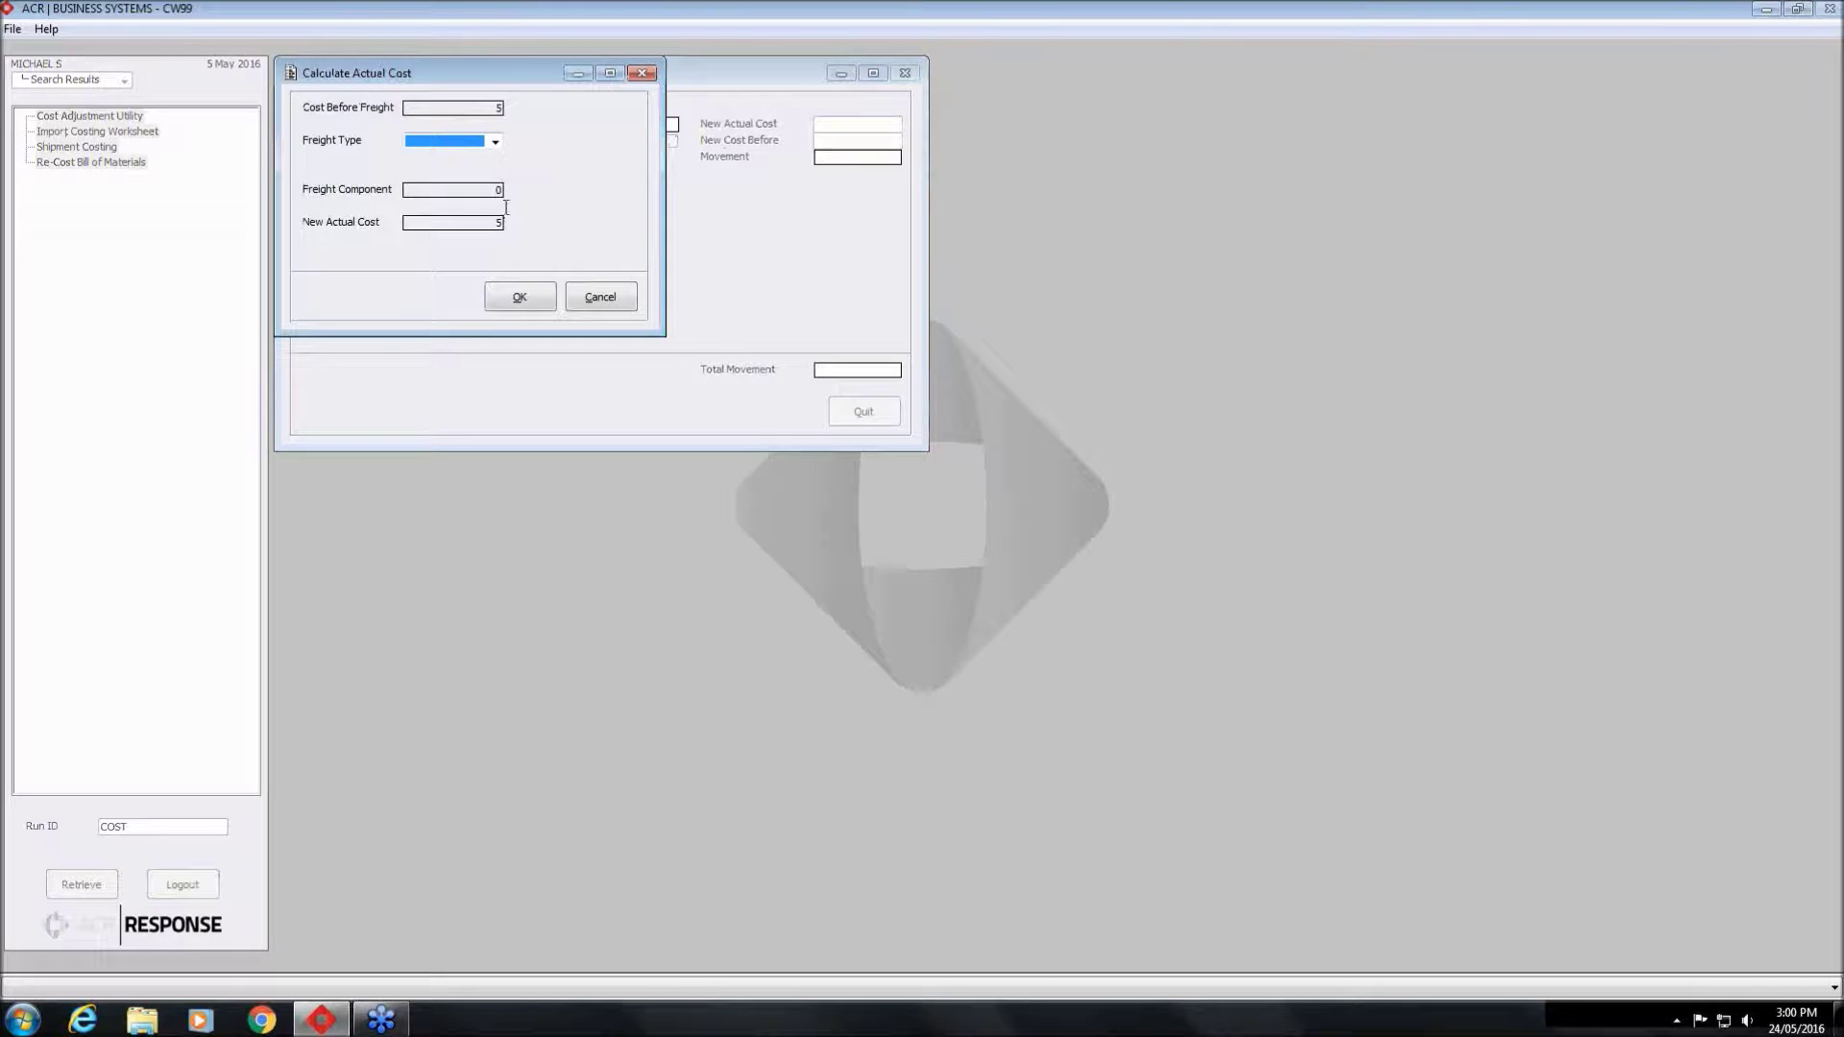
{"action": "left_click", "coordinate": [492, 142]}
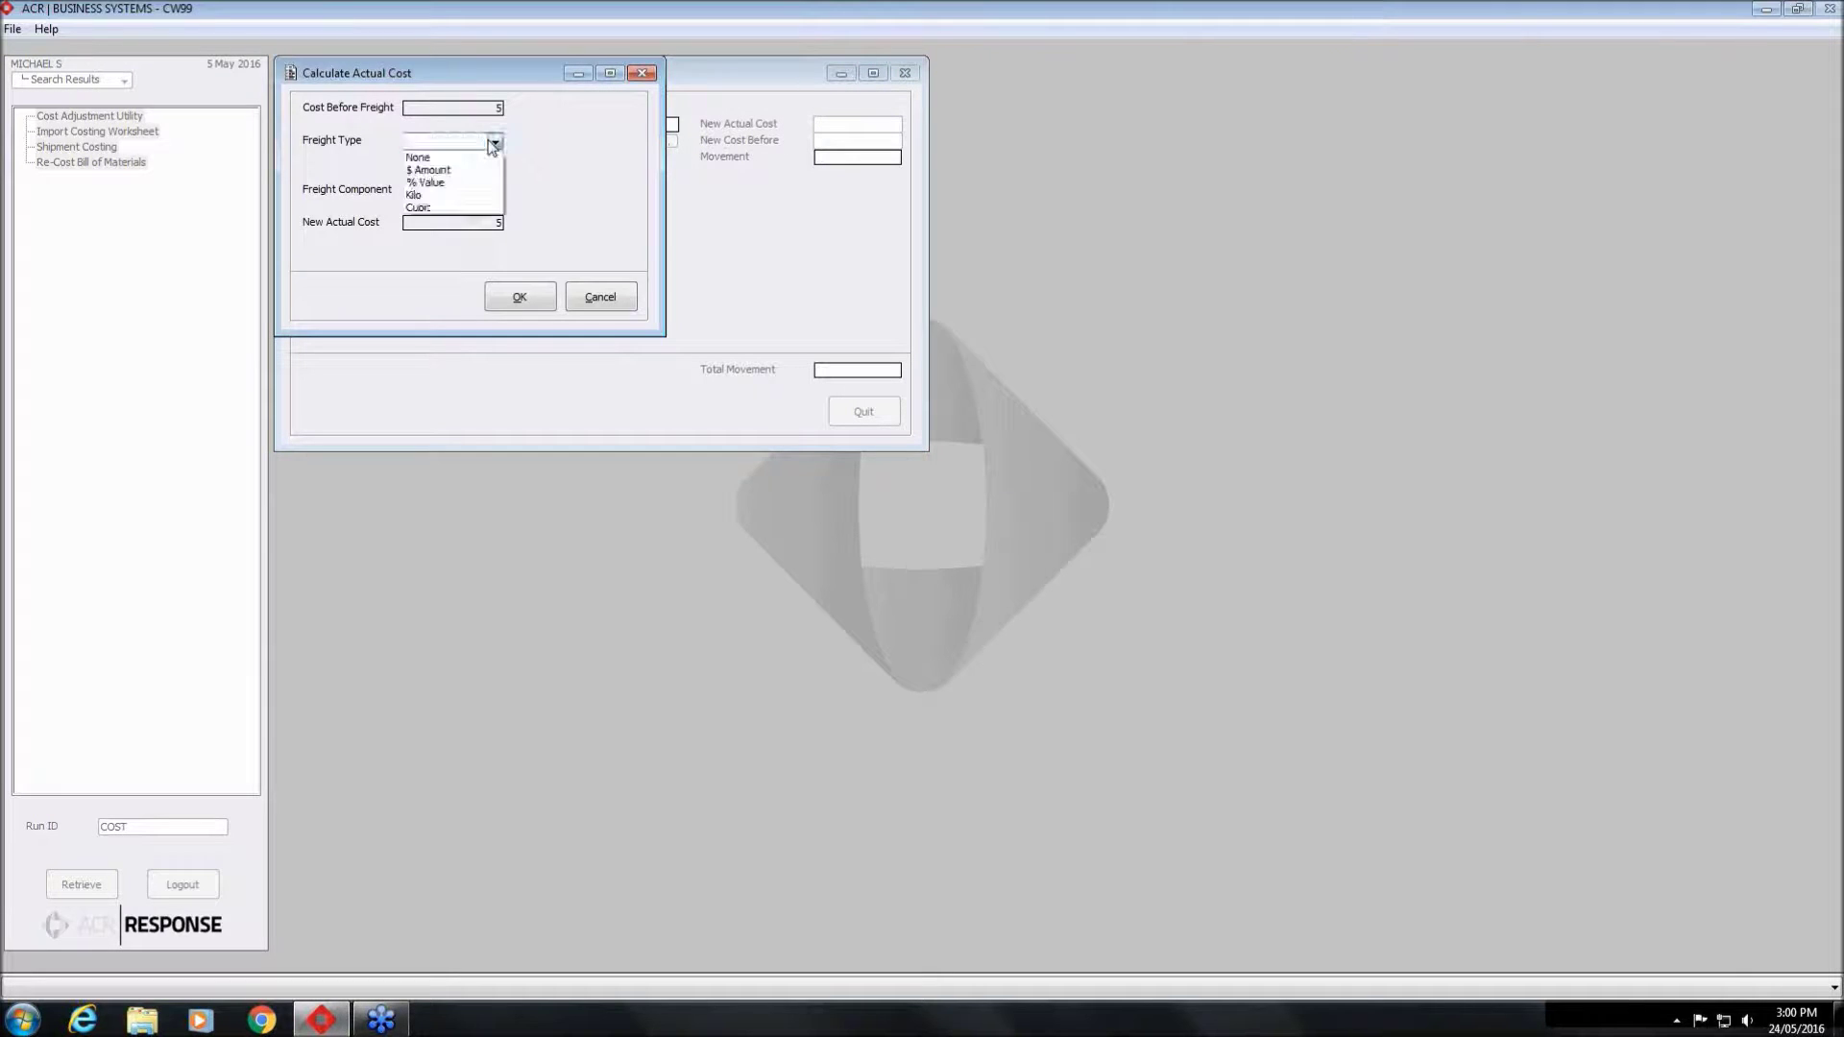
{"action": "left_click", "coordinate": [469, 170]}
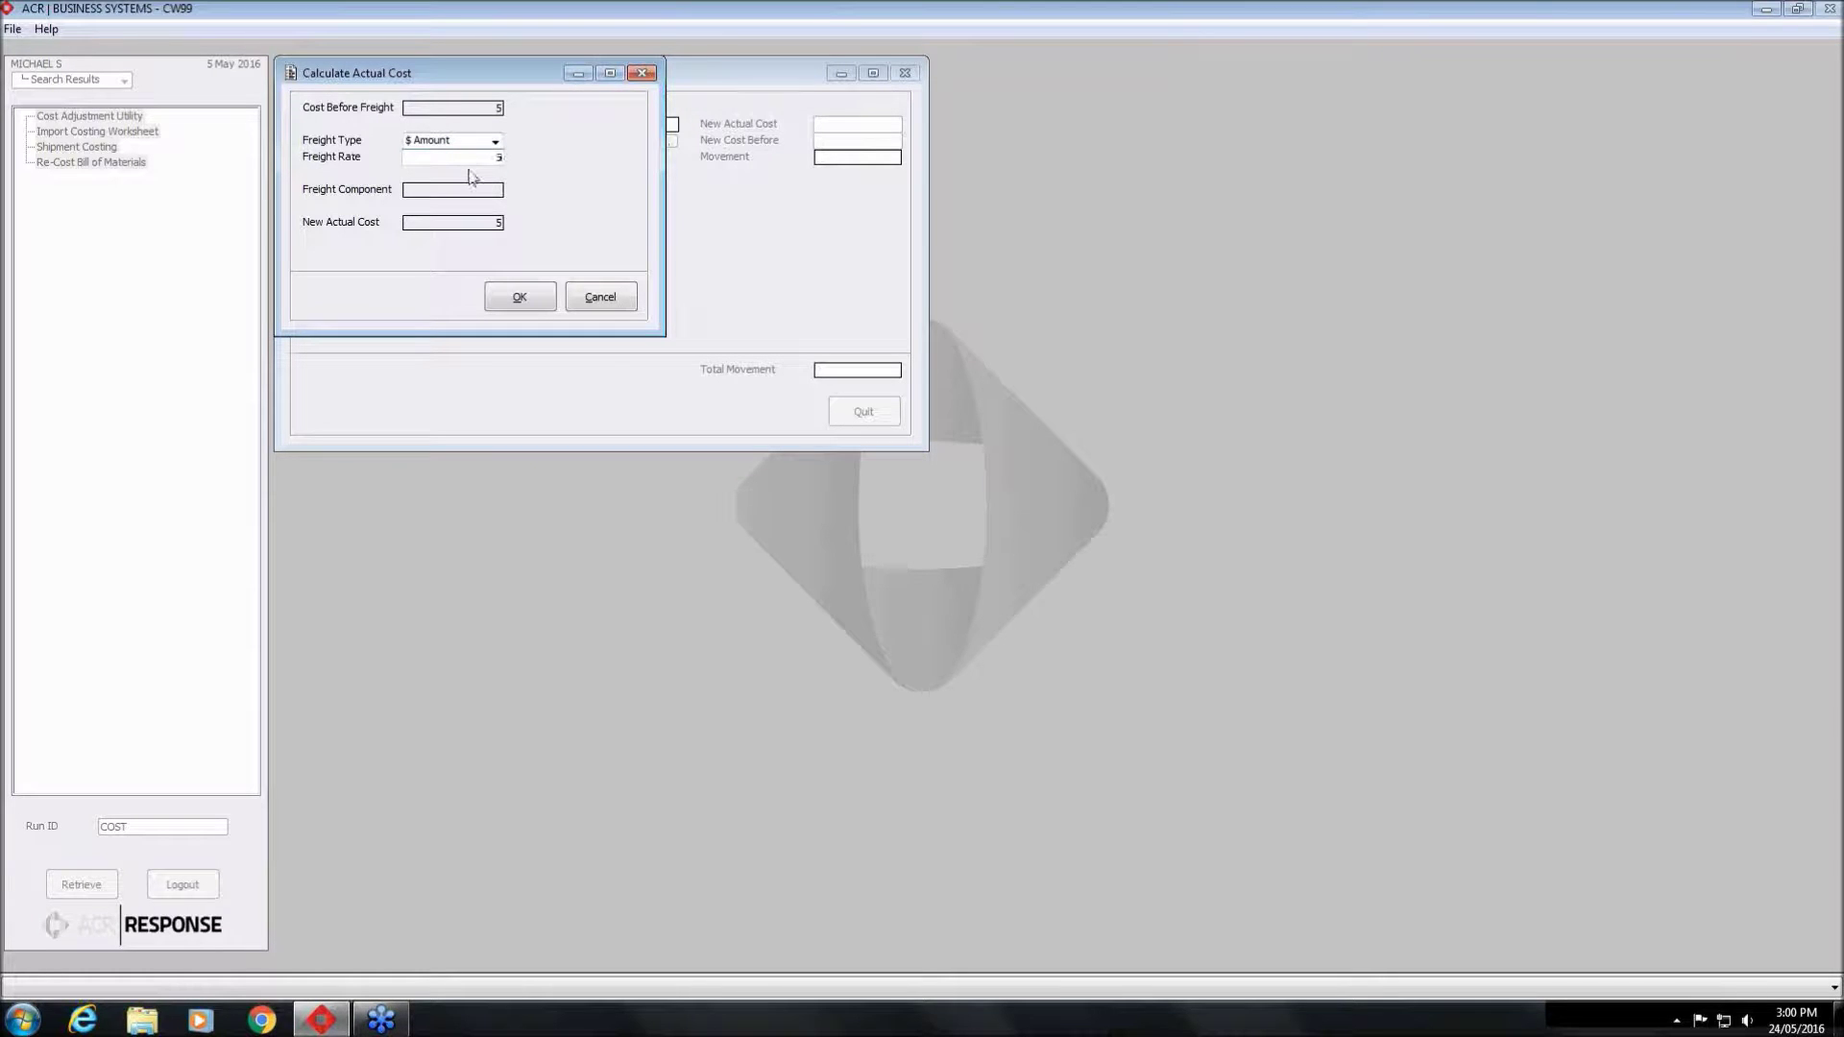
{"action": "key", "text": "Tab"}
{"action": "left_click_drag", "start_coordinate": [451, 157], "coordinate": [523, 164]}
{"action": "key", "text": "BackSpace"}
{"action": "left_click", "coordinate": [494, 141]}
{"action": "left_click", "coordinate": [443, 153]}
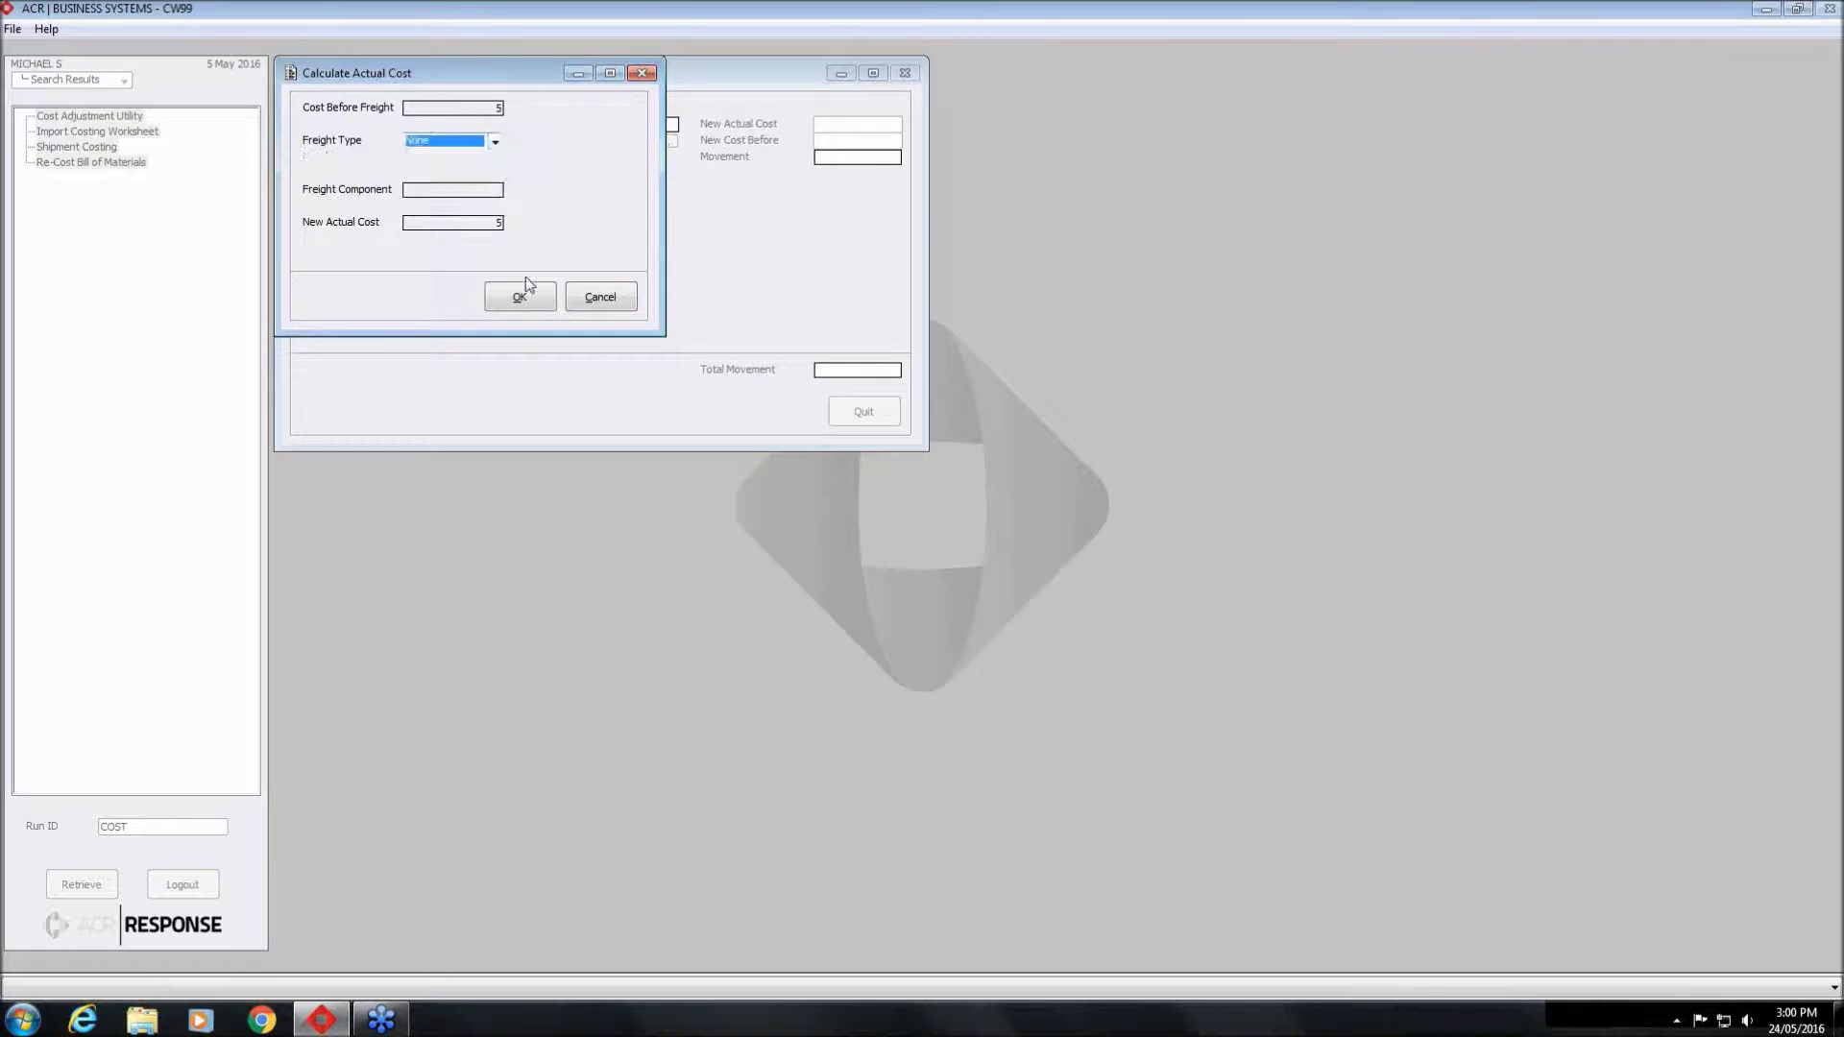
{"action": "left_click", "coordinate": [521, 294]}
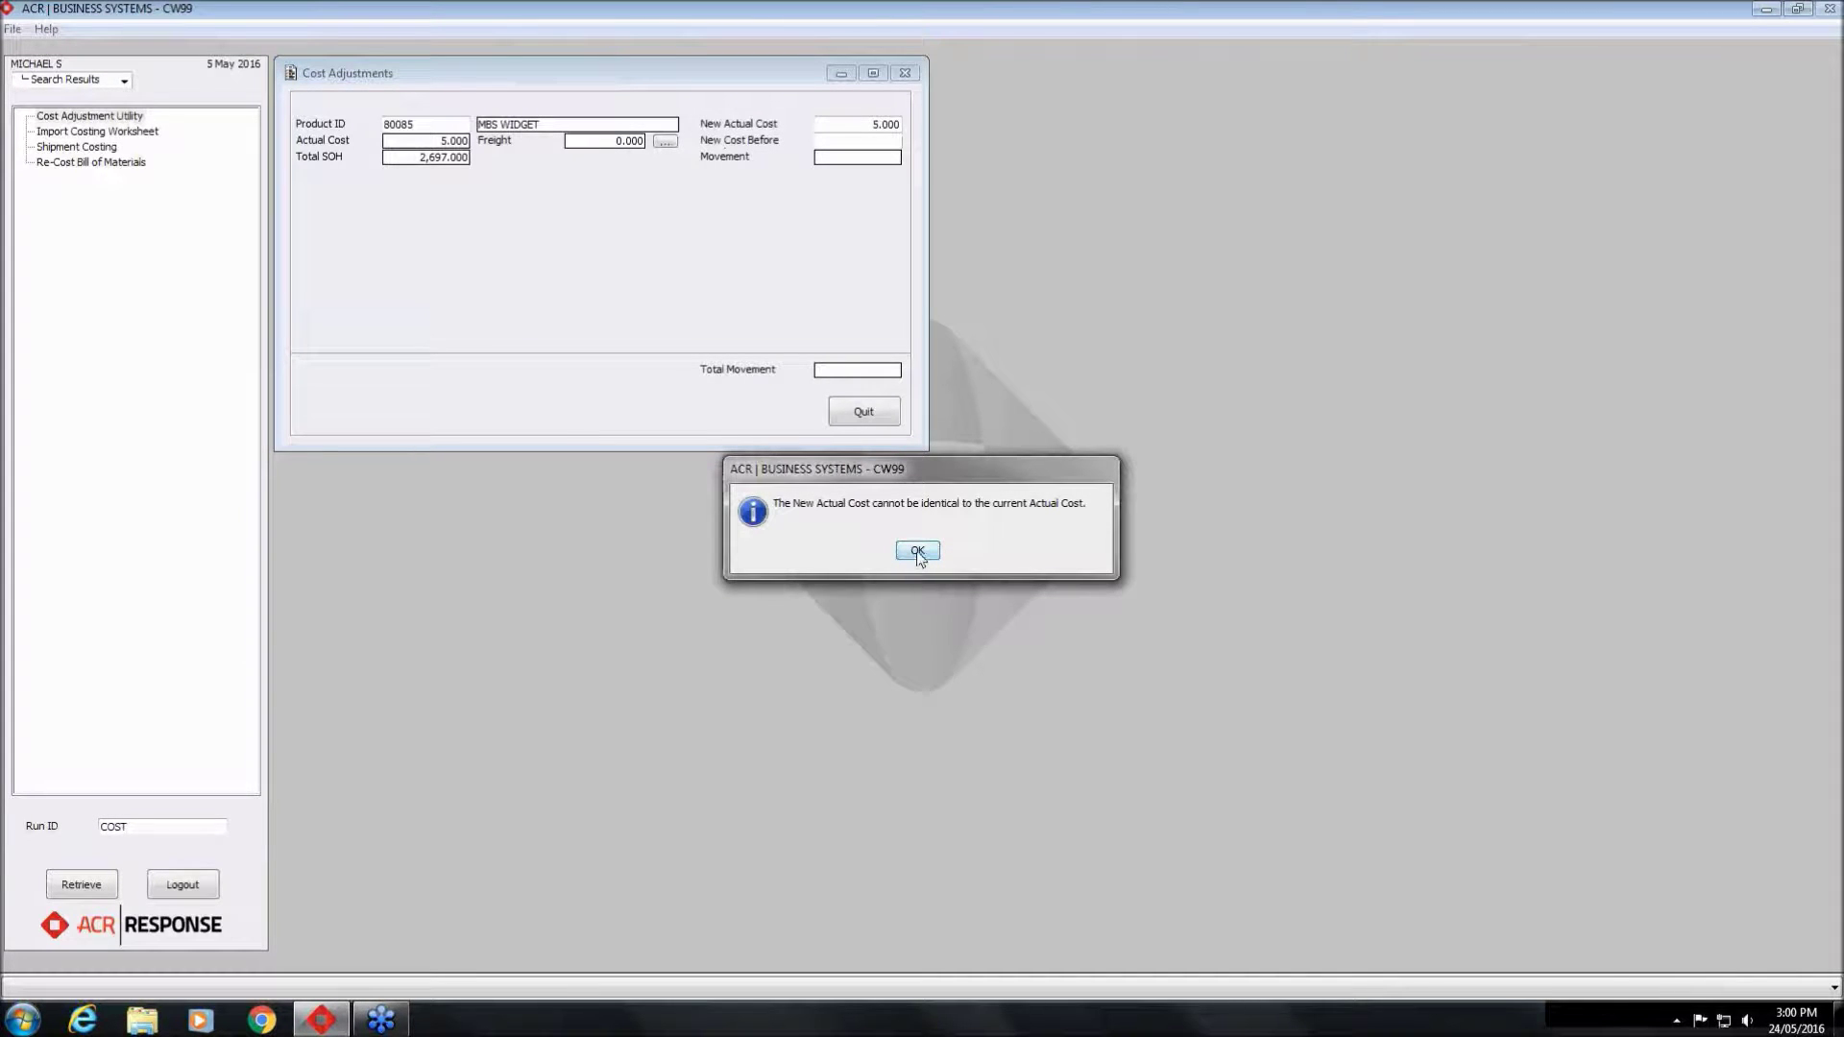
{"action": "left_click", "coordinate": [917, 552]}
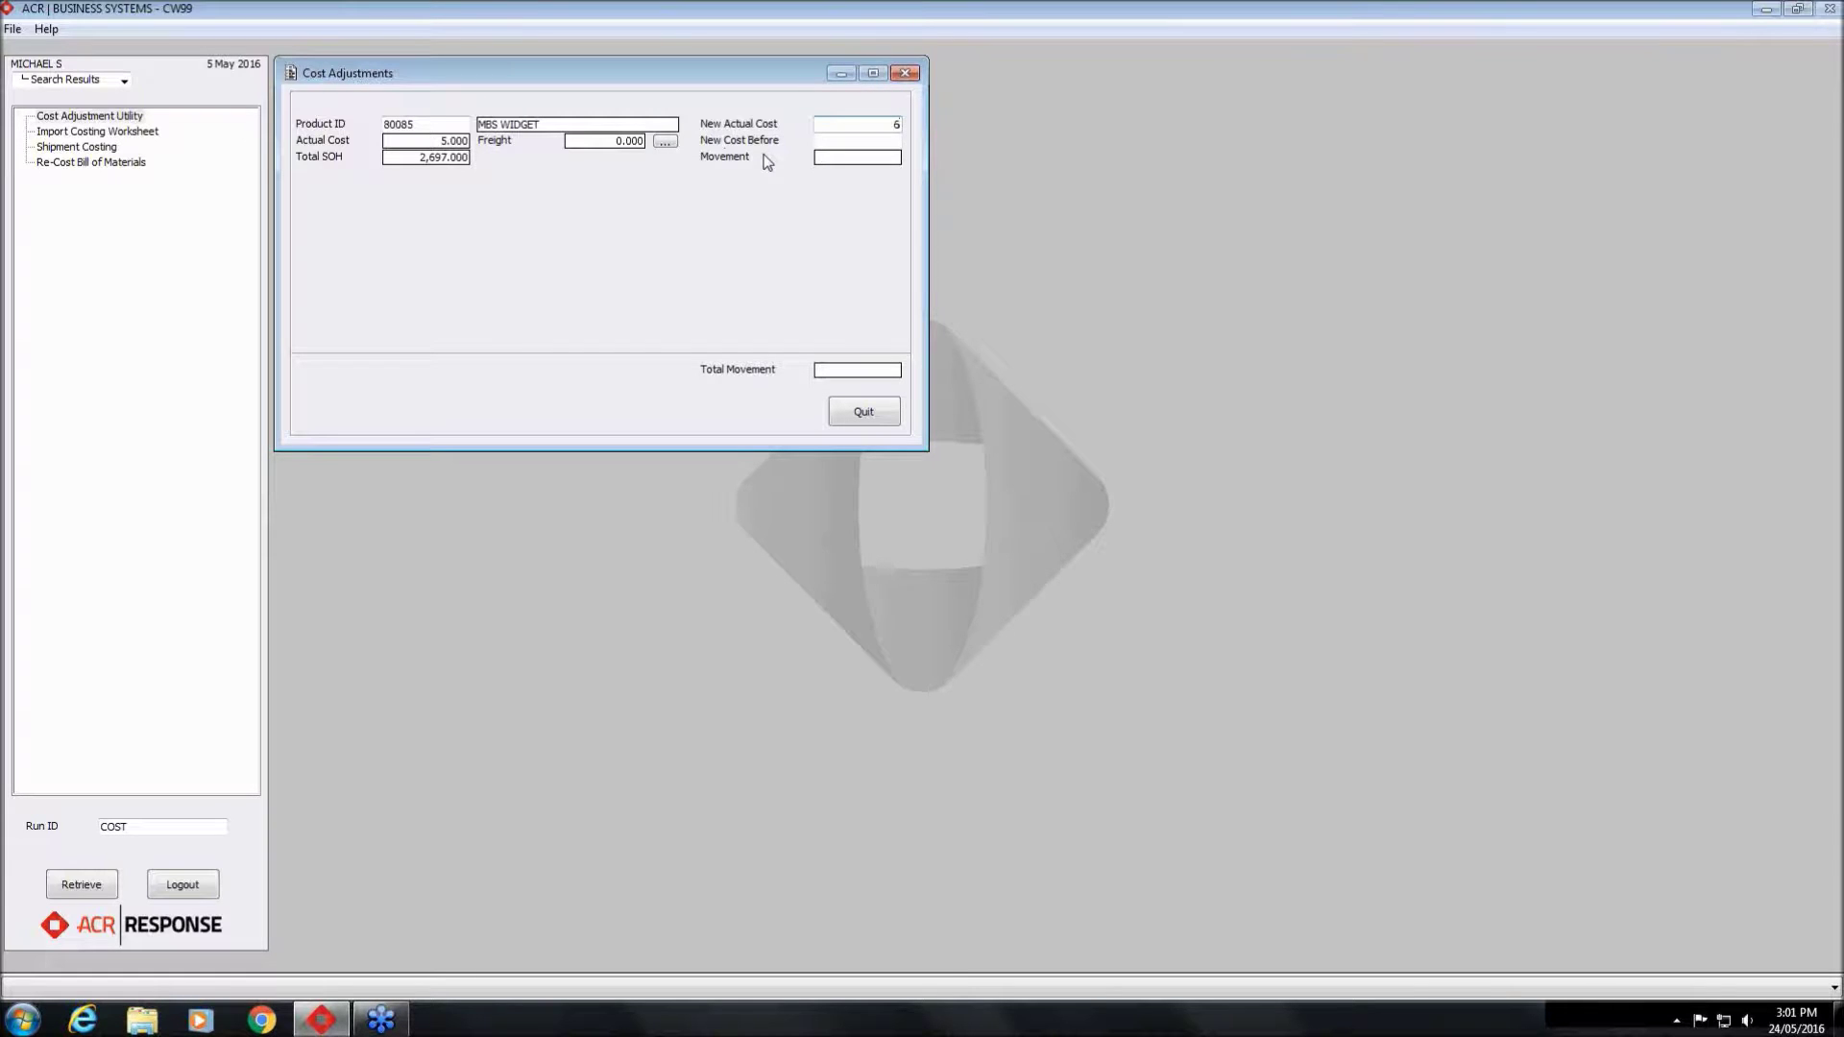
Set product 80085's new actual cost to 6, apply the price change with Maintain Markup, and acknowledge the affected compiled items
{"action": "key", "text": "Return"}
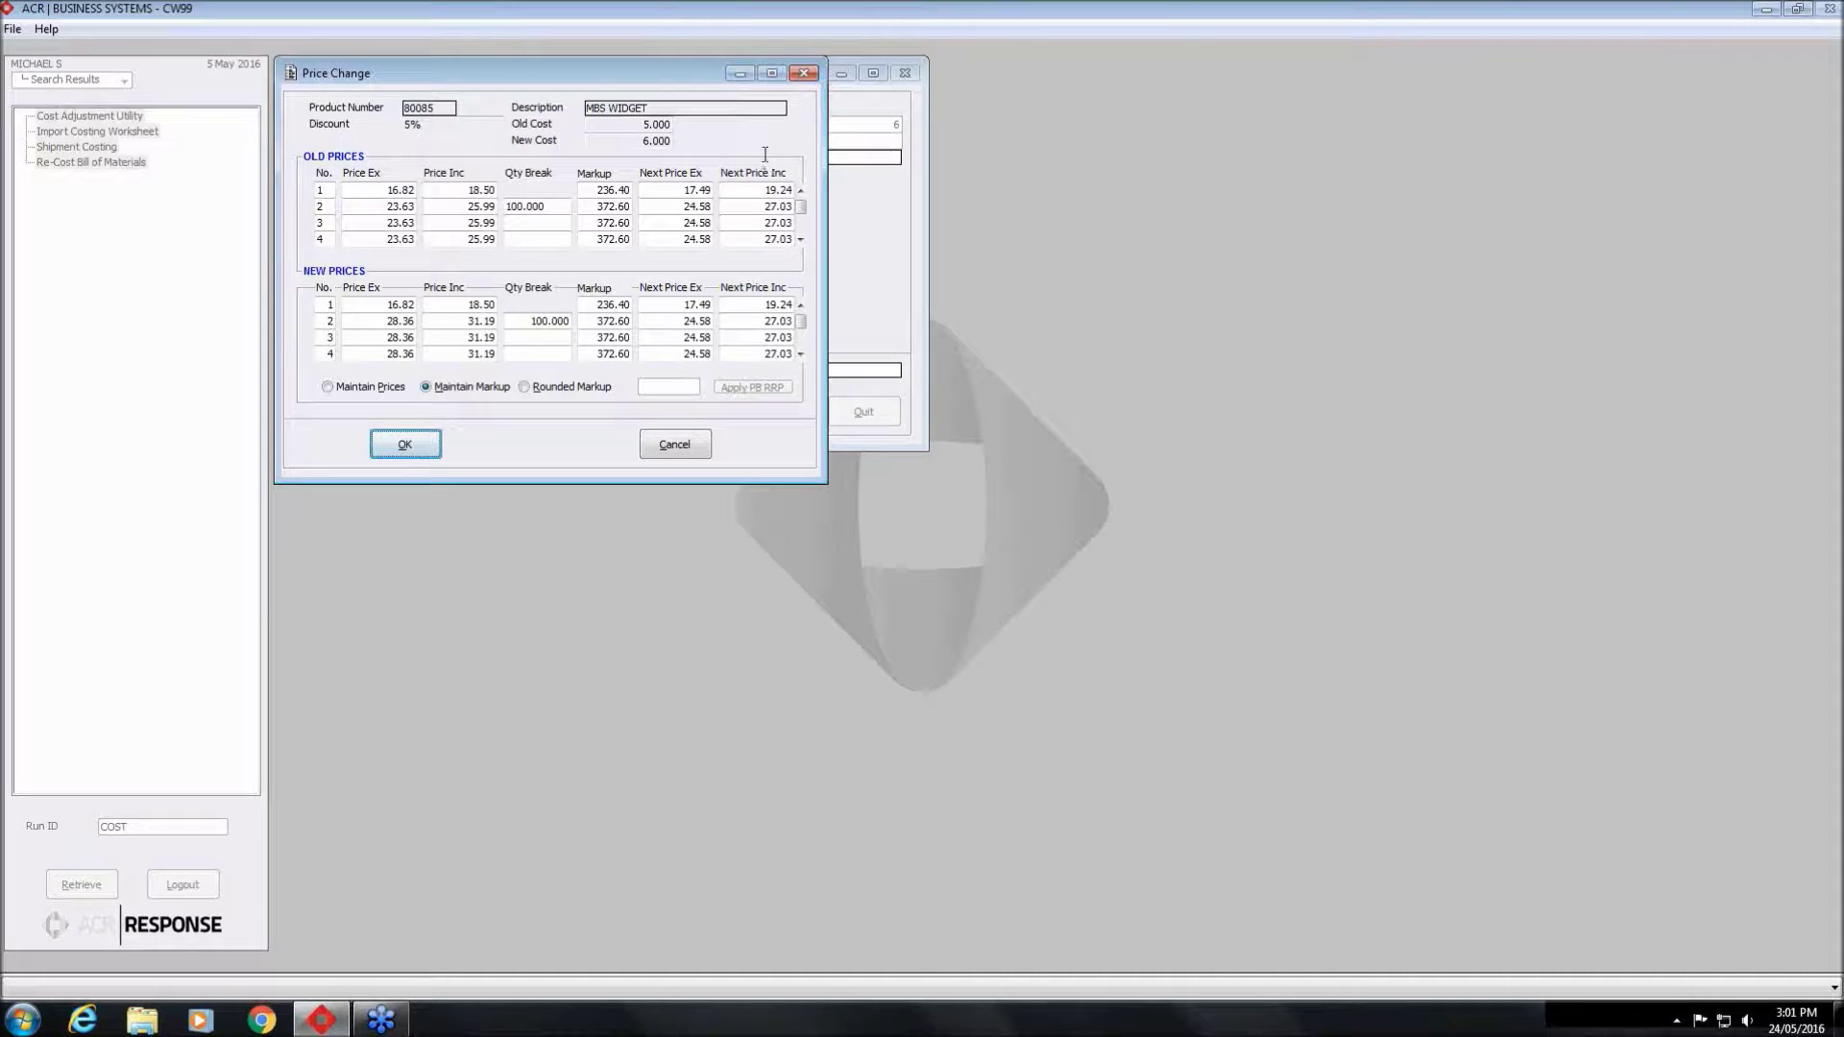
{"action": "left_click", "coordinate": [332, 388]}
{"action": "left_click", "coordinate": [427, 388]}
{"action": "left_click", "coordinate": [524, 388]}
{"action": "left_click", "coordinate": [426, 388]}
{"action": "left_click", "coordinate": [402, 444]}
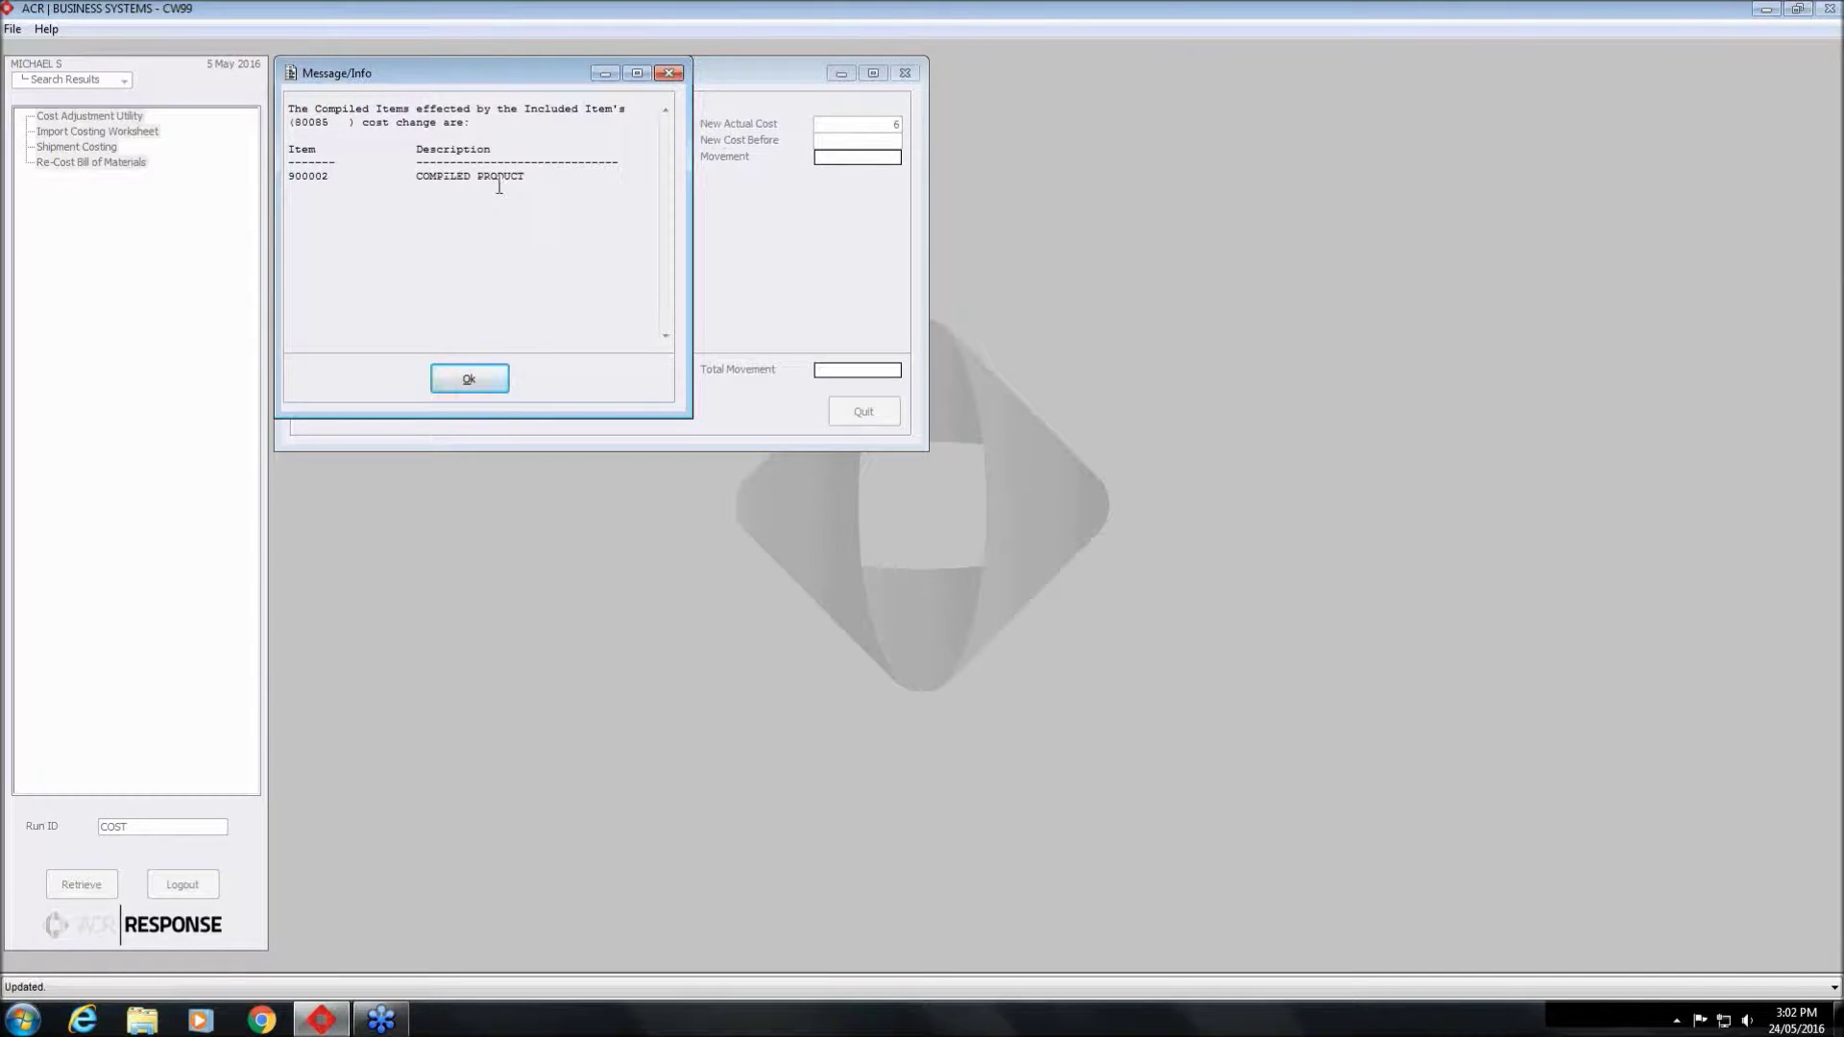
{"action": "left_click", "coordinate": [471, 381]}
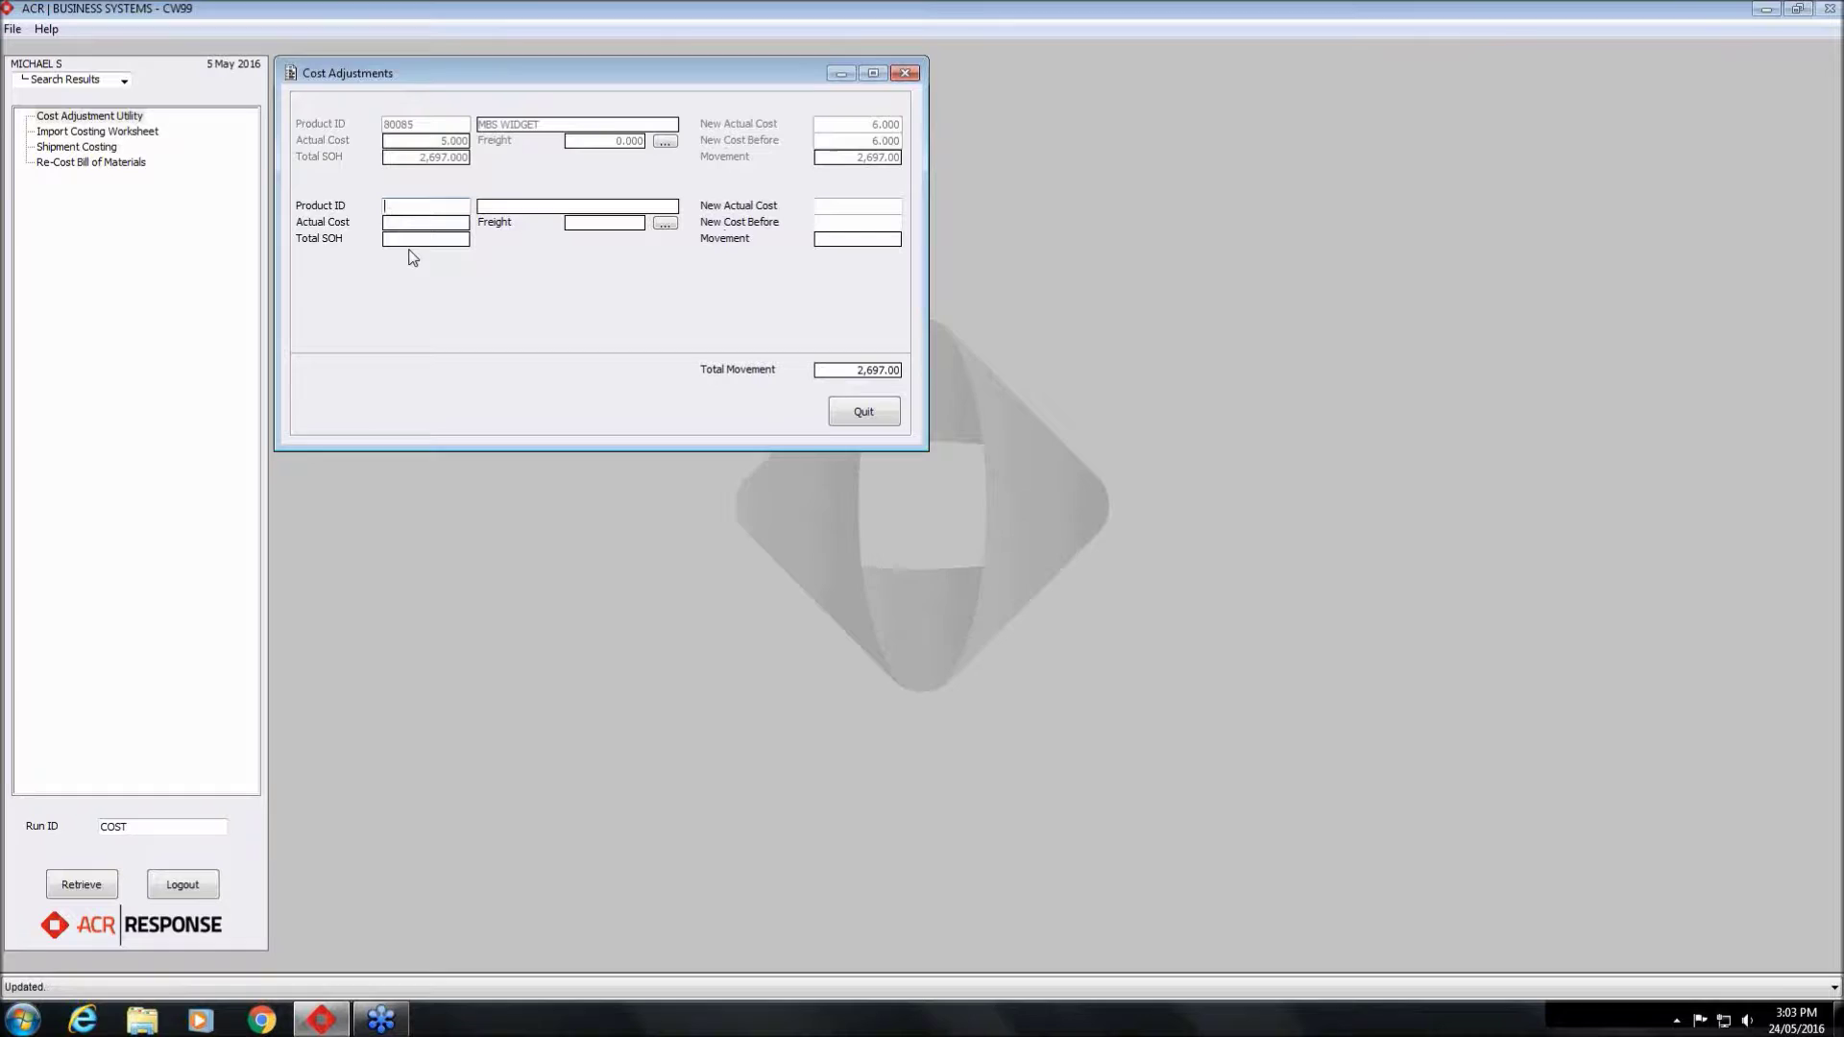
Close the cost adjustments and open Export Cost/Prices in the Next Price Manipulator
{"action": "left_click", "coordinate": [869, 417]}
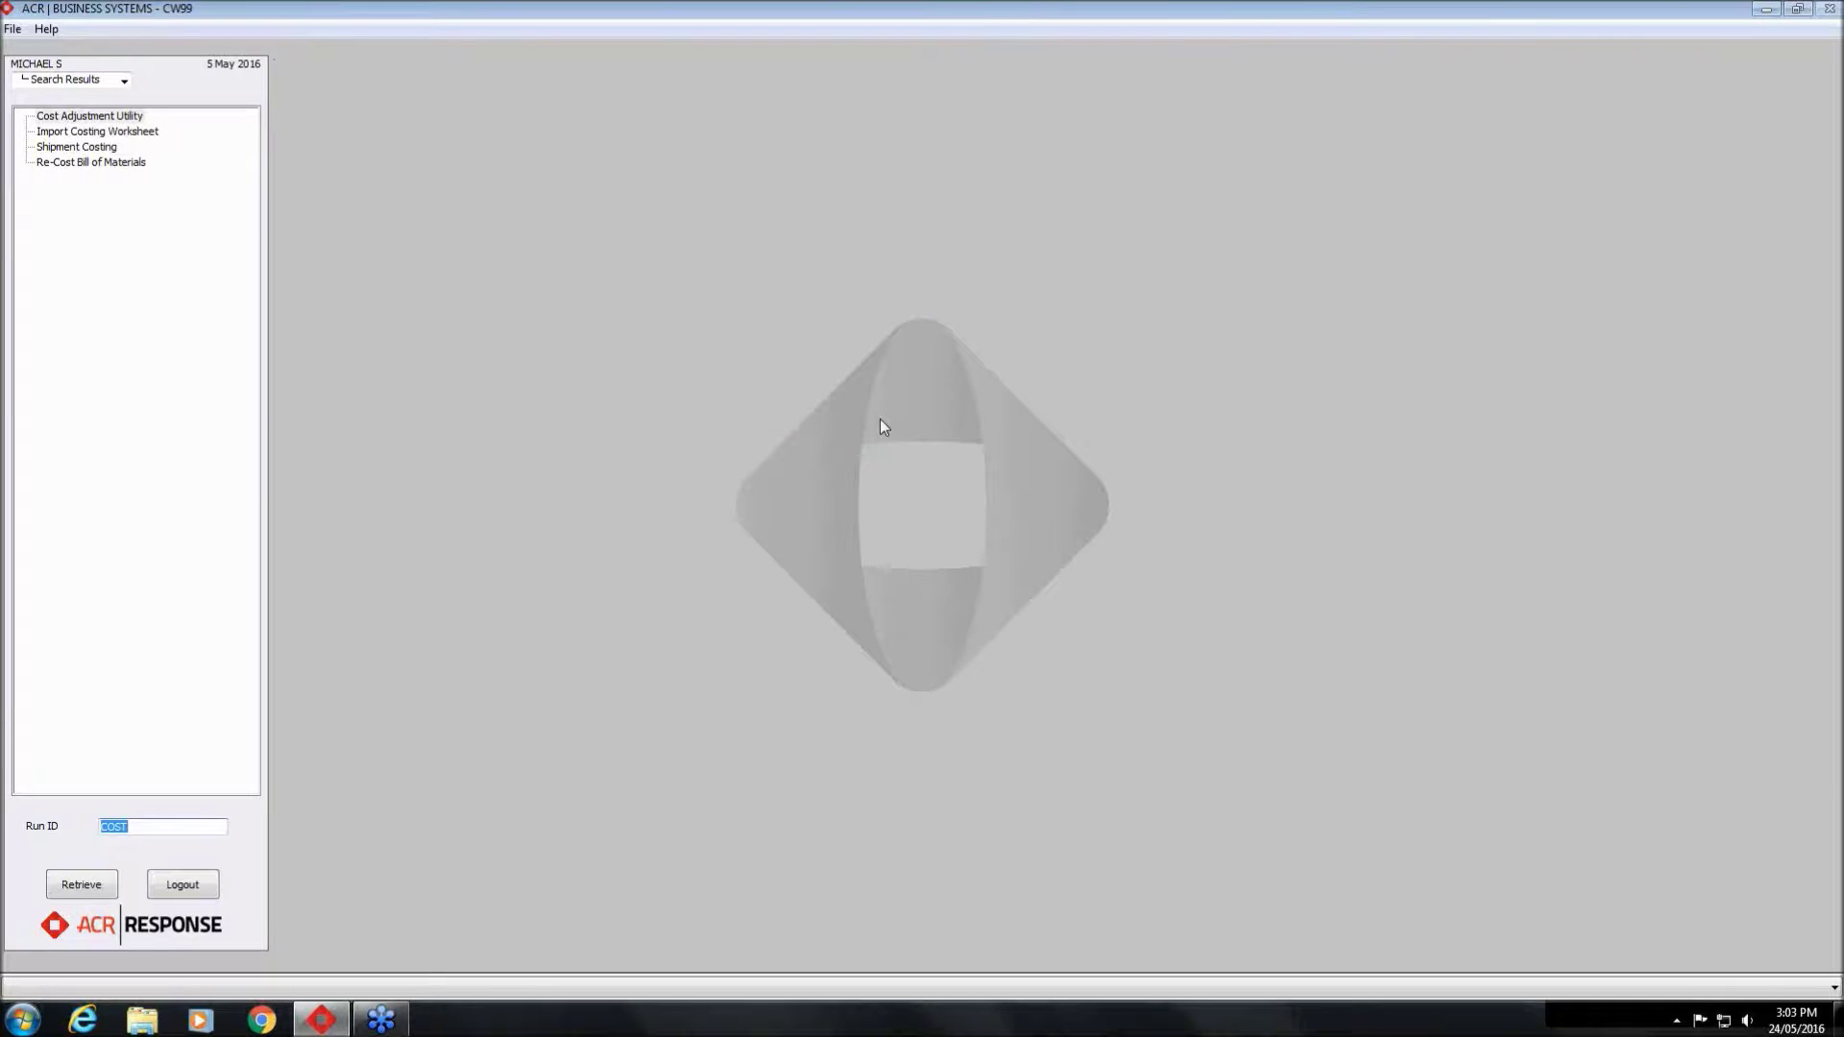
{"action": "key", "text": "BackSpace"}
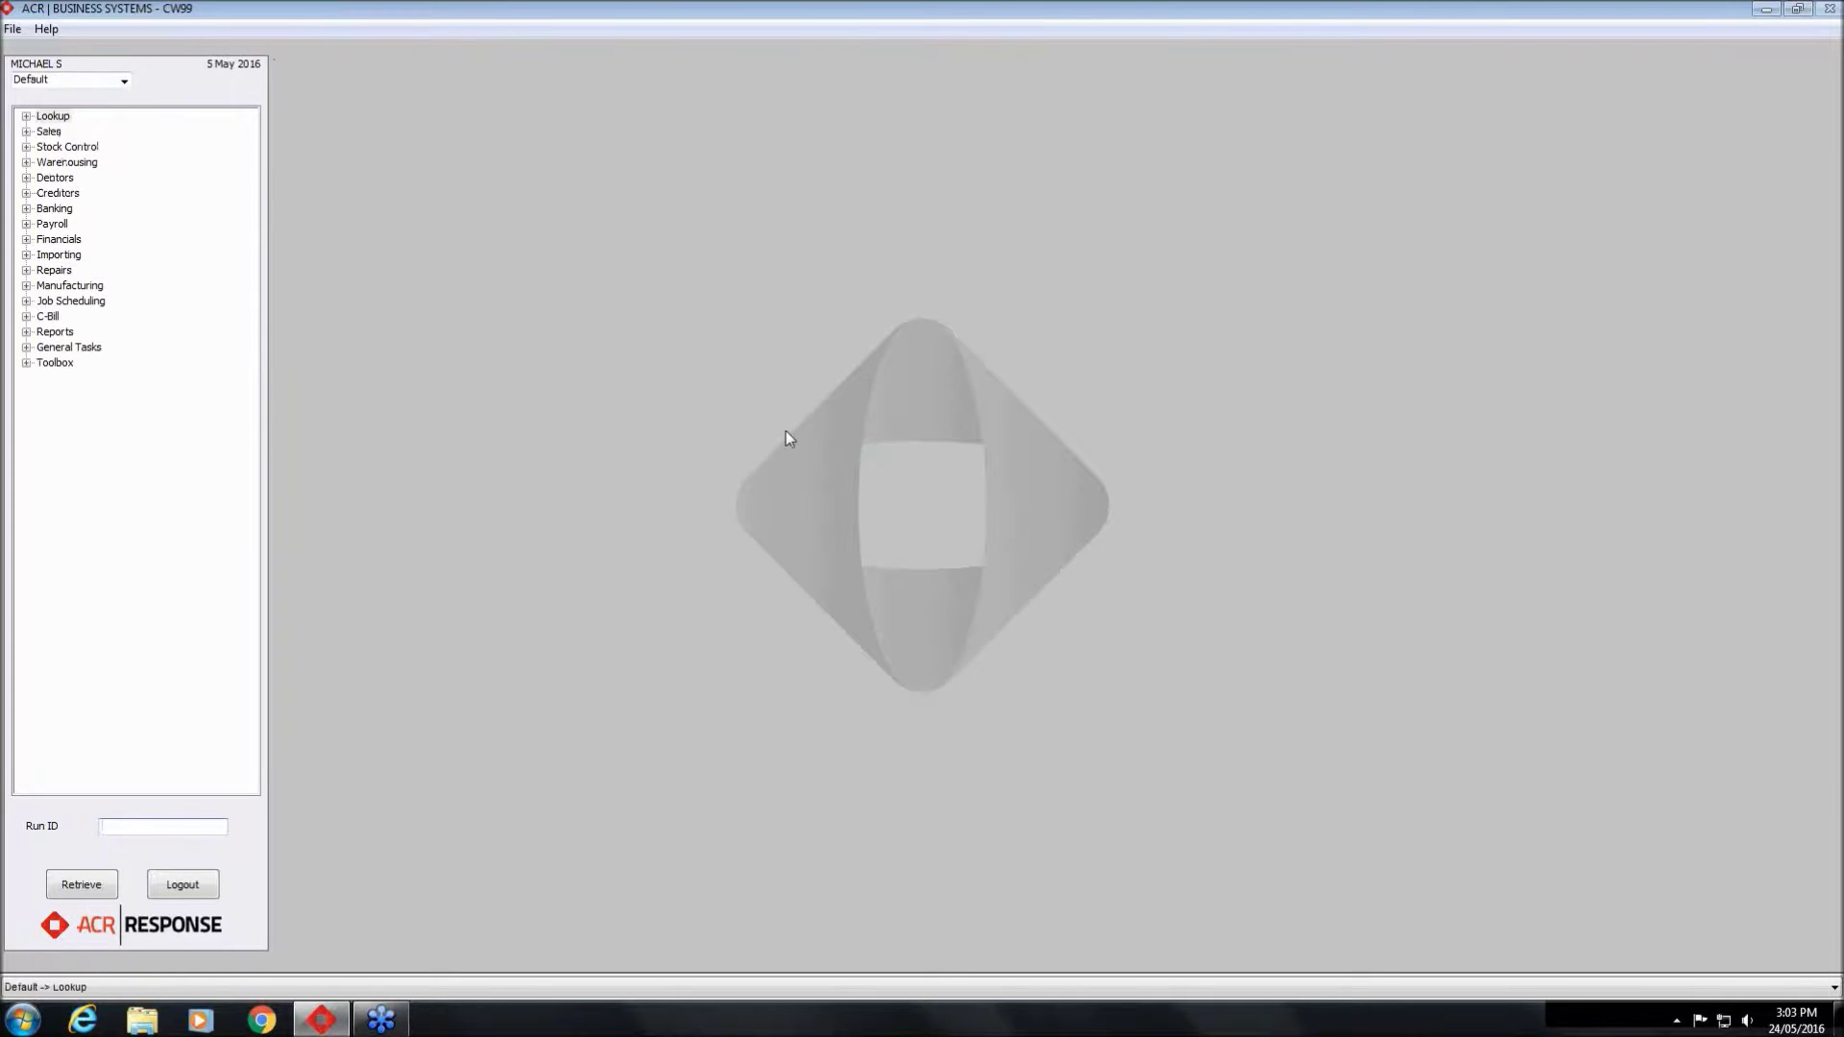
{"action": "type", "text": "NEXT"}
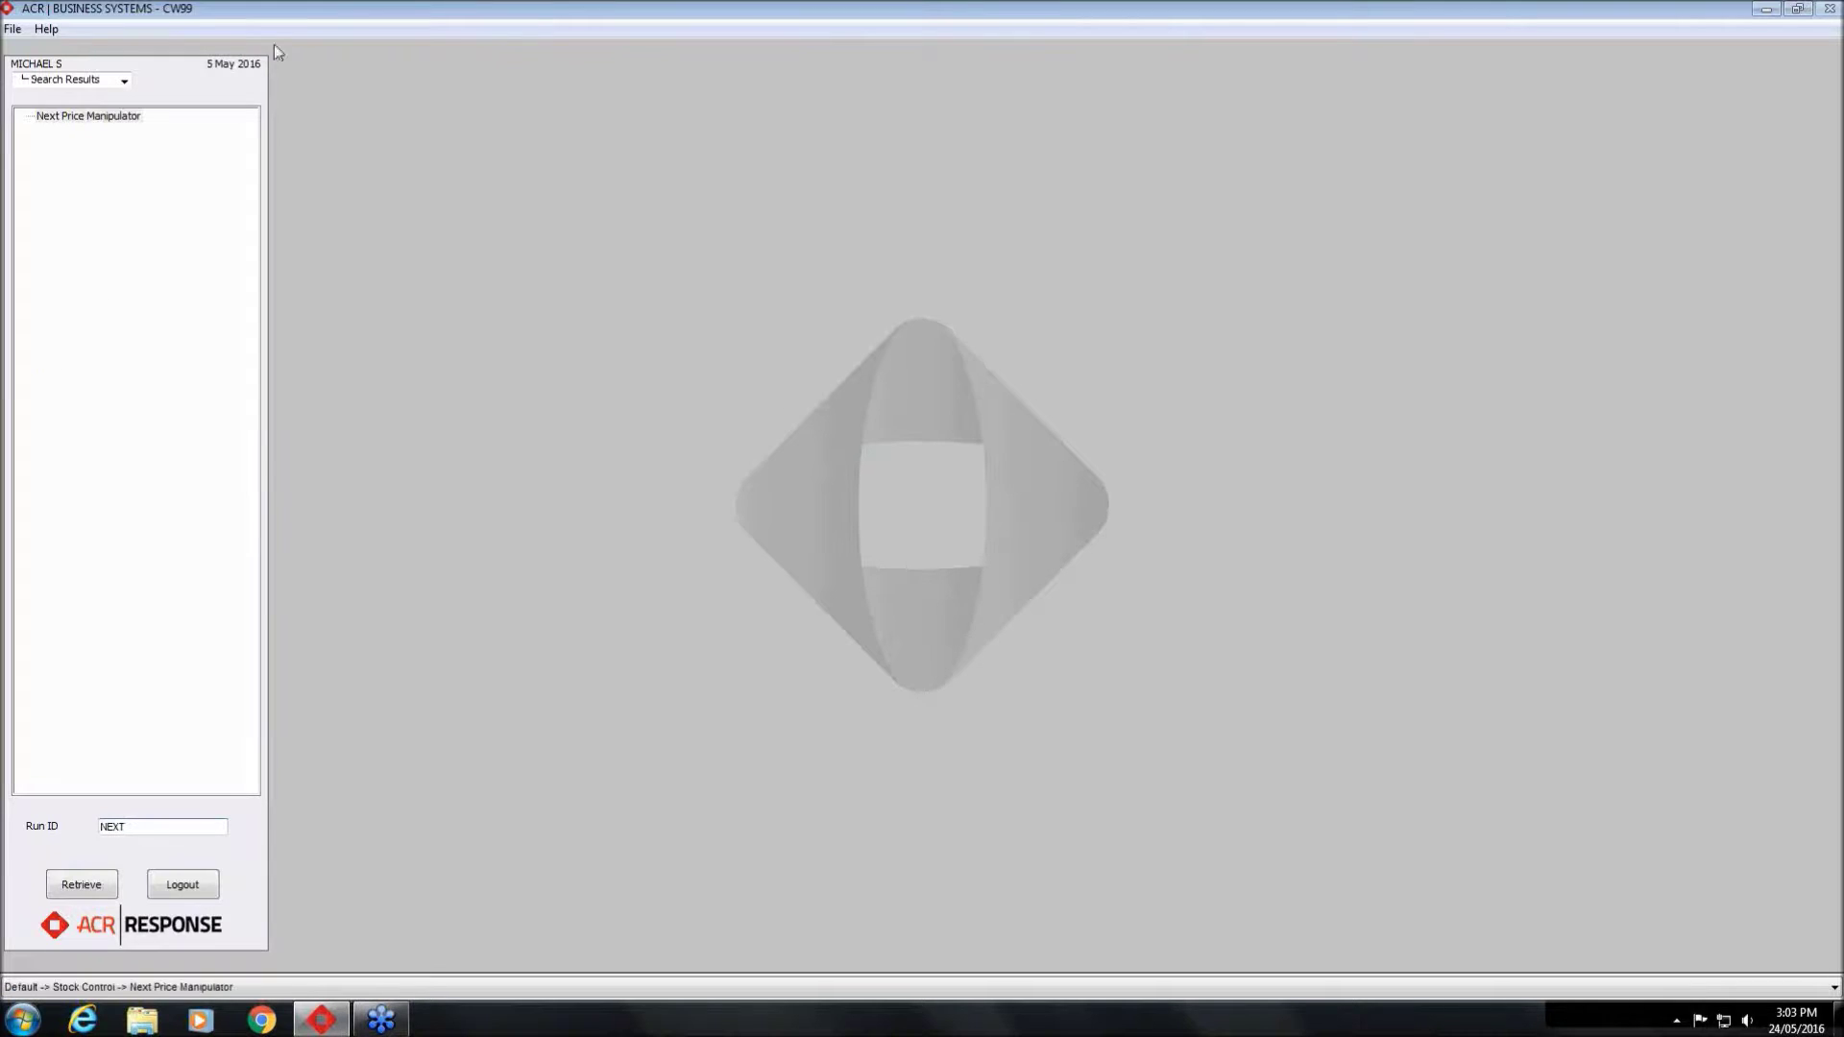
{"action": "double_click", "coordinate": [132, 116]}
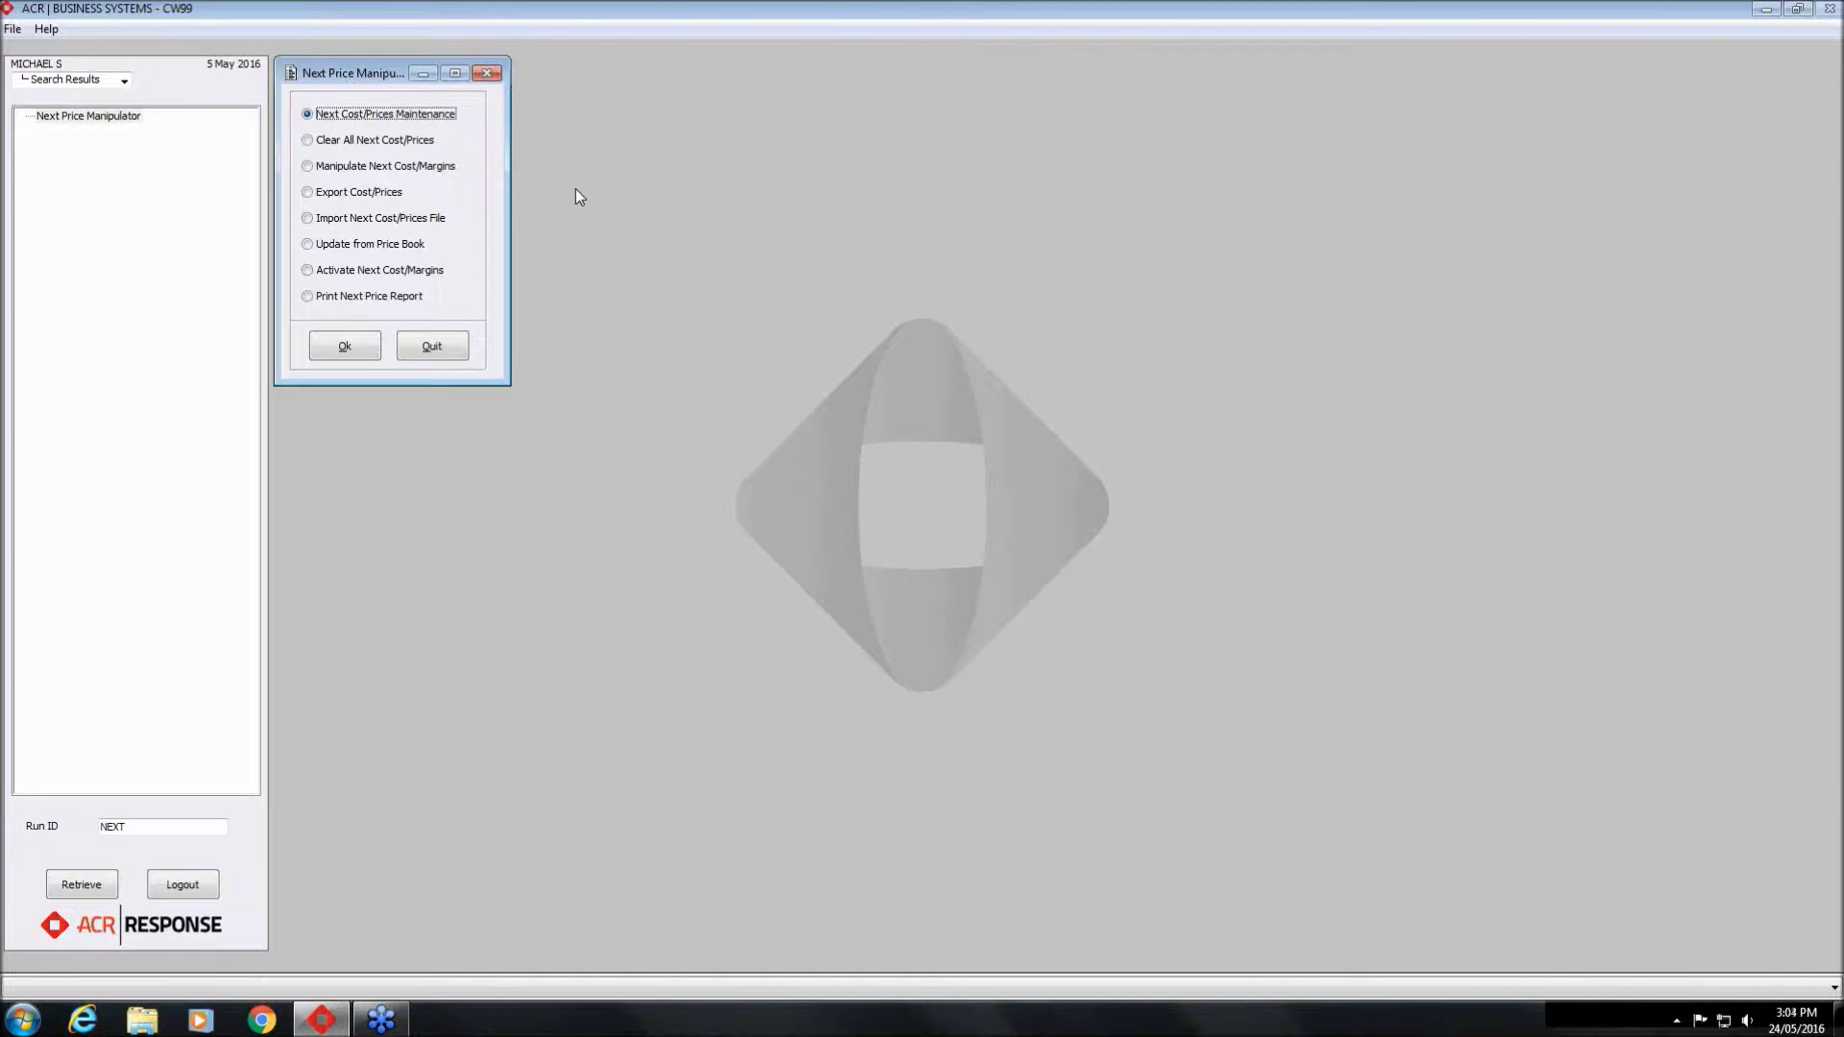
{"action": "left_click", "coordinate": [365, 195]}
{"action": "left_click", "coordinate": [345, 346]}
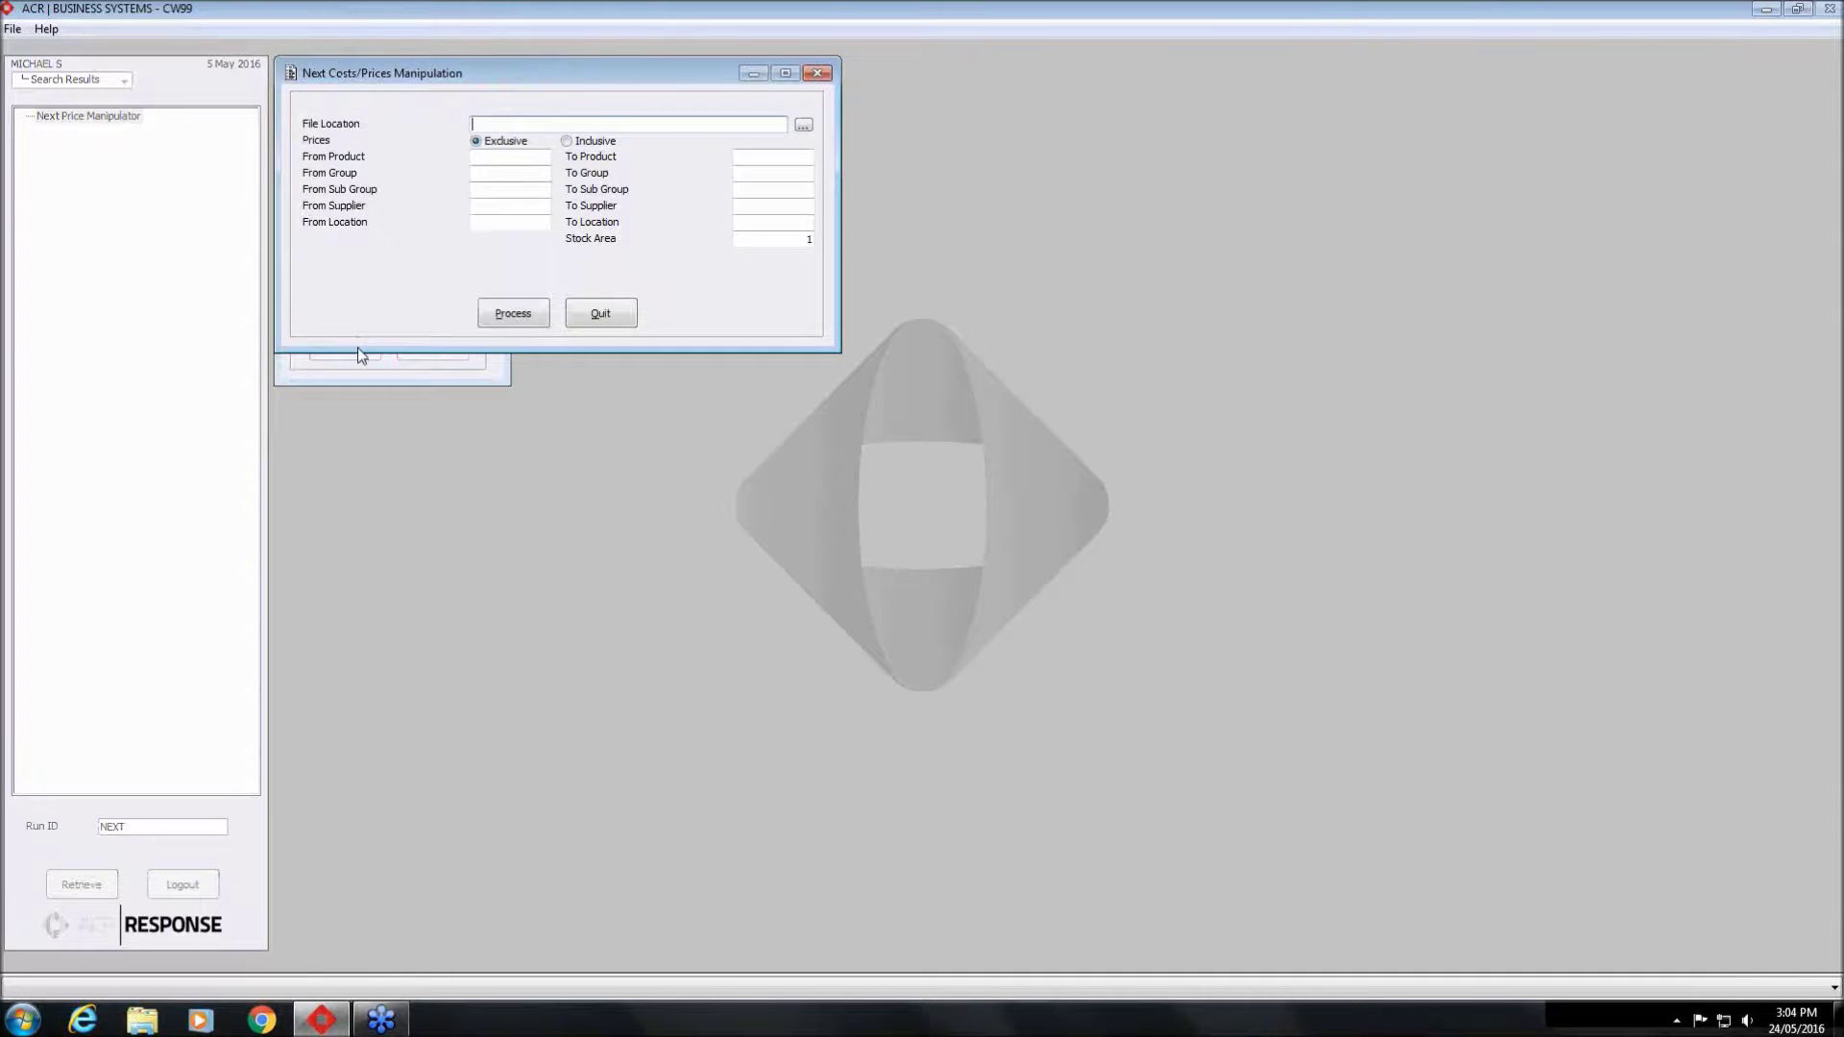
{"action": "left_click_drag", "start_coordinate": [577, 68], "coordinate": [832, 237]}
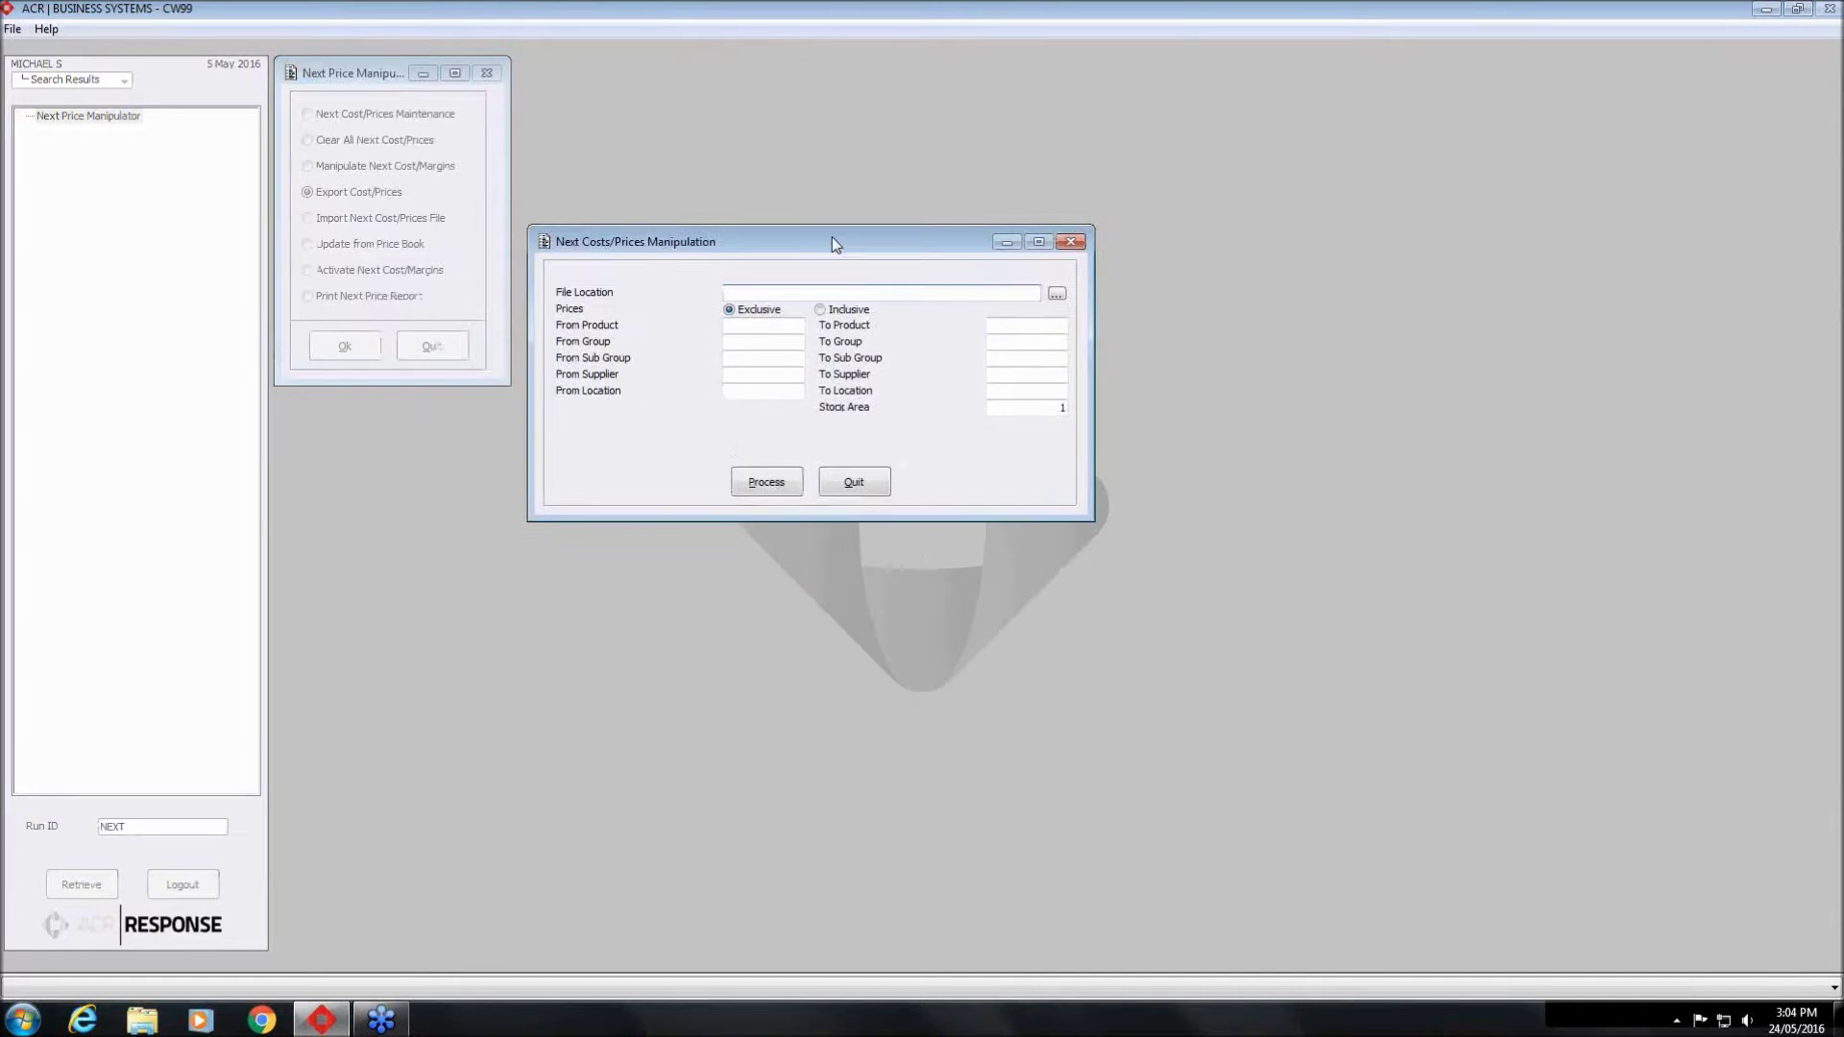
Set the export file location to webinar_test.txt in the Documents library
{"action": "left_click", "coordinate": [1057, 294]}
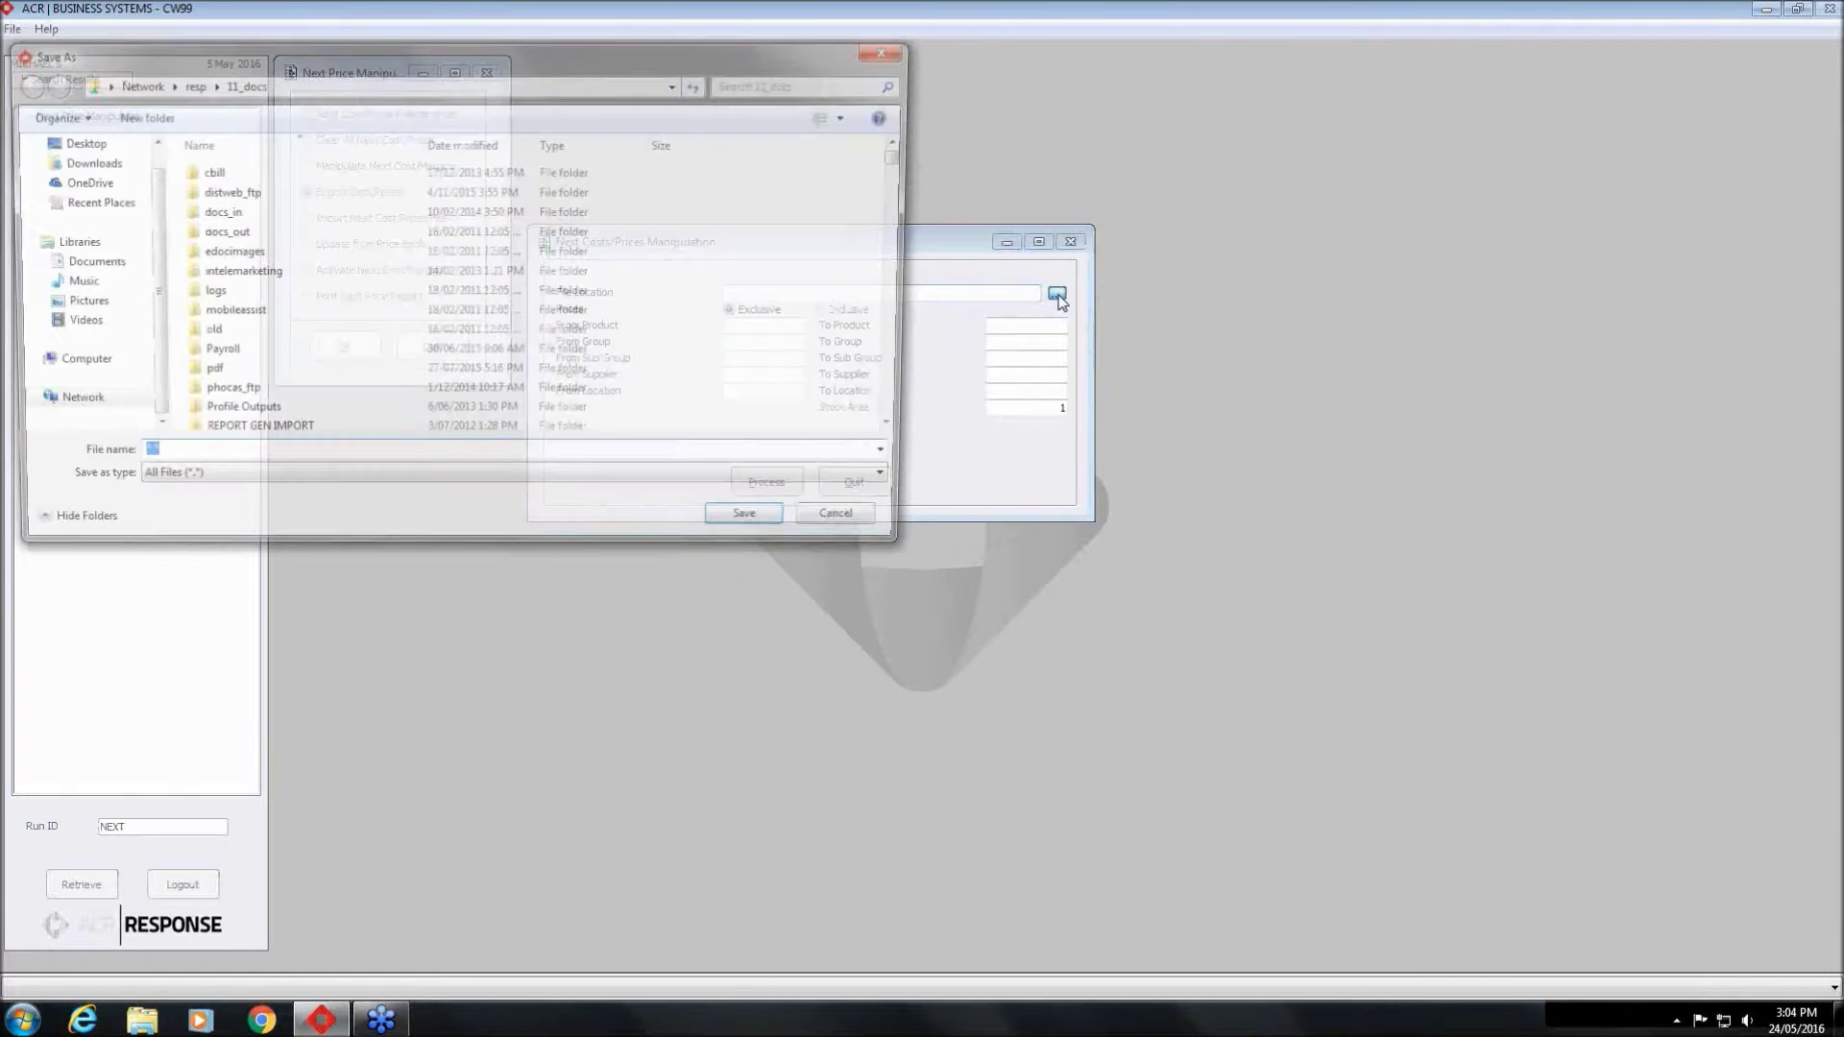
{"action": "left_click_drag", "start_coordinate": [148, 234], "coordinate": [148, 209]}
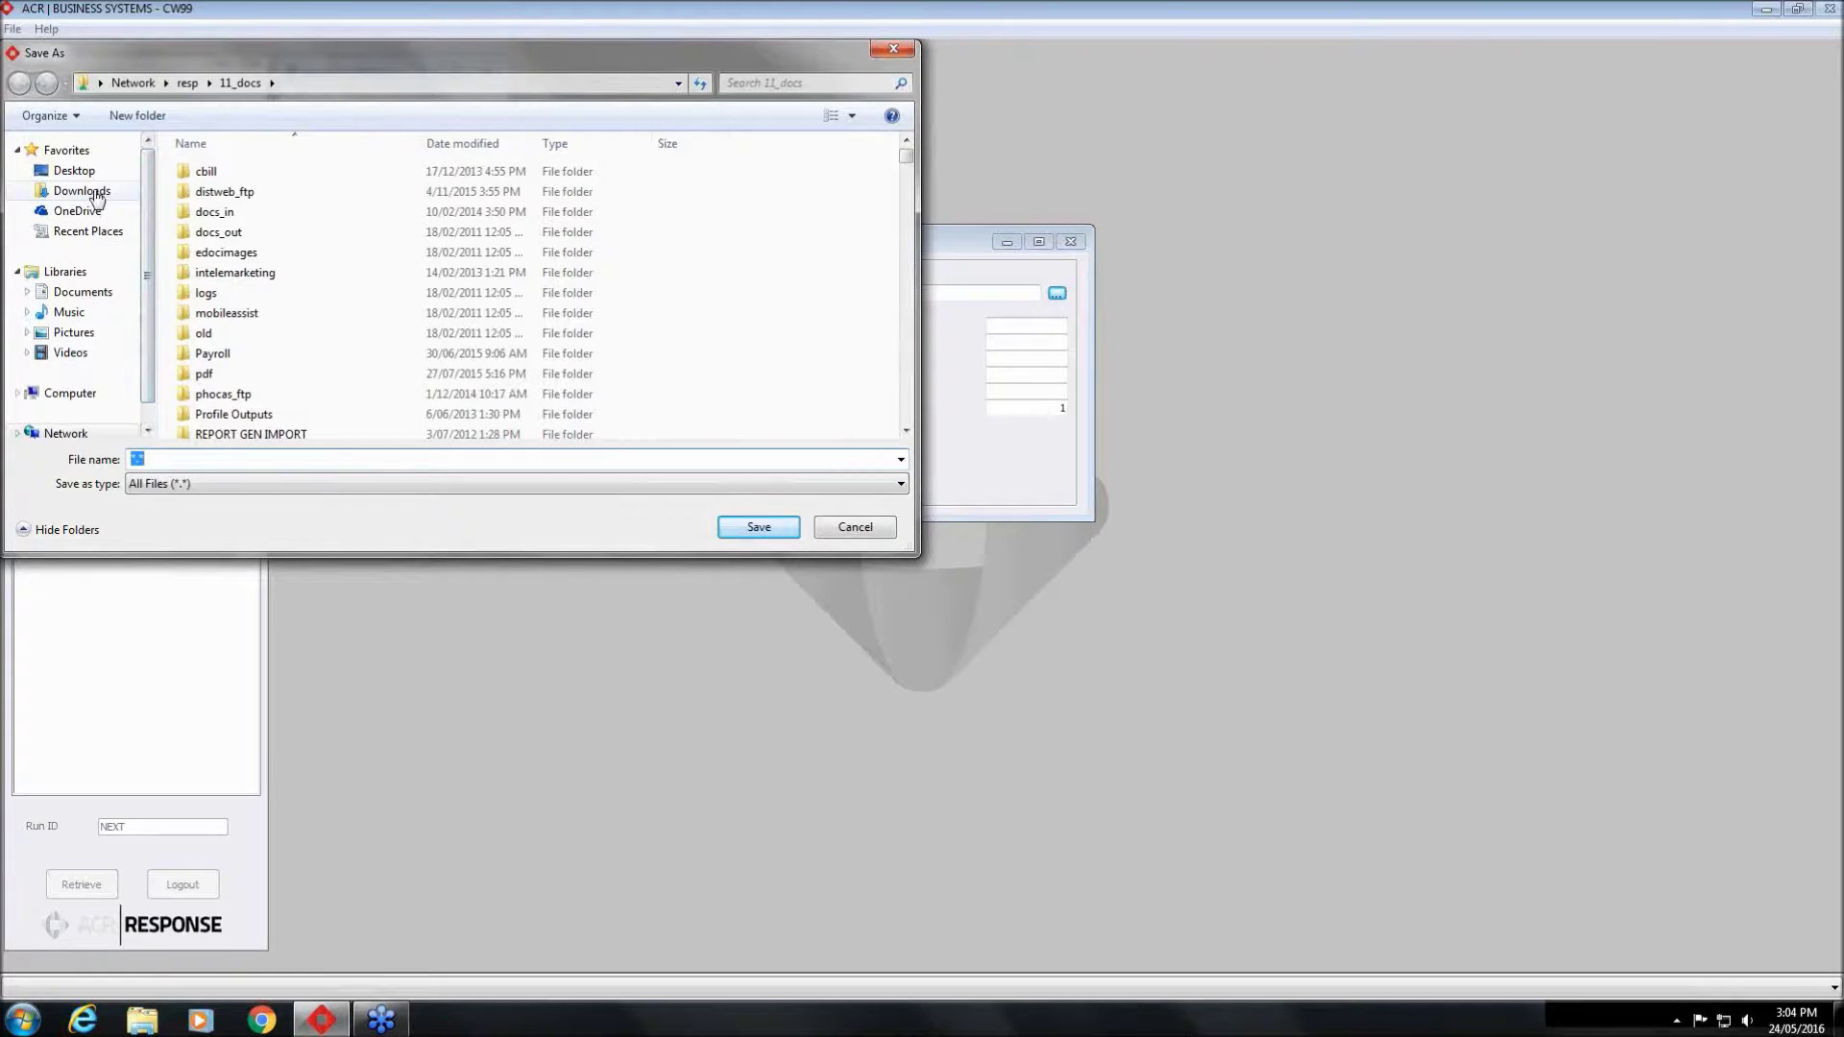
{"action": "left_click", "coordinate": [84, 293]}
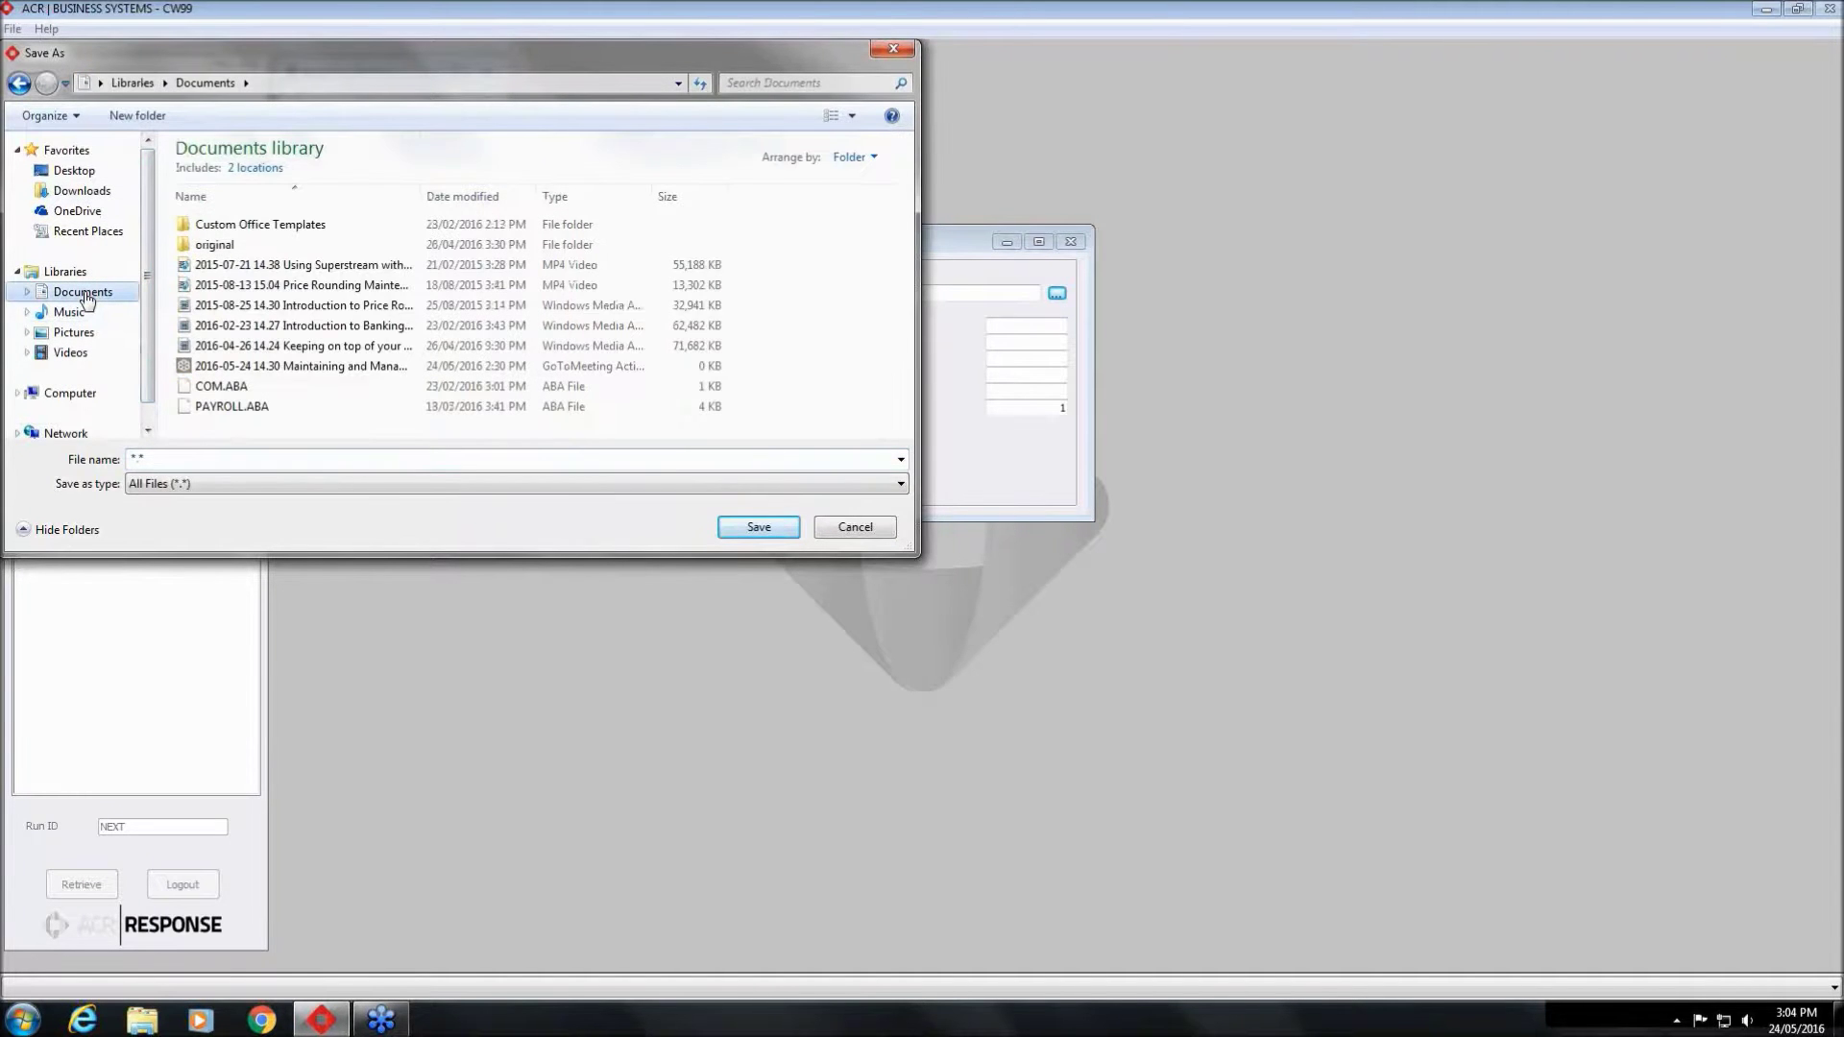
{"action": "left_click", "coordinate": [153, 461]}
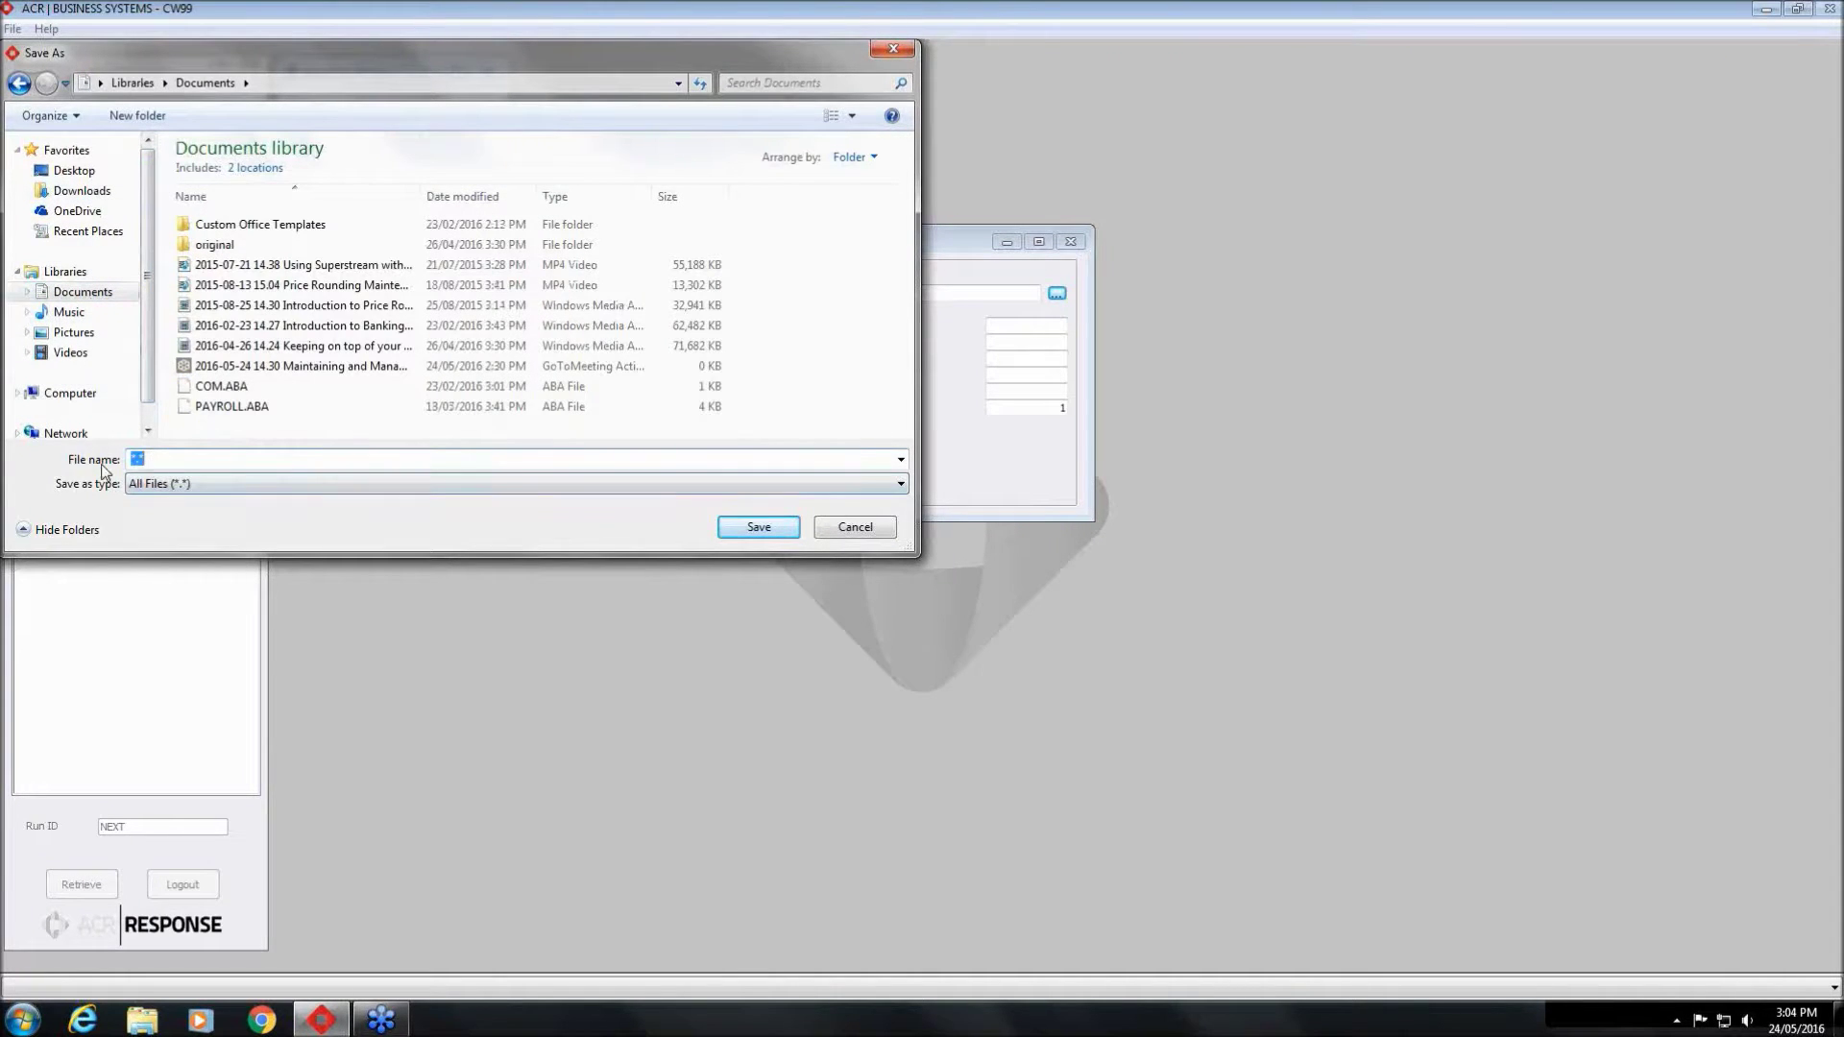
{"action": "type", "text": "webinar_test.txt"}
{"action": "left_click", "coordinate": [774, 530]}
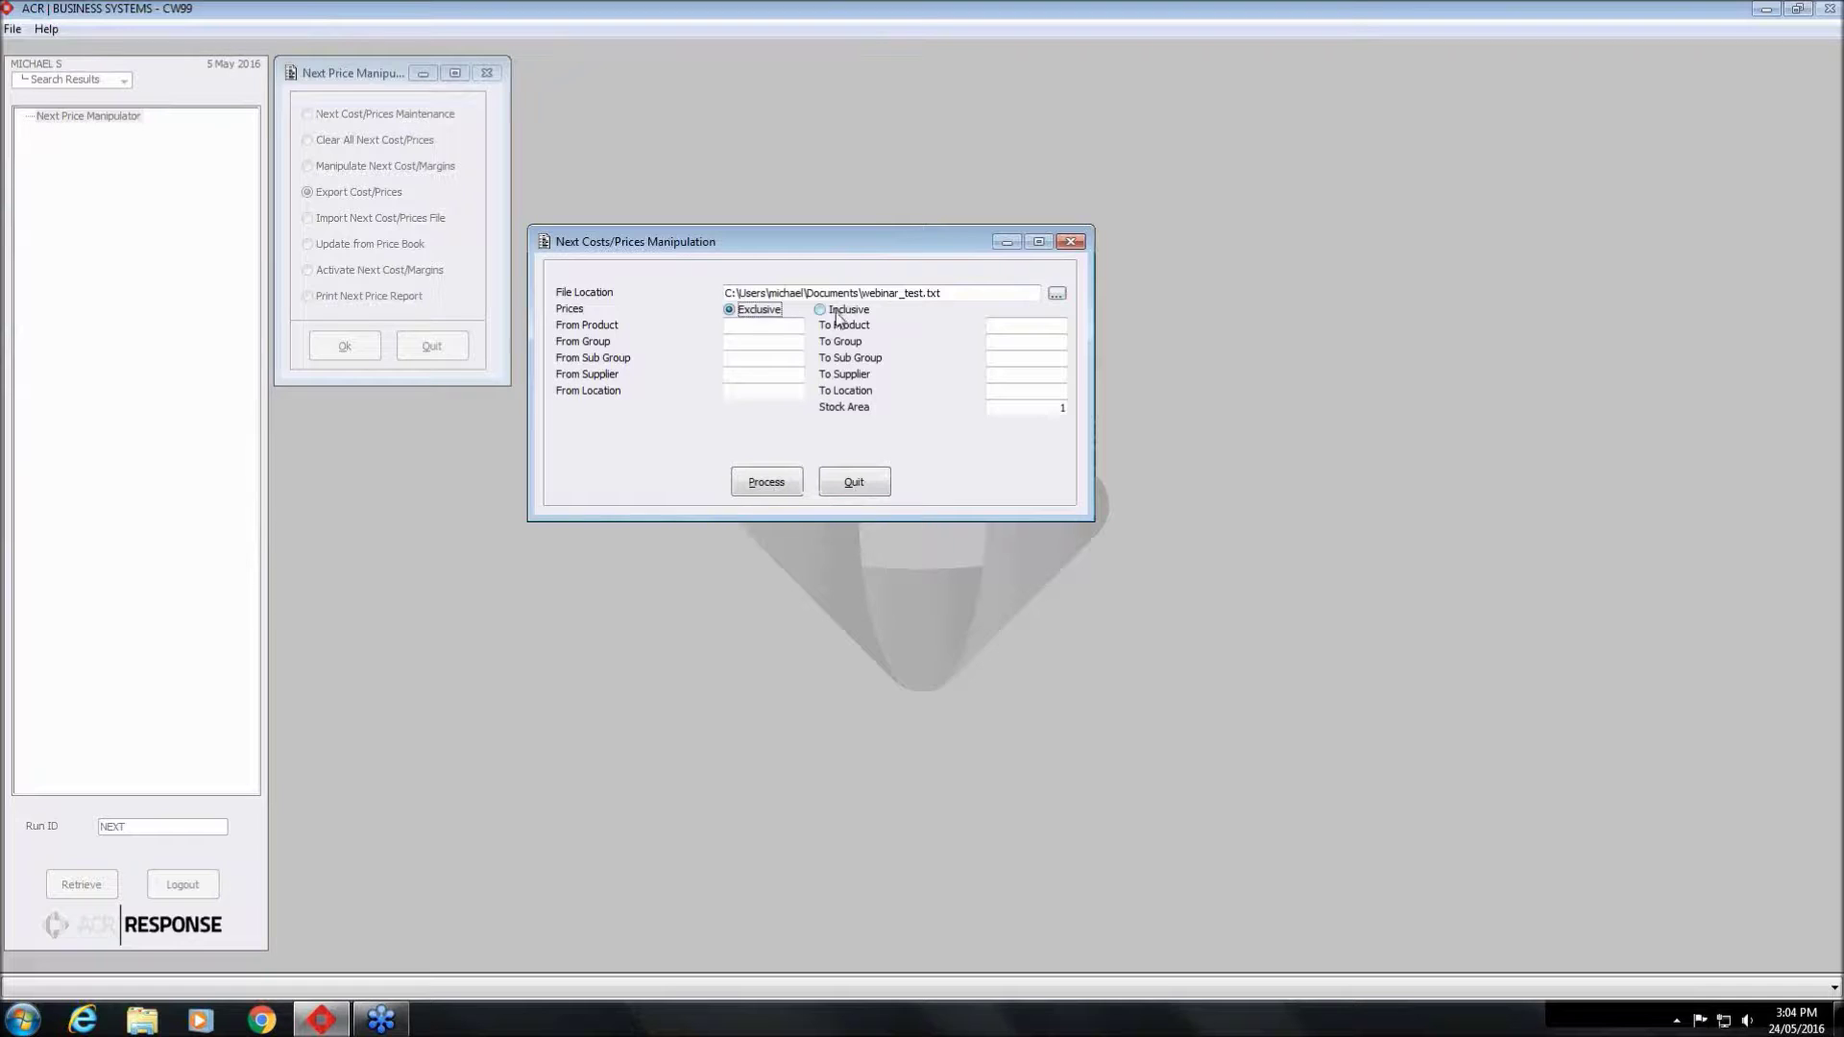
Limit the export to products 80085 through 80088 and process it
{"action": "left_click", "coordinate": [786, 332]}
{"action": "left_click", "coordinate": [778, 394]}
{"action": "left_click", "coordinate": [774, 325]}
{"action": "type", "text": "80085"}
{"action": "key", "text": "Tab"}
{"action": "type", "text": "80086"}
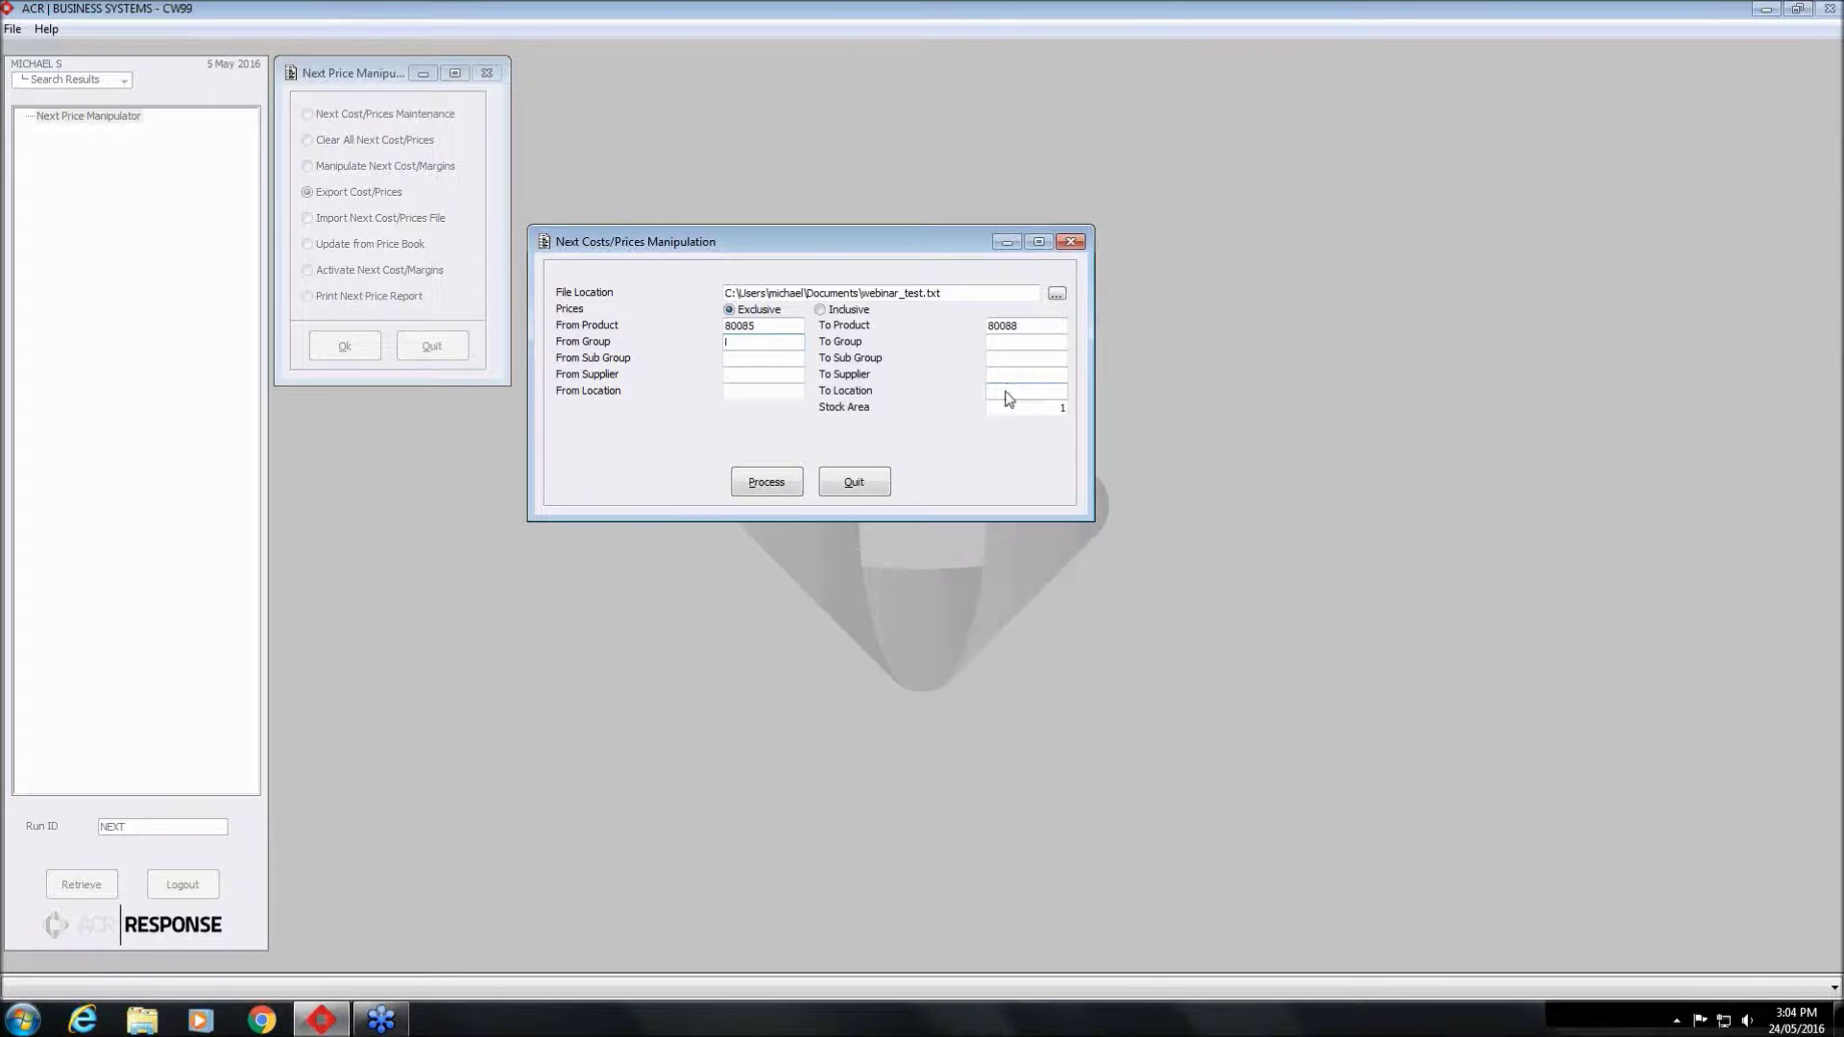
{"action": "left_click", "coordinate": [766, 483]}
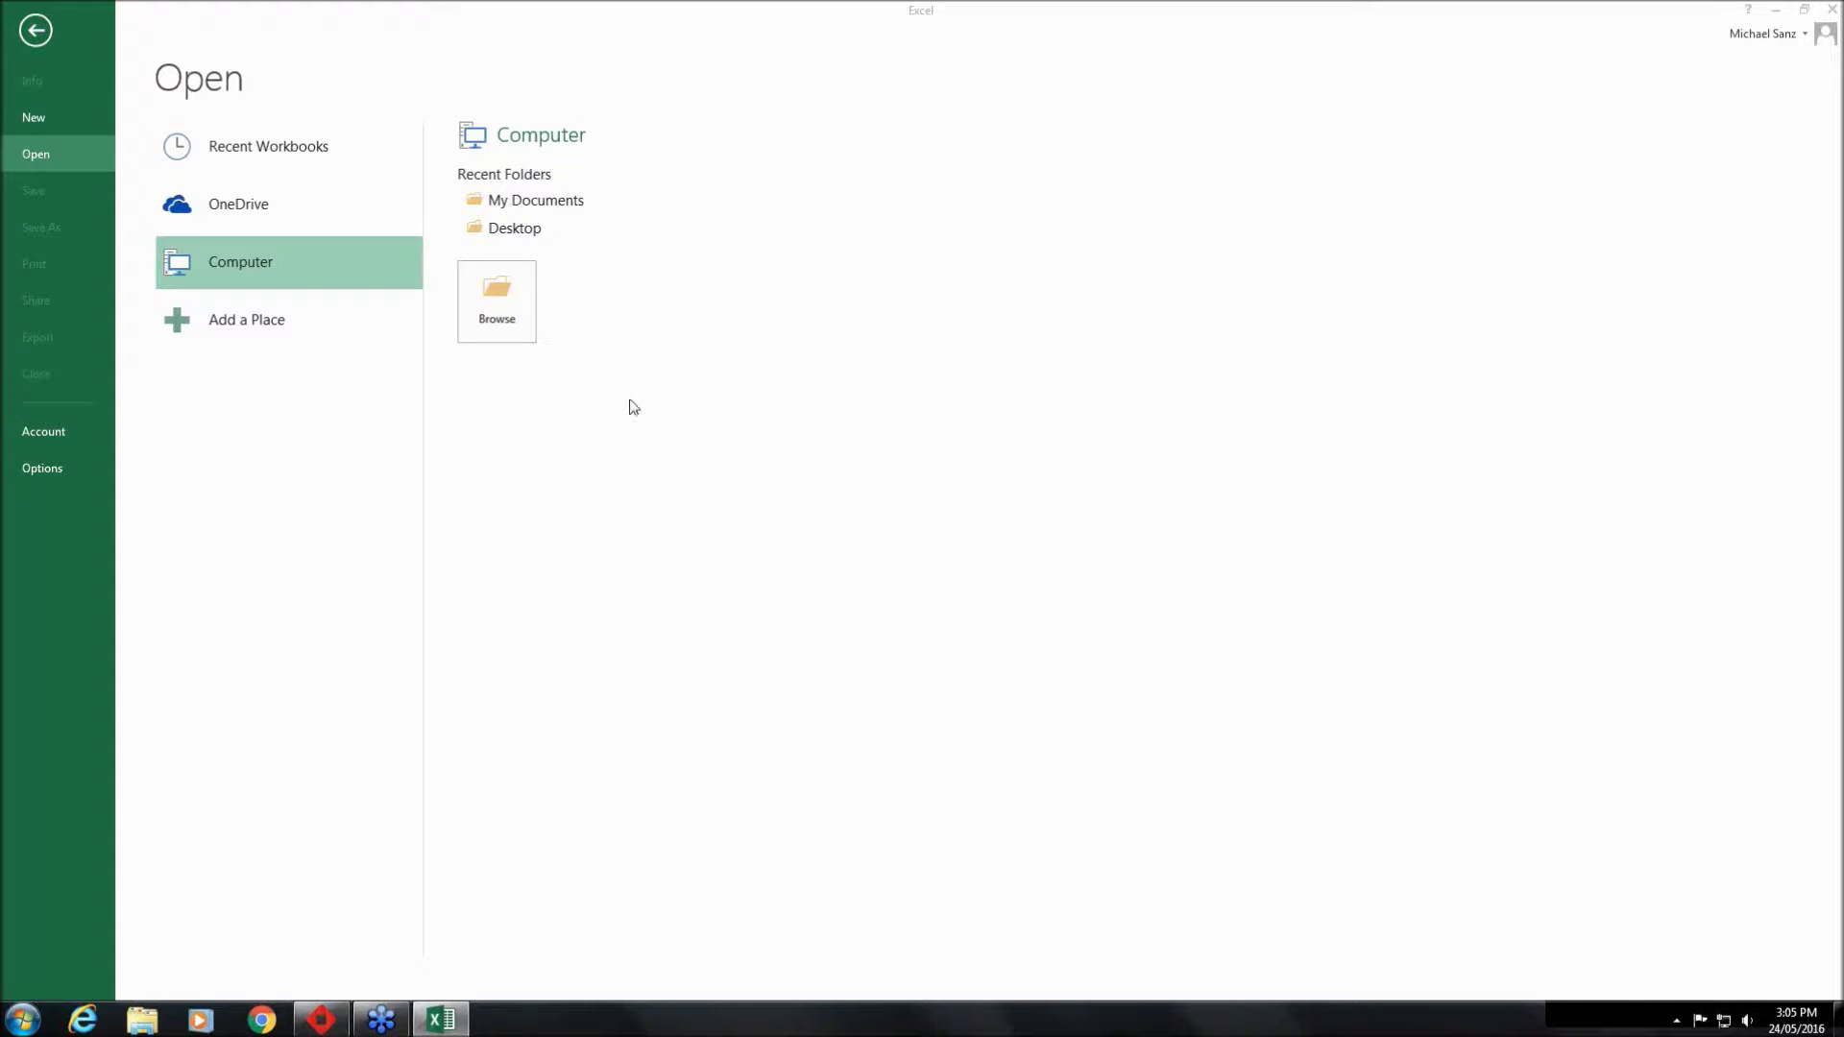
Switch to Excel and open the exported webinar_test text file from the Documents library
{"action": "left_click", "coordinate": [509, 298]}
{"action": "left_click", "coordinate": [251, 388]}
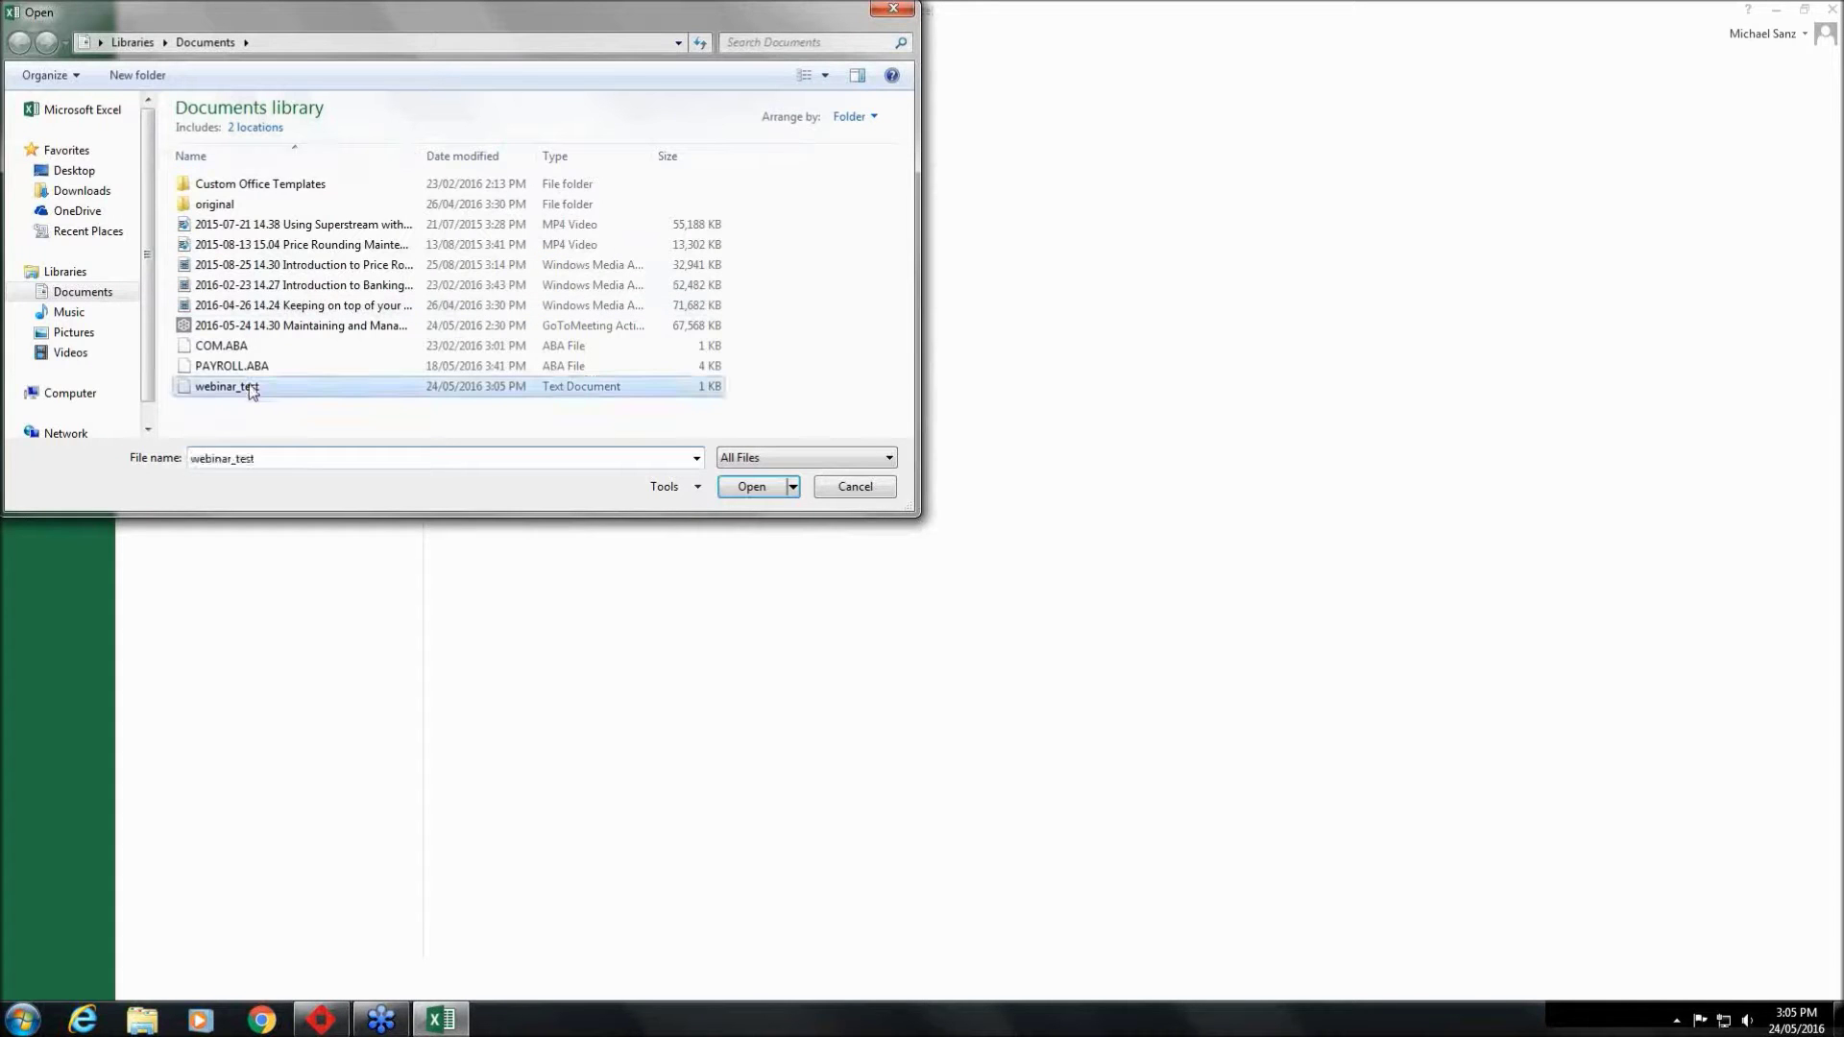
{"action": "left_click", "coordinate": [774, 461]}
{"action": "left_click", "coordinate": [304, 424]}
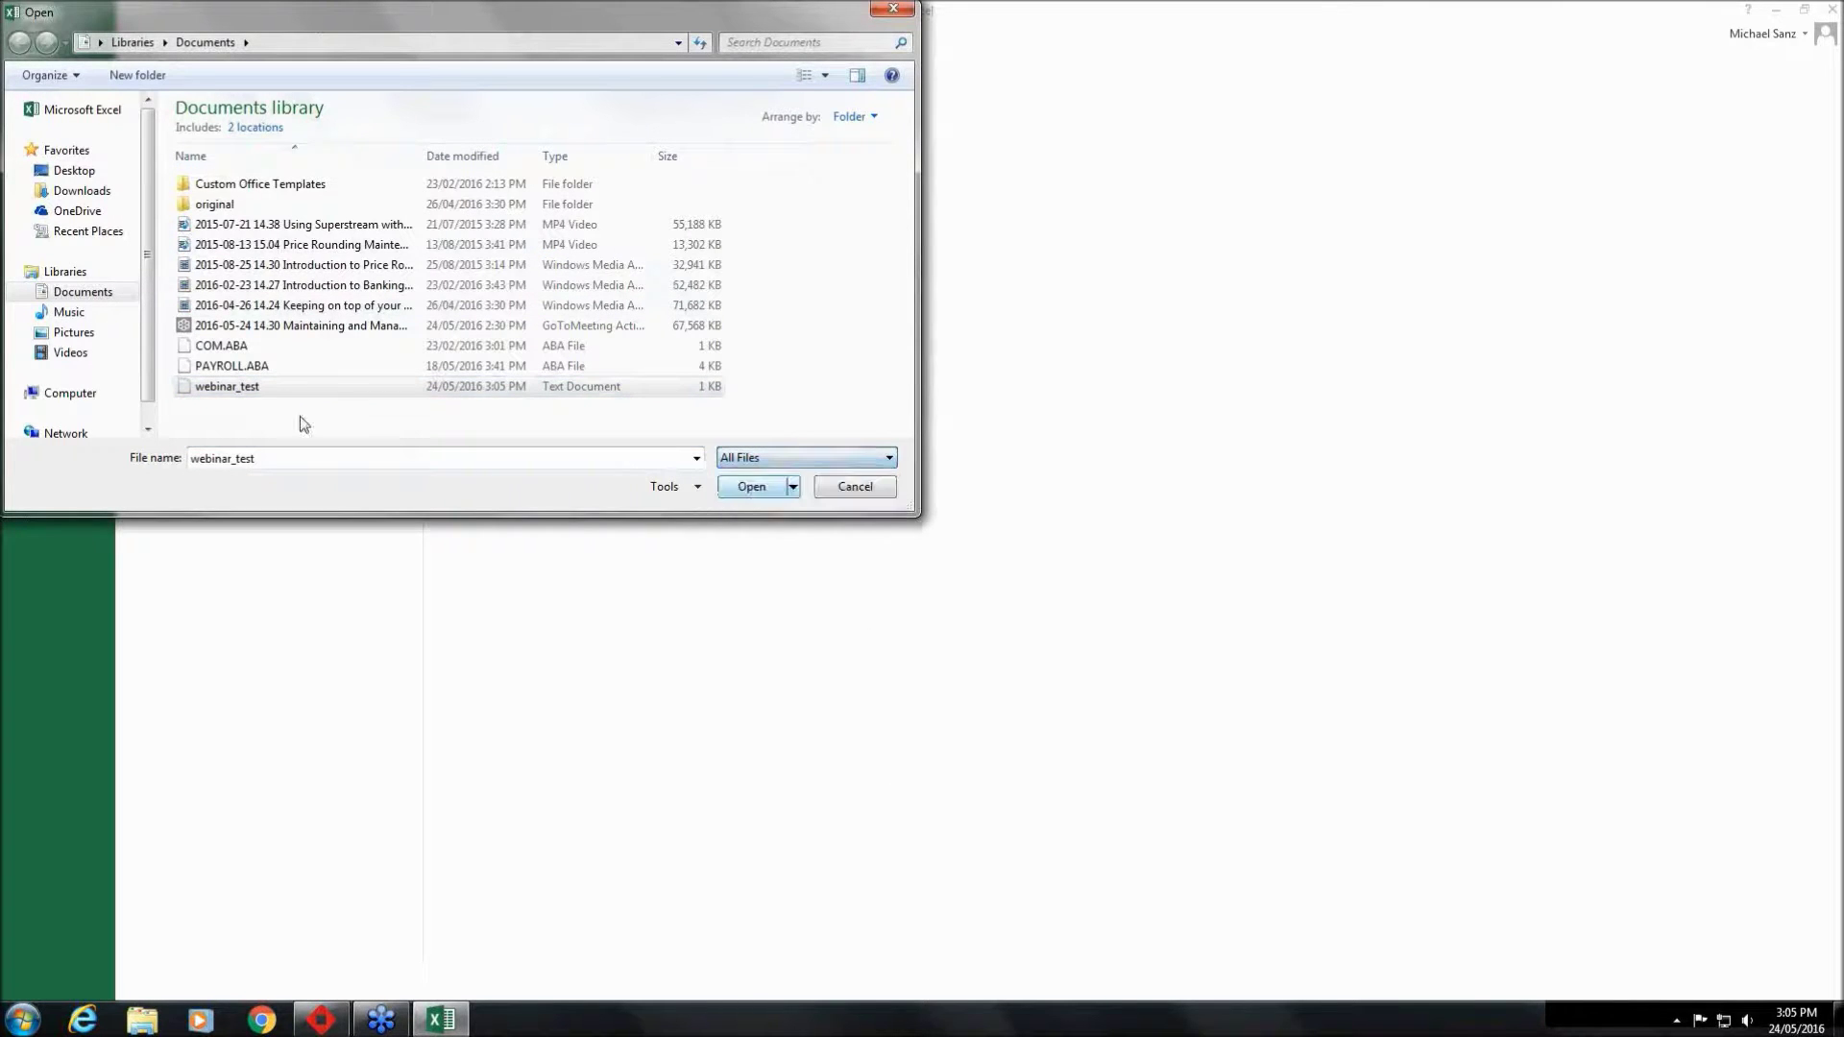
{"action": "left_click", "coordinate": [263, 388]}
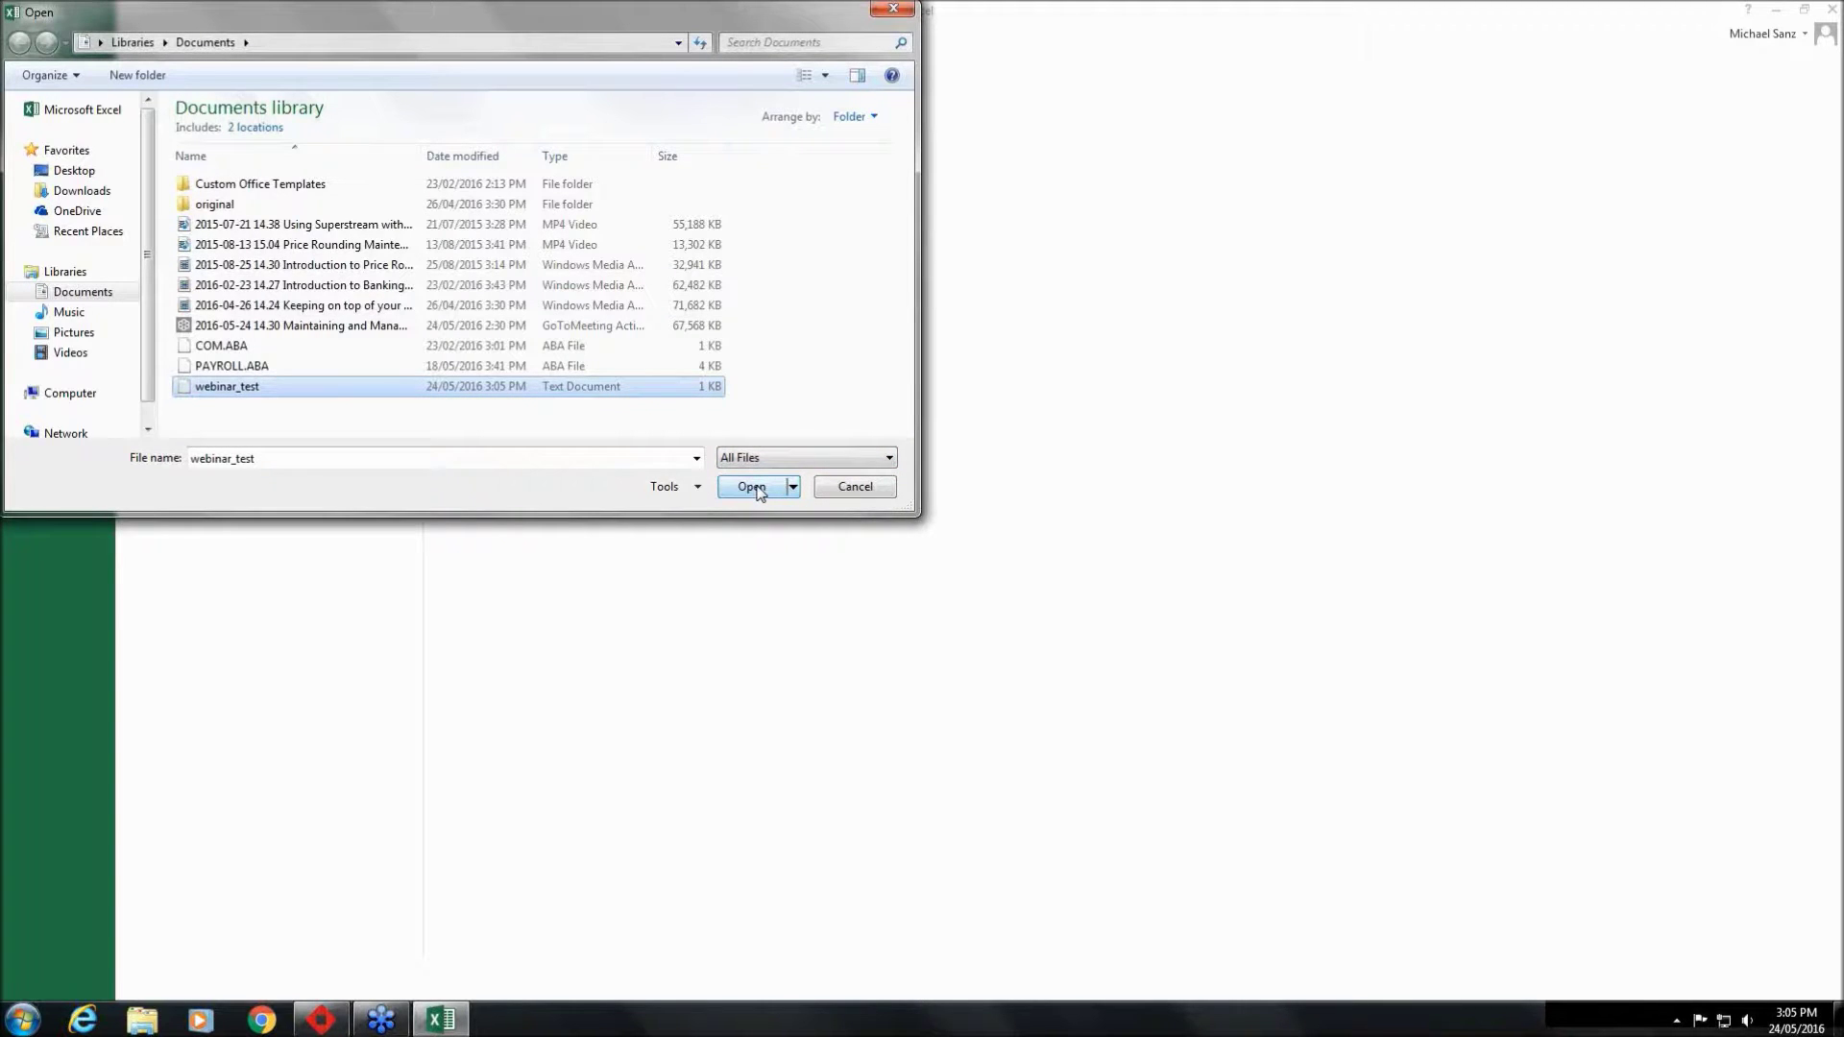
{"action": "left_click", "coordinate": [755, 488]}
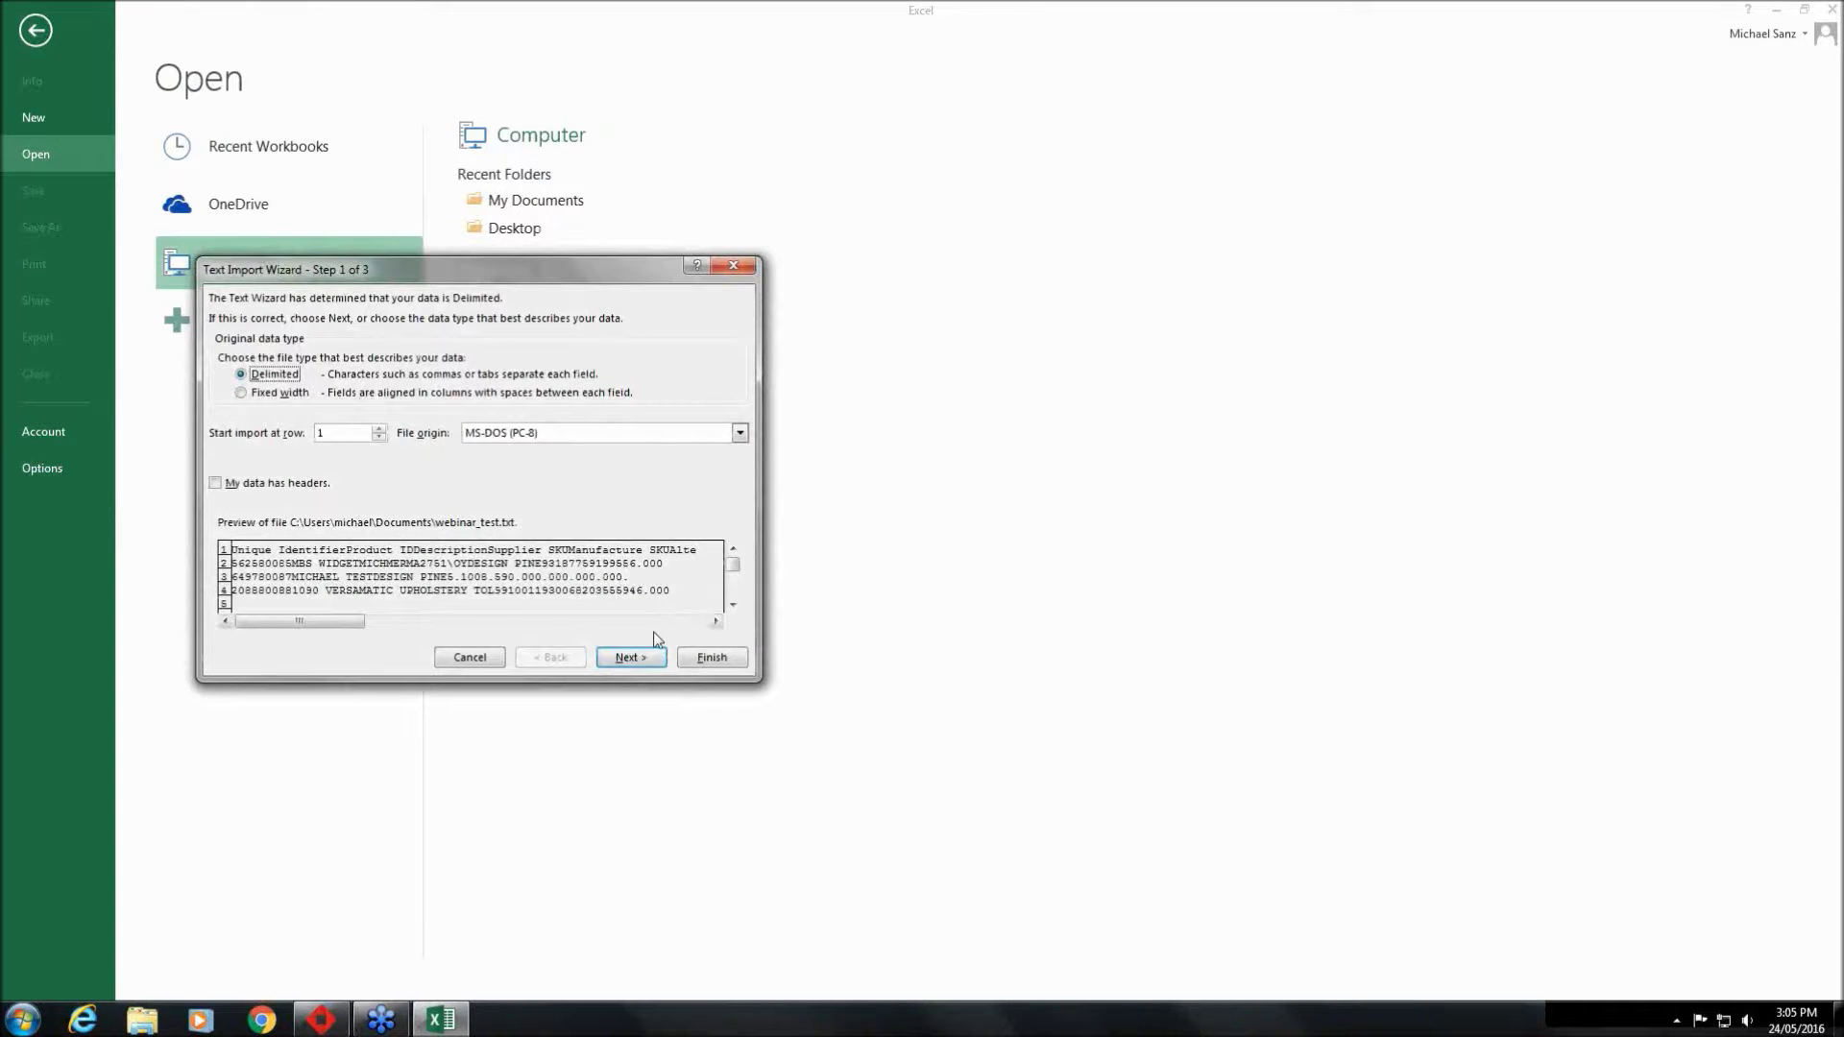
Accept the delimited import with Tab as the delimiter and format the Product ID column as Text
{"action": "left_click", "coordinate": [637, 659]}
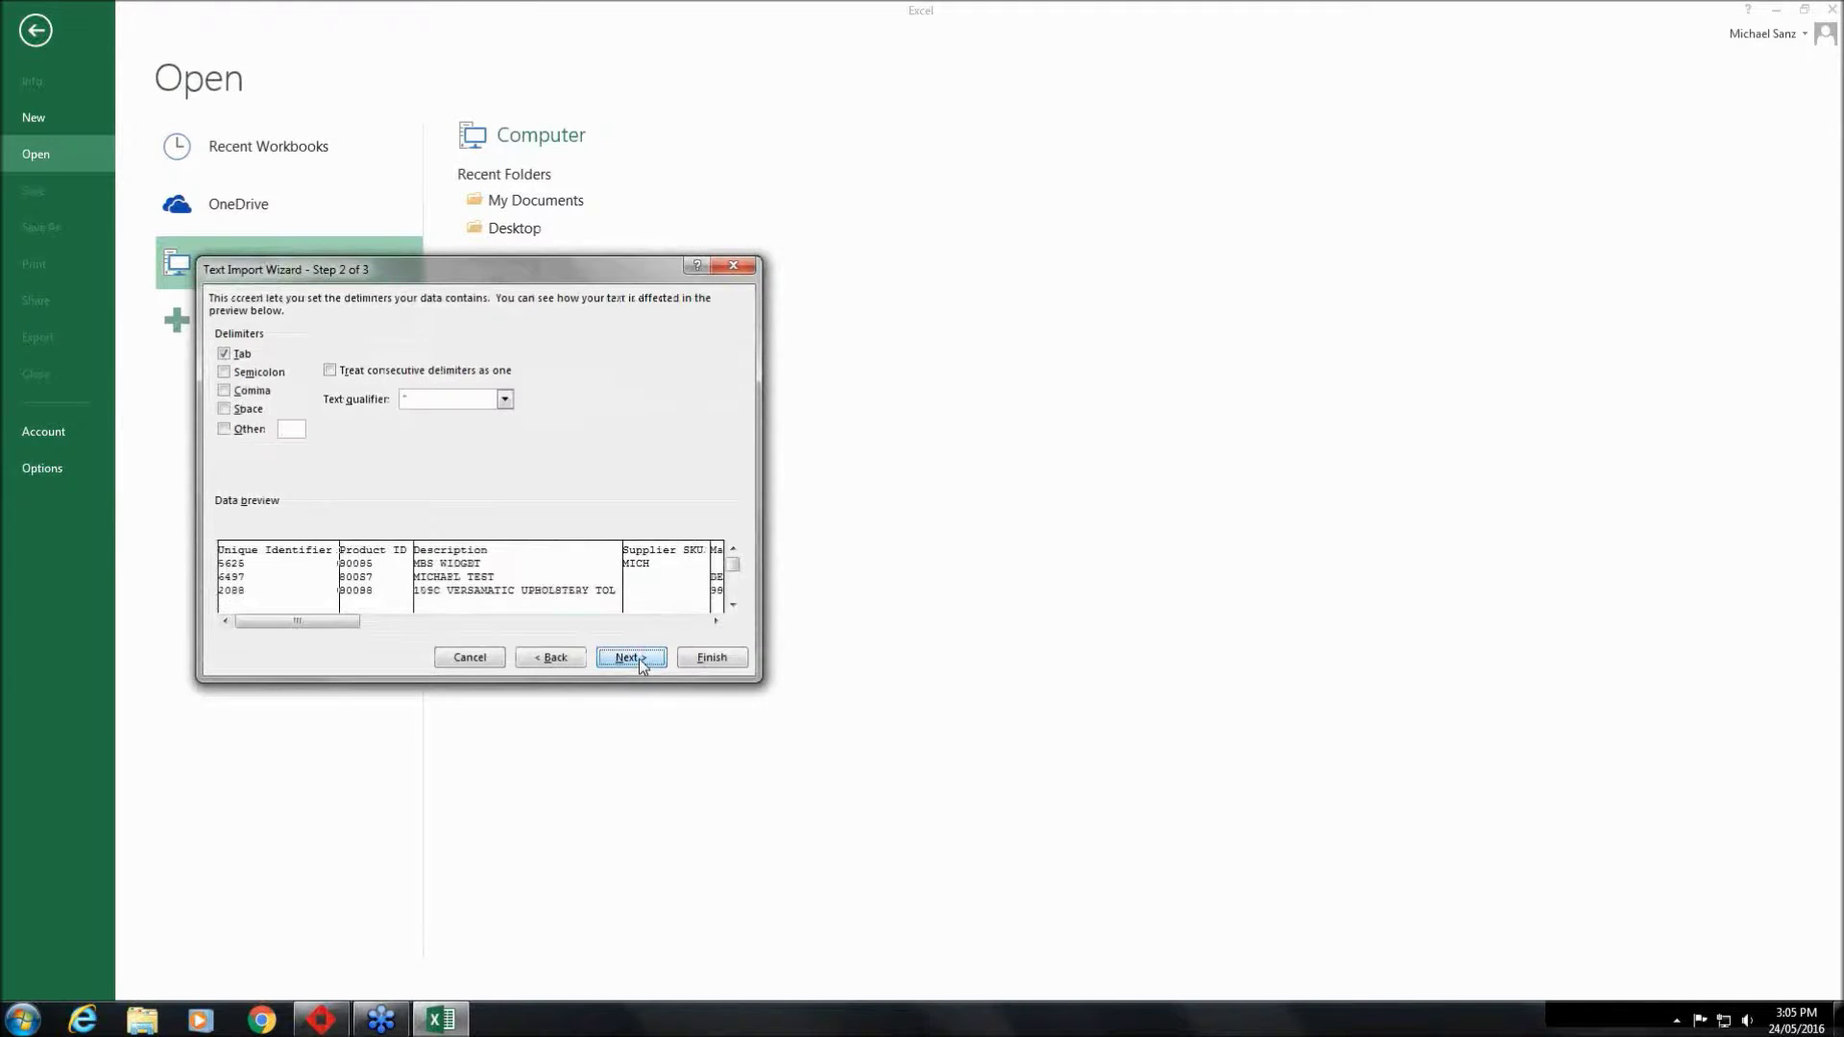
{"action": "left_click", "coordinate": [638, 659]}
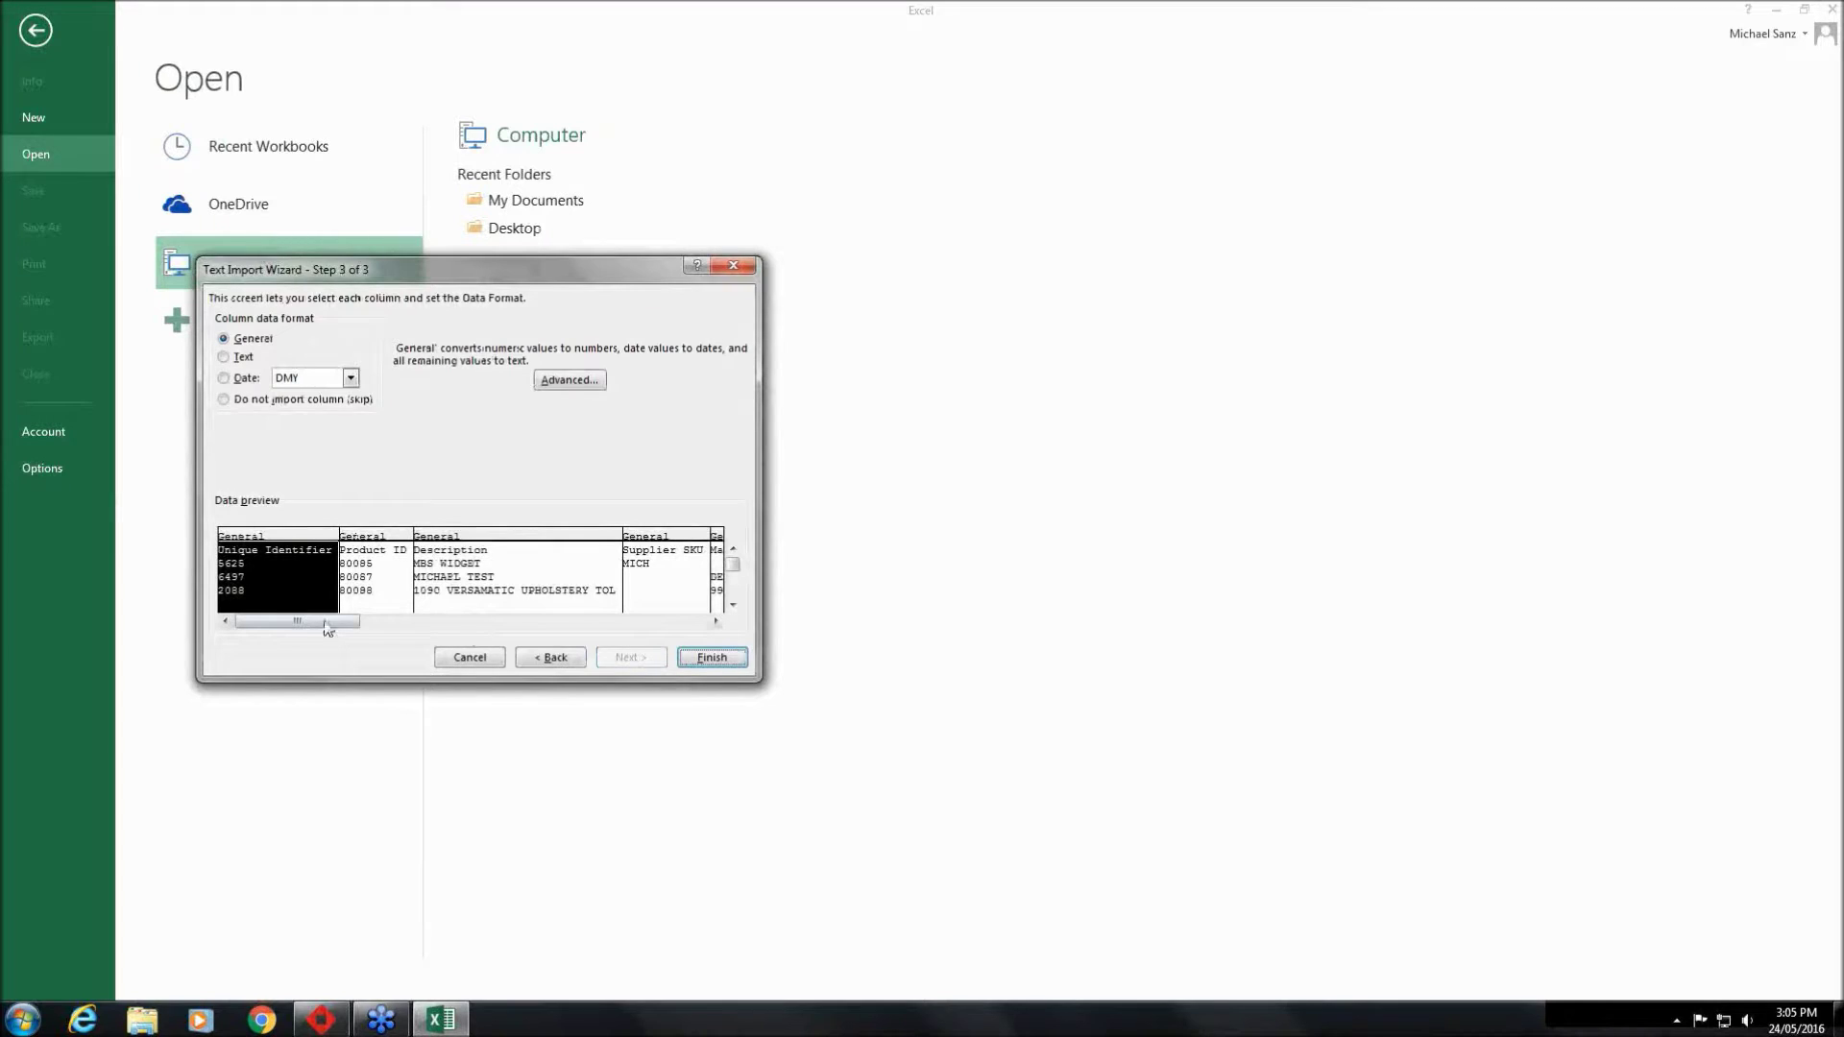
{"action": "left_click", "coordinate": [716, 621]}
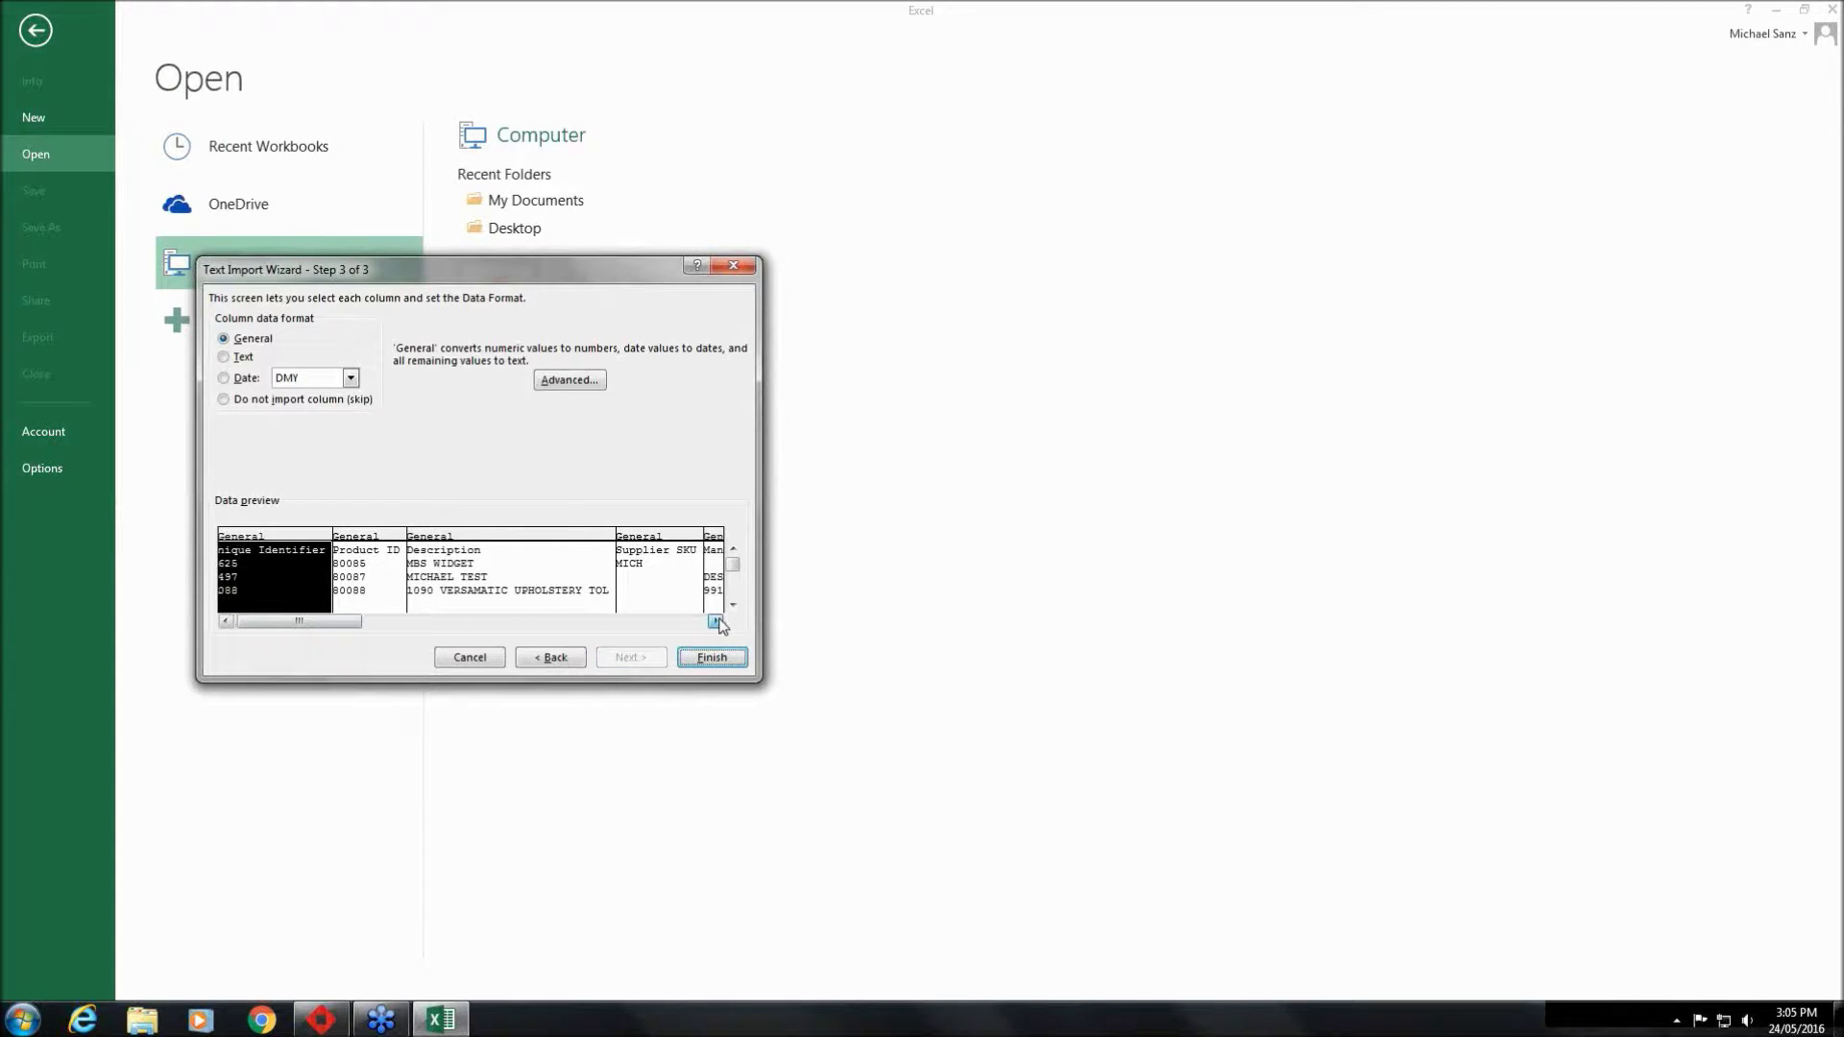
{"action": "left_click", "coordinate": [346, 538]}
{"action": "left_click", "coordinate": [224, 358]}
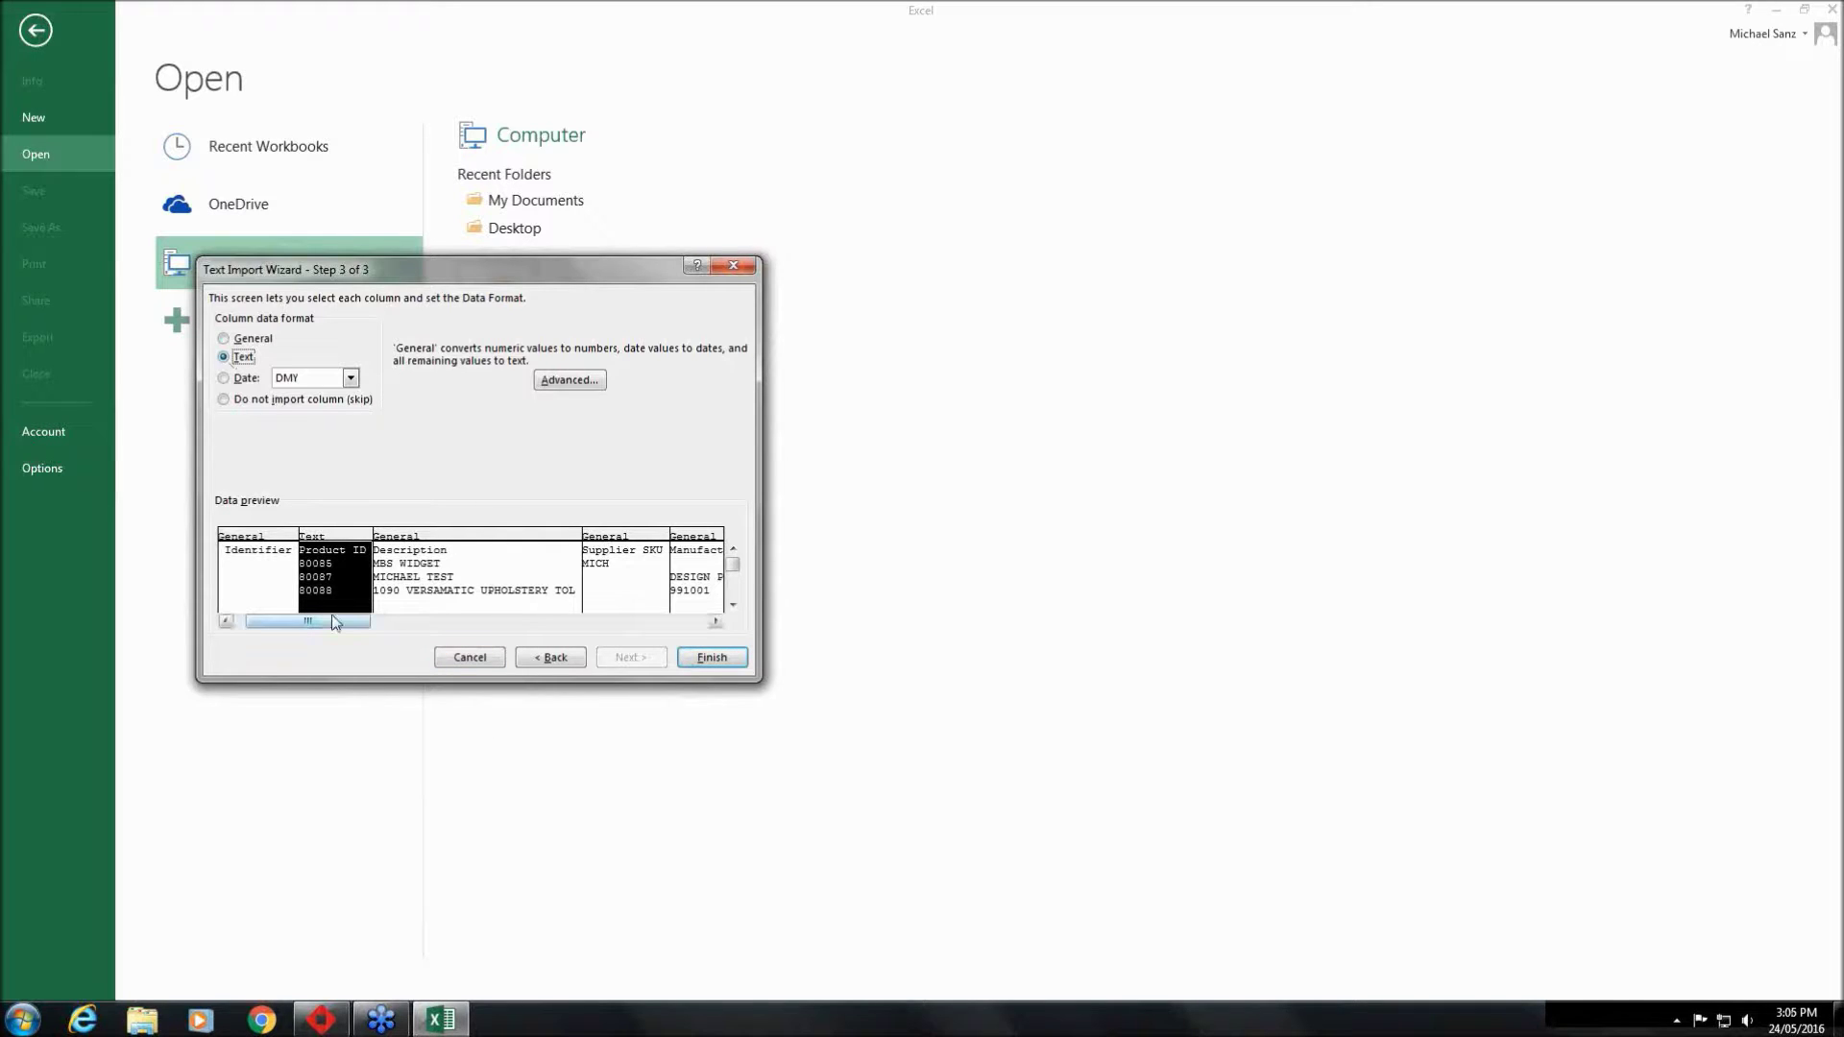
Format the Manufacture SKU column as Text in the import preview
{"action": "left_click", "coordinate": [716, 621]}
{"action": "left_click", "coordinate": [716, 622]}
{"action": "left_click", "coordinate": [715, 621]}
{"action": "left_click", "coordinate": [715, 622]}
{"action": "left_click", "coordinate": [716, 621]}
{"action": "left_click", "coordinate": [715, 621]}
{"action": "left_click", "coordinate": [716, 621]}
{"action": "left_click", "coordinate": [716, 621]}
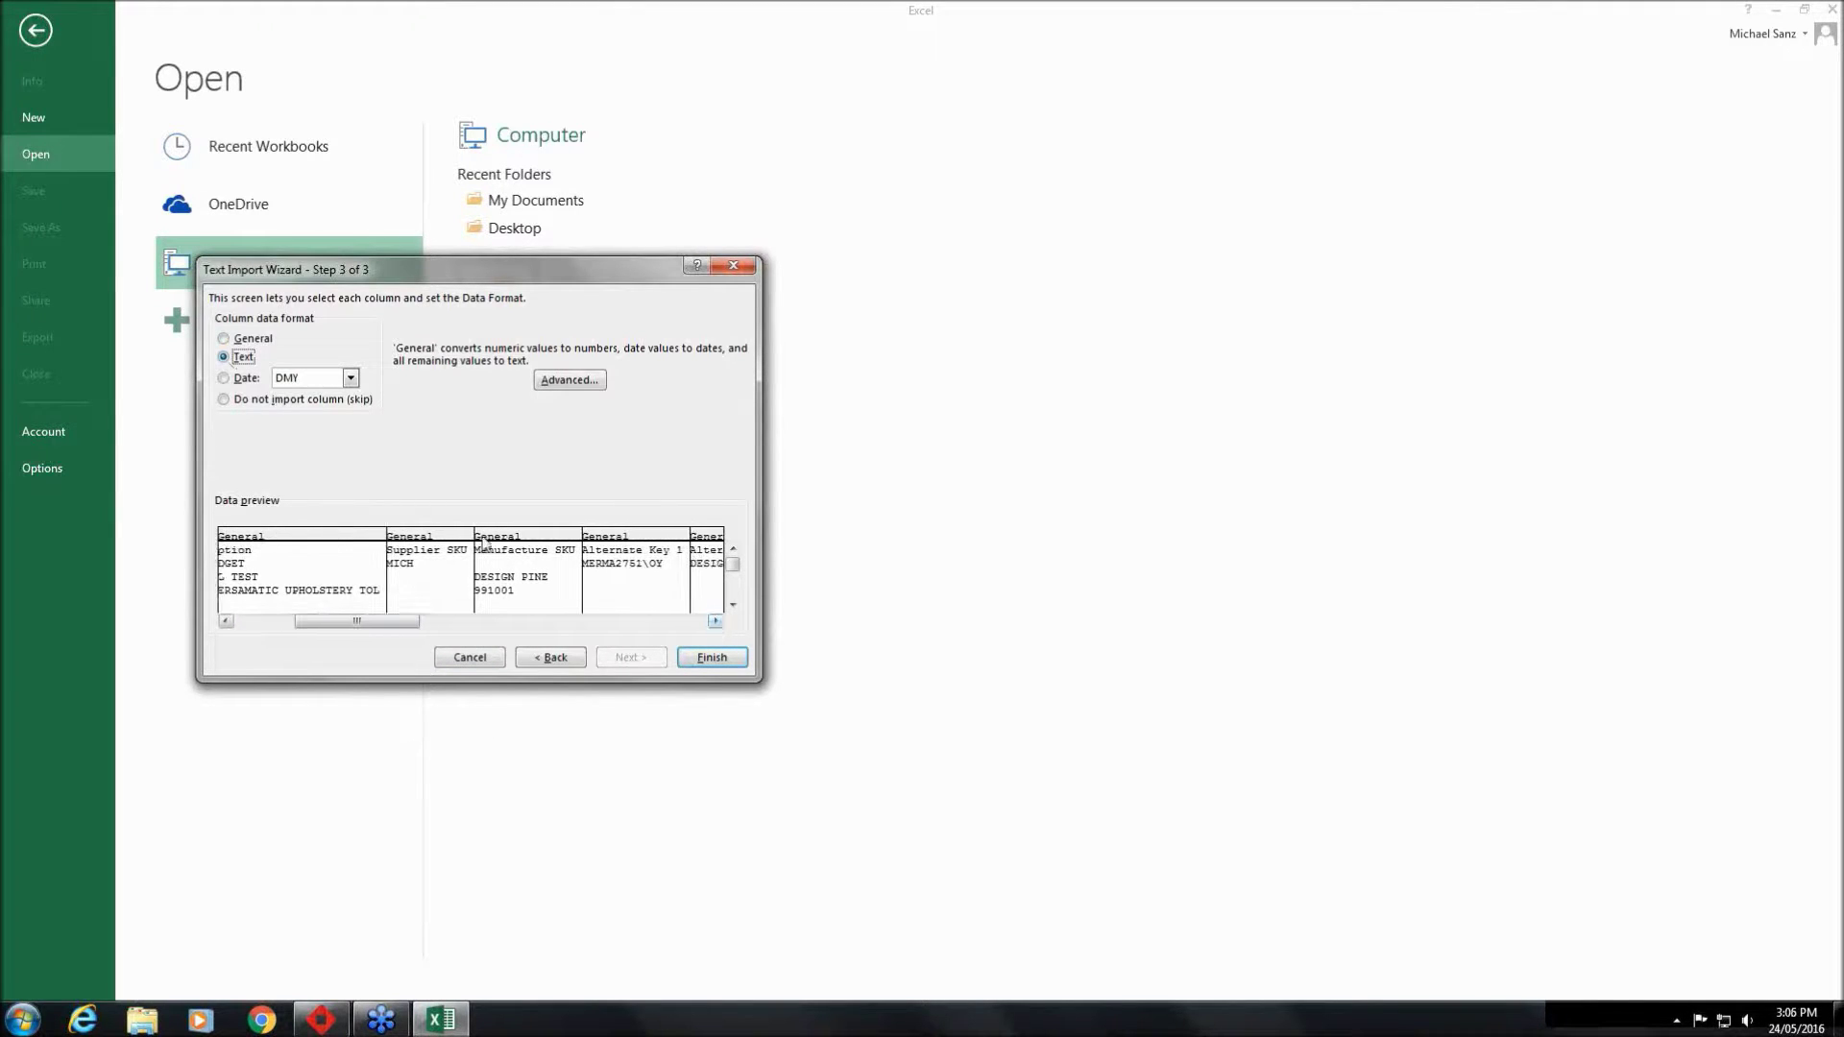
{"action": "left_click", "coordinate": [491, 538]}
{"action": "left_click", "coordinate": [223, 357]}
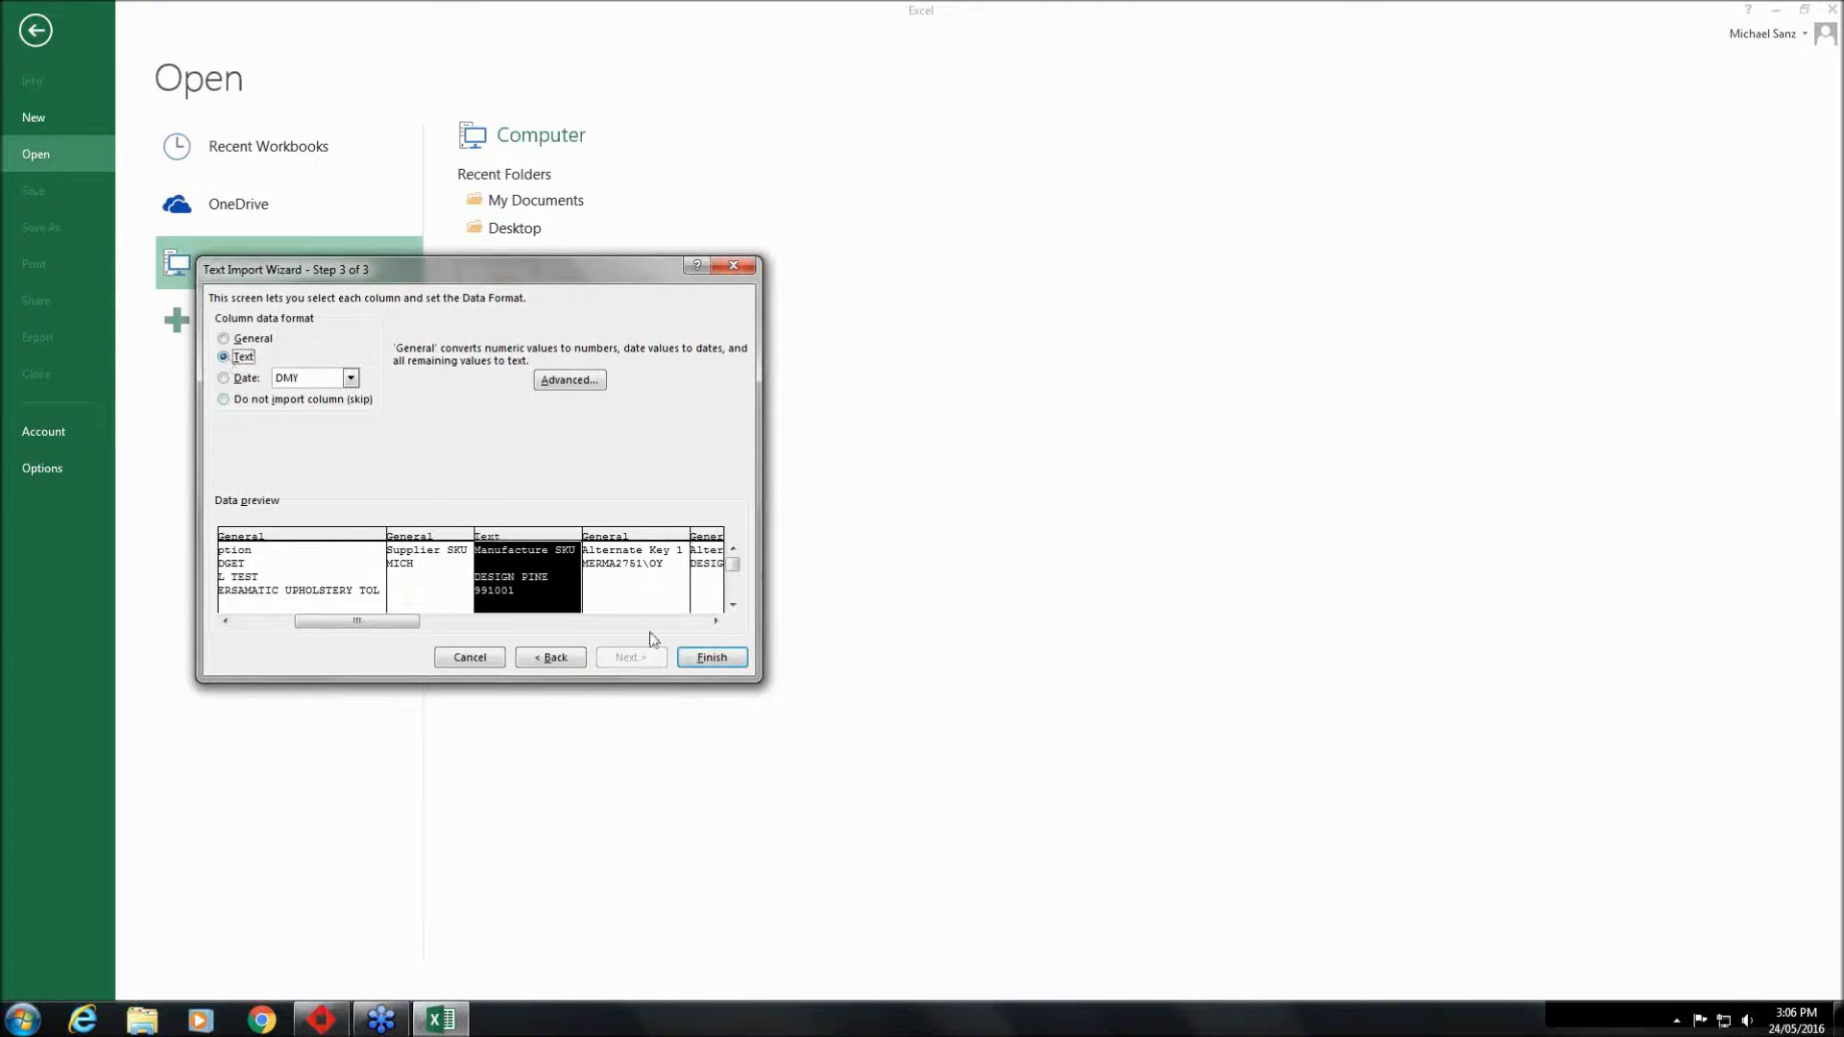
Format the Bar Code column as Text in the import preview
{"action": "left_click", "coordinate": [716, 621]}
{"action": "left_click", "coordinate": [716, 621]}
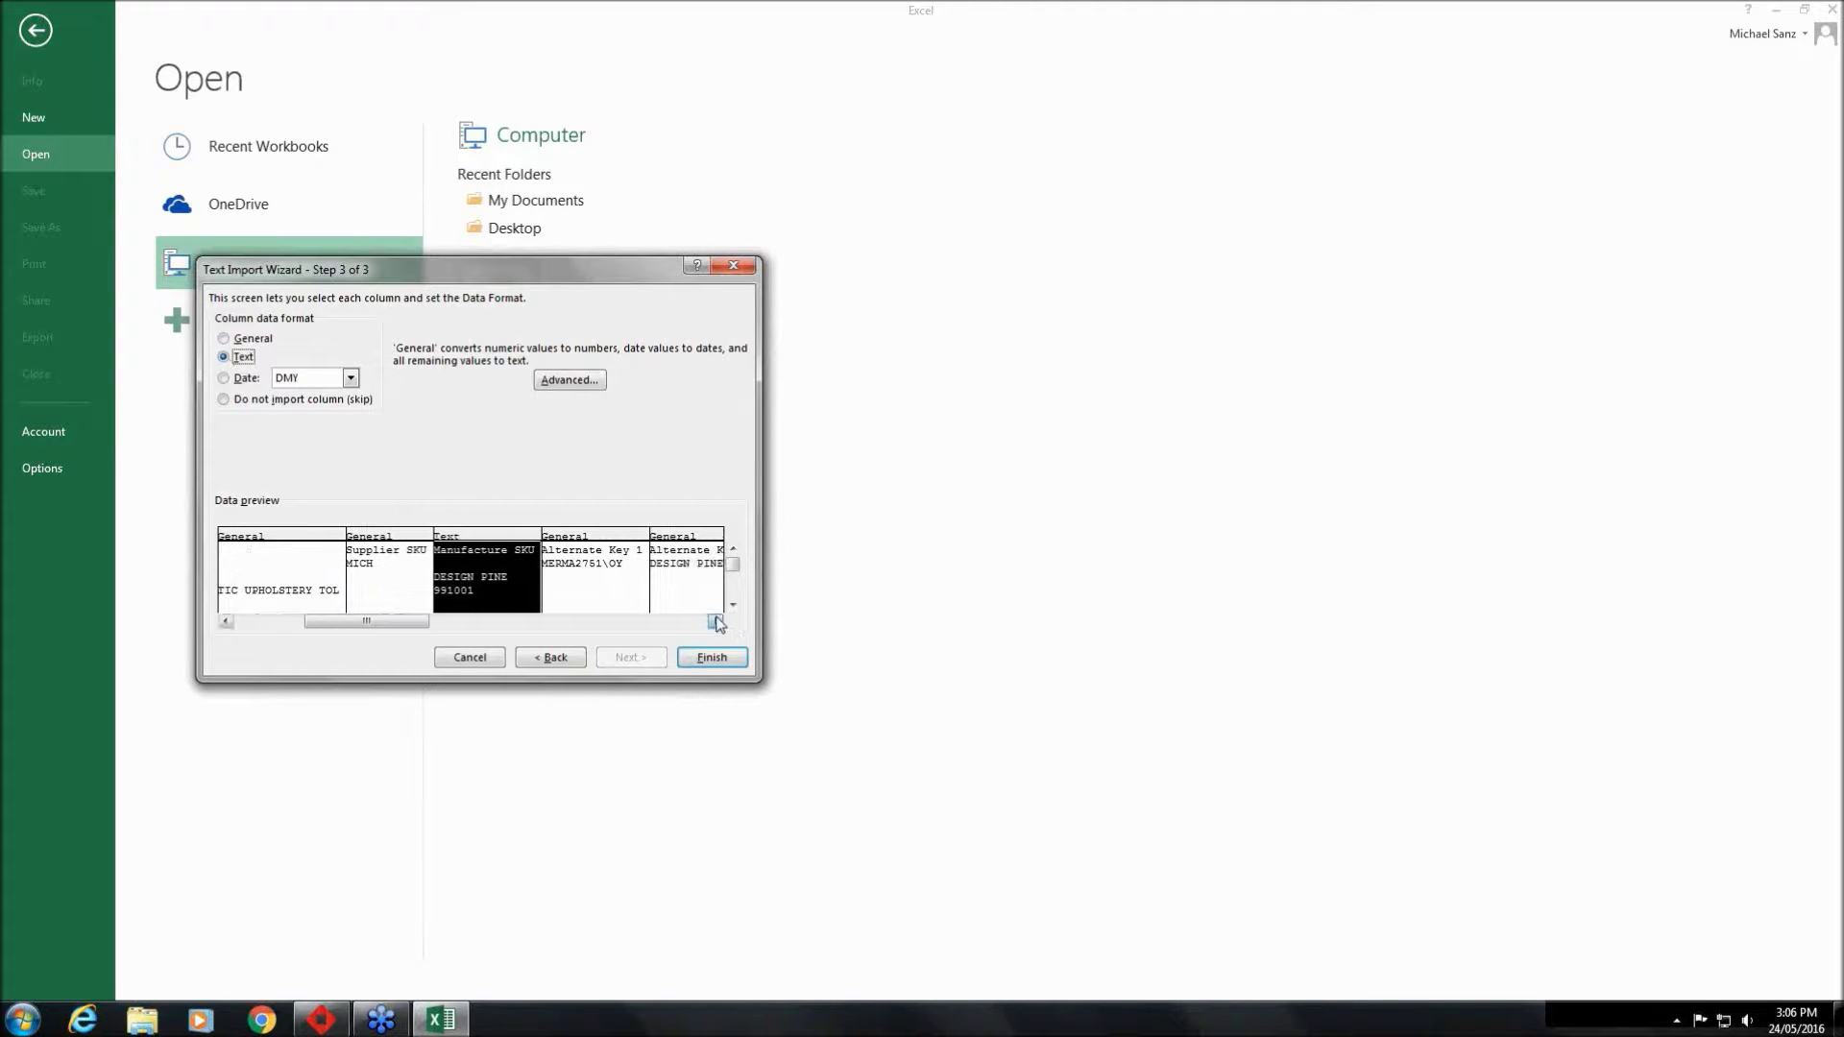
{"action": "left_click", "coordinate": [716, 622]}
{"action": "left_click", "coordinate": [715, 622]}
{"action": "left_click", "coordinate": [715, 621]}
{"action": "left_click", "coordinate": [715, 622]}
{"action": "left_click", "coordinate": [716, 622]}
{"action": "left_click", "coordinate": [715, 622]}
{"action": "left_click", "coordinate": [715, 621]}
{"action": "left_click", "coordinate": [715, 621]}
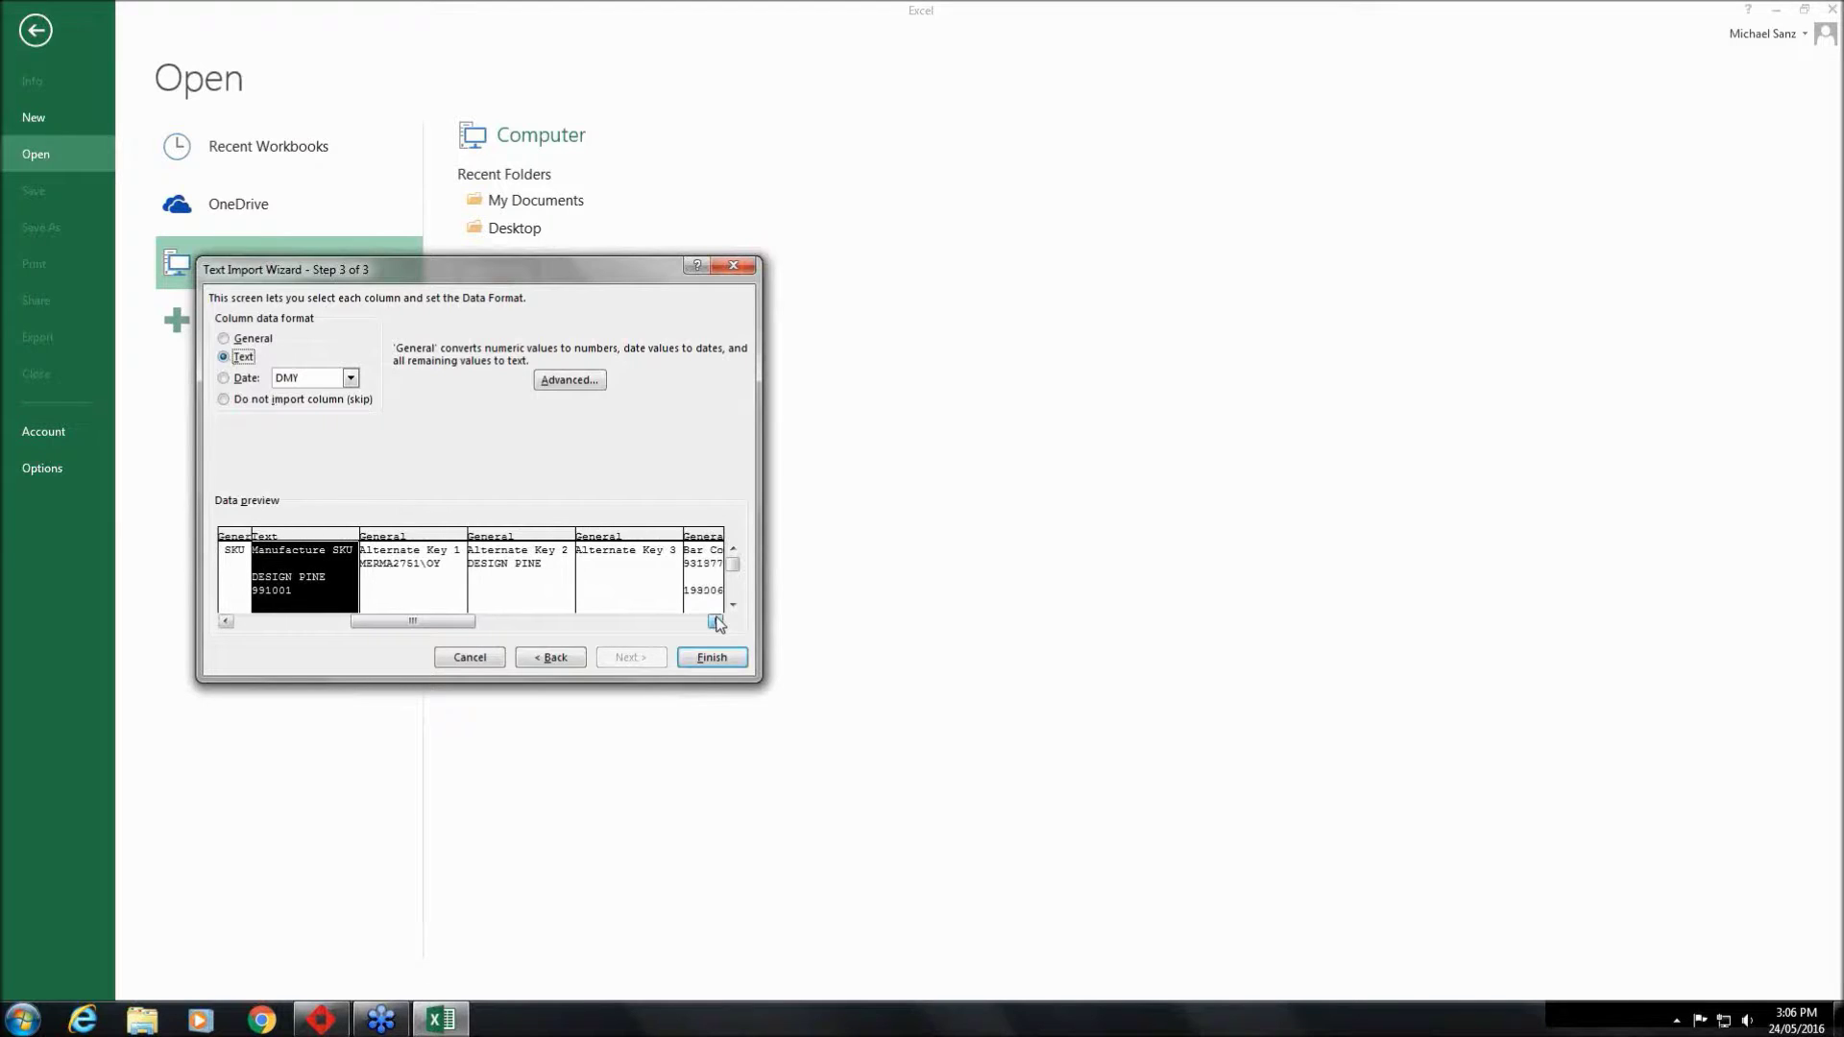
{"action": "left_click", "coordinate": [716, 622]}
{"action": "left_click", "coordinate": [716, 622]}
{"action": "left_click", "coordinate": [716, 621]}
{"action": "left_click", "coordinate": [663, 542]}
{"action": "left_click", "coordinate": [223, 356]}
{"action": "left_click", "coordinate": [715, 622]}
{"action": "left_click", "coordinate": [716, 622]}
{"action": "left_click", "coordinate": [715, 621]}
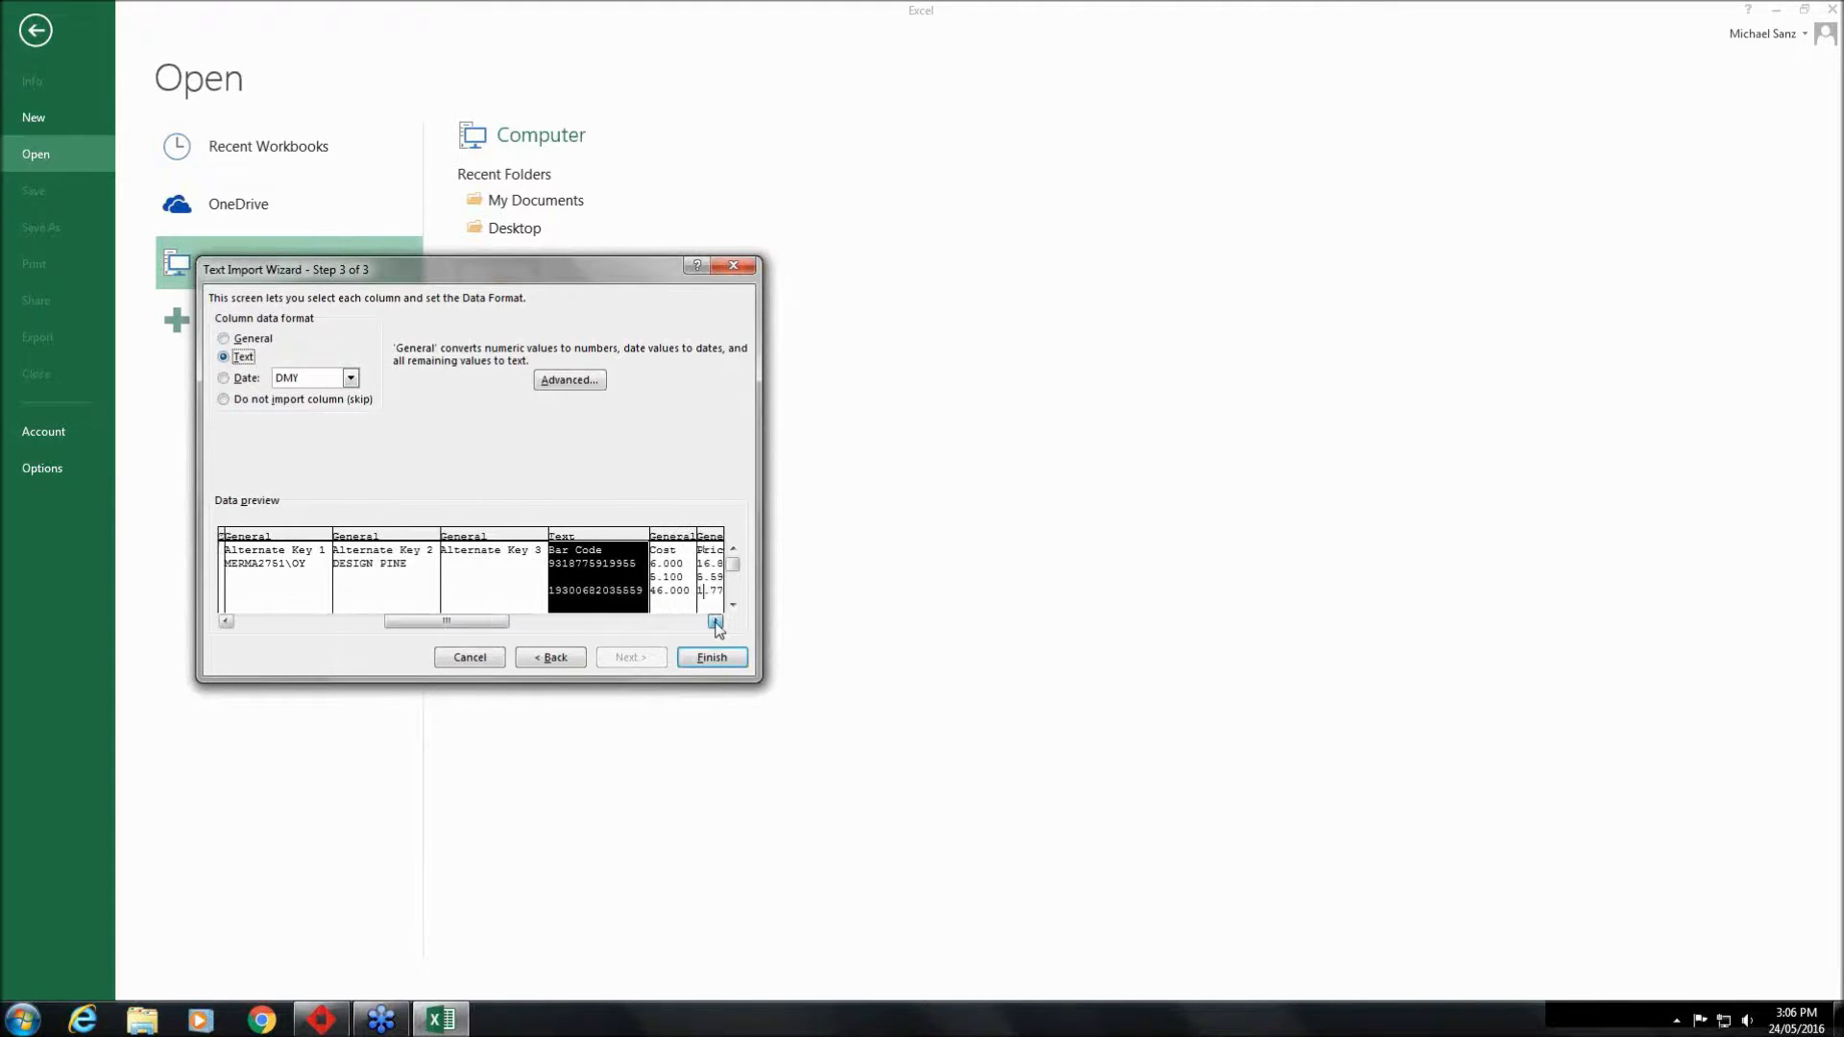
Check the remaining cost and price columns in the import preview and finish the text import
{"action": "left_click", "coordinate": [716, 622]}
{"action": "left_click", "coordinate": [715, 622]}
{"action": "left_click", "coordinate": [715, 622]}
{"action": "left_click", "coordinate": [715, 621]}
{"action": "left_click", "coordinate": [716, 622]}
{"action": "left_click", "coordinate": [716, 621]}
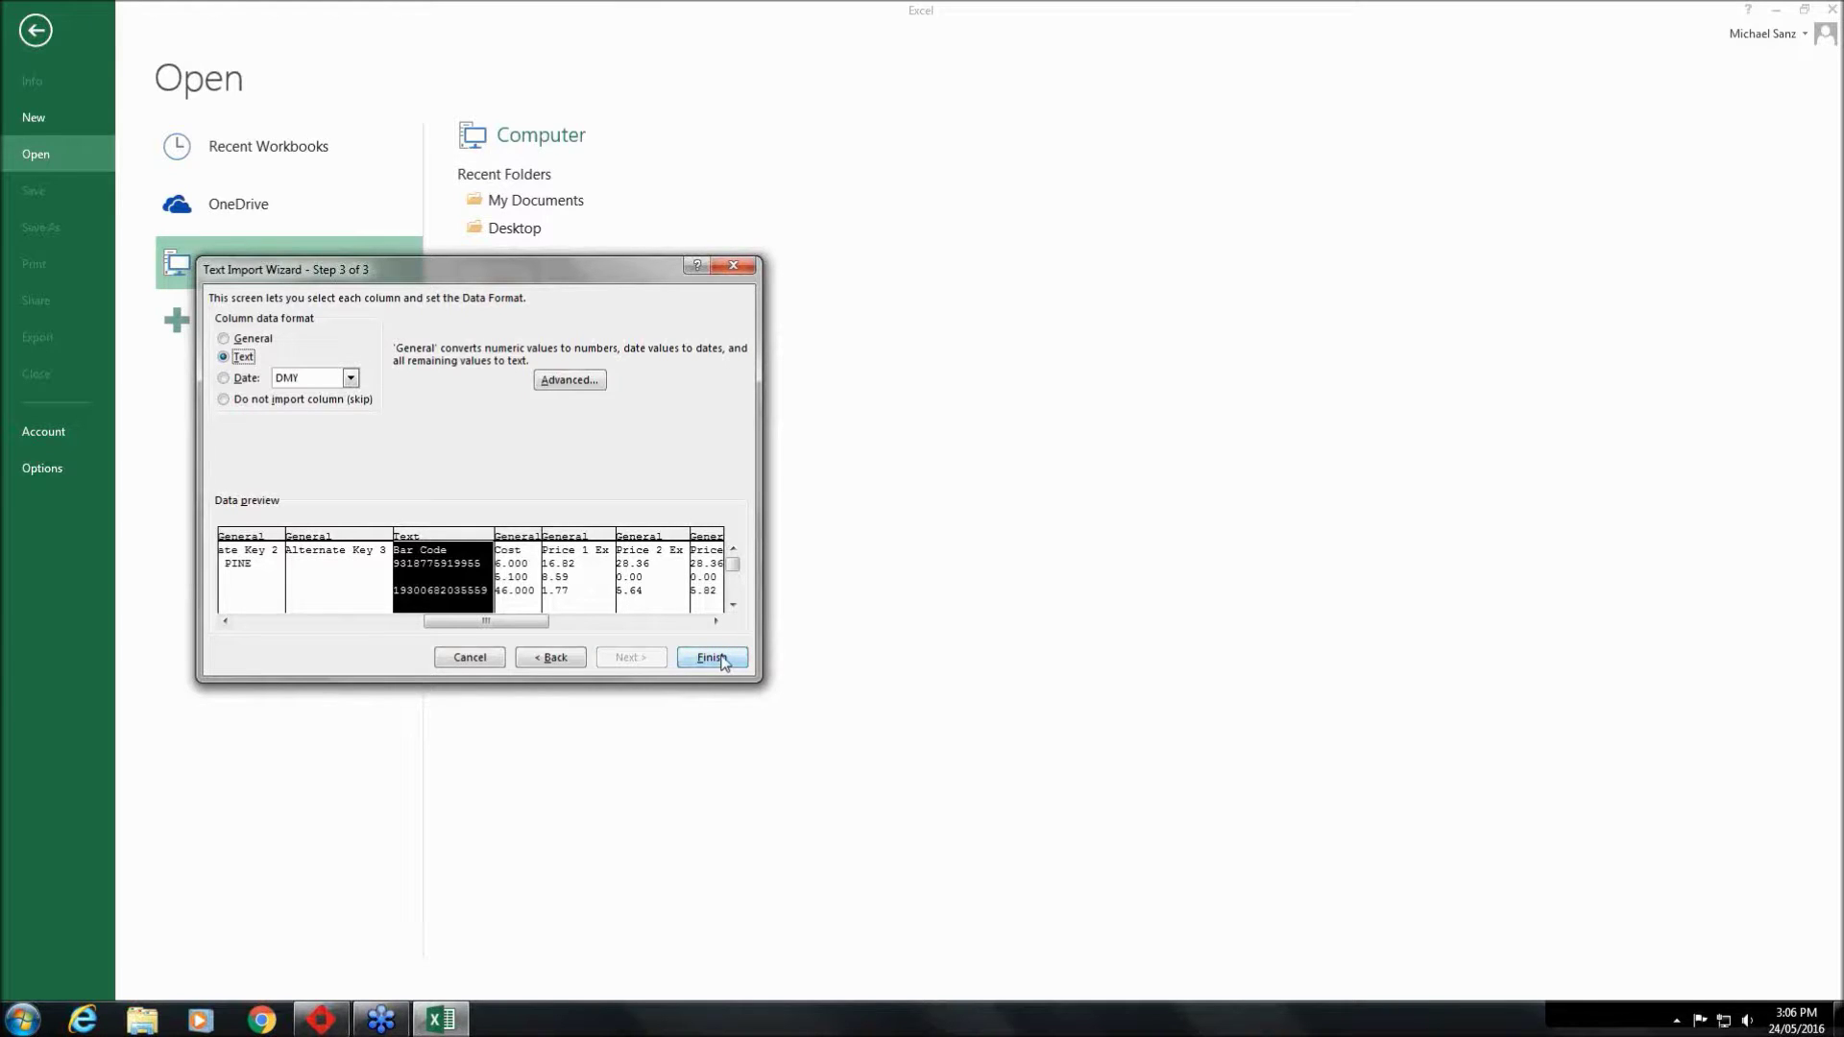
{"action": "left_click", "coordinate": [721, 661]}
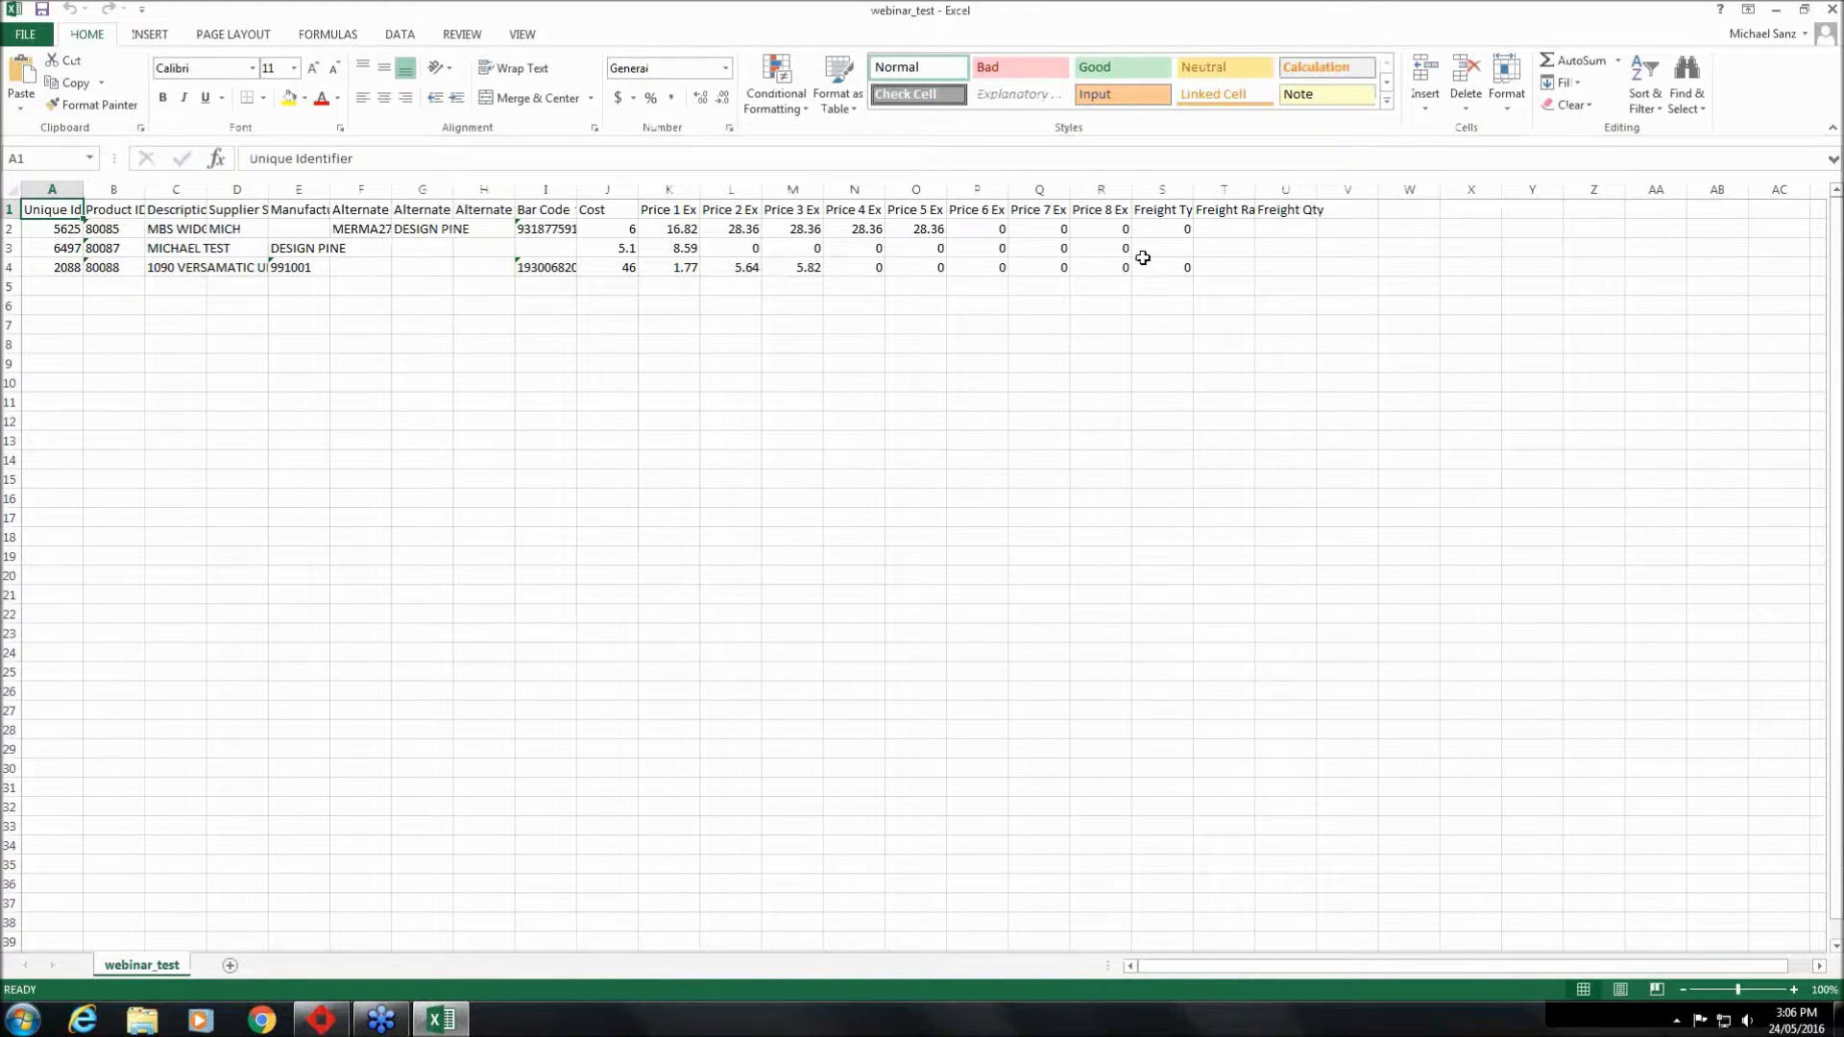
Autofit the widths of all columns in the imported worksheet
{"action": "left_click", "coordinate": [5, 189]}
{"action": "double_click", "coordinate": [83, 190]}
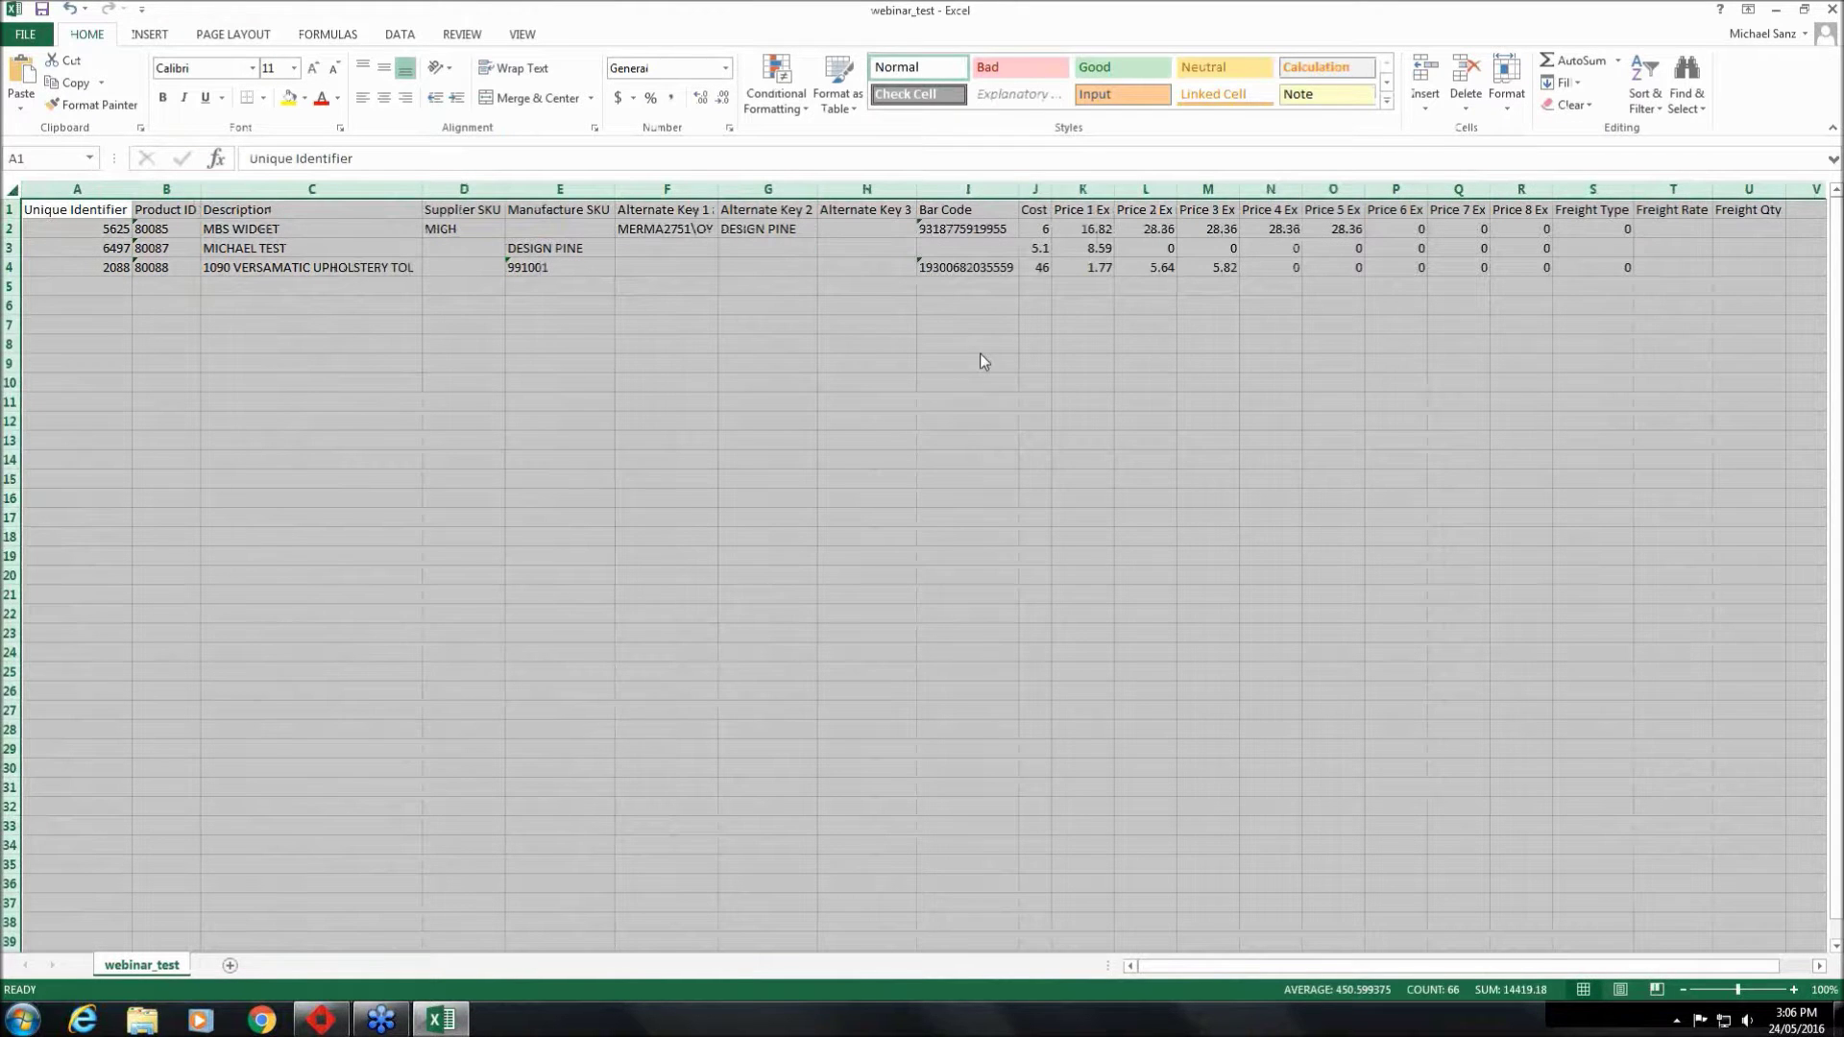
{"action": "left_click", "coordinate": [1825, 13]}
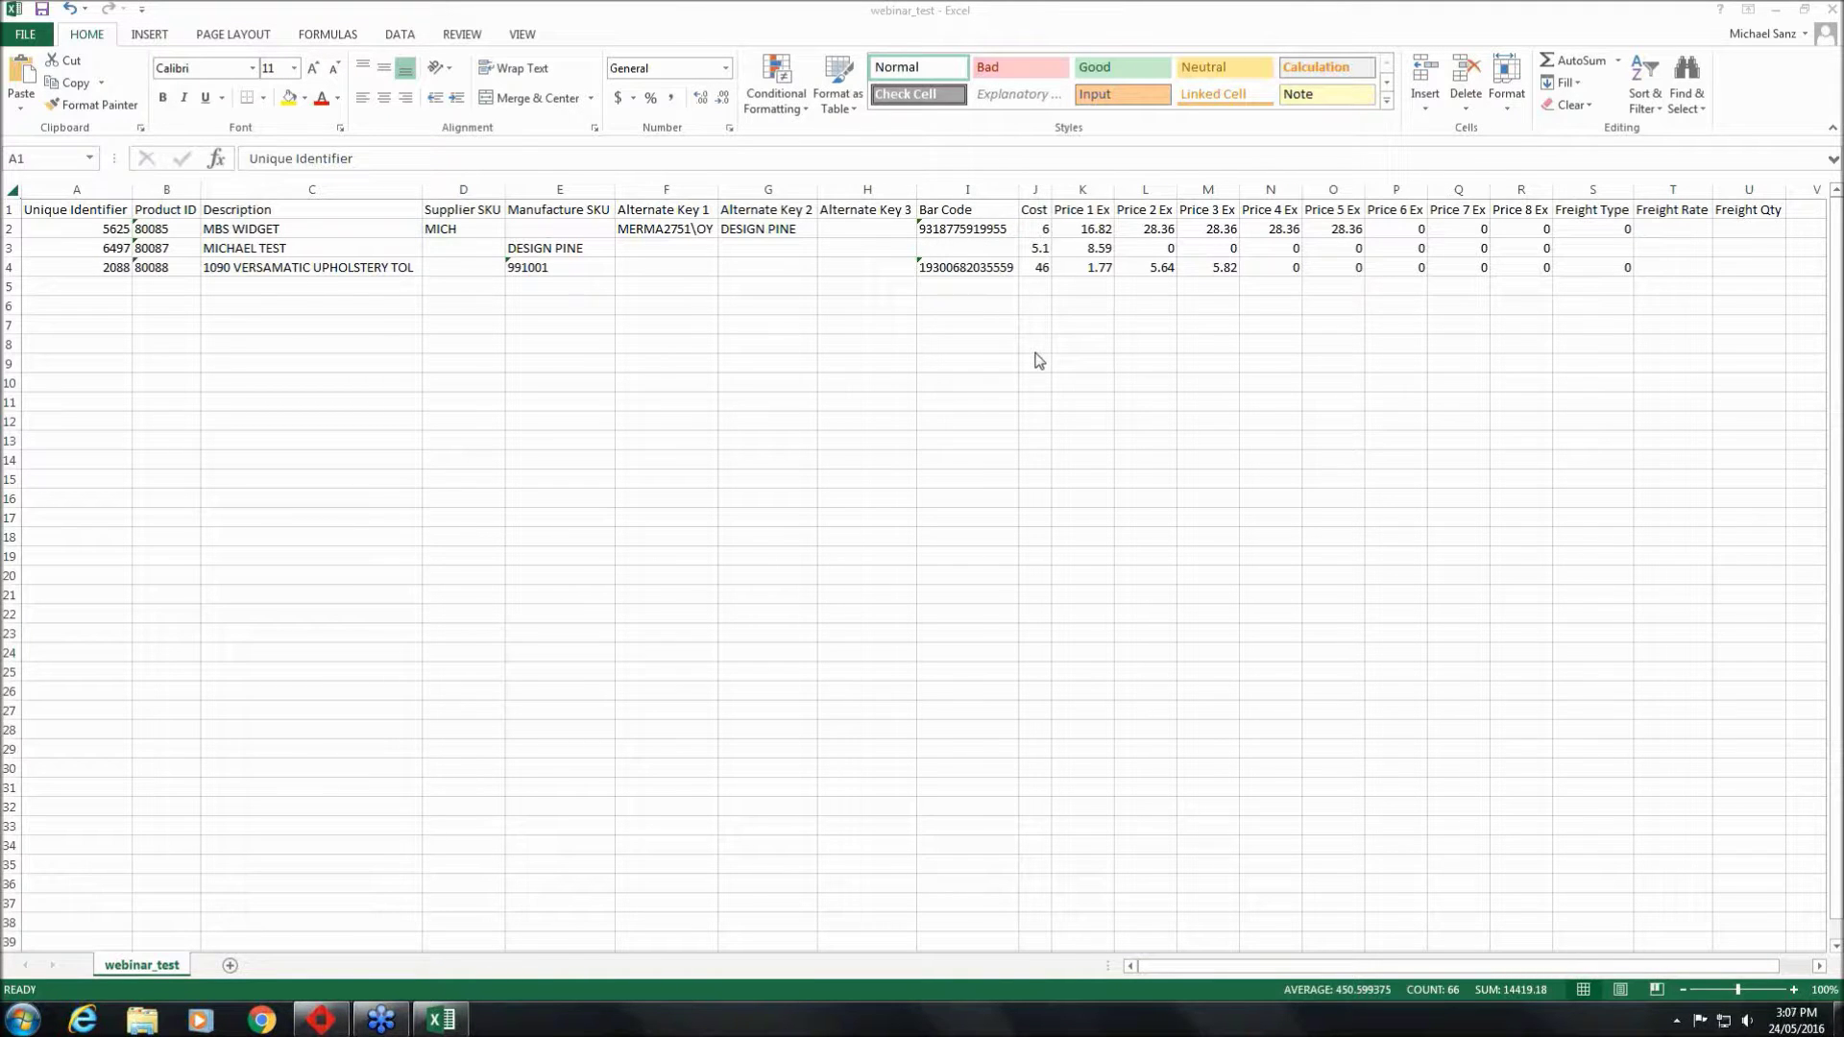
{"action": "key", "text": "ctrl+a"}
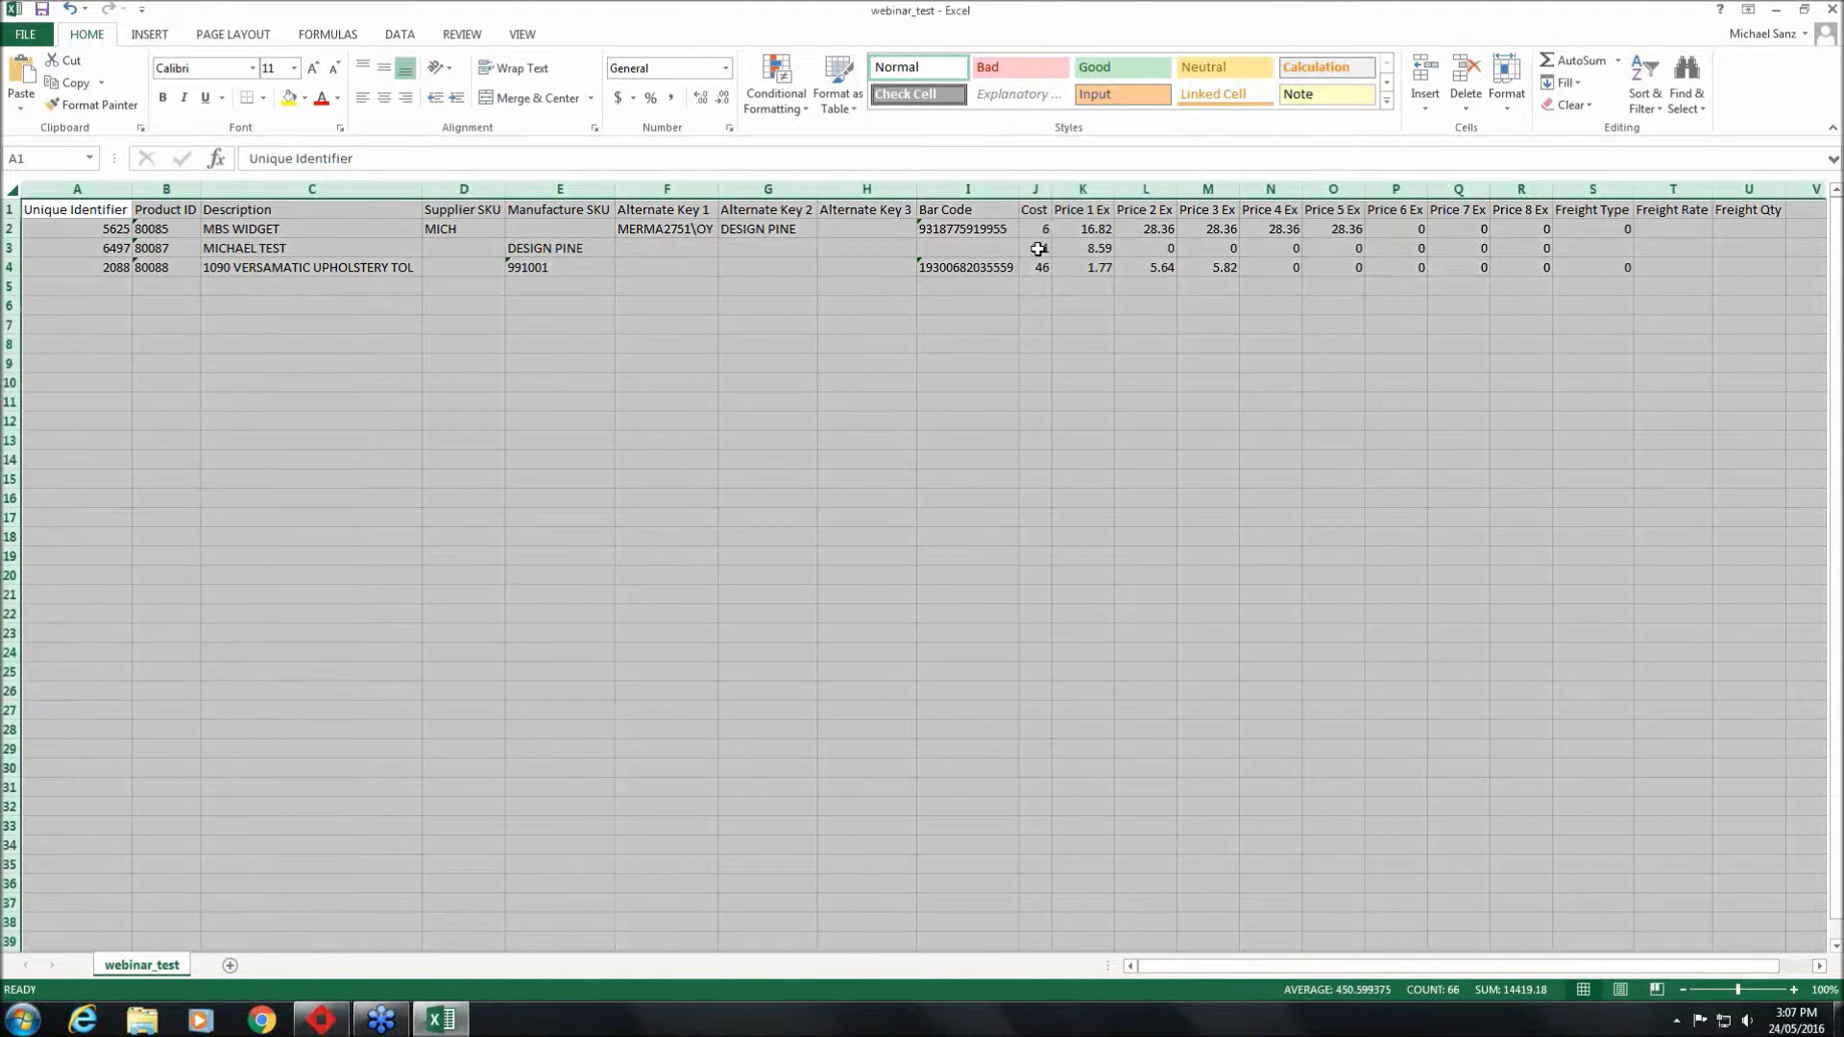
Set the Cost of products 80085 and 80087 to 10 and of product 80088 to 50
{"action": "left_click", "coordinate": [1038, 249]}
{"action": "left_click", "coordinate": [1042, 272]}
{"action": "key", "text": "Up"}
{"action": "key", "text": "Up"}
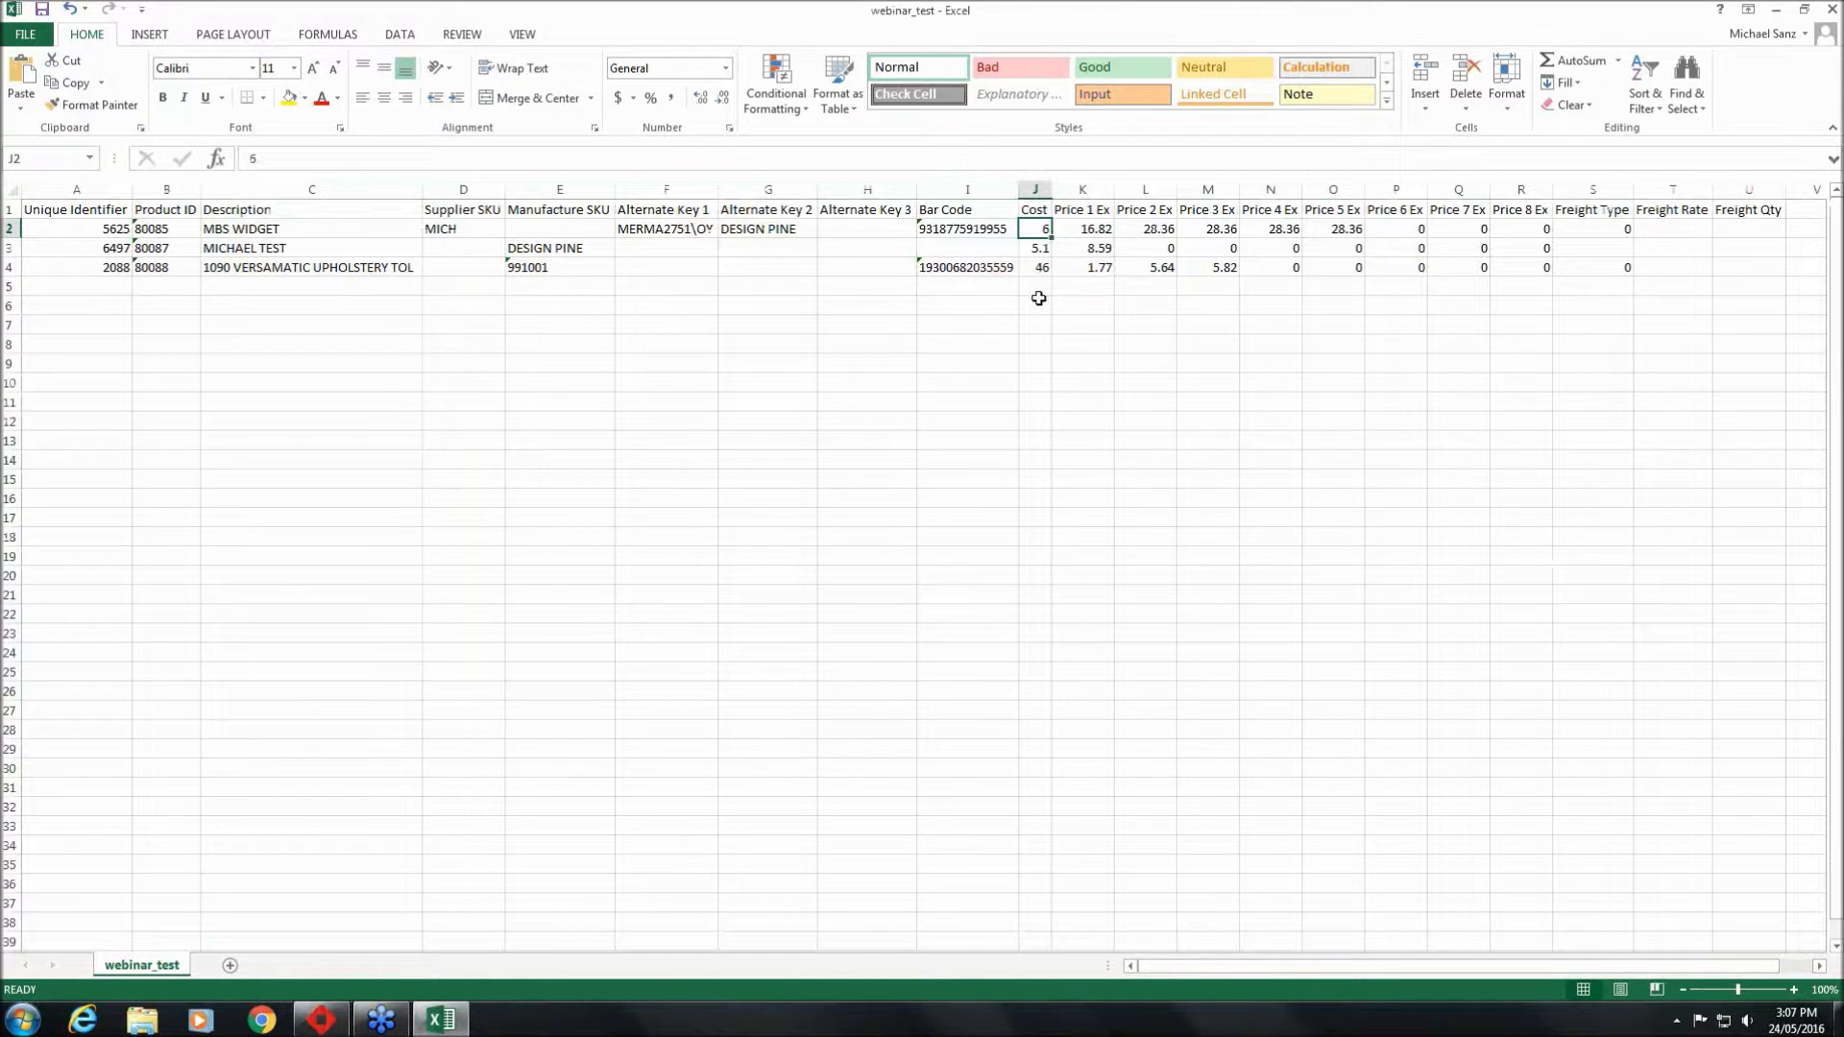
{"action": "type", "text": "10"}
{"action": "left_click", "coordinate": [1040, 248]}
{"action": "type", "text": "10"}
{"action": "left_click", "coordinate": [1045, 268]}
{"action": "type", "text": "50"}
{"action": "key", "text": "Return"}
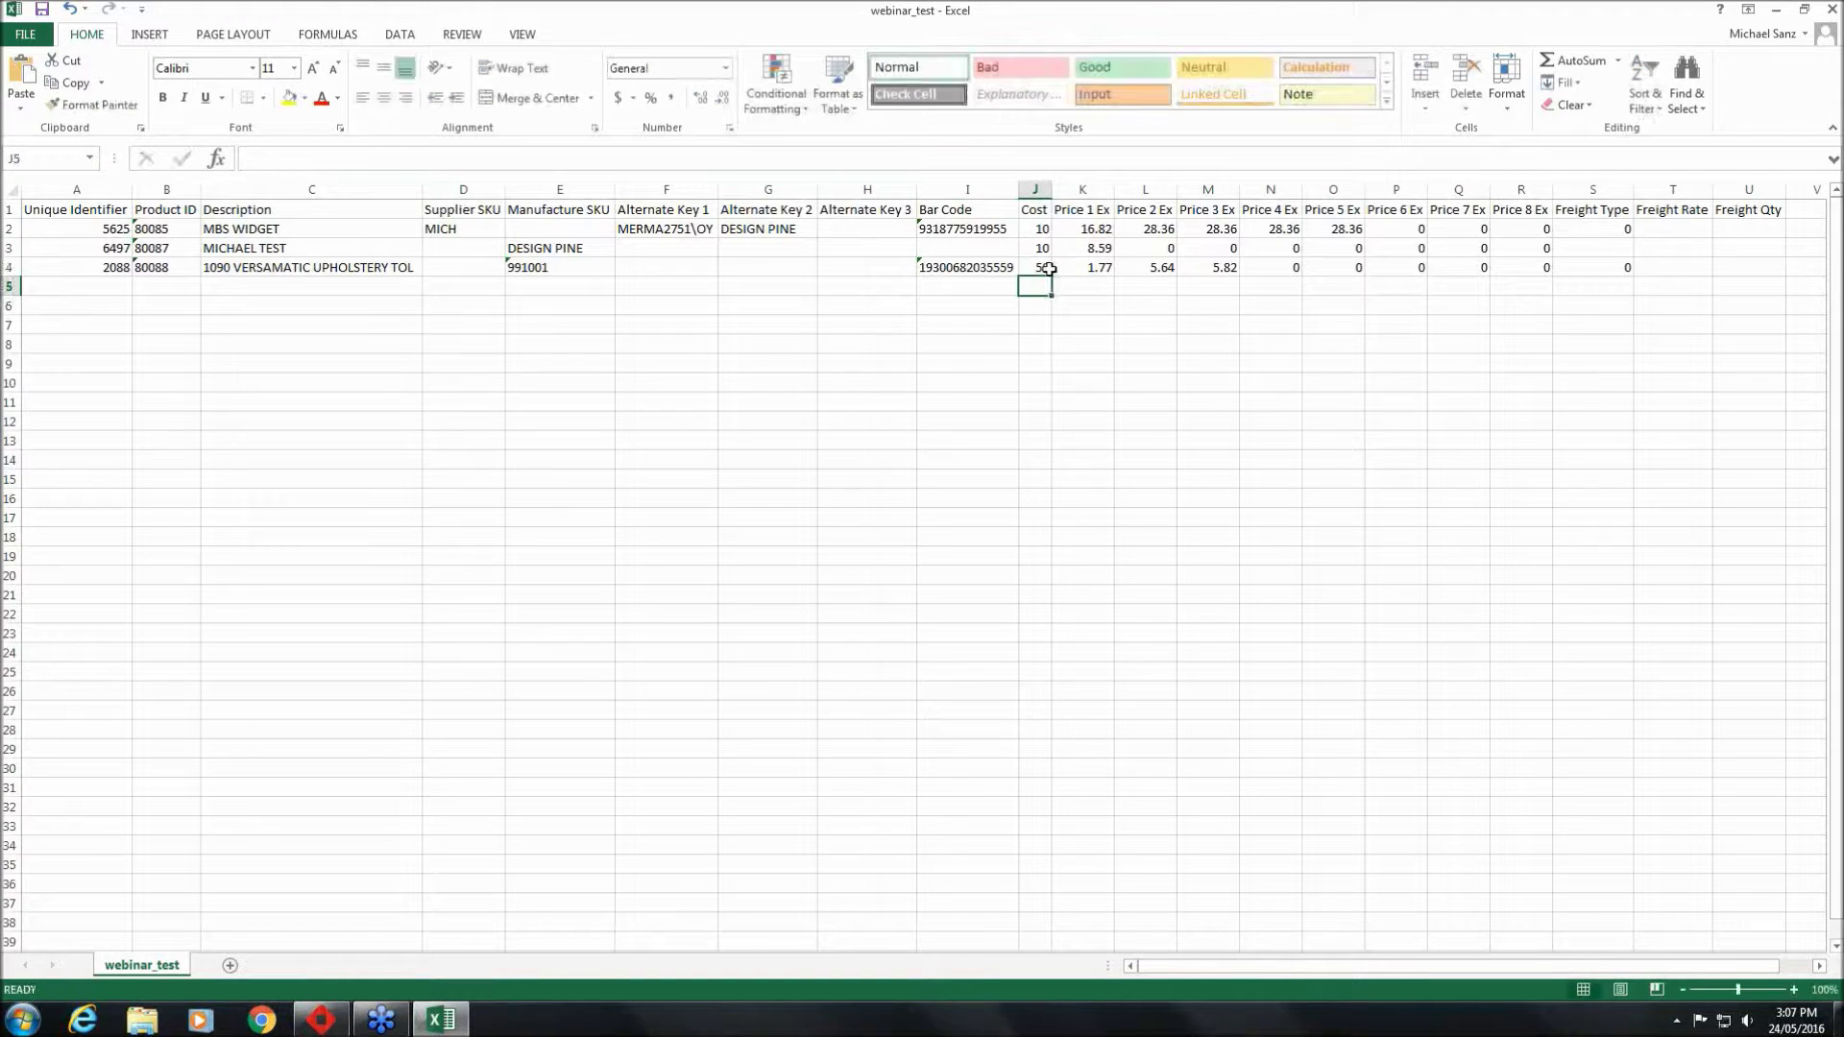
Examine the Price 1 Ex to Price 5 Ex values of the three products
{"action": "left_click", "coordinate": [1085, 231]}
{"action": "key", "text": "Down"}
{"action": "key", "text": "Down"}
{"action": "left_click", "coordinate": [1158, 231]}
{"action": "key", "text": "Down"}
{"action": "key", "text": "Down"}
{"action": "left_click", "coordinate": [1211, 228]}
{"action": "key", "text": "Down"}
{"action": "key", "text": "Down"}
{"action": "left_click", "coordinate": [1276, 229]}
{"action": "key", "text": "Down"}
{"action": "key", "text": "Down"}
{"action": "left_click", "coordinate": [1346, 232]}
{"action": "key", "text": "Down"}
{"action": "key", "text": "Down"}
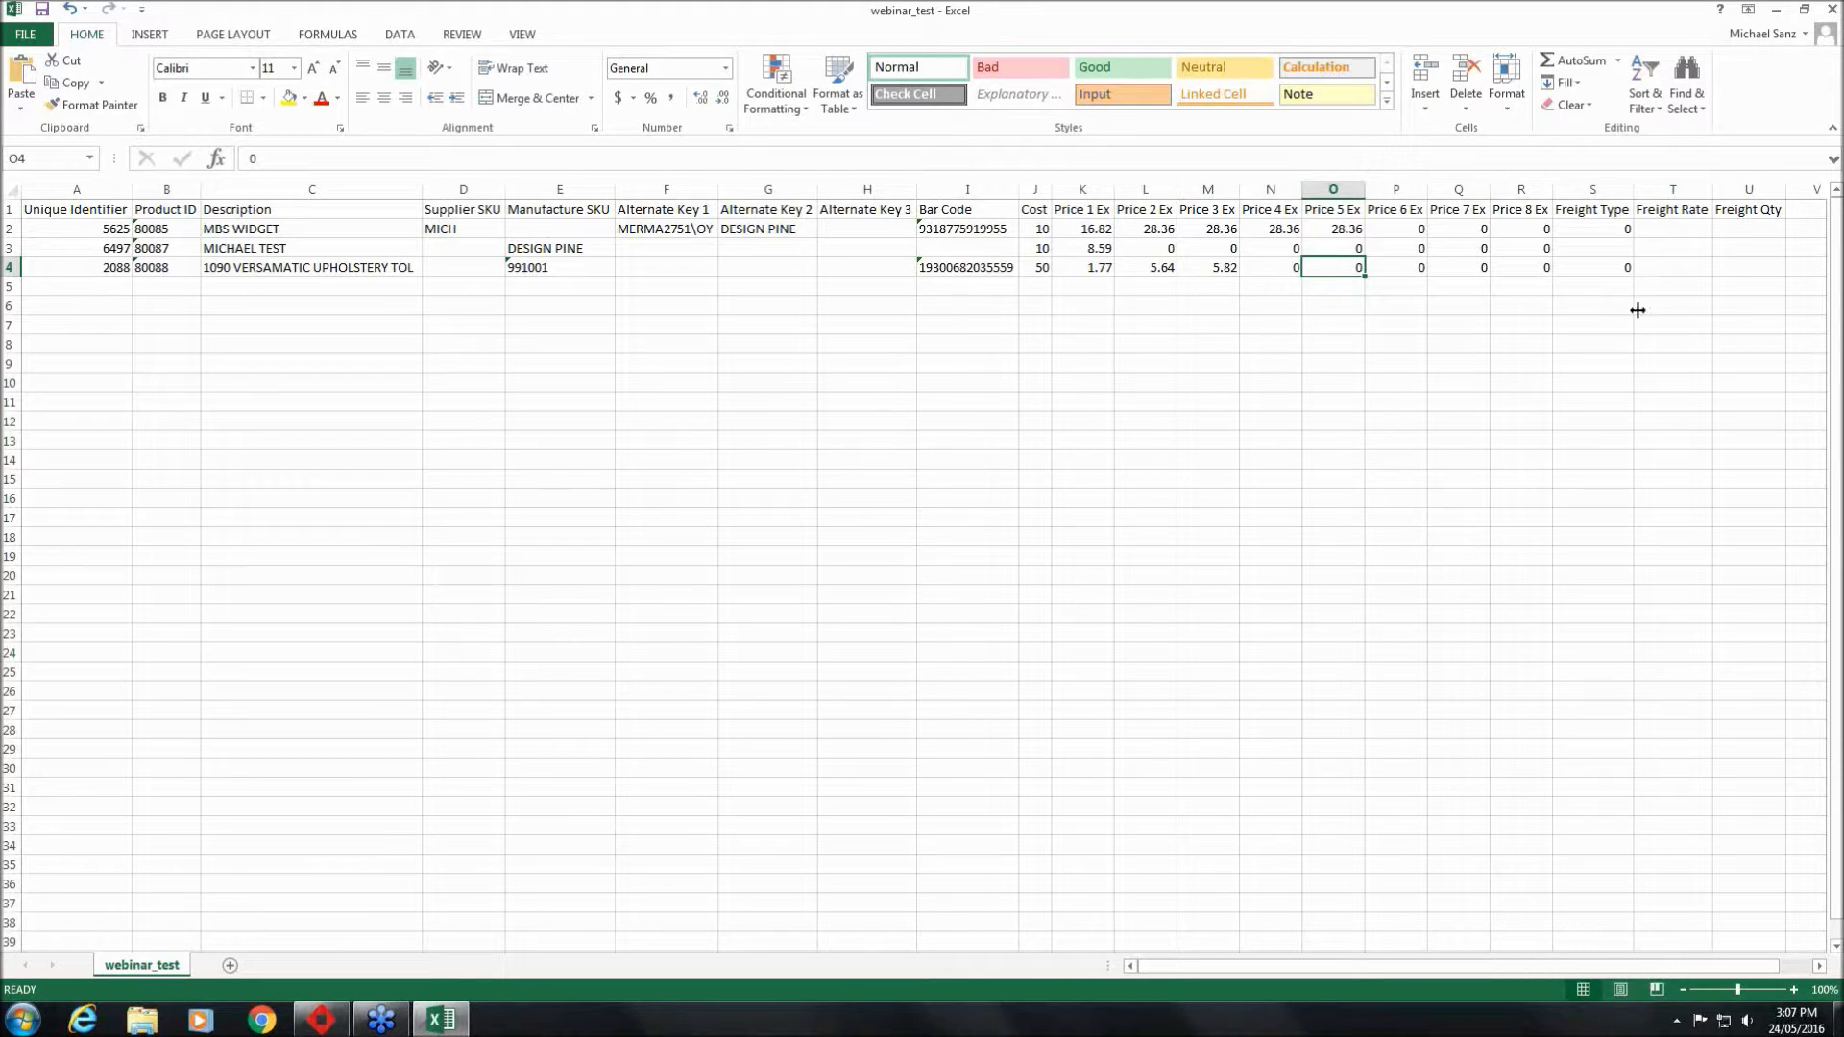
Set Price 1 Ex of product 80087 to 14.5 and the Cost of product 80088 to 3
{"action": "left_click", "coordinate": [1095, 250]}
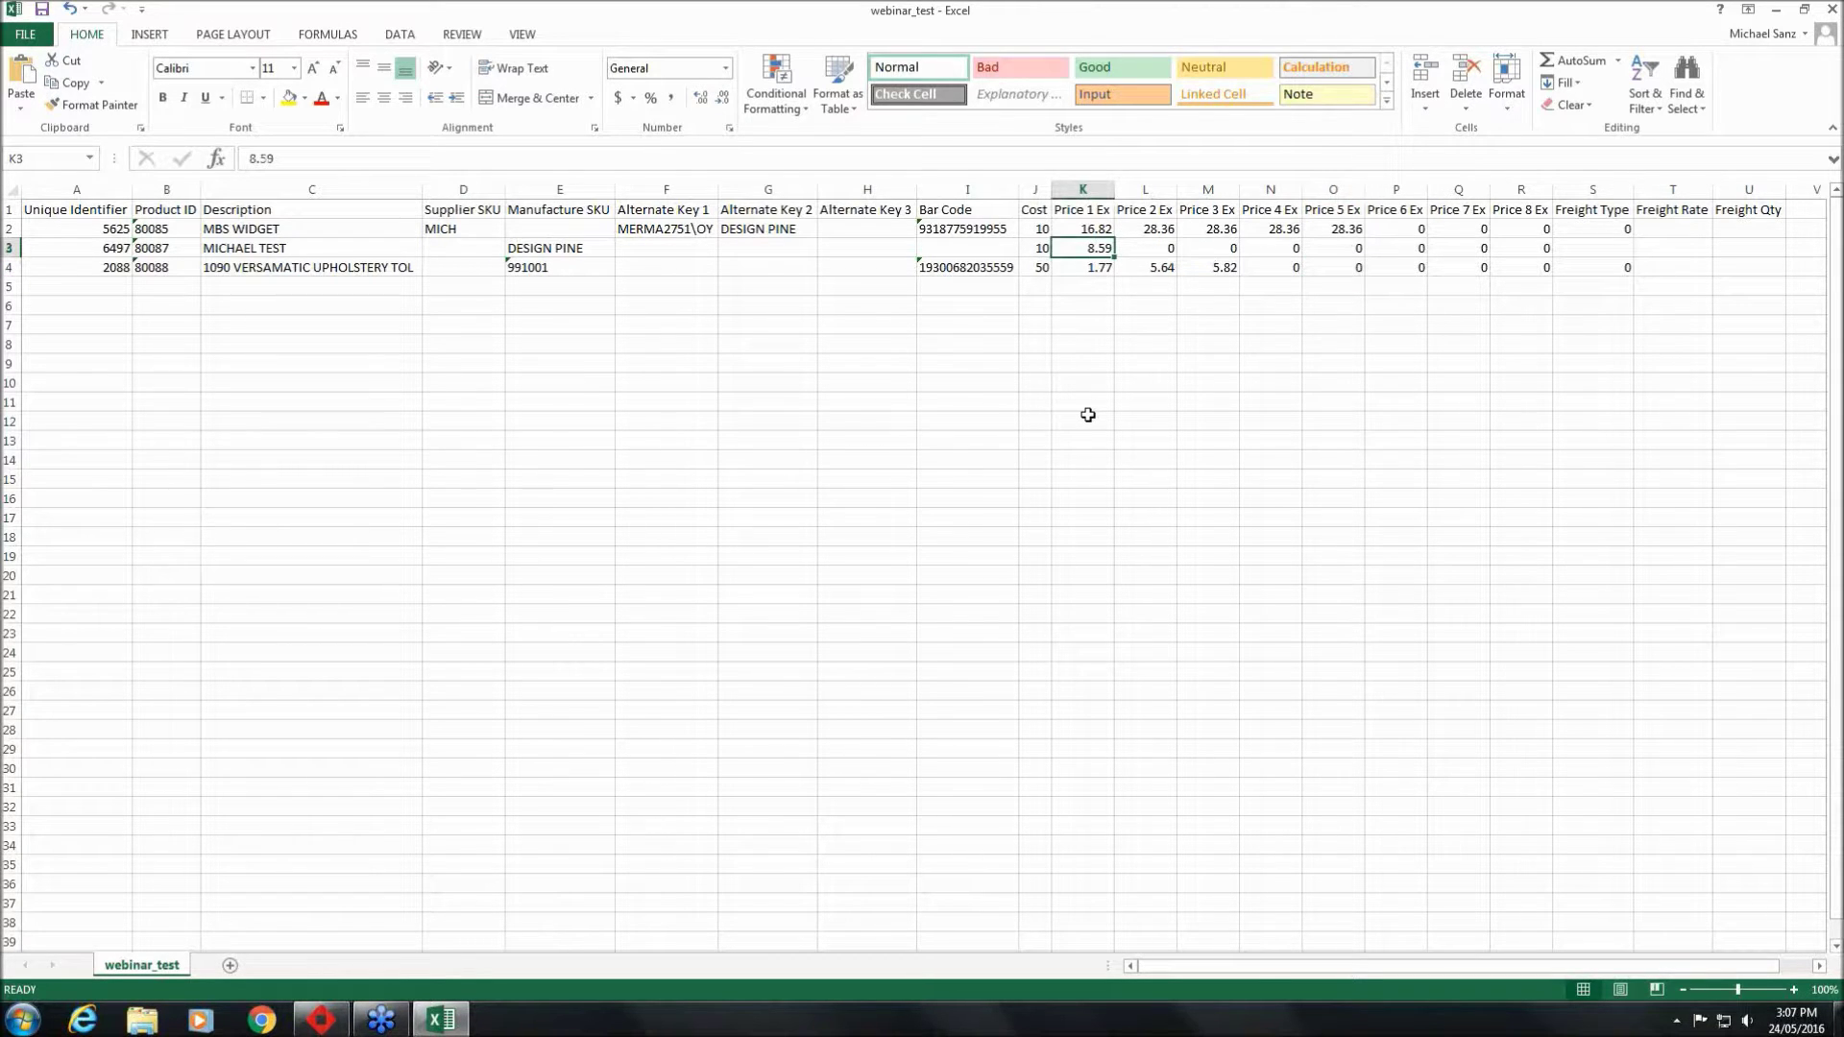
{"action": "type", "text": "14.5"}
{"action": "key", "text": "Return"}
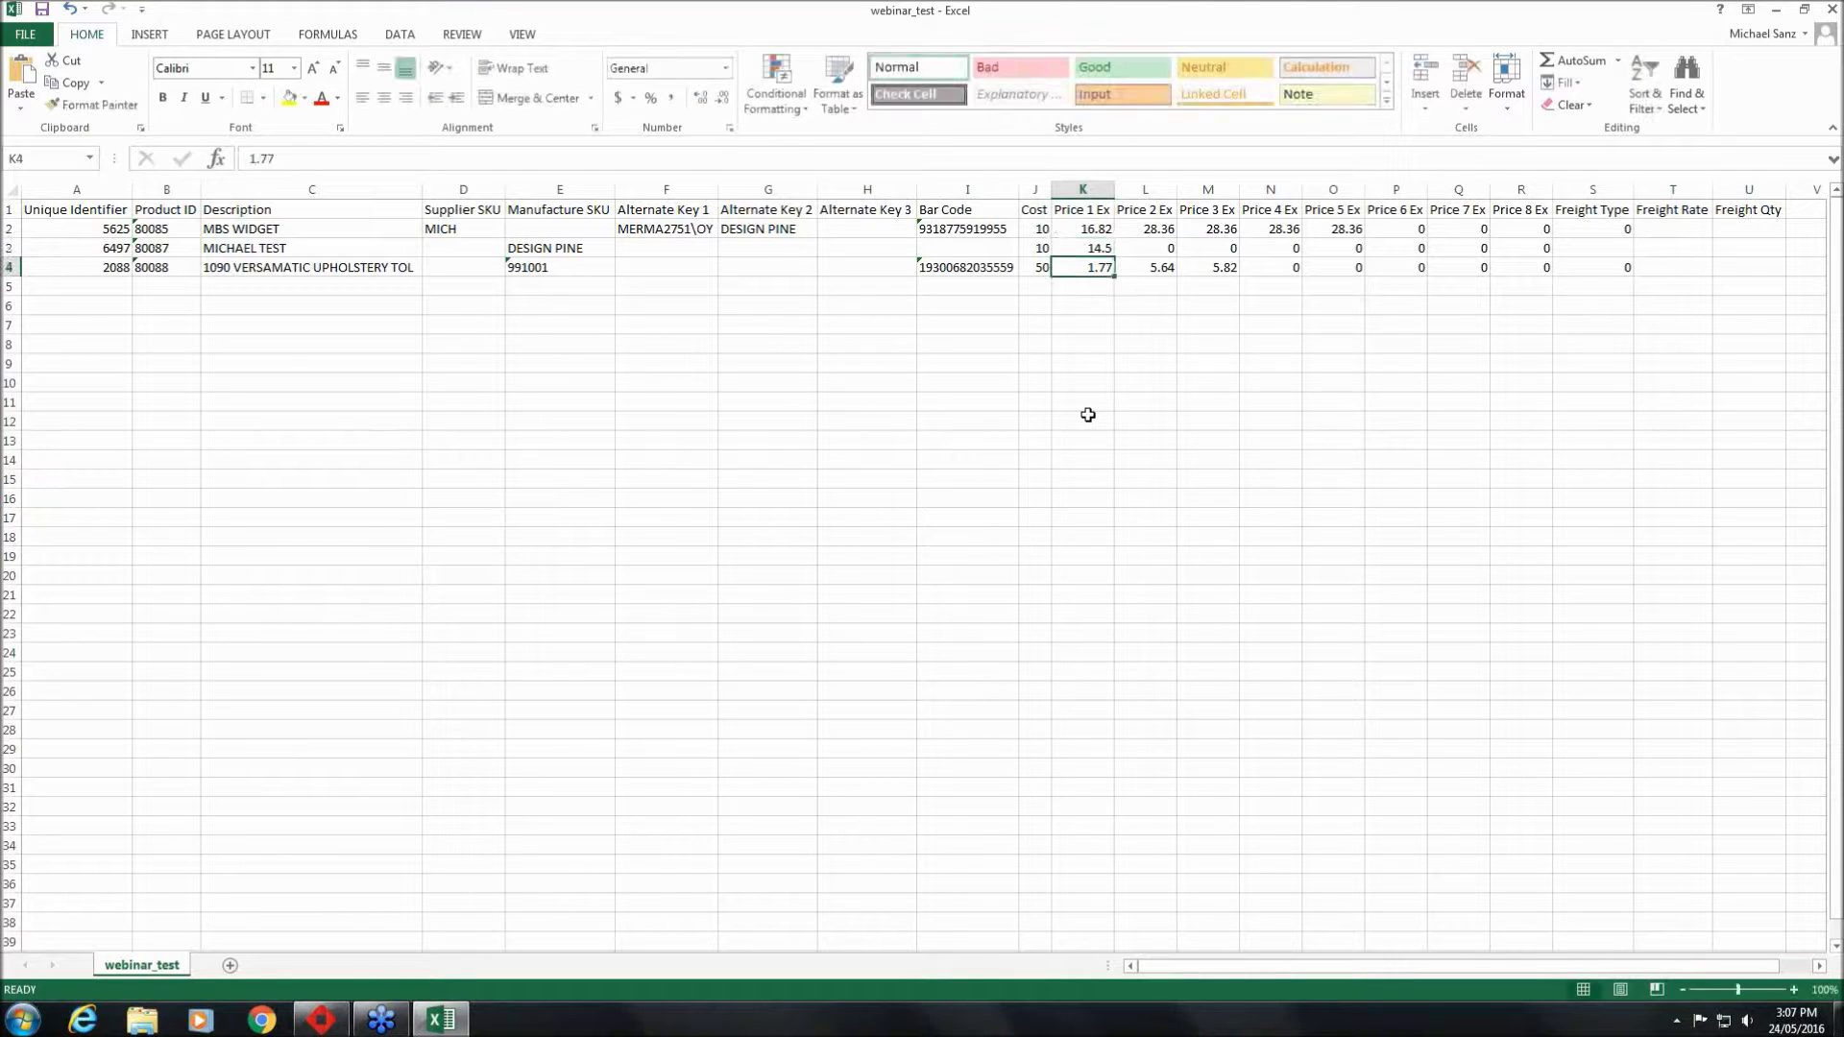
{"action": "left_click", "coordinate": [1038, 269]}
{"action": "type", "text": "3"}
{"action": "key", "text": "Return"}
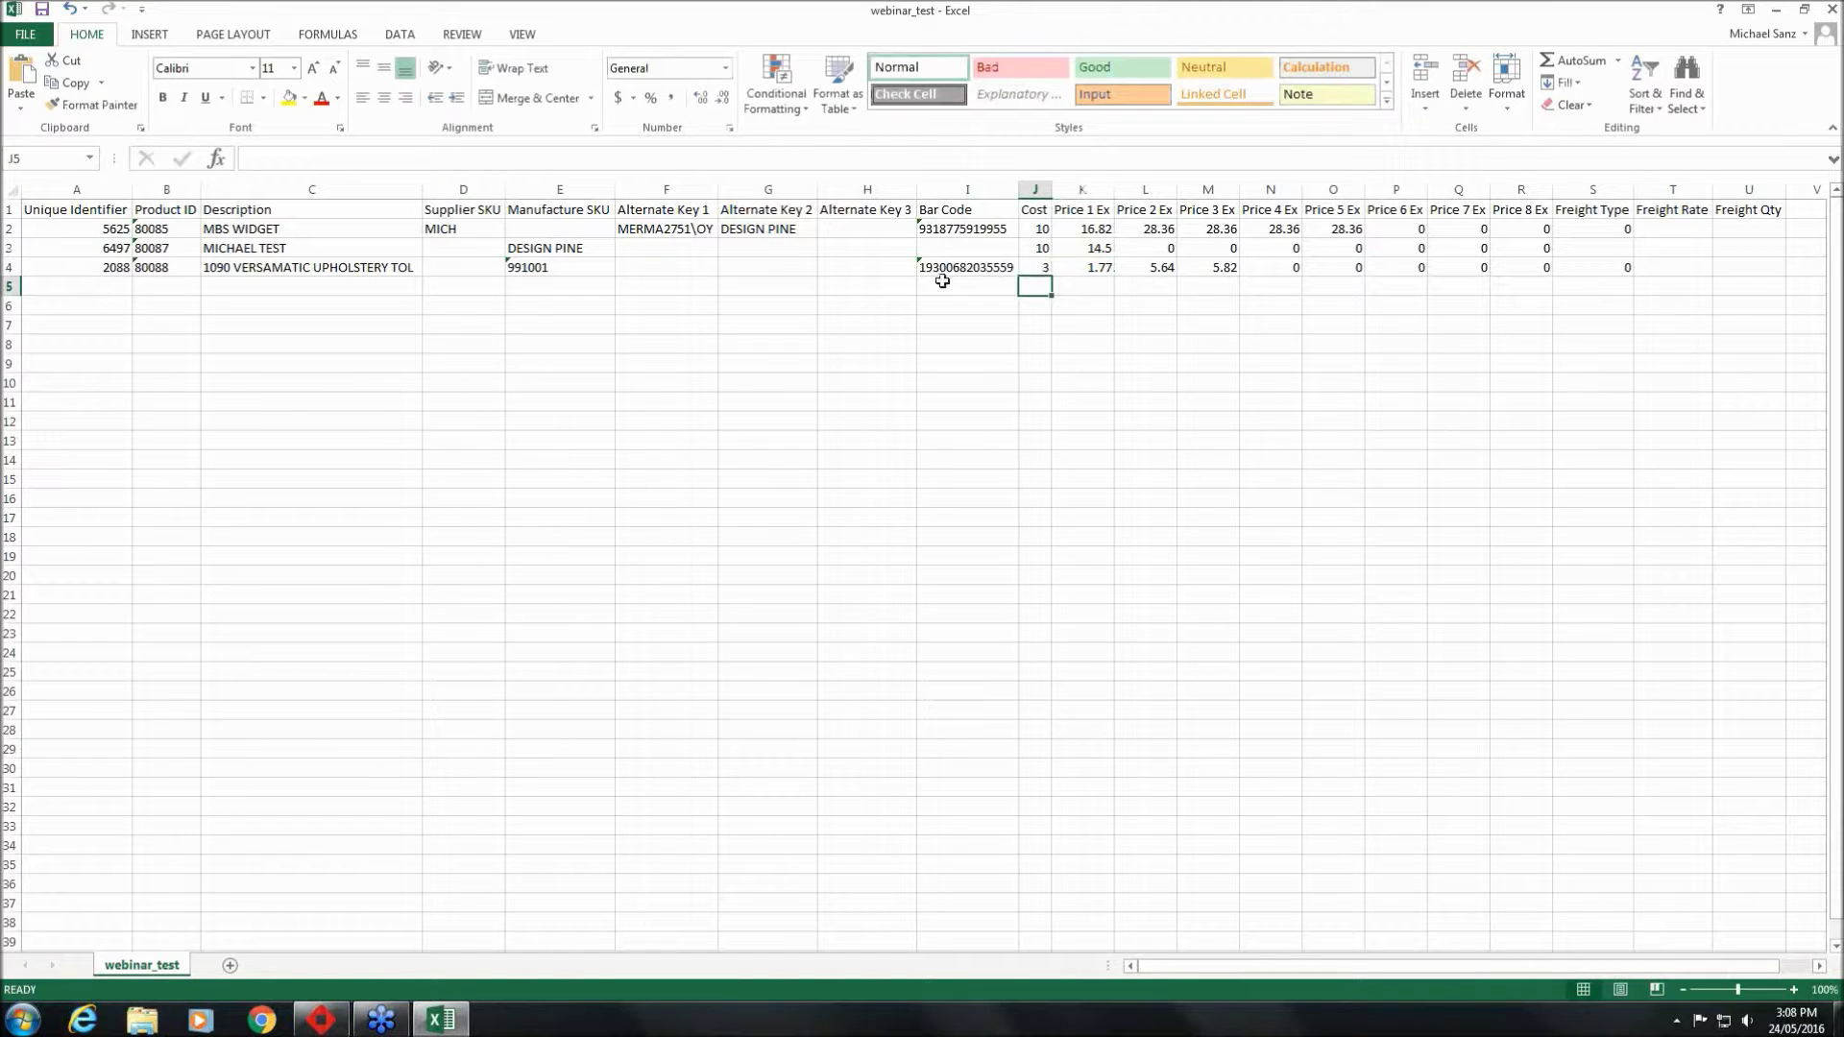
Save webinar_test in its tab-delimited text format and close Excel without saving again
{"action": "left_click", "coordinate": [41, 10]}
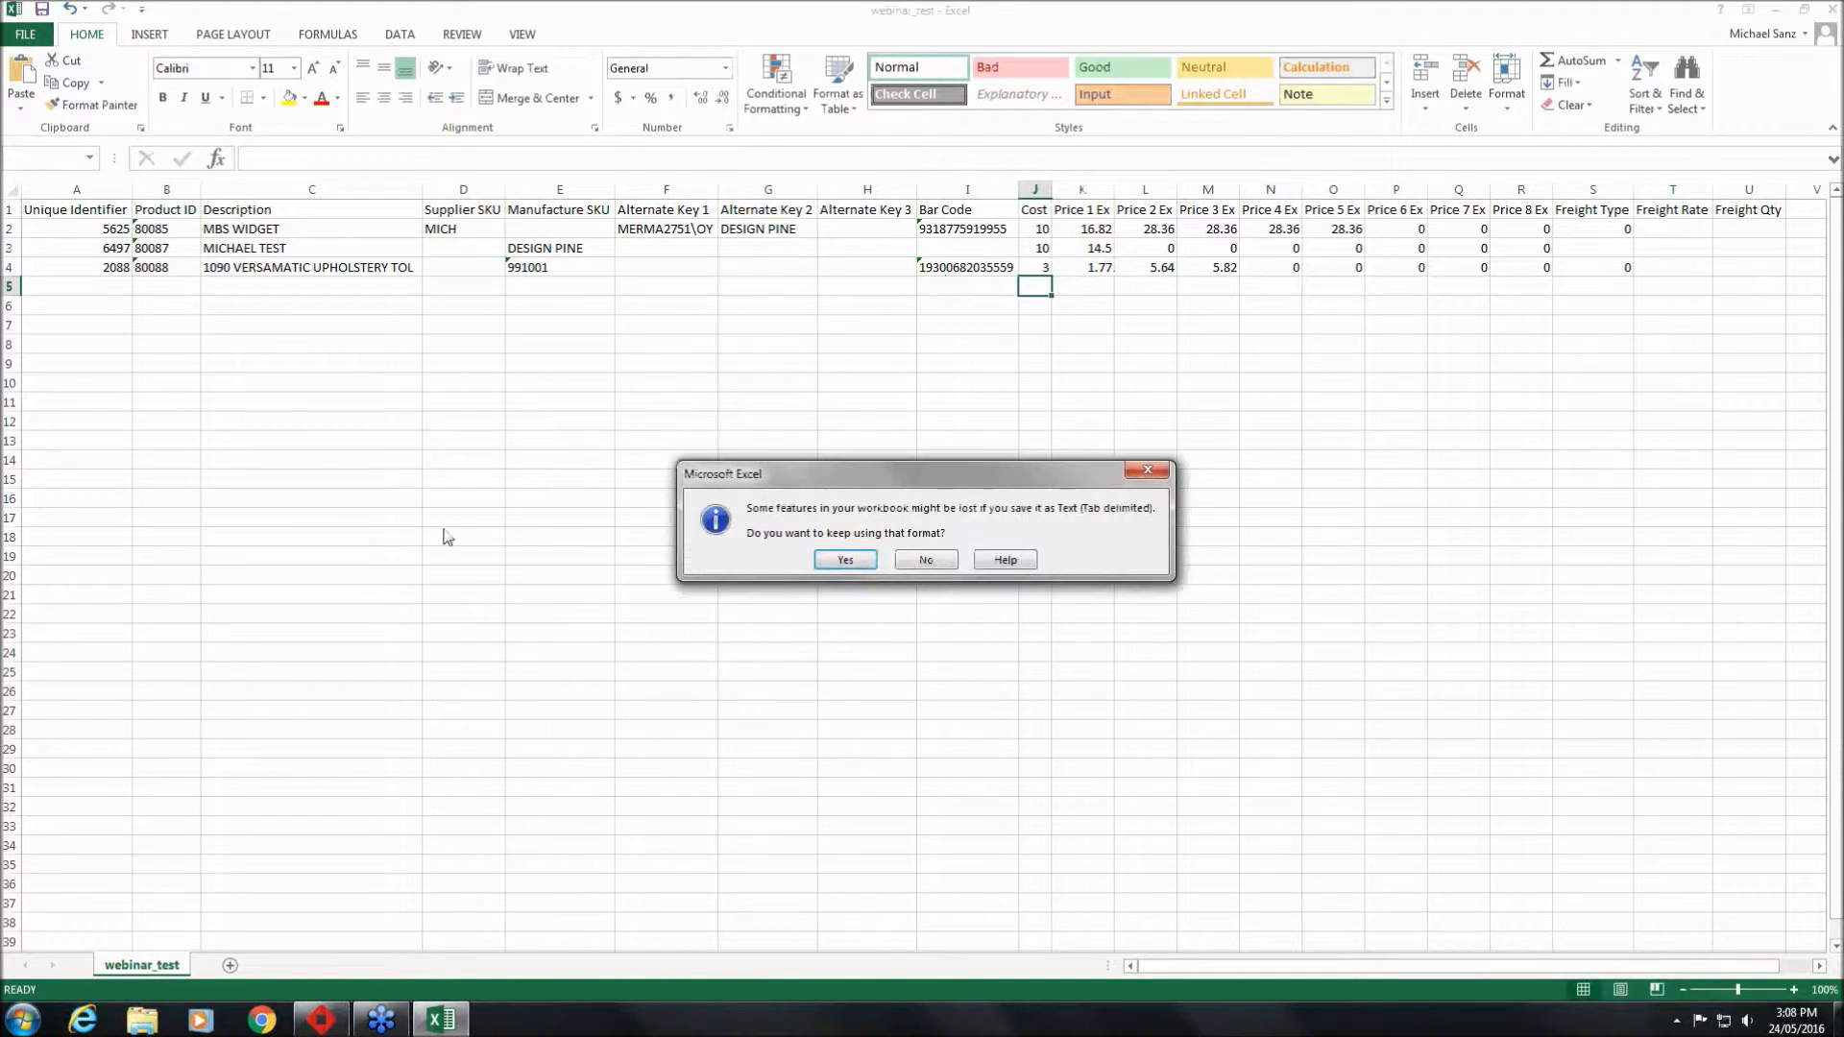
{"action": "left_click", "coordinate": [846, 560]}
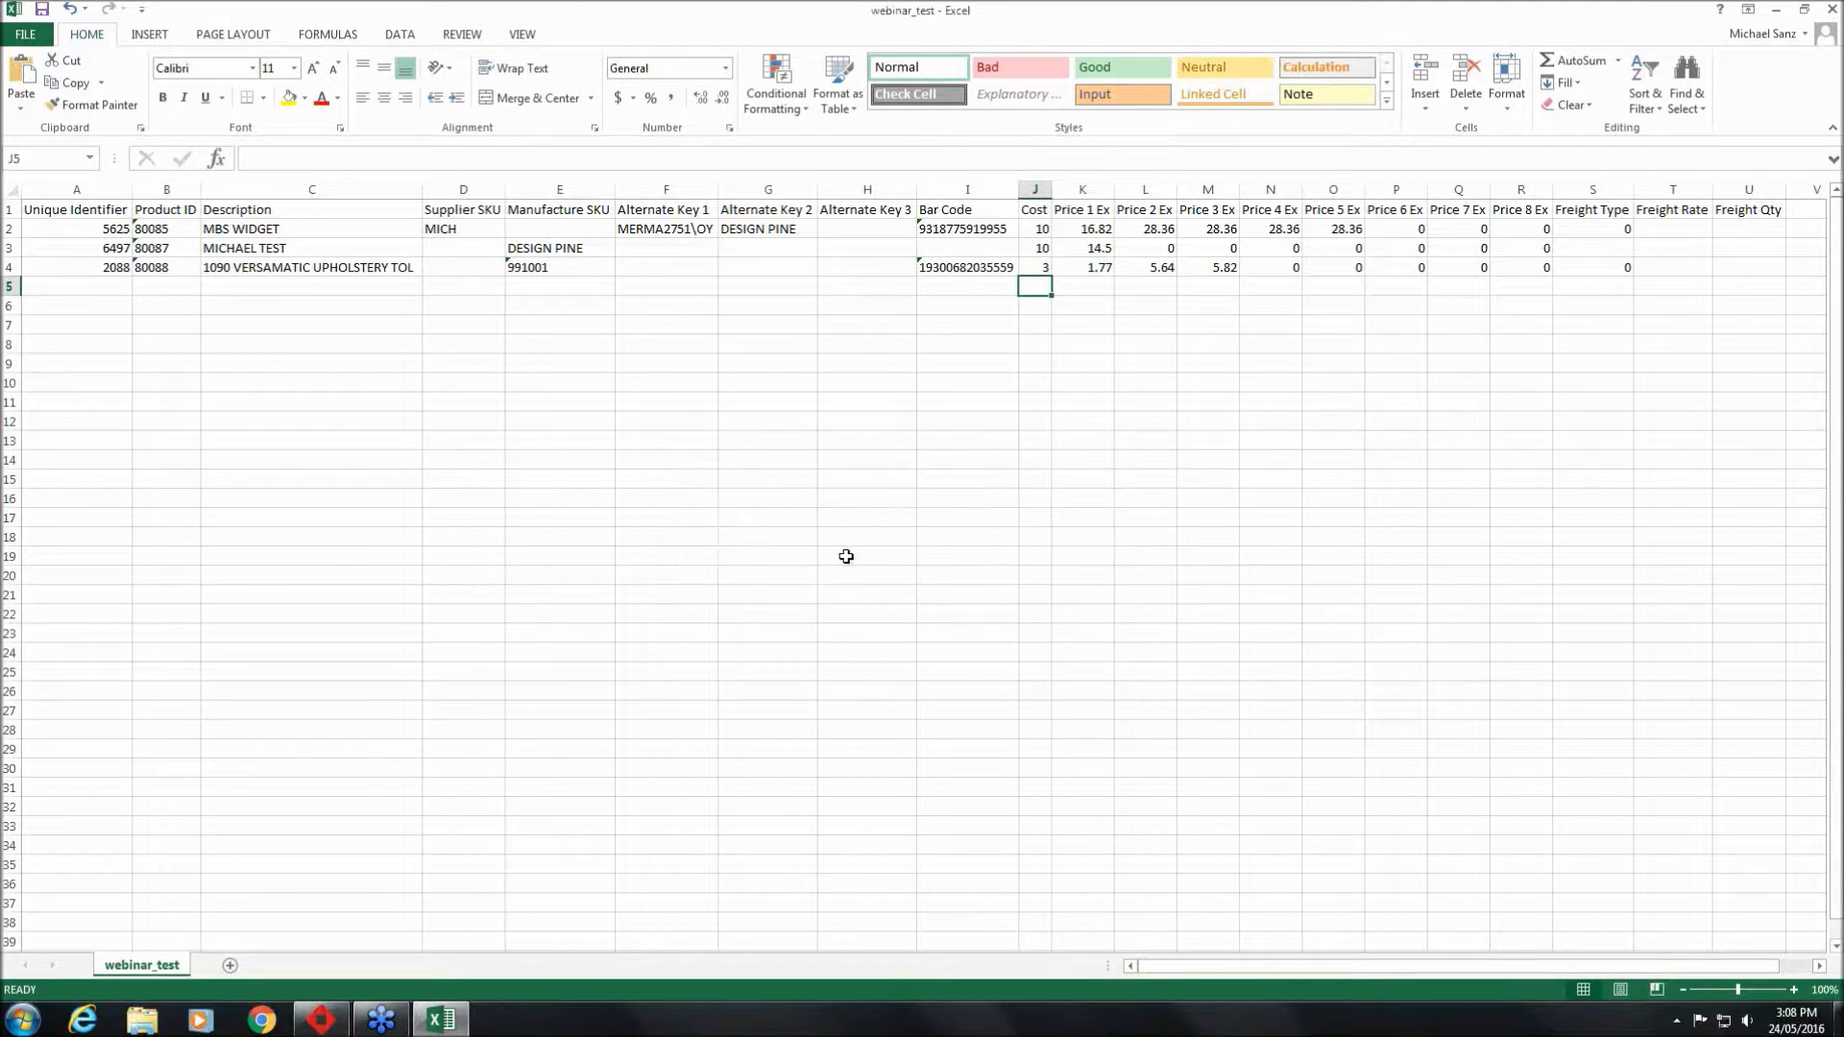
{"action": "left_click", "coordinate": [1830, 12]}
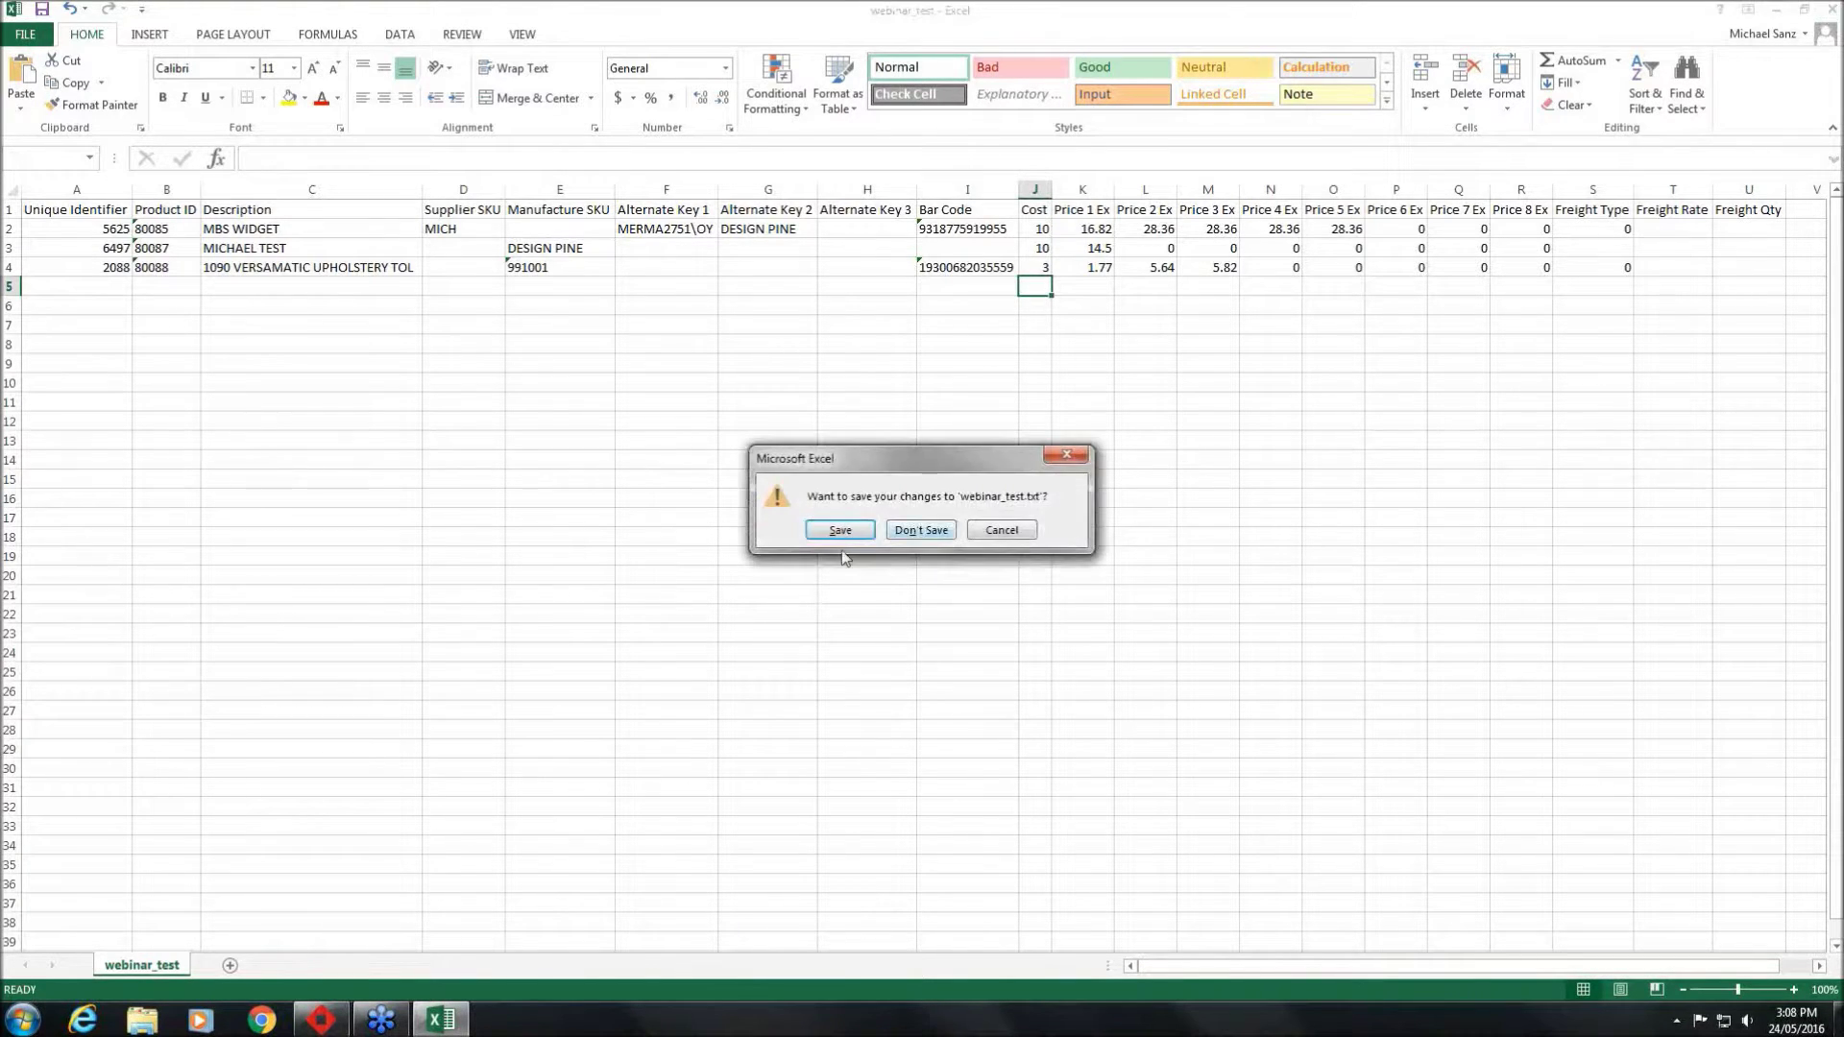
{"action": "left_click", "coordinate": [931, 529]}
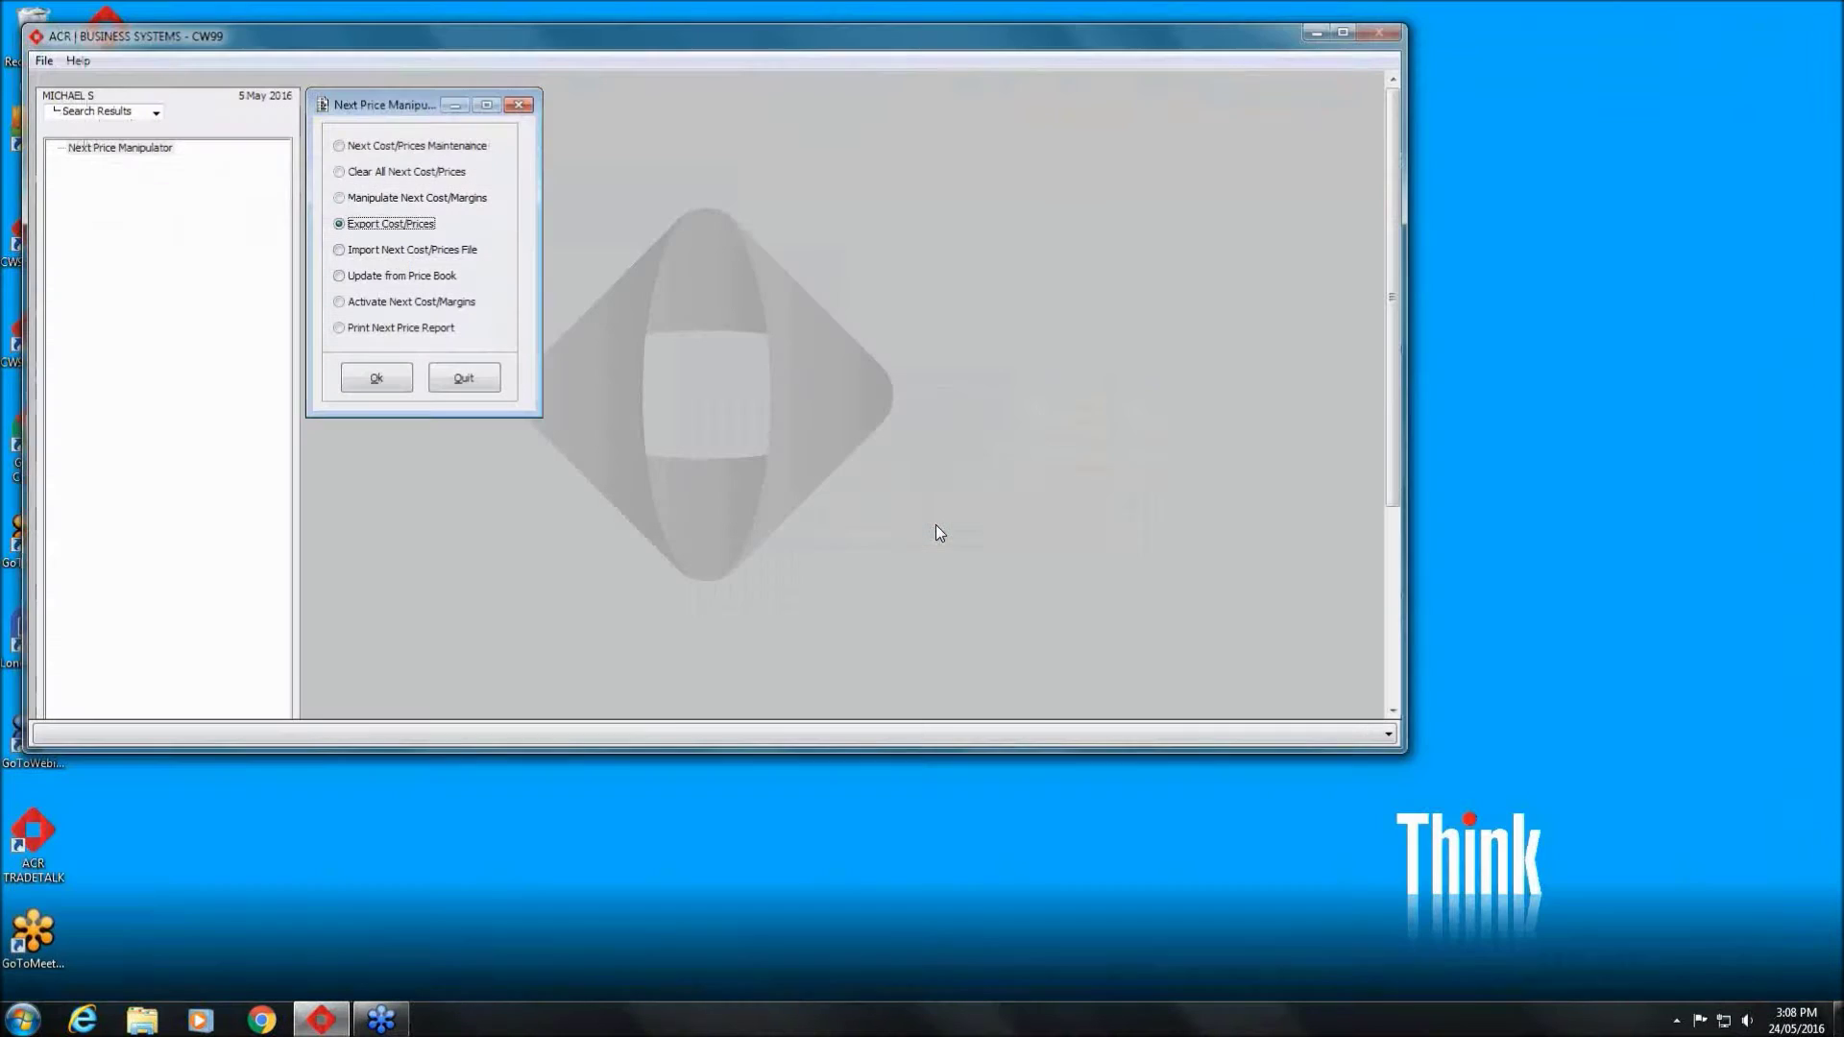
Load webinar_test.txt from the Documents library through Import Next Cost/Prices File in the Next Price Manipulator
{"action": "left_click", "coordinate": [1343, 33]}
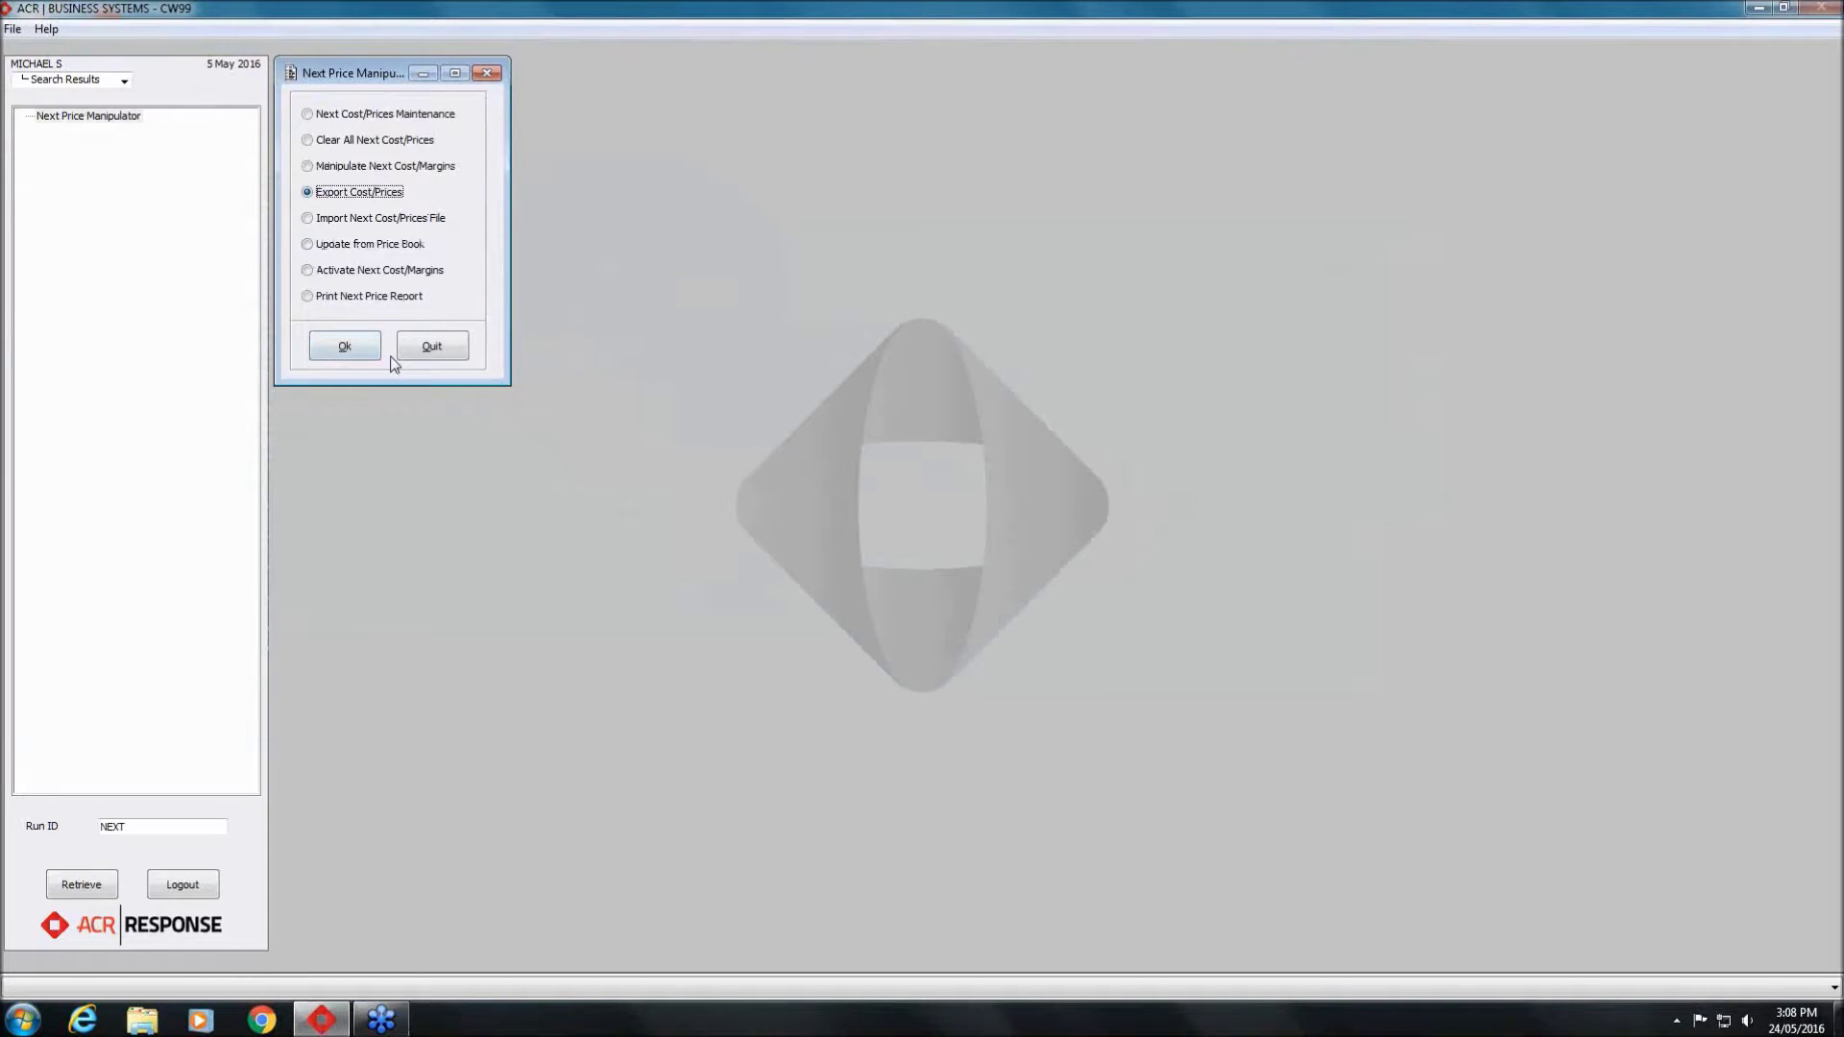
{"action": "left_click", "coordinate": [378, 220]}
{"action": "left_click", "coordinate": [354, 344]}
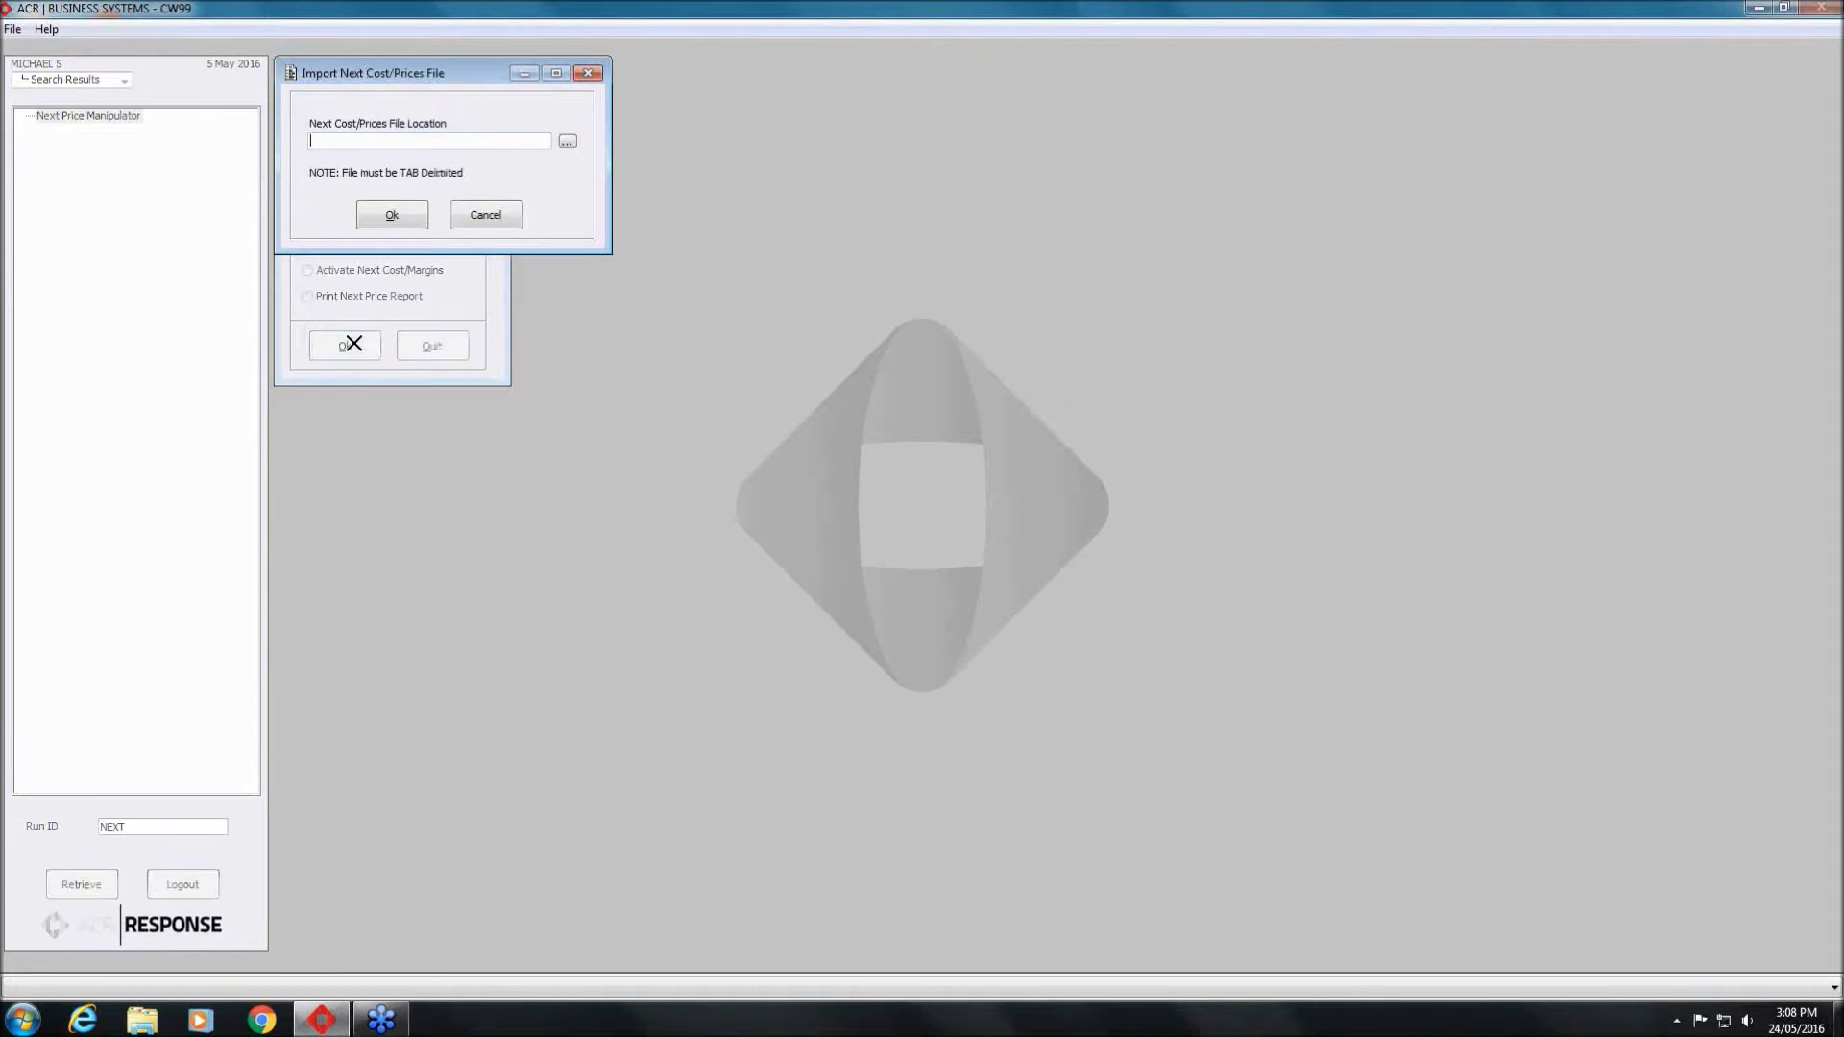
{"action": "left_click", "coordinate": [567, 143]}
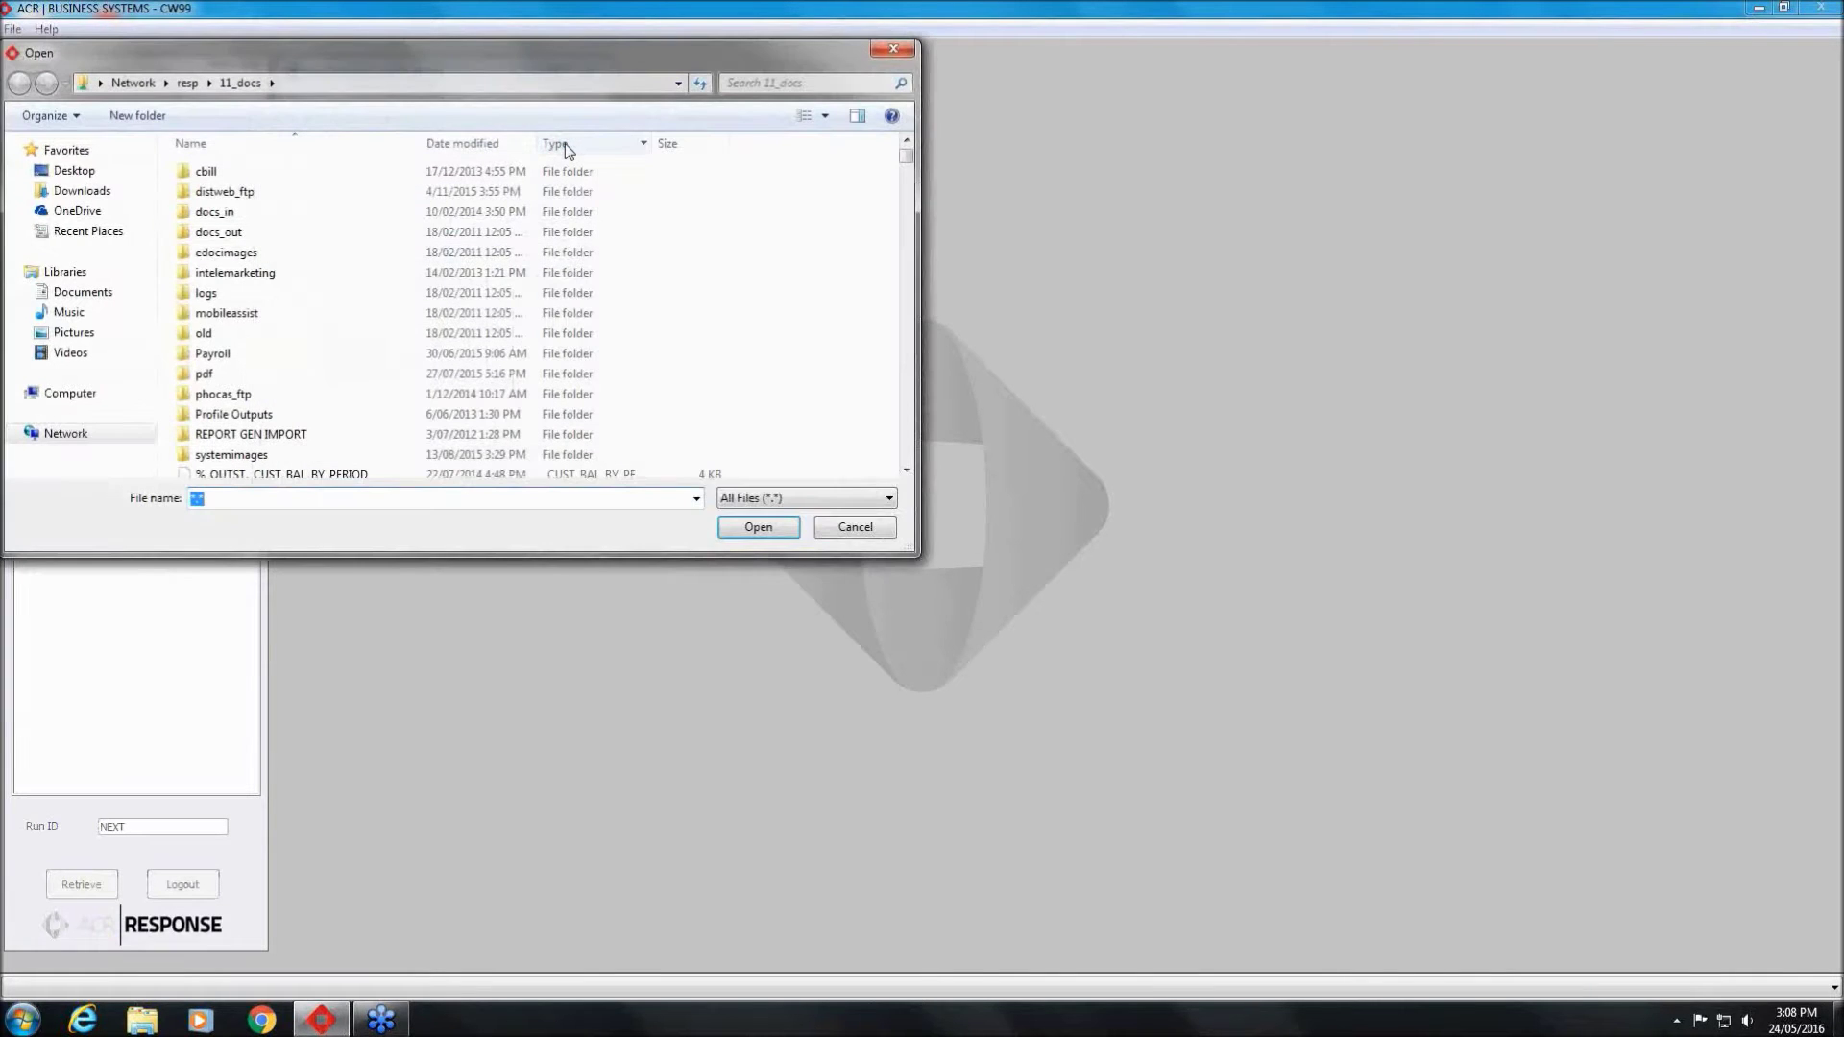
{"action": "left_click", "coordinate": [81, 292]}
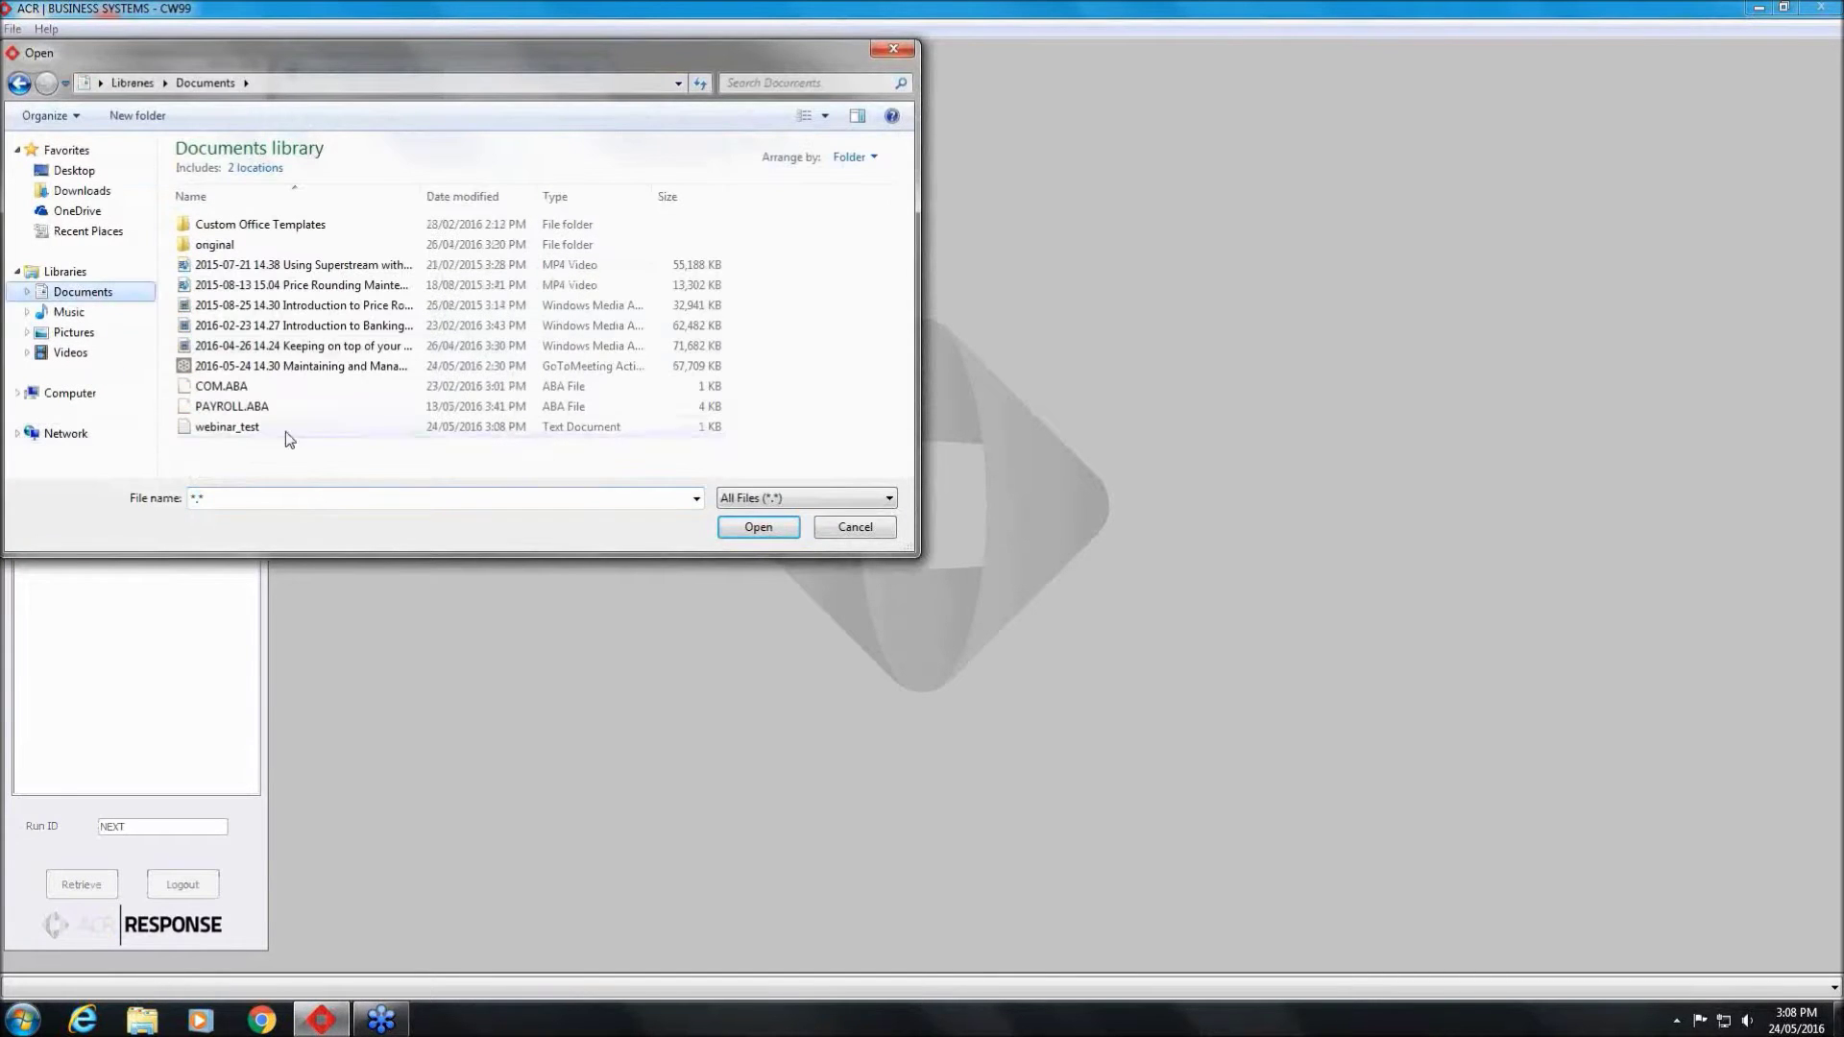
{"action": "left_click", "coordinate": [248, 428]}
{"action": "double_click", "coordinate": [248, 429]}
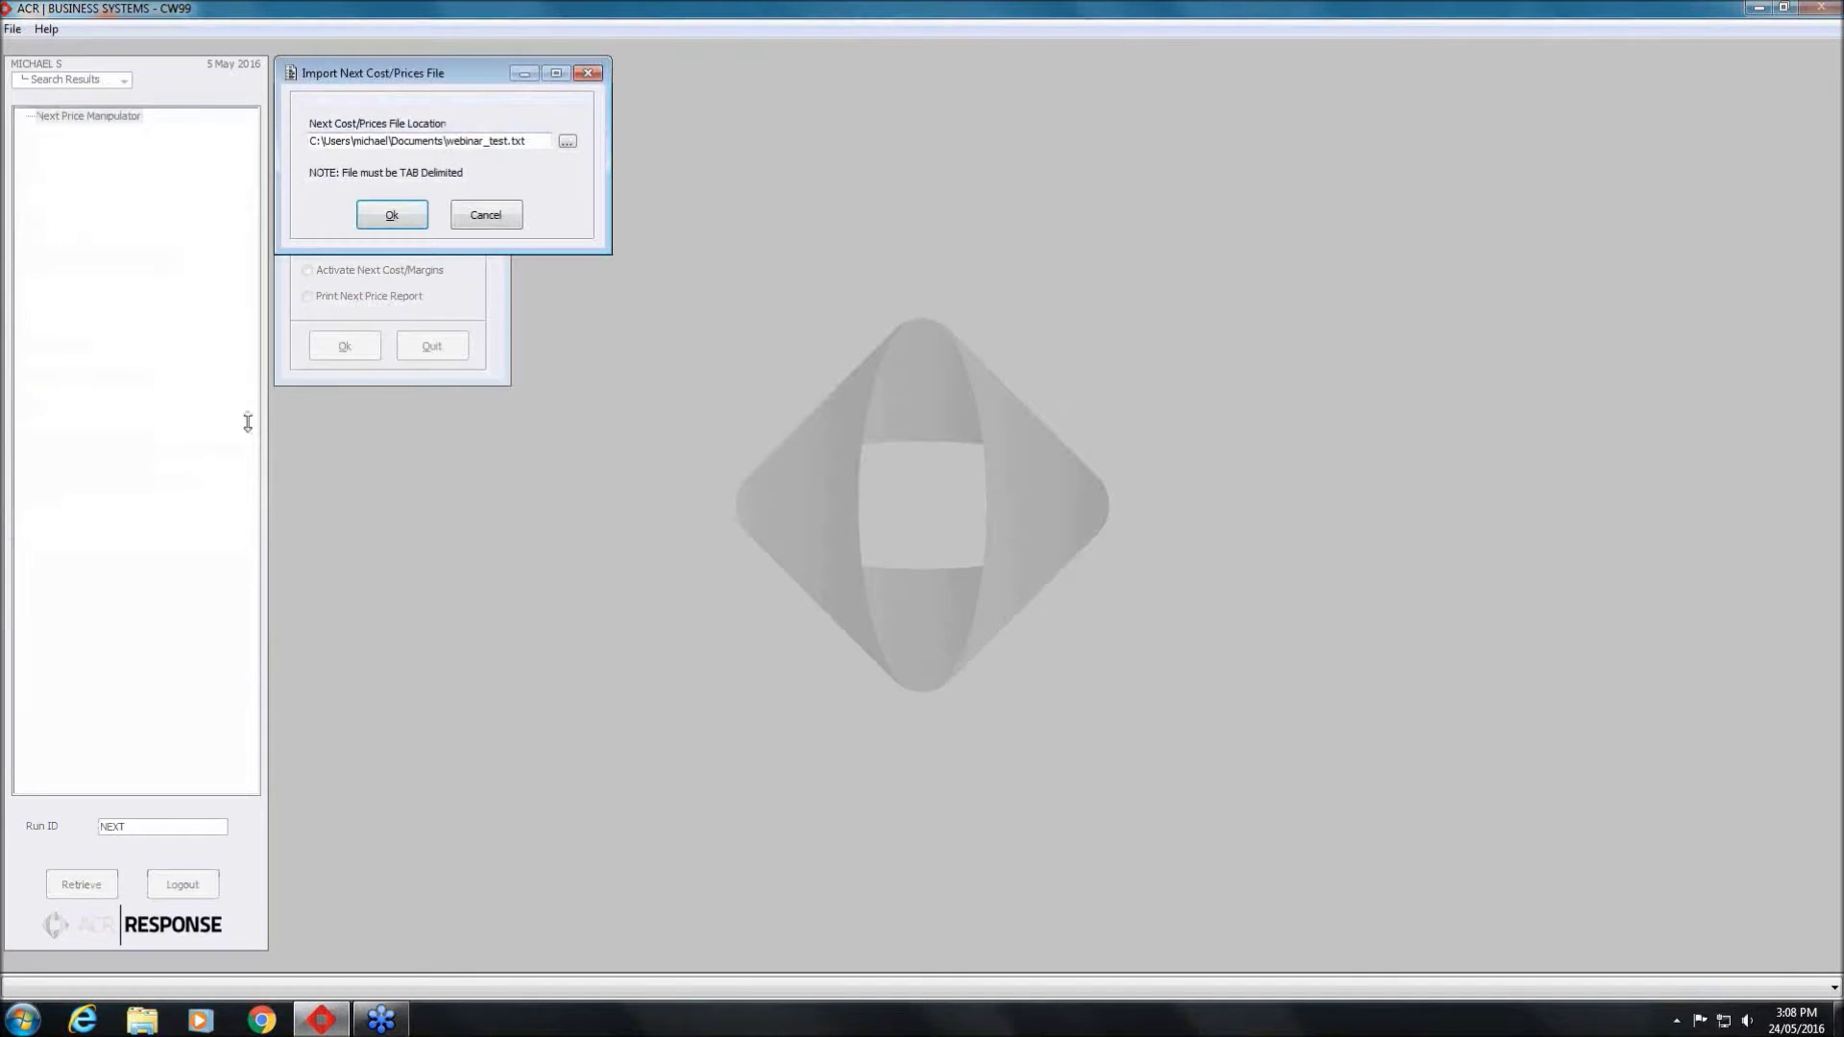
{"action": "left_click", "coordinate": [414, 221]}
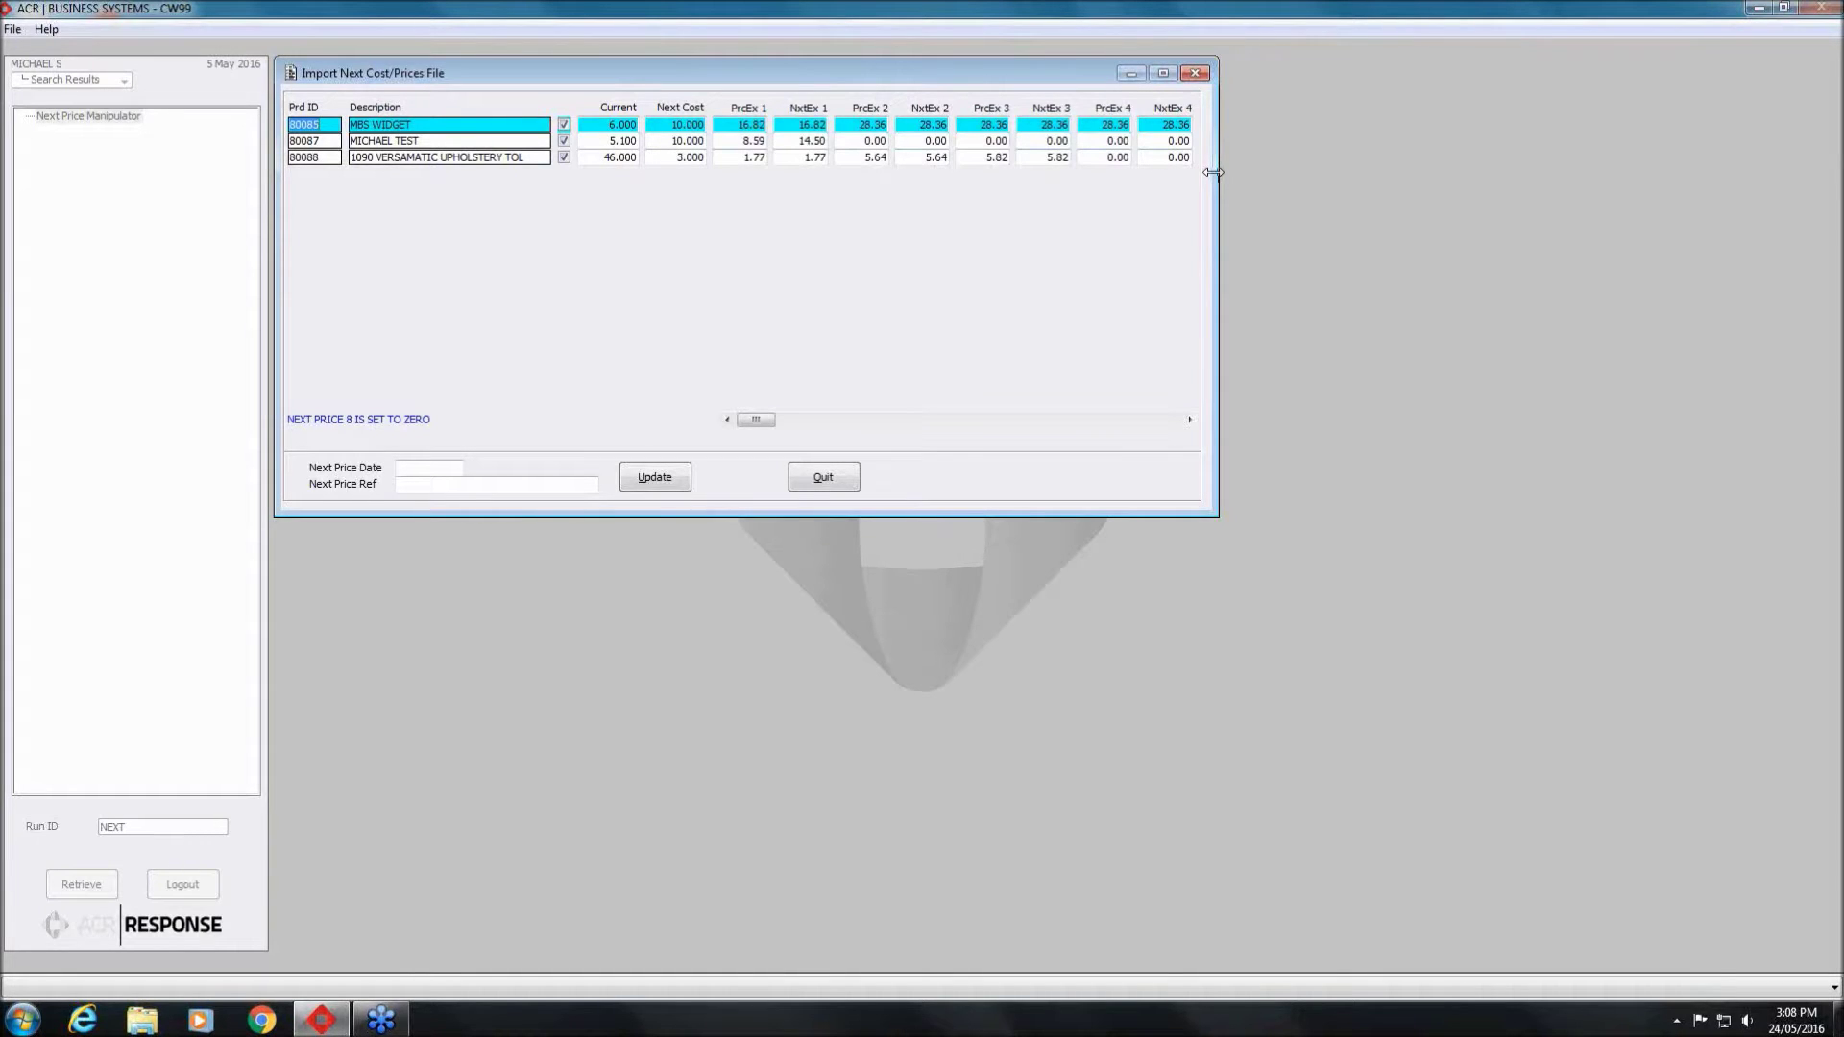
Update the imported products with next price date 5 May 16 and reference WEBINAR, continuing past the warnings, and leave the manipulator
{"action": "left_click", "coordinate": [412, 470]}
{"action": "type", "text": "05052016"}
{"action": "key", "text": "Tab"}
{"action": "left_click", "coordinate": [405, 484]}
{"action": "type", "text": "WEE"}
{"action": "type", "text": "INAR"}
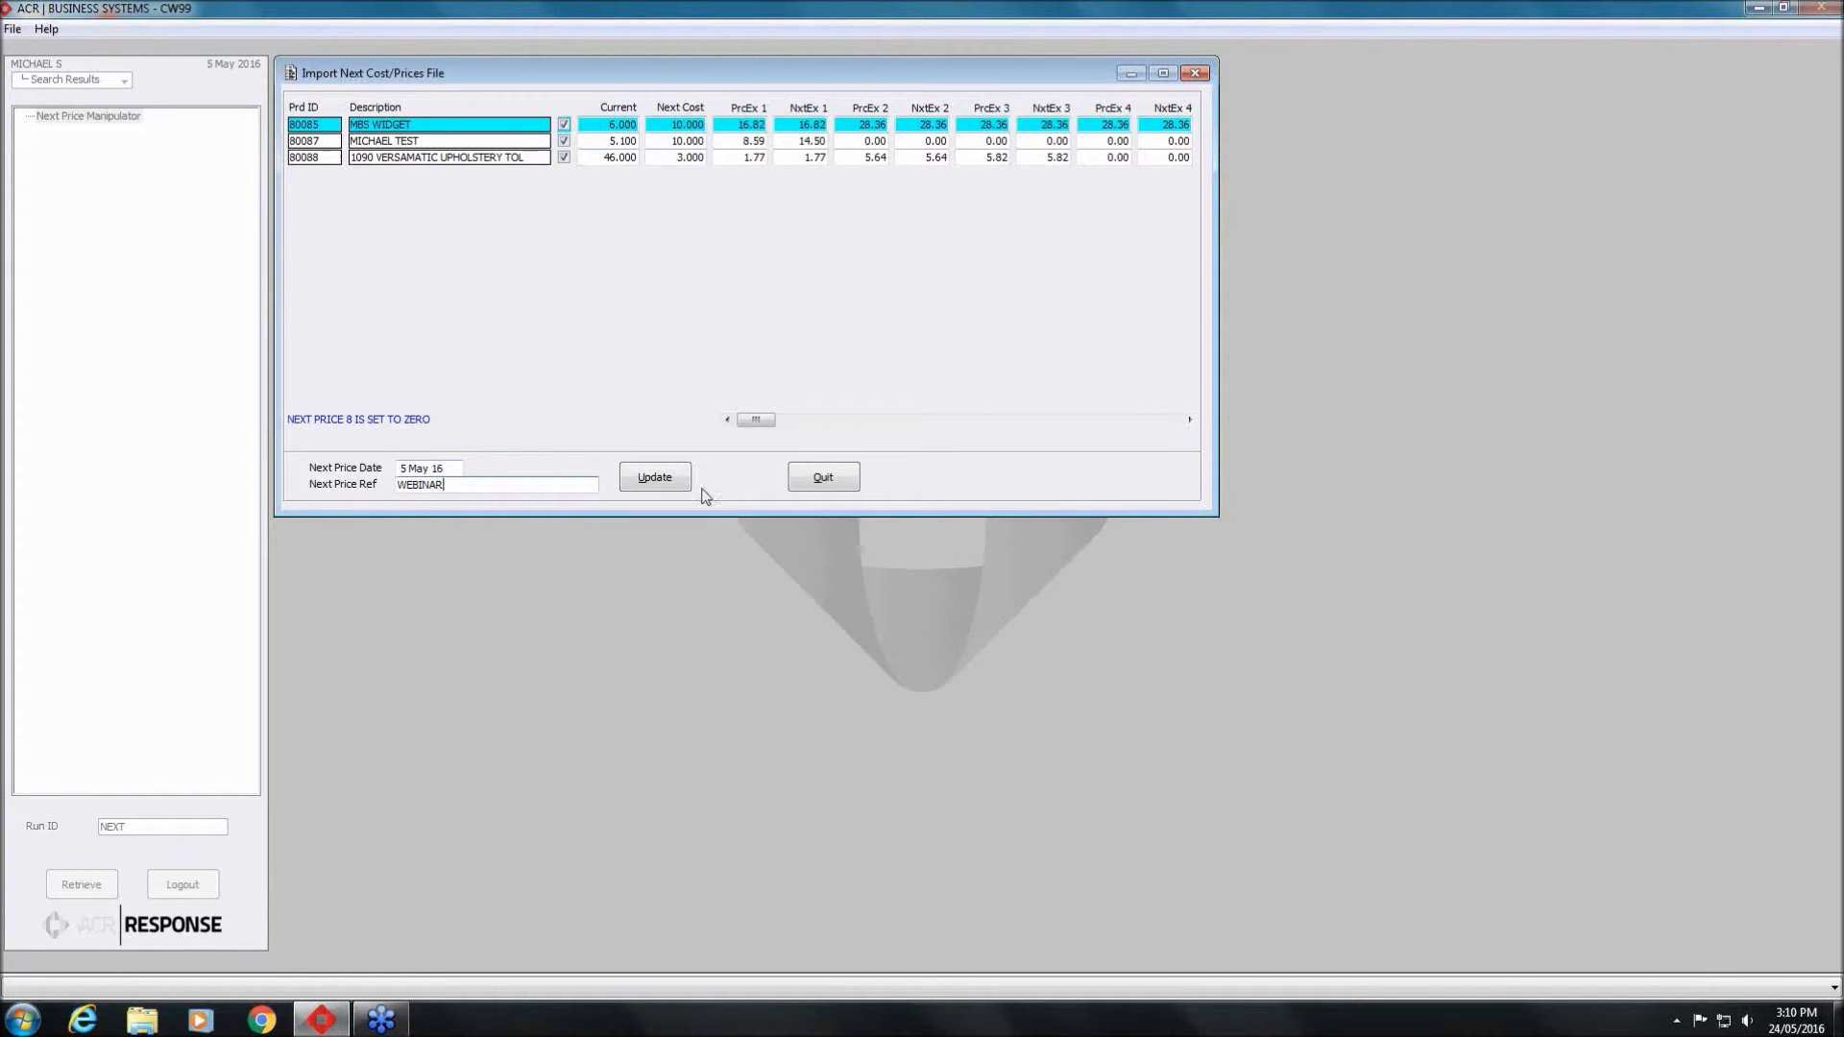
{"action": "left_click", "coordinate": [658, 481]}
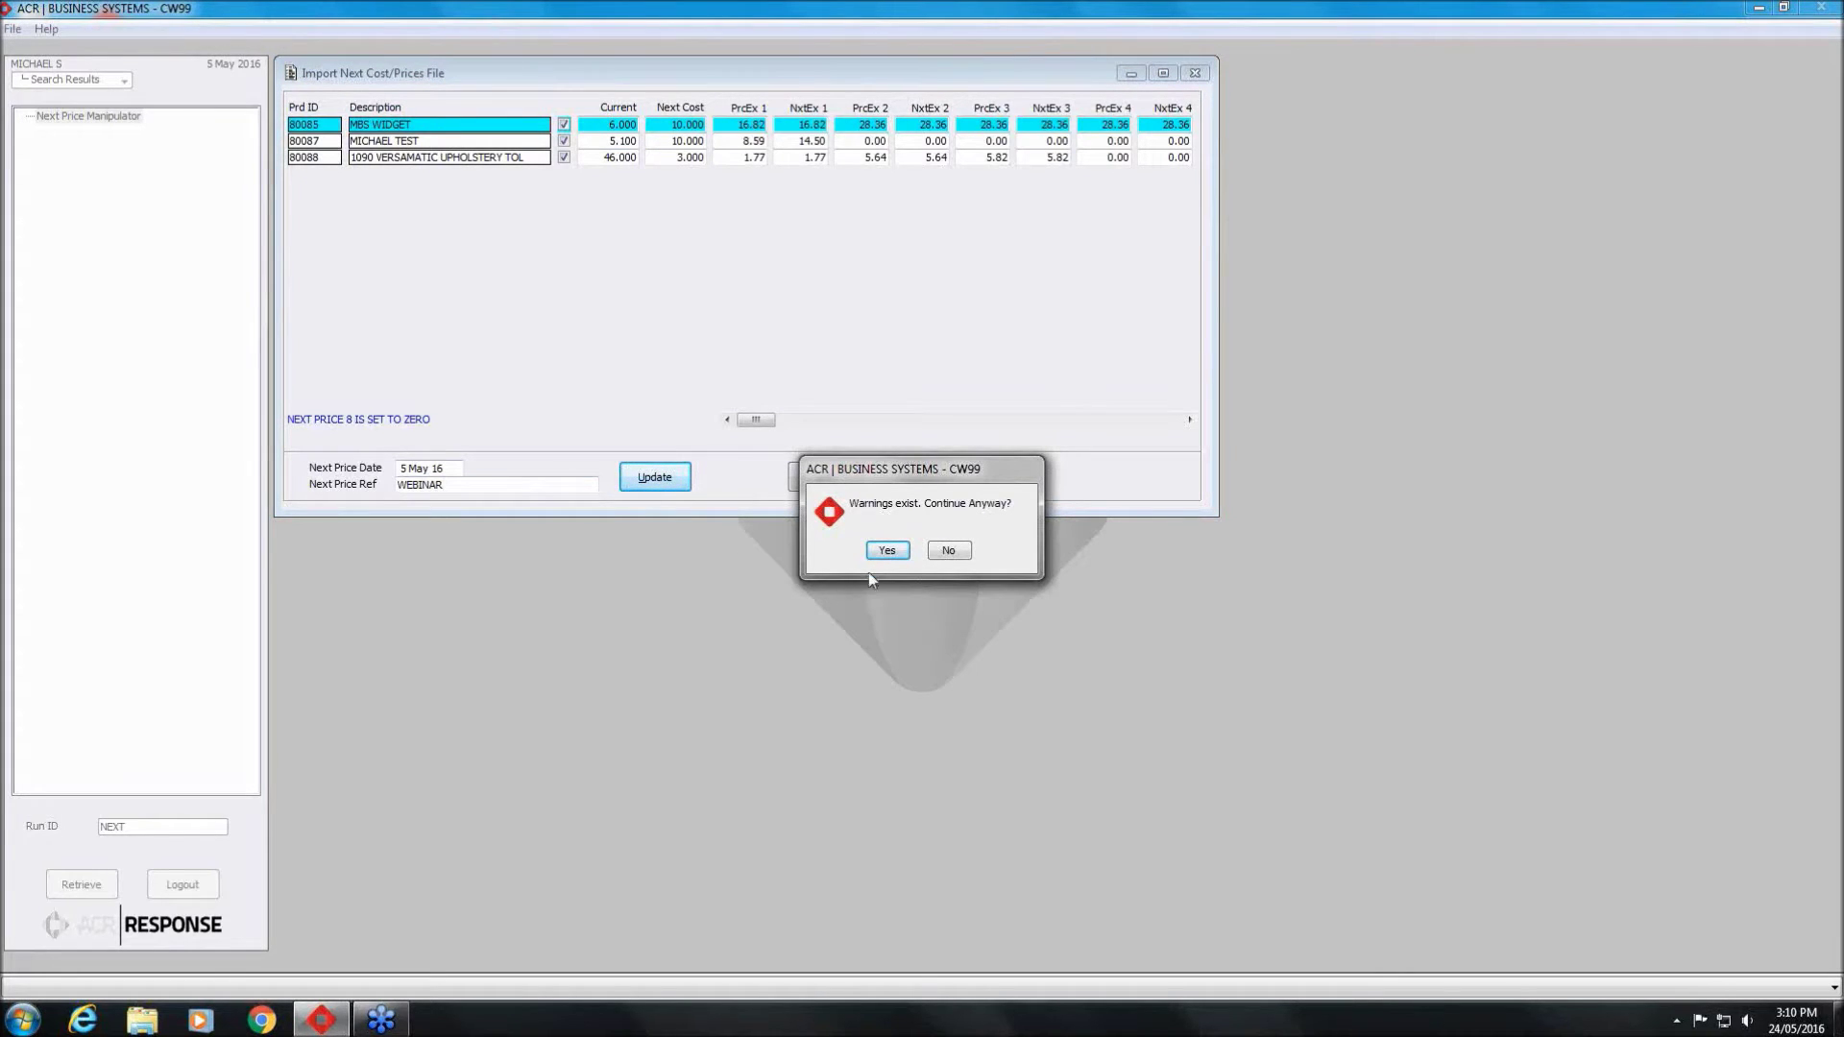
{"action": "left_click", "coordinate": [891, 549]}
{"action": "left_click", "coordinate": [450, 361]}
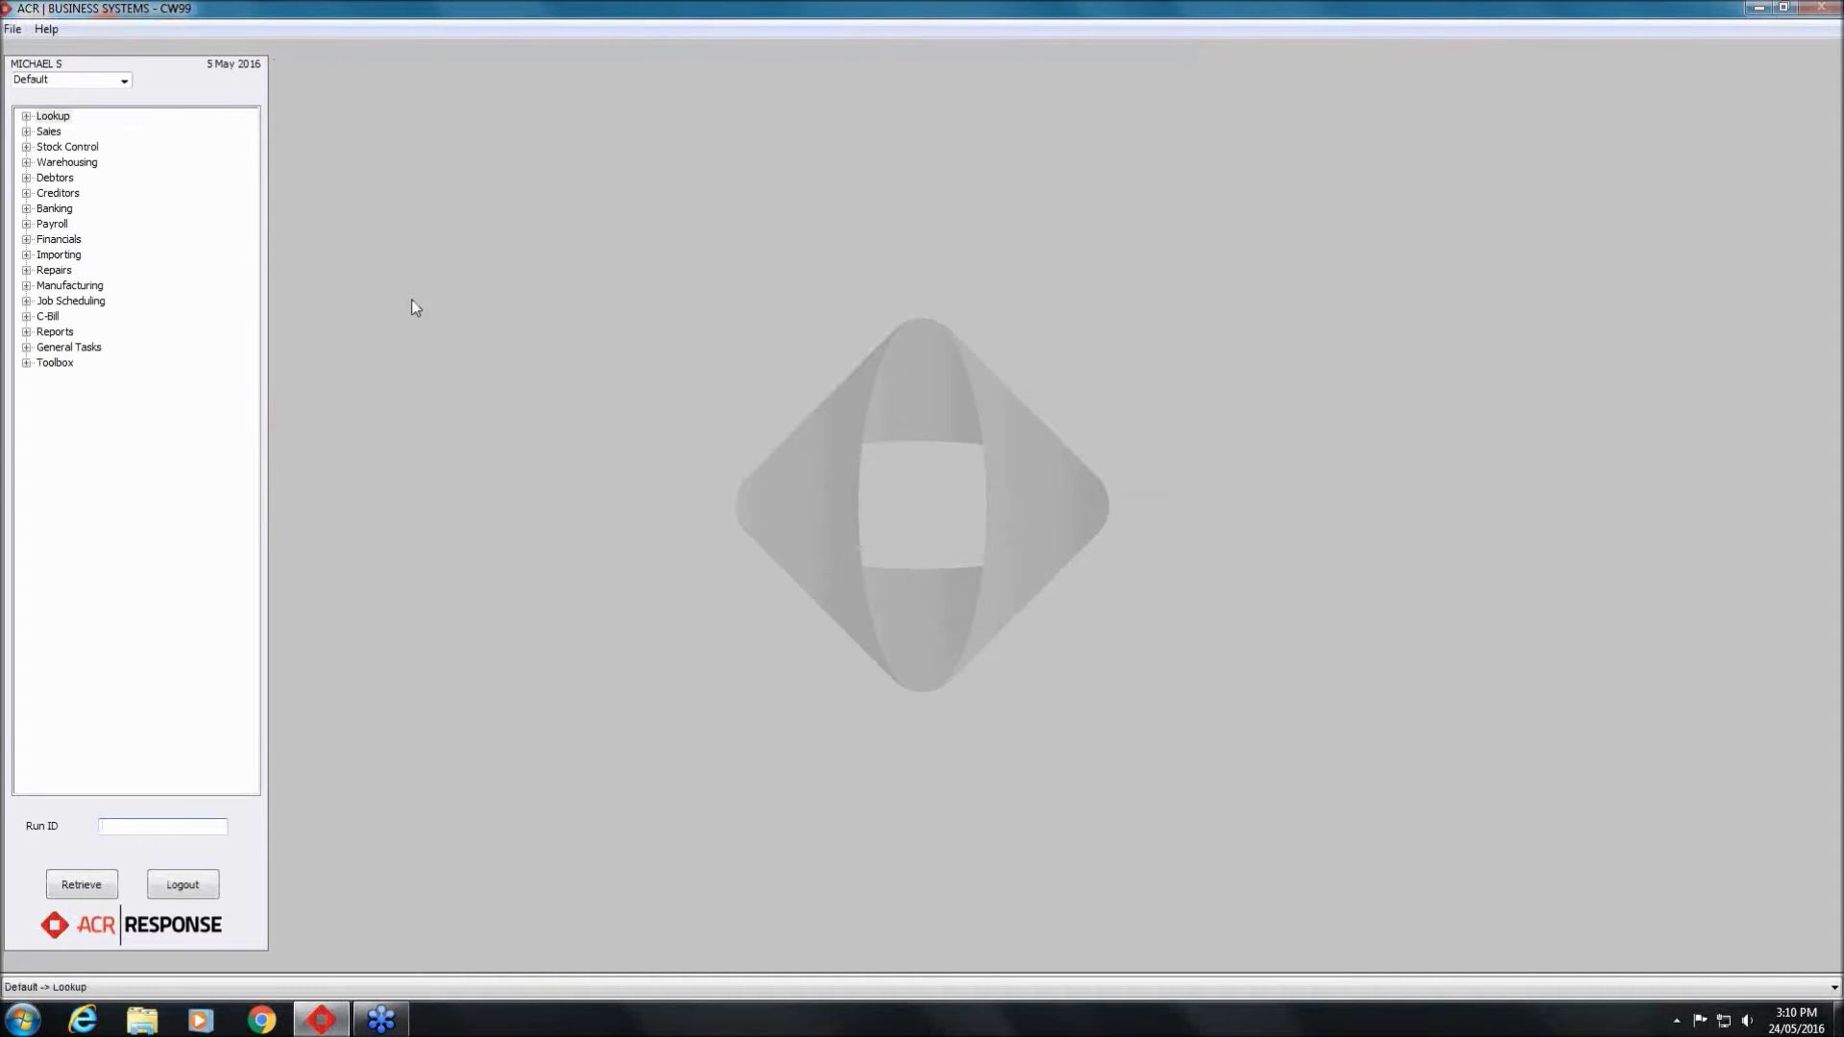
Open product 80085 in Product Maintenance Shoptalk and check its next prices, next price date and reference
{"action": "left_click", "coordinate": [27, 117]}
{"action": "double_click", "coordinate": [88, 180]}
{"action": "type", "text": "80085"}
{"action": "key", "text": "Return"}
{"action": "left_click", "coordinate": [447, 373]}
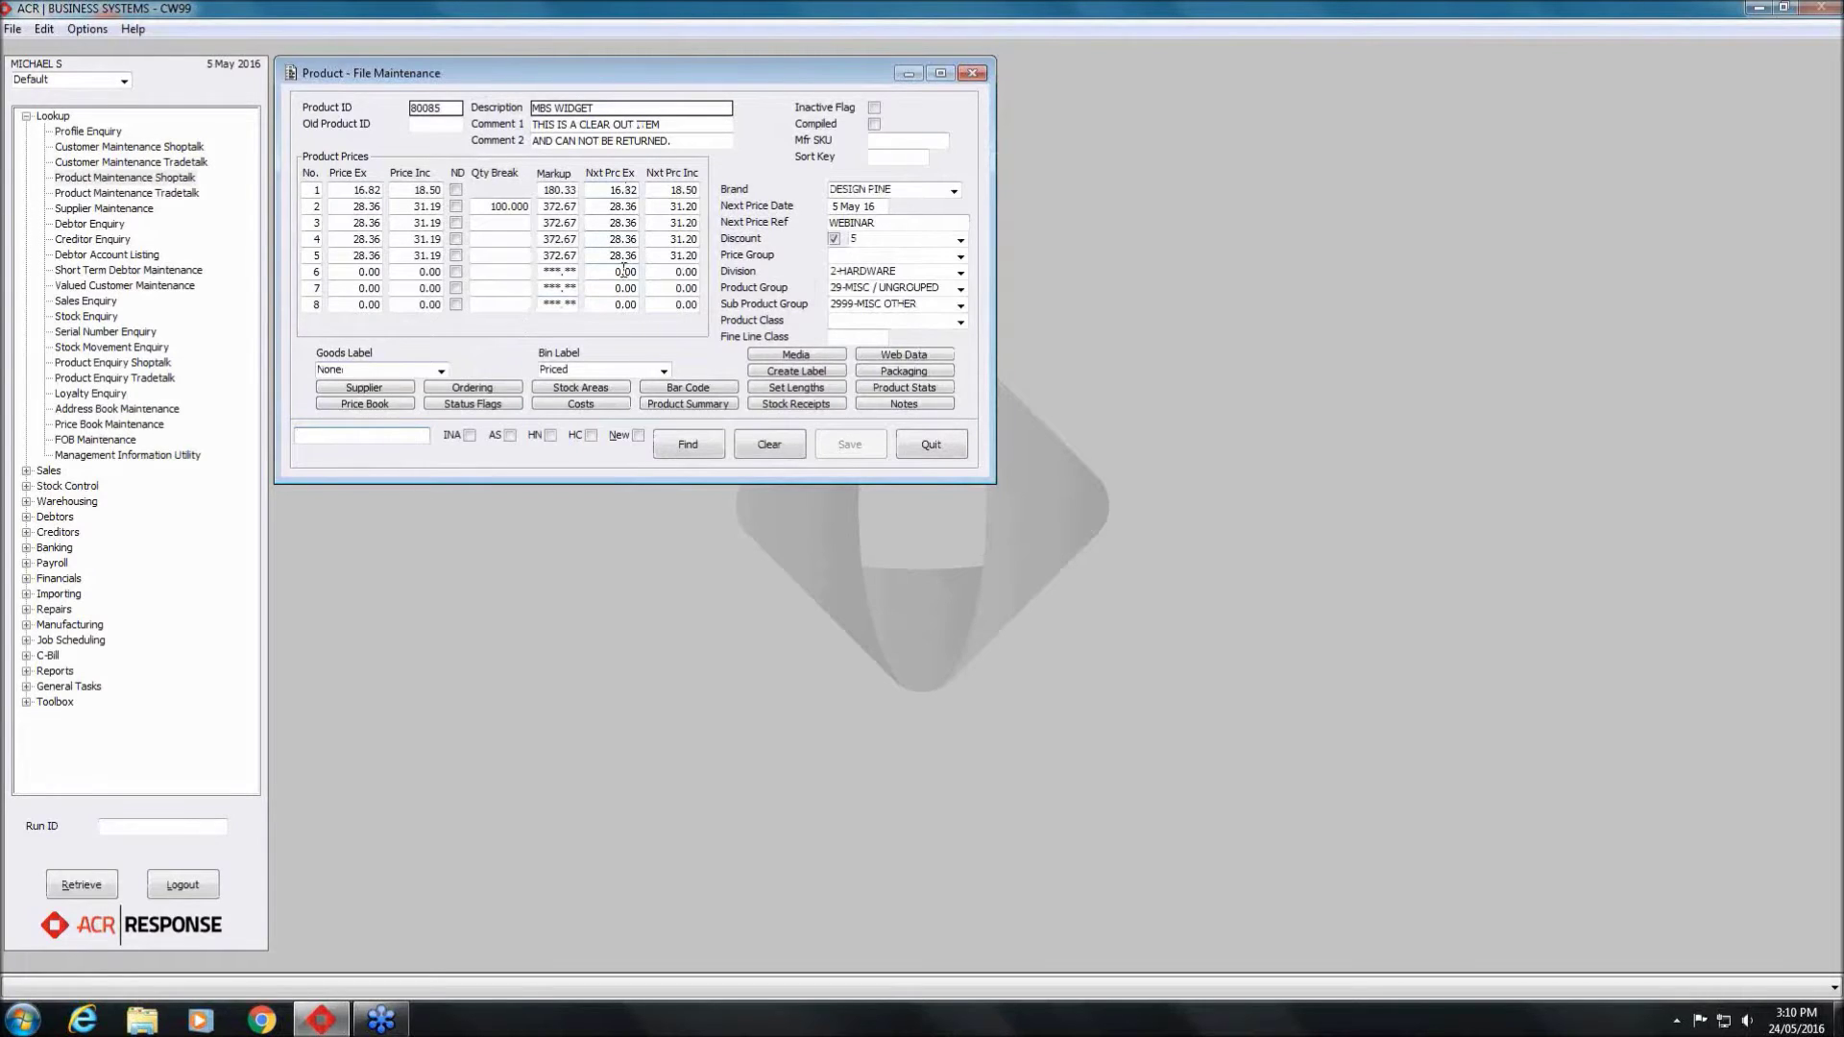
{"action": "left_click", "coordinate": [874, 207]}
{"action": "key", "text": "Tab"}
Check the next cost in the costing details of product 80085 and close the product record unchanged
{"action": "left_click", "coordinate": [582, 404]}
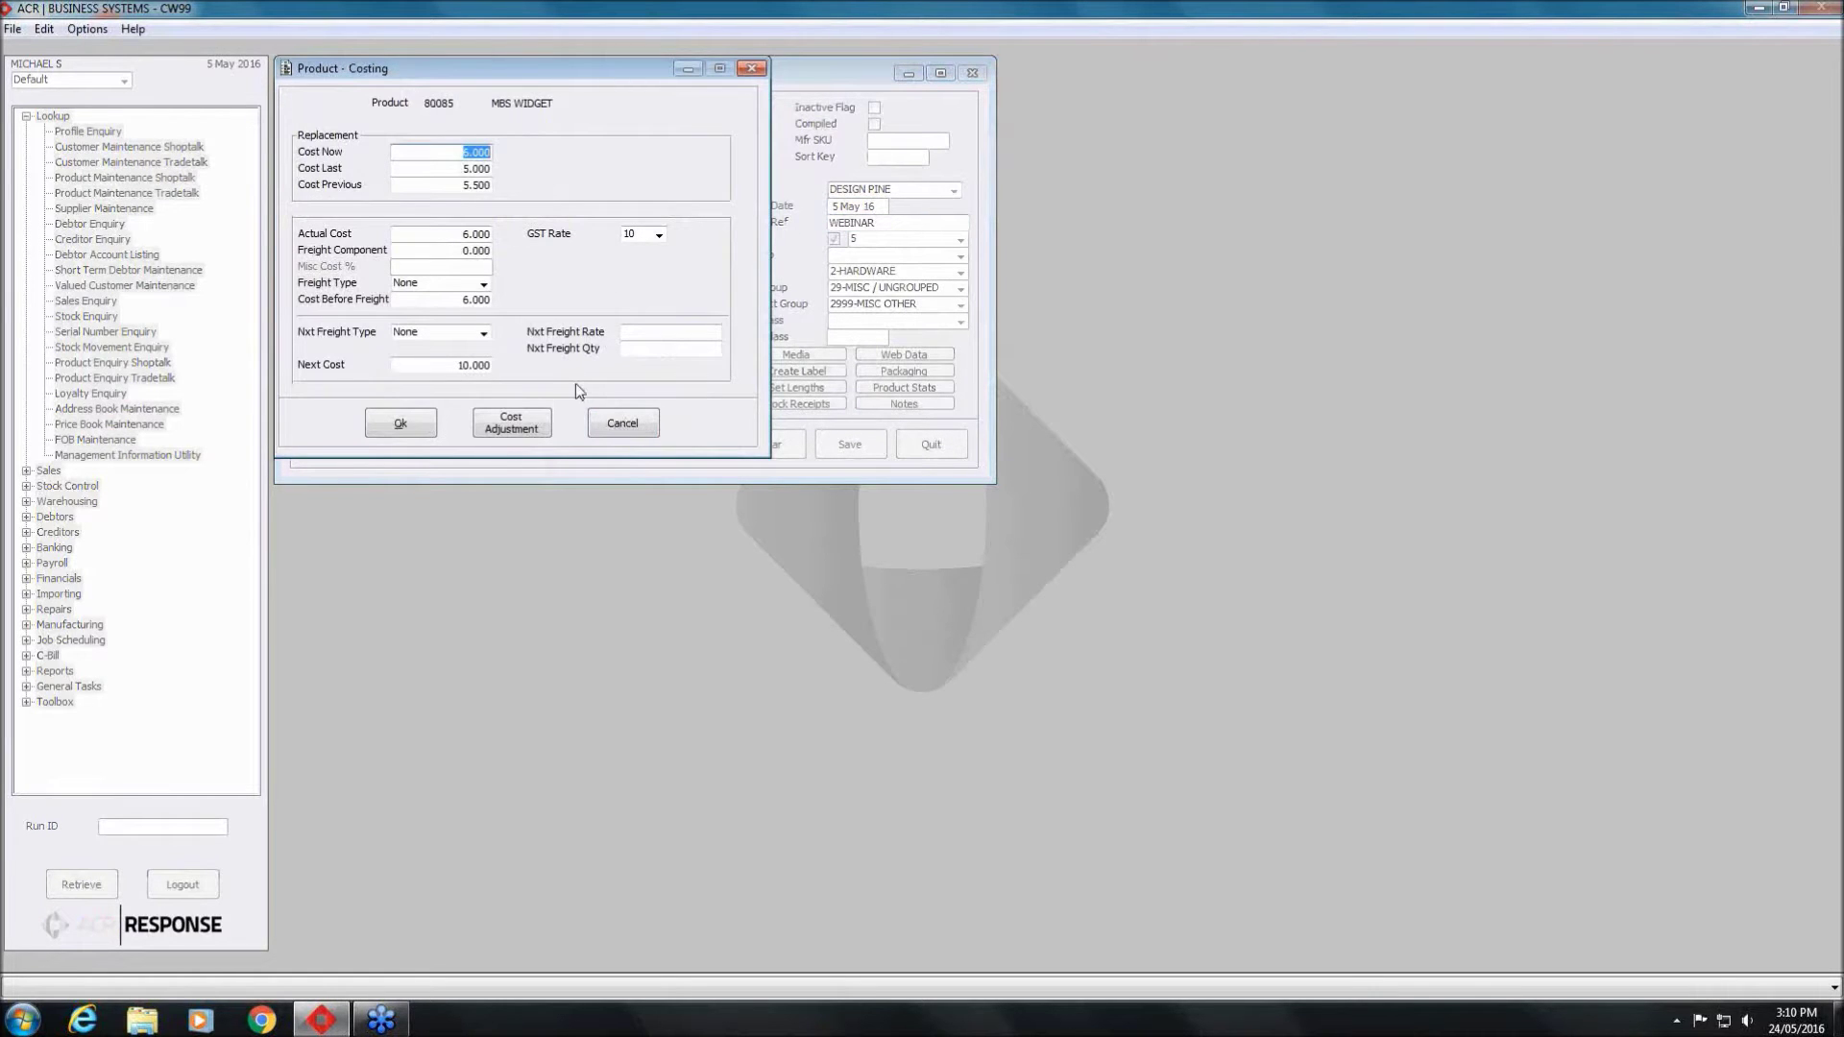
{"action": "type", "text": "5"}
{"action": "left_click_drag", "start_coordinate": [450, 370], "coordinate": [540, 367]}
{"action": "left_click", "coordinate": [612, 428]}
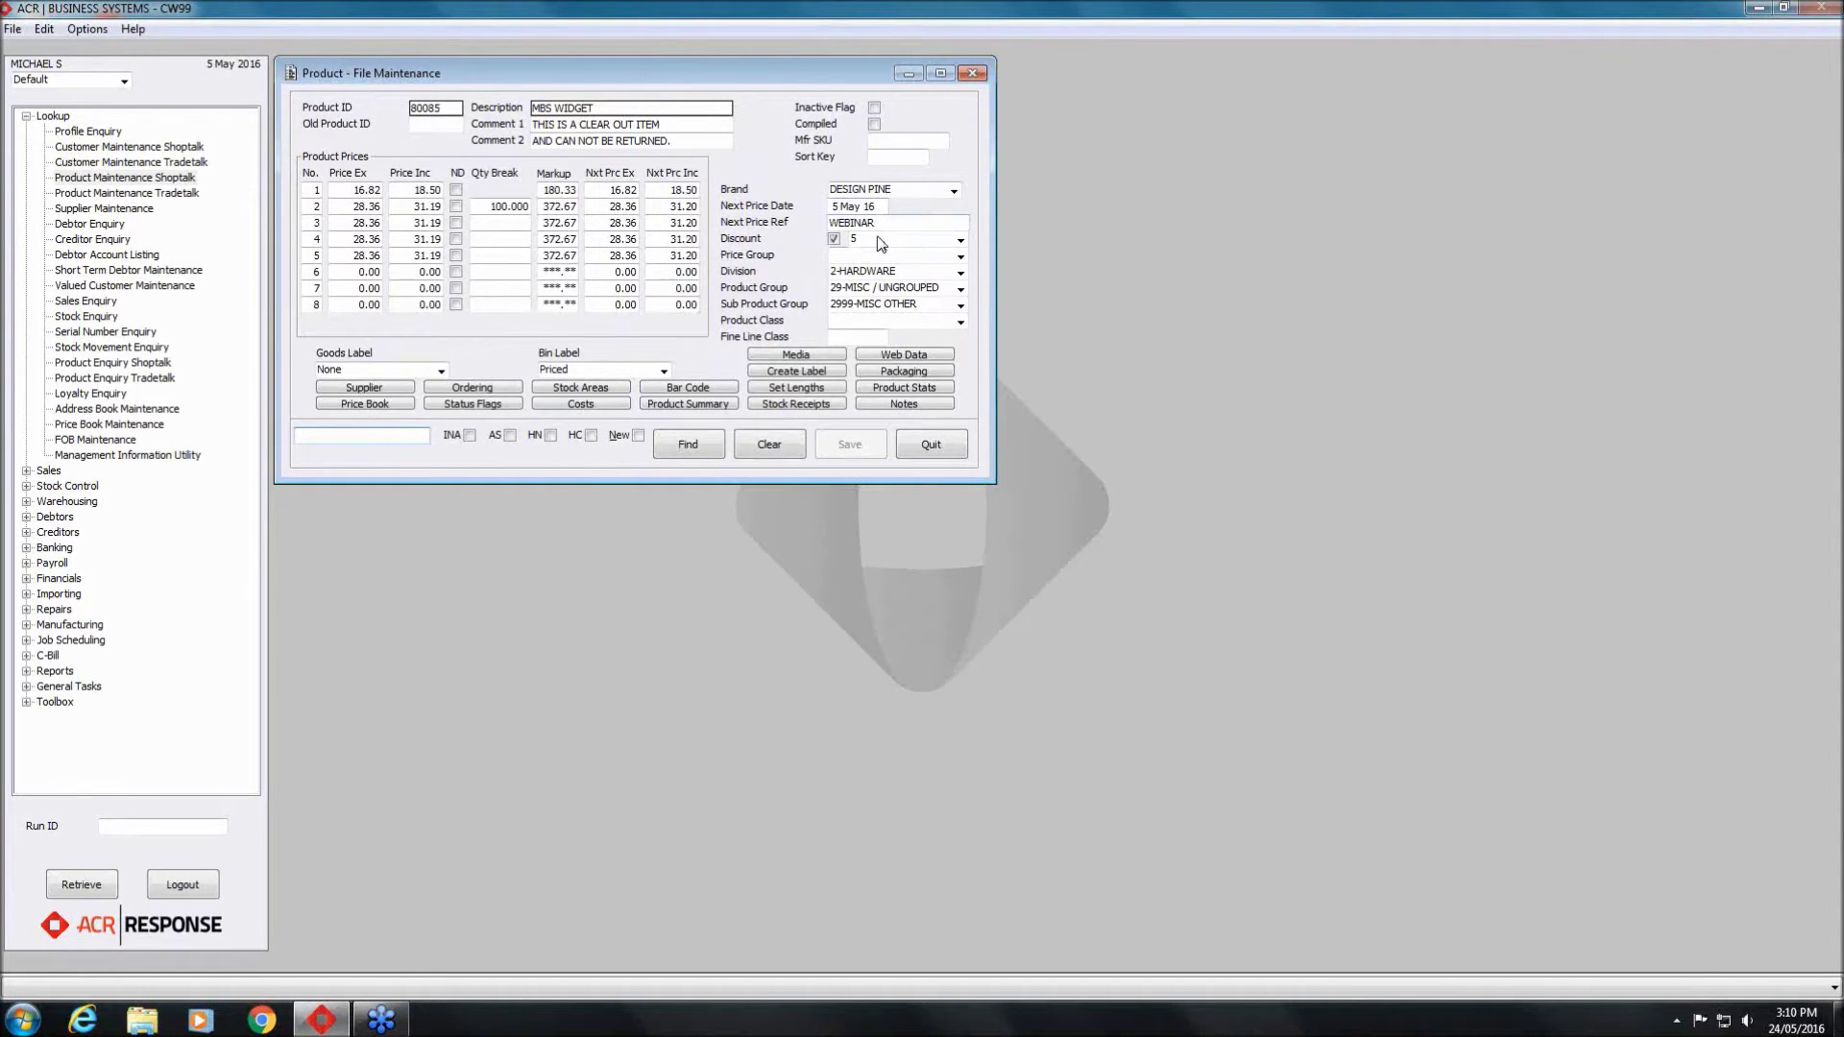
{"action": "left_click", "coordinate": [931, 444]}
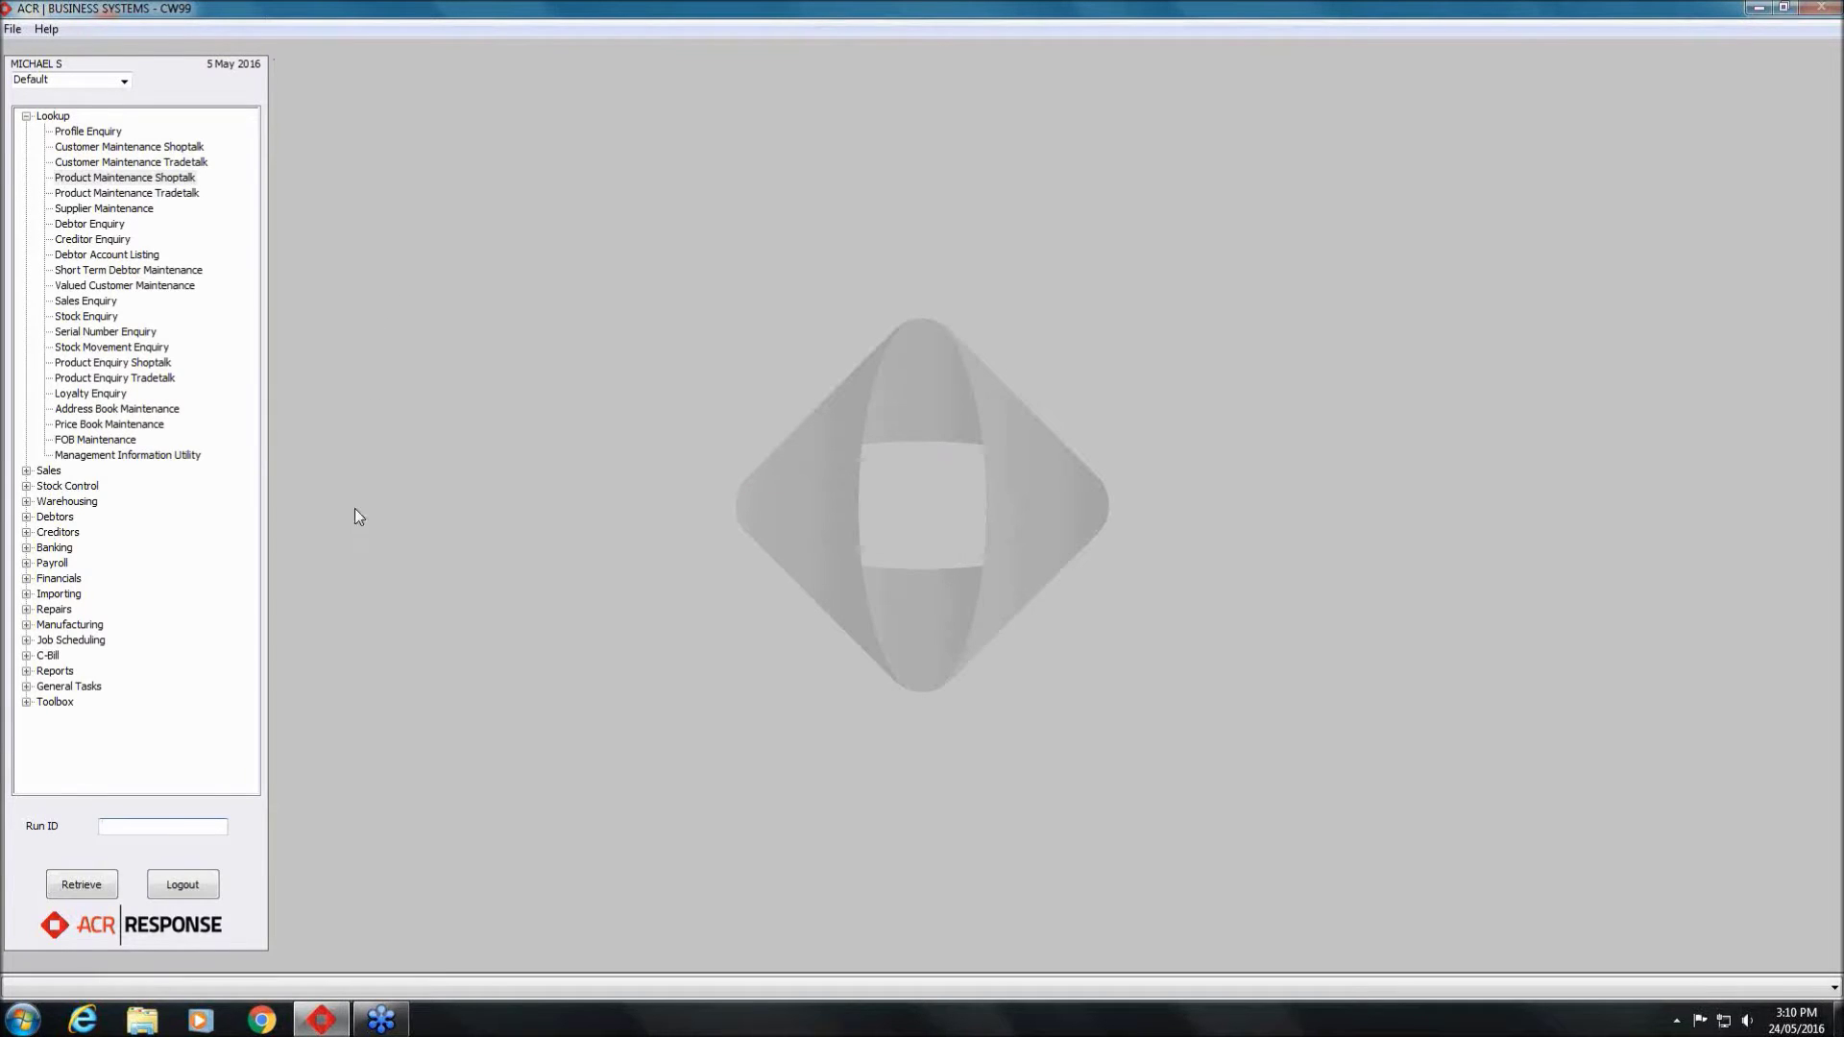
Find the Next Price Manipulator with run ID NEXT and open Activate Next Cost/Margins
{"action": "type", "text": "NEXT"}
{"action": "double_click", "coordinate": [96, 115]}
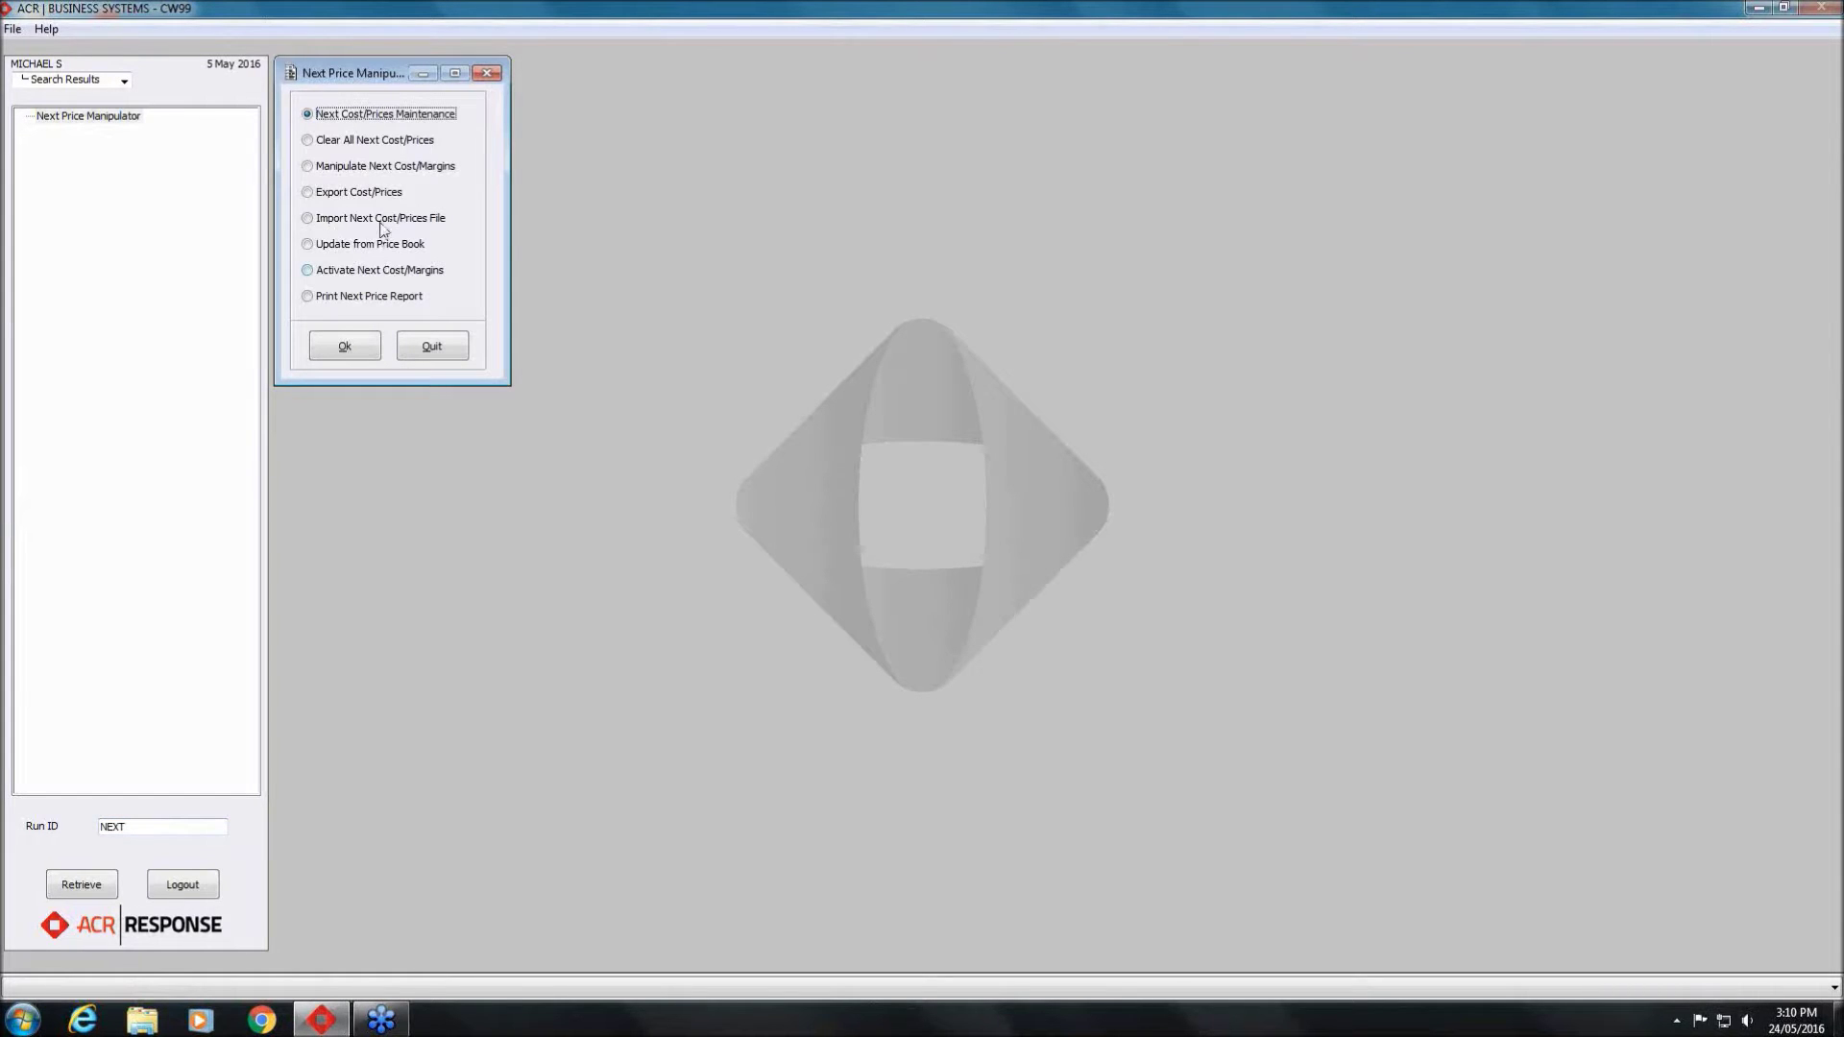
{"action": "left_click", "coordinate": [377, 271]}
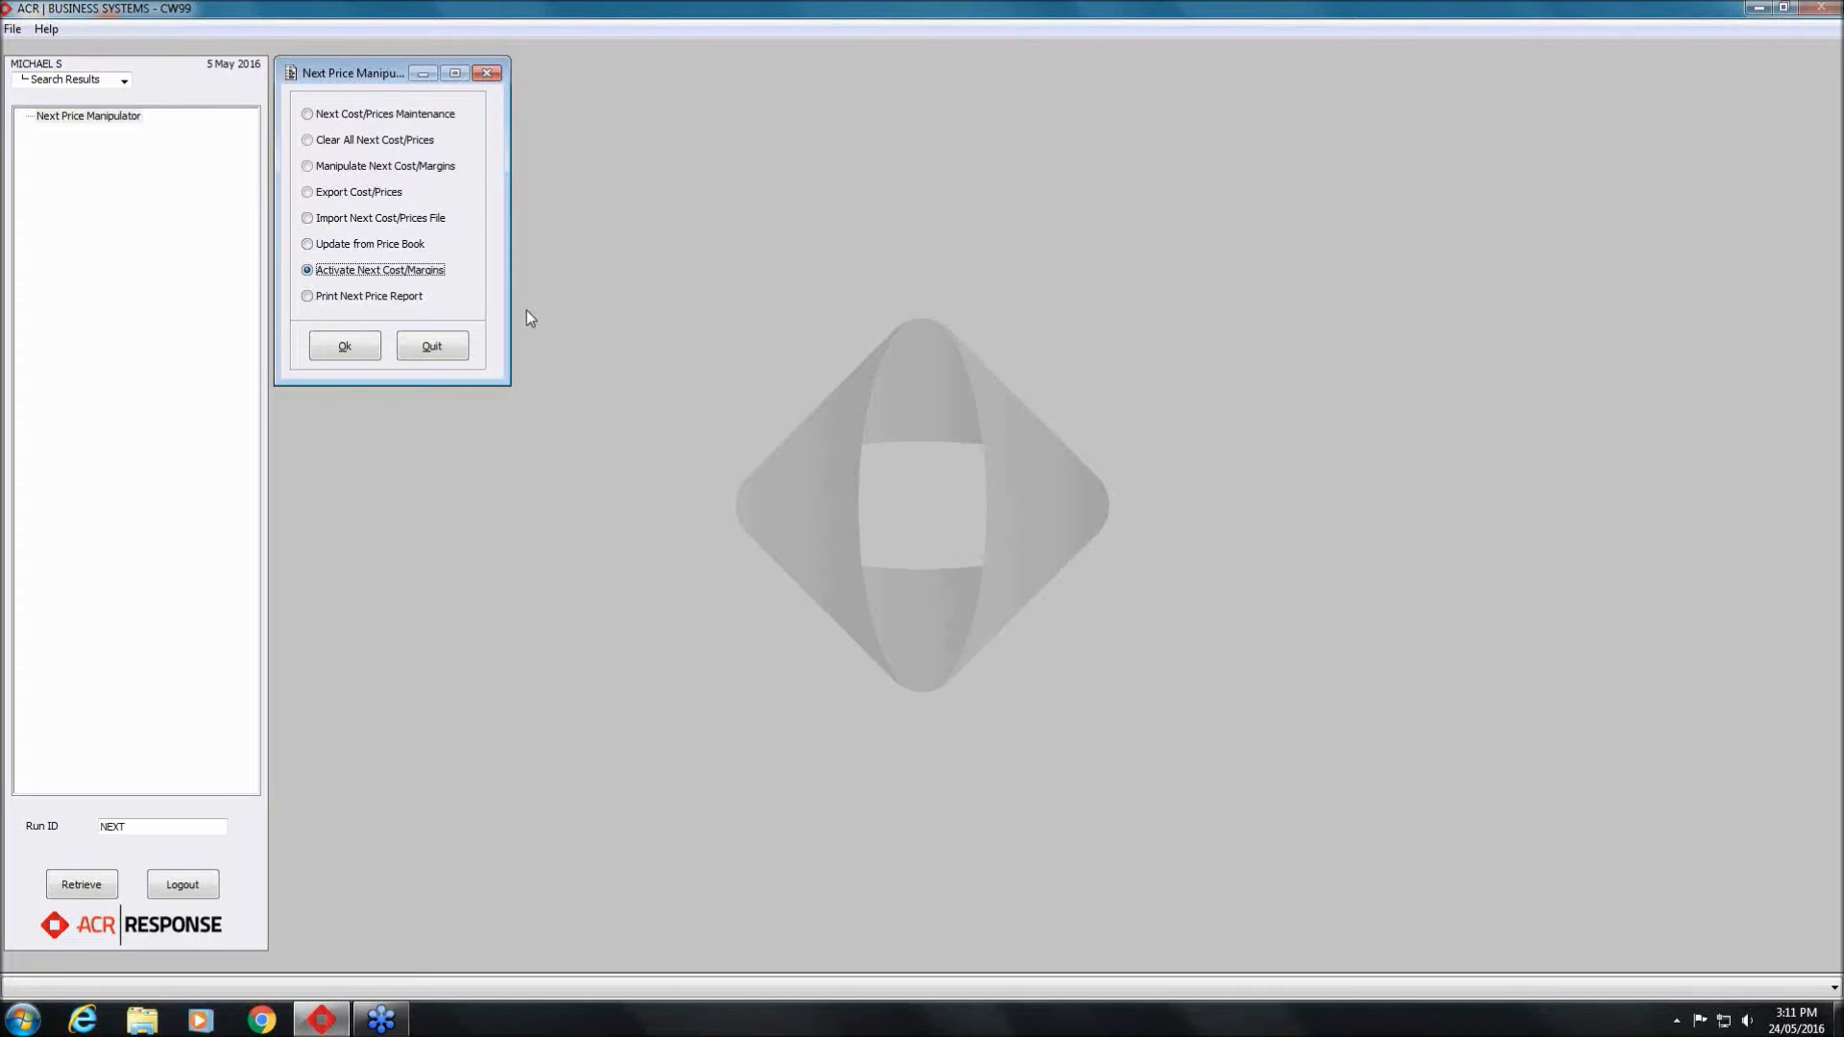
{"action": "left_click", "coordinate": [1592, 944]}
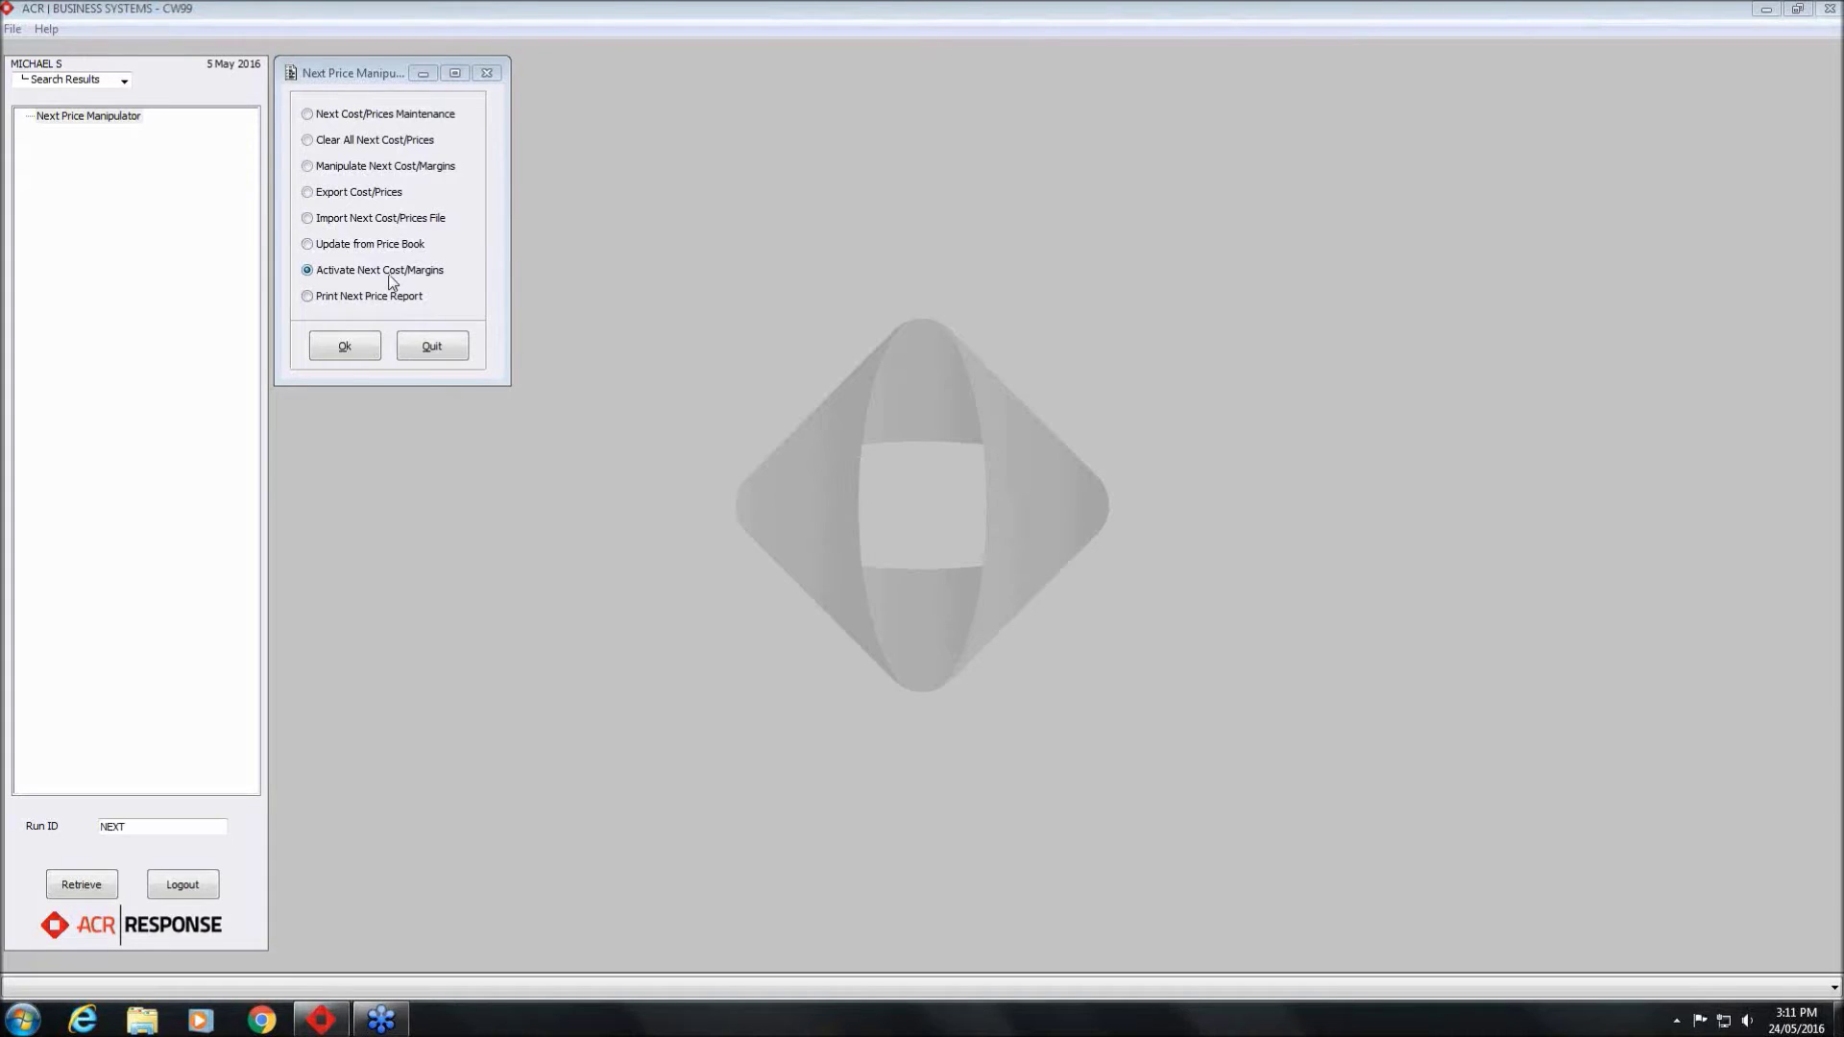
{"action": "left_click", "coordinate": [345, 345]}
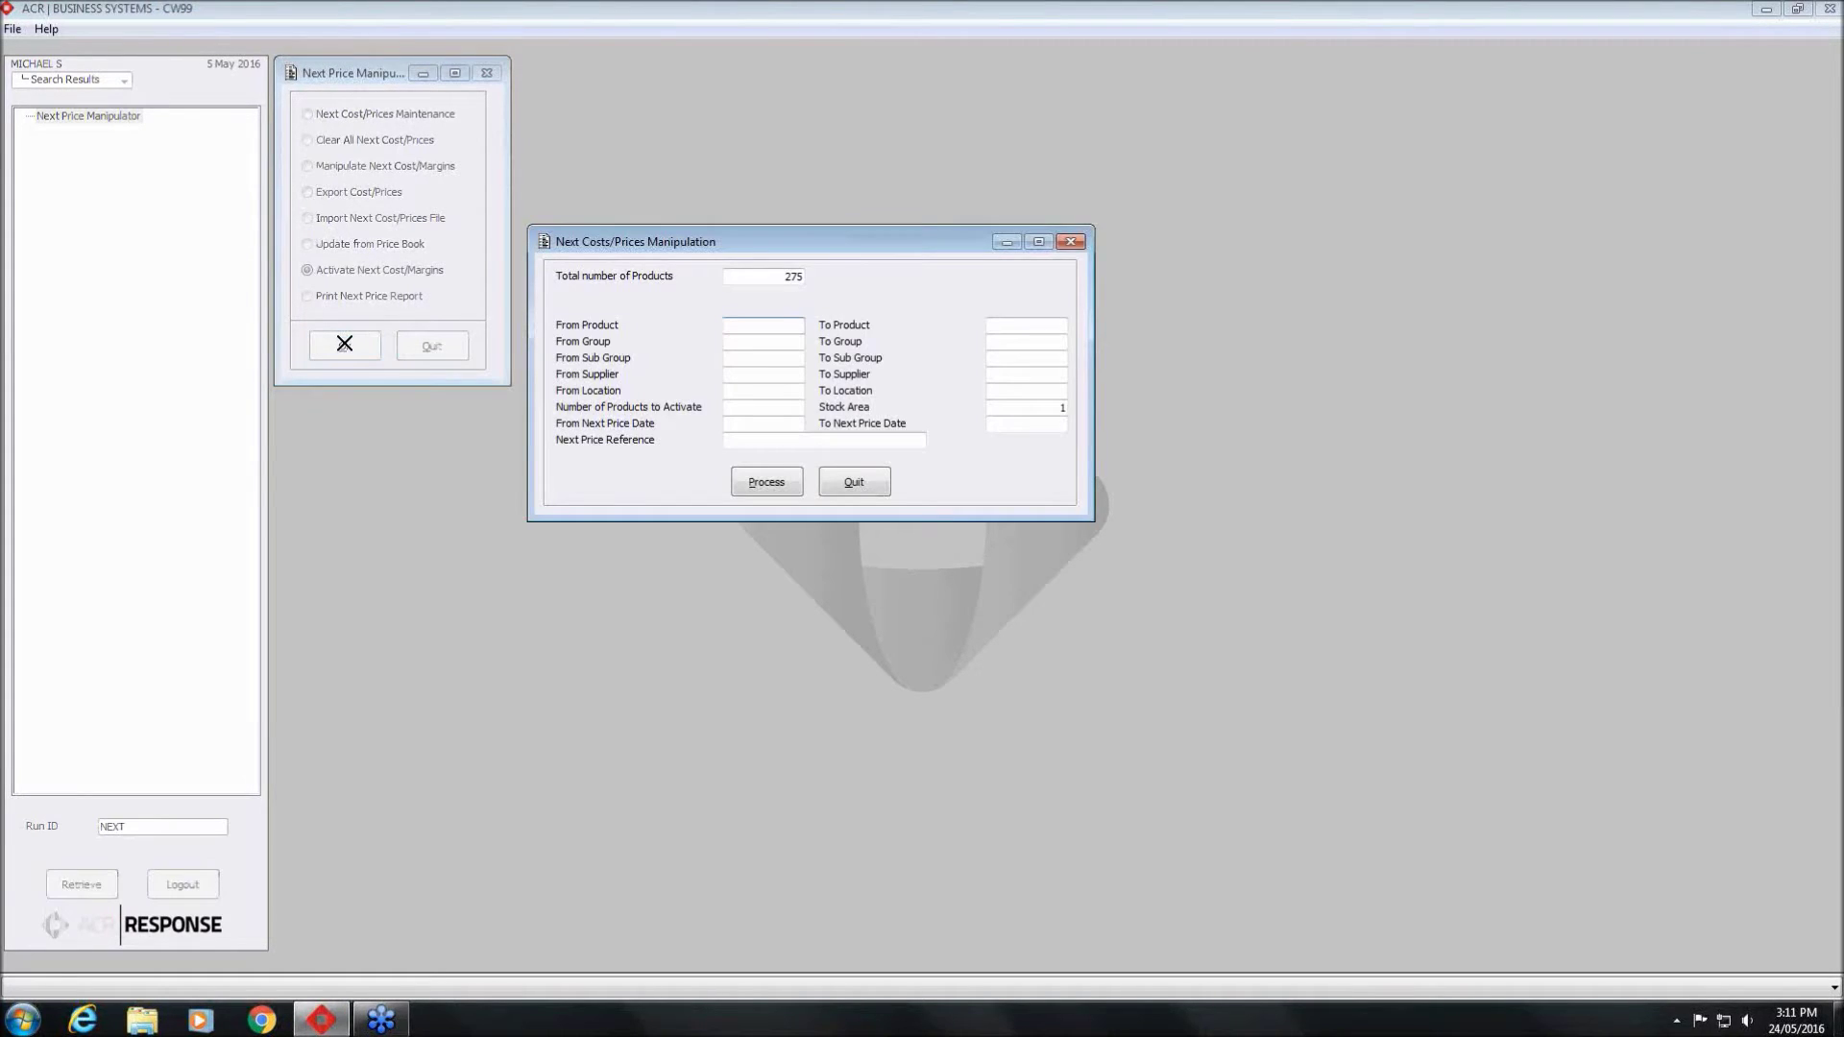
Review the total number of products and the product, group, supplier, location and quantity filters for activation
{"action": "left_click_drag", "start_coordinate": [785, 275], "coordinate": [826, 274]}
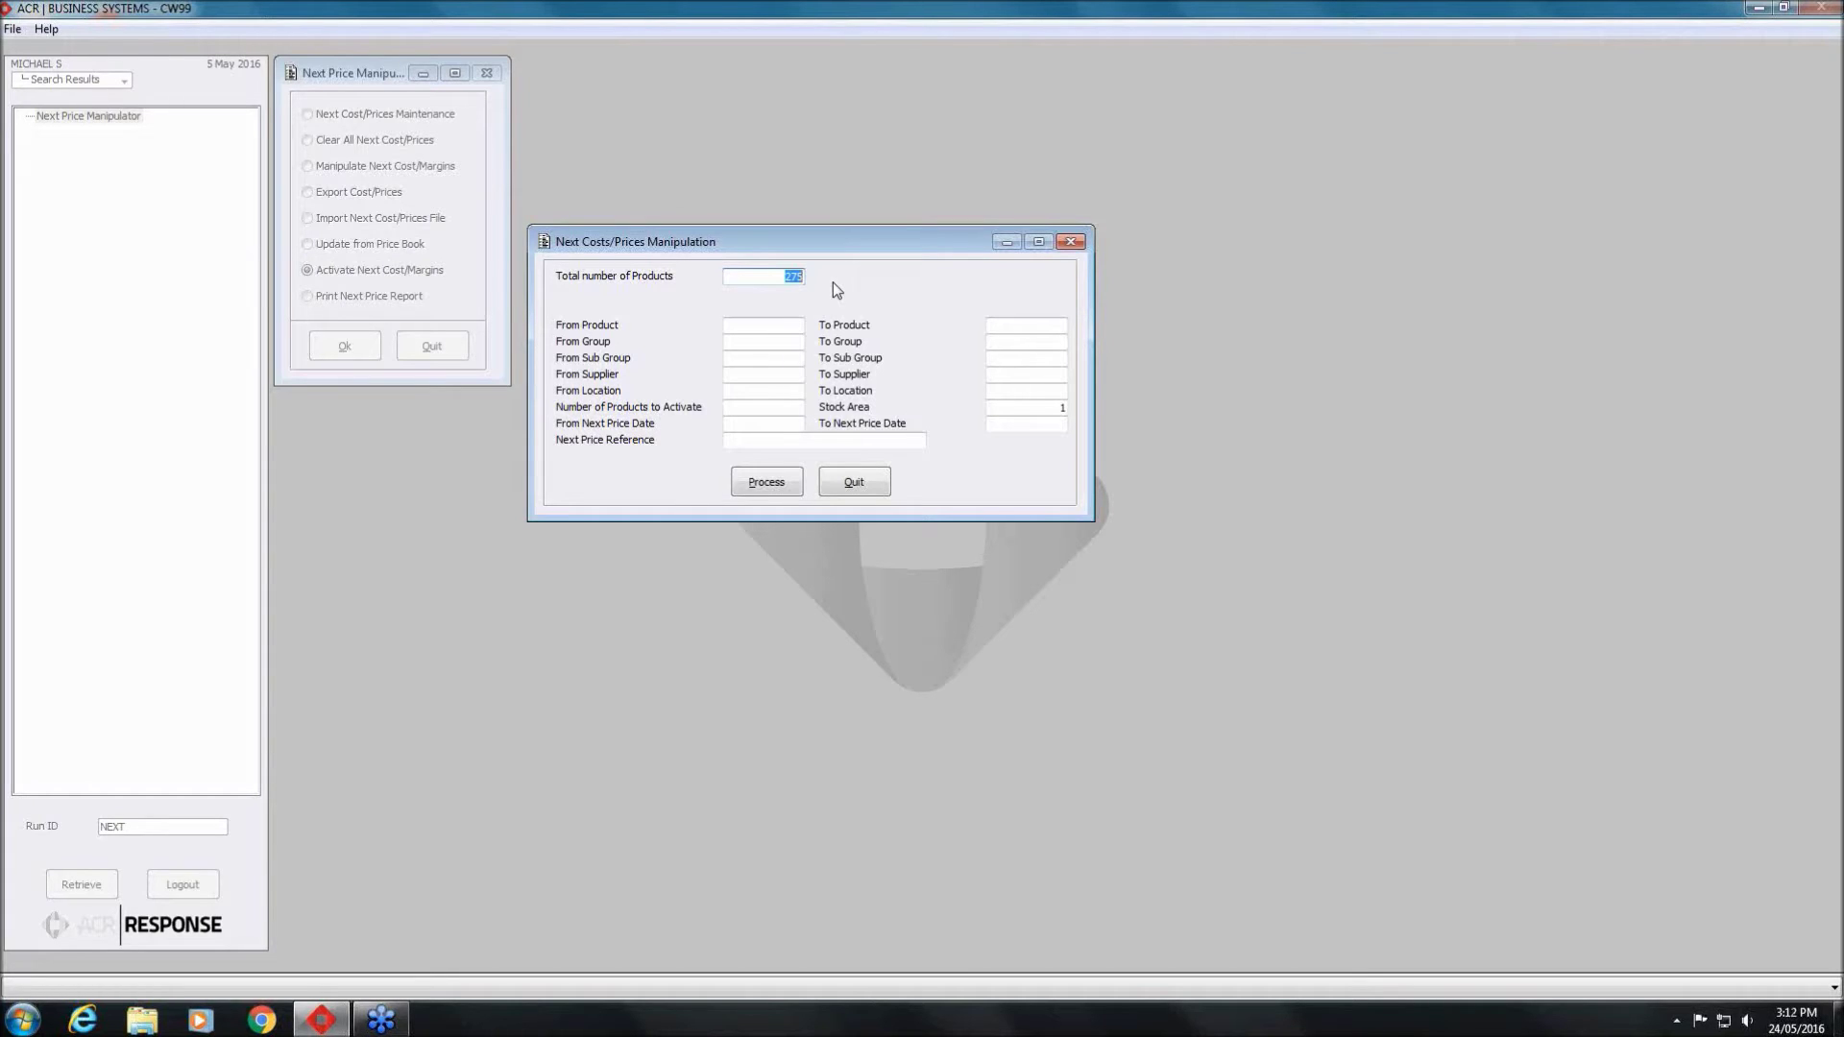
{"action": "left_click", "coordinate": [756, 326]}
{"action": "key", "text": "Tab"}
{"action": "key", "text": "Tab"}
{"action": "left_click", "coordinate": [740, 374]}
{"action": "left_click", "coordinate": [740, 391]}
{"action": "left_click", "coordinate": [740, 408]}
Limit the activation to next price dates from 5 May 16 to 5 May 16
{"action": "left_click", "coordinate": [739, 423]}
{"action": "type", "text": "05052016"}
{"action": "key", "text": "Tab"}
{"action": "type", "text": "05052016"}
{"action": "key", "text": "Tab"}
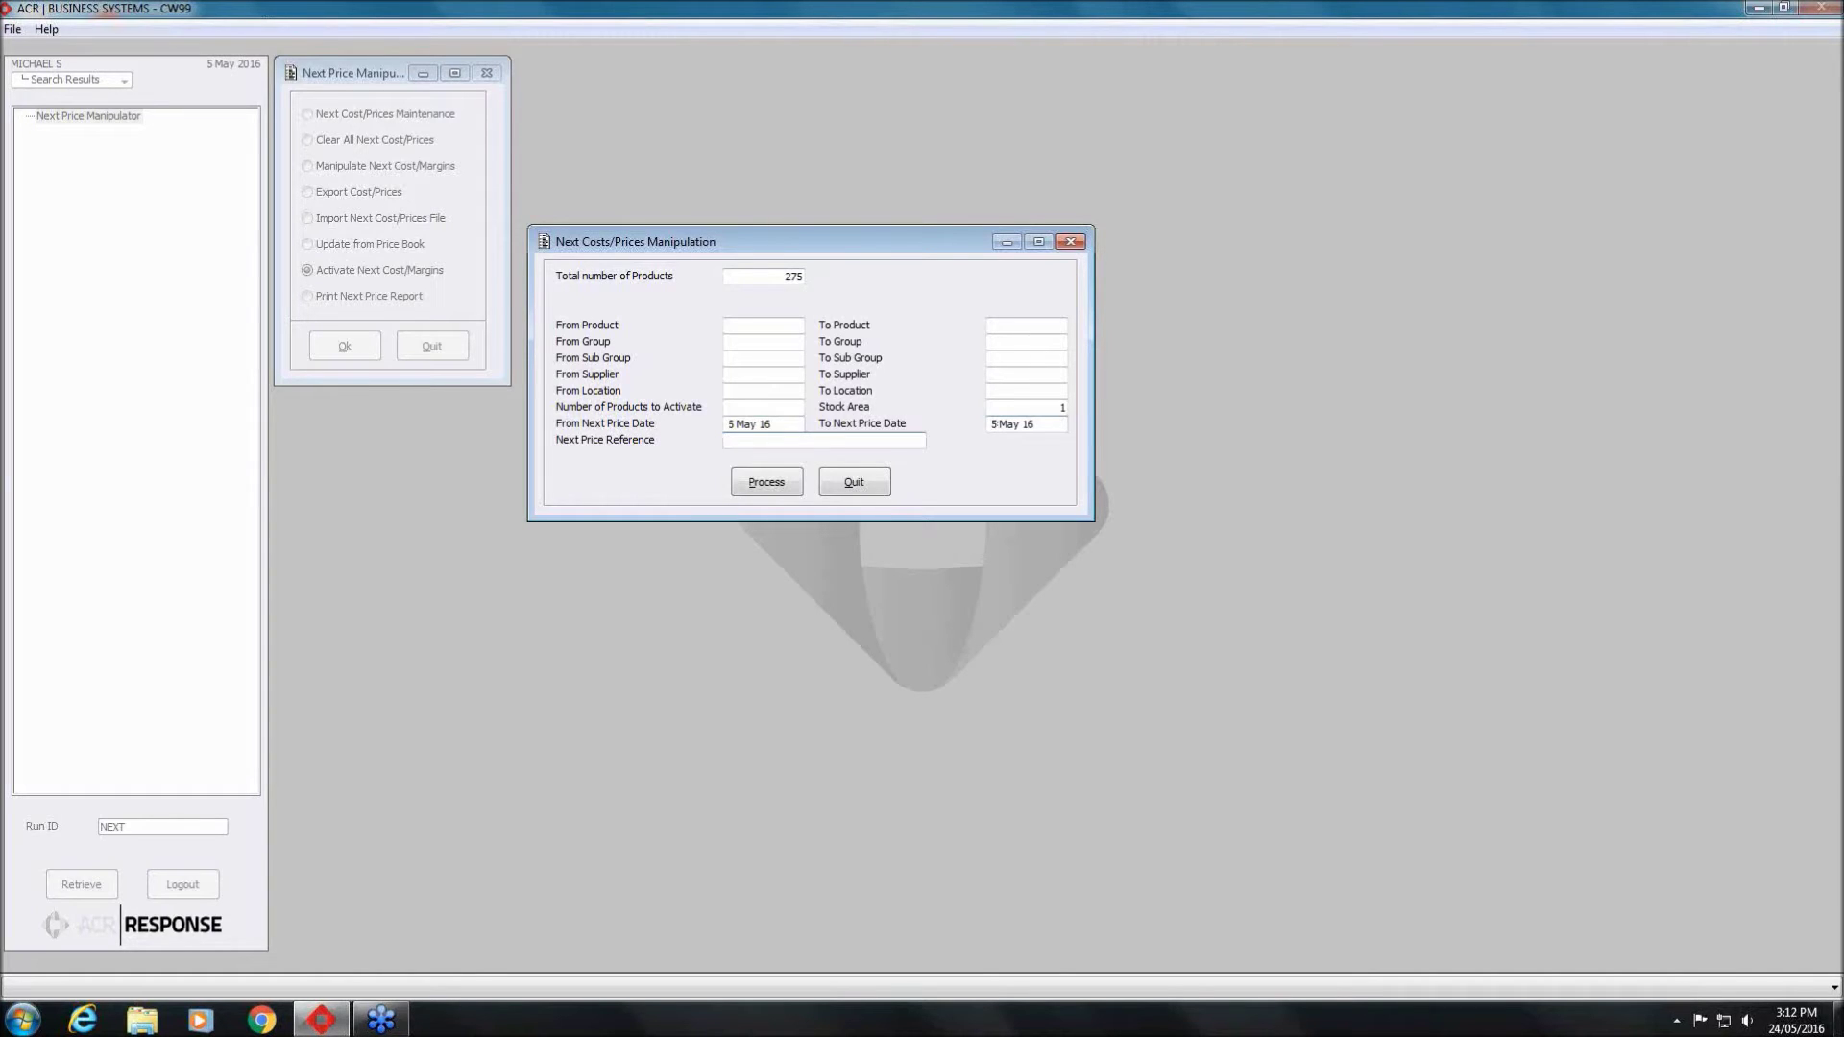
Restrict the activation to next price reference WEBINAR, process it and accept the price update warning
{"action": "type", "text": "WEWB"}
{"action": "key", "text": "BackSpace"}
{"action": "type", "text": "BINAR"}
{"action": "key", "text": "Tab"}
{"action": "left_click", "coordinate": [759, 480]}
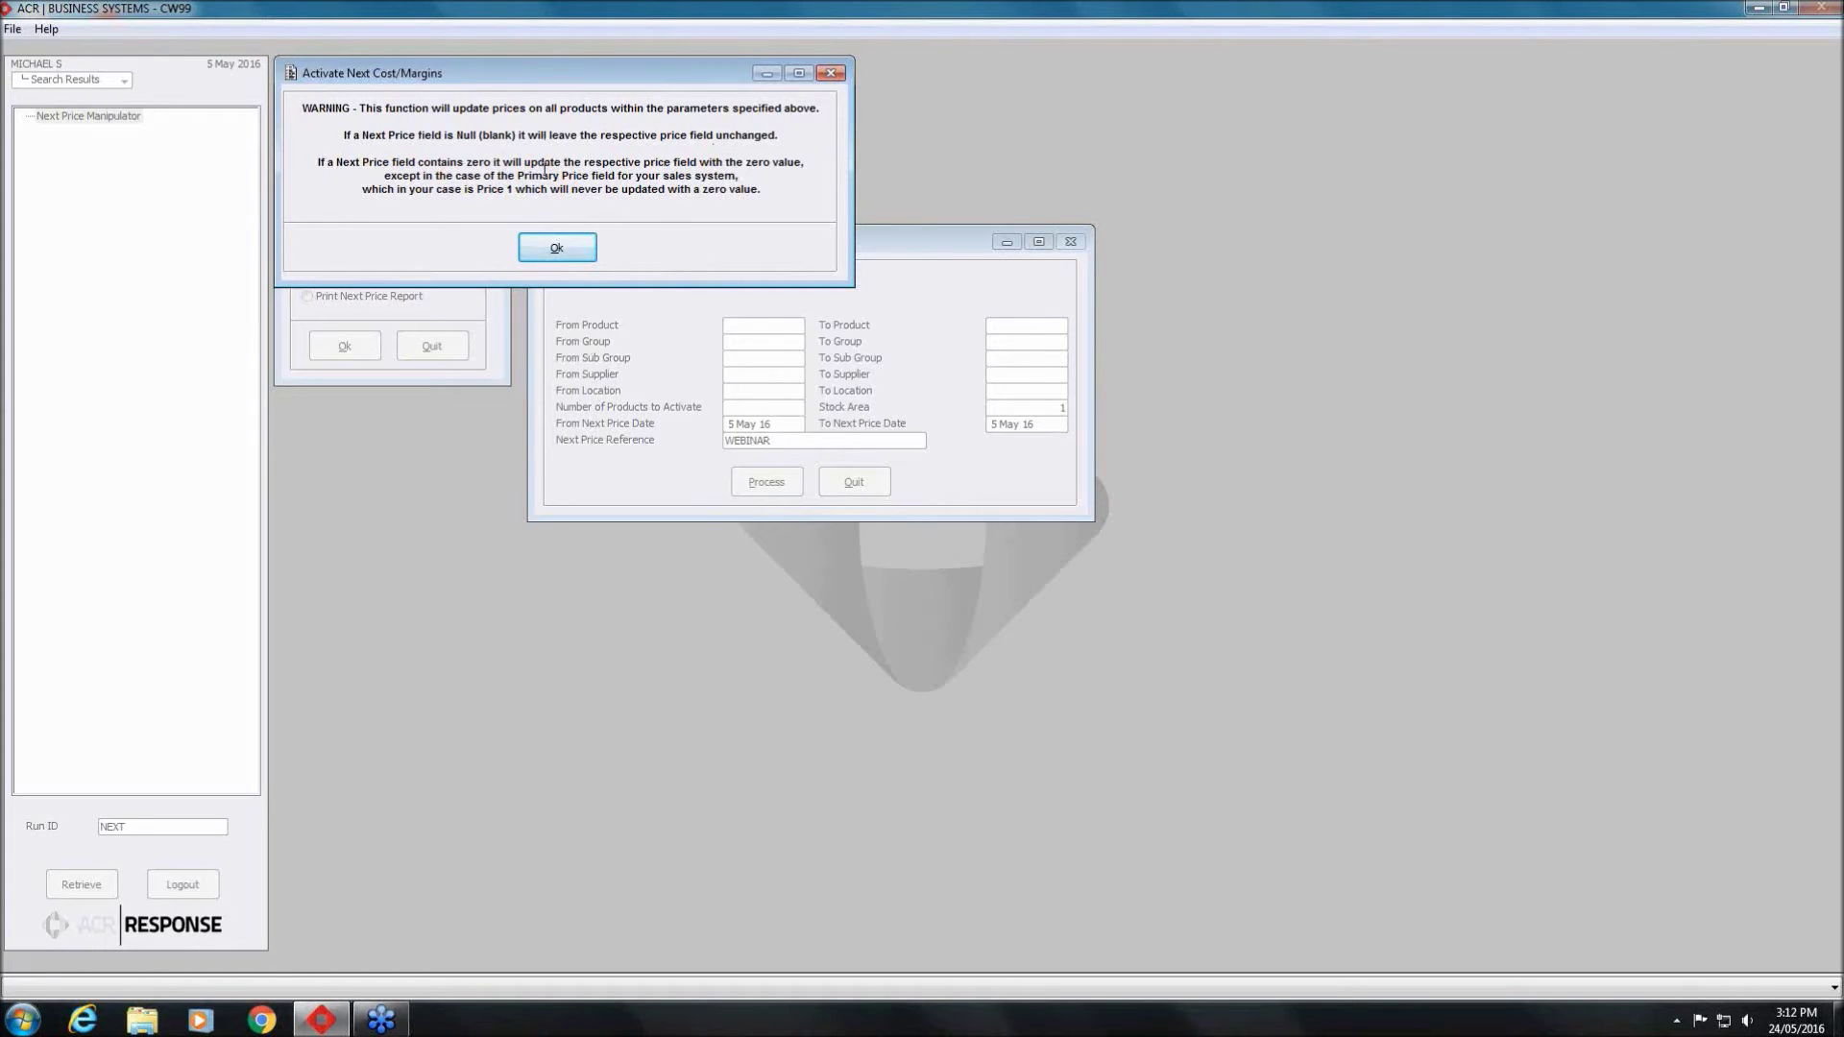
{"action": "left_click", "coordinate": [556, 252]}
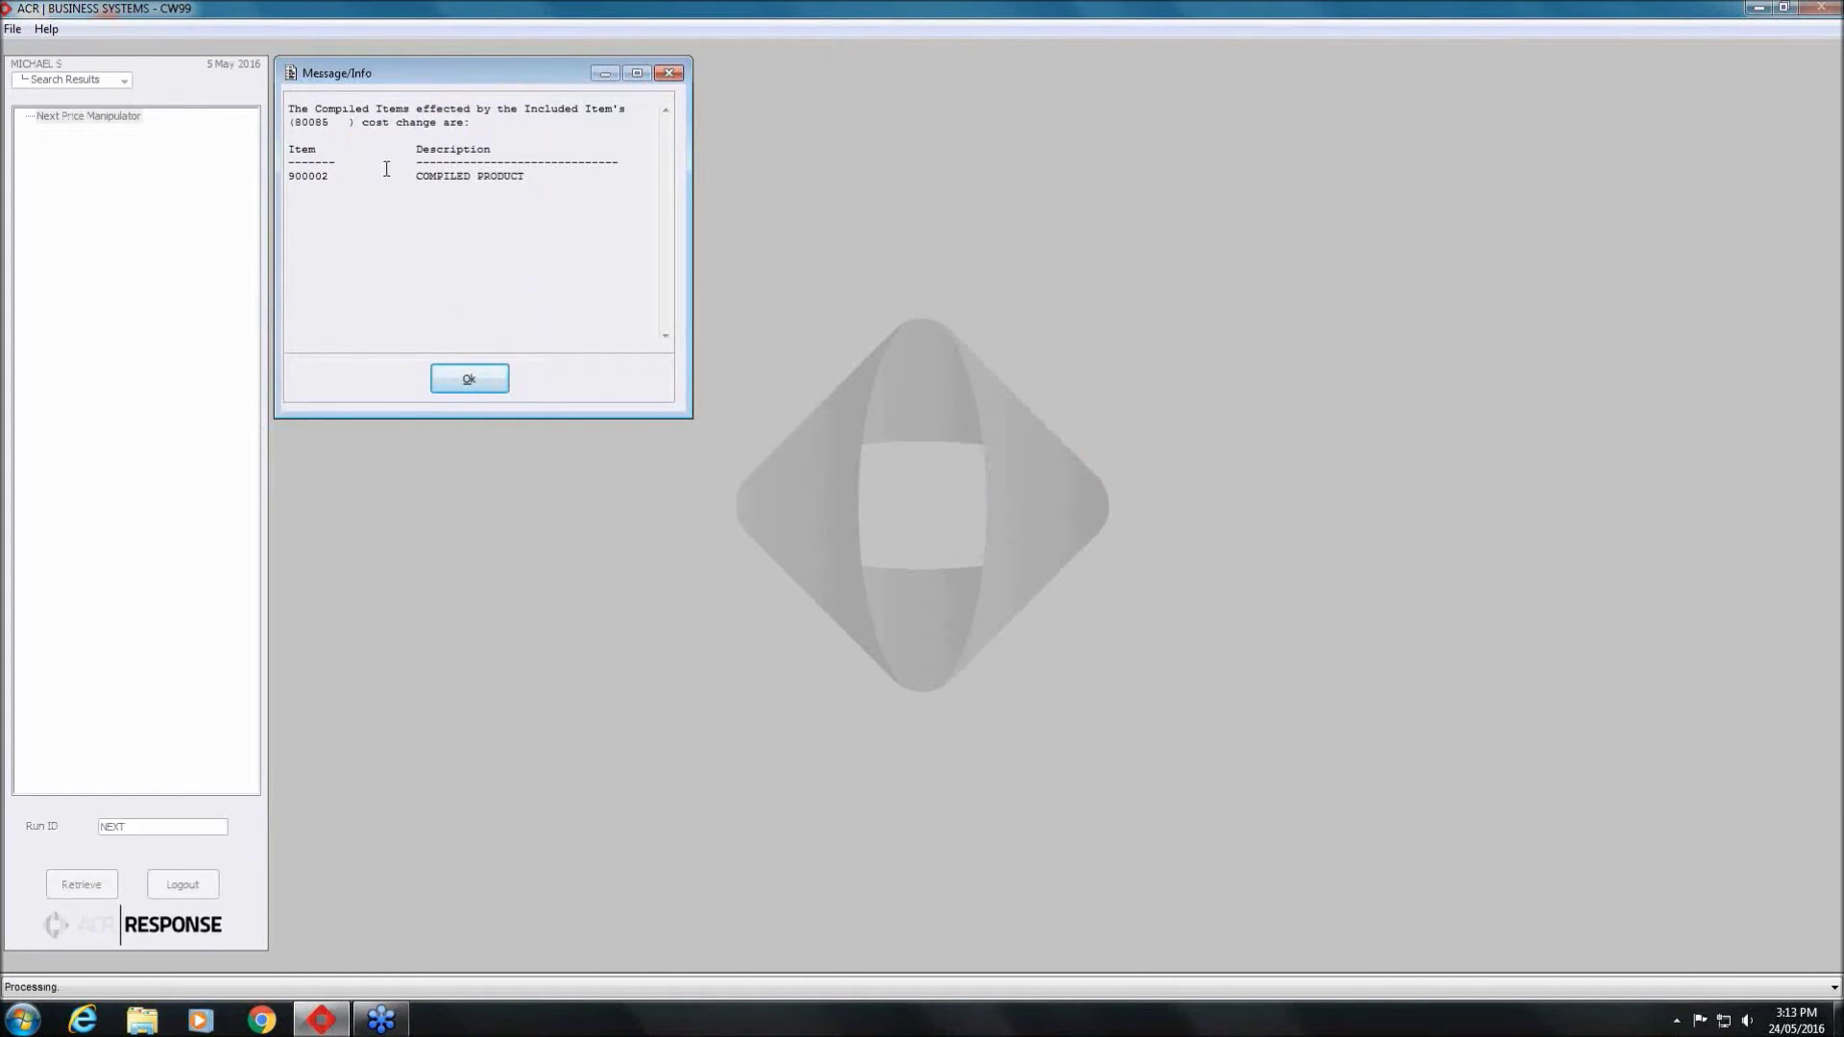
Review the compiled items affected by the cost changes of products 80085 and 80088 and acknowledge both messages
{"action": "left_click_drag", "start_coordinate": [334, 122], "coordinate": [280, 125]}
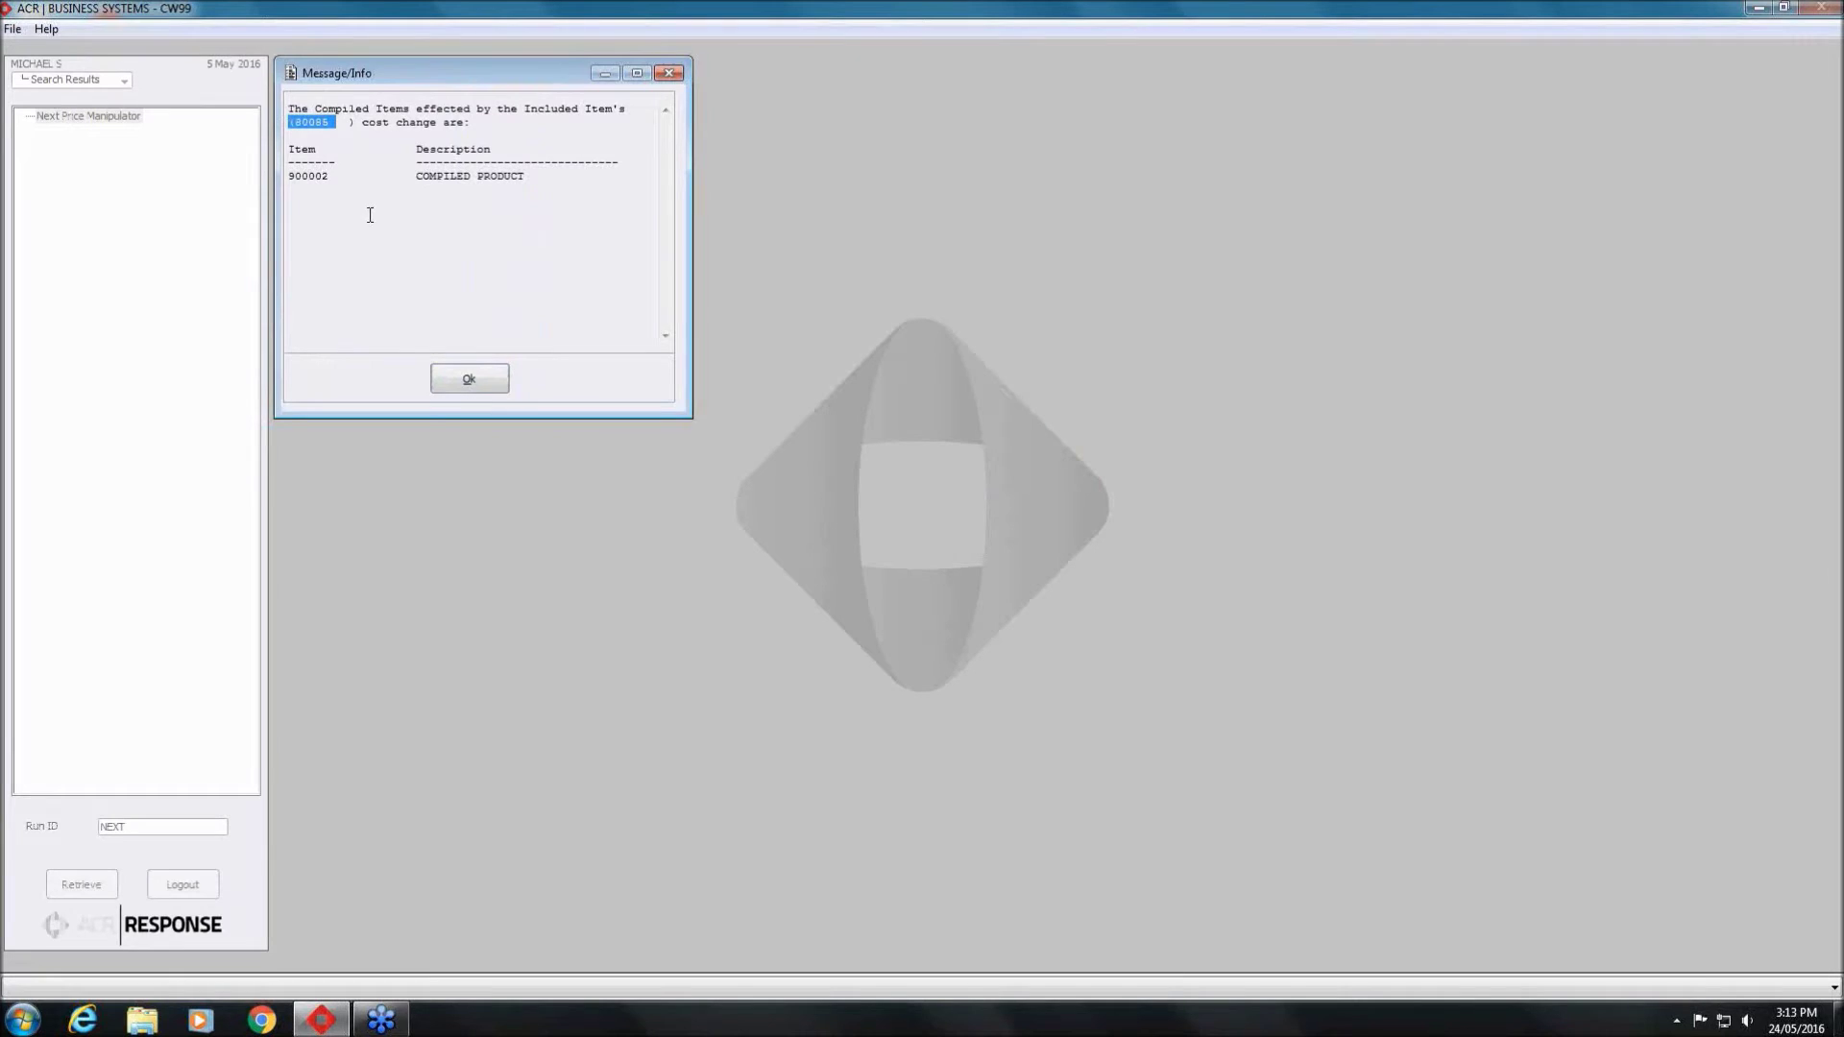
{"action": "left_click", "coordinate": [468, 376]}
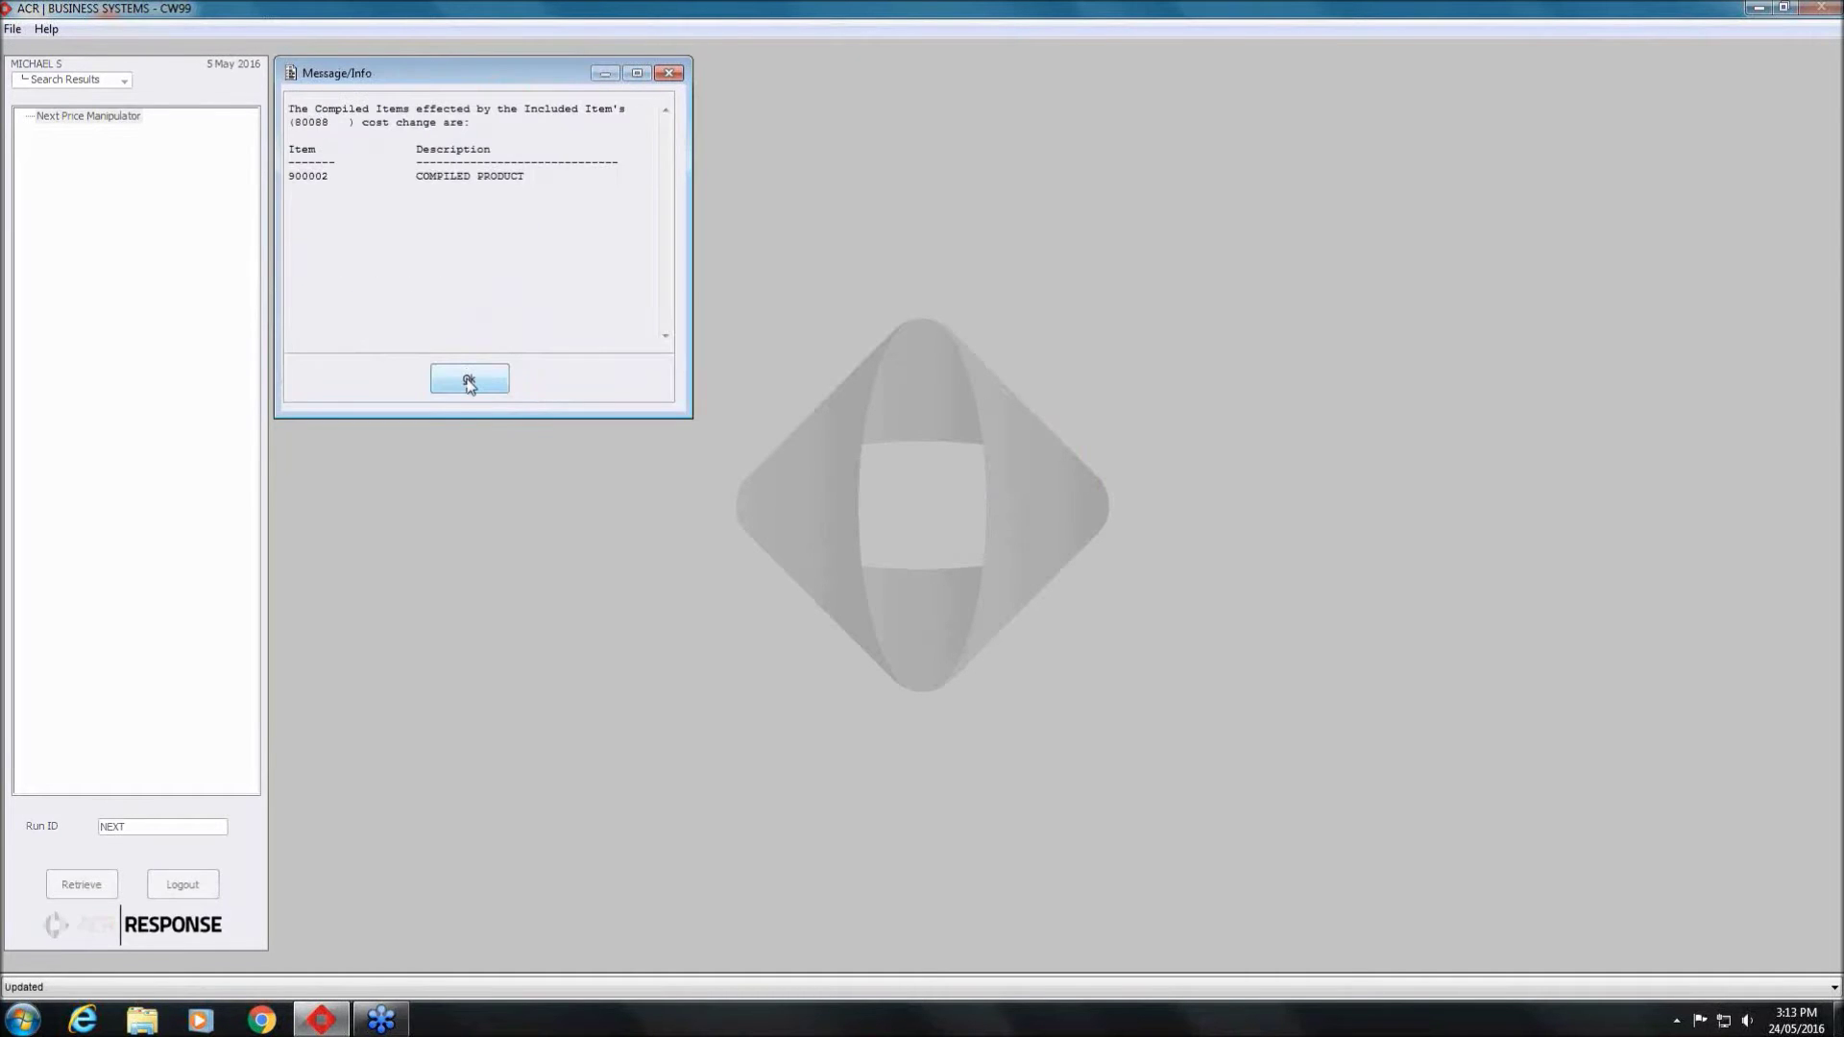
{"action": "left_click_drag", "start_coordinate": [338, 124], "coordinate": [282, 125]}
{"action": "left_click", "coordinate": [469, 379]}
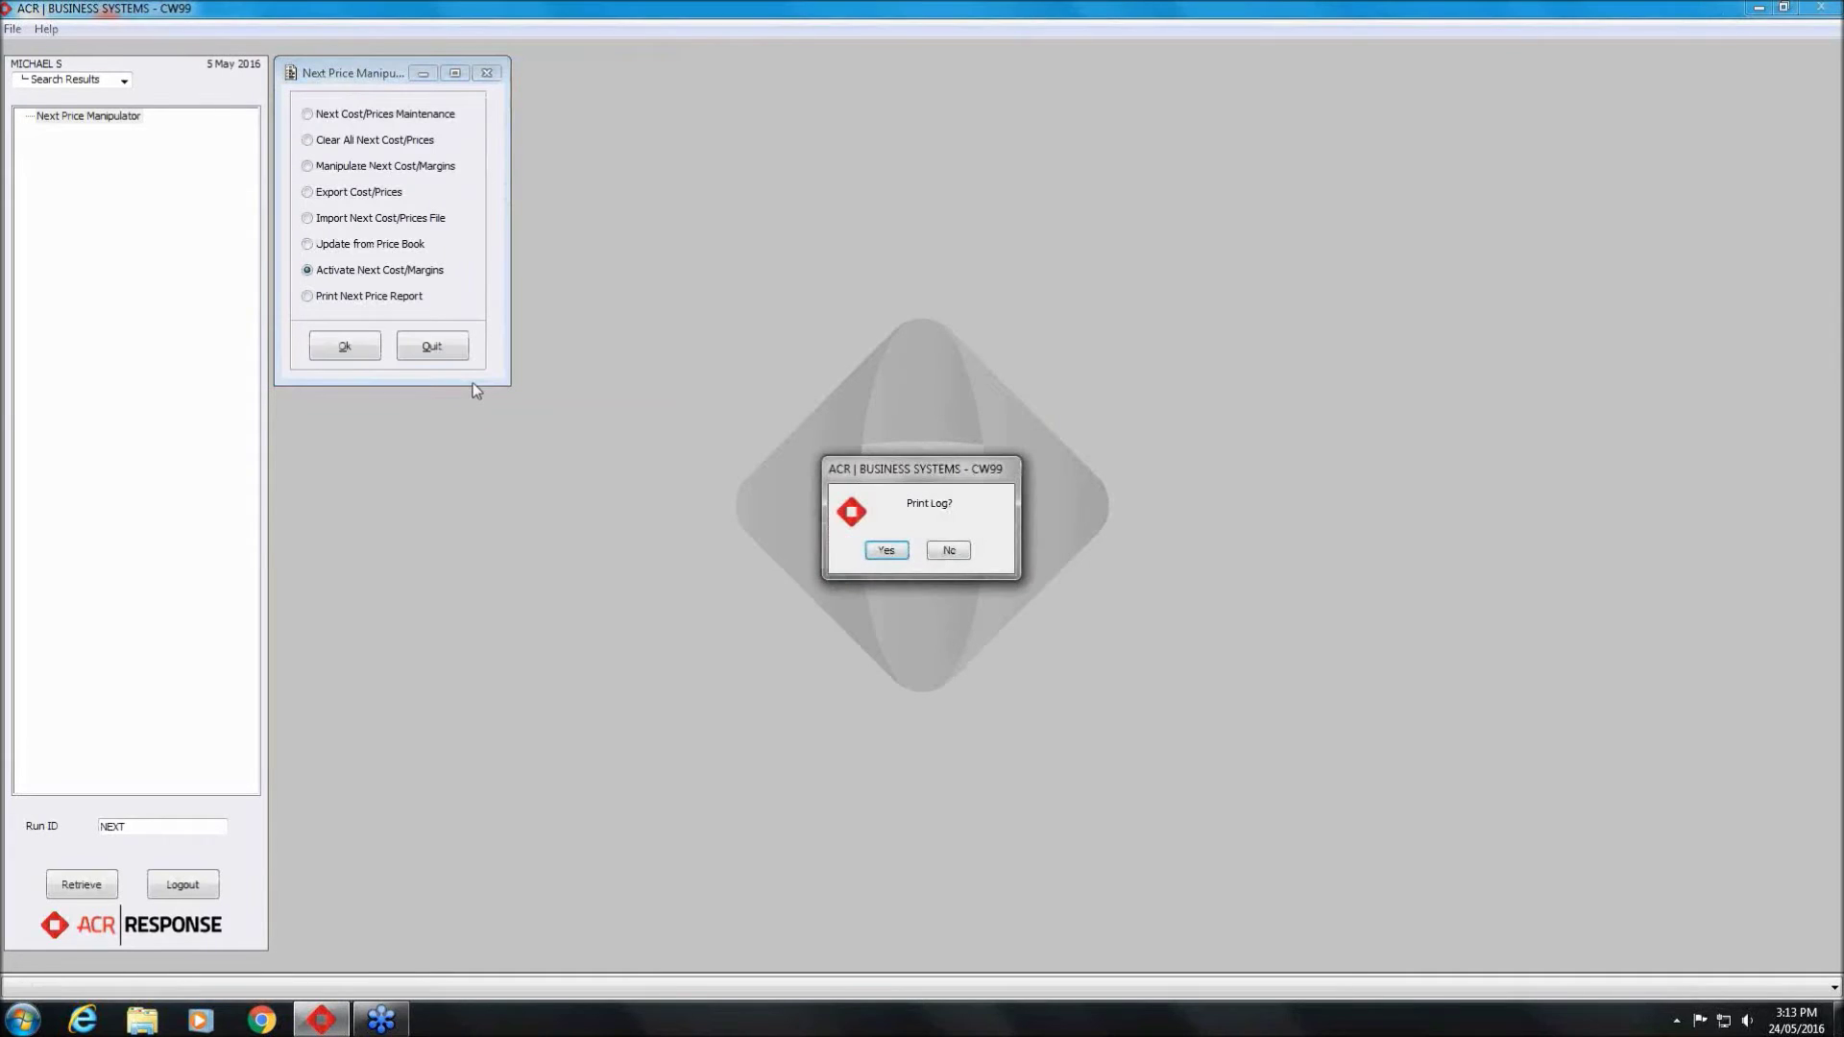
Output the activation log to the screen, look through old and new costs and prices, and close the Next Price Manipulator
{"action": "left_click", "coordinate": [887, 550]}
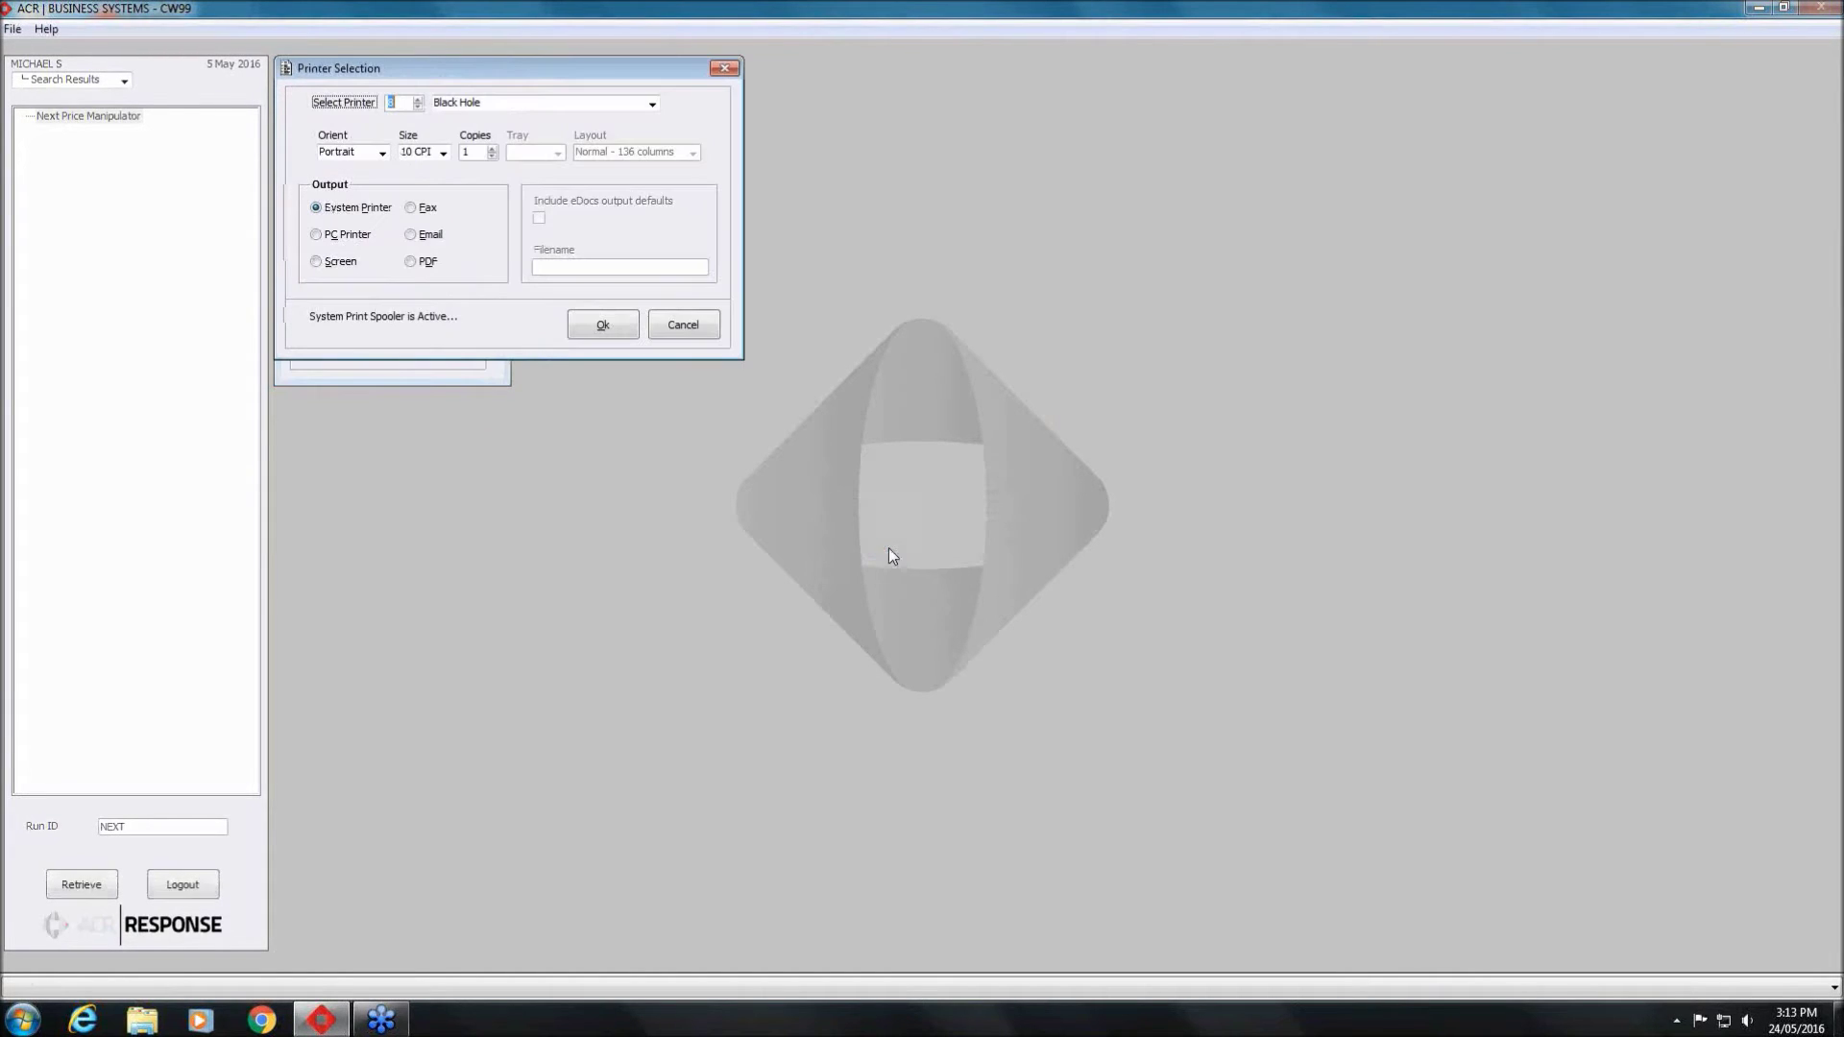
{"action": "left_click", "coordinate": [341, 262]}
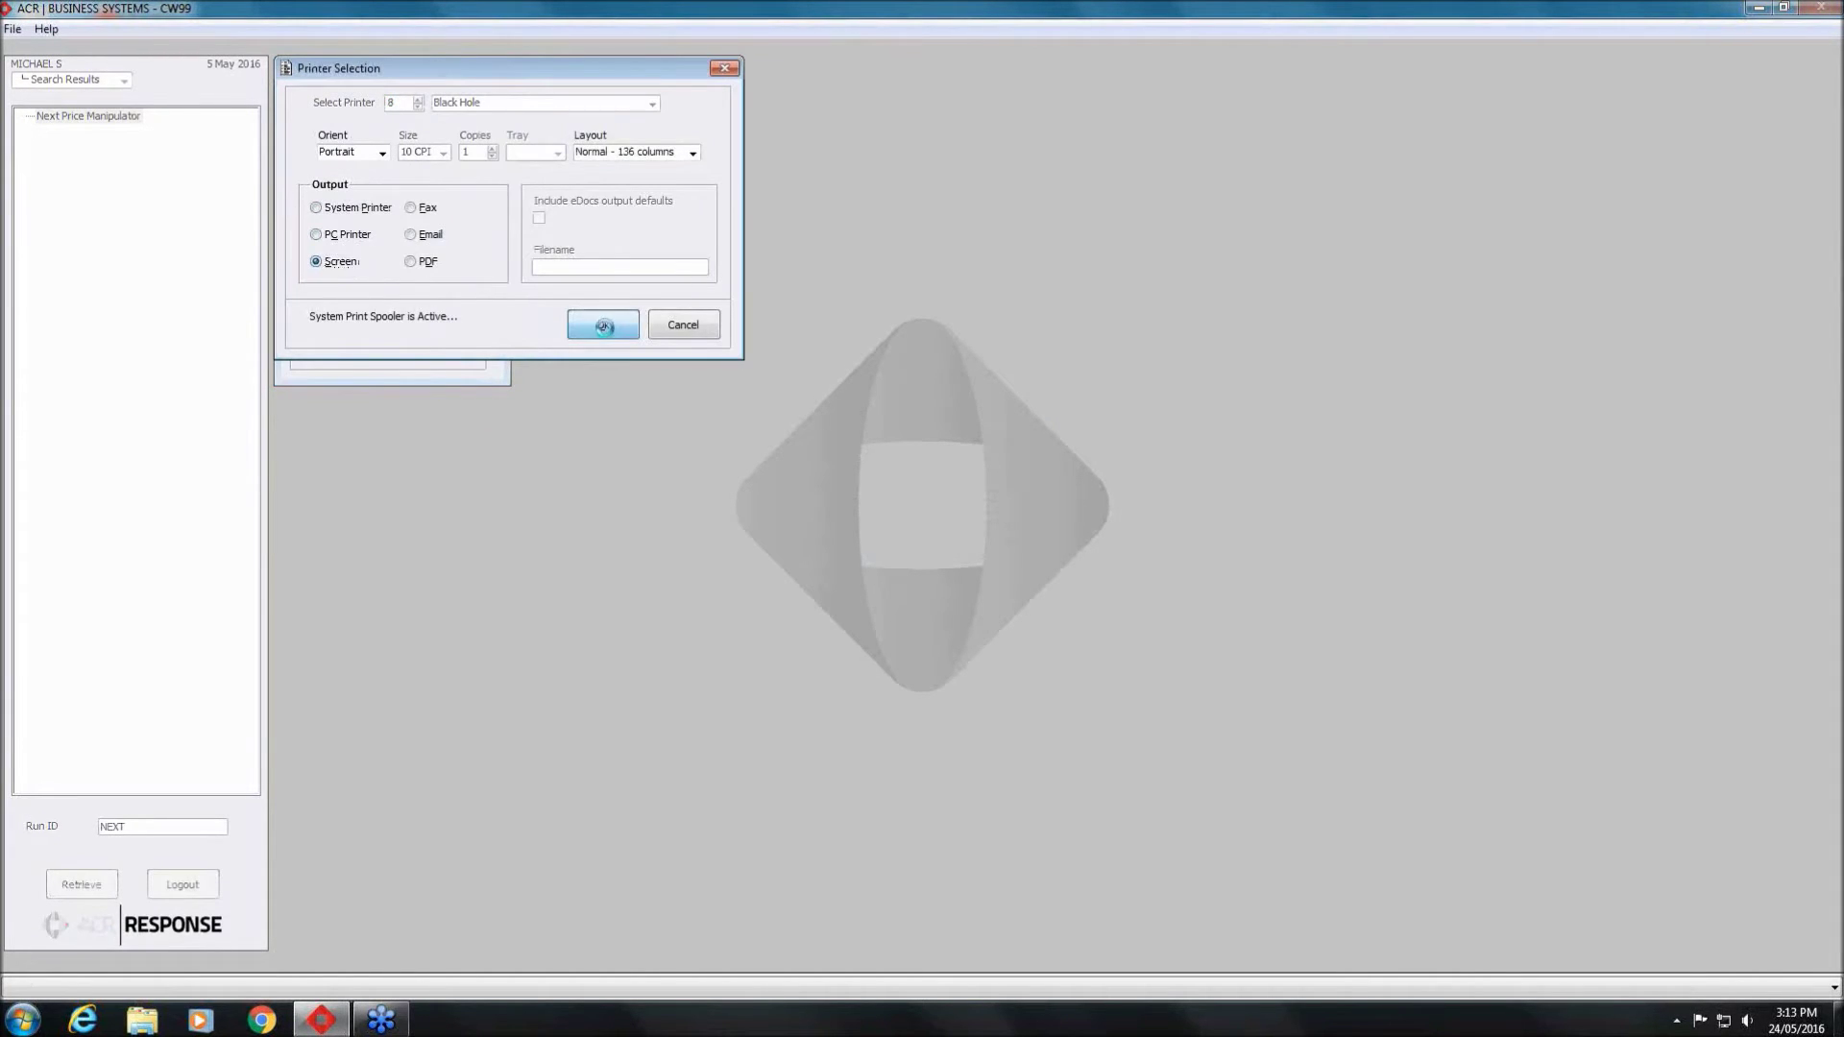
{"action": "left_click", "coordinate": [603, 327]}
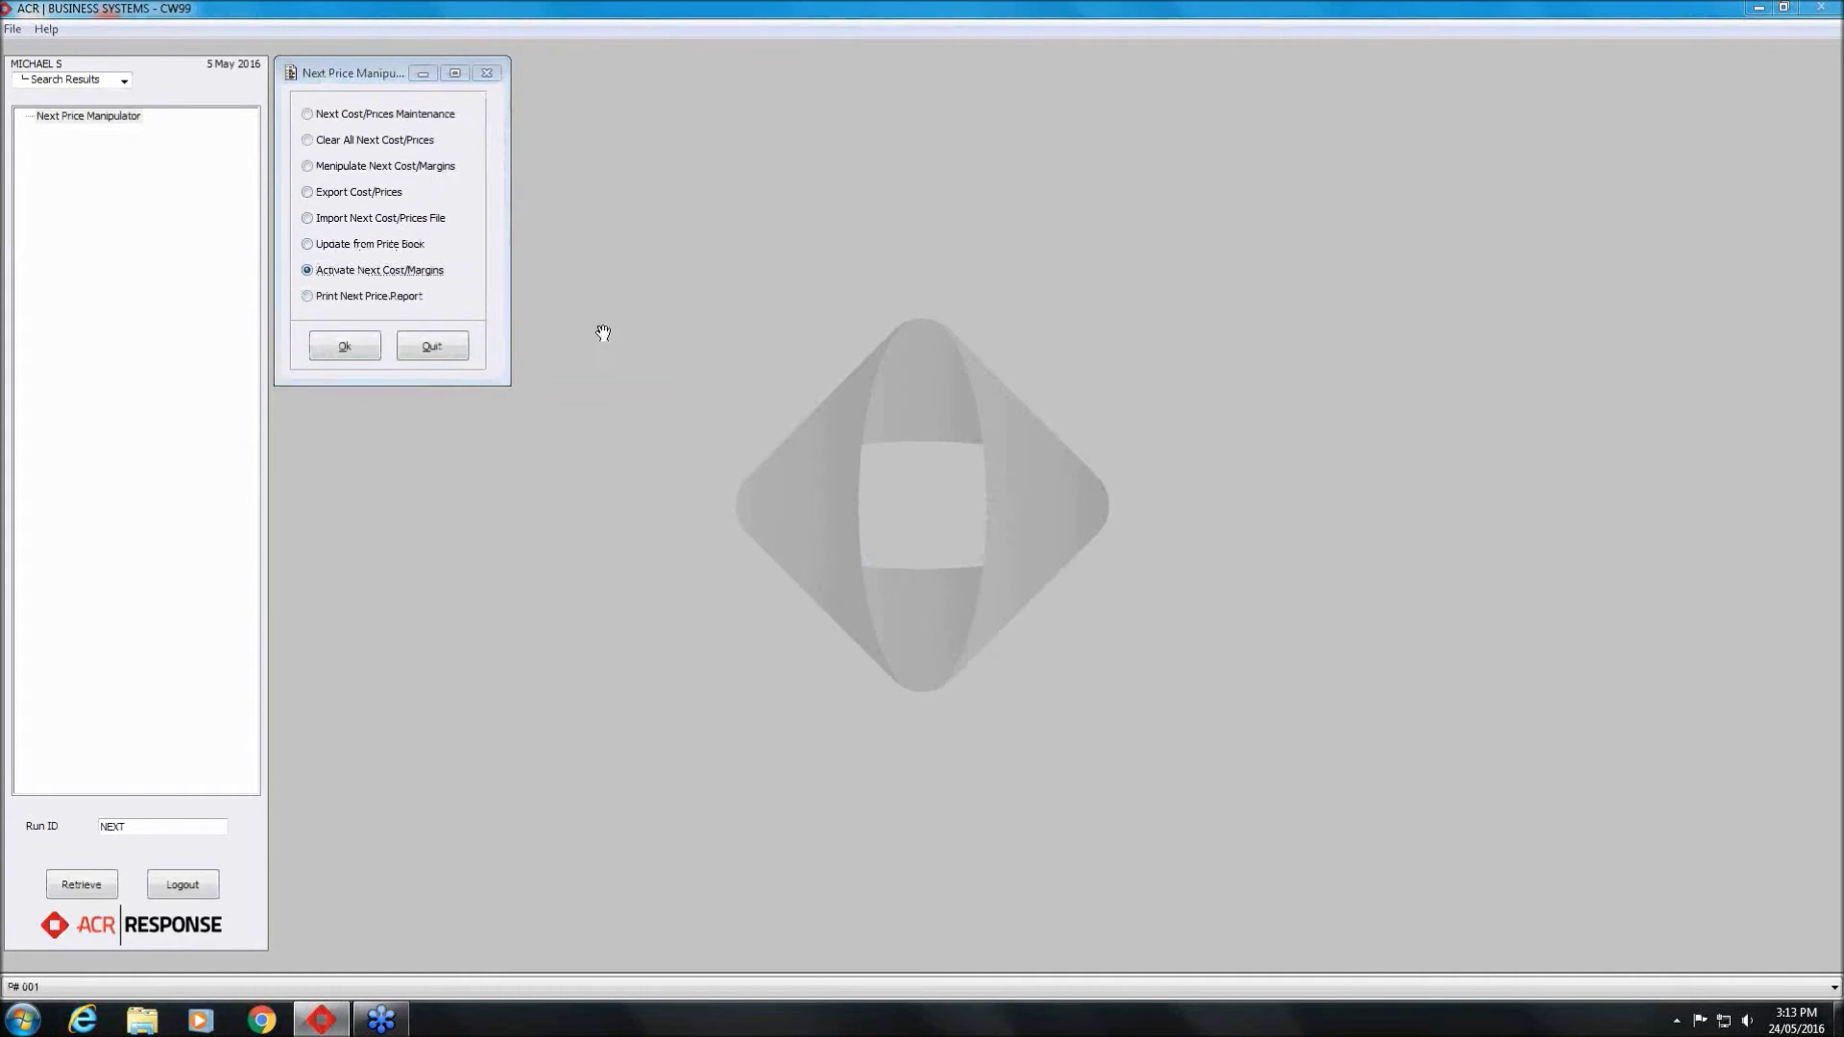
{"action": "scroll", "coordinate": [525, 556], "scroll_direction": "down", "scroll_amount": 3}
{"action": "scroll", "coordinate": [525, 556], "scroll_direction": "down", "scroll_amount": 3}
{"action": "scroll", "coordinate": [526, 556], "scroll_direction": "up", "scroll_amount": 5}
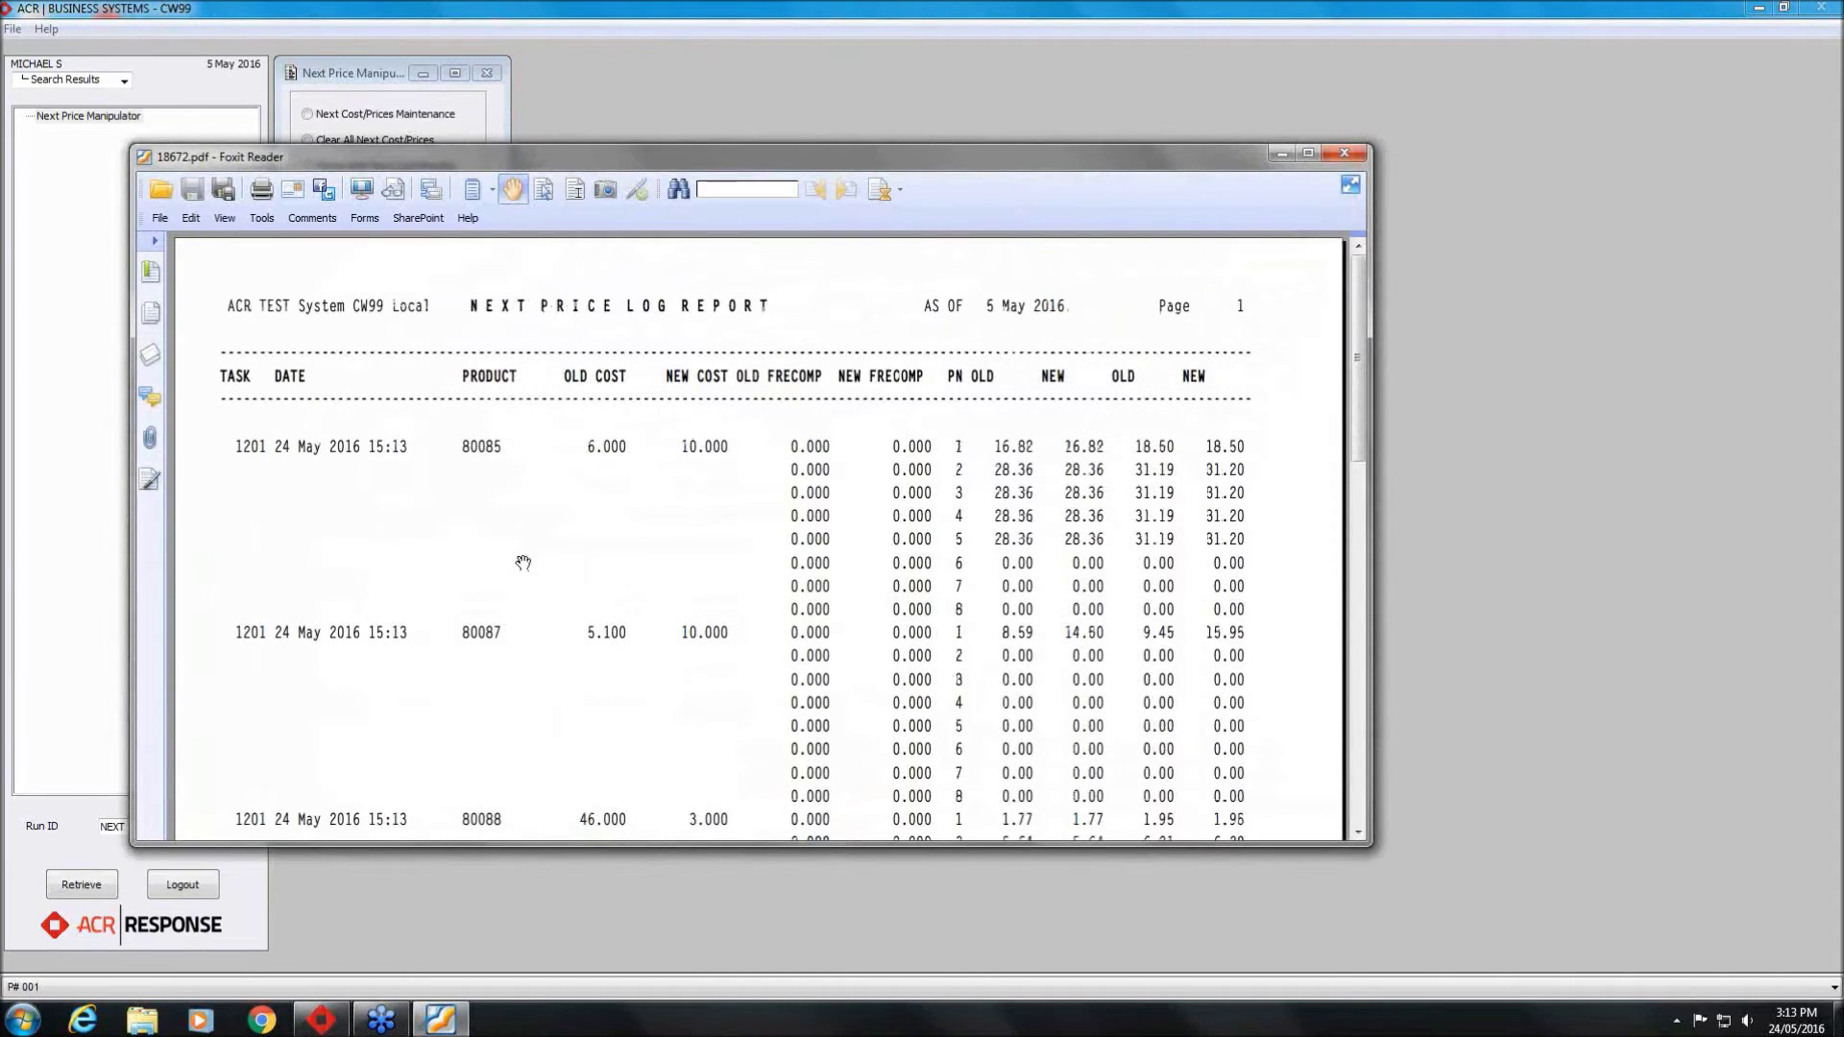
{"action": "left_click", "coordinate": [1278, 154]}
{"action": "left_click", "coordinate": [429, 350]}
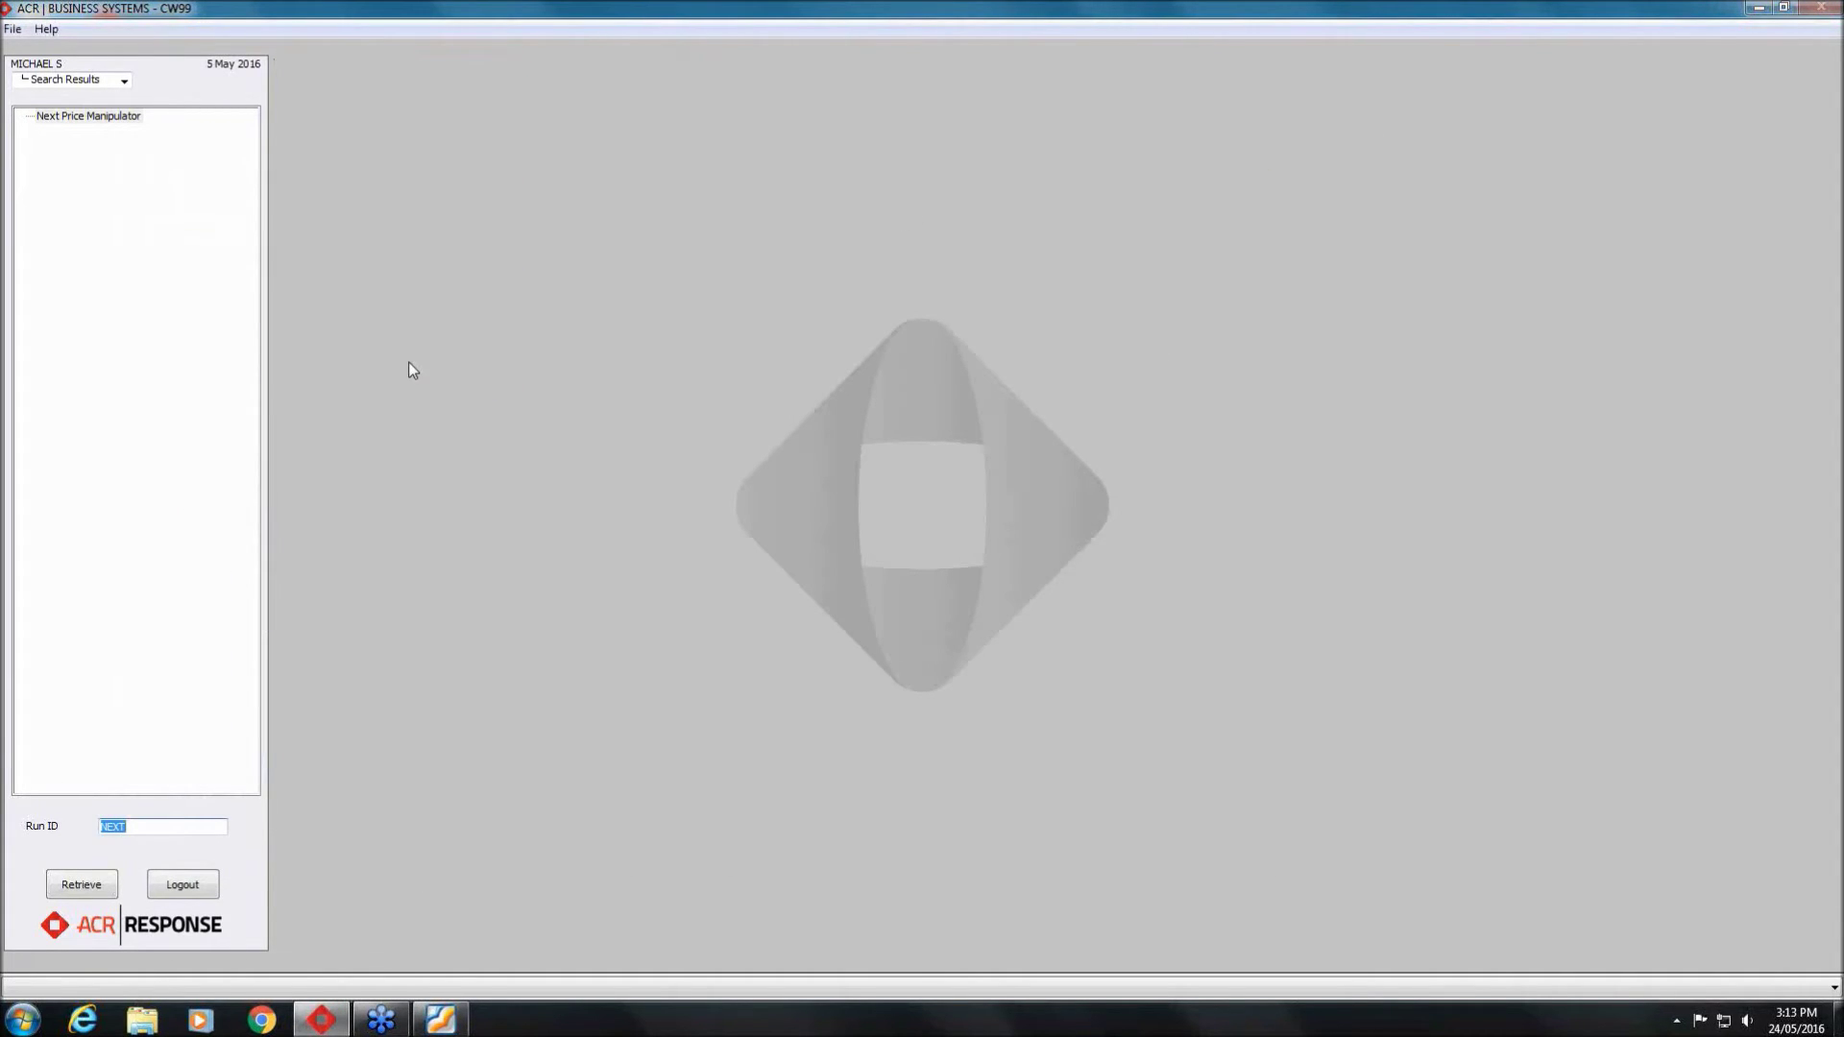
Open product 80085 in Product Maintenance Shoptalk
{"action": "left_click", "coordinate": [27, 116]}
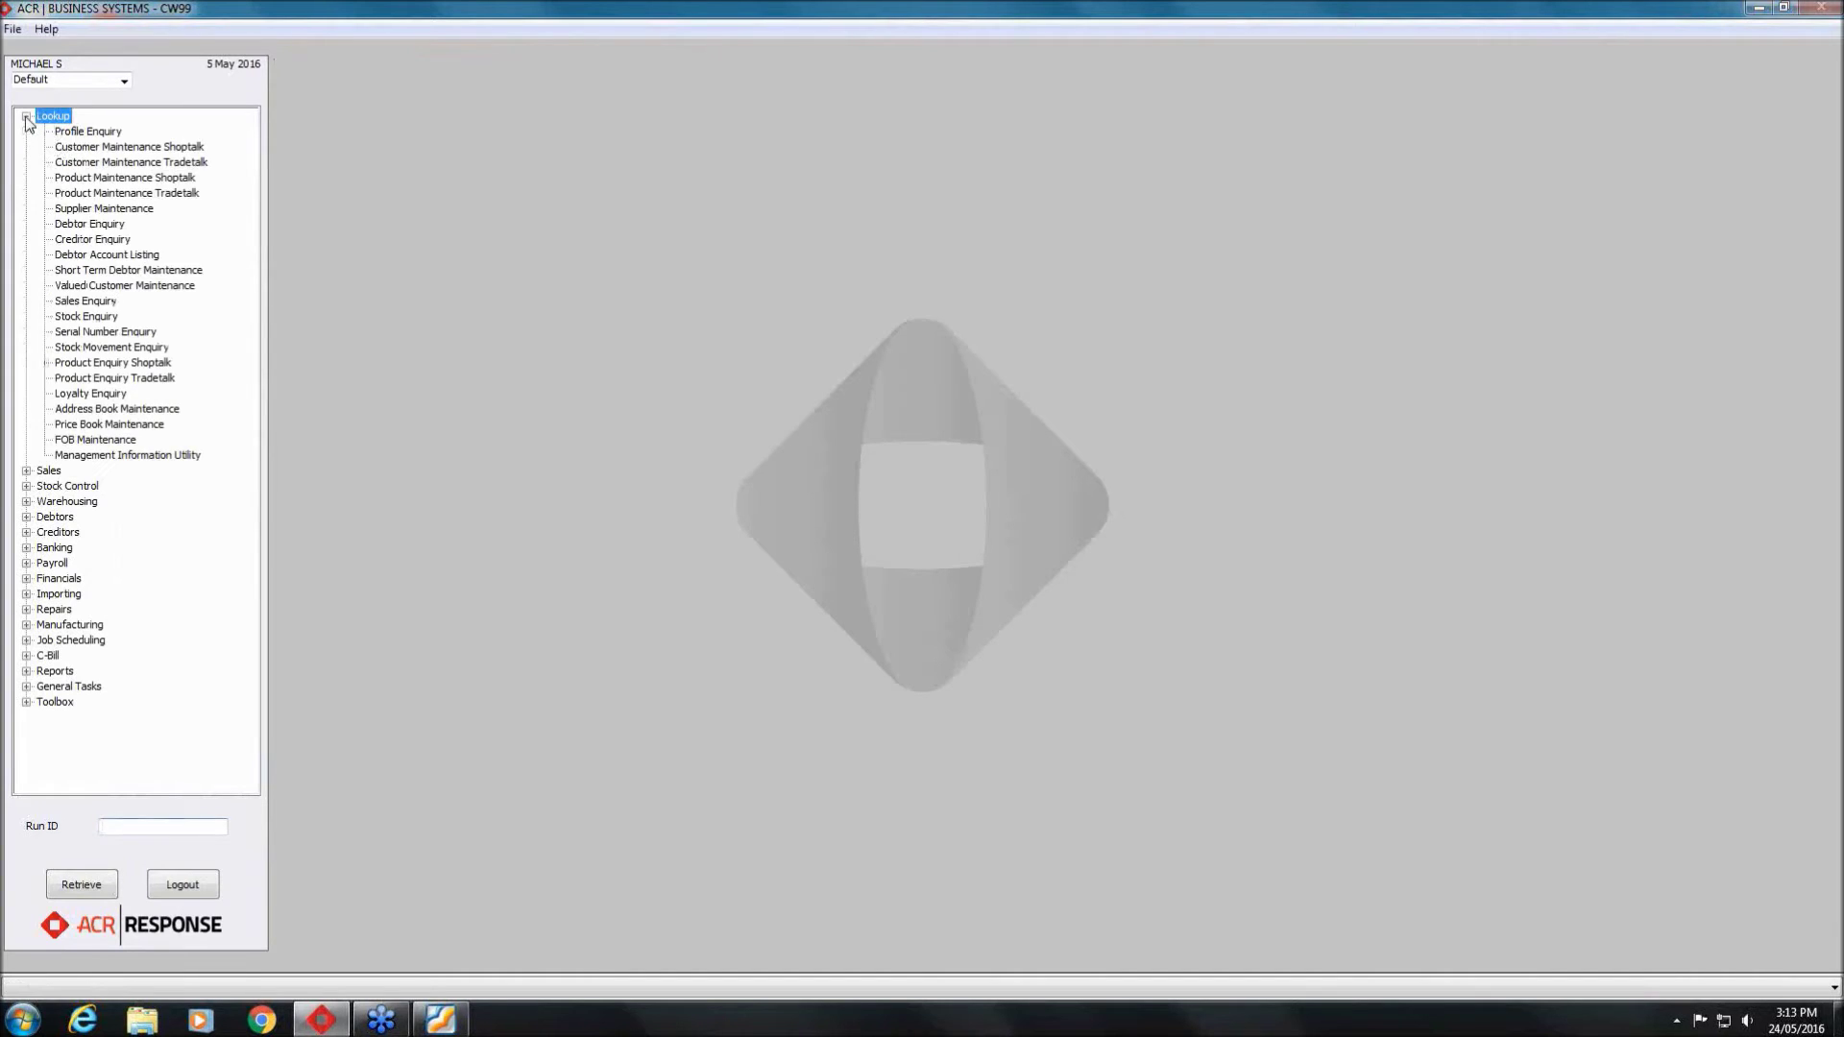
{"action": "double_click", "coordinate": [125, 178]}
{"action": "type", "text": "80085"}
{"action": "key", "text": "Return"}
{"action": "key", "text": "Return"}
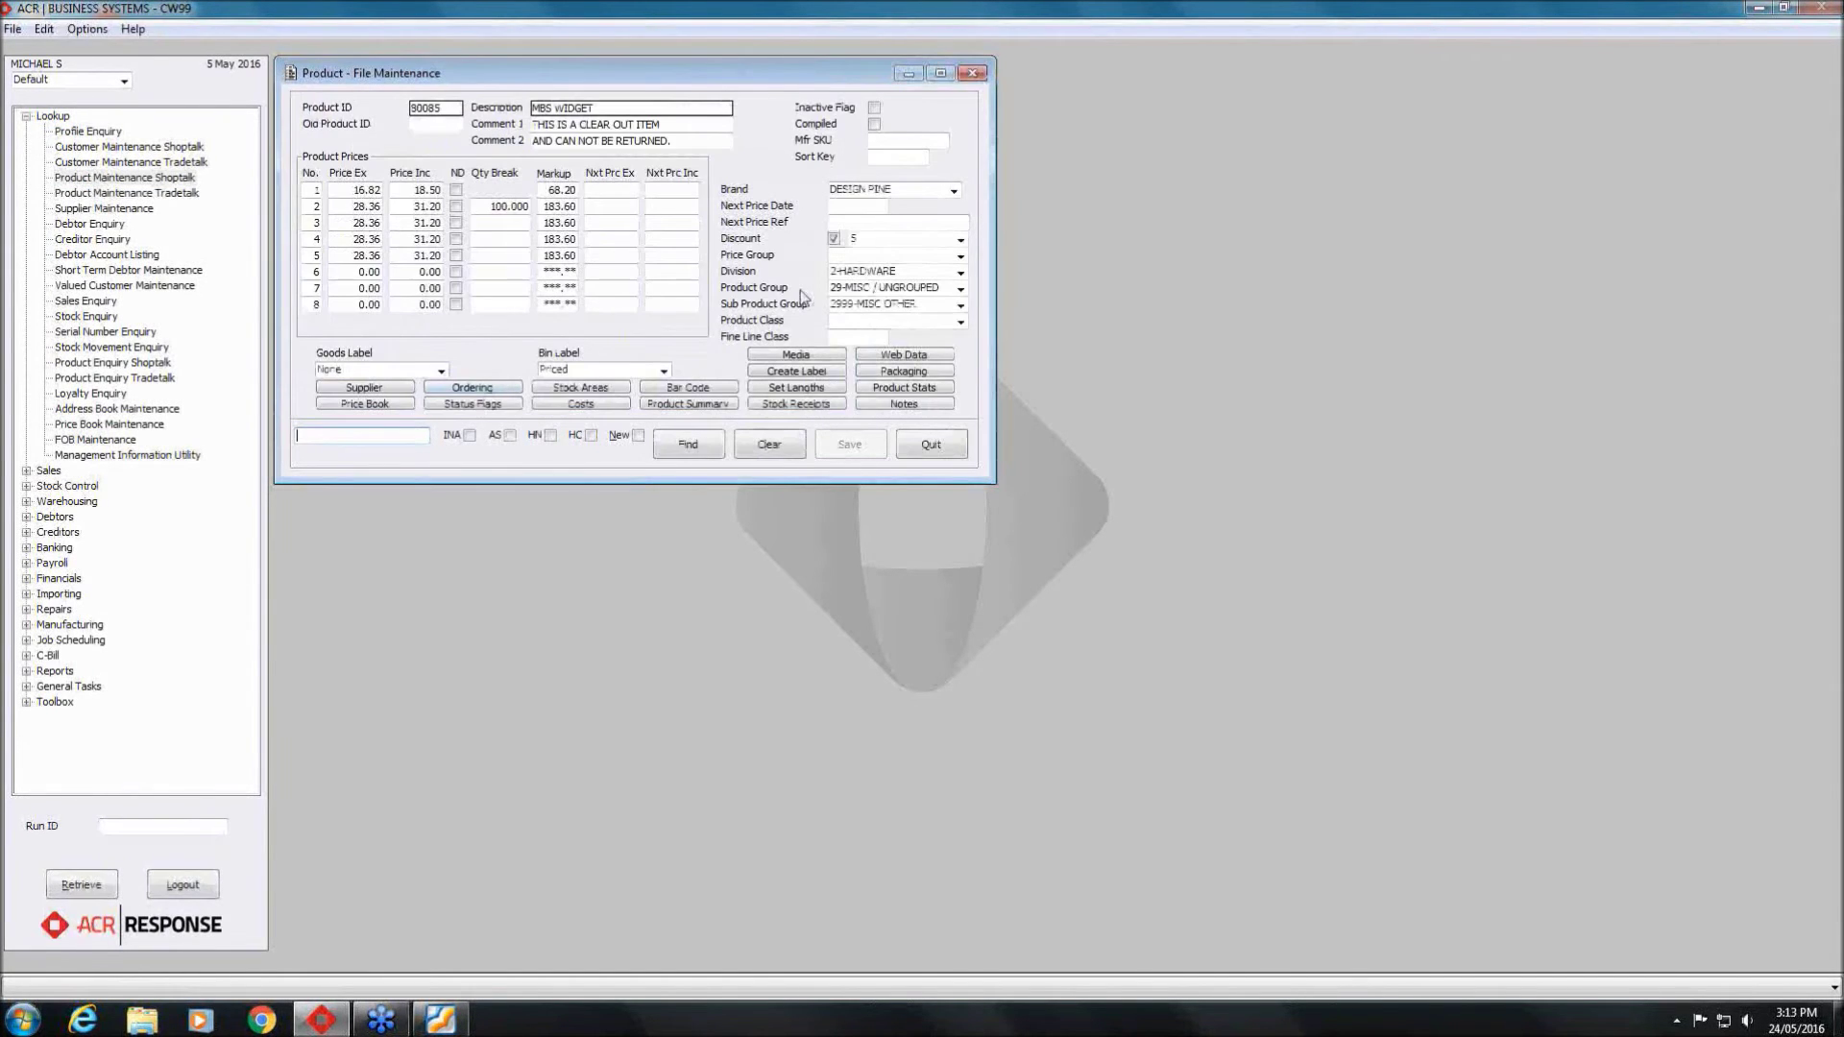
Check the product's next price reference and its replacement and actual costs after activation, and leave the record unchanged
{"action": "left_click", "coordinate": [867, 223]}
{"action": "left_click", "coordinate": [612, 404]}
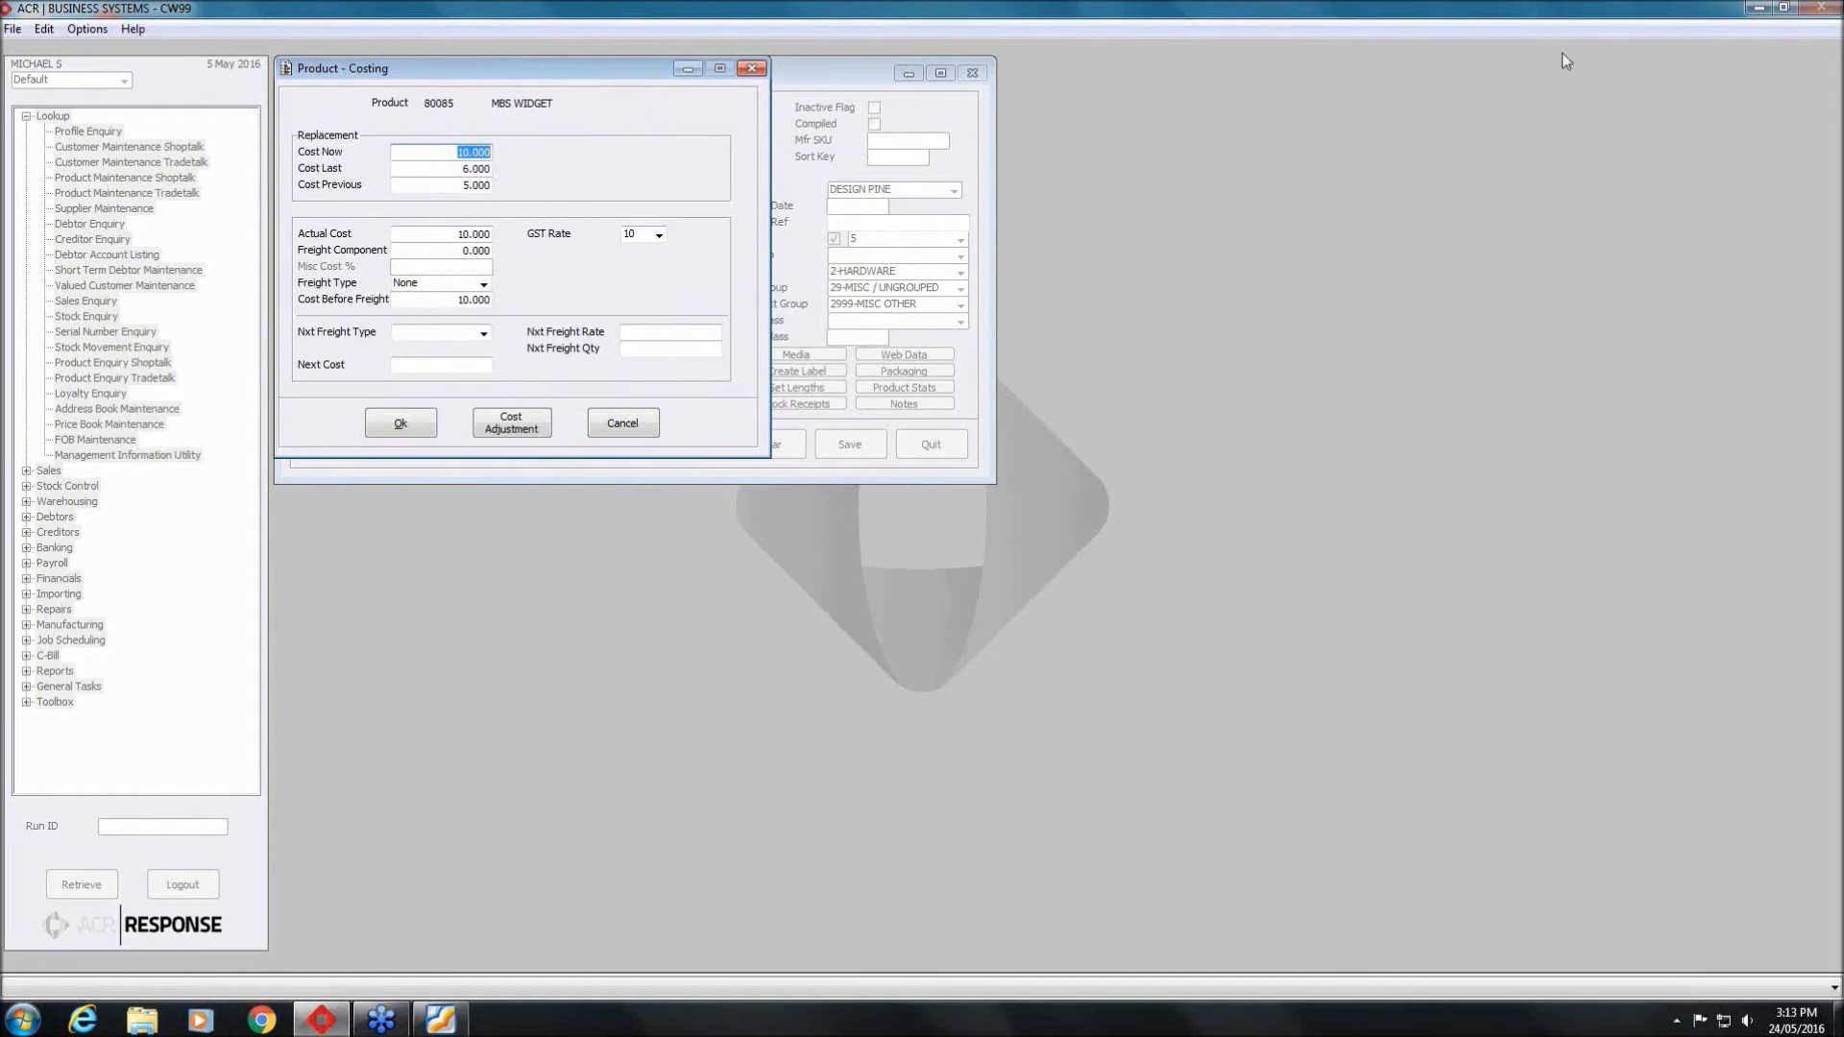
{"action": "left_click", "coordinate": [1595, 99]}
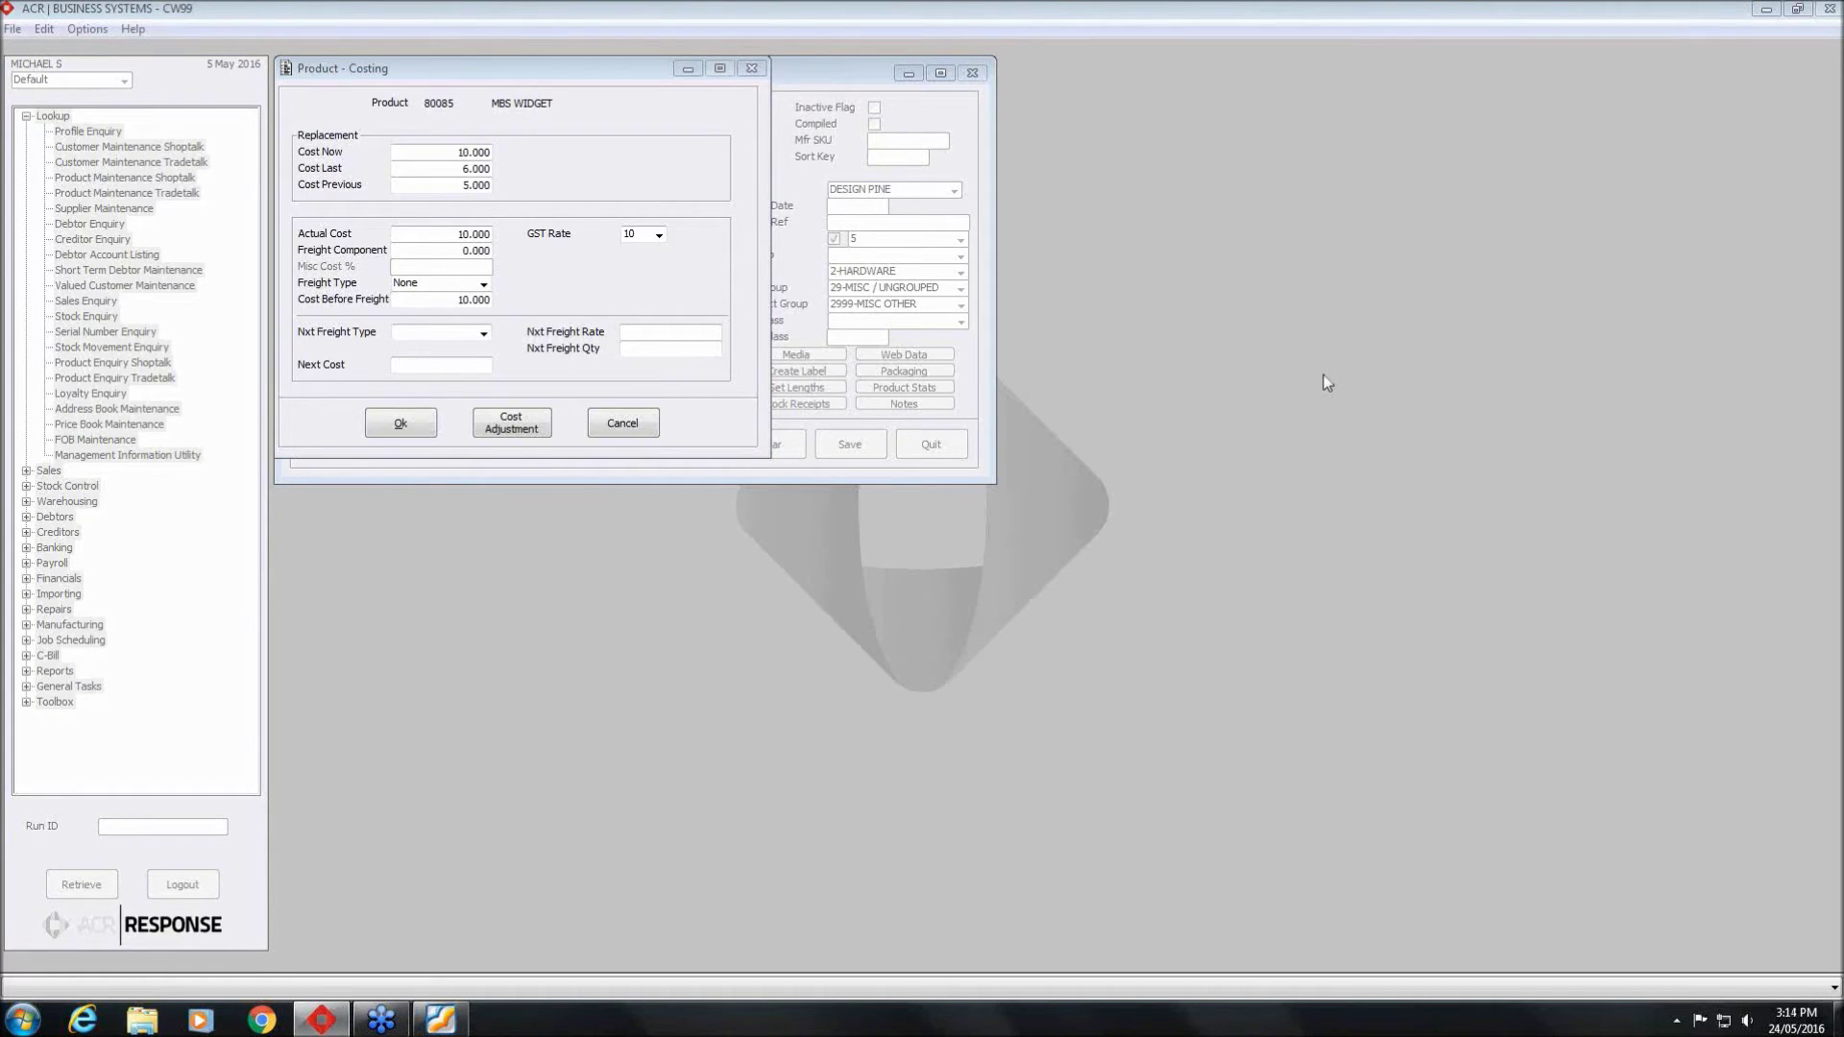
{"action": "left_click", "coordinate": [620, 424]}
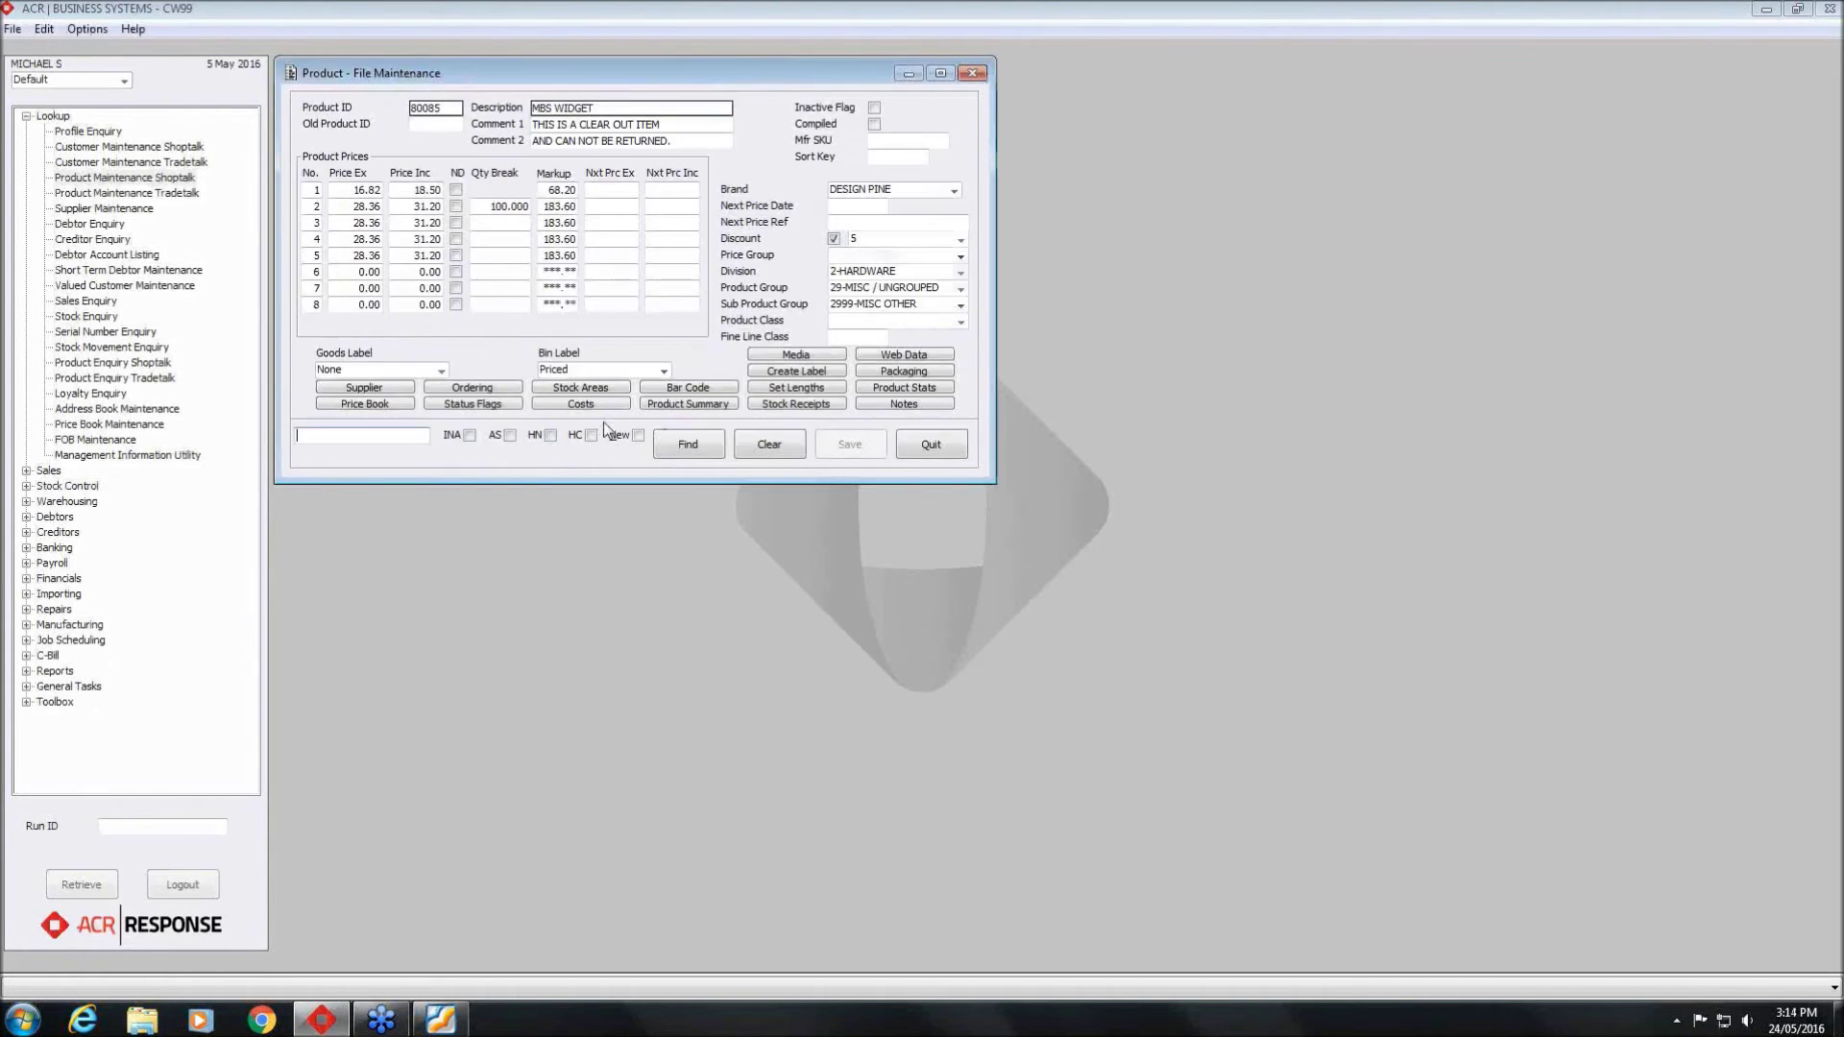
{"action": "left_click", "coordinate": [929, 445]}
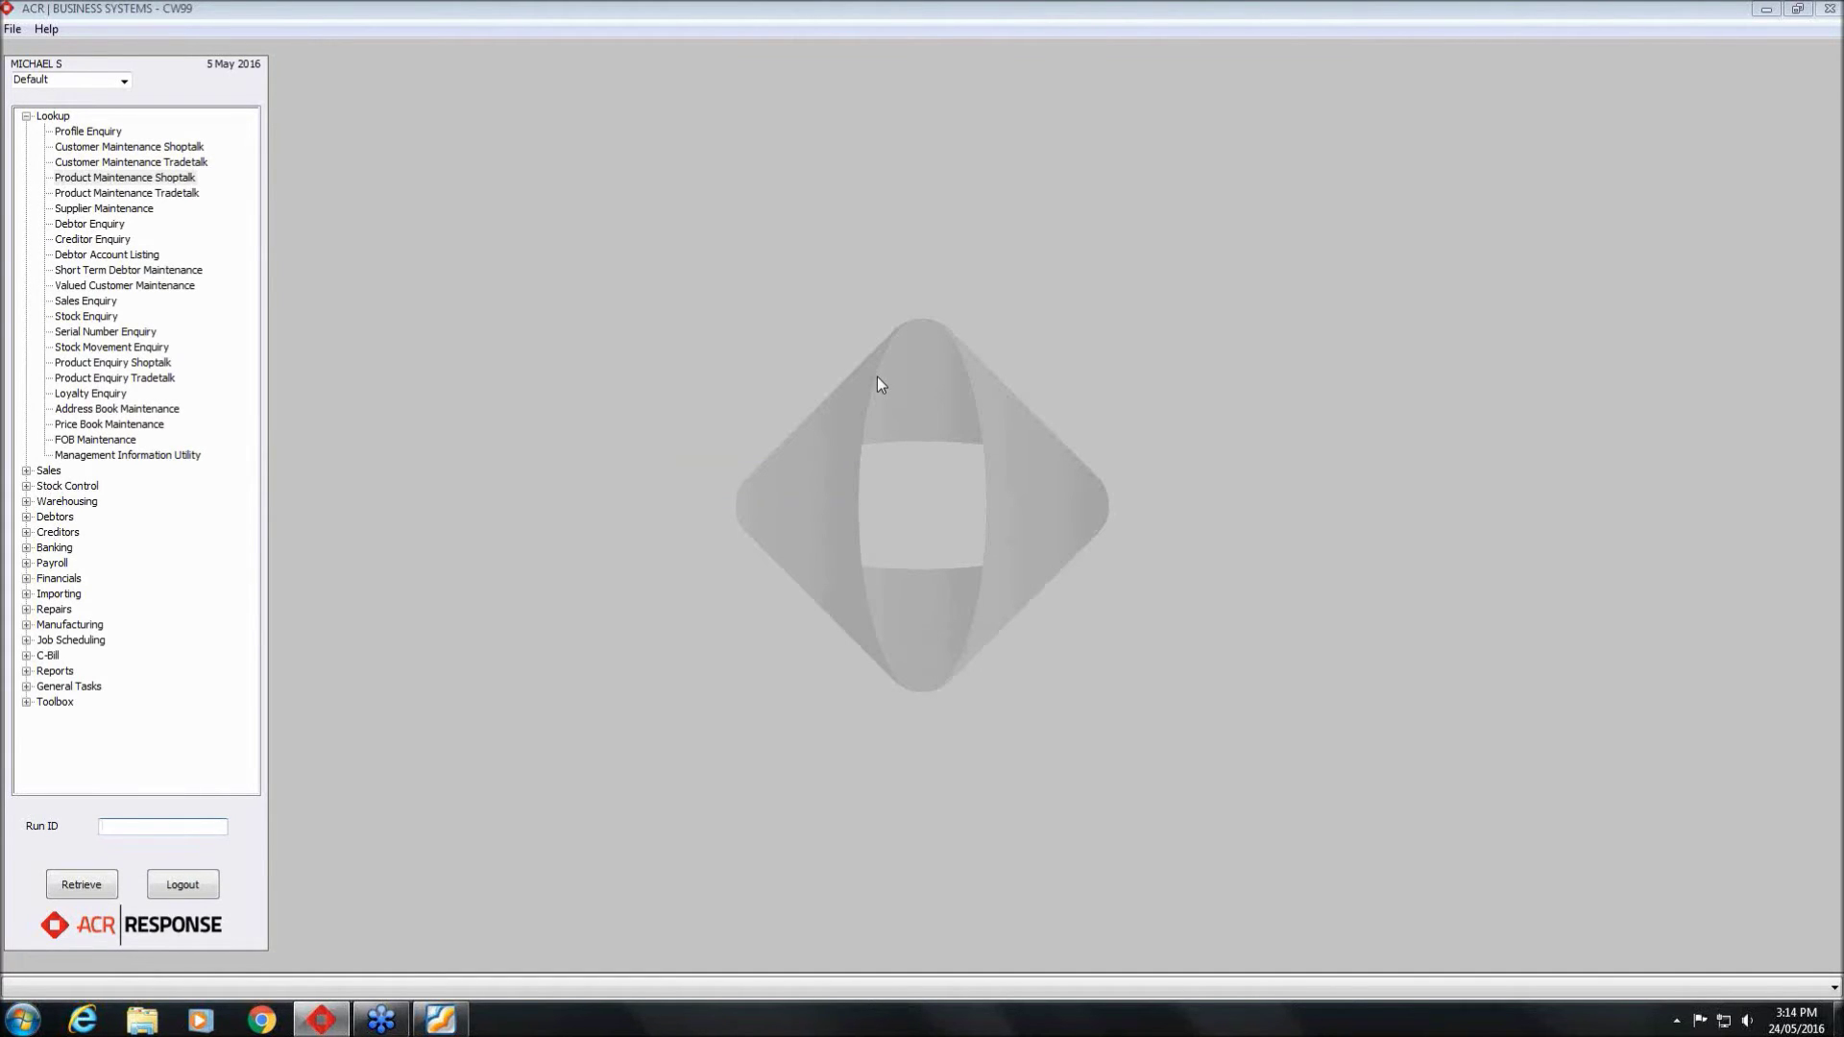
{"action": "left_click", "coordinate": [1621, 146]}
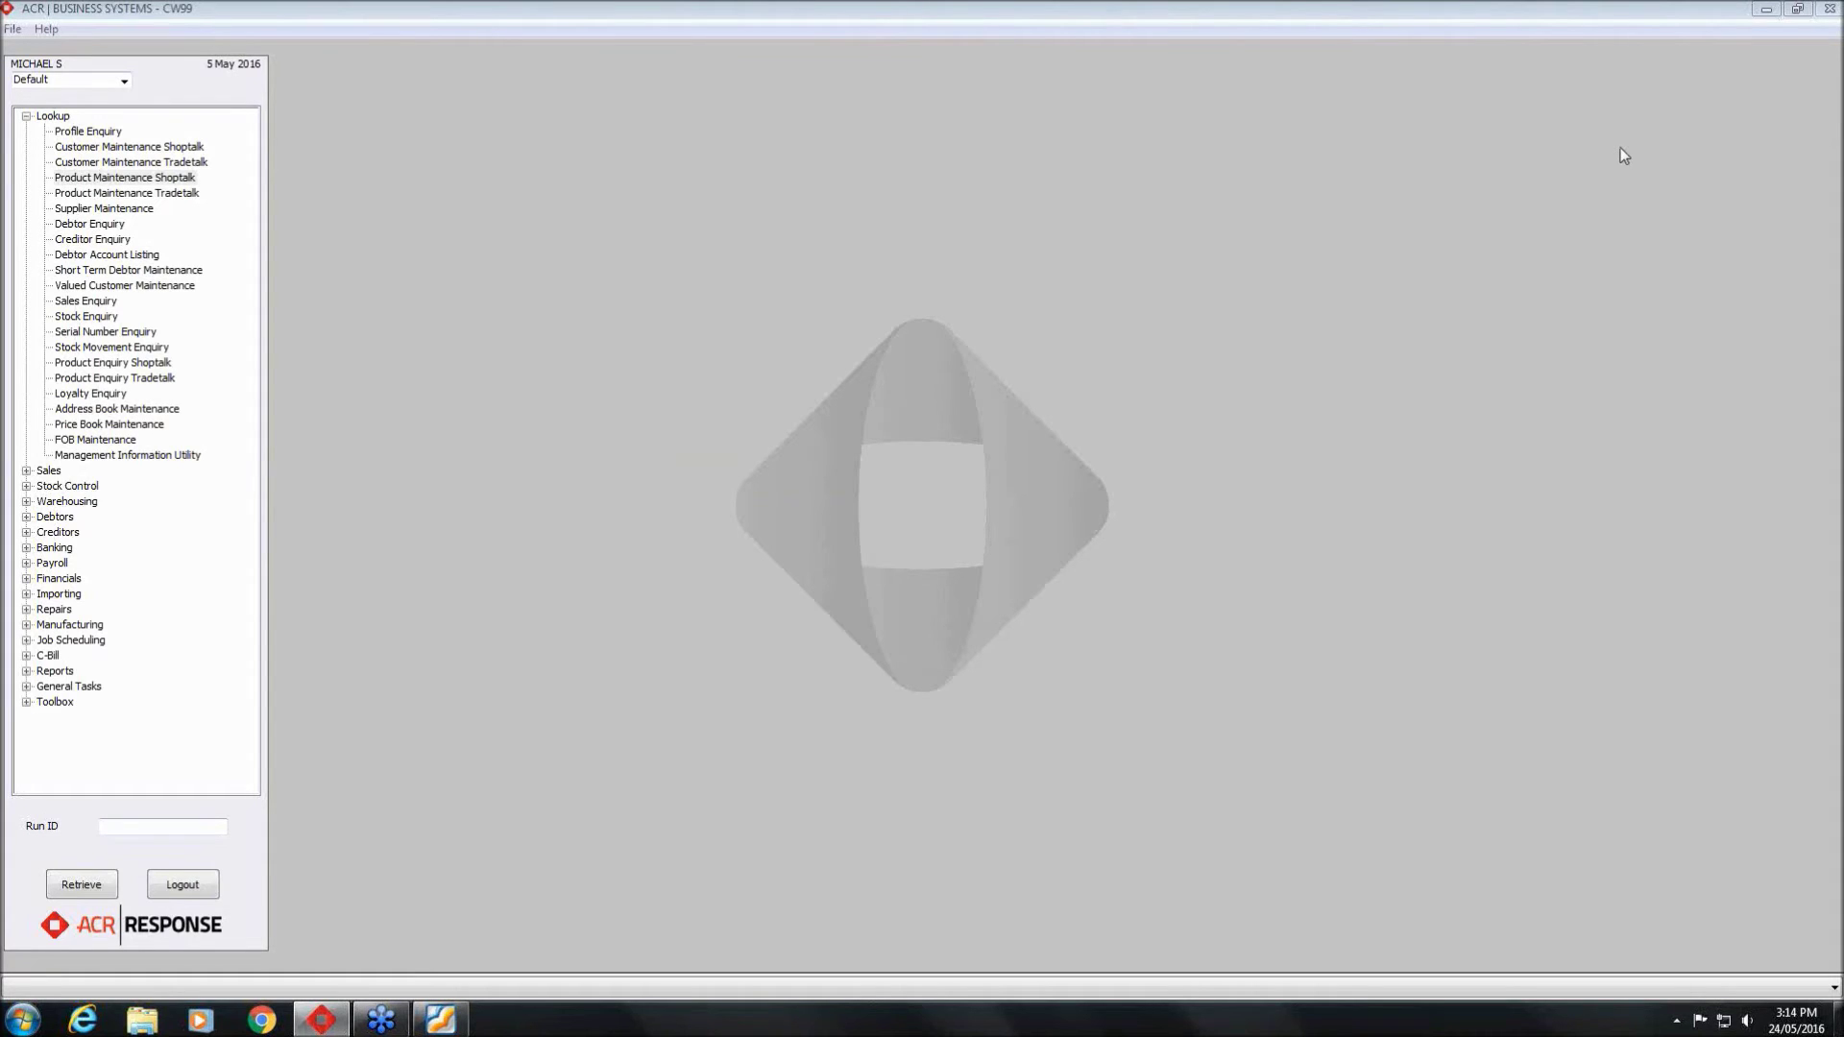